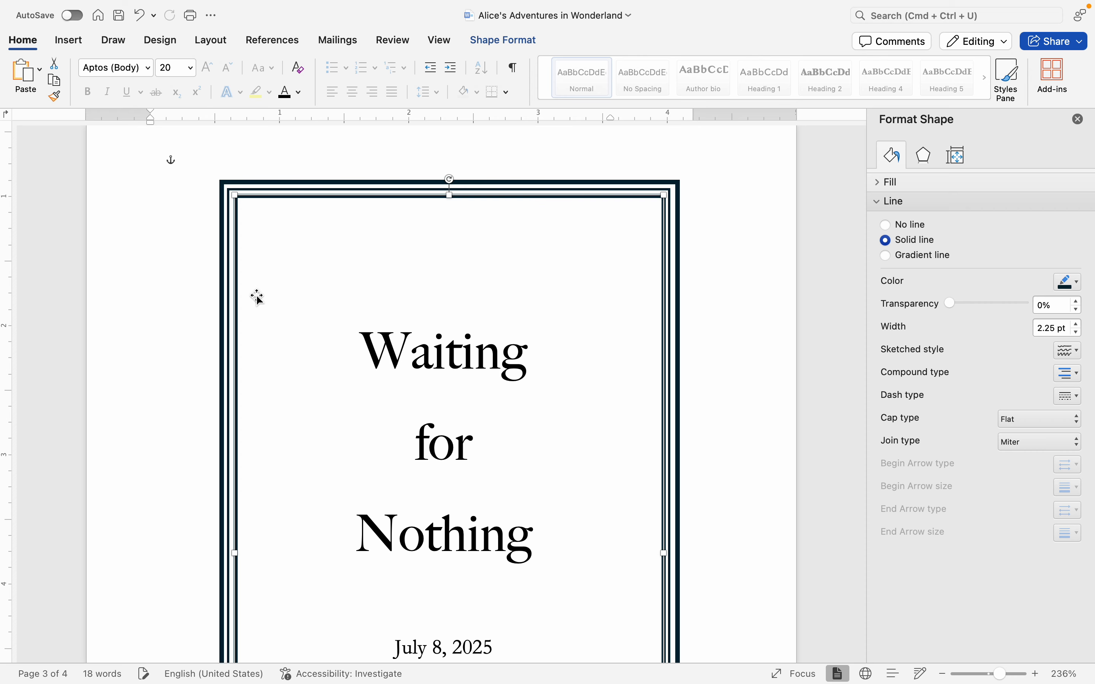
- Shorten the innermost rectangle of the title page border so its bottom edge sits just inside the other two frames
scroll(255, 296, "down", 5)
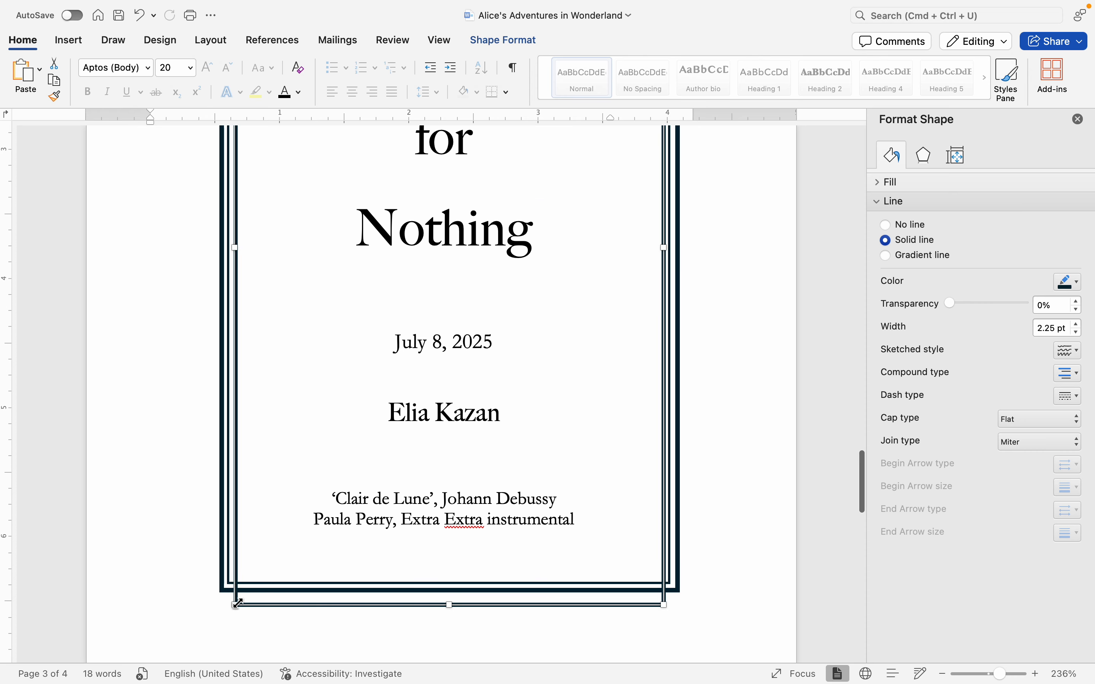
left_click_drag(237, 604, 236, 577)
left_click(493, 499)
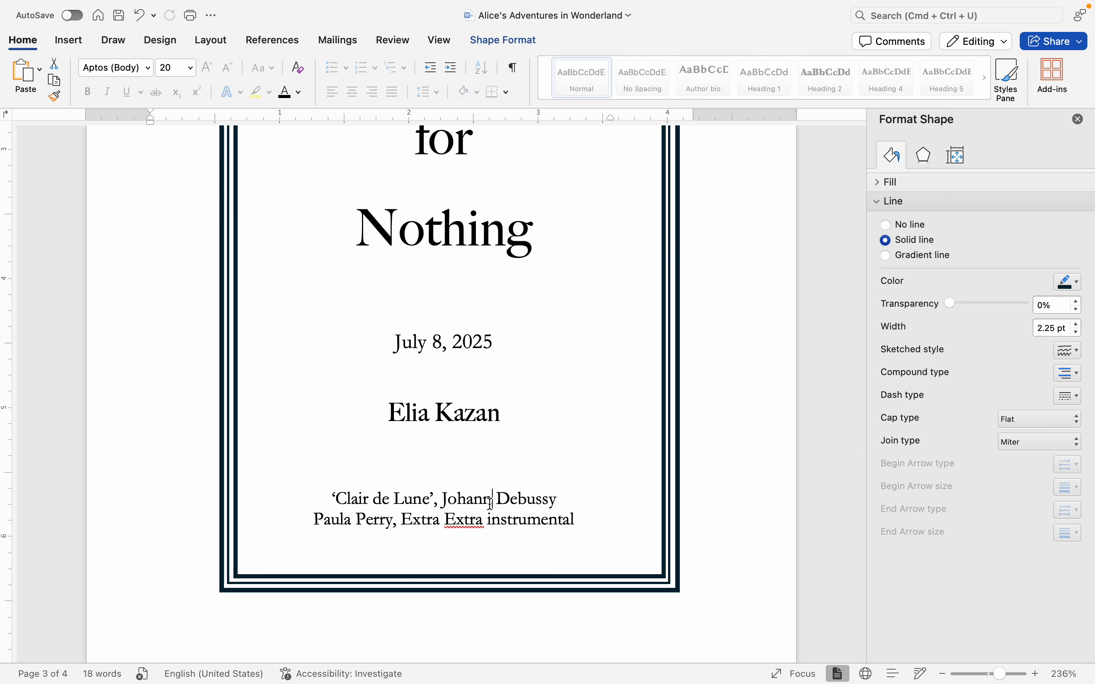
- Nudge the three border rectangles slightly to the right and lower the innermost one to even out the gaps
left_click(671, 573)
mouse_move(673, 582)
left_mouse_down()
mouse_move(675, 592)
mouse_move(688, 570)
mouse_move(677, 571)
left_mouse_up()
left_click(680, 570)
left_click(669, 572)
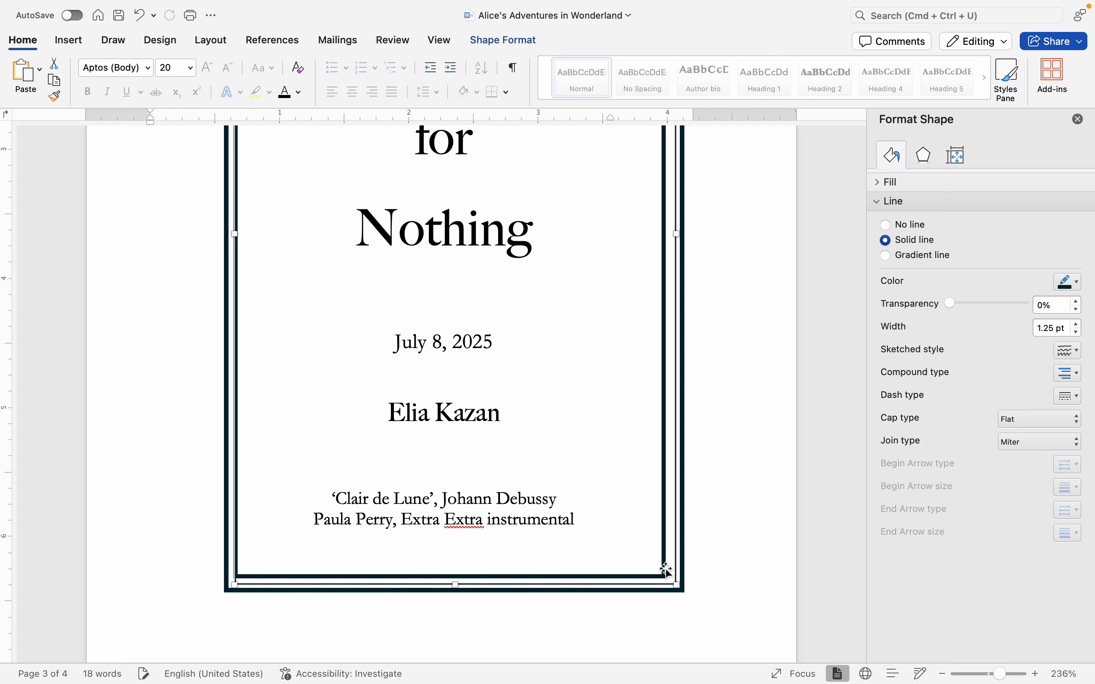
left_click(661, 535)
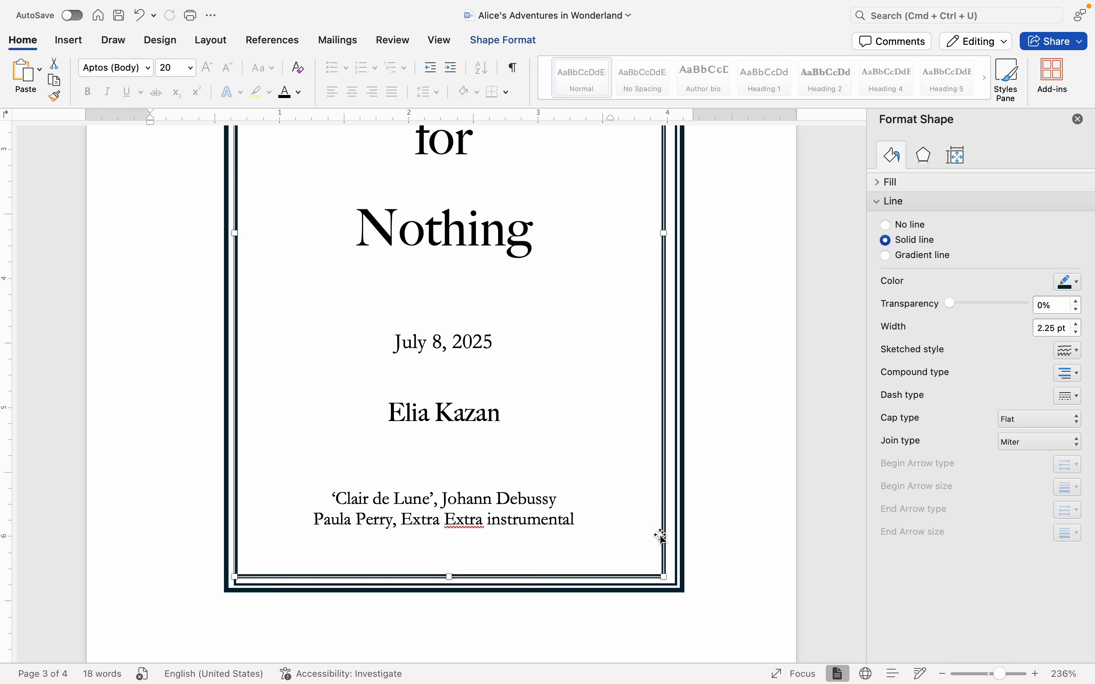
left_click_drag(662, 536, 667, 540)
left_click(506, 520)
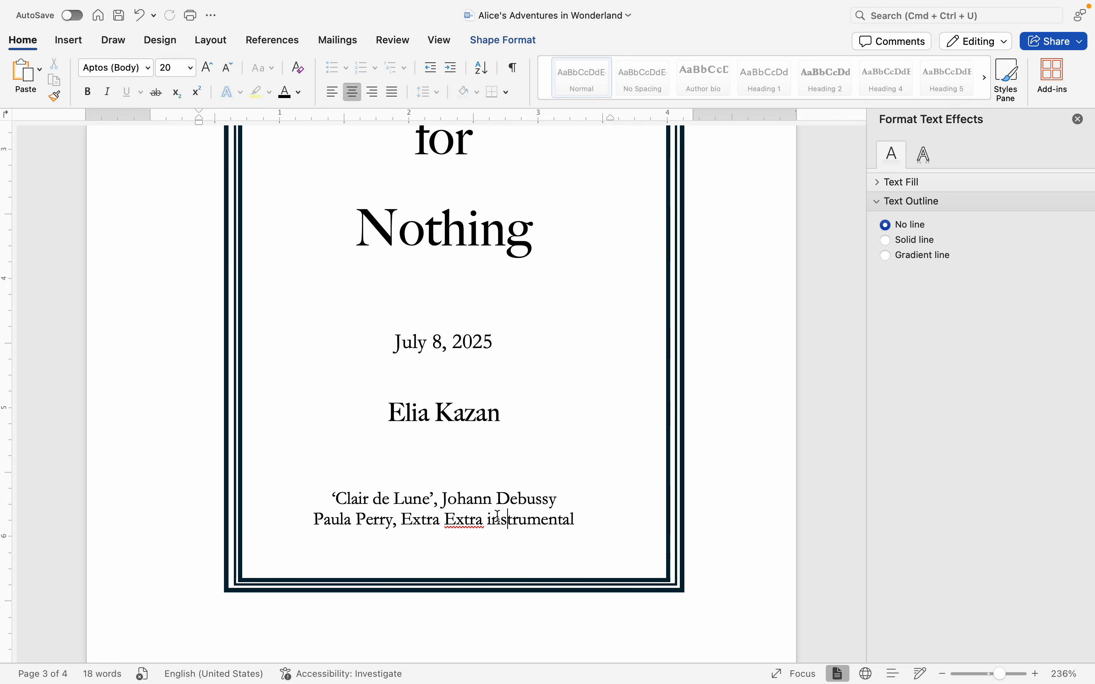
- Look over the bordered title page, checking the frame alignment, title and date
scroll(438, 573, "up", 4)
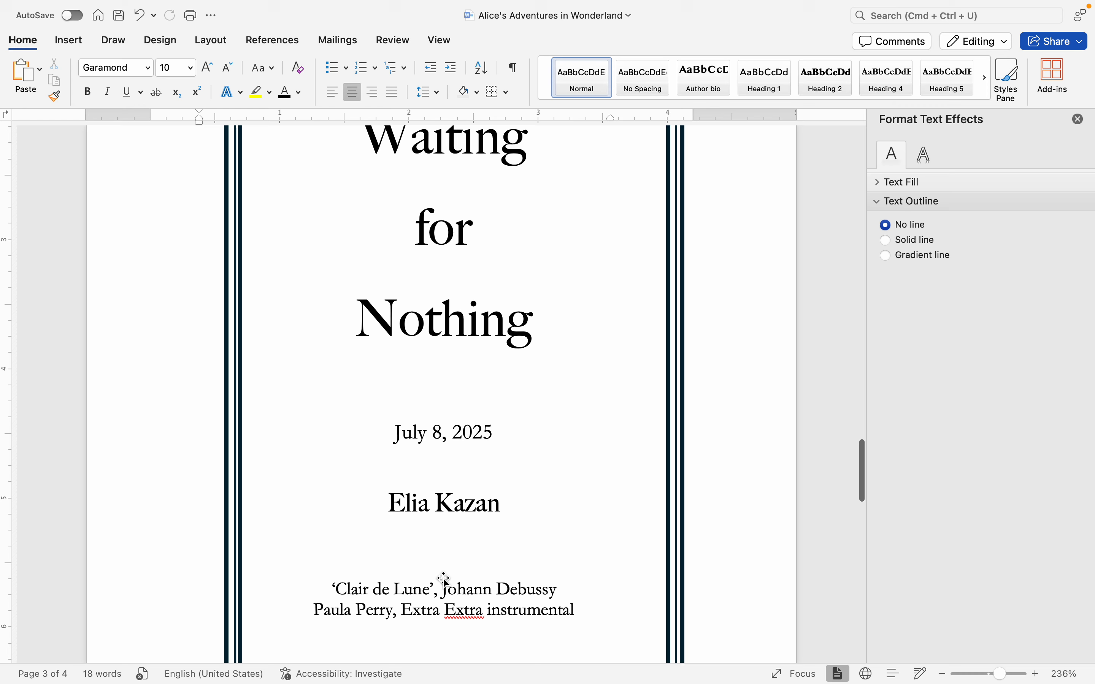
scroll(476, 556, "down", 5)
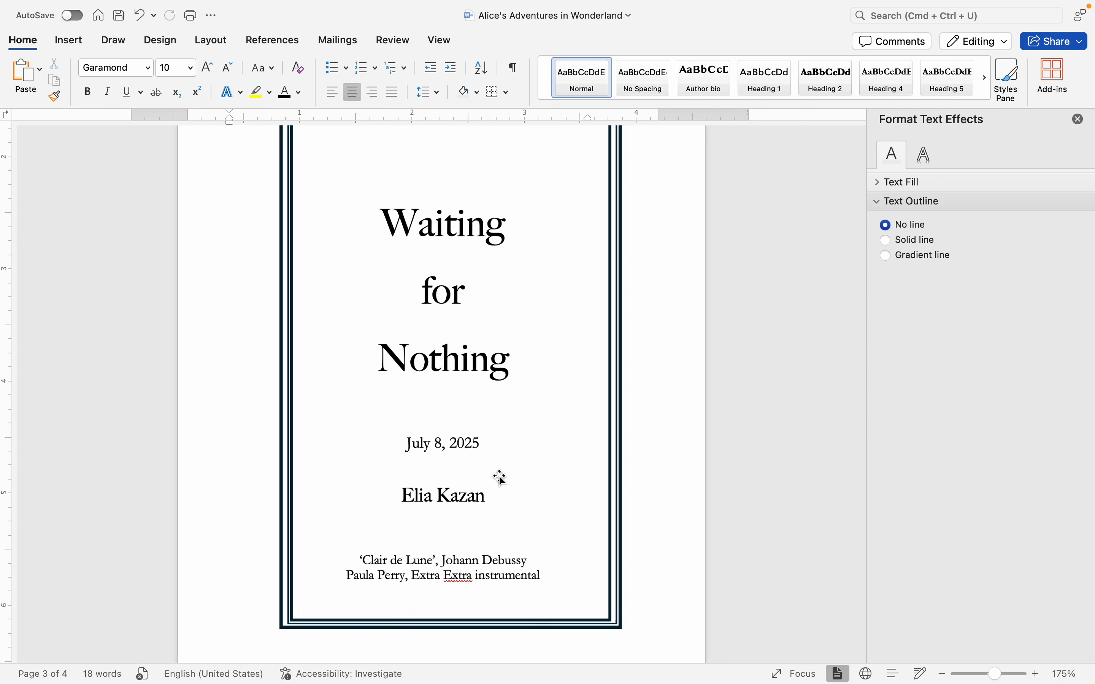
scroll(500, 479, "down", 2)
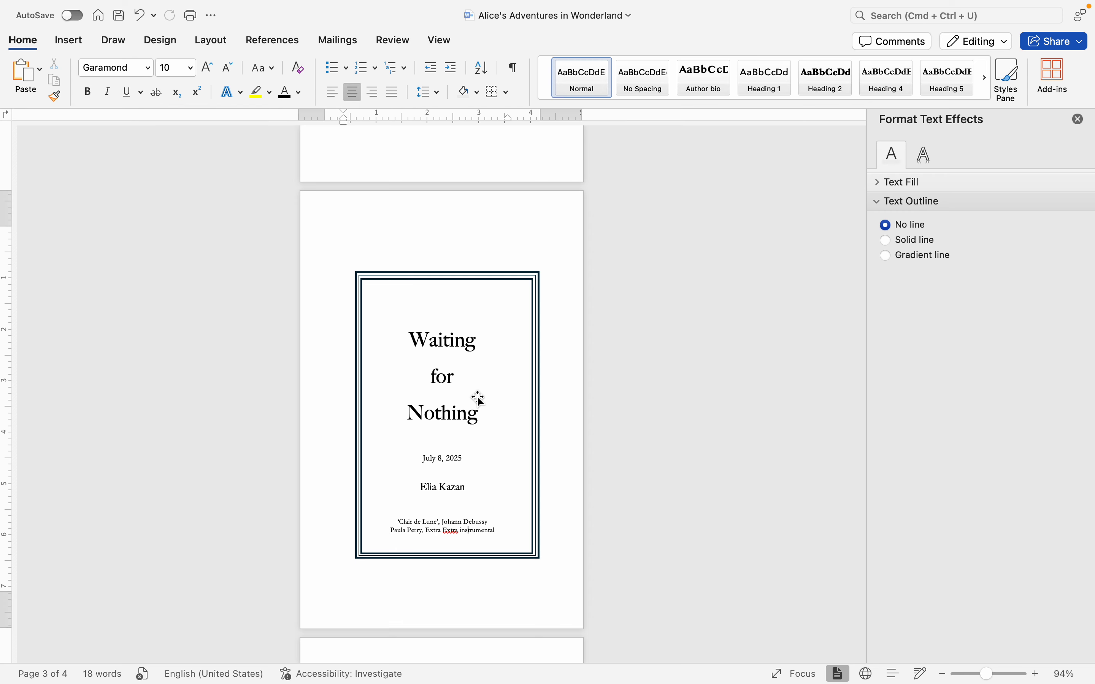
left_click(435, 407)
left_click(444, 458)
left_click_drag(465, 458, 413, 458)
- Switch to the Books folder in Finder and open the Word document "Waiting for Nothing"
mouse_move(45, 5)
left_click(47, 38)
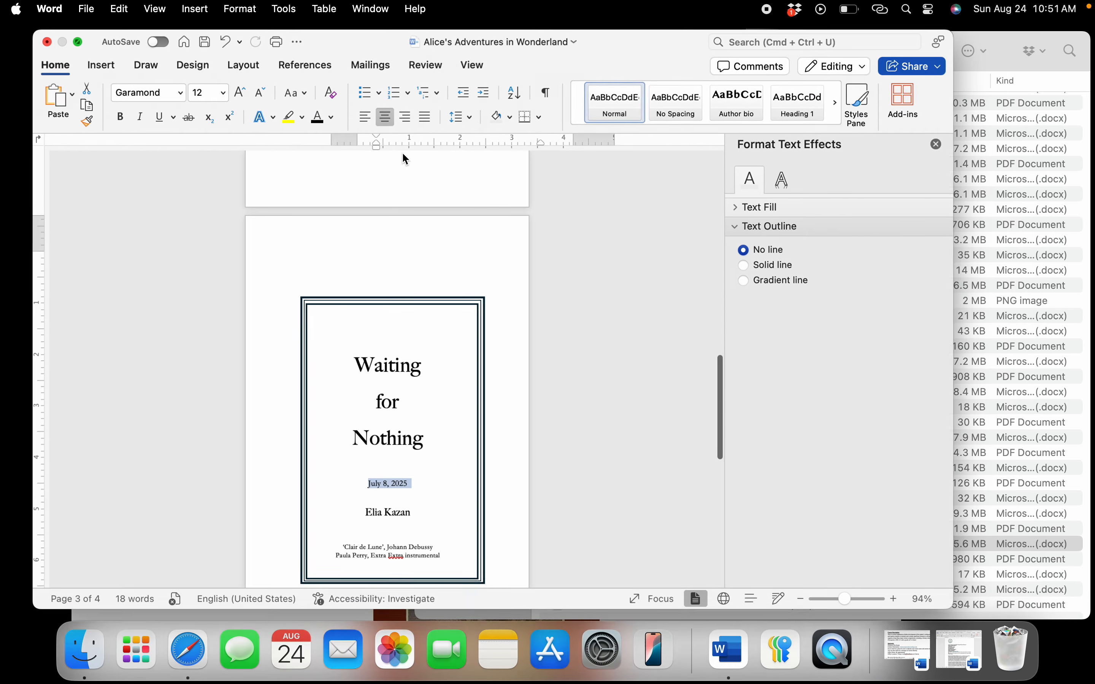
left_click(734, 548)
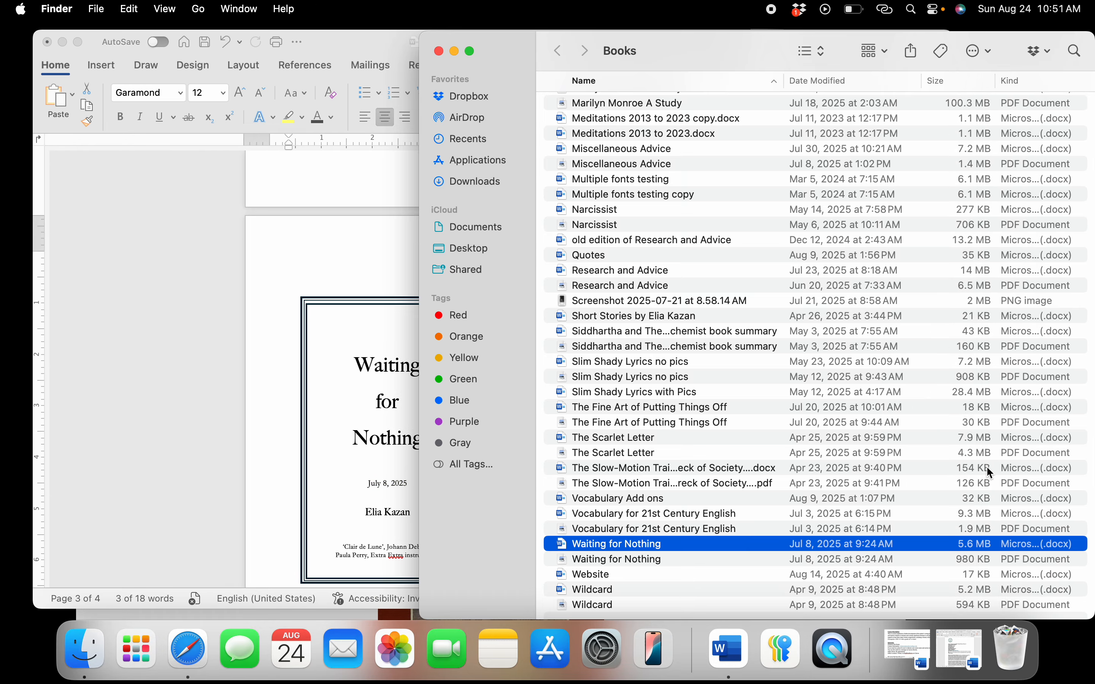
right_click(722, 552)
left_click(732, 308)
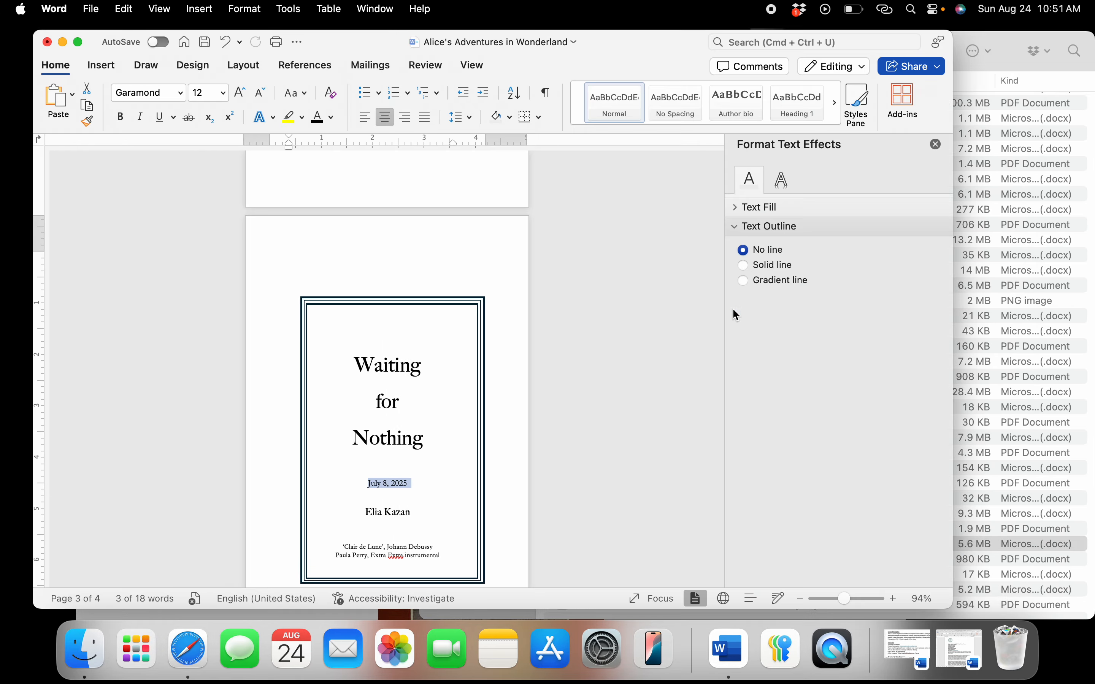
- Copy the whole copyright notice, from the copyright line through the website, from the "Waiting for Nothing" document
scroll(557, 342, "down", 20)
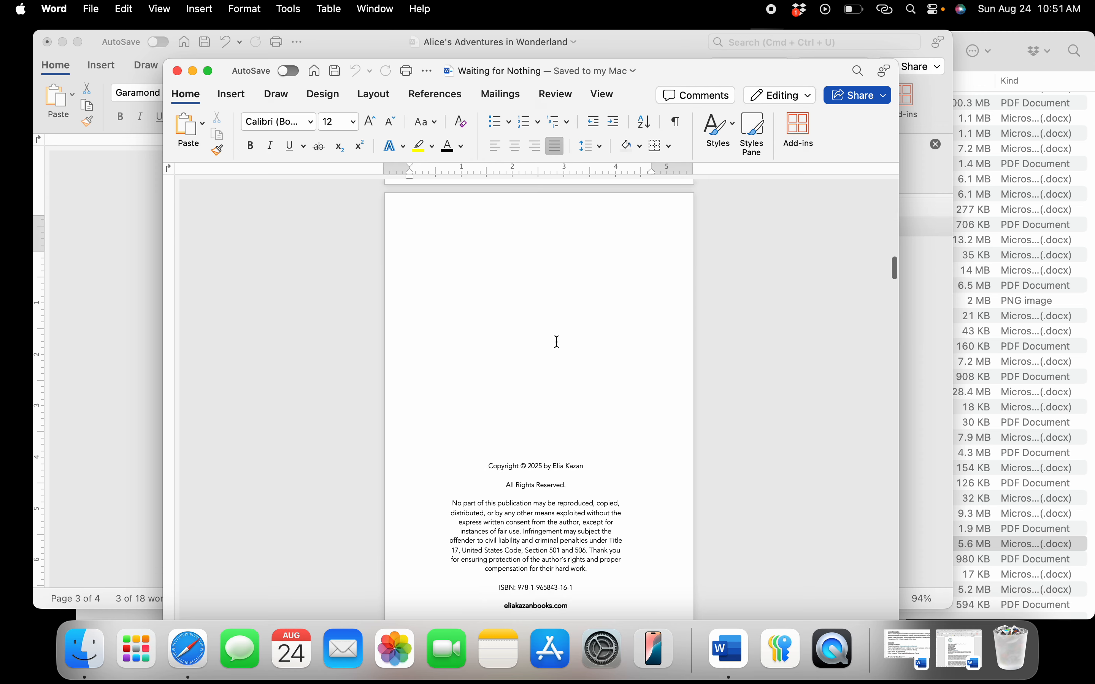
scroll(557, 342, "down", 5)
left_click_drag(590, 478, 319, 327)
key("super+c")
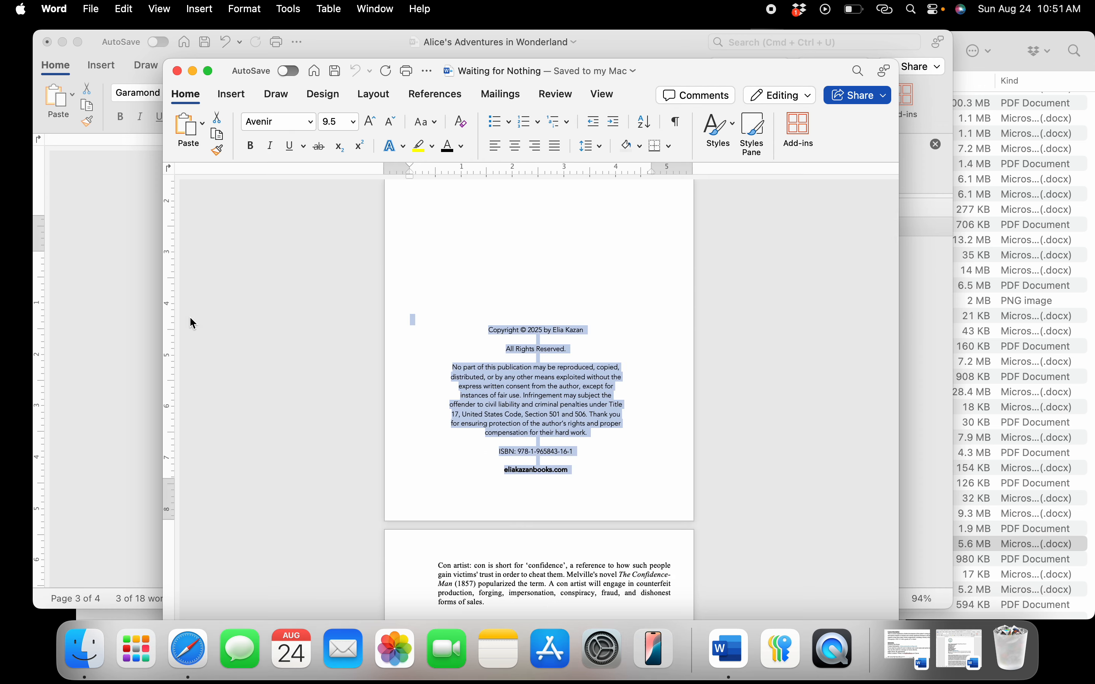
- Return to "Alice's Adventures in Wonderland" and paste the copyright notice onto the blank page after the title page
left_click(136, 322)
scroll(309, 348, "down", 10)
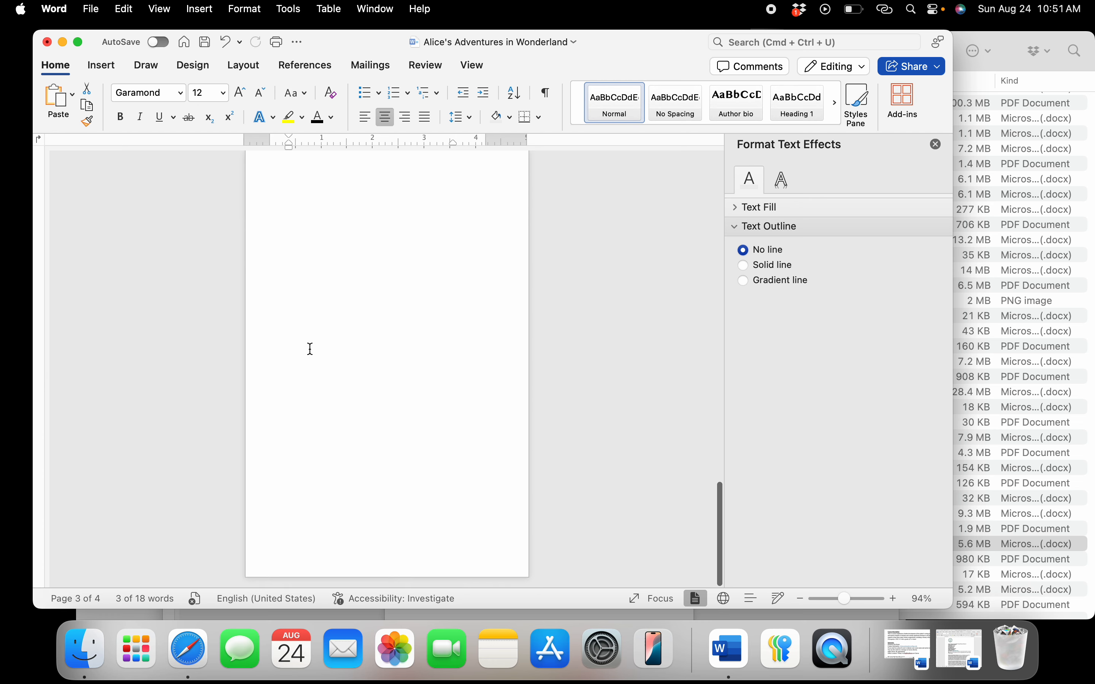
double_click(311, 347)
key("super+v")
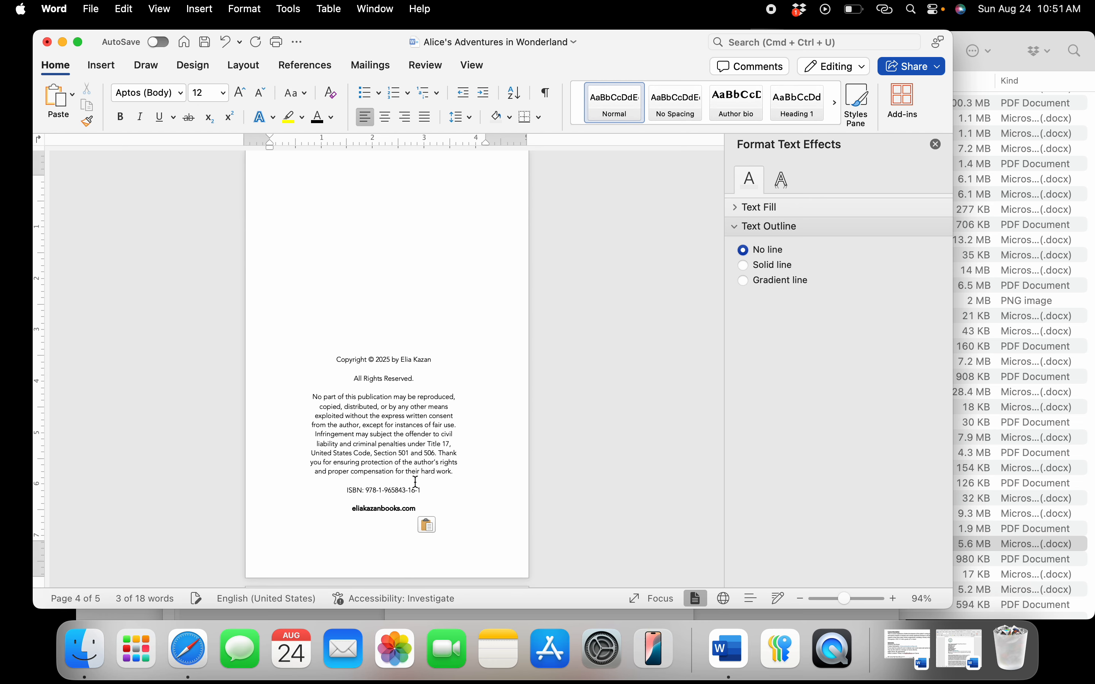
- Change the website line at the end of the copyright notice from bold to italic
triple_click(283, 507)
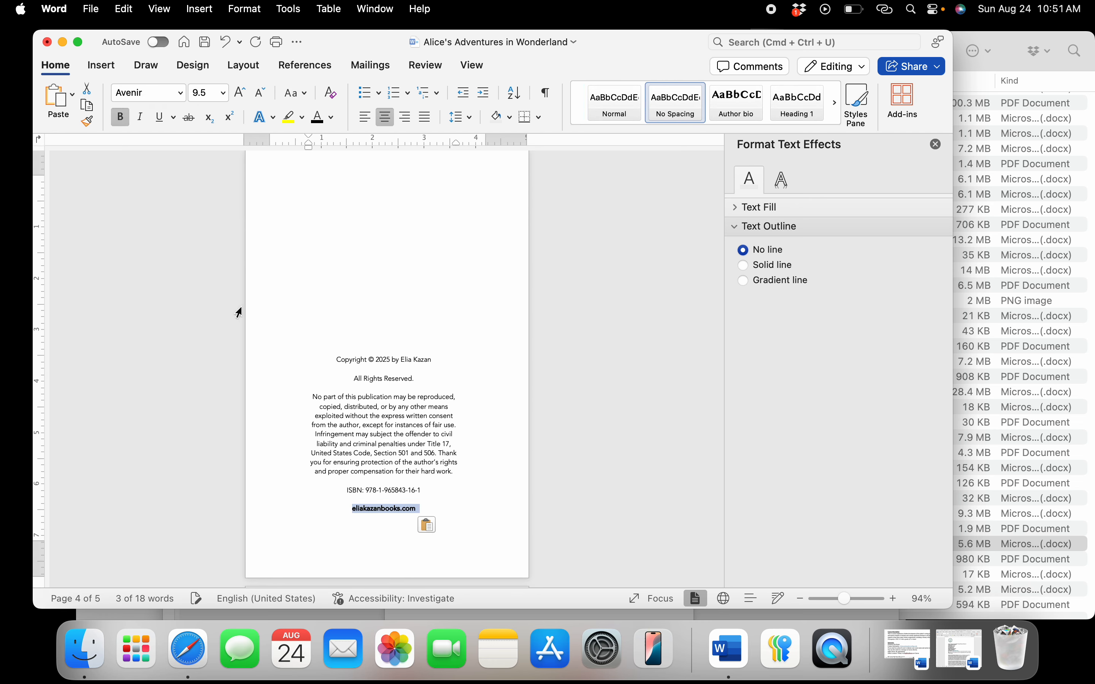
left_click(120, 117)
left_click(140, 116)
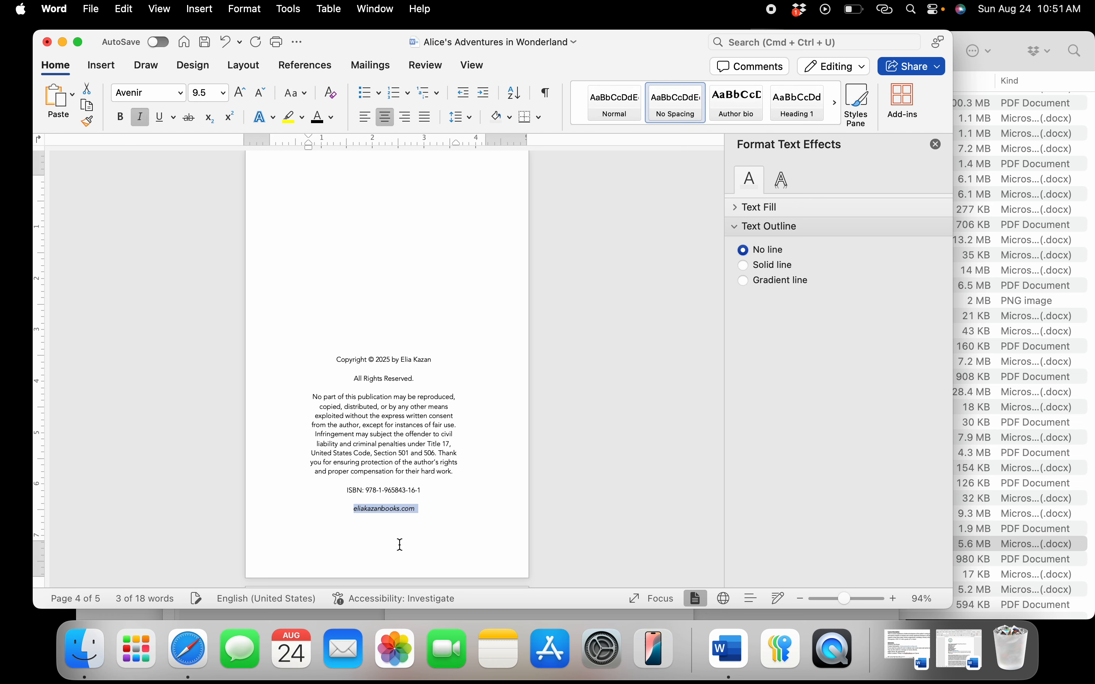
- Set the font of the entire copyright notice to Garamond
left_click_drag(458, 509, 176, 337)
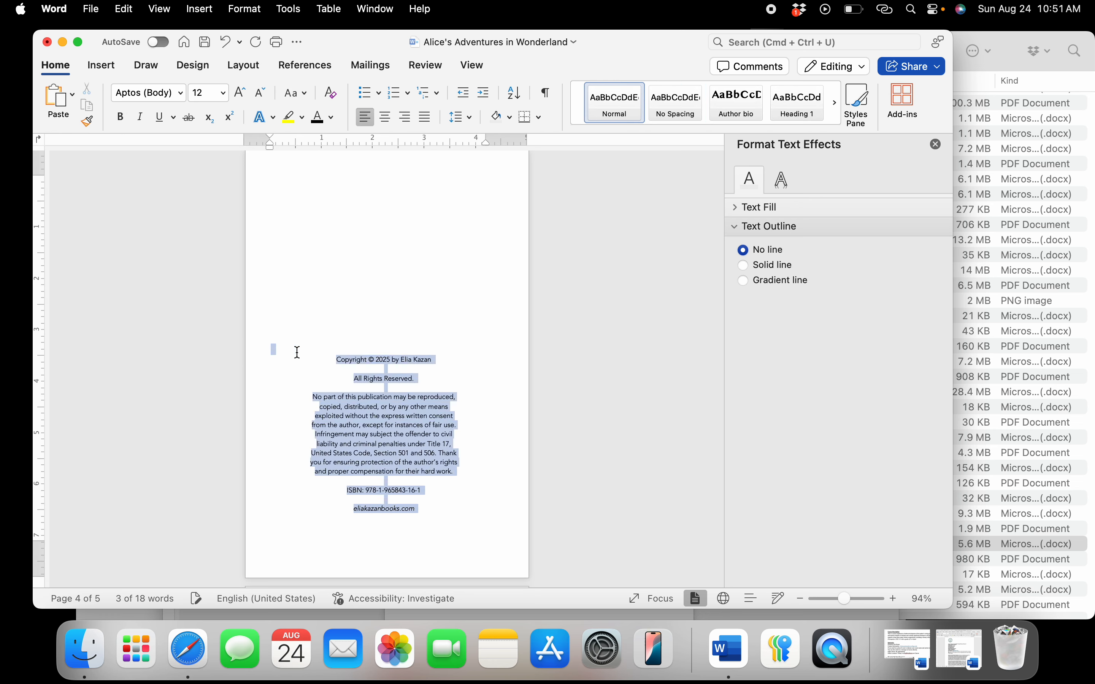
left_click(181, 93)
mouse_move(274, 247)
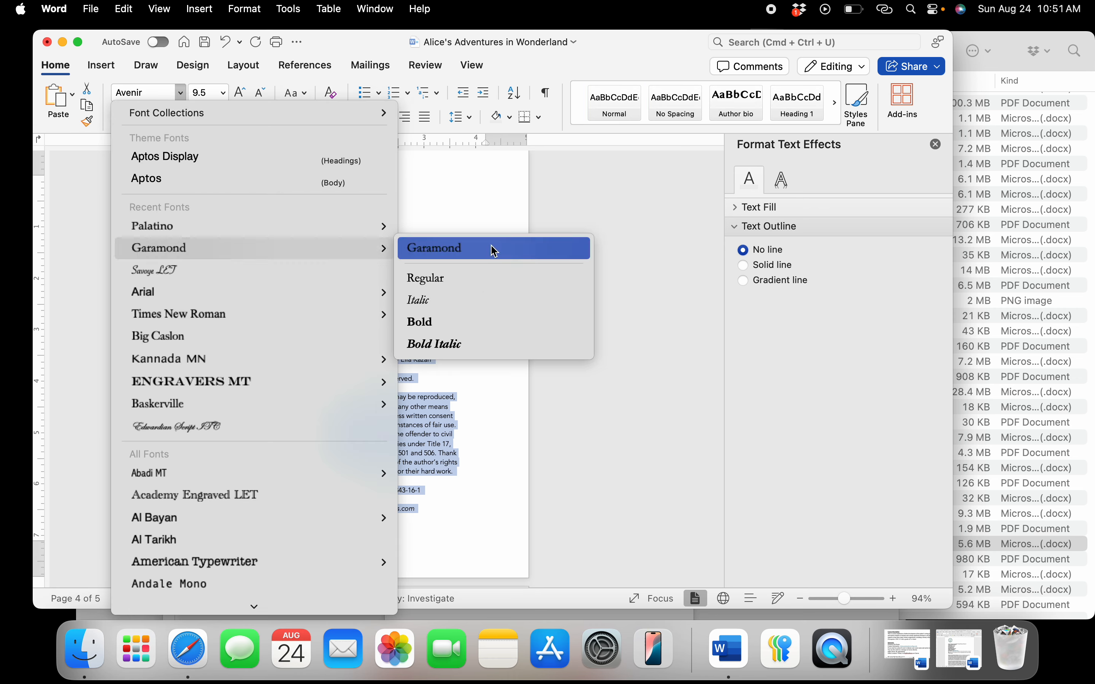
left_click(486, 248)
- Insert blank lines above the copyright notice to move it lower on the page
left_click(391, 340)
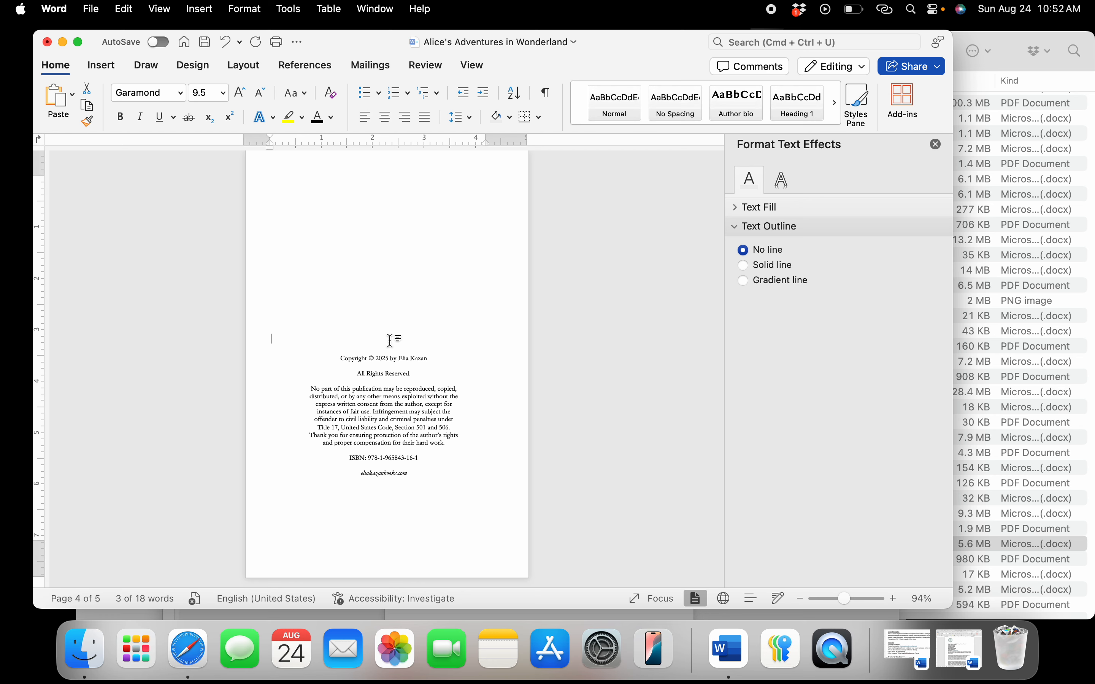
key("Return")
key("Return")
key("Return")
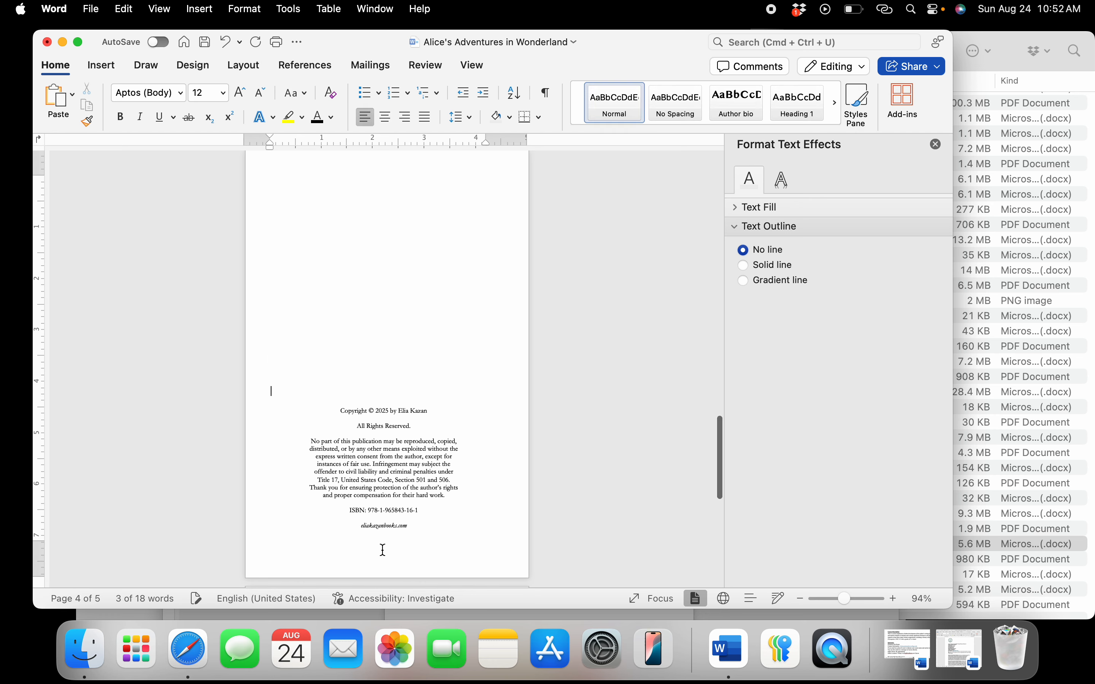
- Add blank space between the ISBN line and the website line
scroll(396, 512, "up", 5)
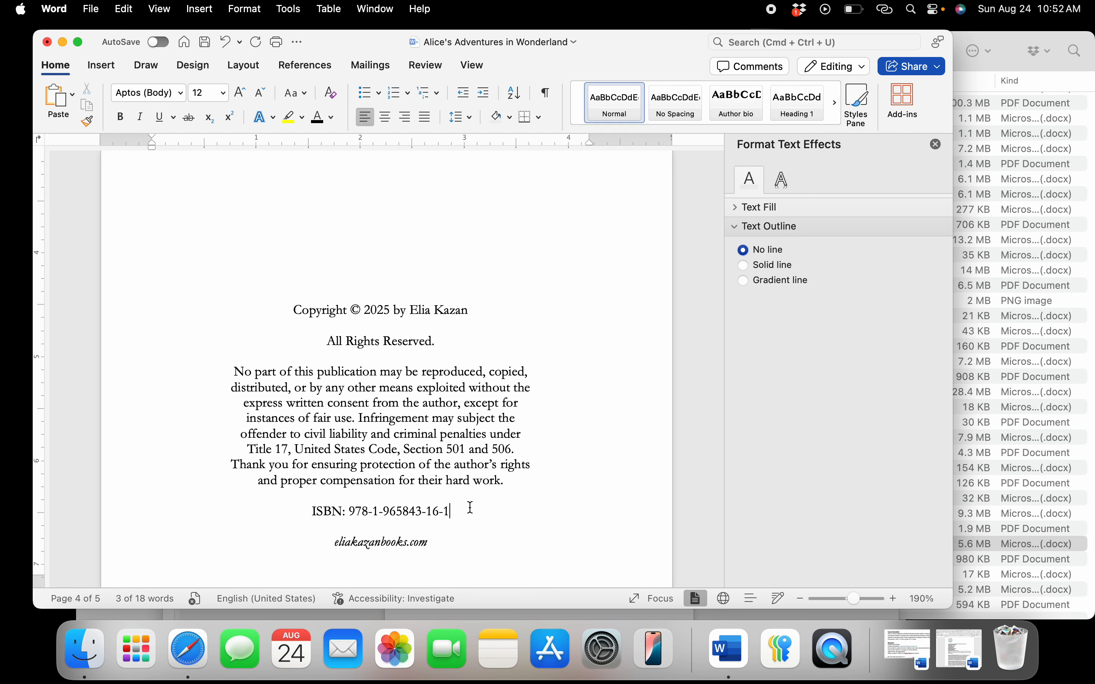
left_click(382, 526)
key("Return")
left_click(470, 508)
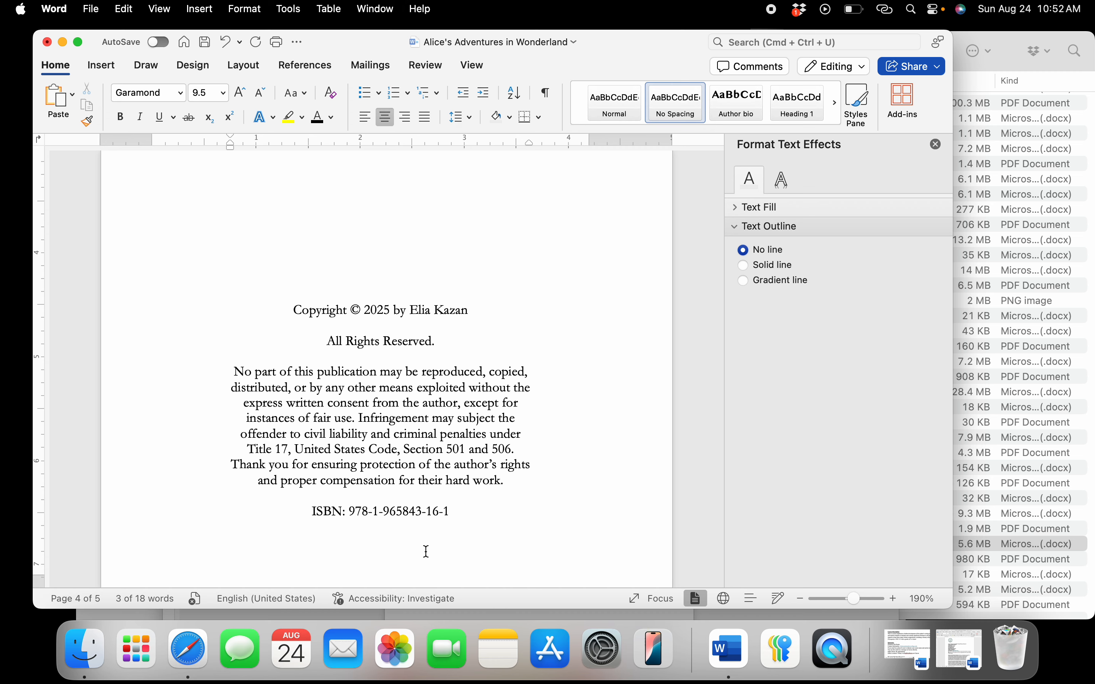
- Remove the stray backslashes, extra space above the copyright notice and one surplus blank line above the website
left_click(355, 281)
type("\\\\")
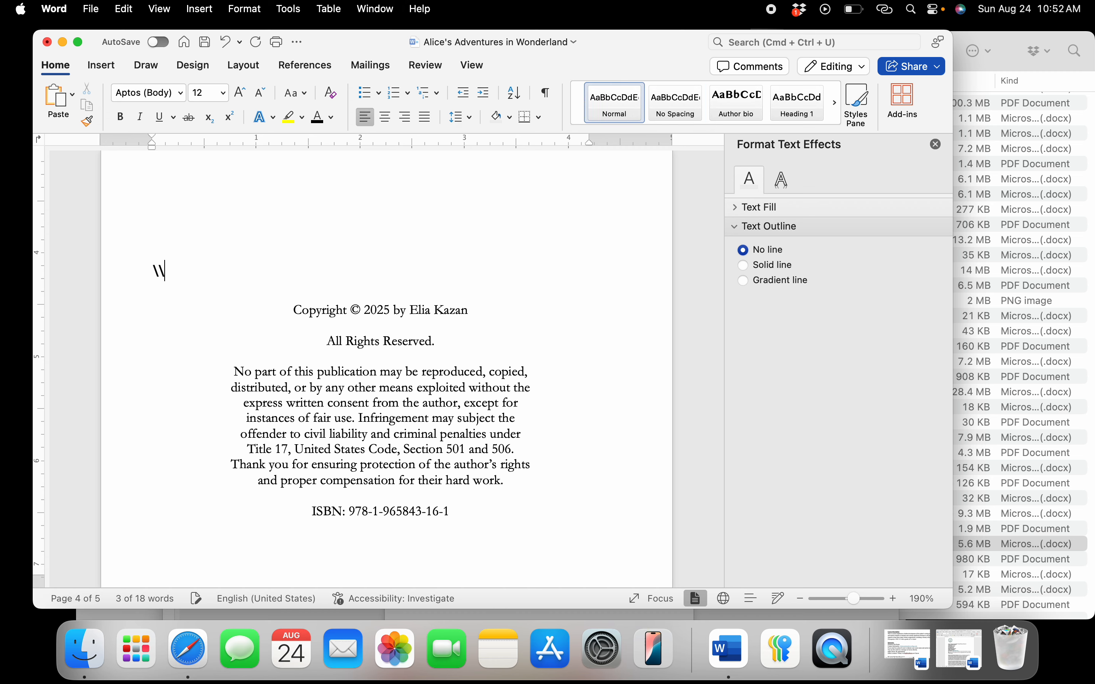
key("BackSpace")
key("BackSpace")
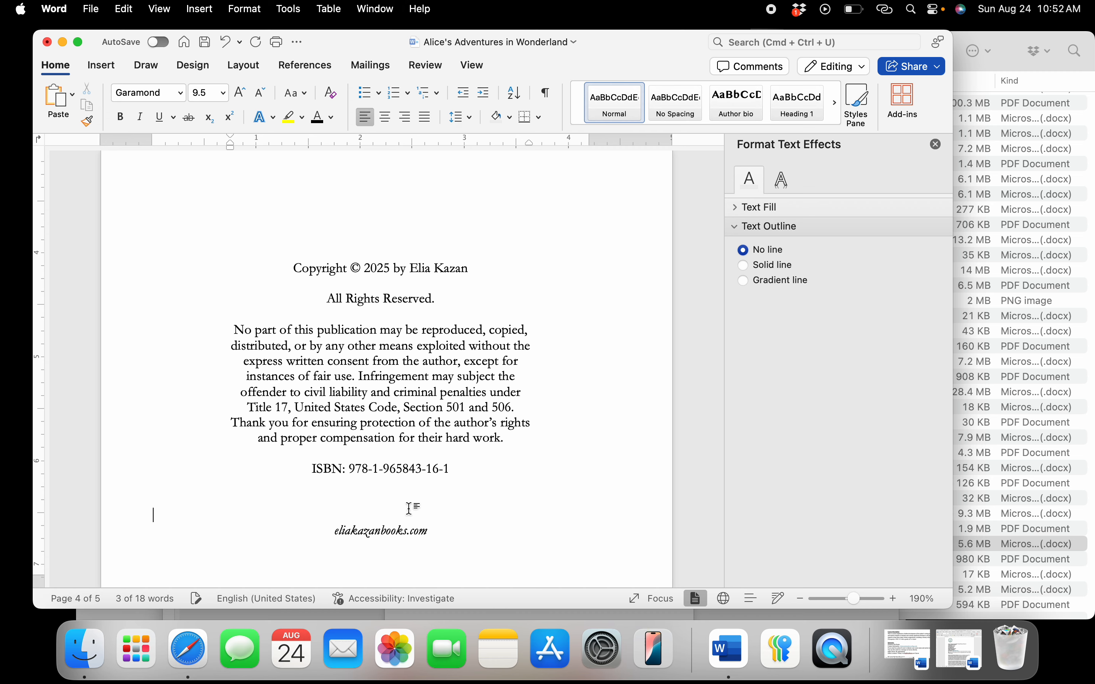
key("BackSpace")
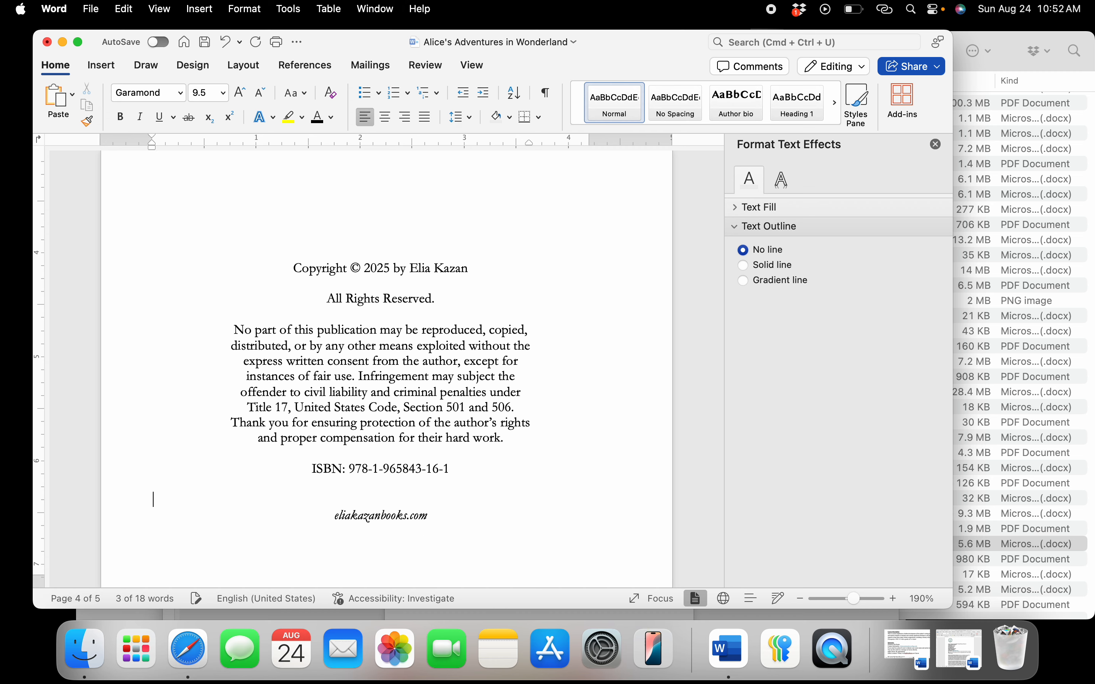
- Center the line below the ISBN and enter "This book is created in Garamond, size 11, single-spaced", followed by a new line
left_click(385, 118)
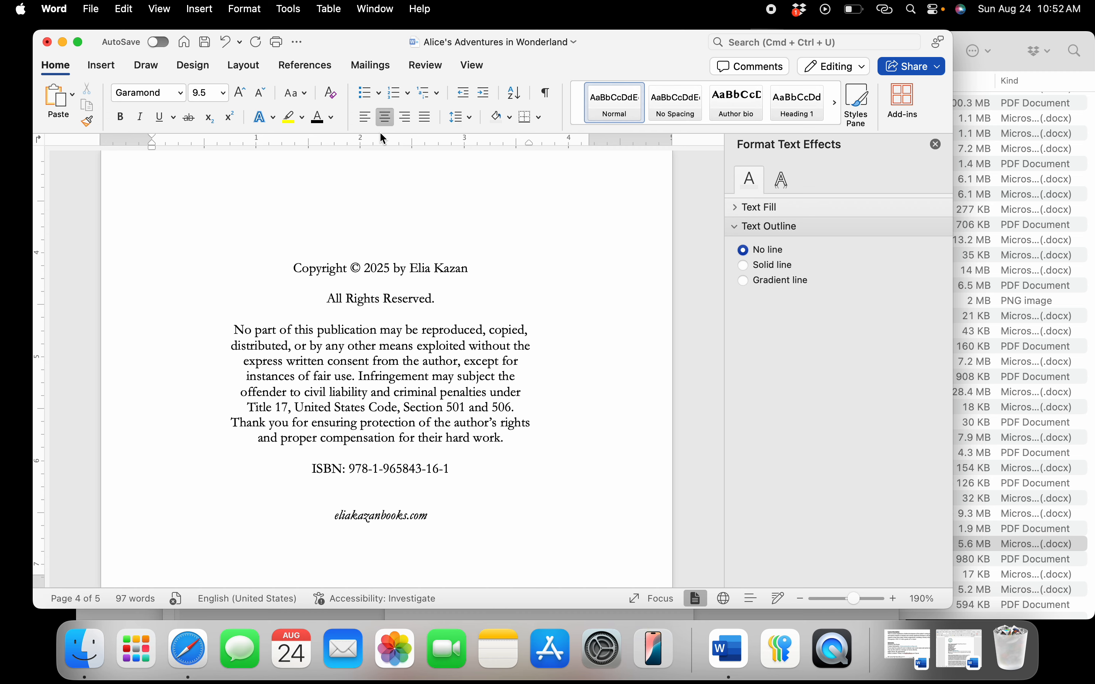
type("This book is cre")
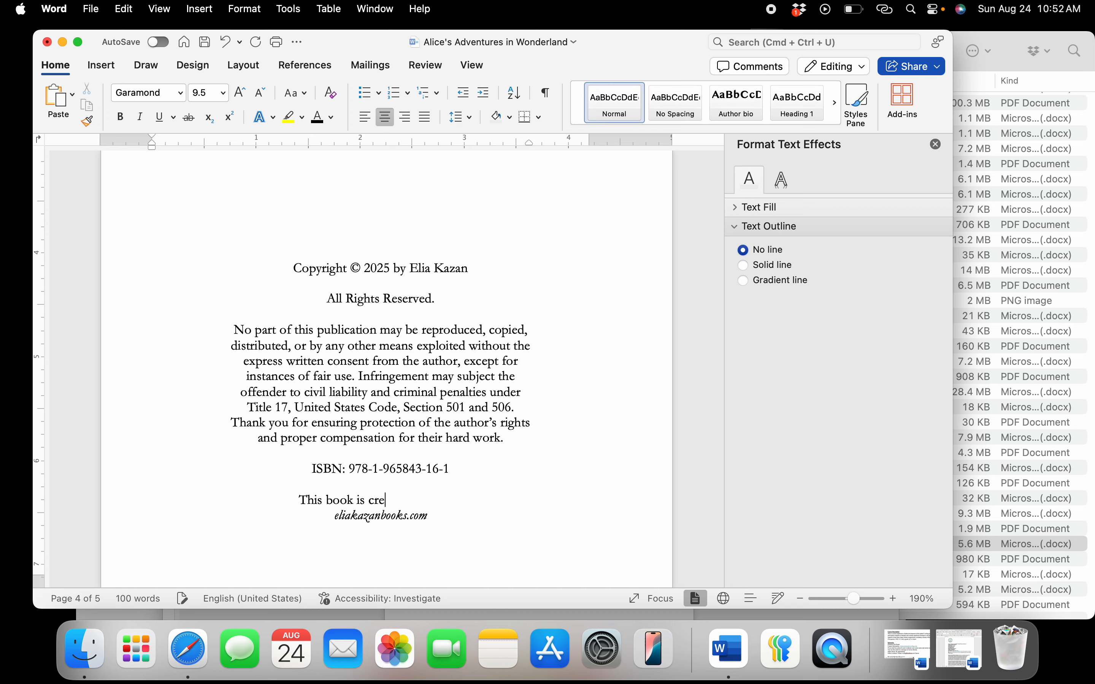
type("ated in Garamond, ")
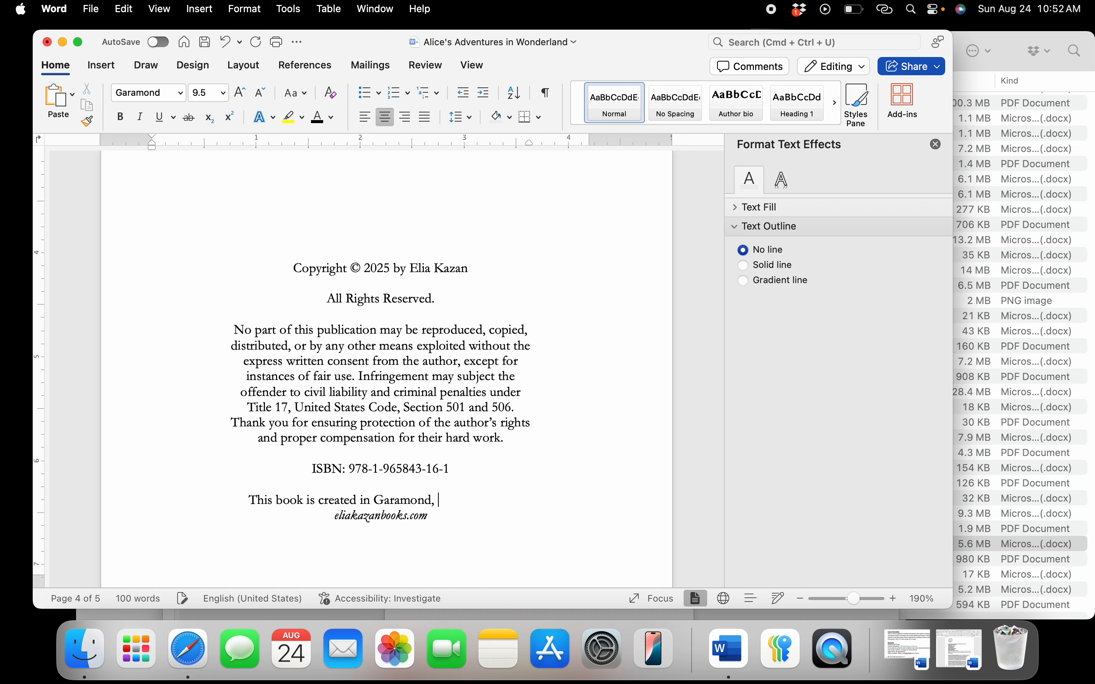
type("size 11, single")
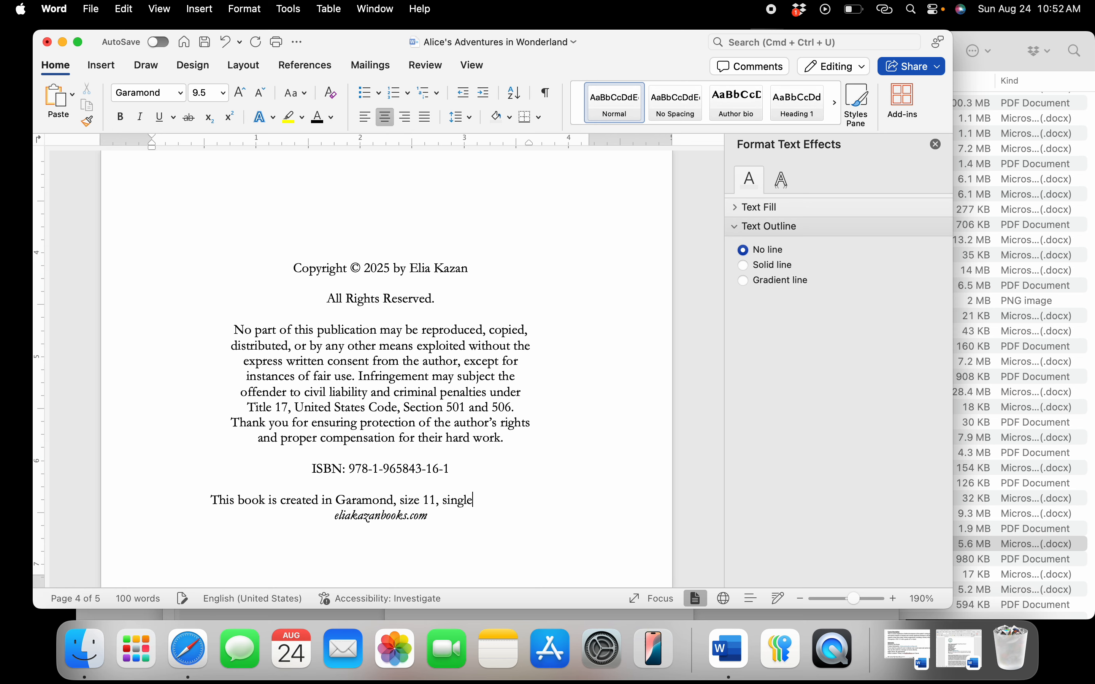
type("-spaced")
key("Return")
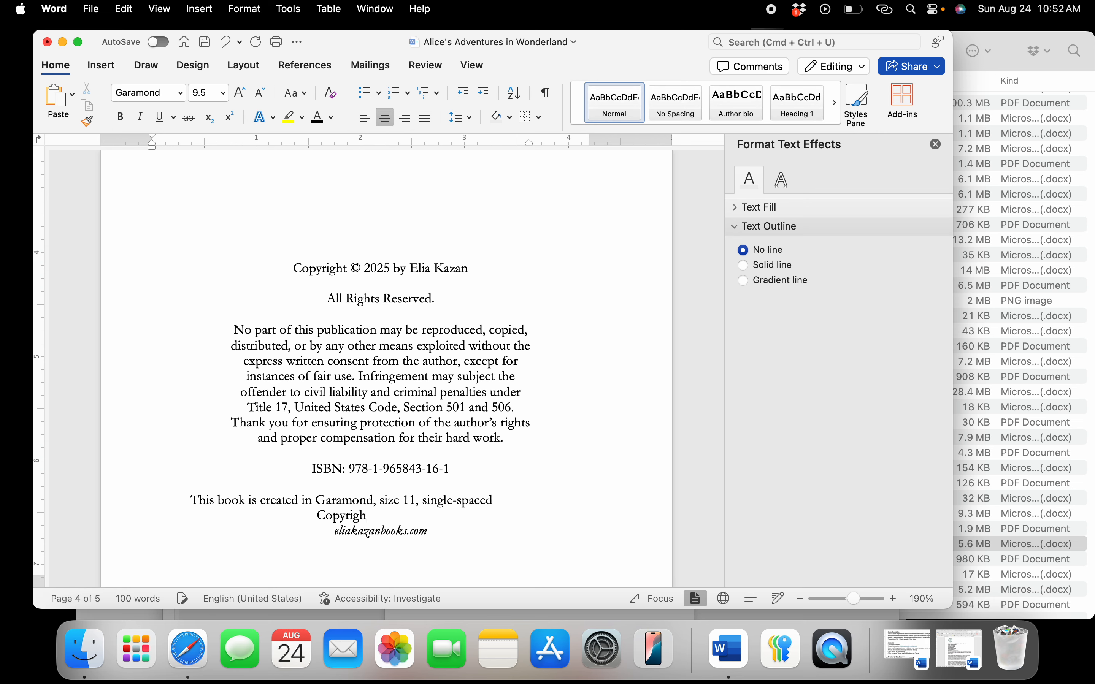
- Enter "Copyright is Baskervillle, size 11, single-spaced" as the second typesetting line above the website
type("Copyright is Garamond")
key("BackSpace")
key("BackSpace")
key("BackSpace")
key("BackSpace")
key("BackSpace")
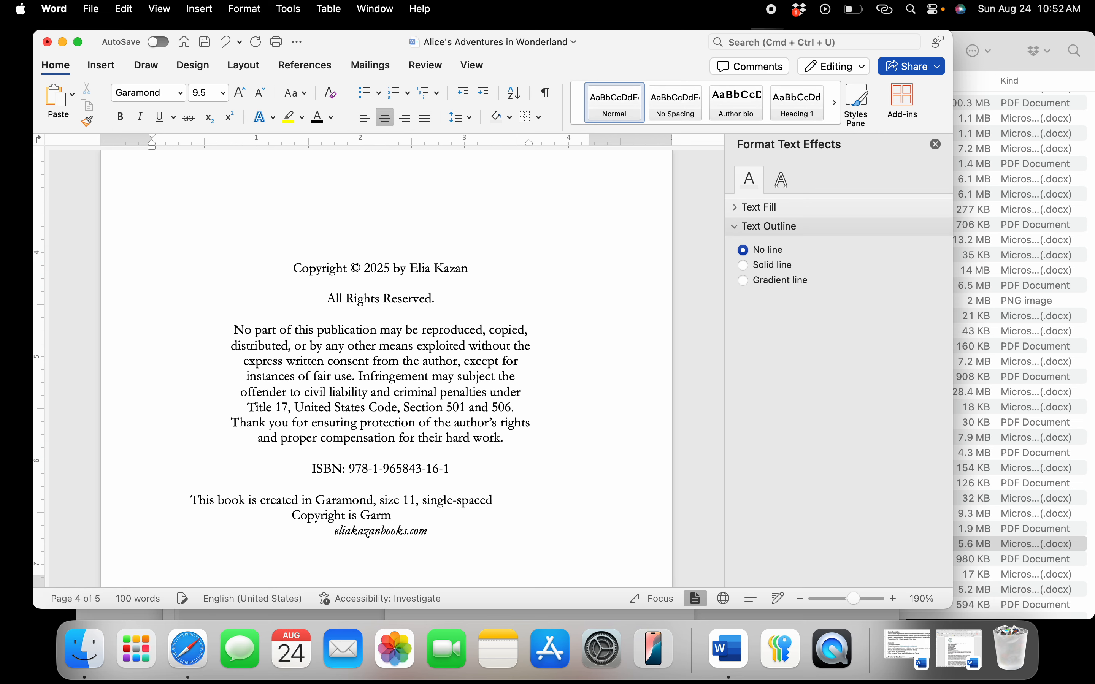
key("BackSpace")
key("BackSpace")
key("BackSpace")
type("Basker")
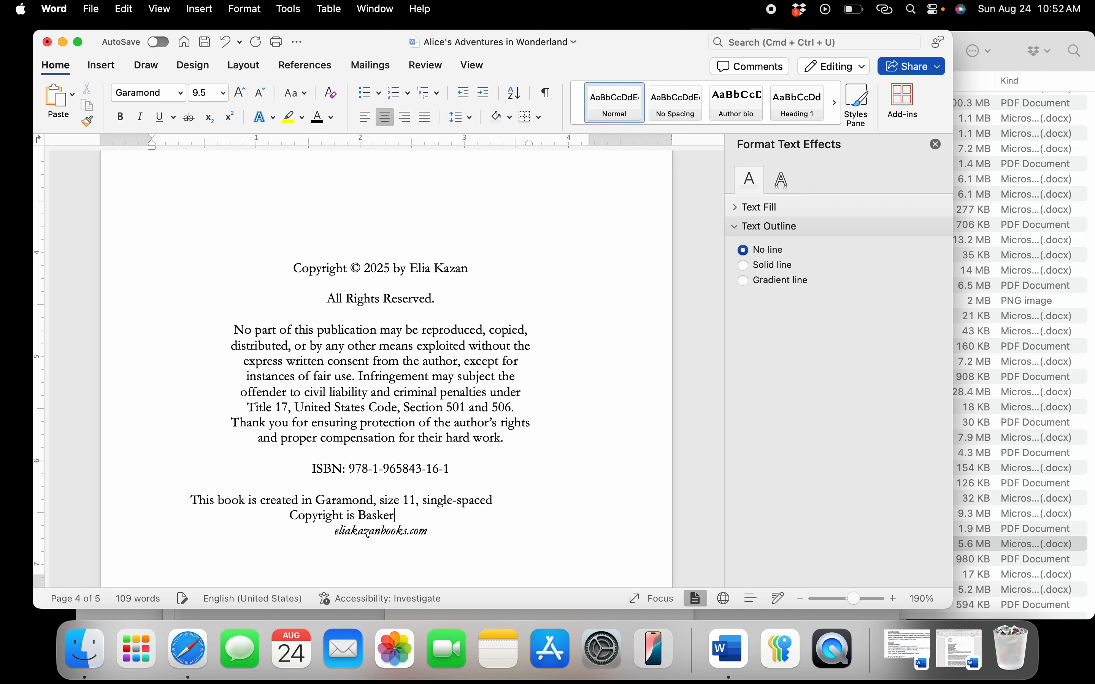
type("ivillle, siz")
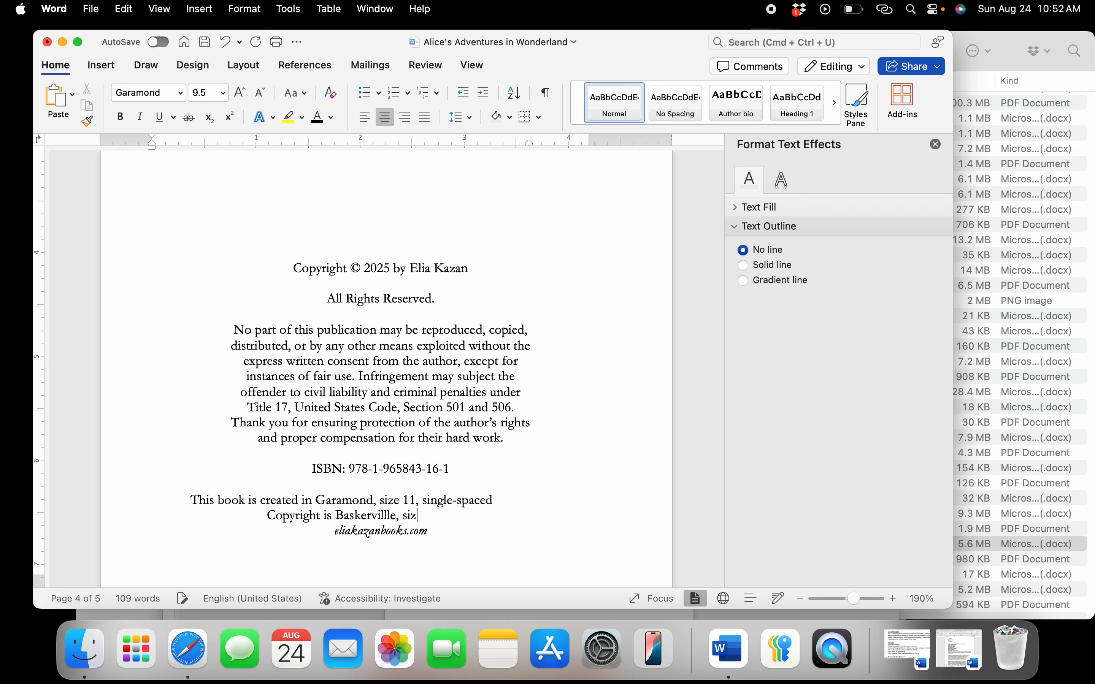
type("e 11, single-spaced")
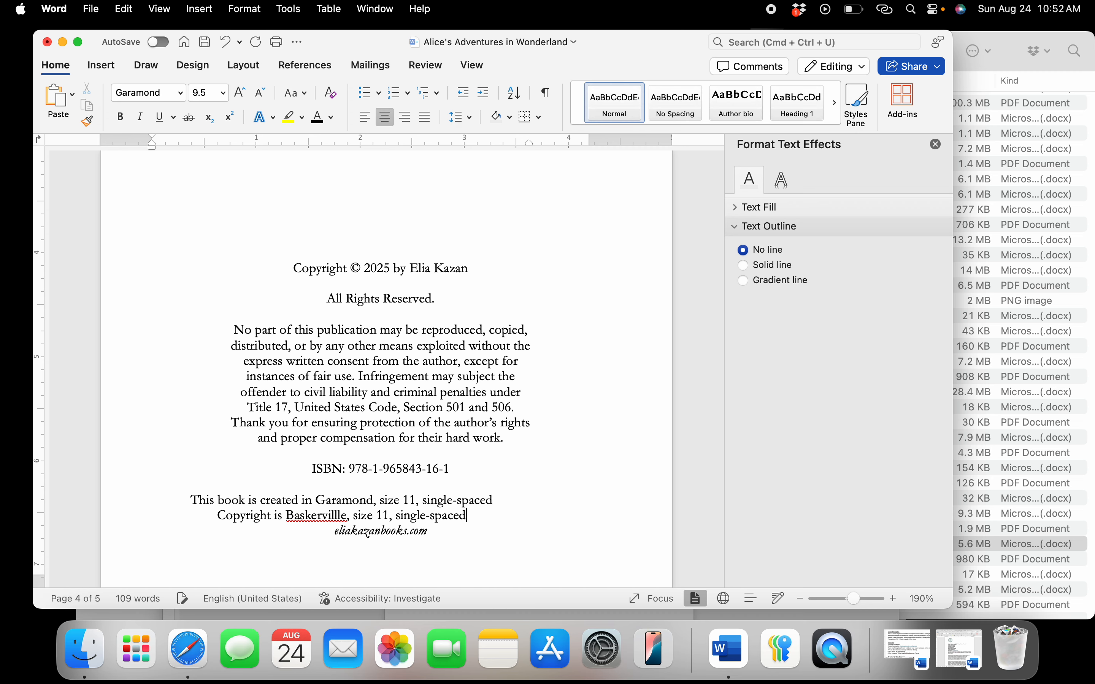
- Add a blank line above the website line and change all the copyright page text to Baskerville
key("Return")
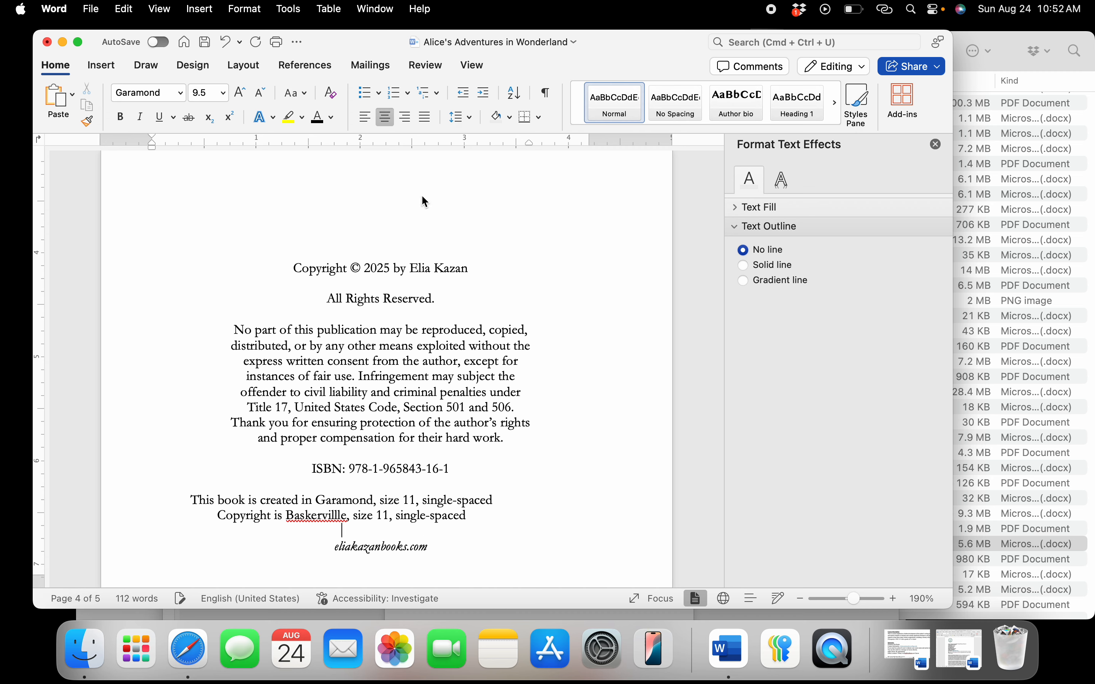
left_click_drag(443, 553, 266, 277)
left_click(181, 93)
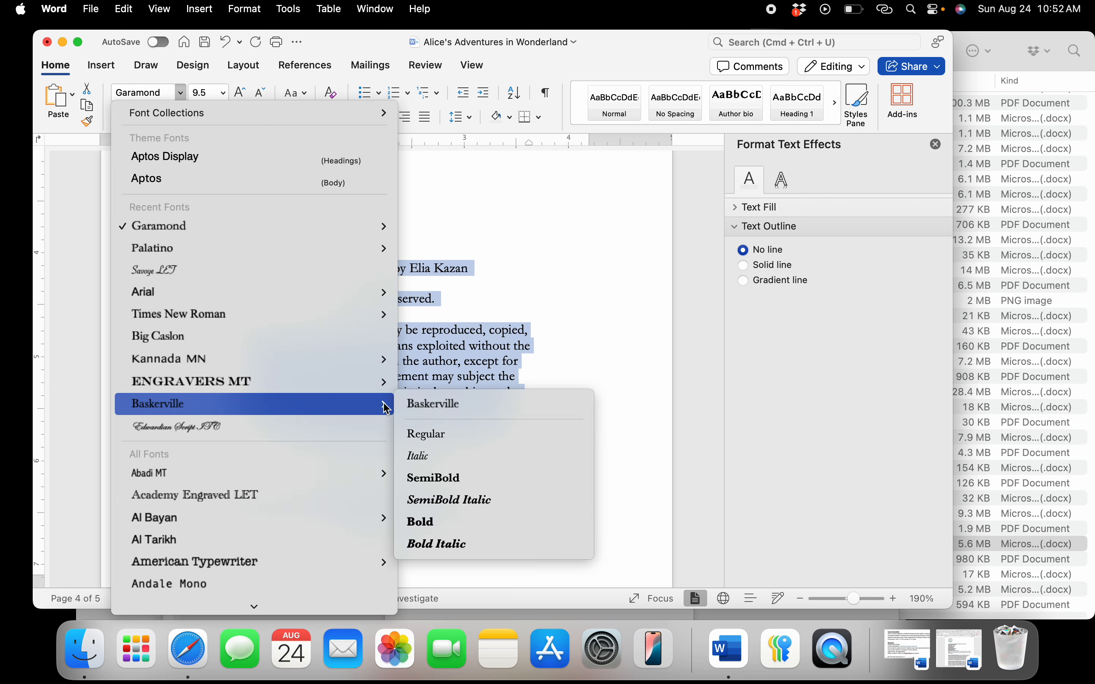
left_click(317, 404)
- Try size 11 on the copyright page text, and settle on size 9
left_click(209, 93)
type("11")
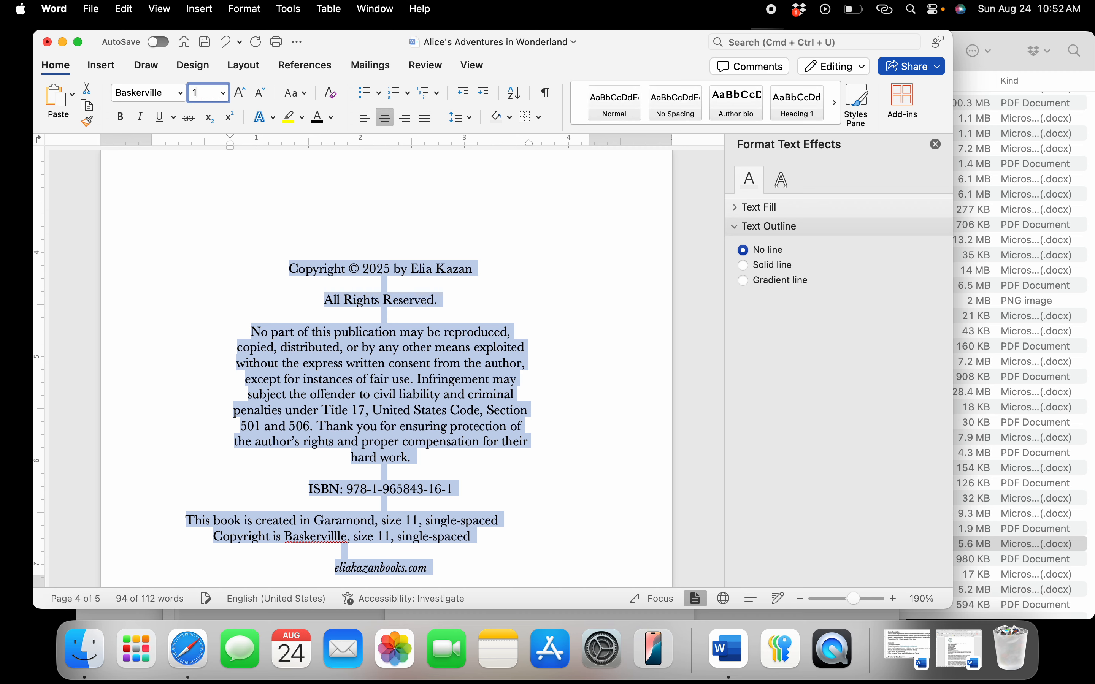
key("Return")
left_click(194, 97)
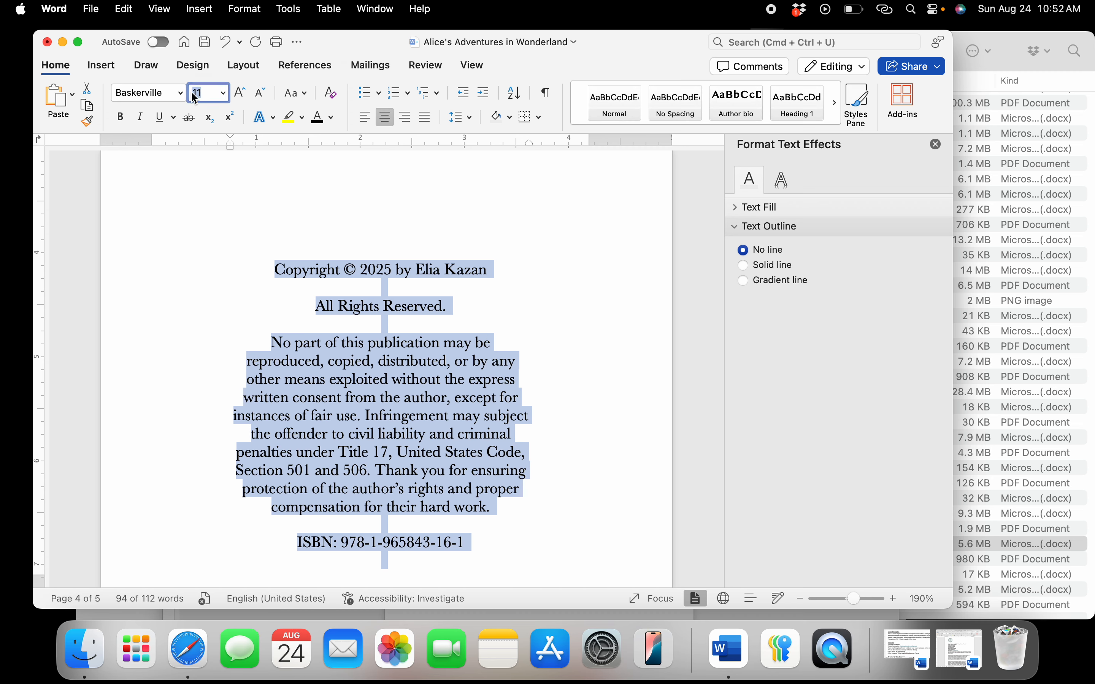
type("9")
key("Return")
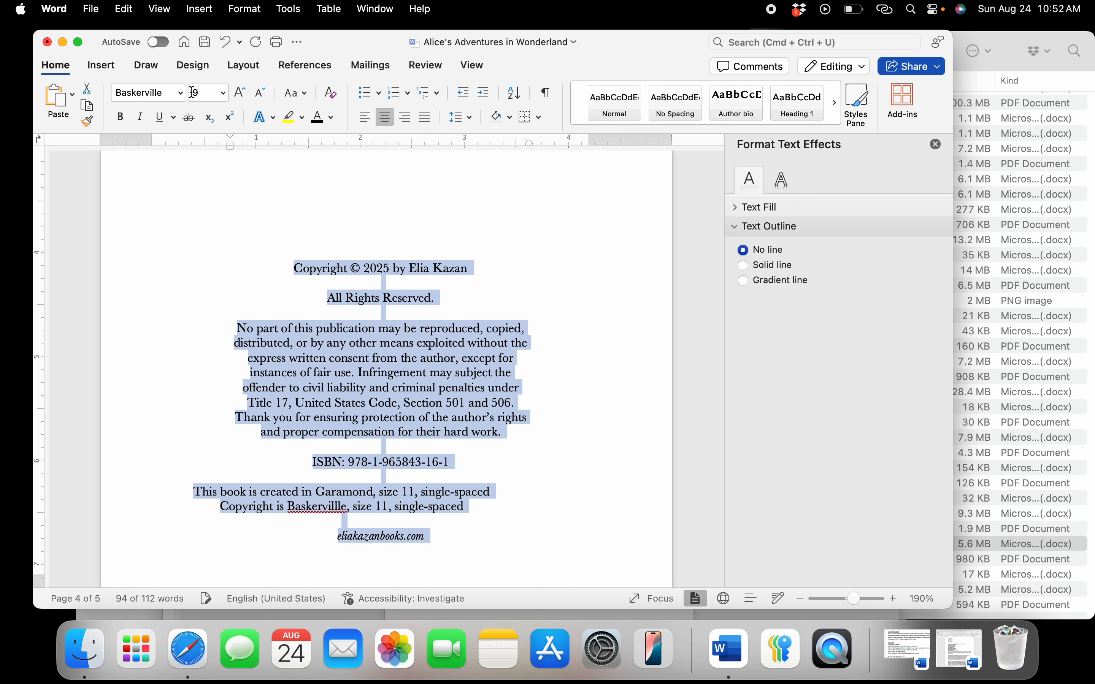
- Widen the copyright text block on both sides by about 0.3 inch and center all of its lines
left_click_drag(532, 148, 561, 144)
left_click(383, 119)
left_click(383, 118)
left_click_drag(230, 147, 201, 147)
left_click(281, 224)
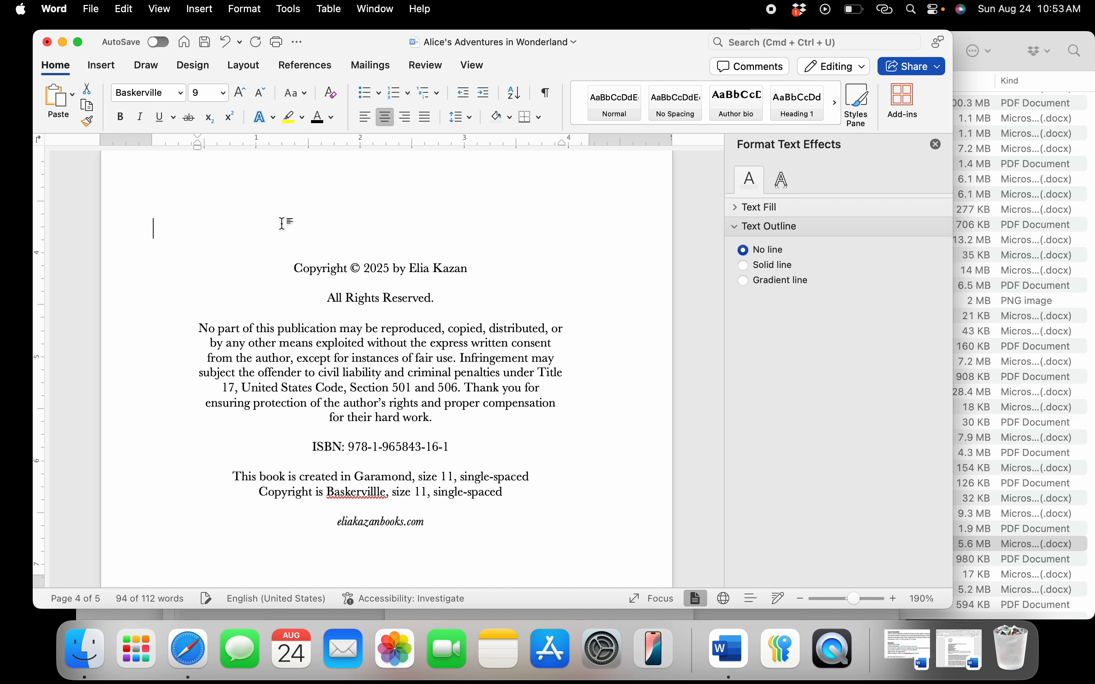
- Delete the number after "ISBN:" and add blank lines above the copyright notice to shift the block down the page
left_click_drag(447, 446, 347, 447)
key("BackSpace")
scroll(336, 463, "down", 5)
scroll(371, 292, "up", 6)
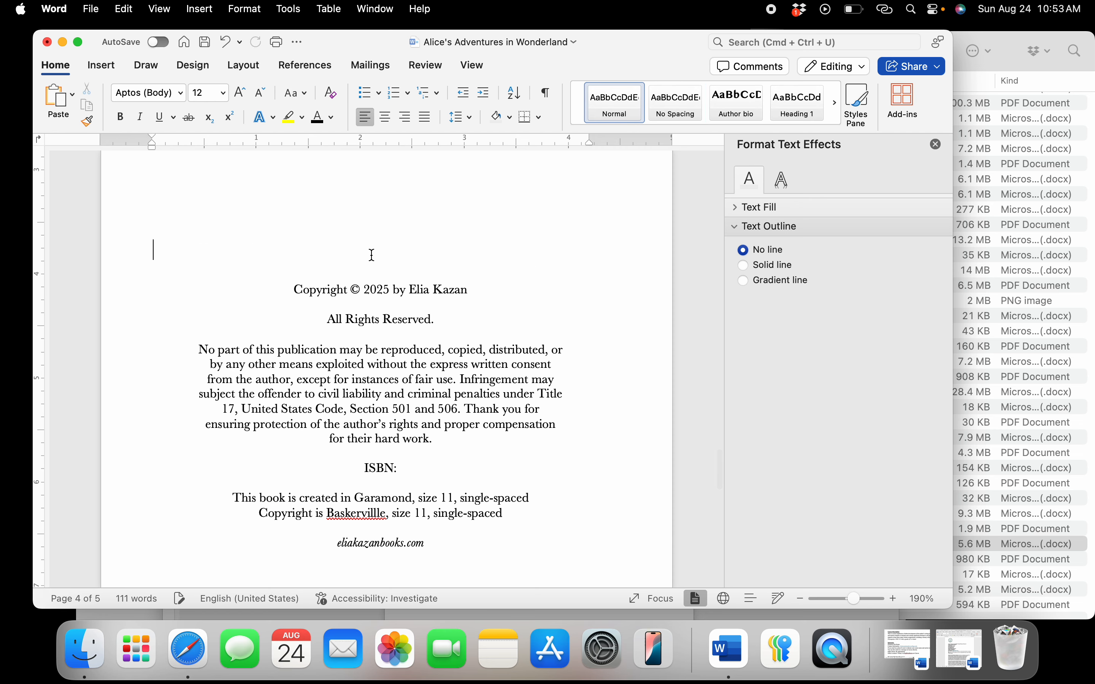
scroll(371, 254, "up", 2)
scroll(382, 422, "down", 8)
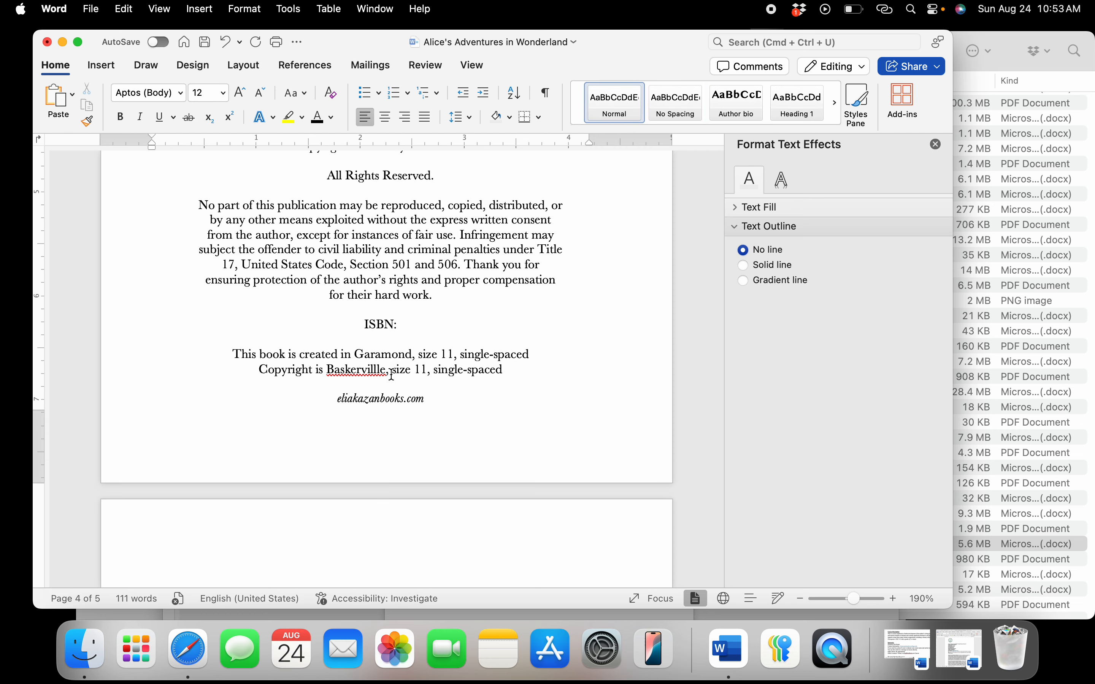
scroll(391, 375, "up", 5)
key("Return")
type("\\")
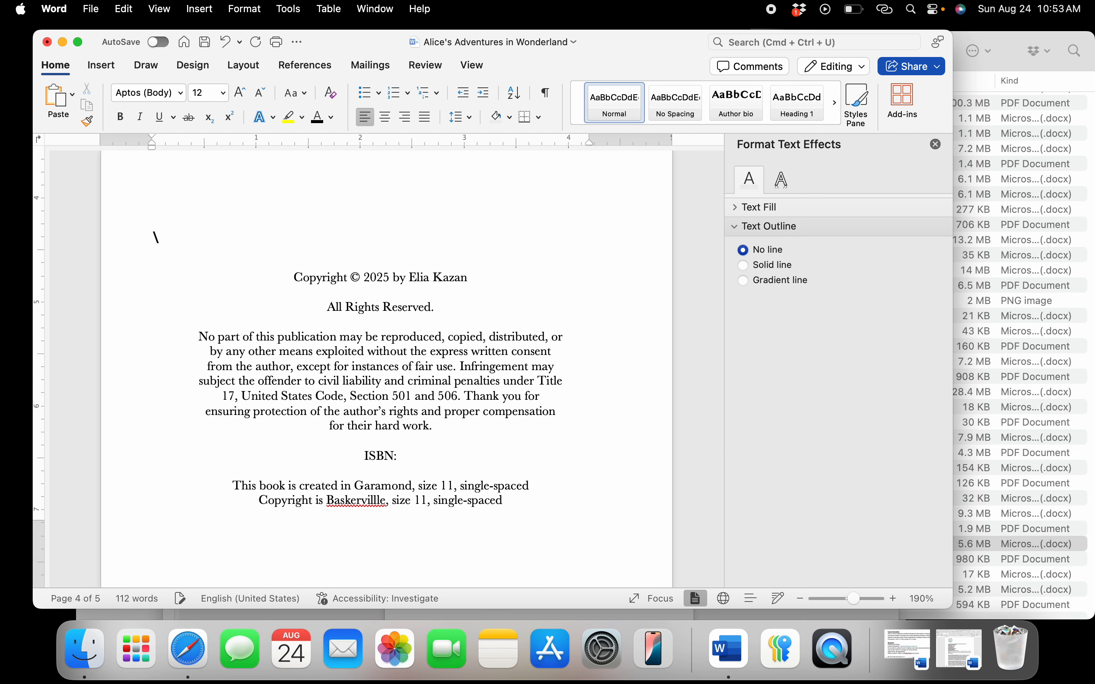
key("BackSpace")
- Enter the heading "Contents" on the page after the copyright page, followed by a new line
scroll(407, 344, "down", 5)
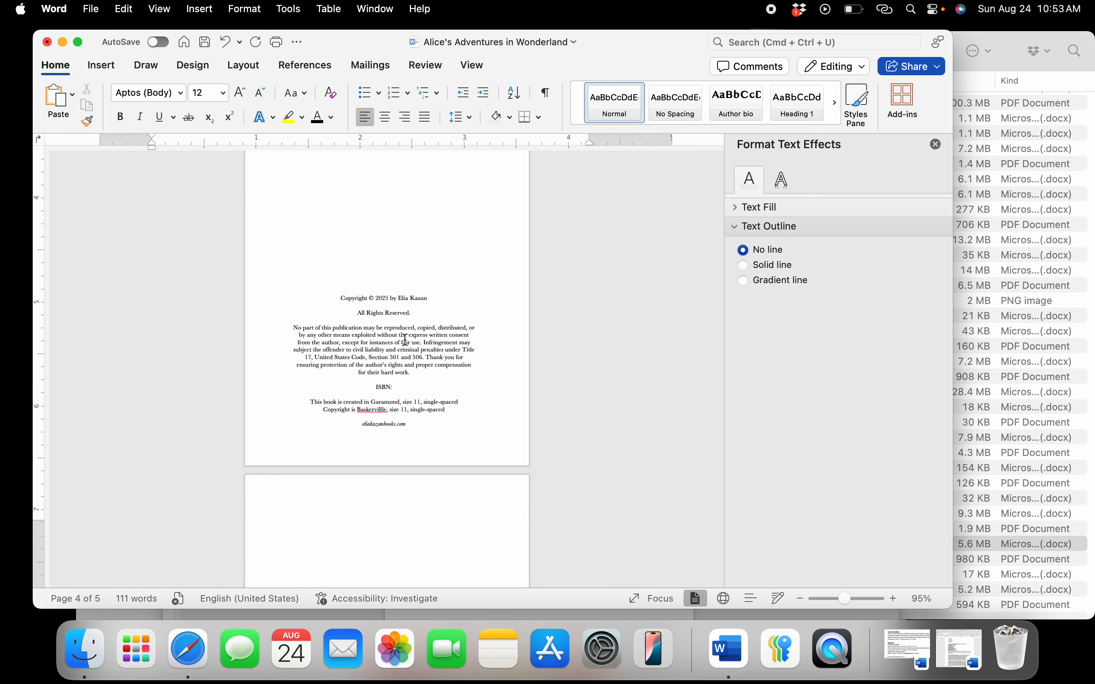
scroll(405, 342, "down", 7)
left_click(405, 442)
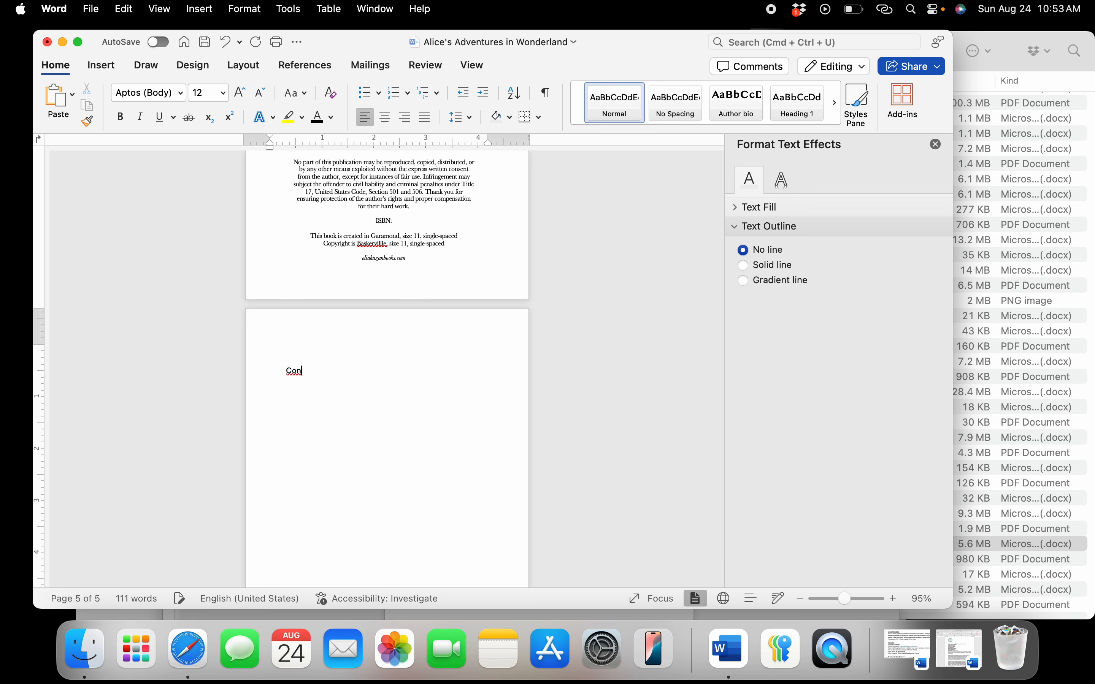
type("Contents")
key("Return")
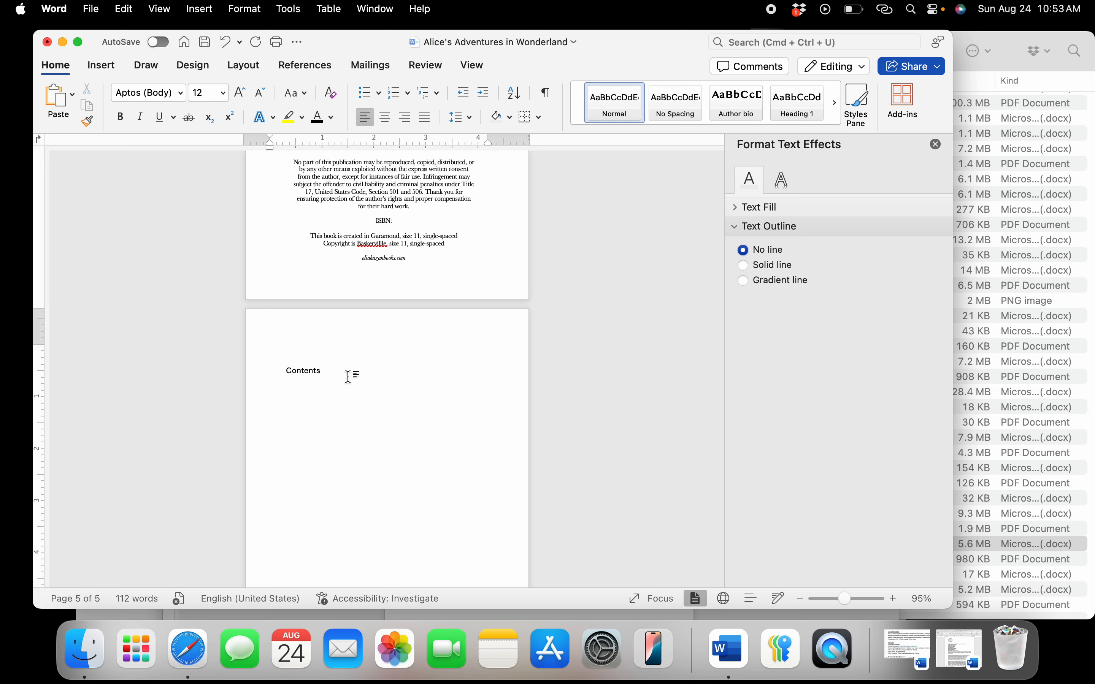
- Set the "Contents" heading in the Savoye LET font and center it
left_click(274, 372)
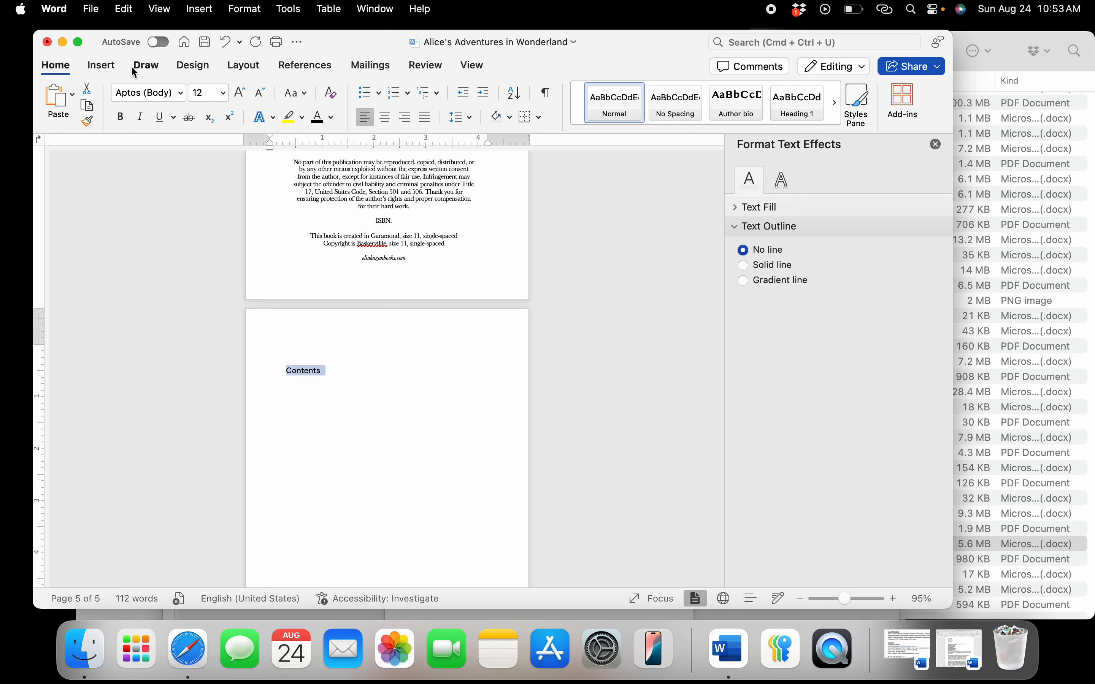
left_click(180, 93)
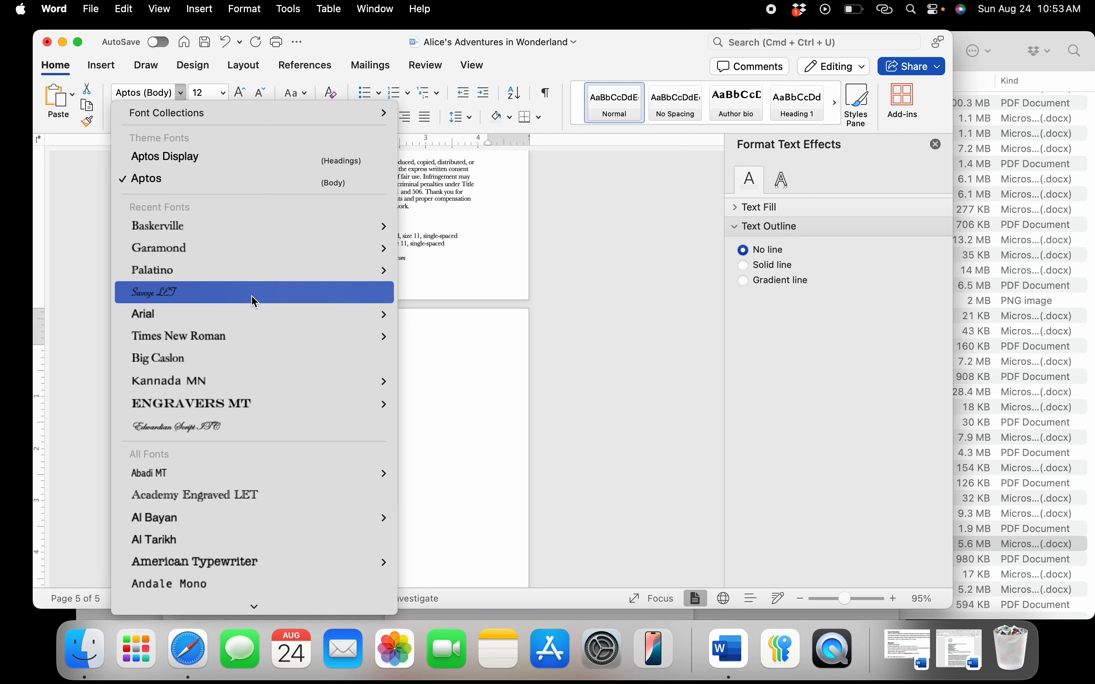
key("Escape")
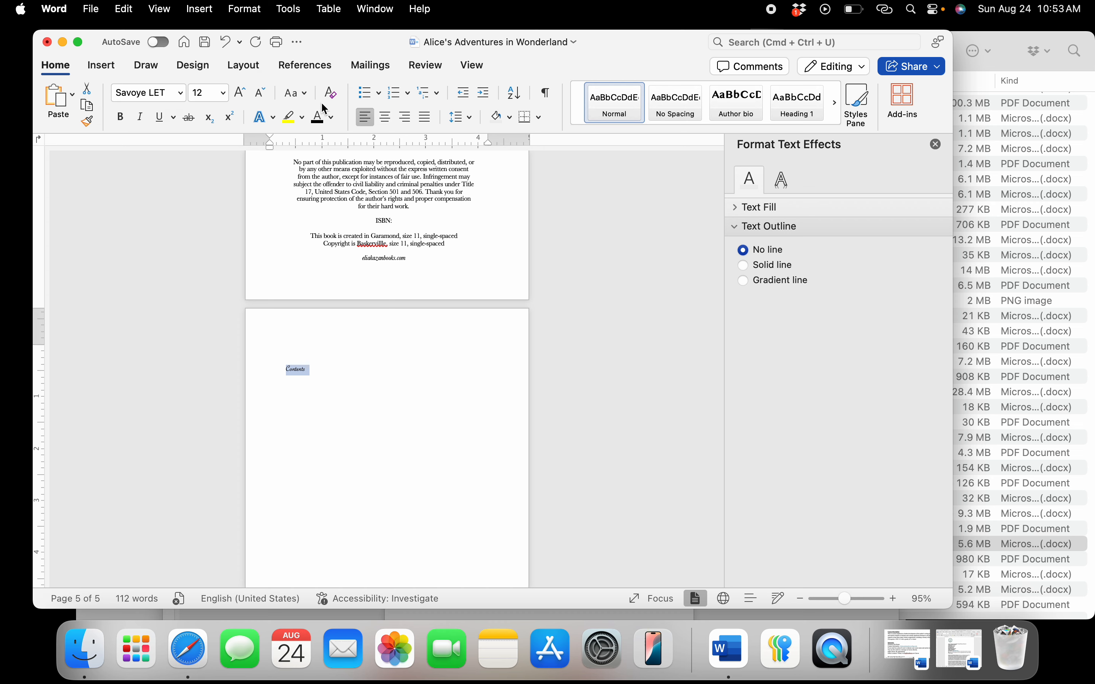
left_click(385, 117)
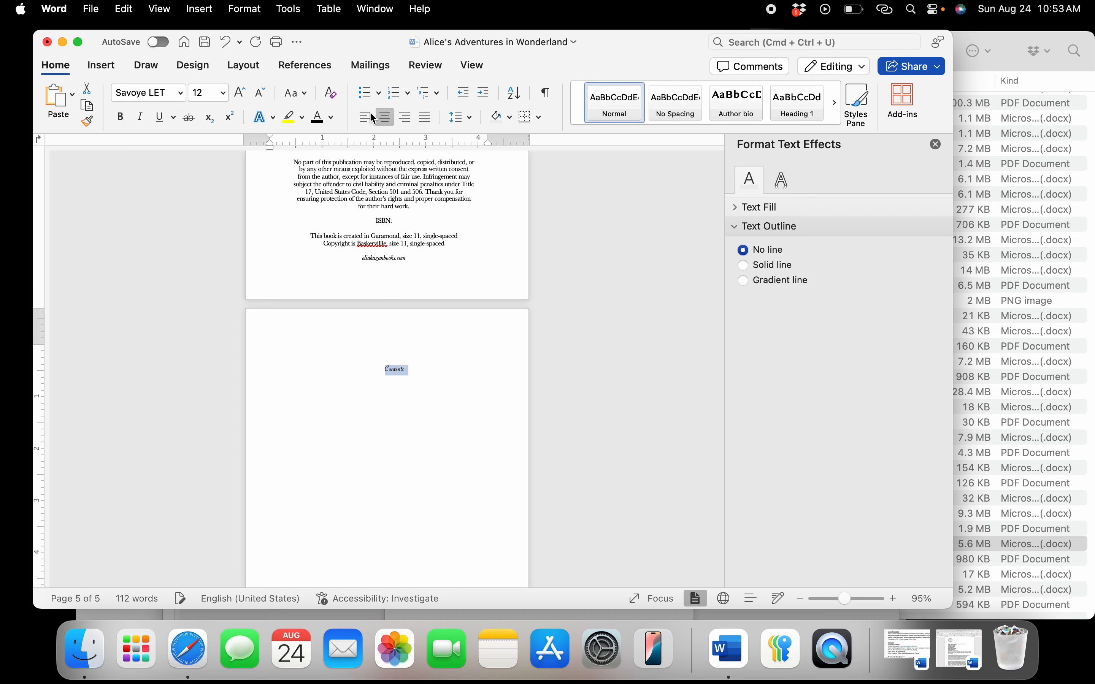
- Set the size of the "Contents" heading to 16 after trying 14
left_click(209, 97)
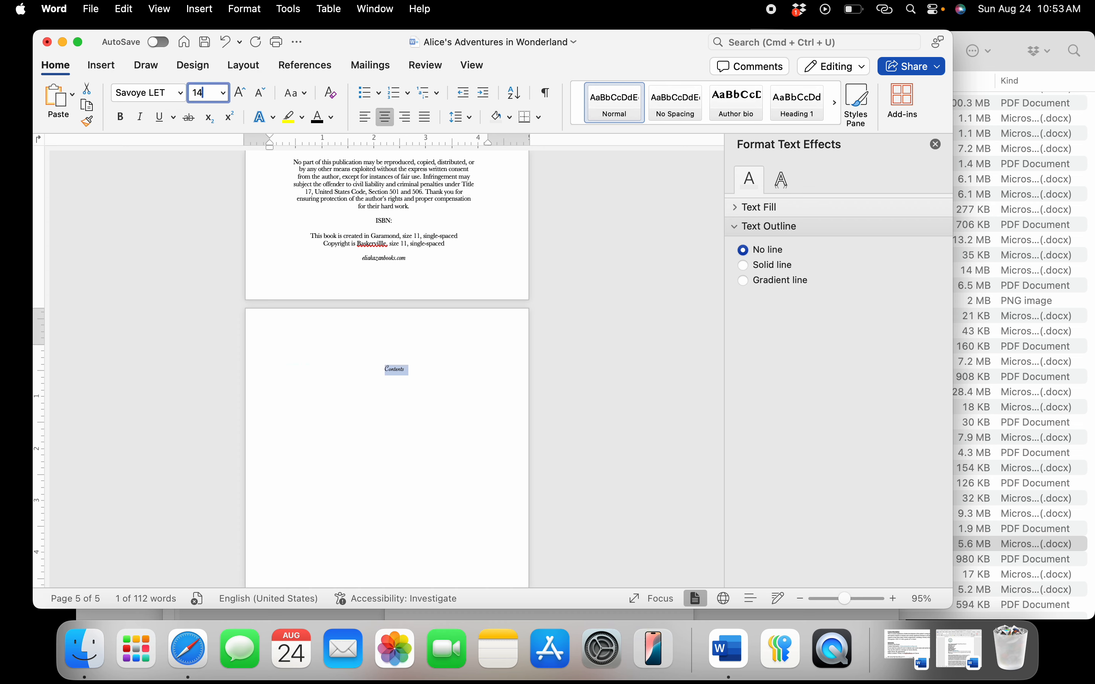
type("14")
key("Return")
left_click(205, 93)
key("Return")
- Add two blank lines above the "Contents" heading and place the cursor on the line below it
left_click(356, 332)
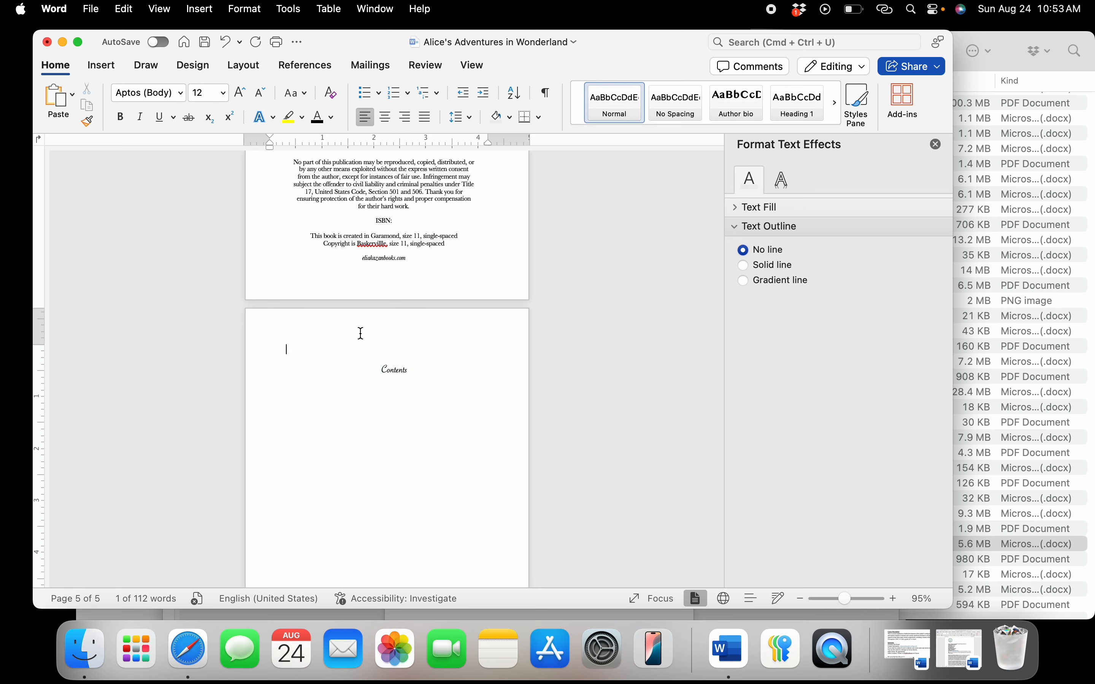
key("Return")
key("Return")
left_click(398, 411)
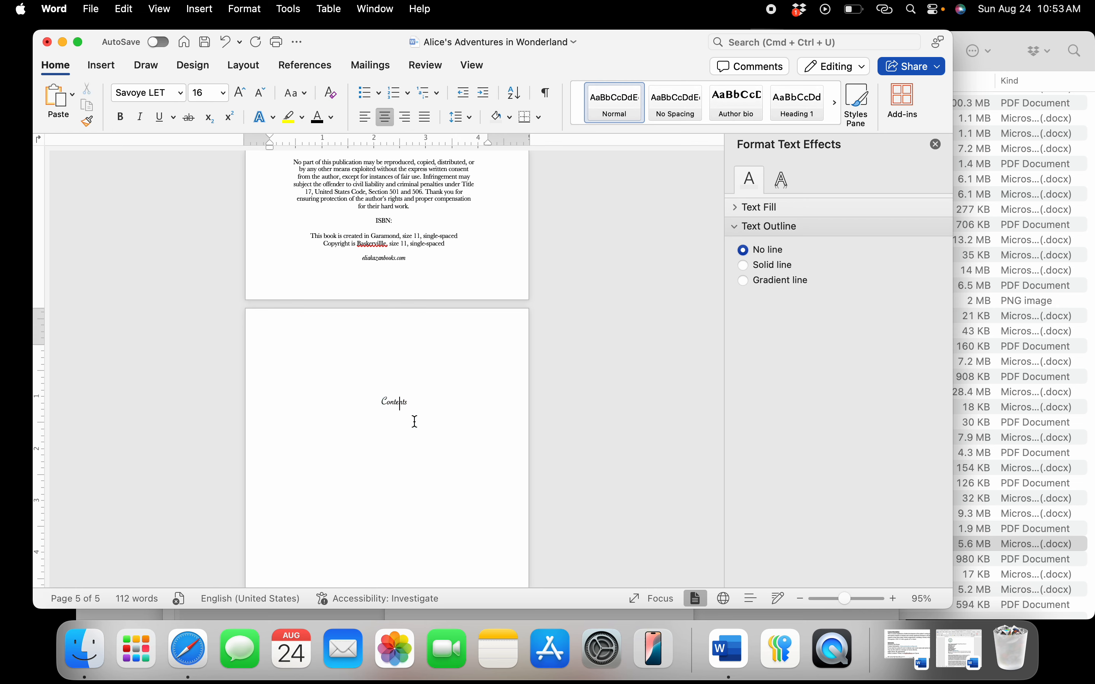
left_click(414, 421)
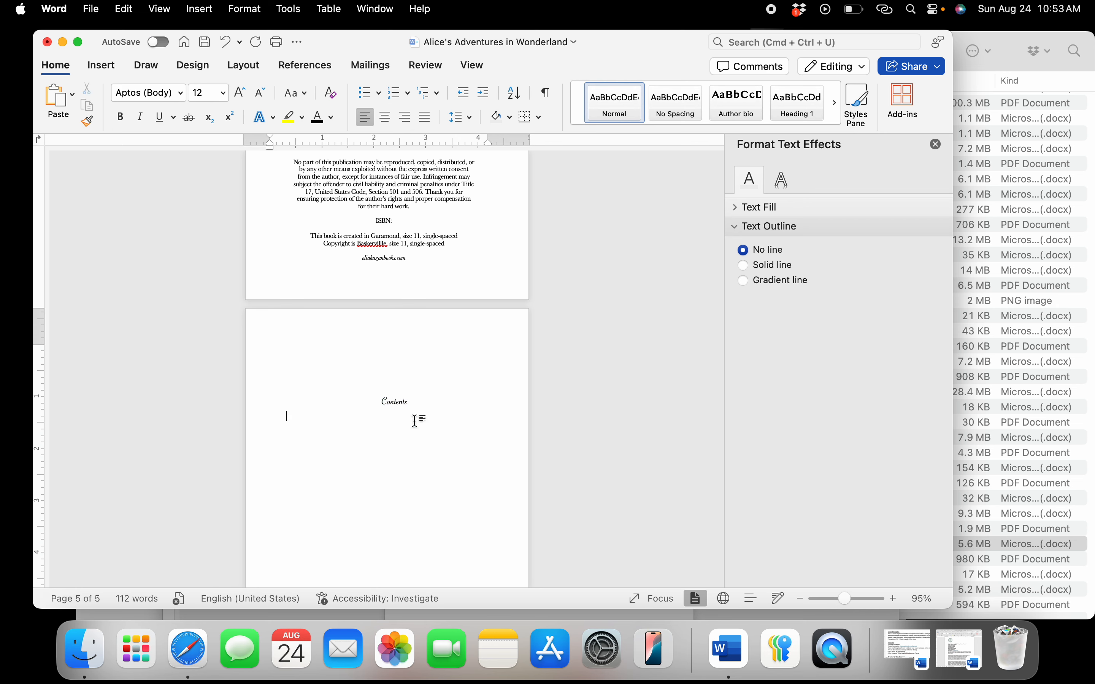
left_click(78, 42)
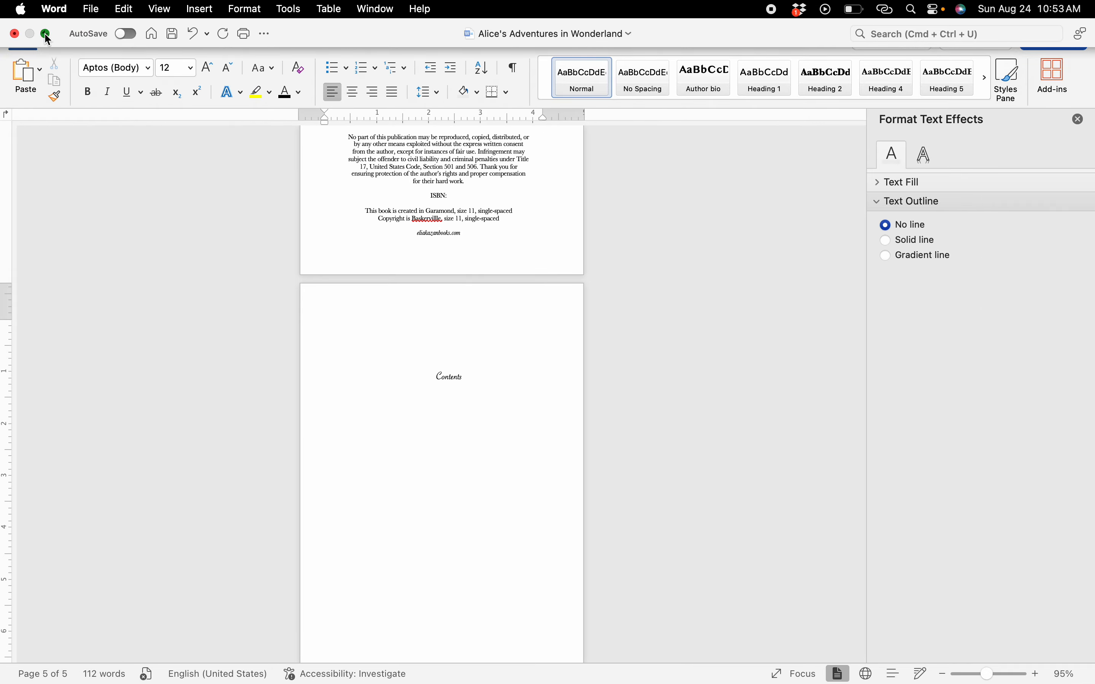
left_click(46, 33)
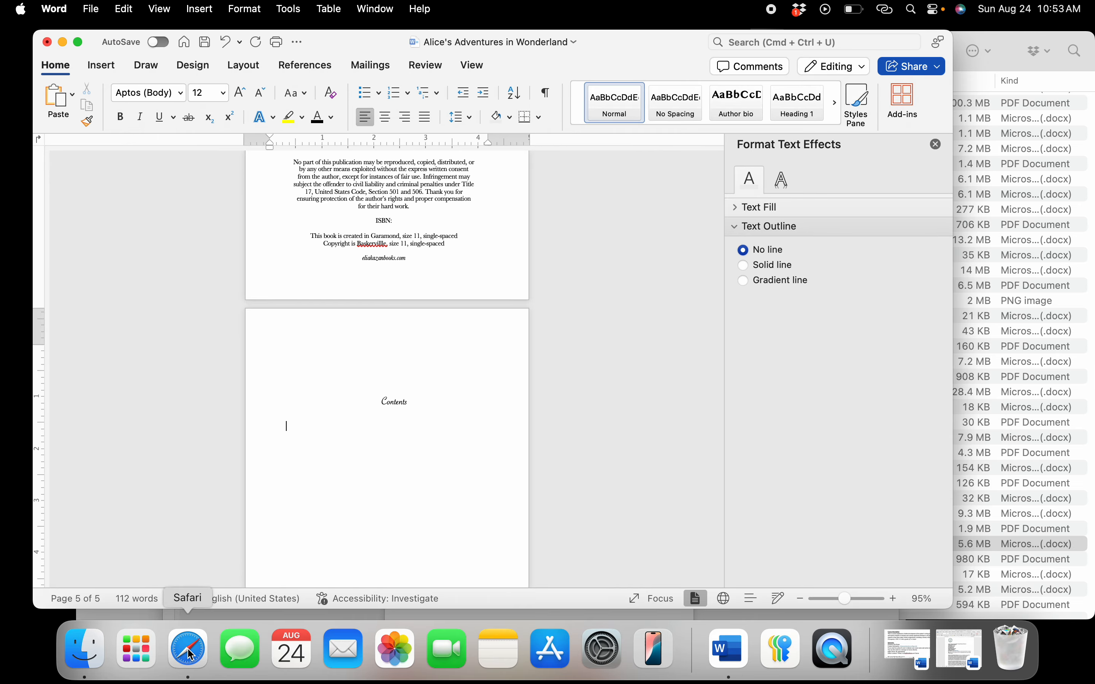
- Switch to Safari and look through the Project Gutenberg page of Alice's Adventures in Wonderland for the book's opening text
left_click(186, 671)
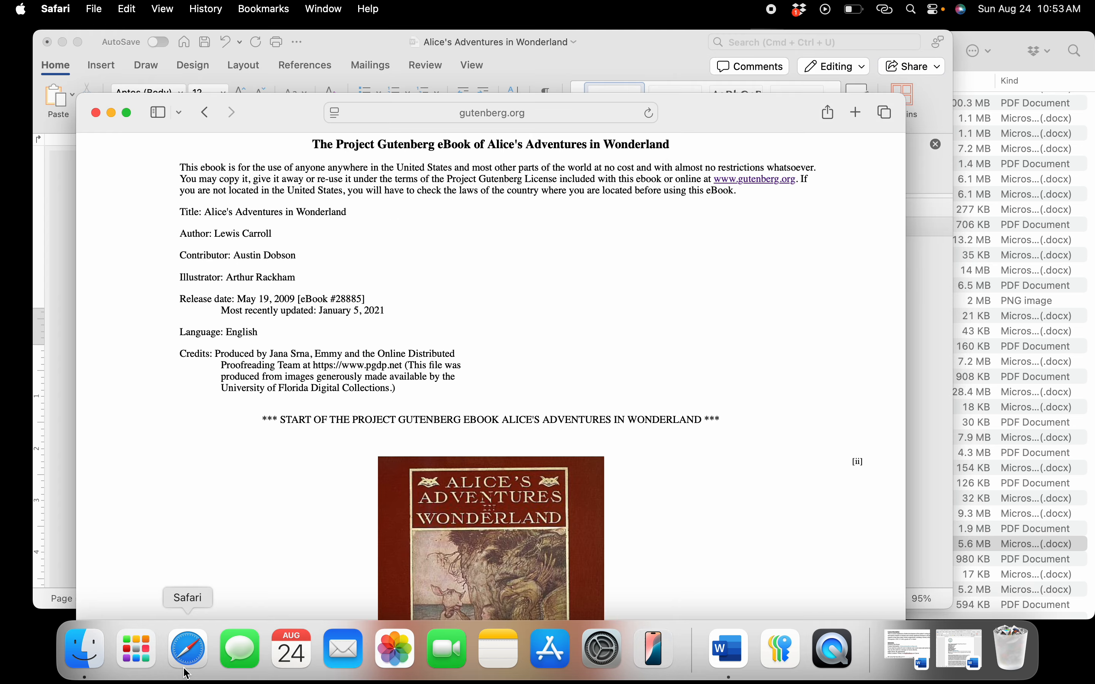
scroll(420, 409, "down", 5)
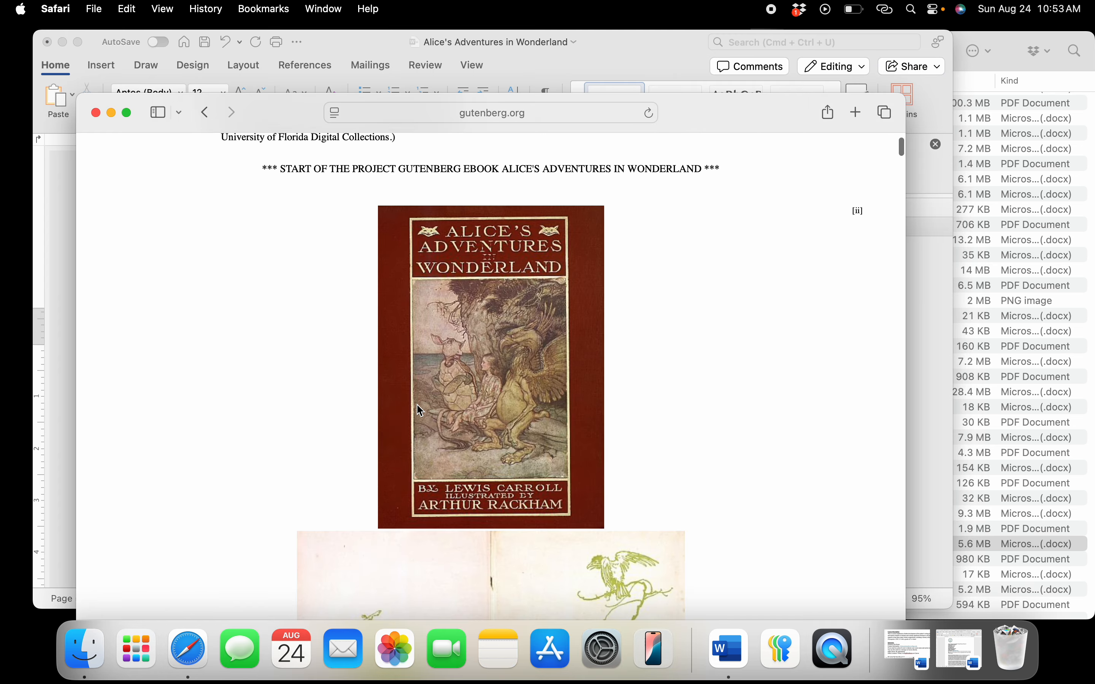
scroll(419, 409, "up", 5)
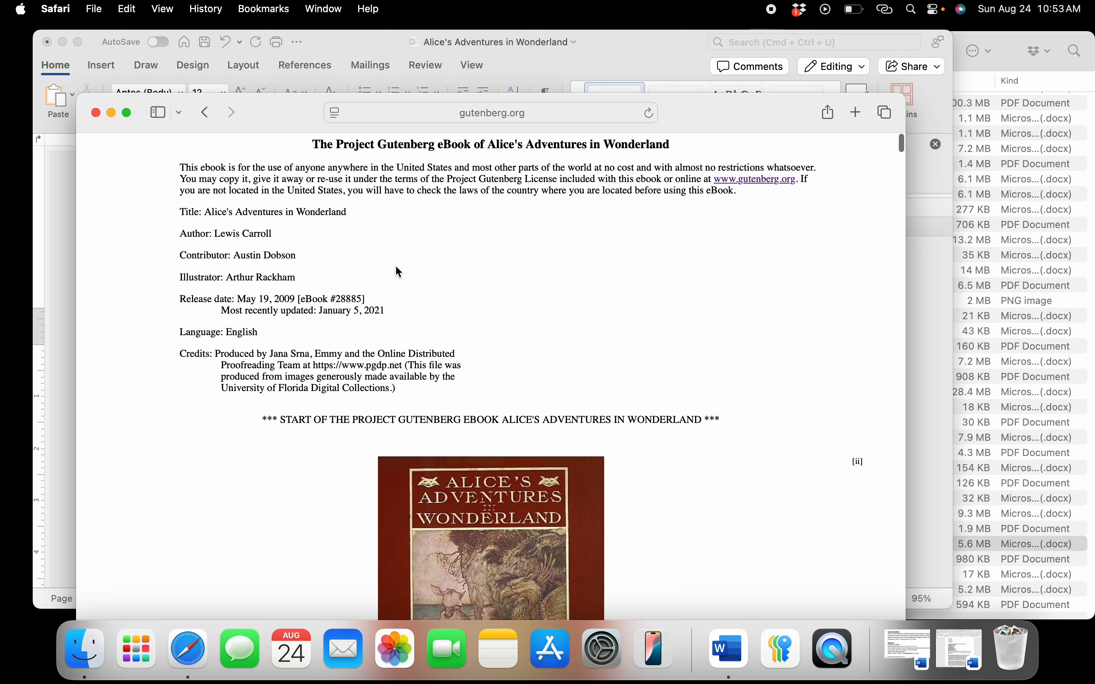
scroll(398, 272, "down", 1)
scroll(370, 355, "down", 1)
scroll(370, 355, "up", 2)
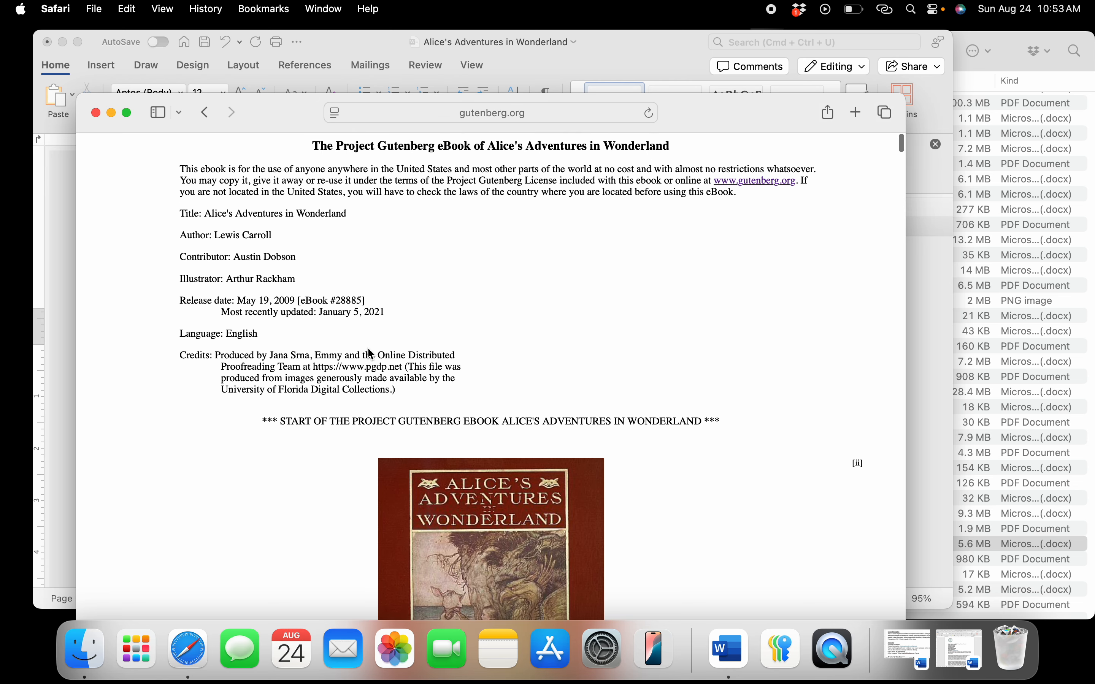
scroll(370, 354, "down", 10)
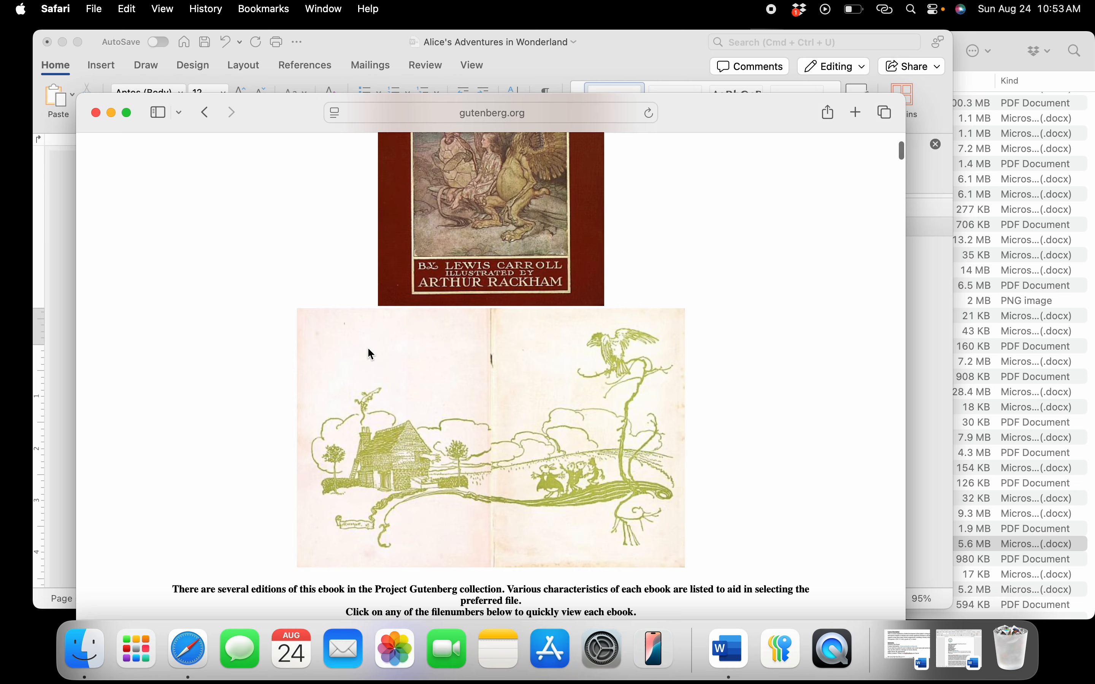
scroll(370, 354, "down", 15)
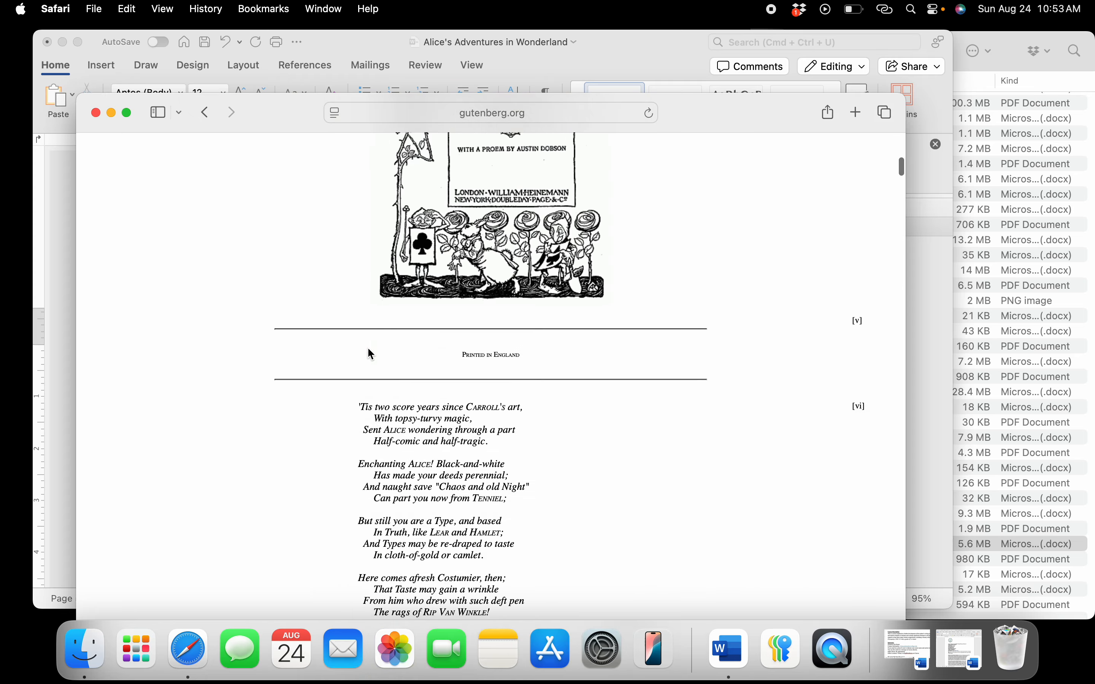
scroll(368, 349, "up", 6)
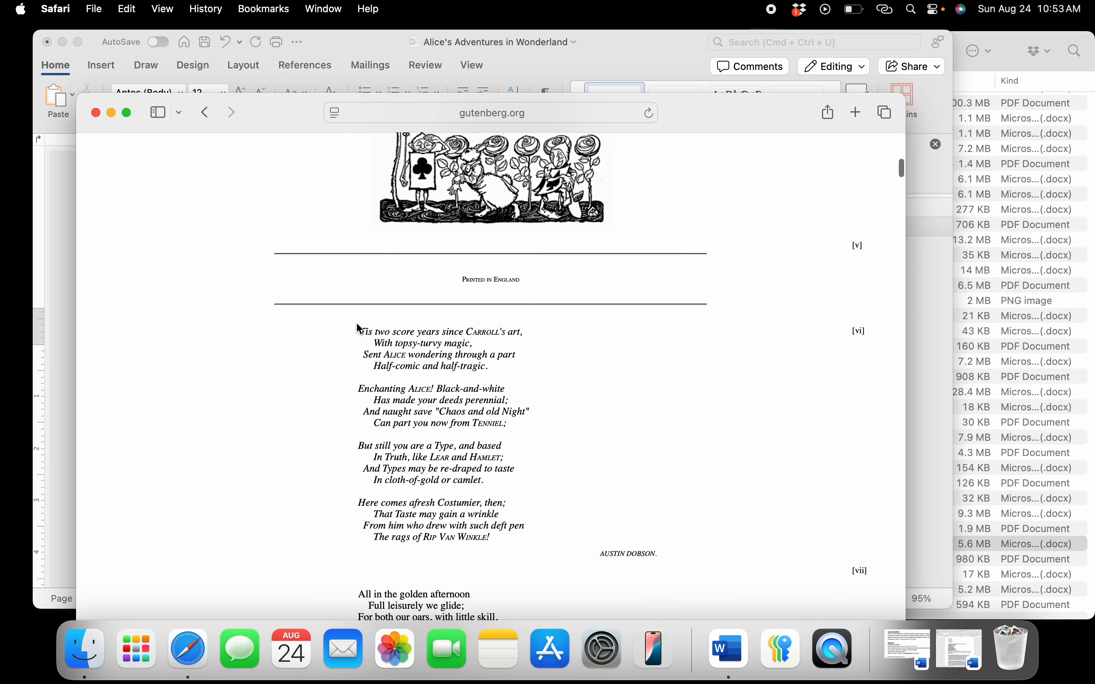
- Try to select the eBook text from the opening poem downward, enlarging the browser window to full screen
left_click_drag(359, 329, 534, 681)
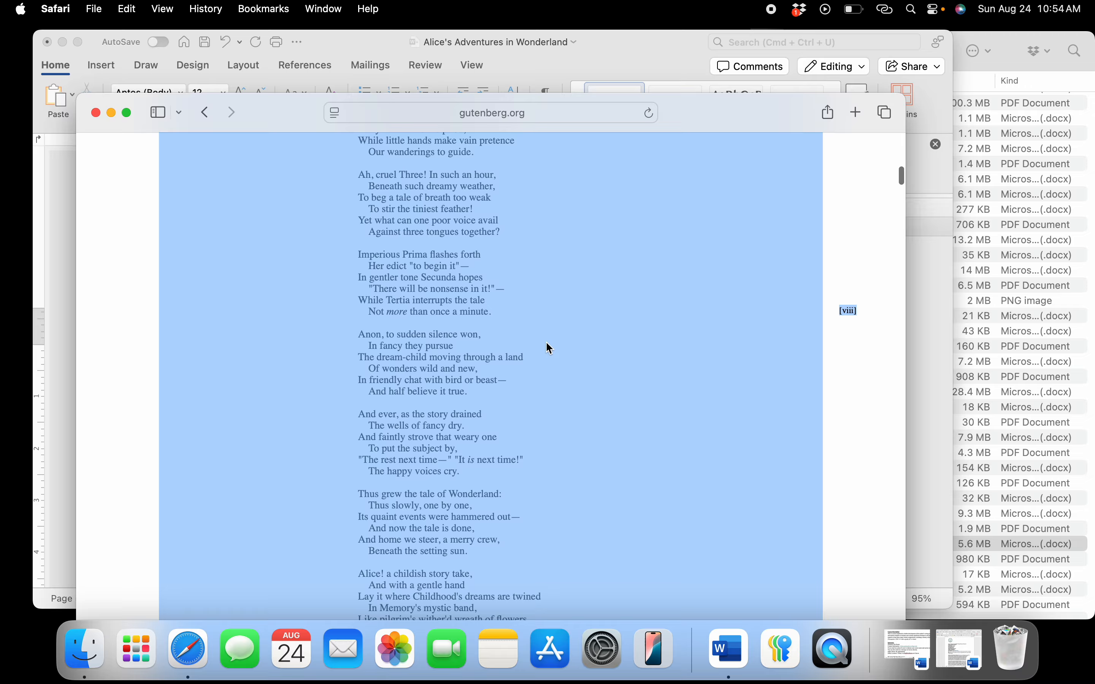
scroll(585, 333, "down", 10)
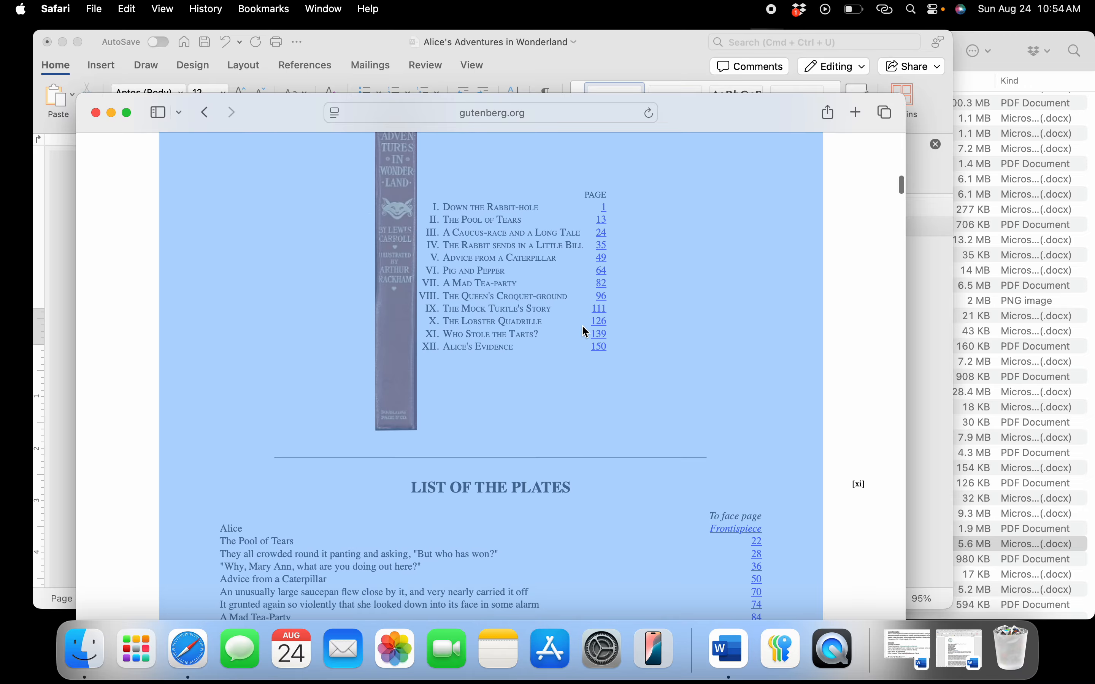
left_click(126, 112)
scroll(819, 227, "down", 15)
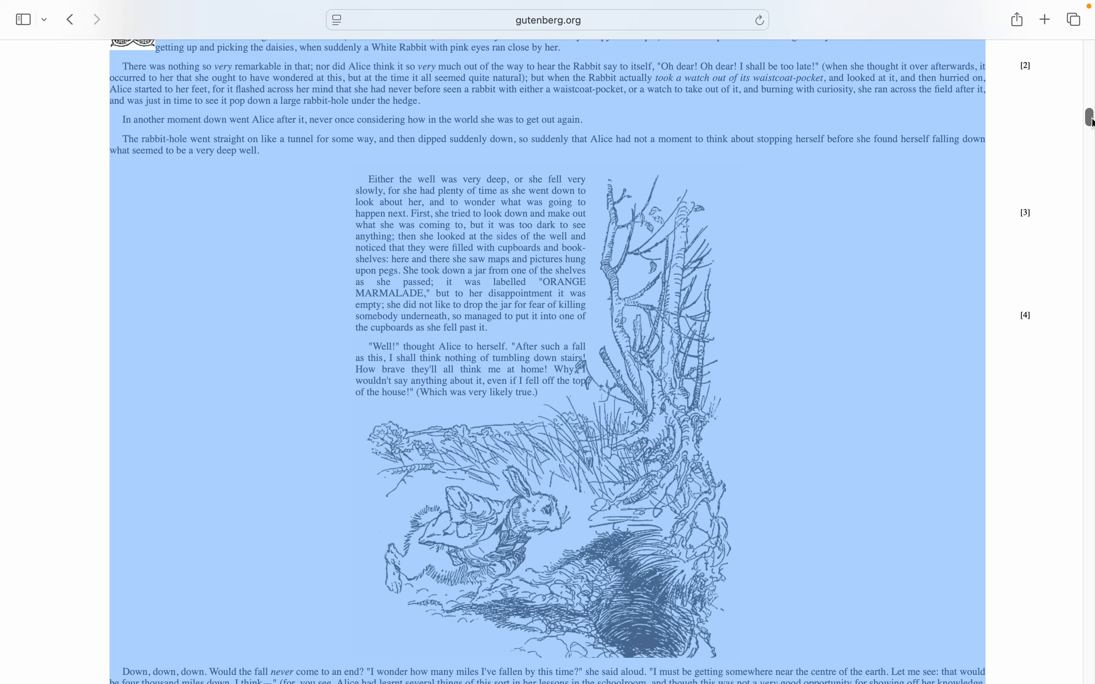
- Select the whole story text on the eBook page from "THE END" back up to the "CHAPTER I" heading
left_click_drag(1092, 122, 1090, 635)
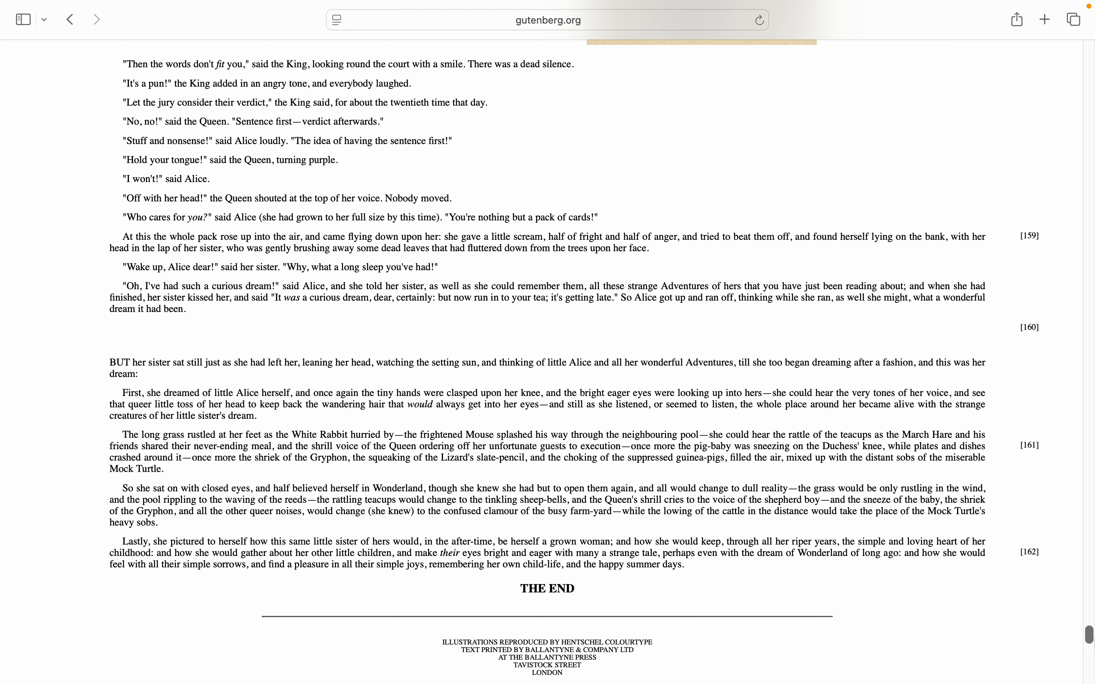
left_click_drag(594, 593, 331, 207)
scroll(331, 207, "up", 20)
scroll(331, 208, "up", 20)
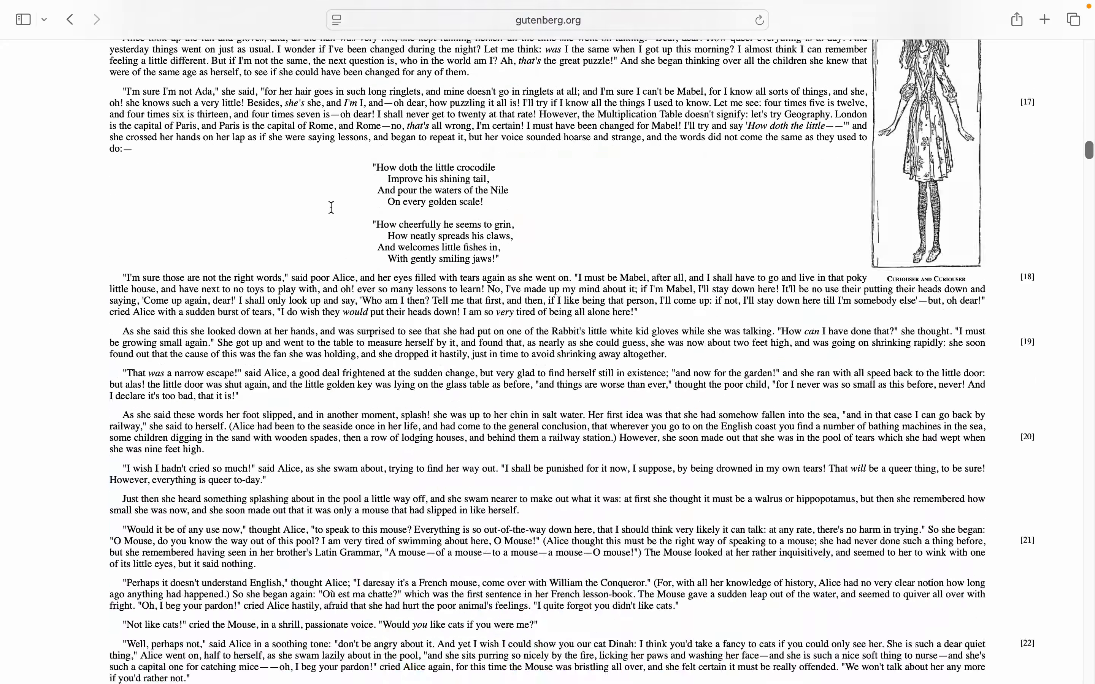
scroll(331, 207, "up", 20)
left_click_drag(331, 207, 66, 147)
scroll(332, 207, "down", 12)
scroll(331, 208, "up", 2)
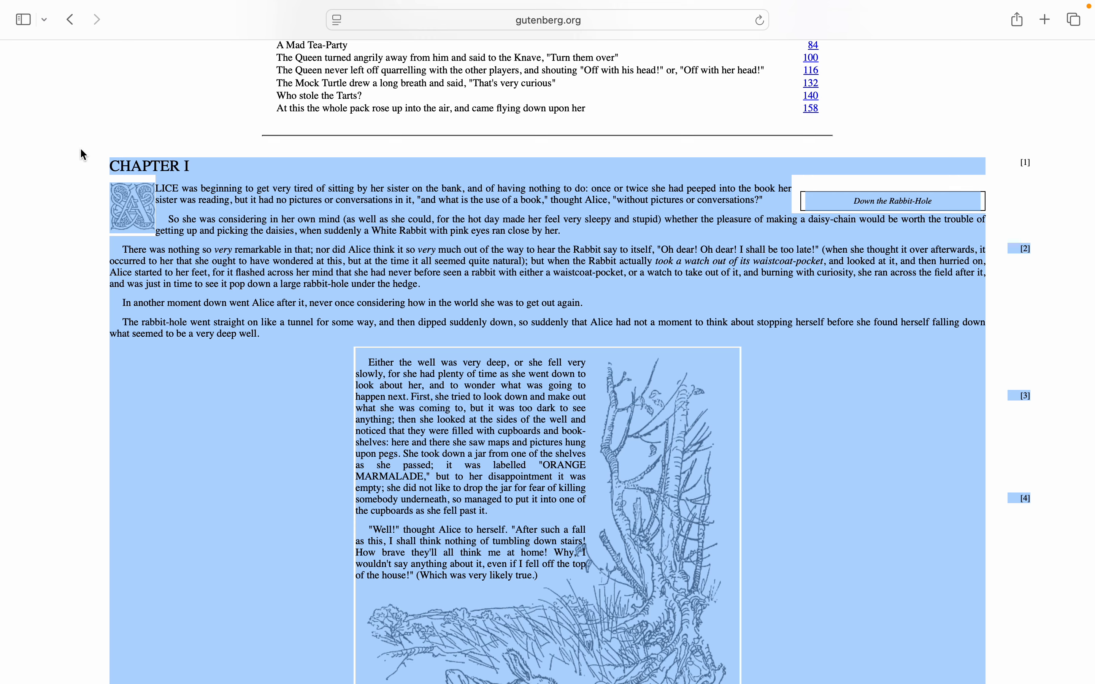
- Switch back to Word, insert a page break after the "Contents" page and paste the copied story text on the new page
mouse_move(248, 3)
left_click(47, 37)
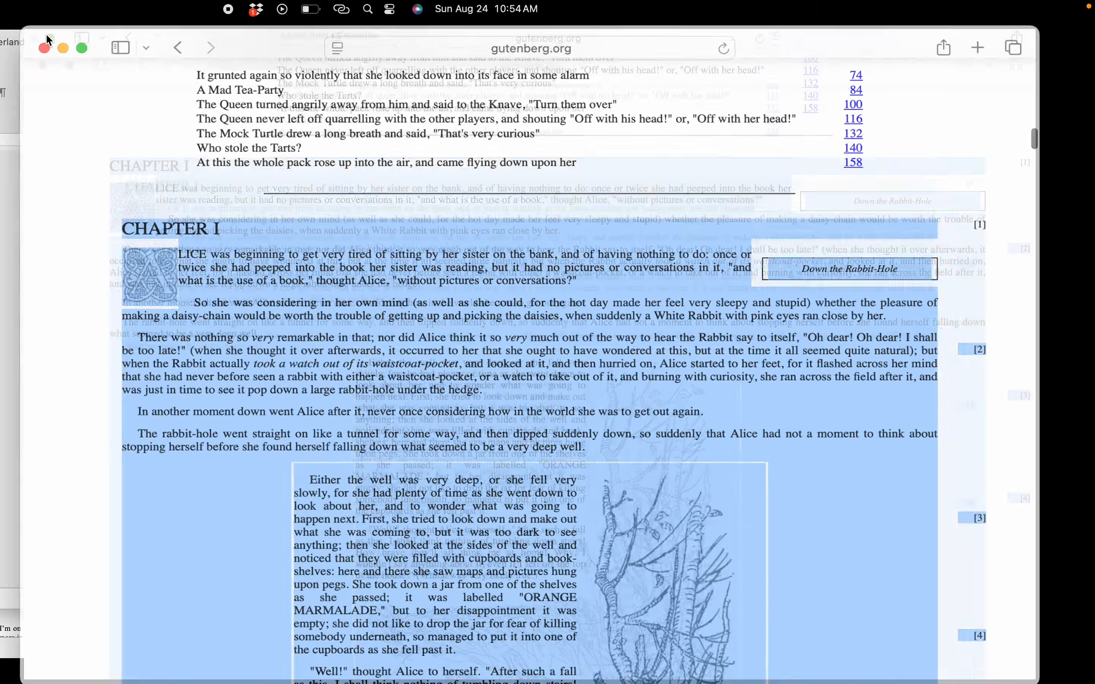
left_click(521, 68)
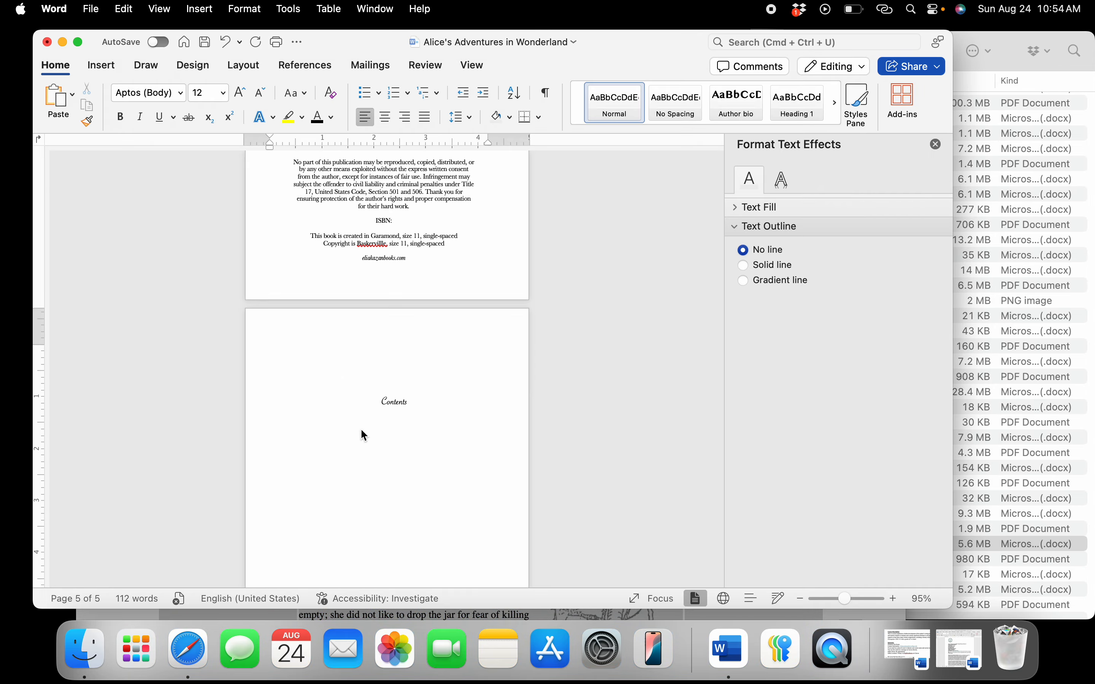
scroll(361, 426, "down", 1)
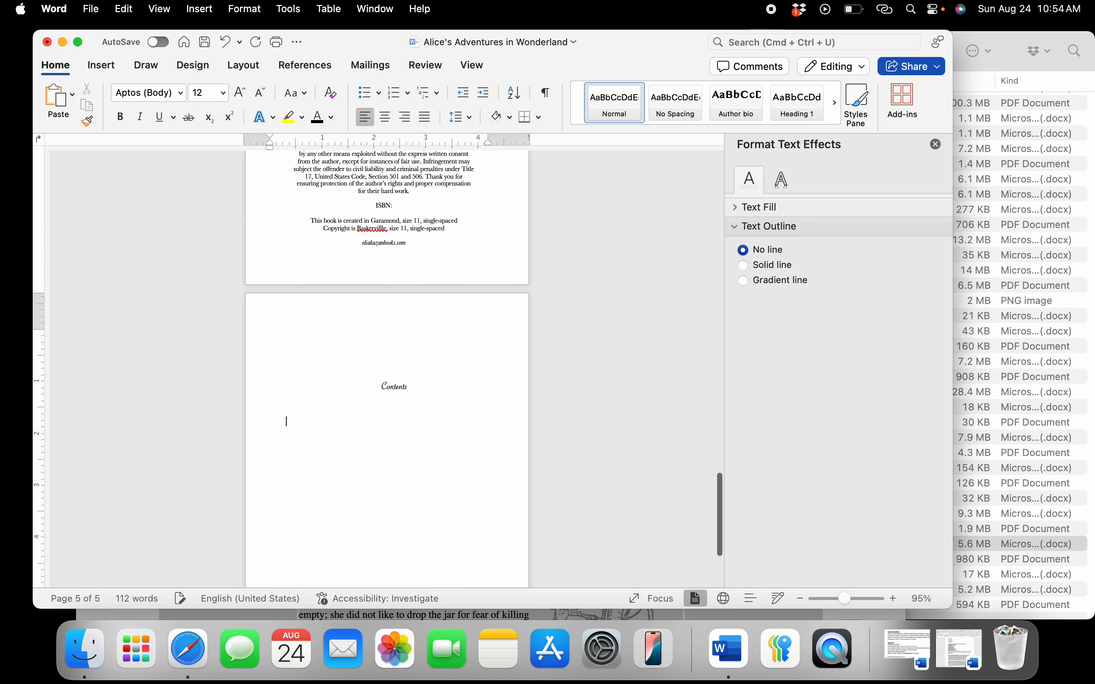
scroll(379, 479, "down", 5)
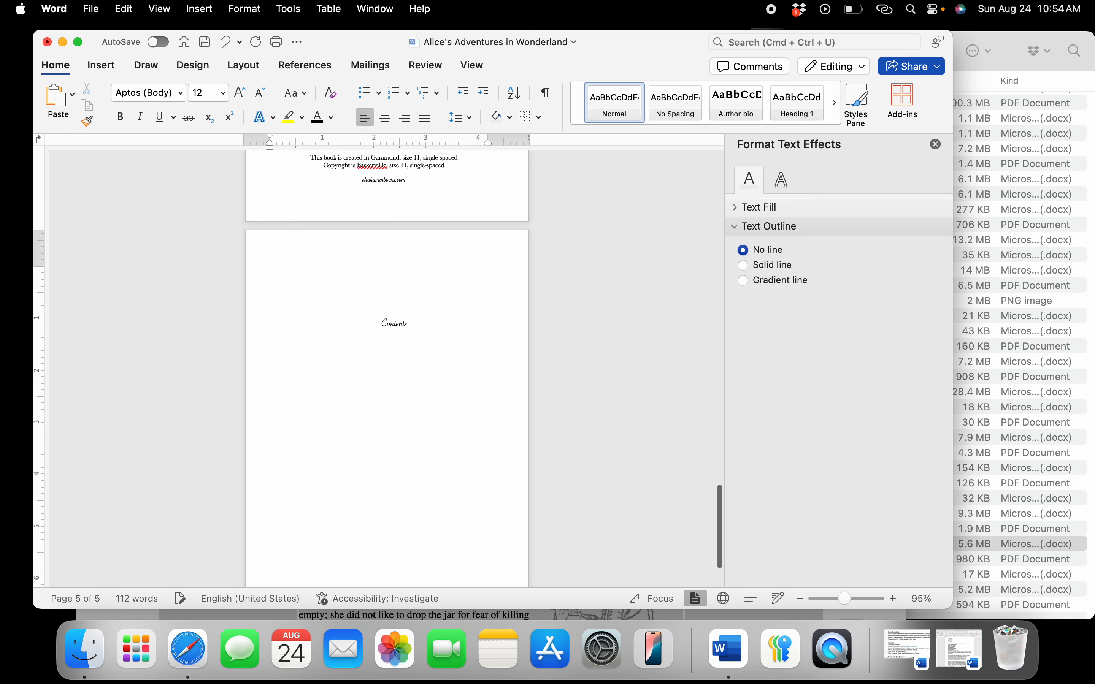
scroll(348, 456, "down", 5)
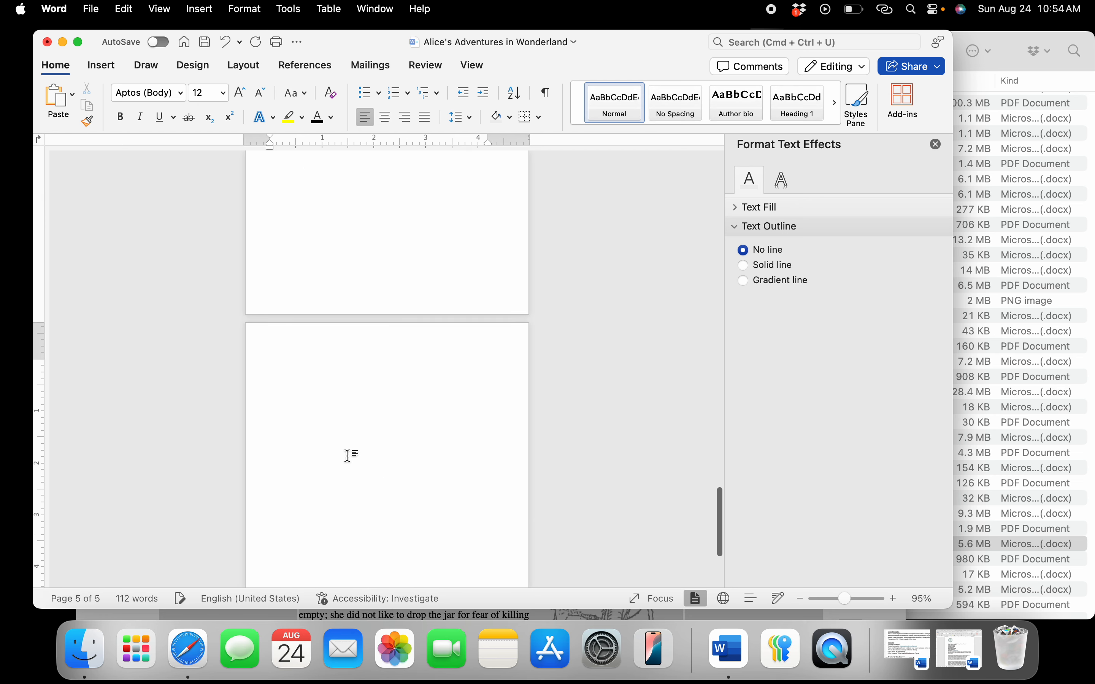
key("super+Return")
key("Return")
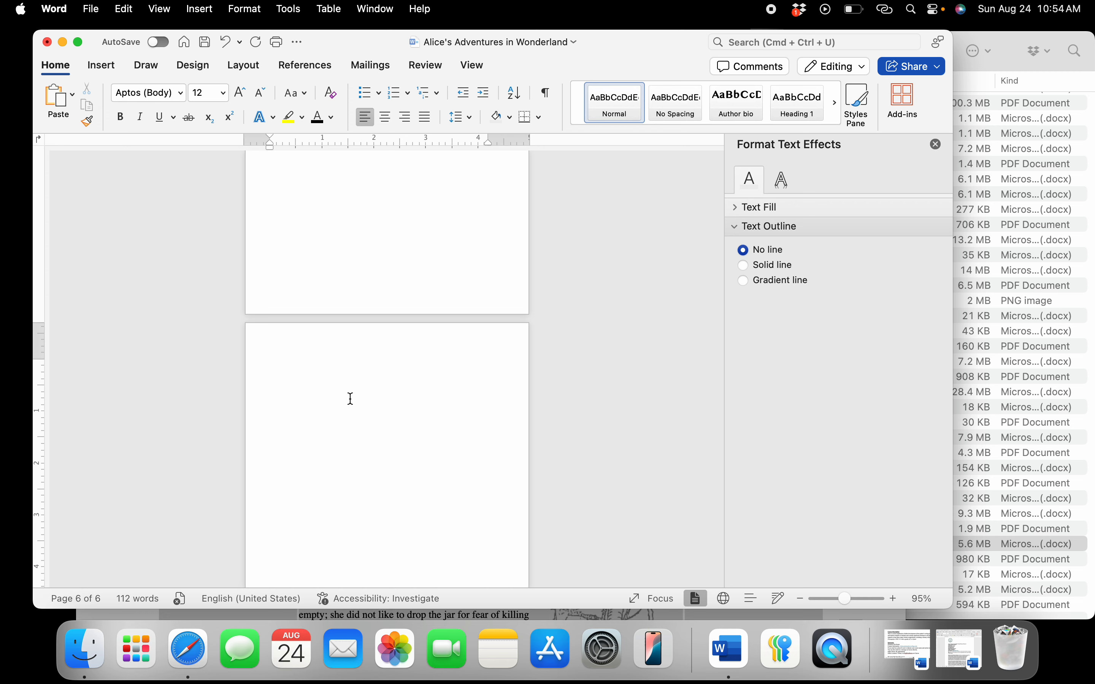
key("super+v")
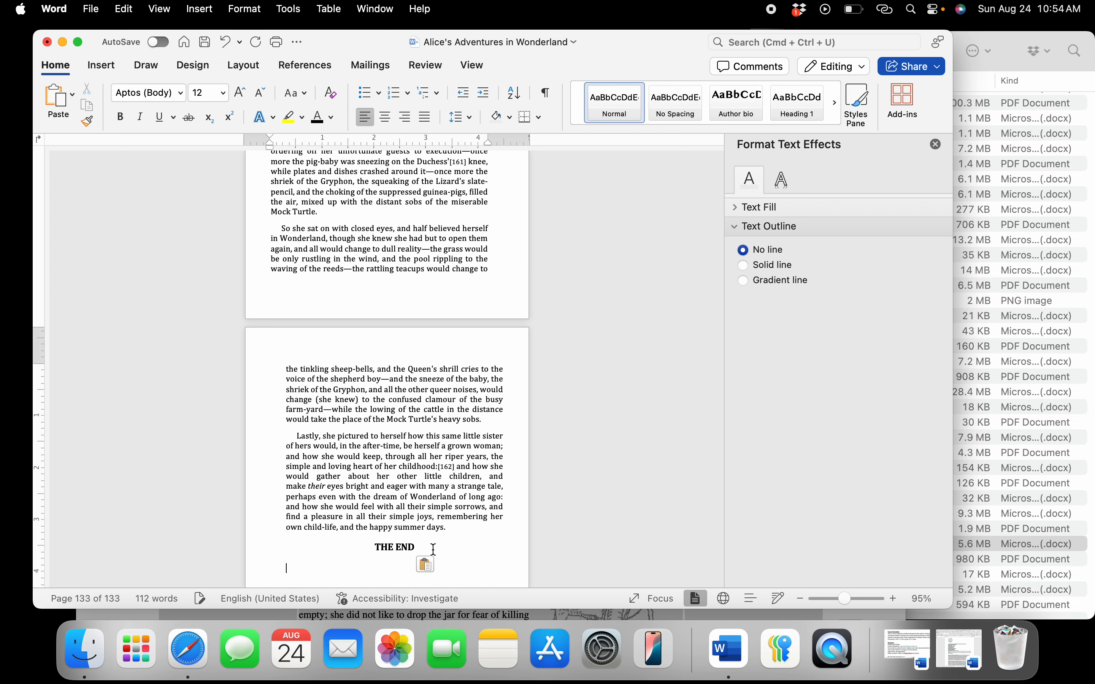
- Enlarge the document window to full screen and go to the end of the pasted story
scroll(431, 557, "up", 10)
scroll(430, 558, "up", 10)
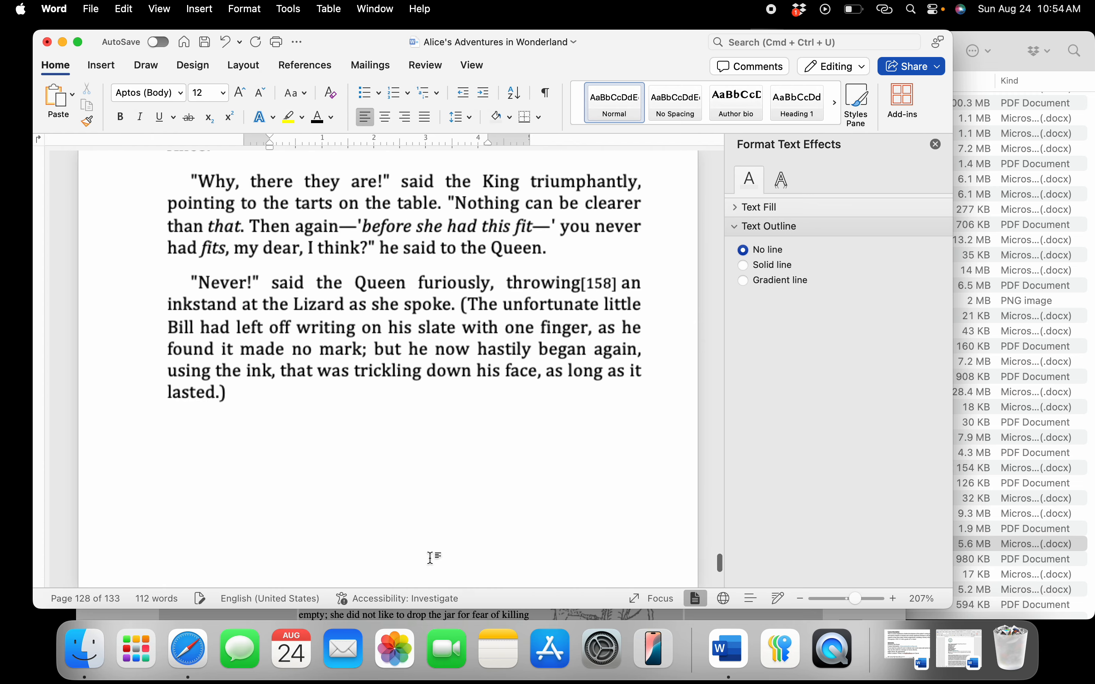
scroll(430, 558, "down", 5)
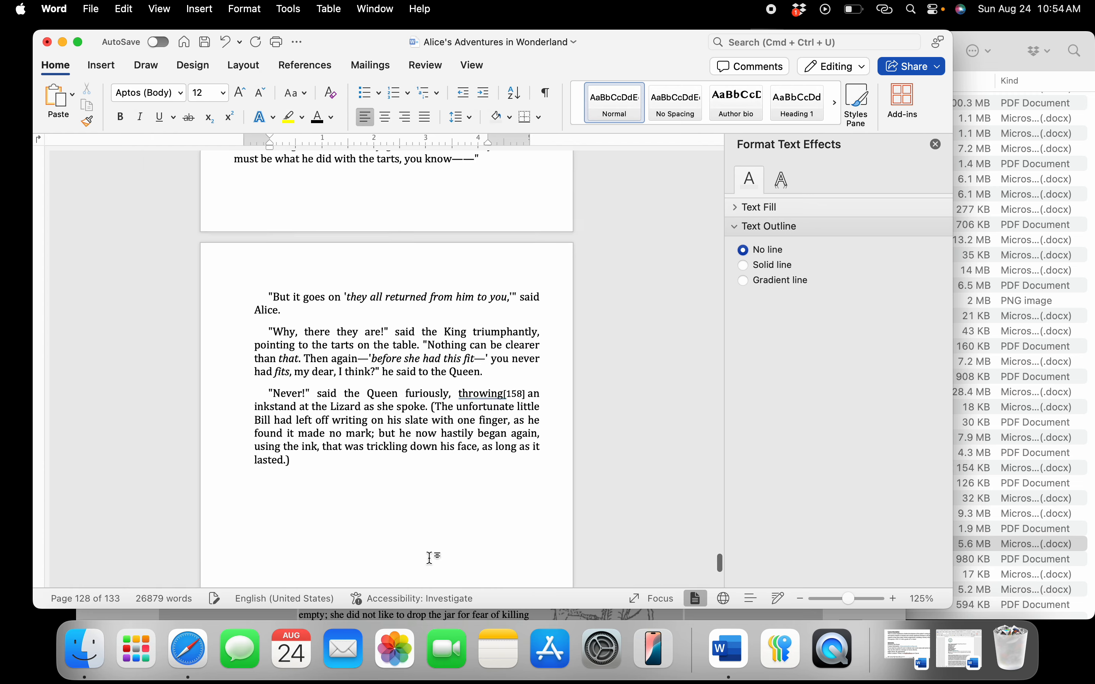
left_click(78, 42)
scroll(323, 257, "down", 3)
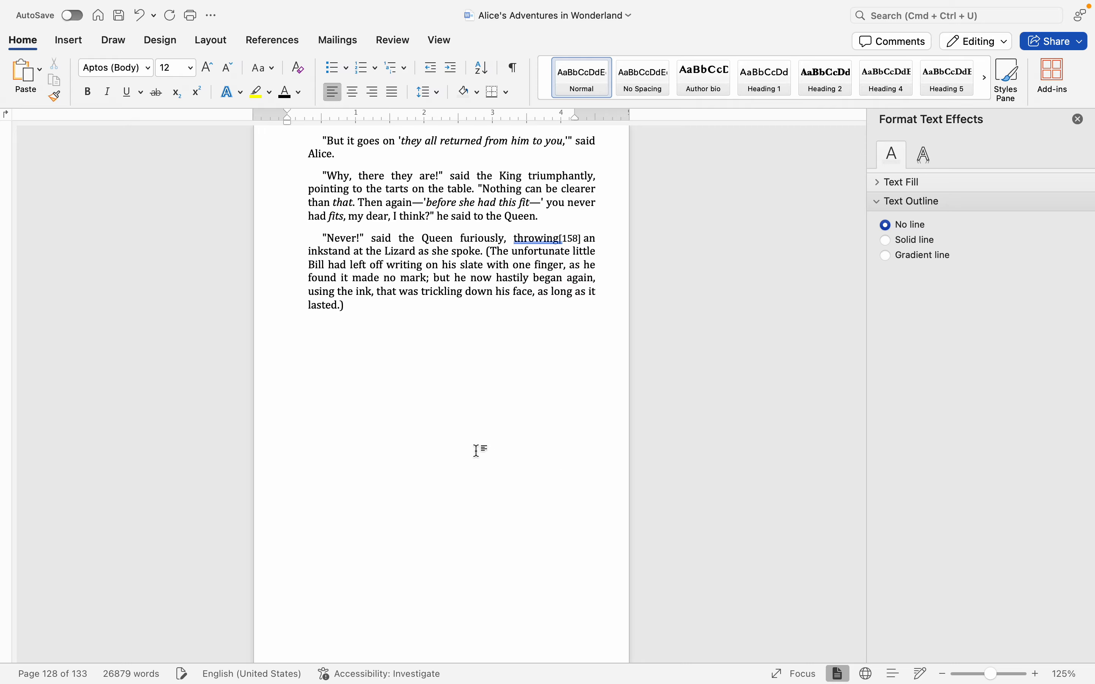
scroll(476, 451, "down", 20)
scroll(477, 451, "down", 20)
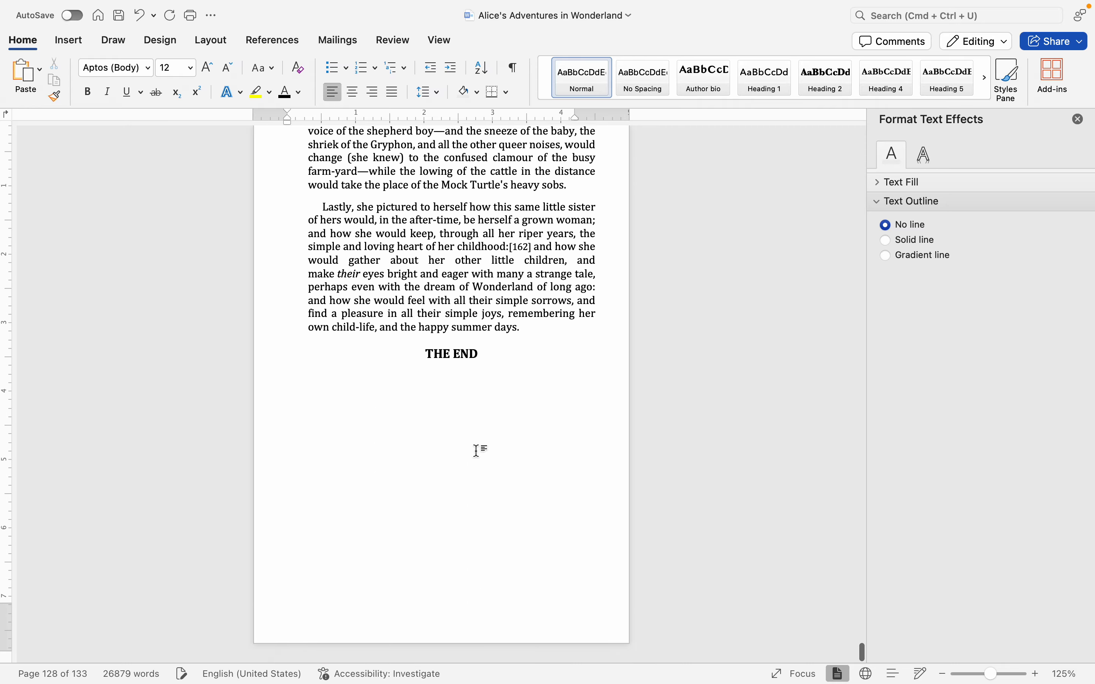
- Select the whole pasted story from below "THE END" back up to the line above "CHAPTER I"
scroll(724, 570, "up", 10)
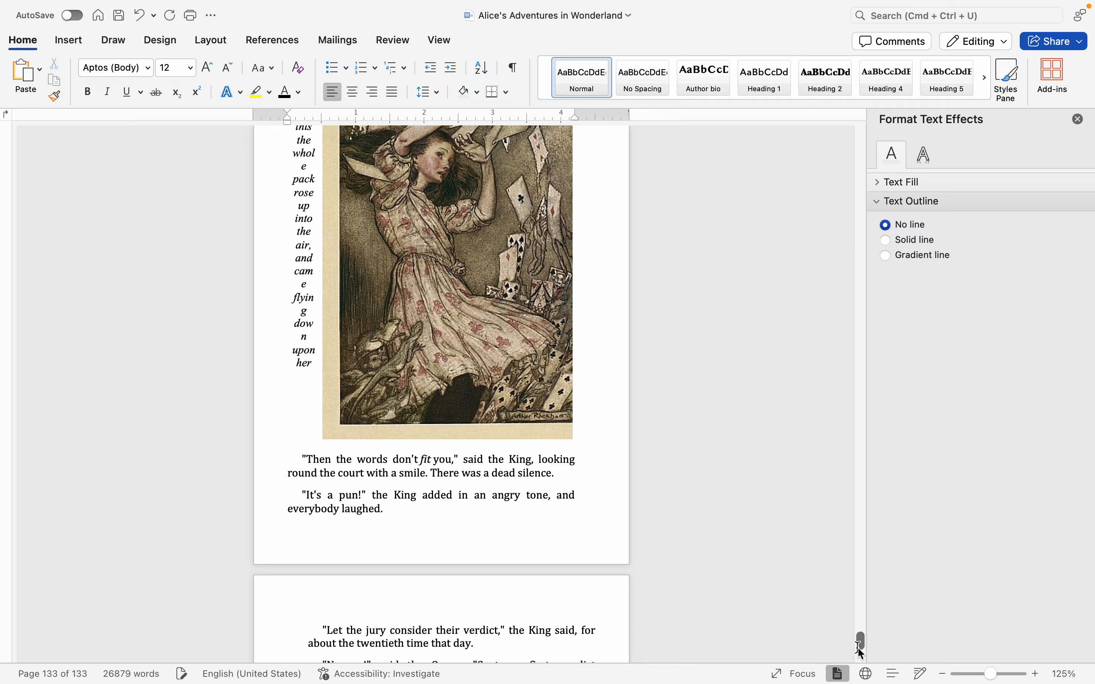
mouse_move(858, 646)
left_mouse_down()
mouse_move(821, 260)
mouse_move(864, 657)
left_mouse_up()
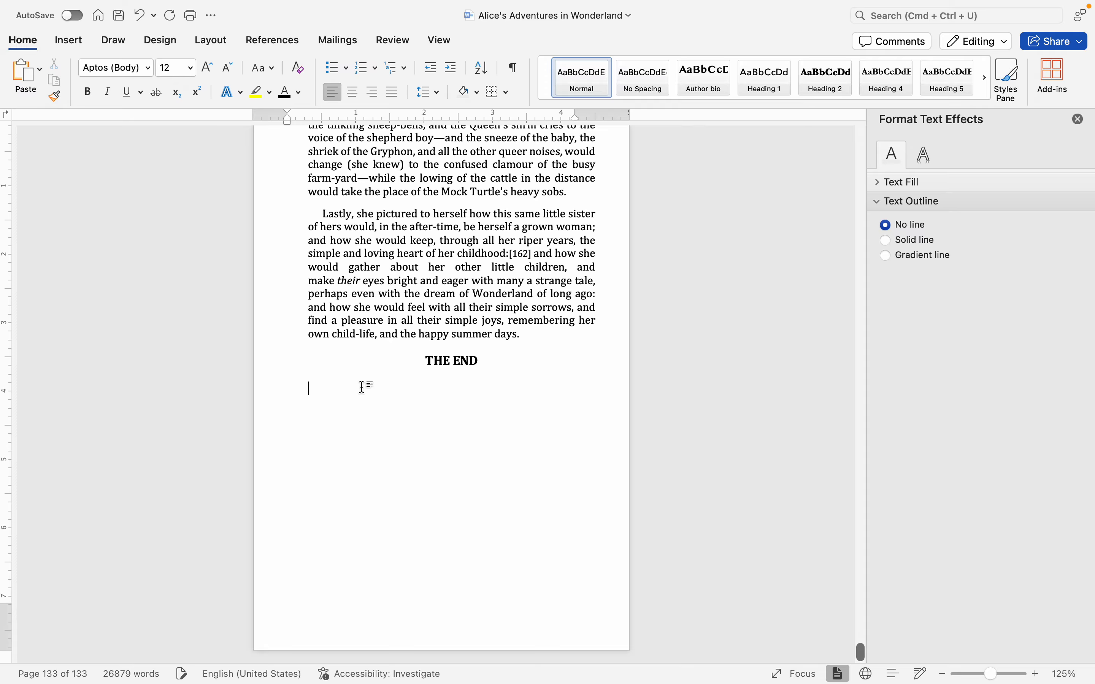
scroll(620, 508, "up", 6)
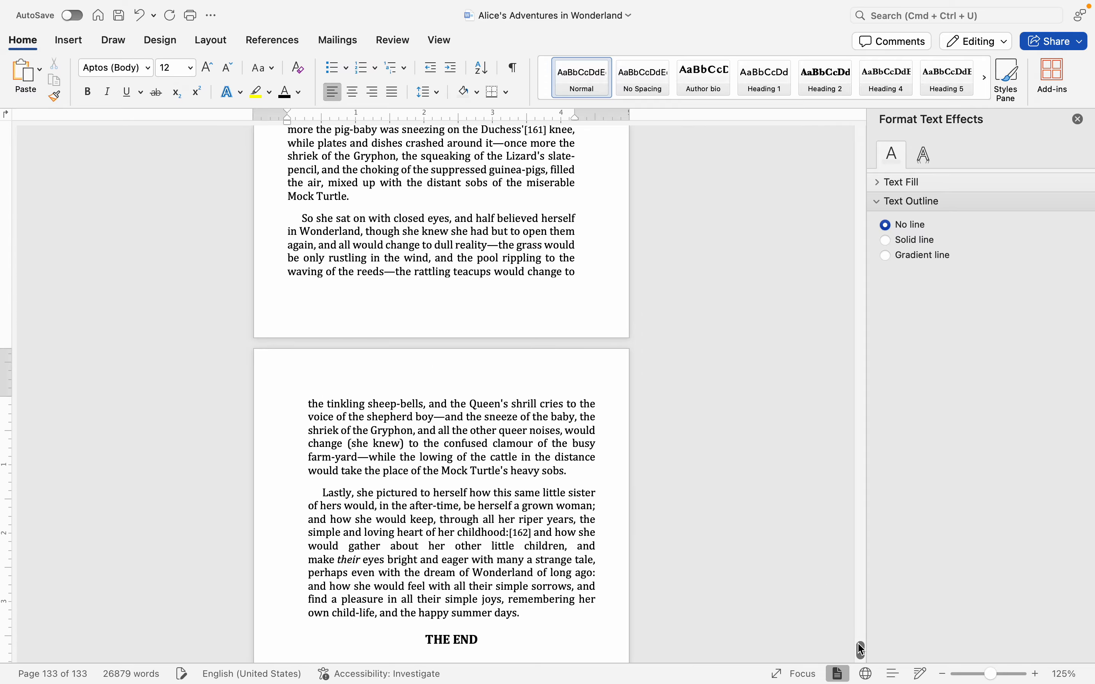
left_click_drag(862, 650, 817, 154)
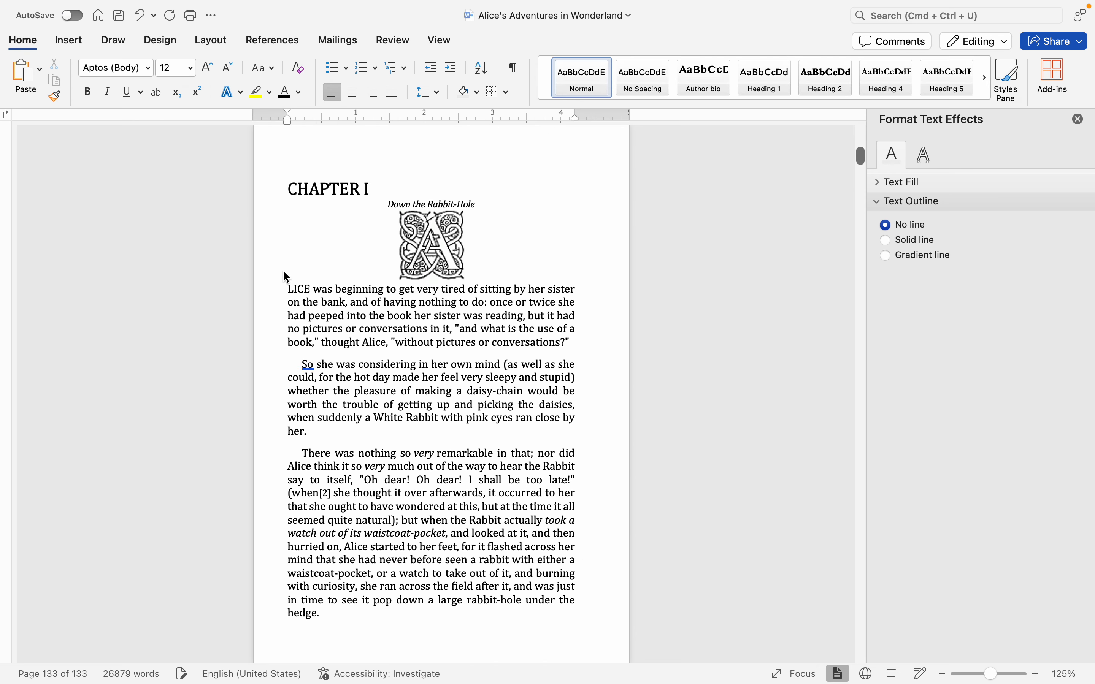
left_click(295, 166, "shift")
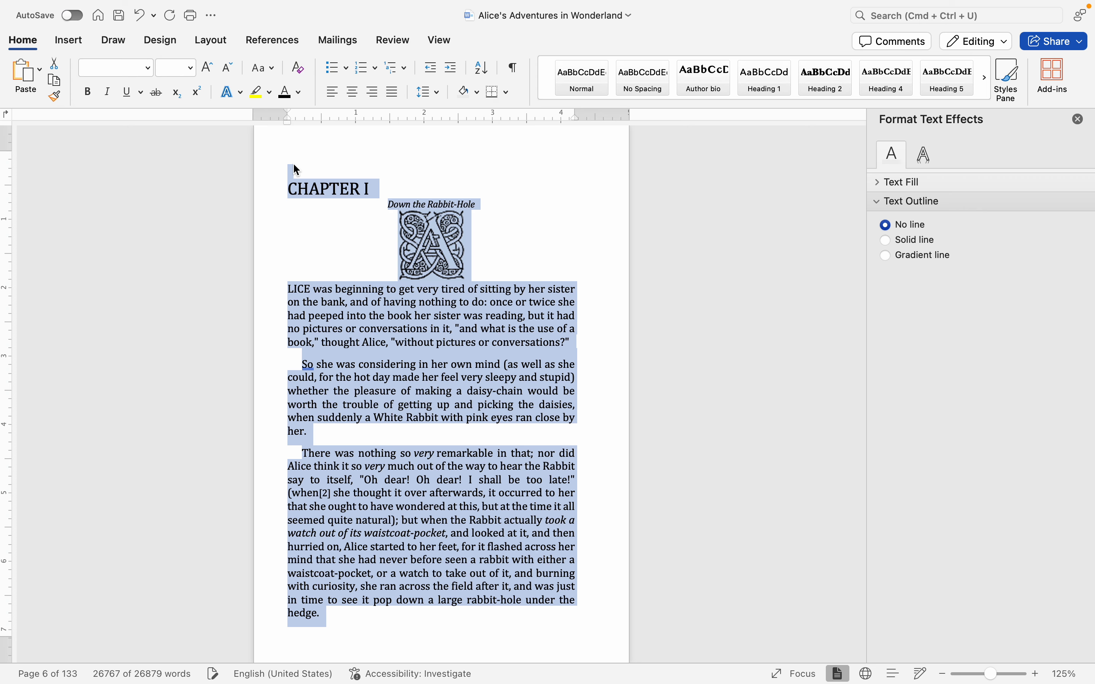
- Set the selected story text to the Palatino font at size 11
left_click(148, 68)
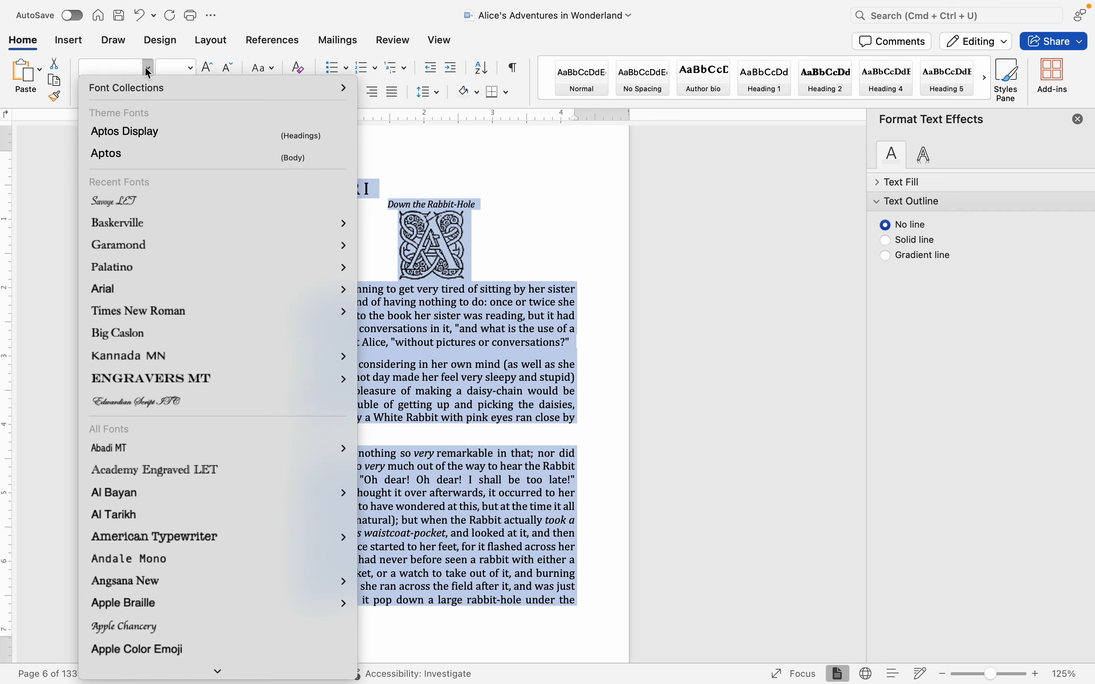
mouse_move(210, 265)
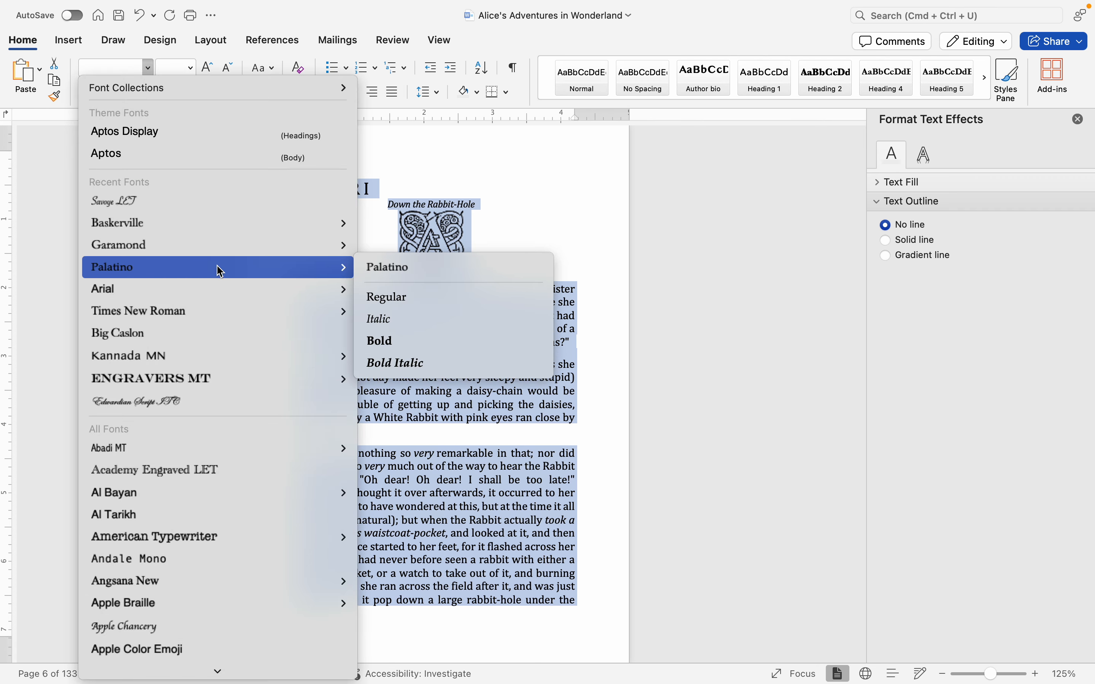
left_click(388, 269)
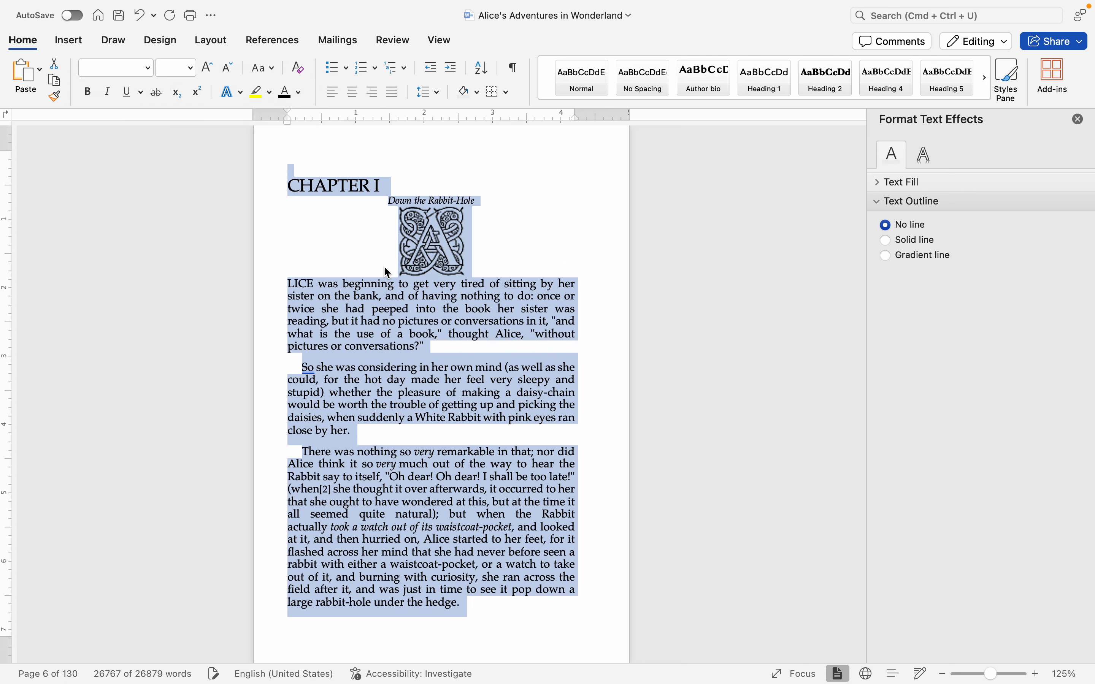
type("11")
key("Return")
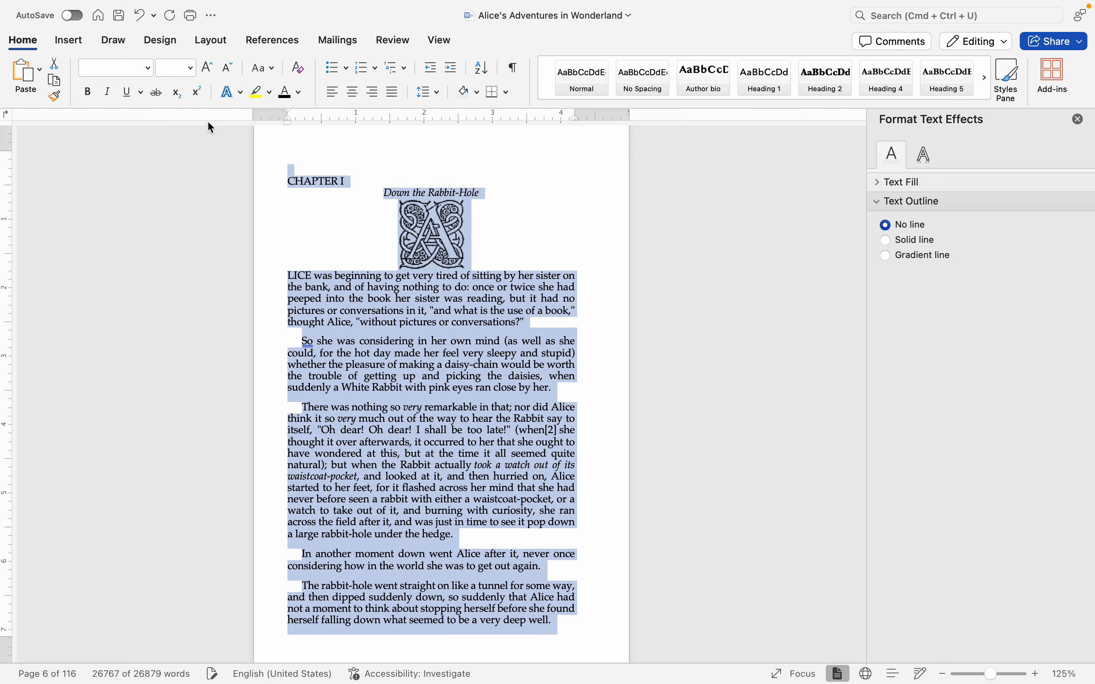
- Add space before and after all paragraphs of the selected story text
left_click(431, 90)
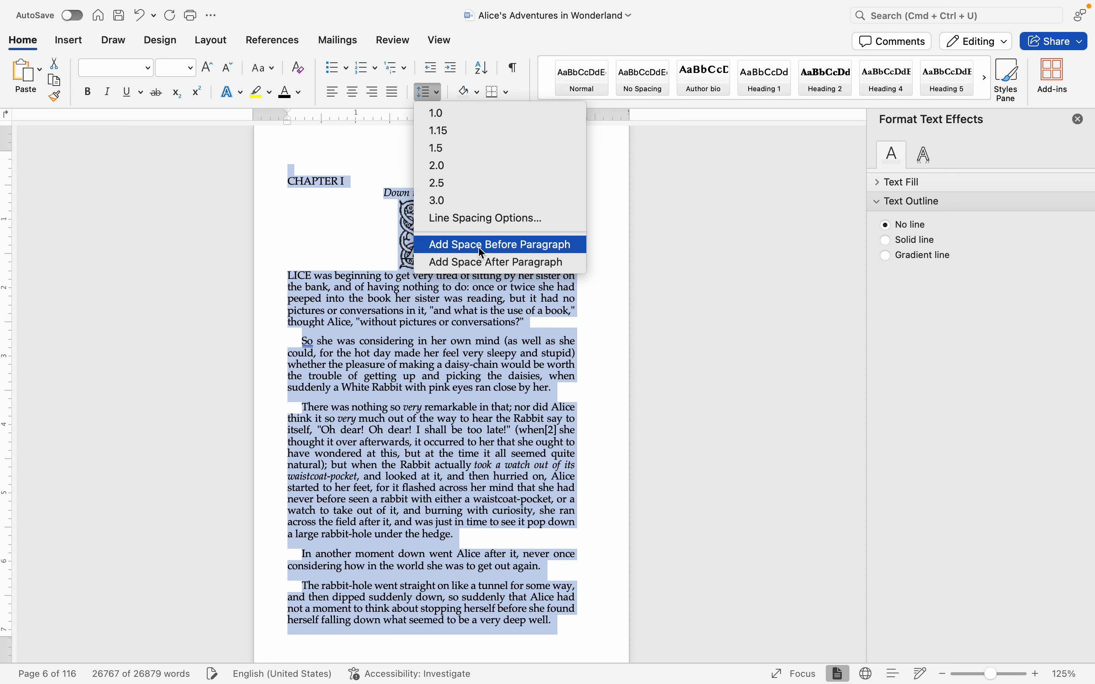
left_click(482, 252)
left_click(429, 91)
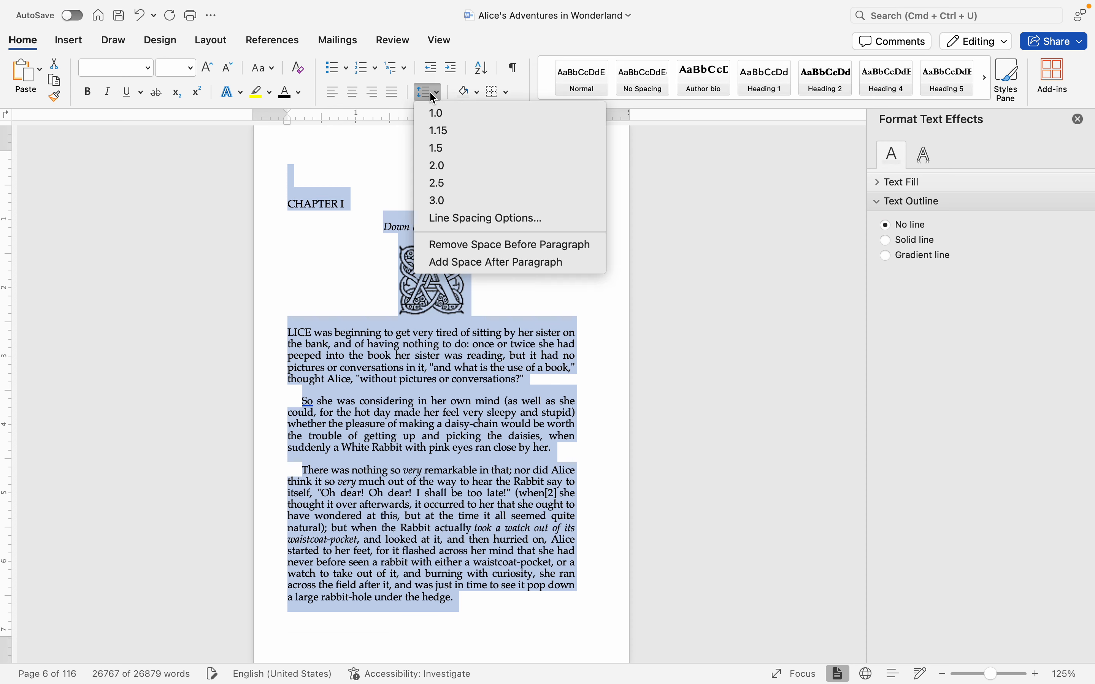
left_click(471, 263)
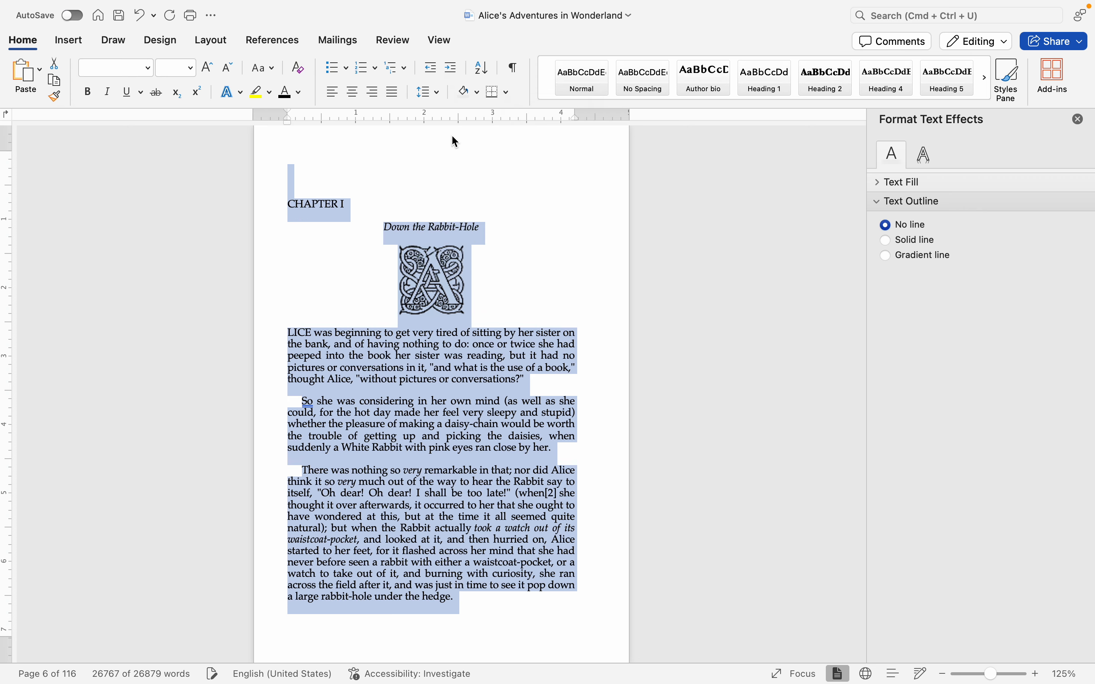
- Remove the space before and after the selected story paragraphs and set their line spacing to 1.0
left_click(429, 91)
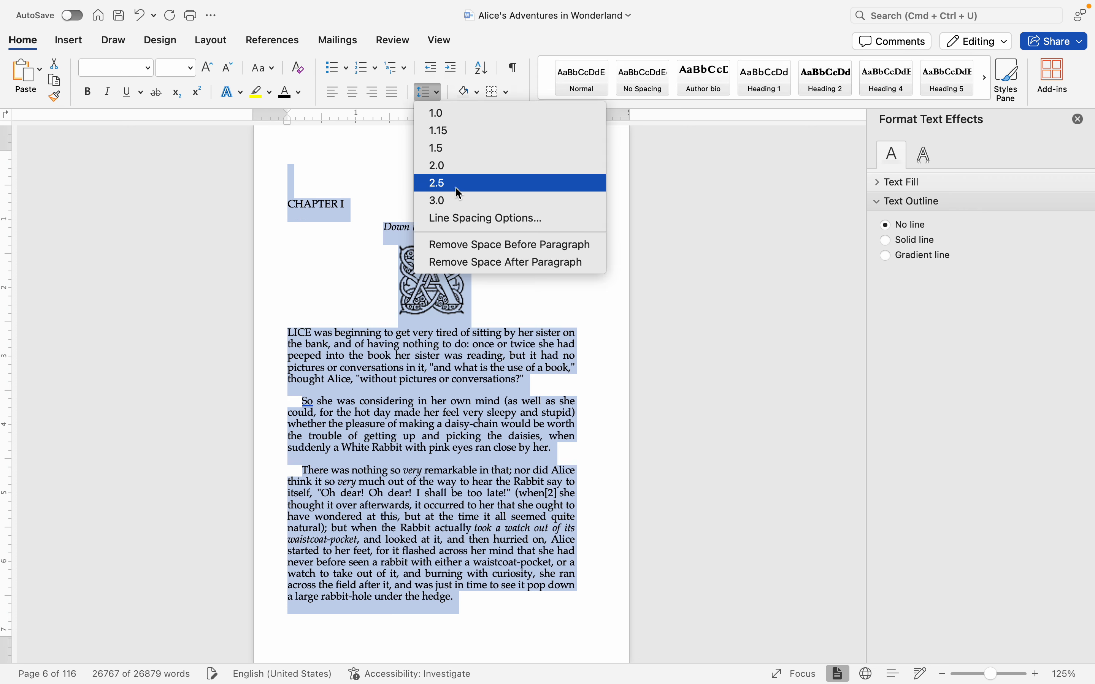
left_click(467, 246)
left_click(428, 92)
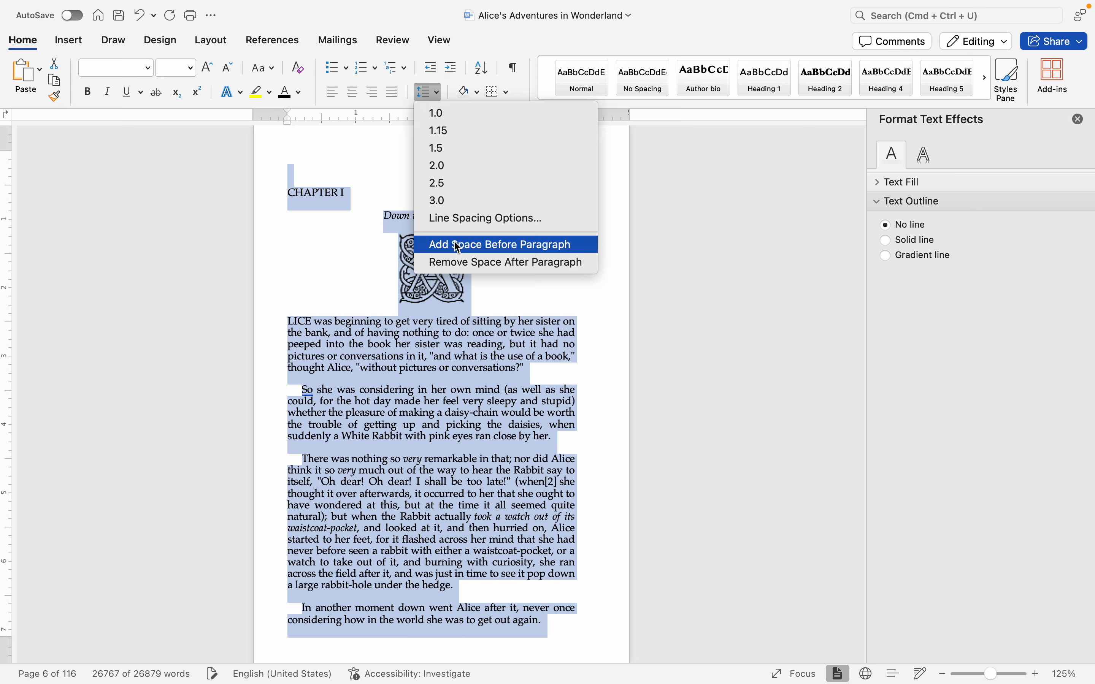
left_click(459, 264)
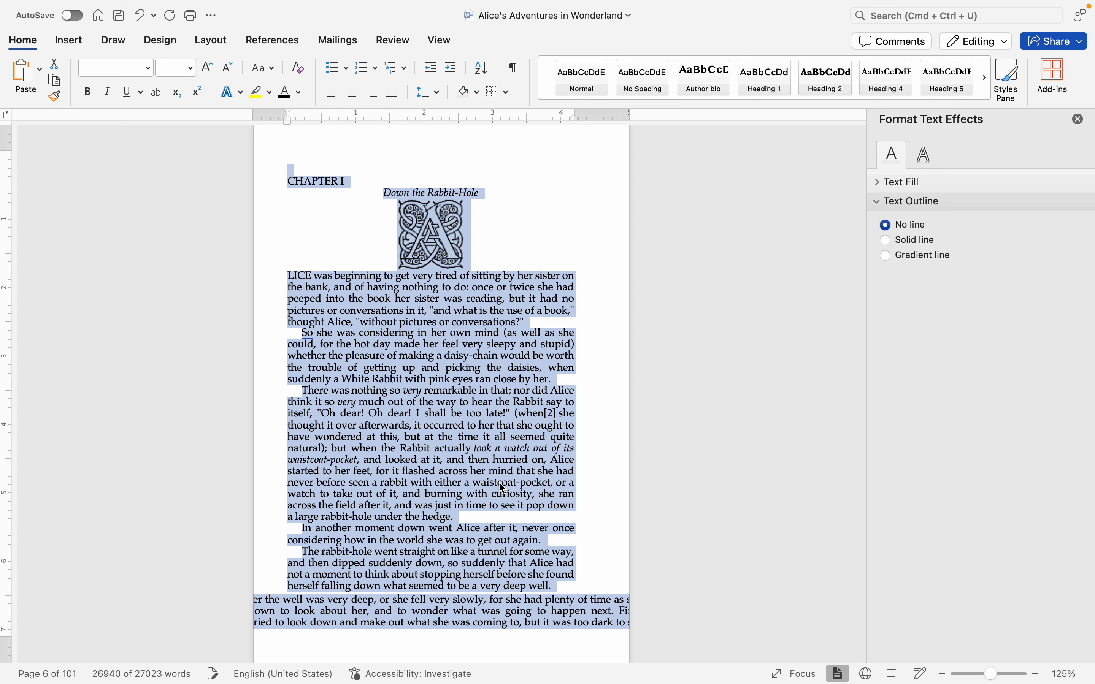
left_click(428, 92)
left_click(446, 117)
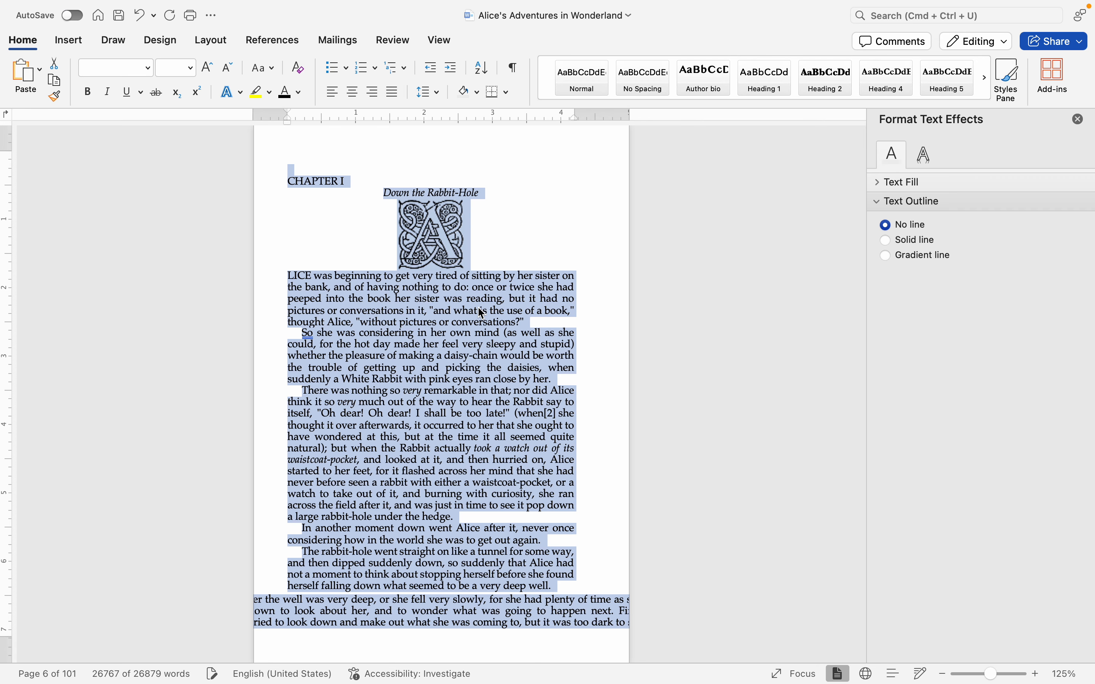
- Set a first-line indent of .15 for the selected story text in the paragraph settings
key("super+alt+m")
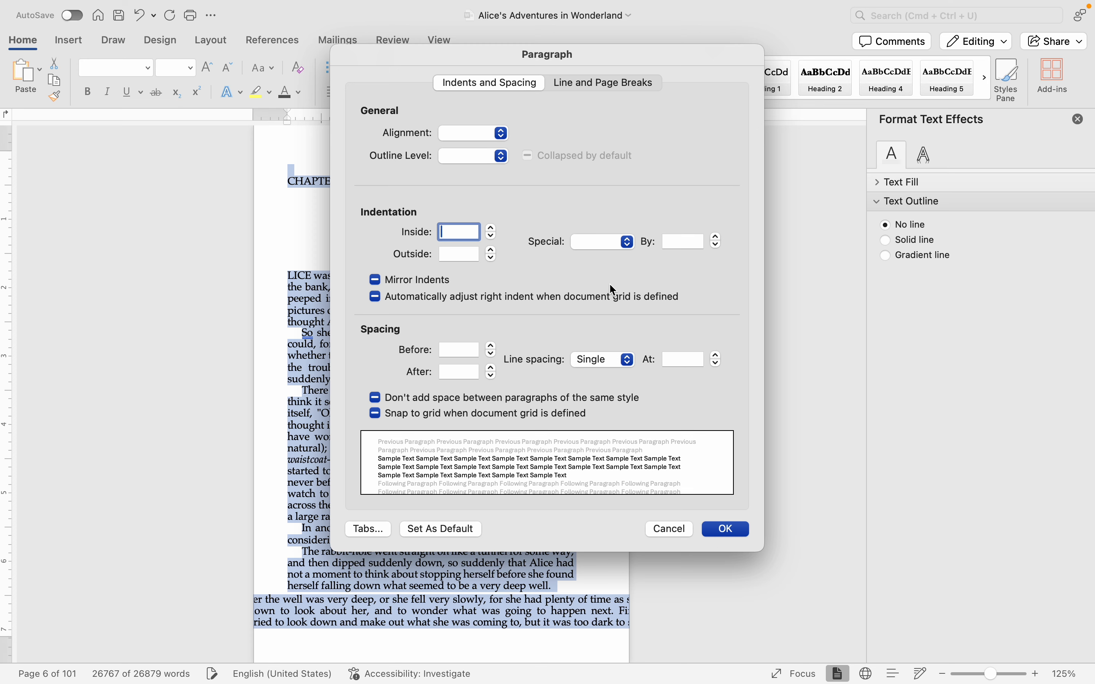
left_click(672, 530)
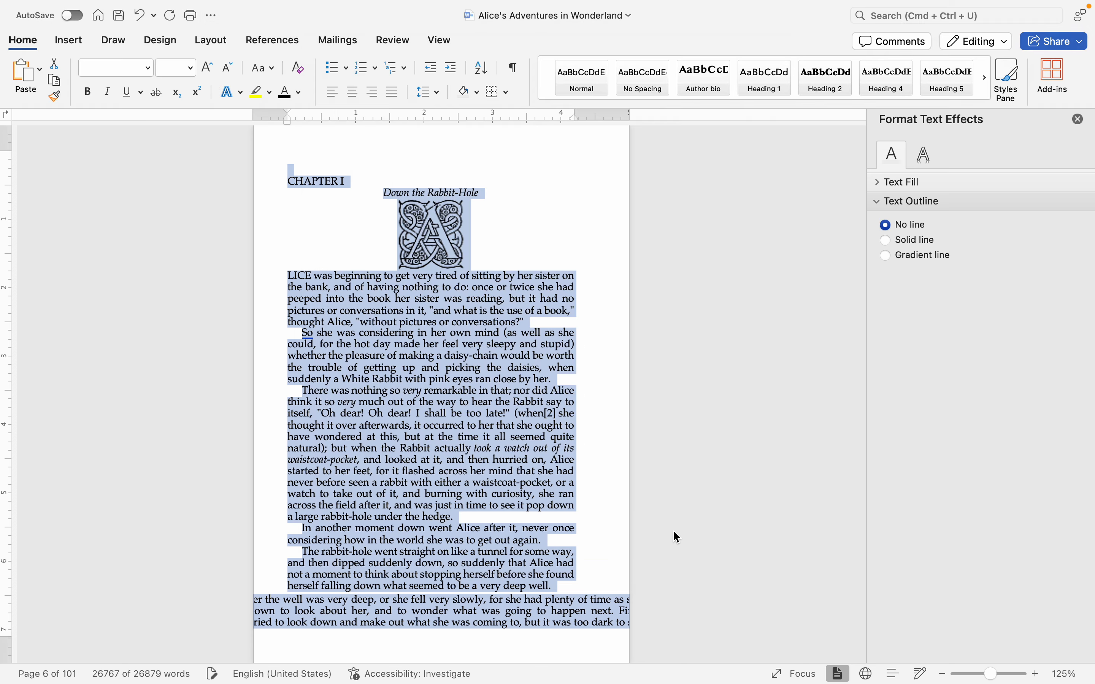
right_click(424, 401)
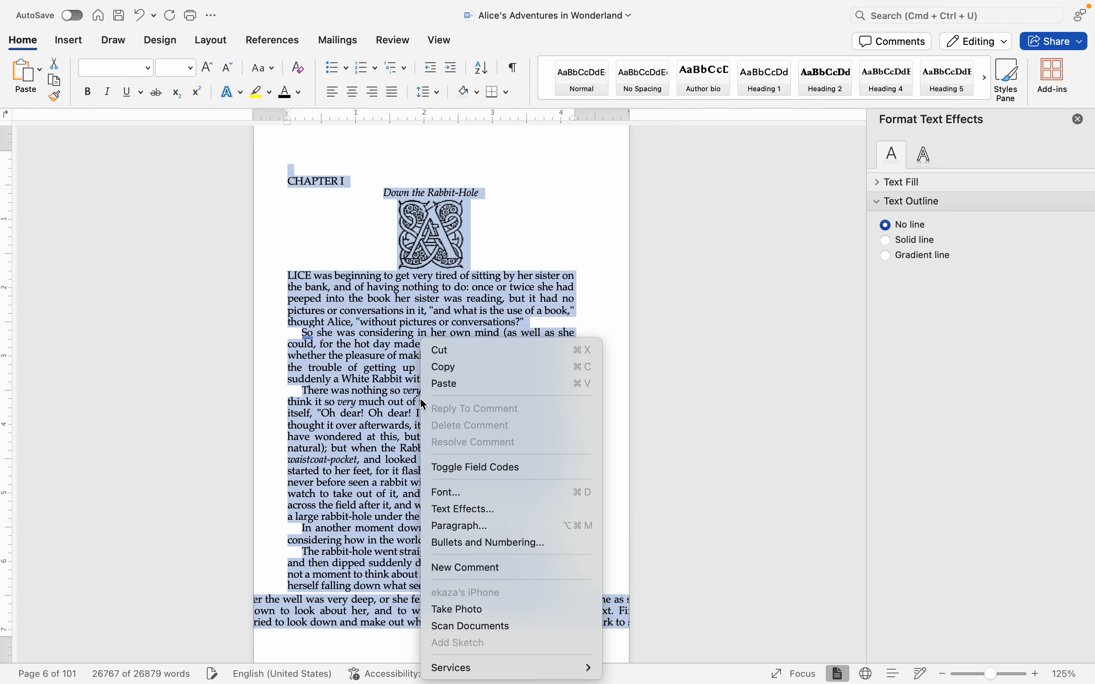
left_click(490, 528)
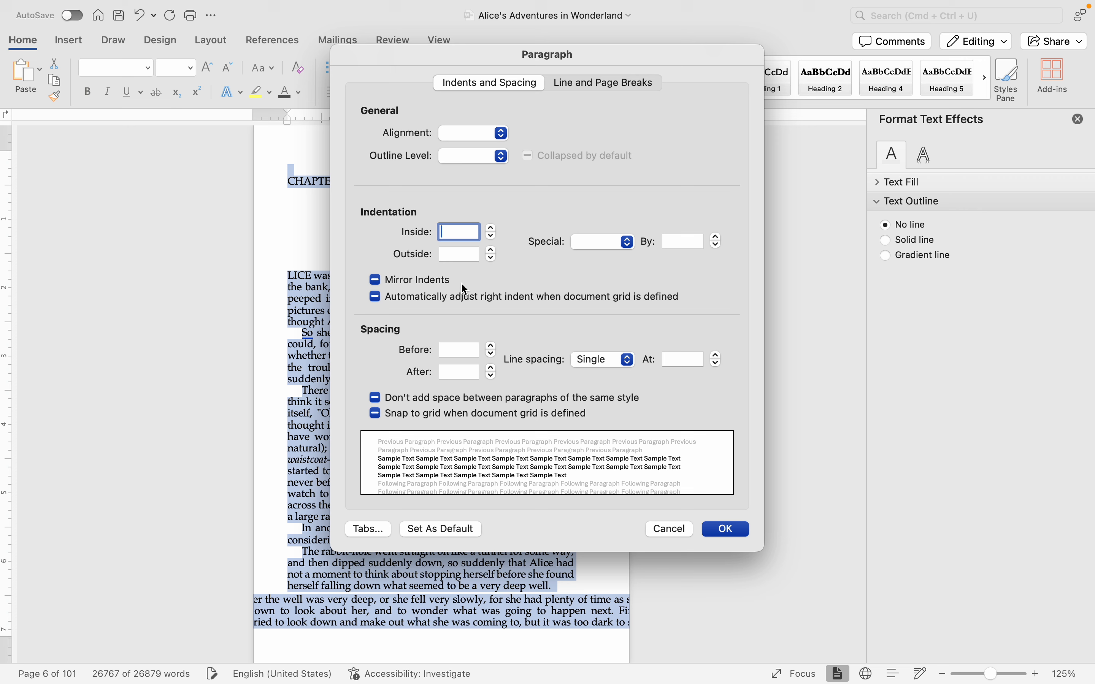
left_click(609, 245)
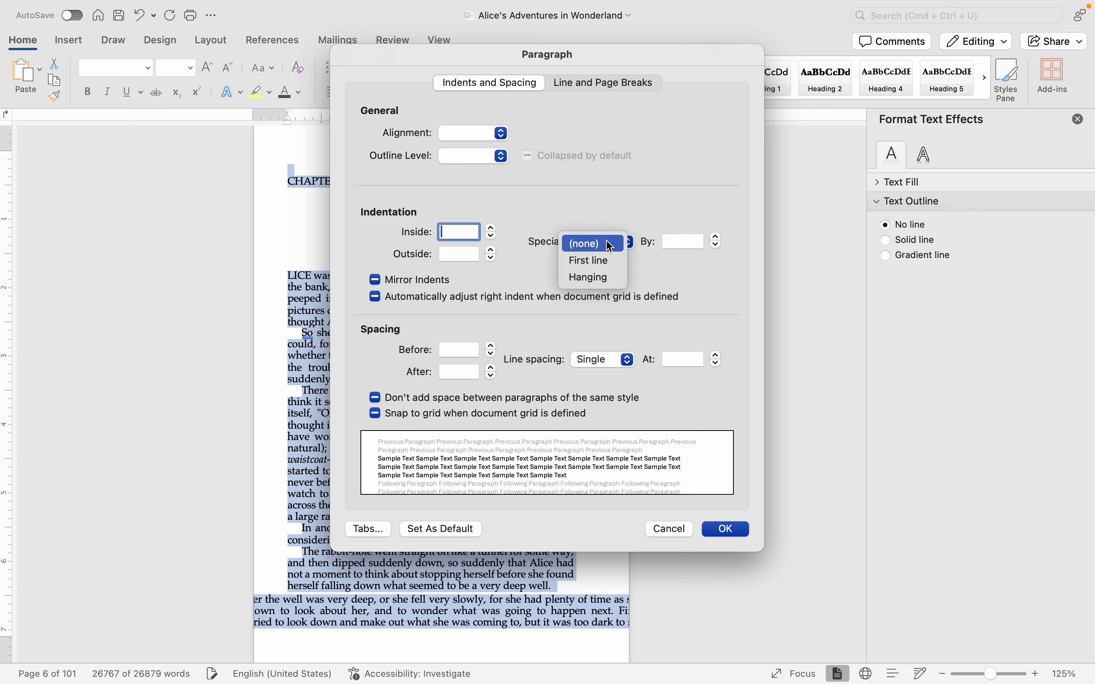
left_click(647, 259)
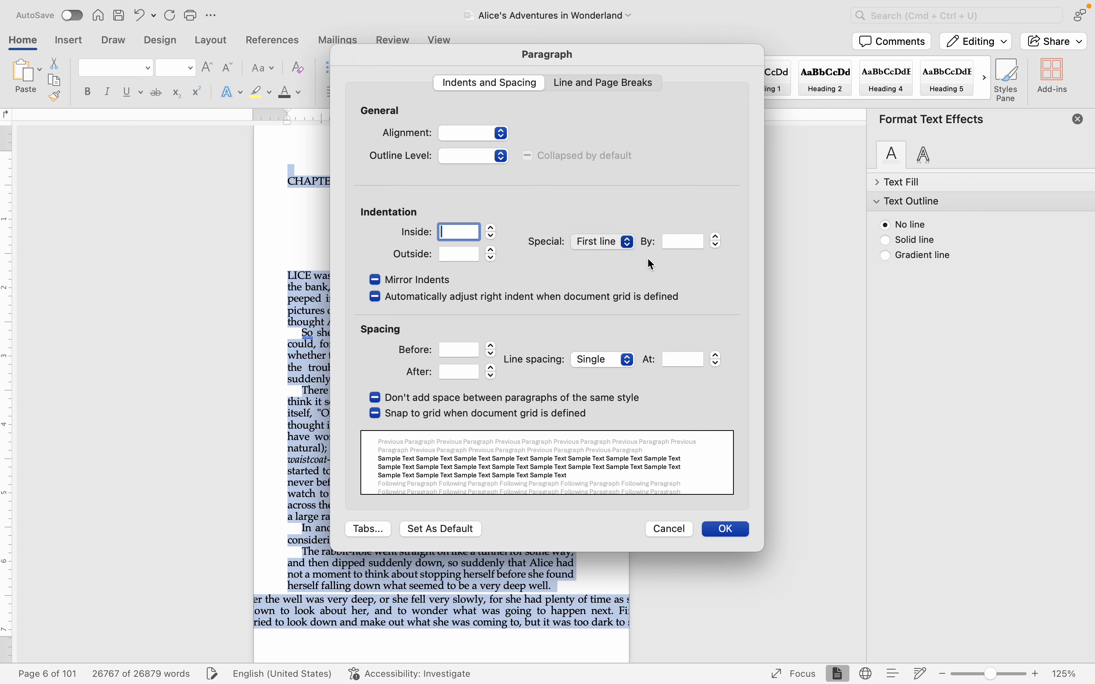
left_click(681, 242)
type(".15")
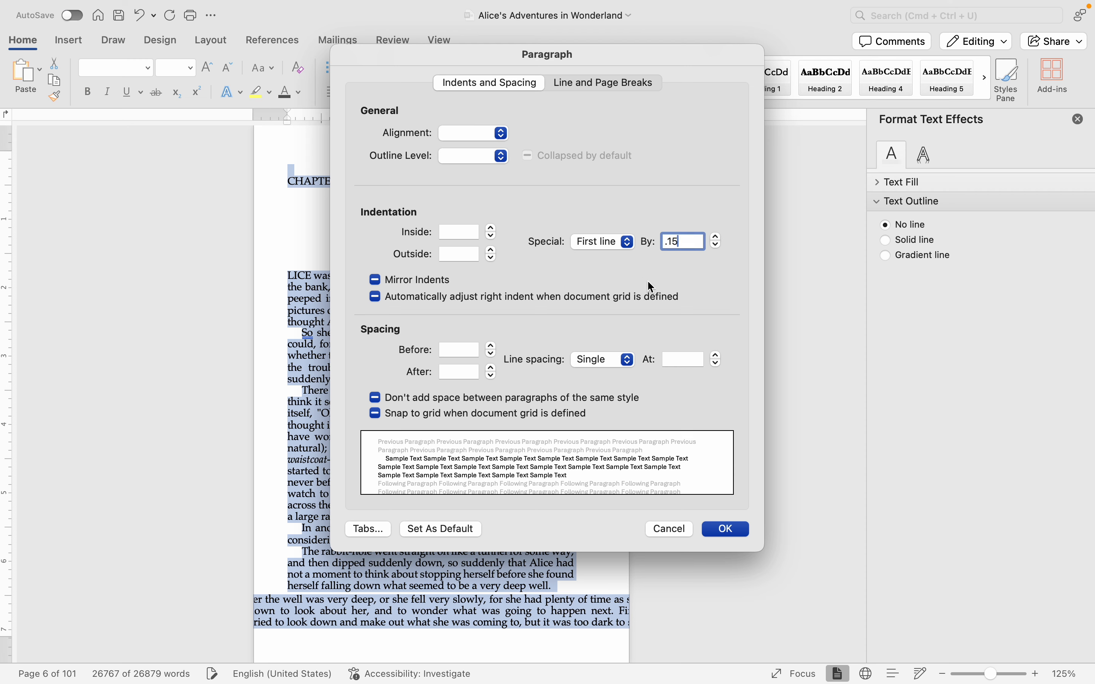
- Try an exact line spacing of 15 pt for the selected story text and return it to Single
left_click(618, 358)
left_click(612, 365)
left_click(609, 361)
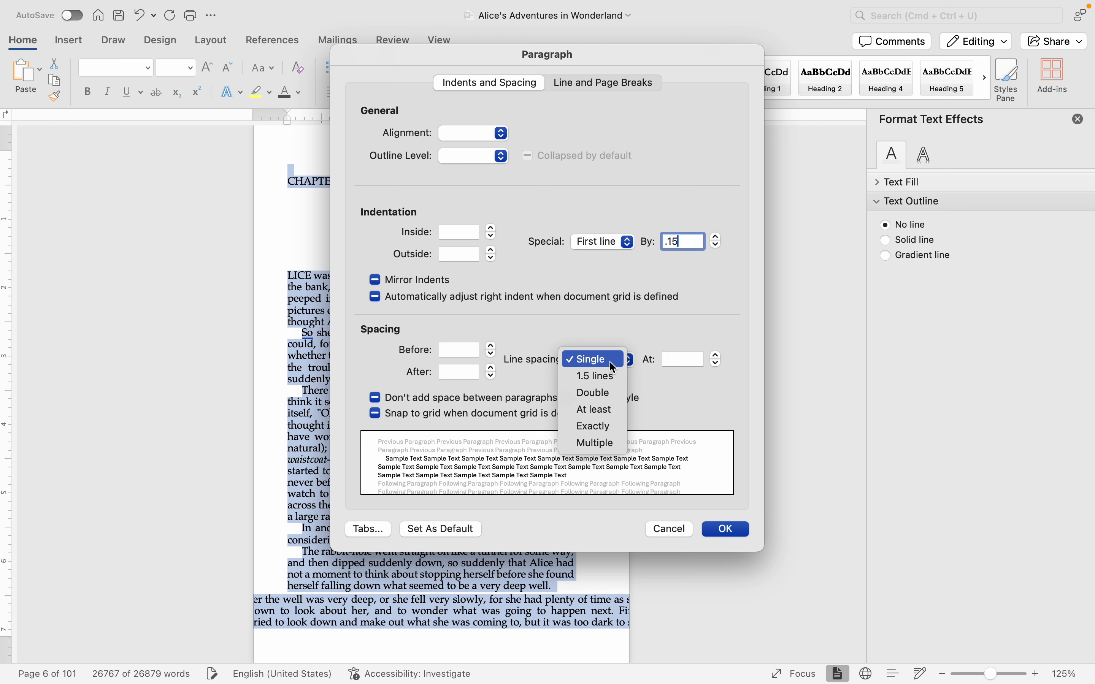
left_click(594, 426)
left_click(717, 355)
left_click(717, 355)
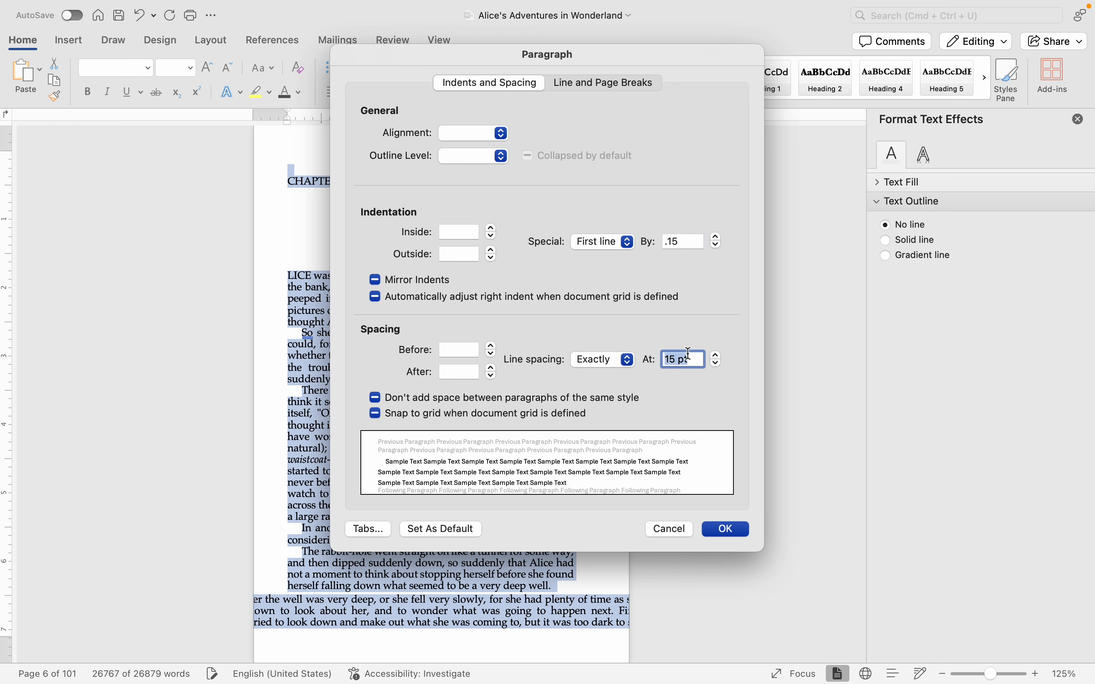
left_click(717, 355)
left_click(627, 359)
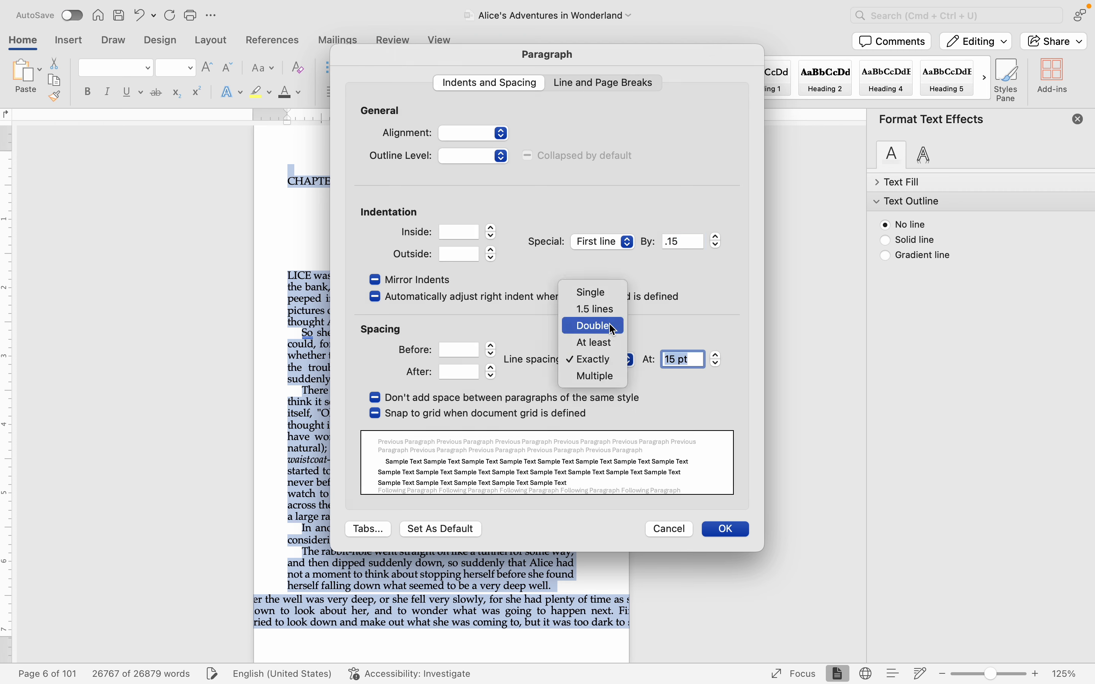
left_click(613, 299)
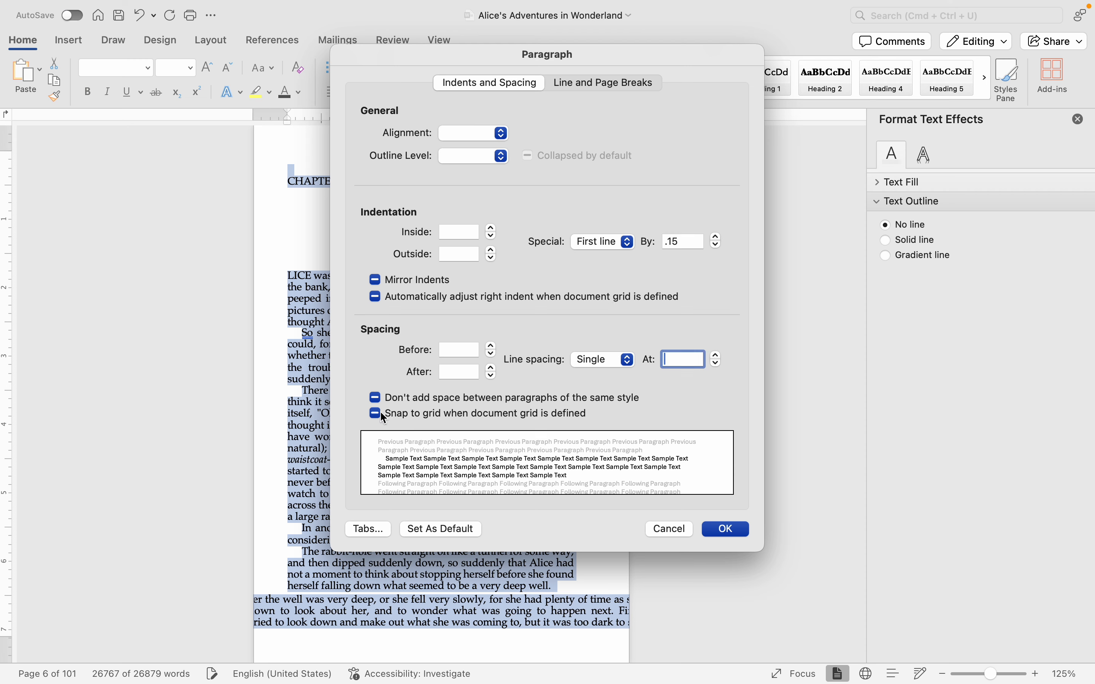
- Turn on no added space between same-style paragraphs and snap to grid, and apply the paragraph settings to the selected story text
left_click(375, 399)
left_click(592, 83)
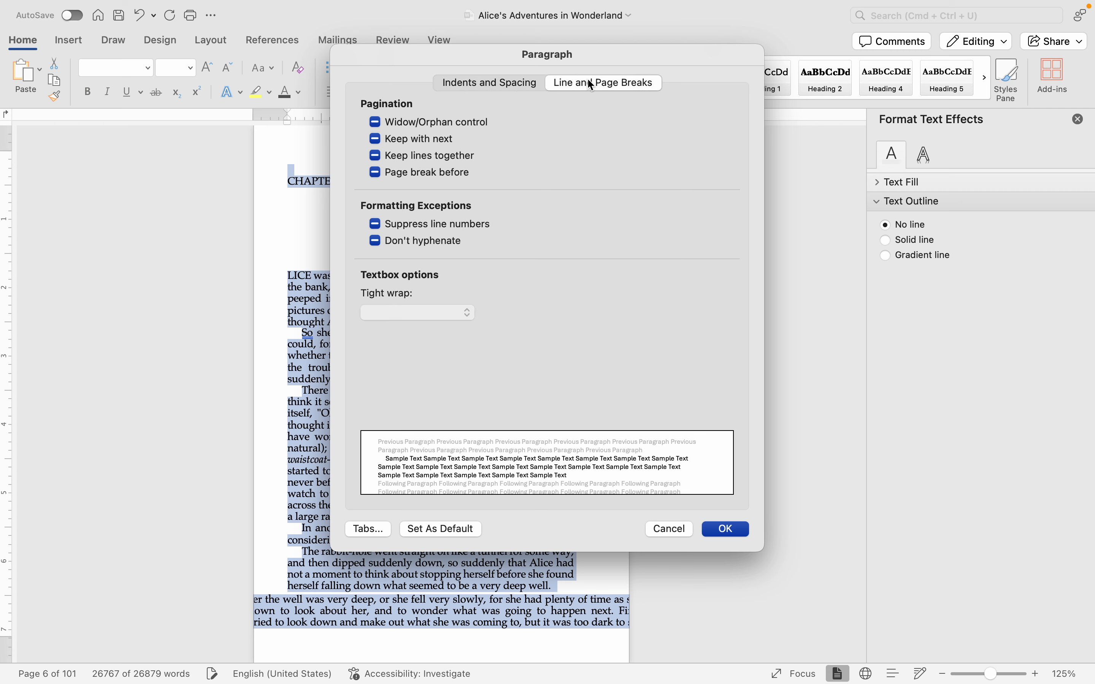
left_click(490, 86)
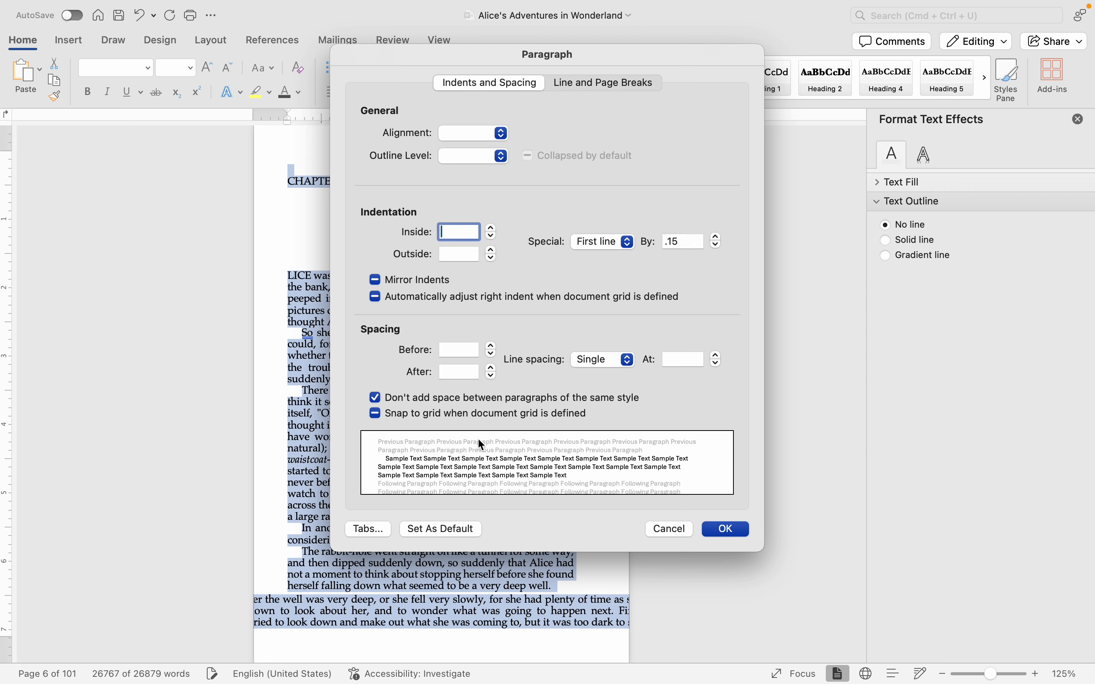
left_click(376, 414)
left_click(592, 242)
left_click(592, 242)
left_click(716, 530)
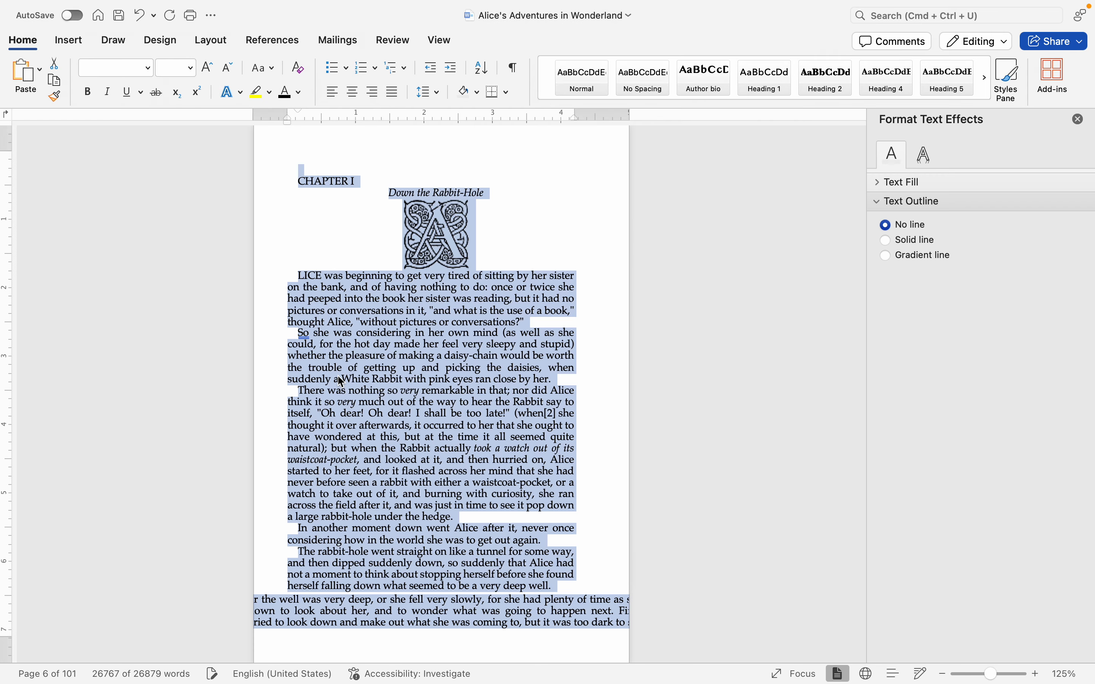
- Try clearing all formatting from the selected story text and undo it
scroll(356, 416, "down", 15)
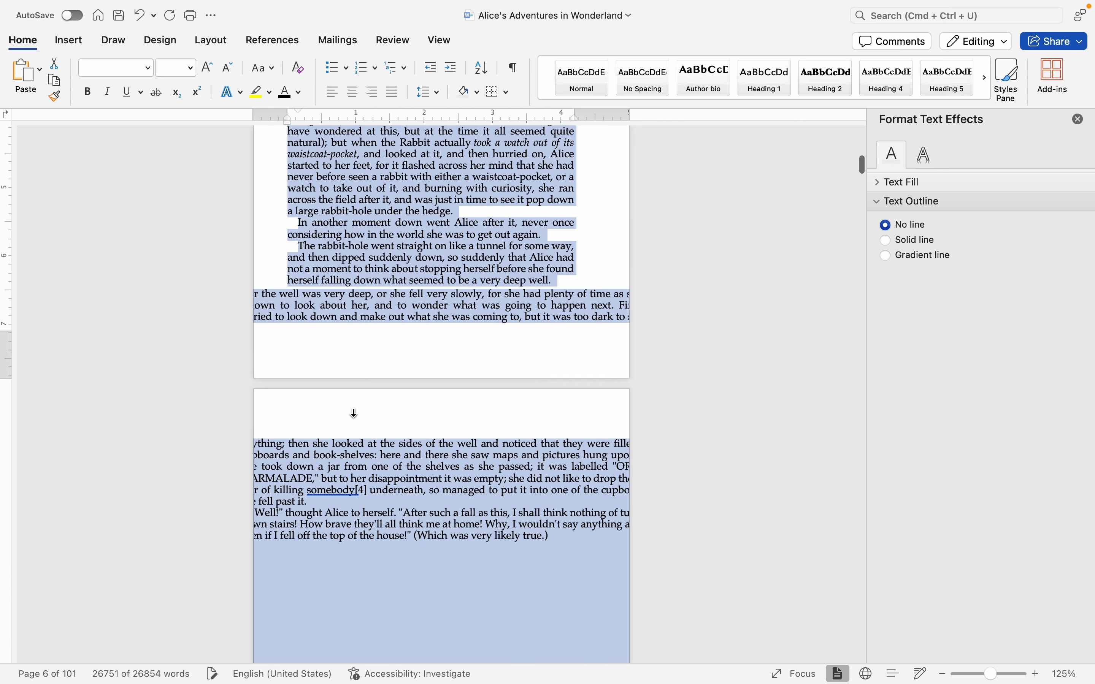
scroll(353, 411, "down", 15)
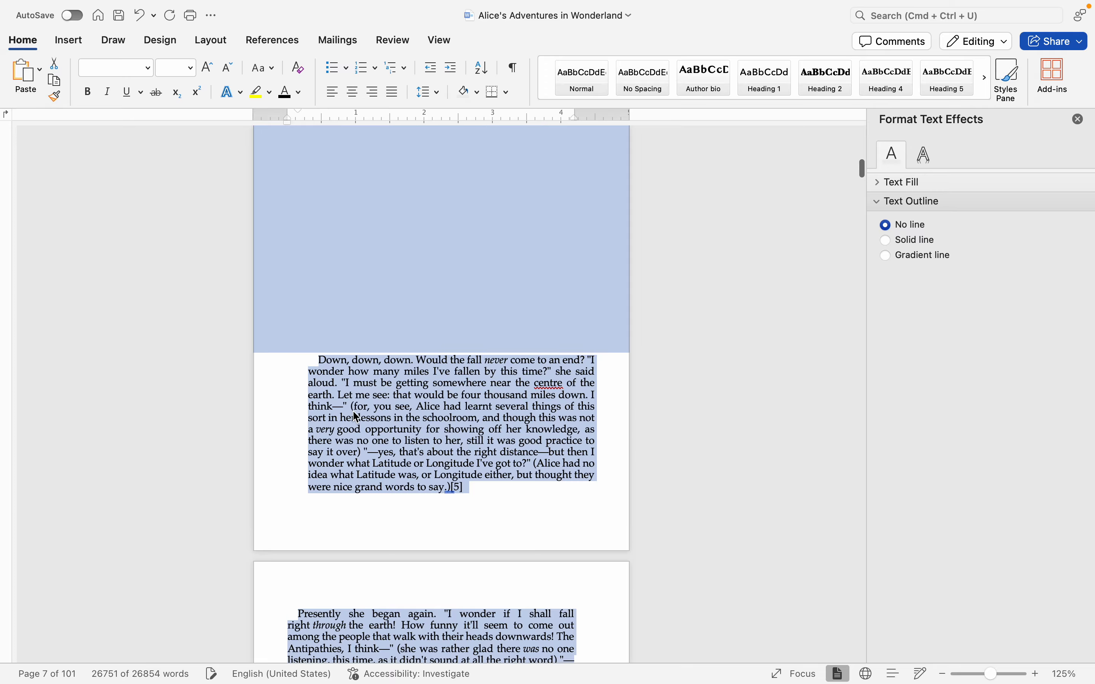
scroll(356, 416, "down", 20)
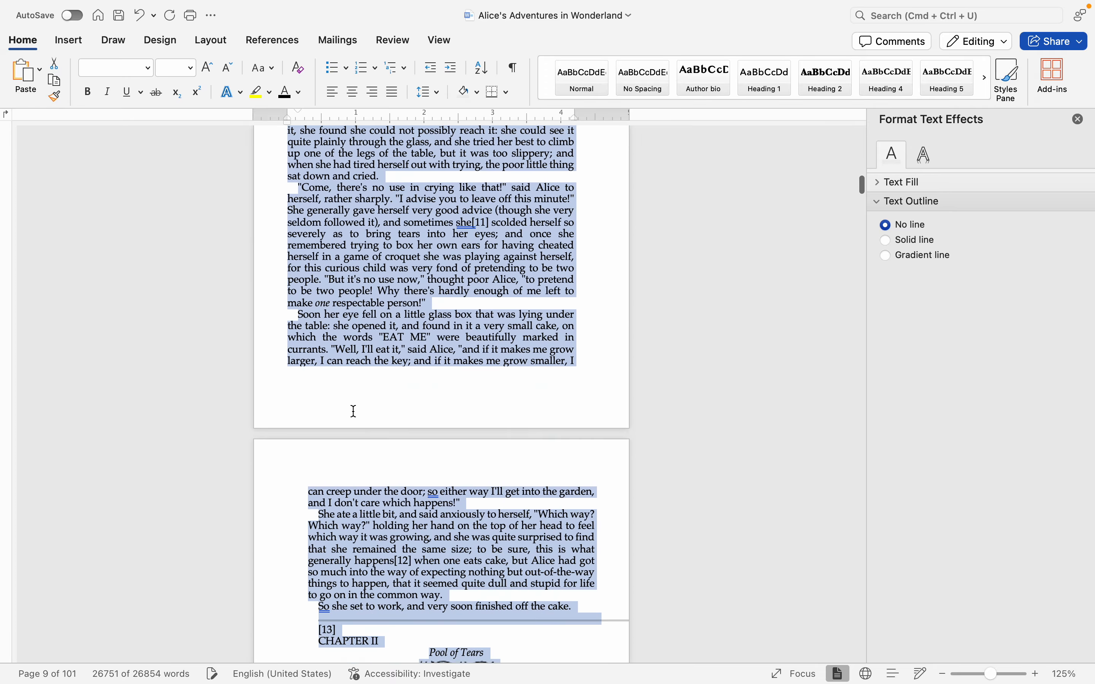
scroll(356, 416, "up", 20)
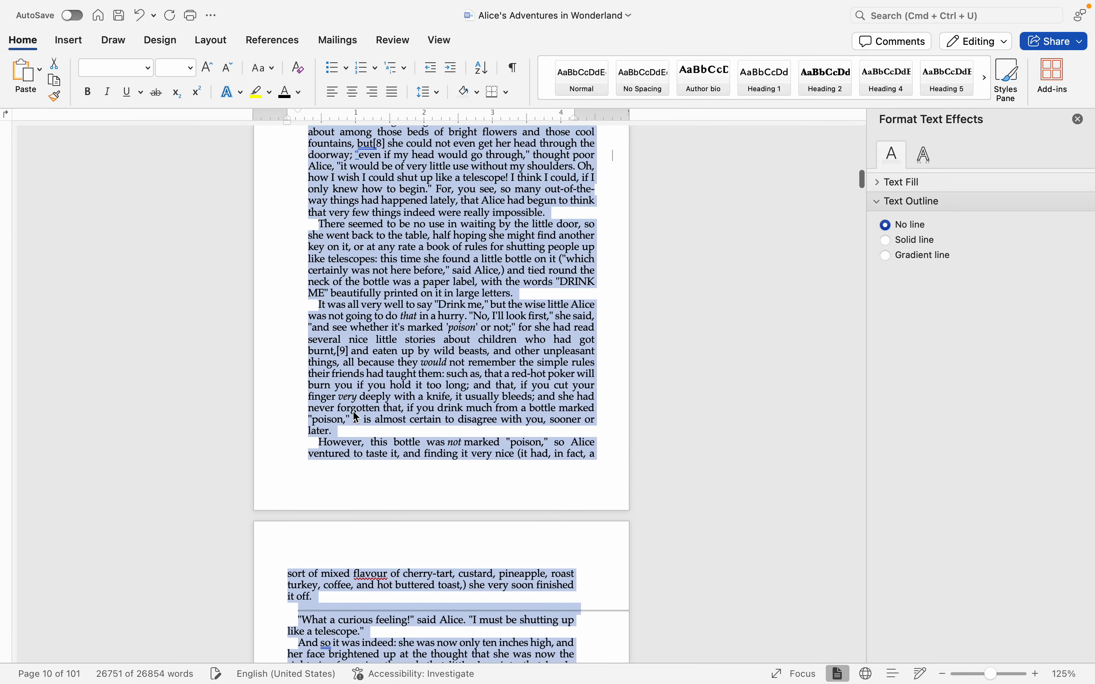
scroll(357, 416, "up", 2)
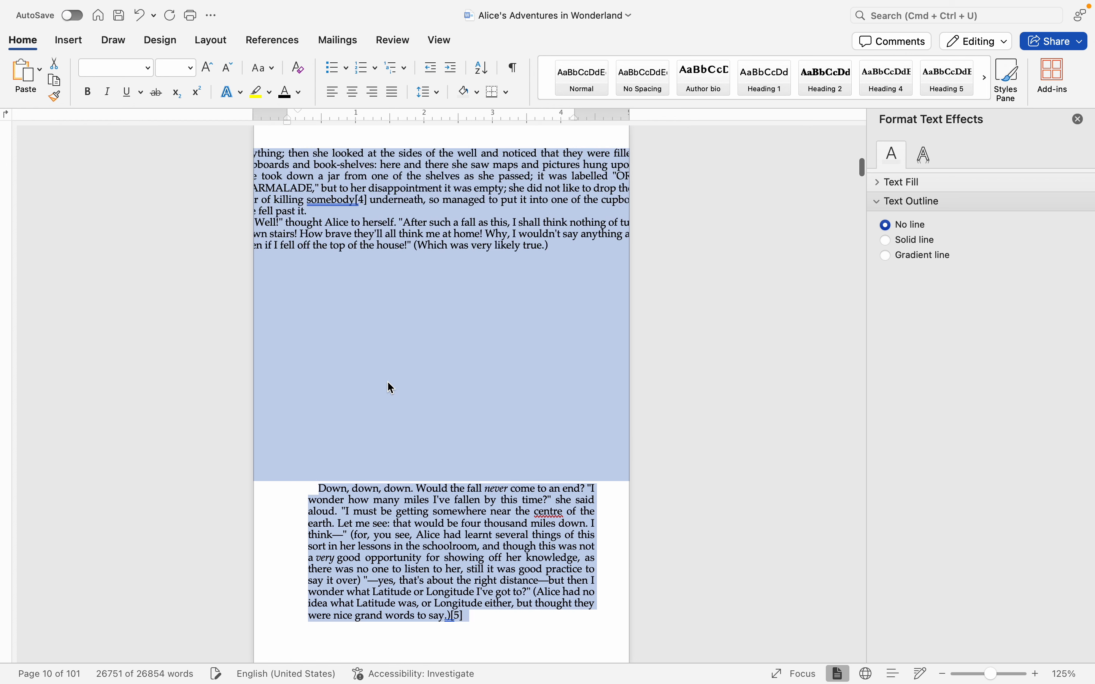
scroll(368, 378, "up", 7)
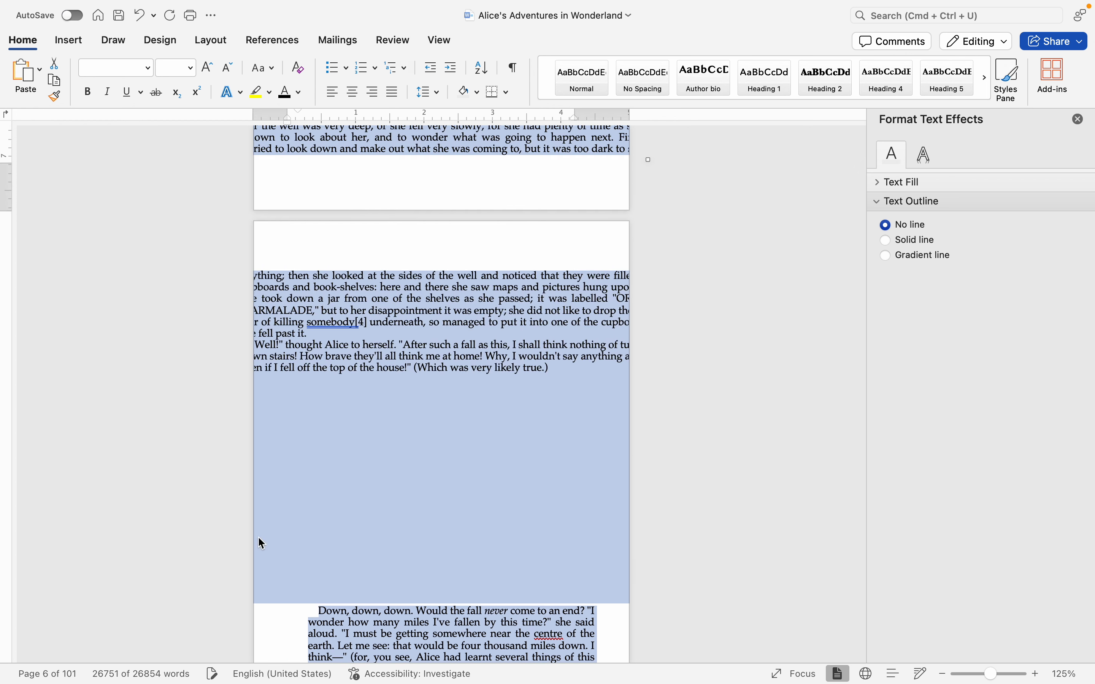
left_click(297, 67)
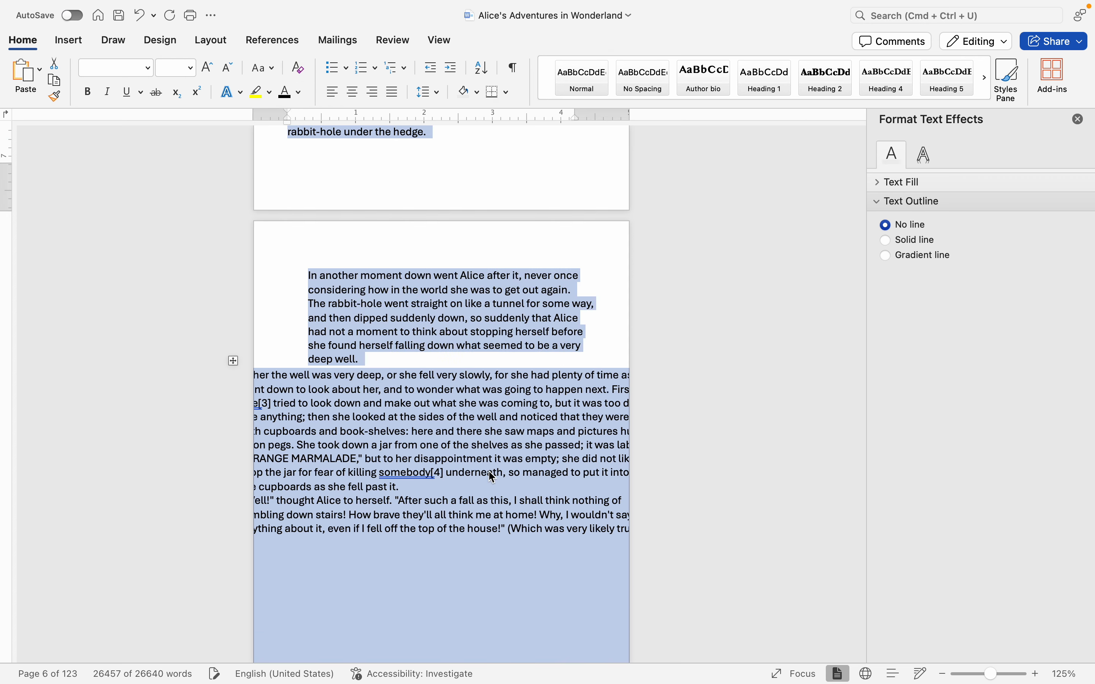
key("super+z")
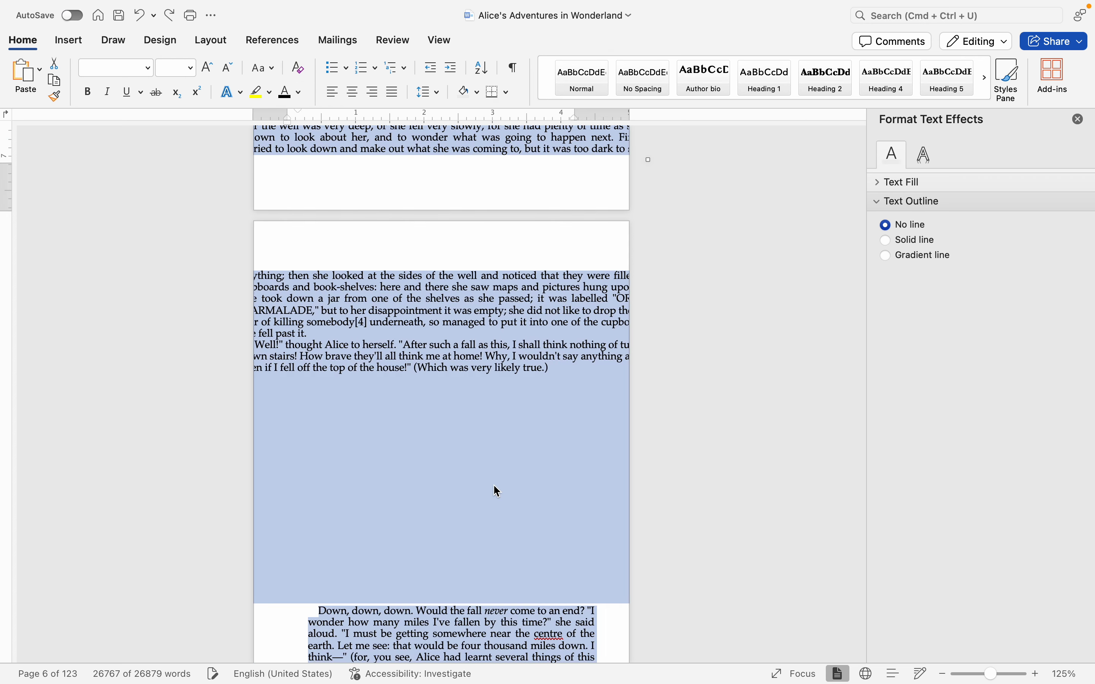
- Show the formatting marks to inspect the text and blank area before the paragraph "Down, down, down"
scroll(500, 448, "up", 10)
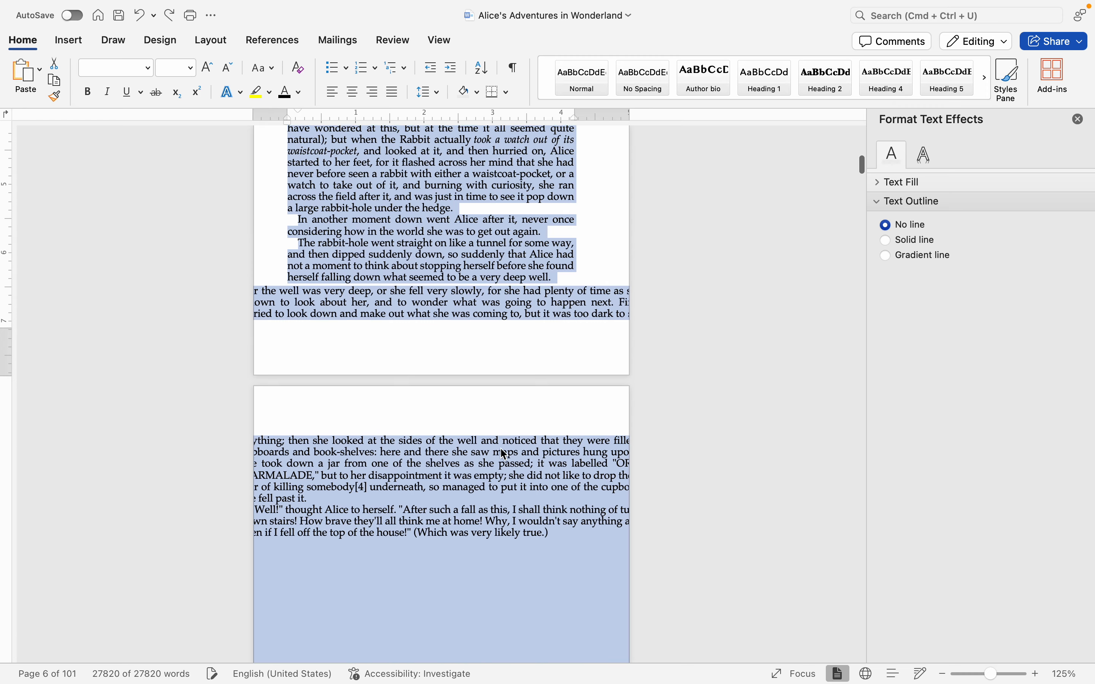
scroll(501, 449, "down", 7)
left_click(502, 449)
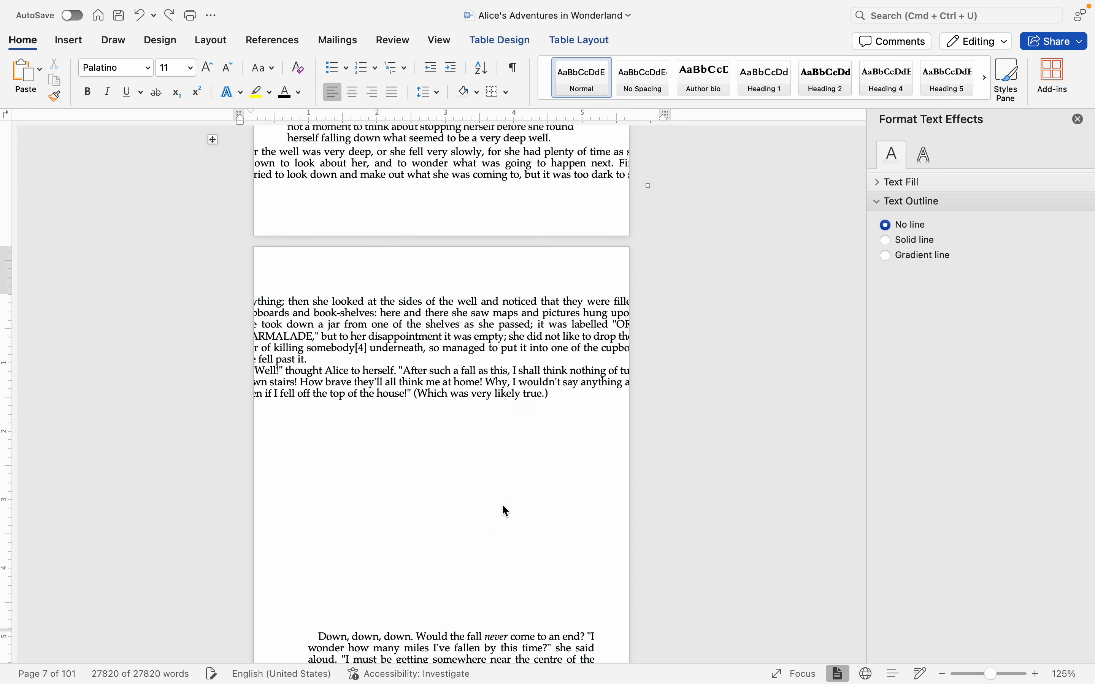
left_click_drag(536, 378, 278, 361)
scroll(279, 366, "down", 10)
left_click(317, 404)
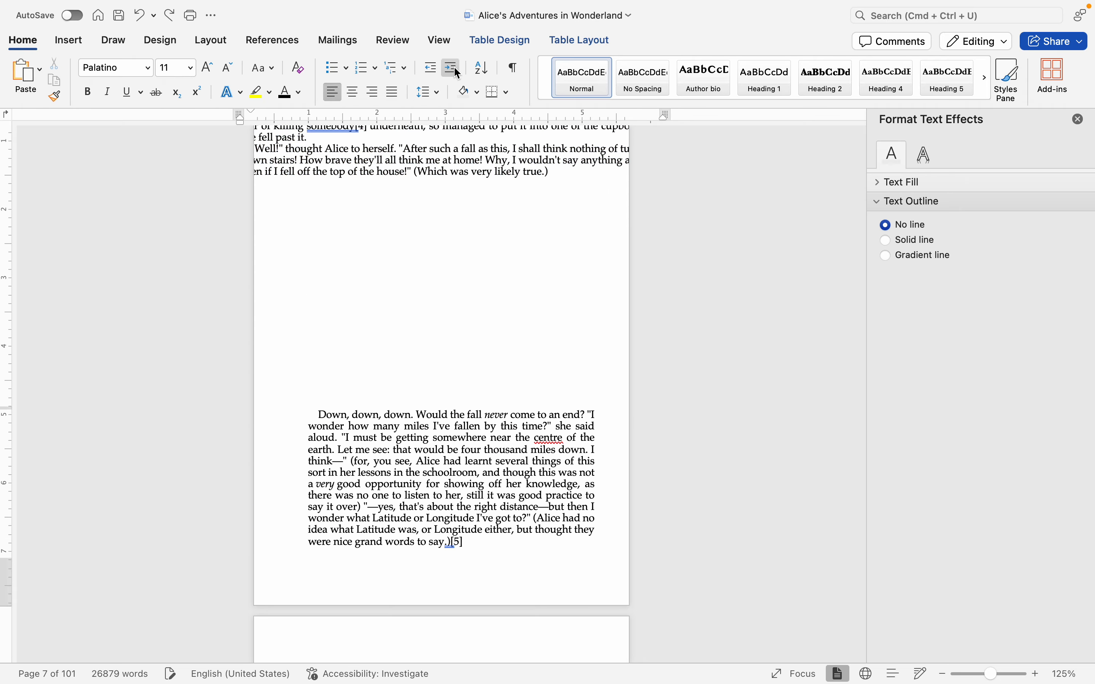
left_click(518, 70)
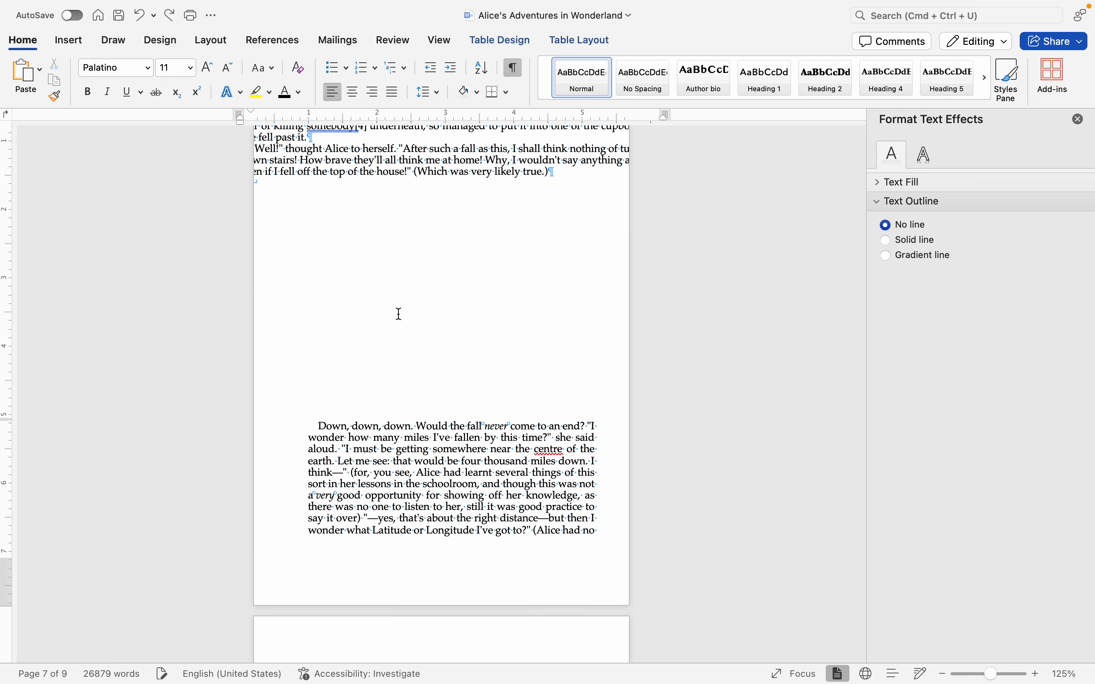
left_click(311, 430)
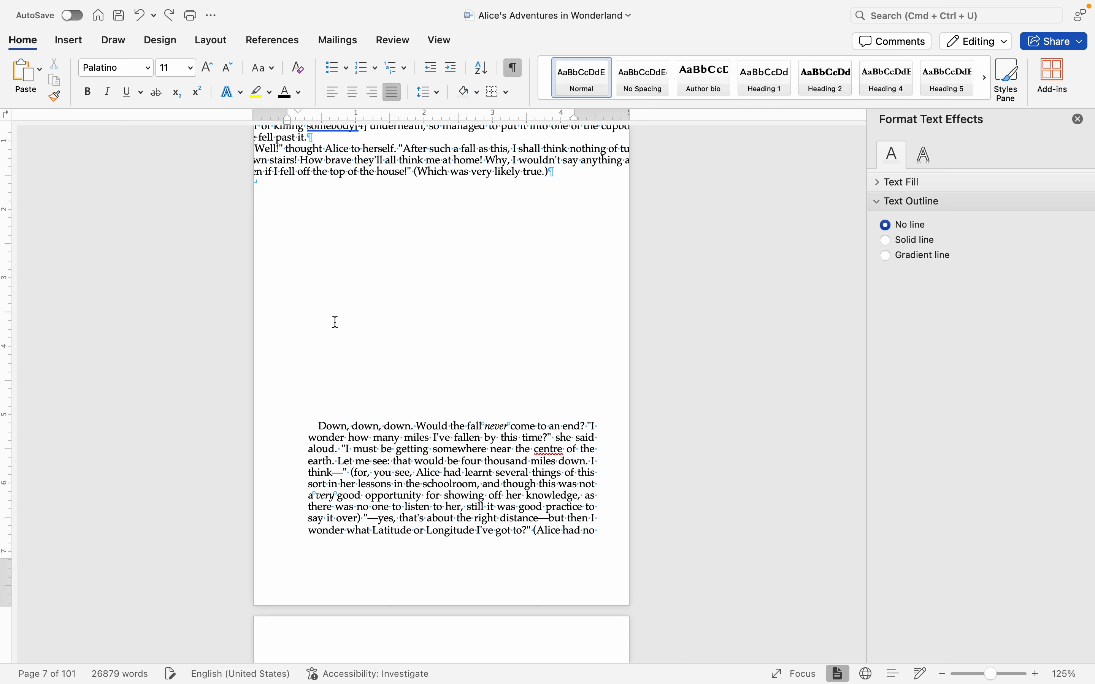
- Adjust the left and right indents of the overflowing table text starting "Either the well was very deep" to match the surrounding body text
scroll(335, 321, "up", 5)
left_click_drag(584, 358, 241, 302)
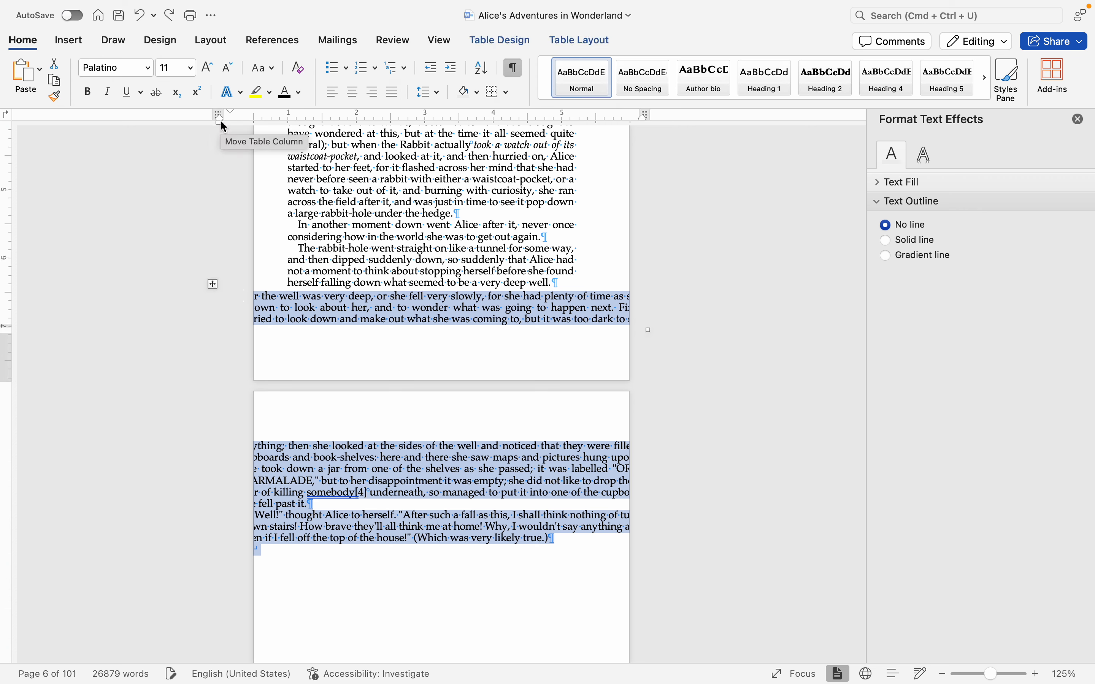
left_click(212, 285)
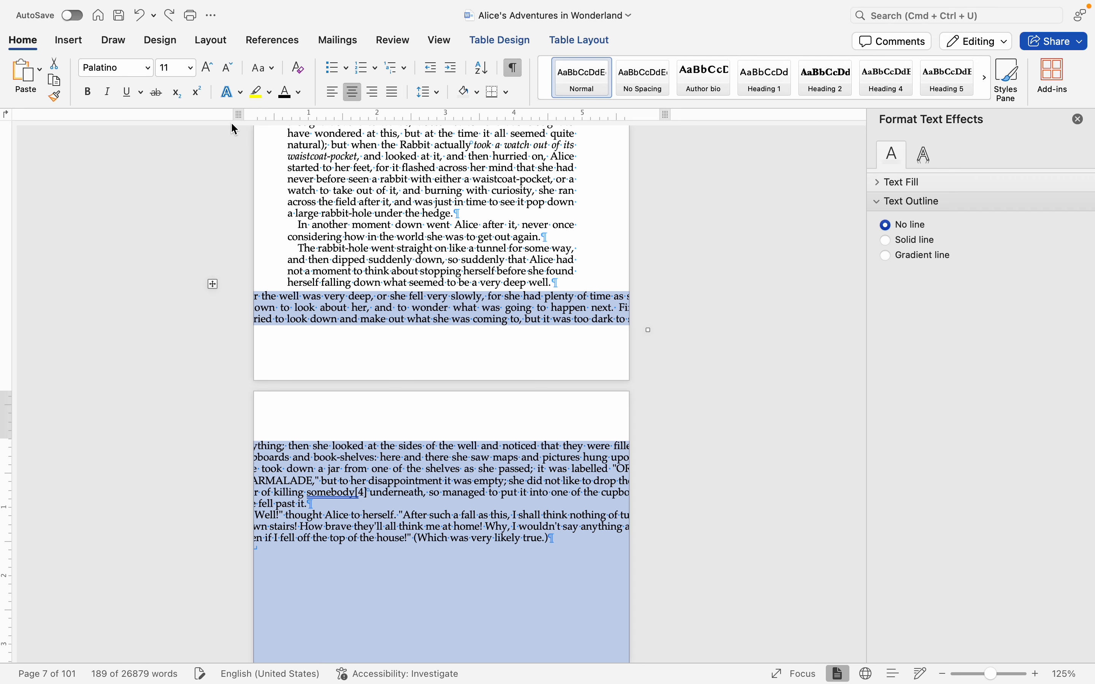
left_click(312, 278)
scroll(311, 278, "down", 3)
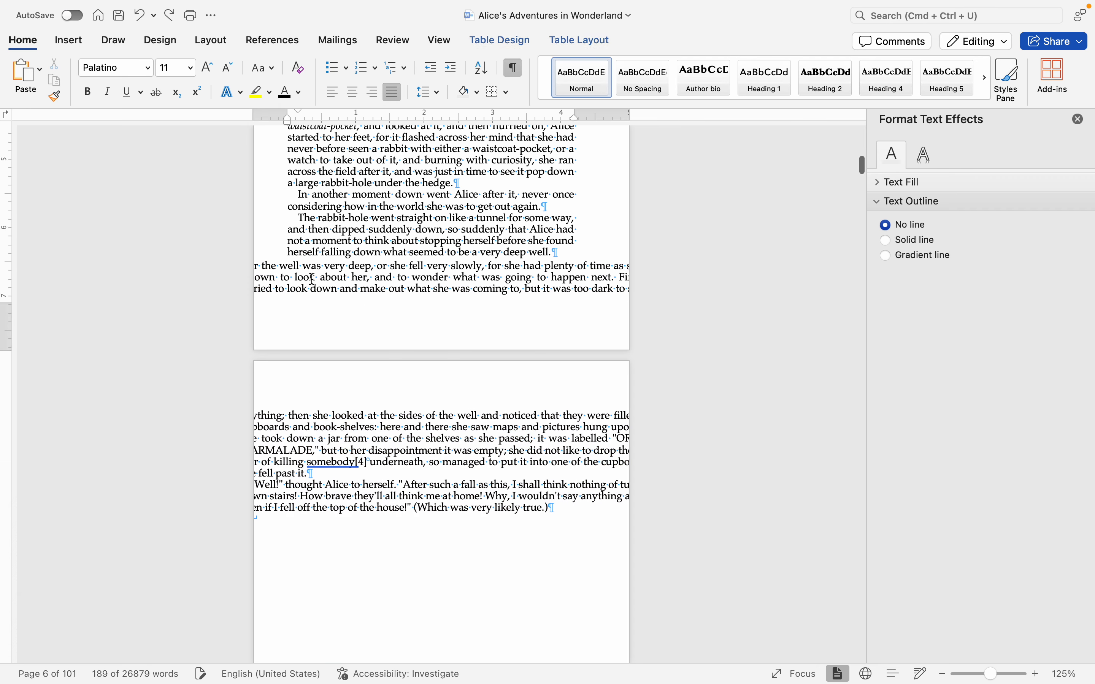
mouse_move(576, 458)
left_mouse_down()
mouse_move(456, 303)
mouse_move(279, 149)
mouse_move(245, 165)
mouse_move(219, 131)
mouse_move(288, 127)
left_mouse_up()
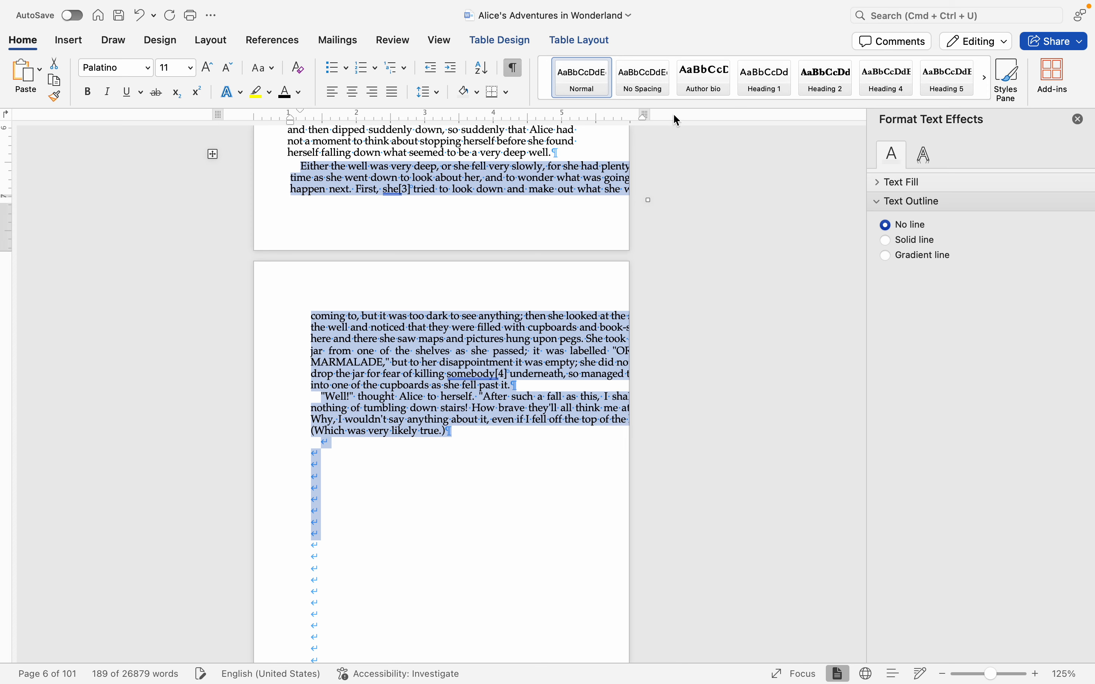
left_click_drag(639, 119, 574, 119)
- Insert two blank lines above and two below the horizontal rule preceding "What a curious feeling!" on page 10
scroll(501, 638, "down", 20)
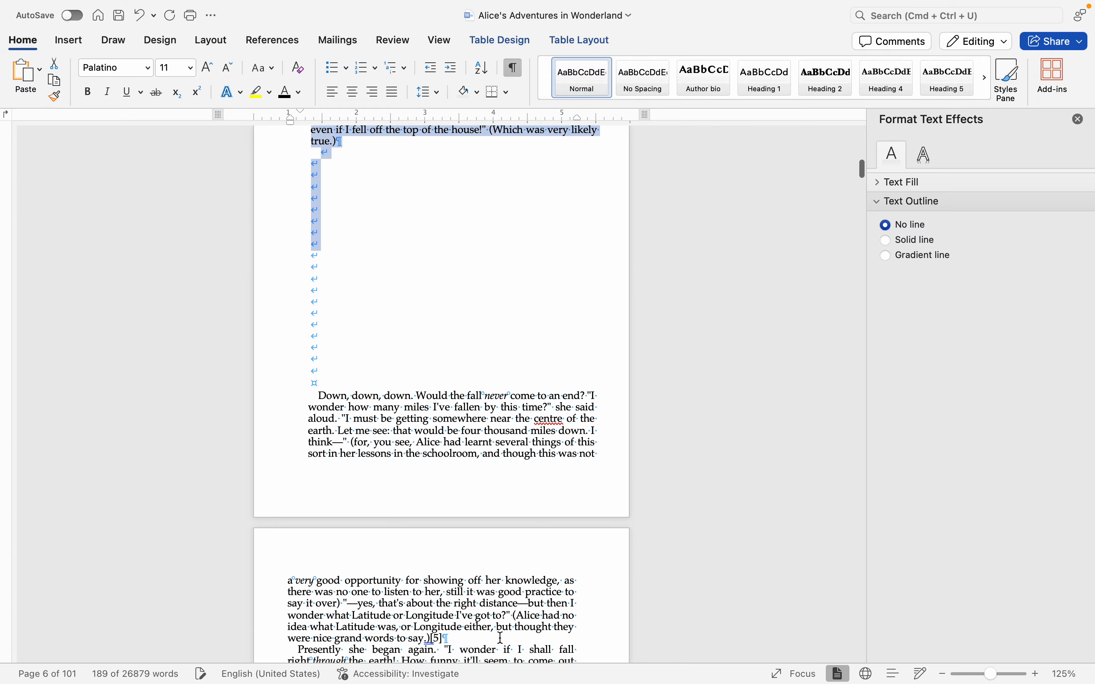
scroll(462, 499, "down", 20)
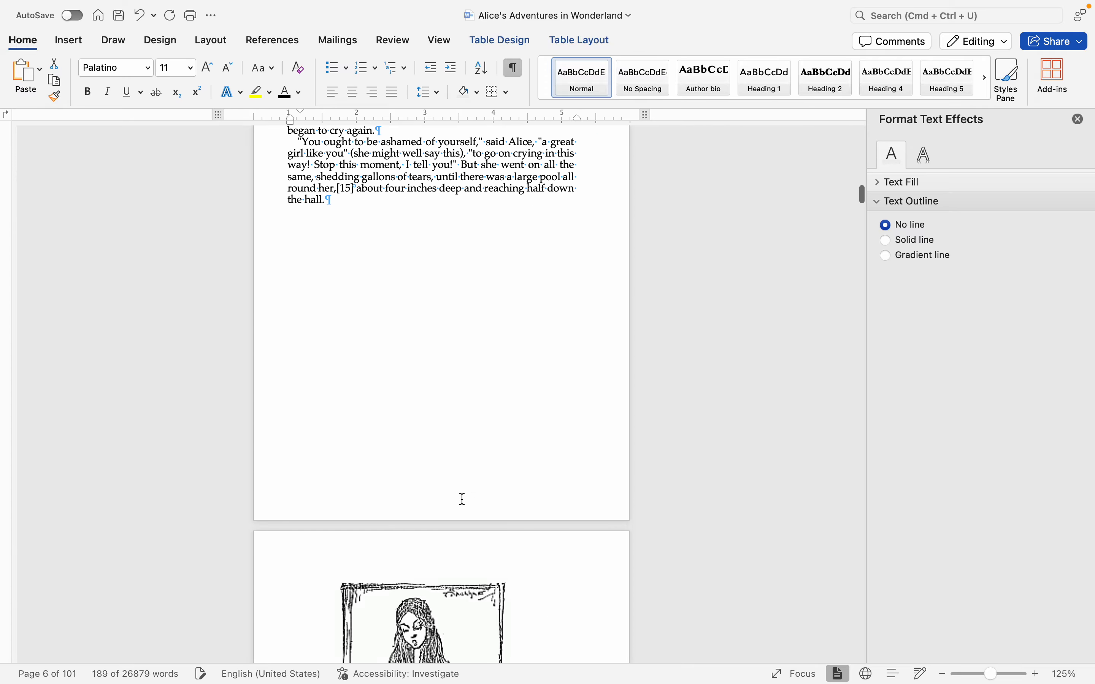
scroll(462, 499, "up", 20)
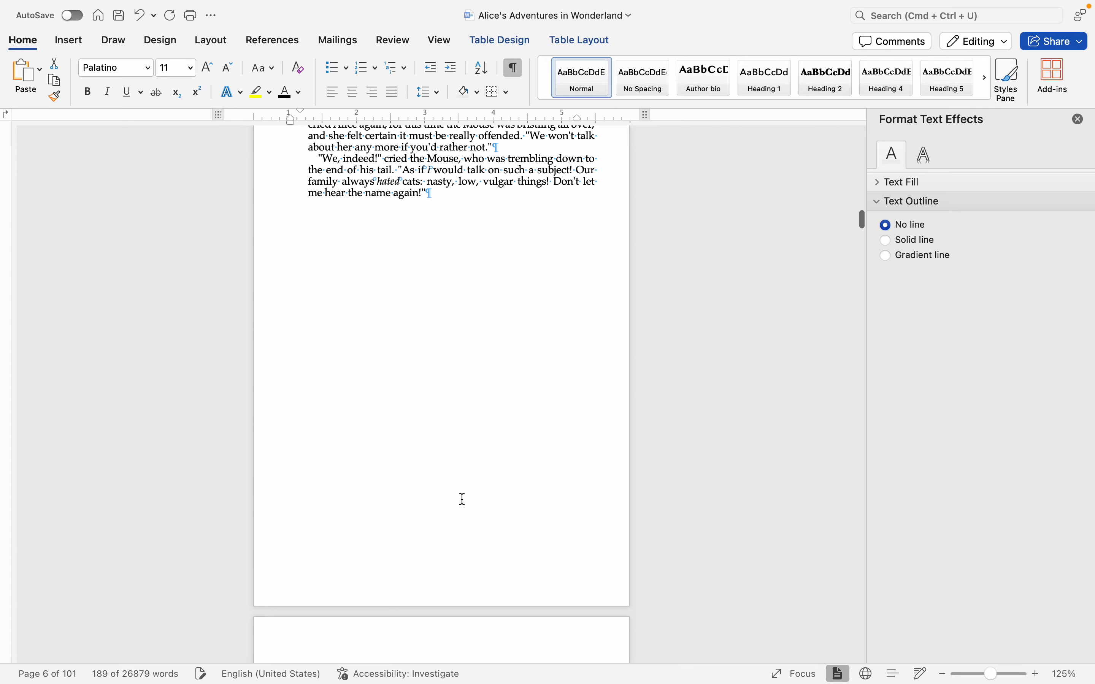
scroll(462, 499, "up", 10)
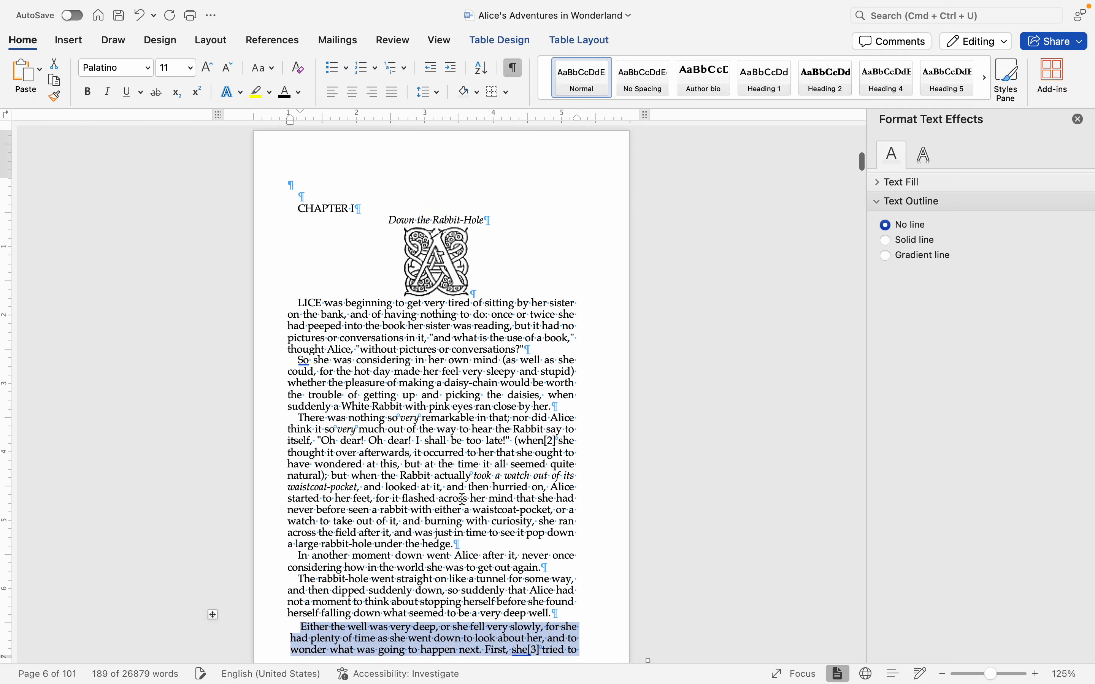
scroll(463, 499, "down", 20)
scroll(463, 499, "down", 20)
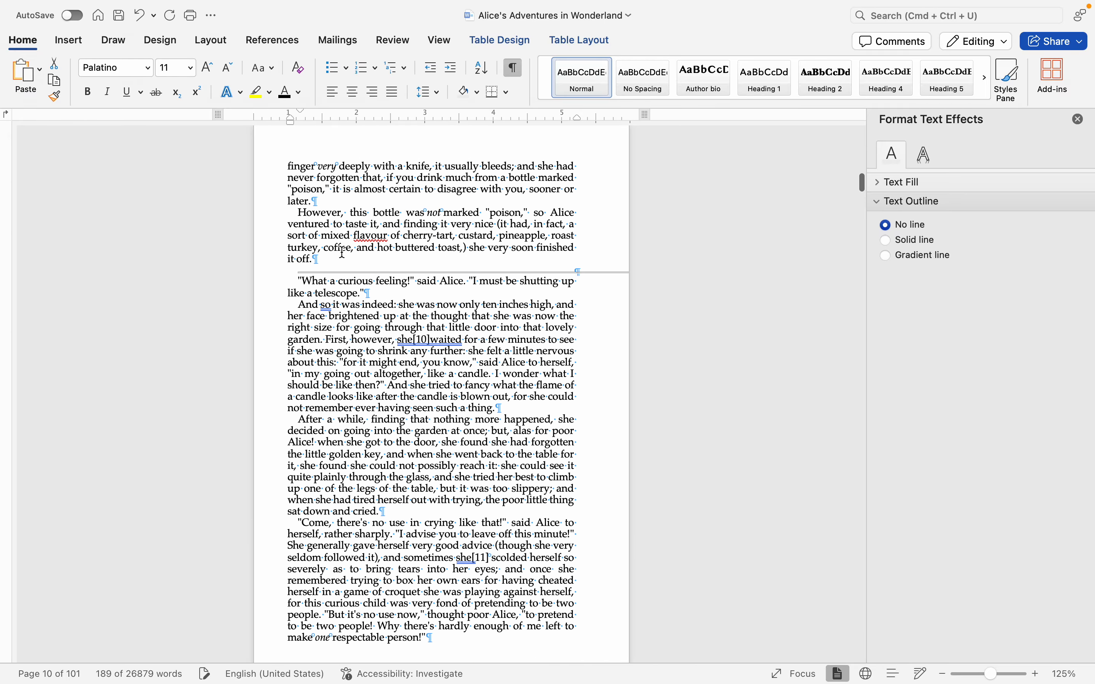
left_click(339, 257)
key("Return")
key("Return")
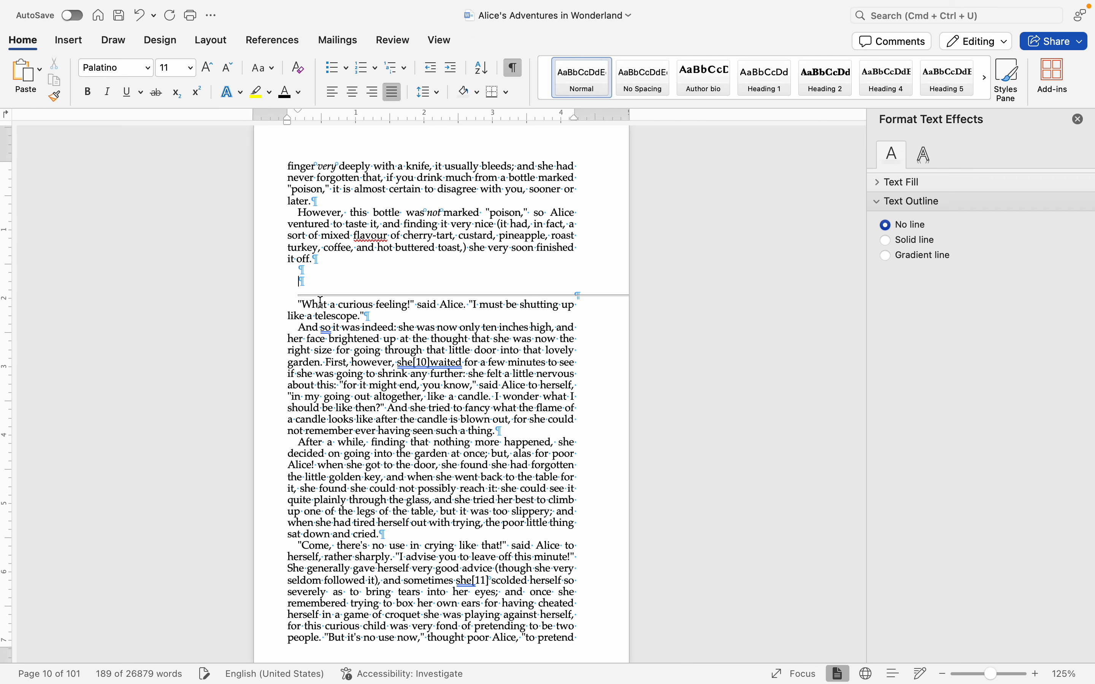
left_click(298, 305)
key("Return")
key("Return")
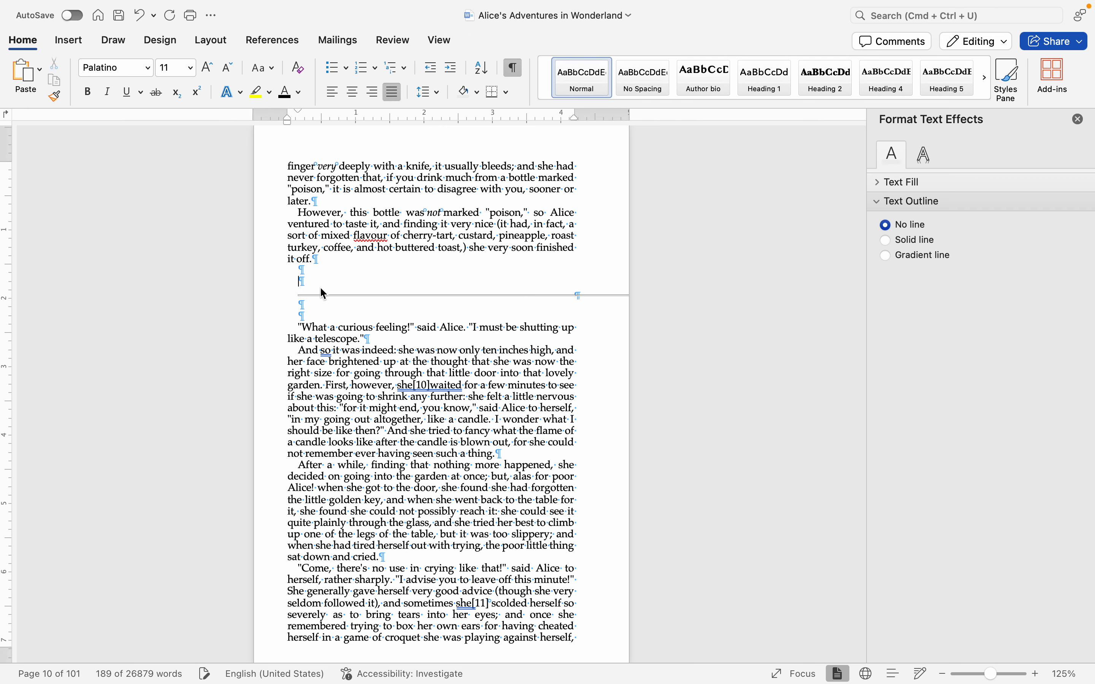
- Delete the horizontal rule between the paragraph ending "it off." and "What a curious feeling!"
left_click(323, 295)
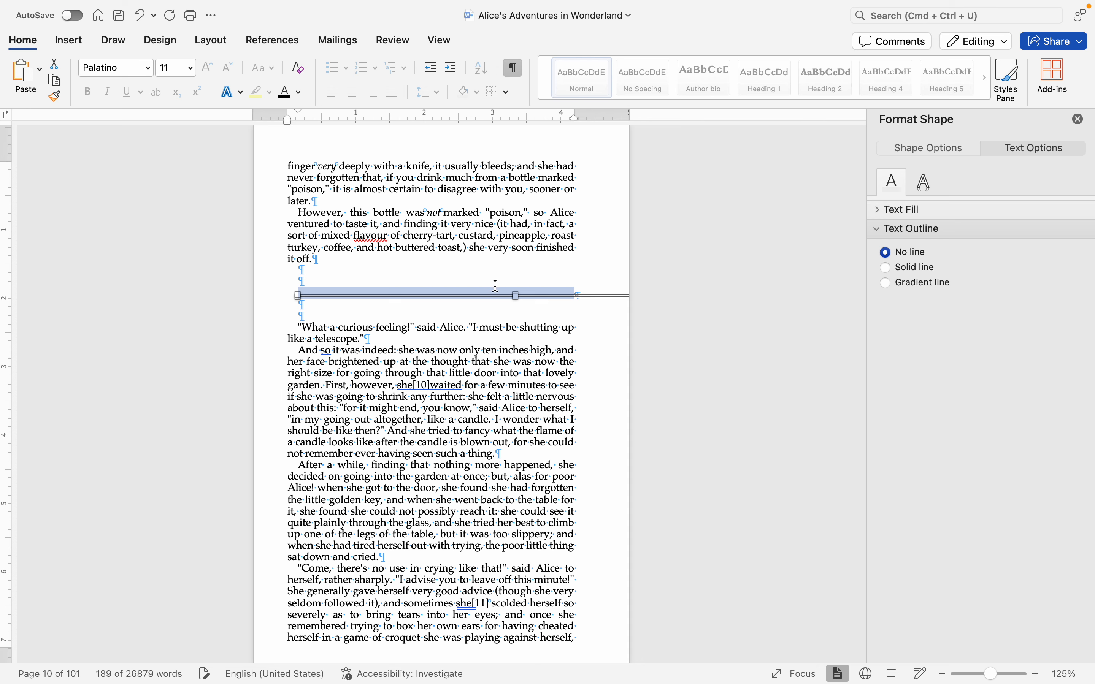
left_click_drag(517, 300, 516, 378)
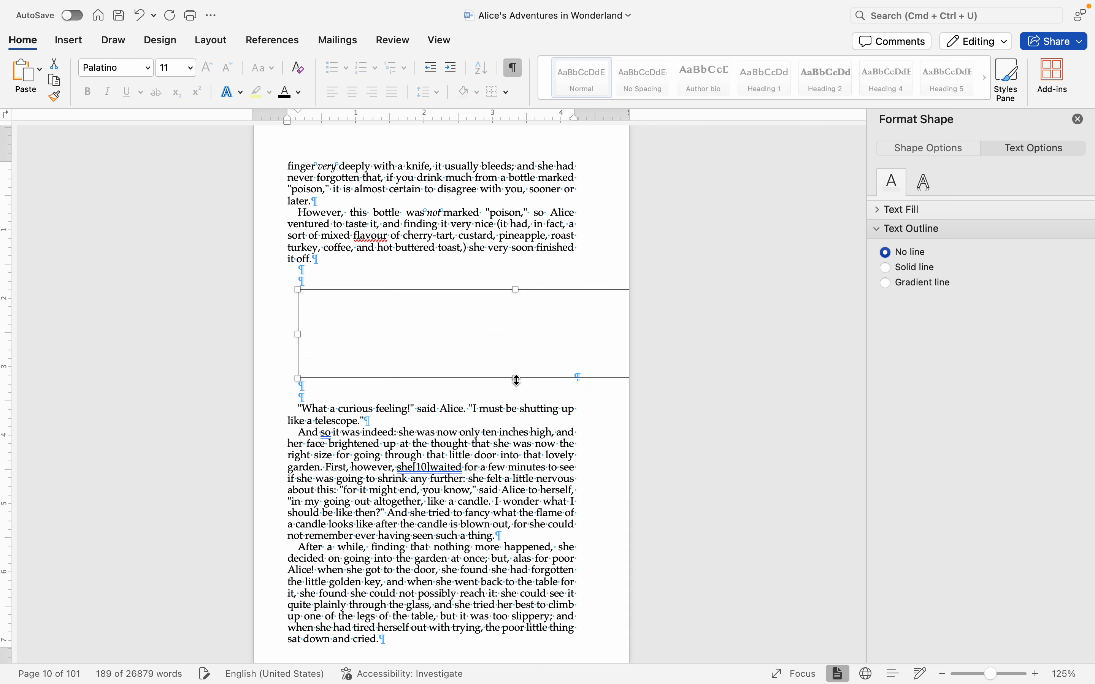
key("BackSpace")
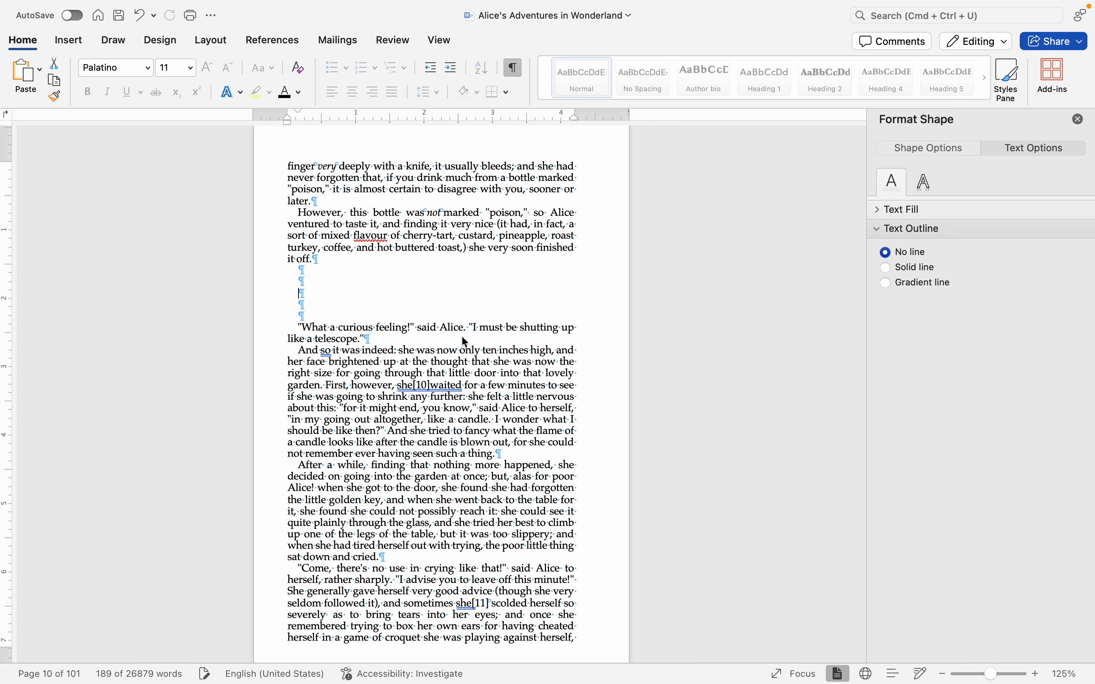
key("BackSpace")
scroll(437, 316, "down", 20)
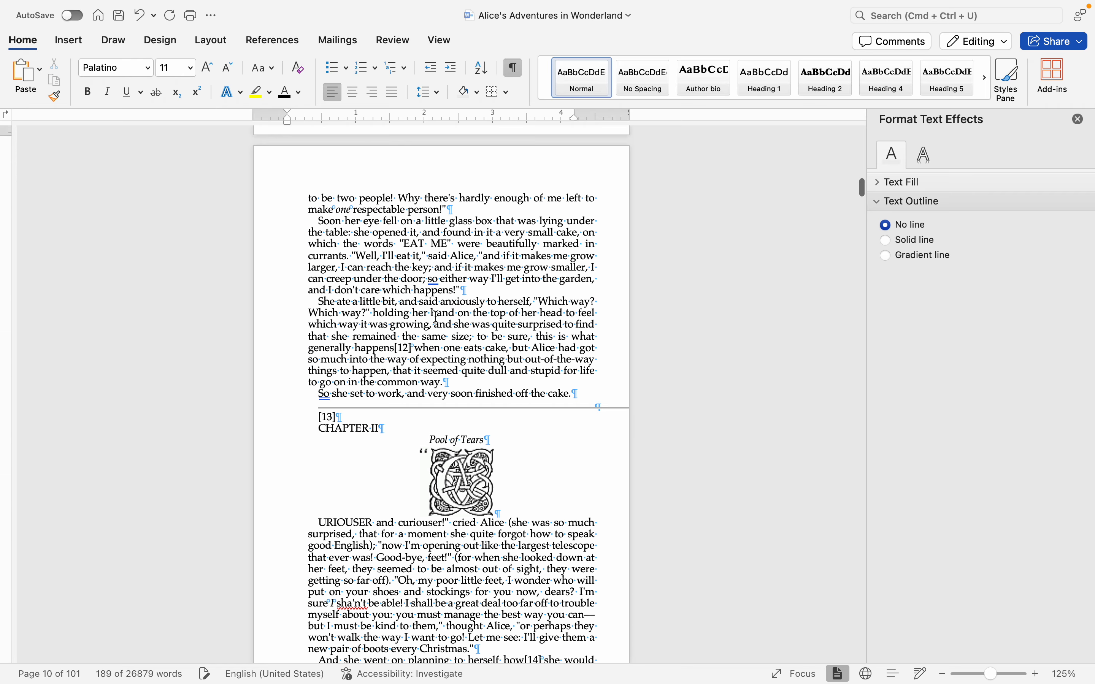
- Add blank lines below "very soon finished off the cake." and delete the horizontal rule above "[13]"
scroll(466, 295, "up", 6)
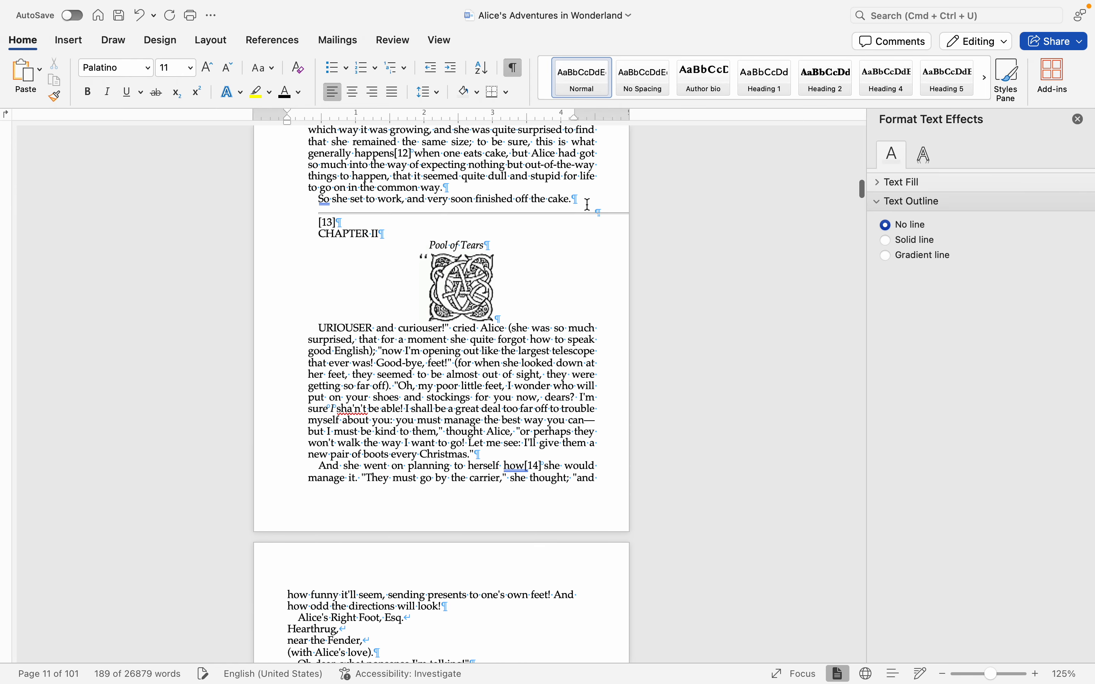
key("Return")
key("Return")
key("Return")
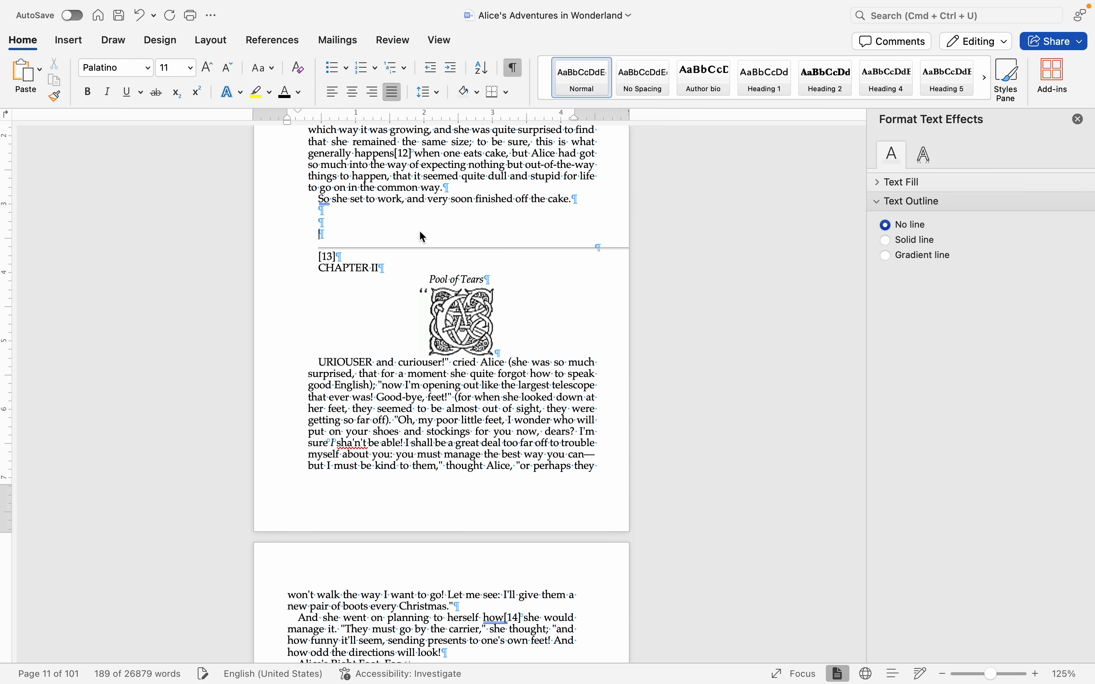
left_click(360, 249)
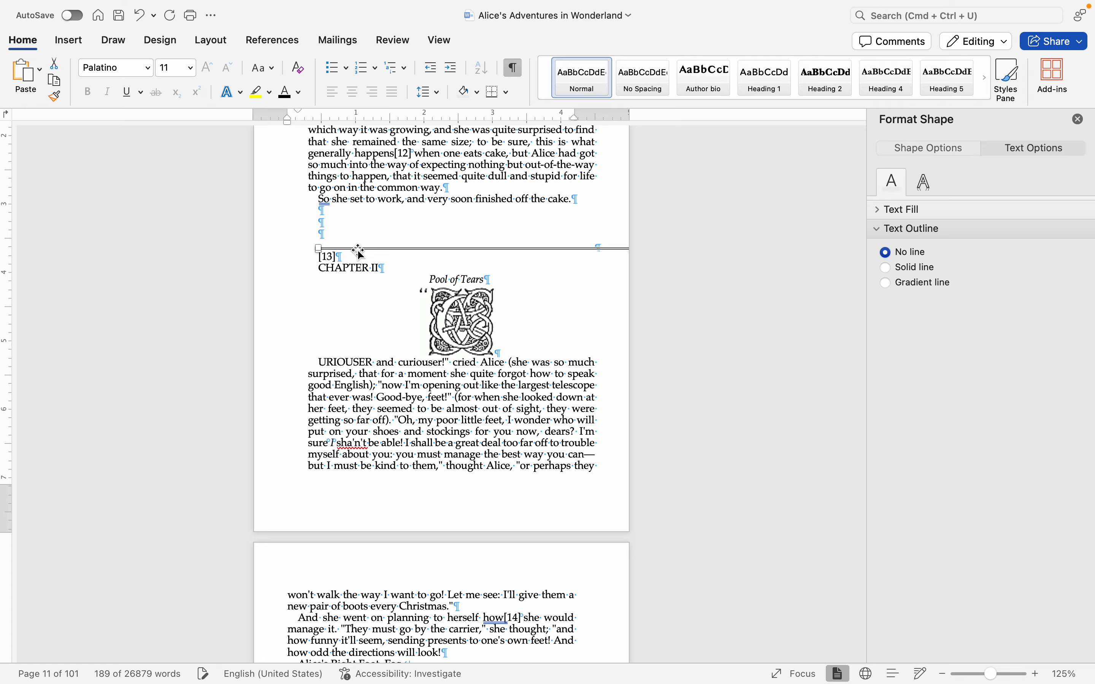
key("Delete")
- Hide the formatting marks in the document
scroll(359, 246, "up", 15)
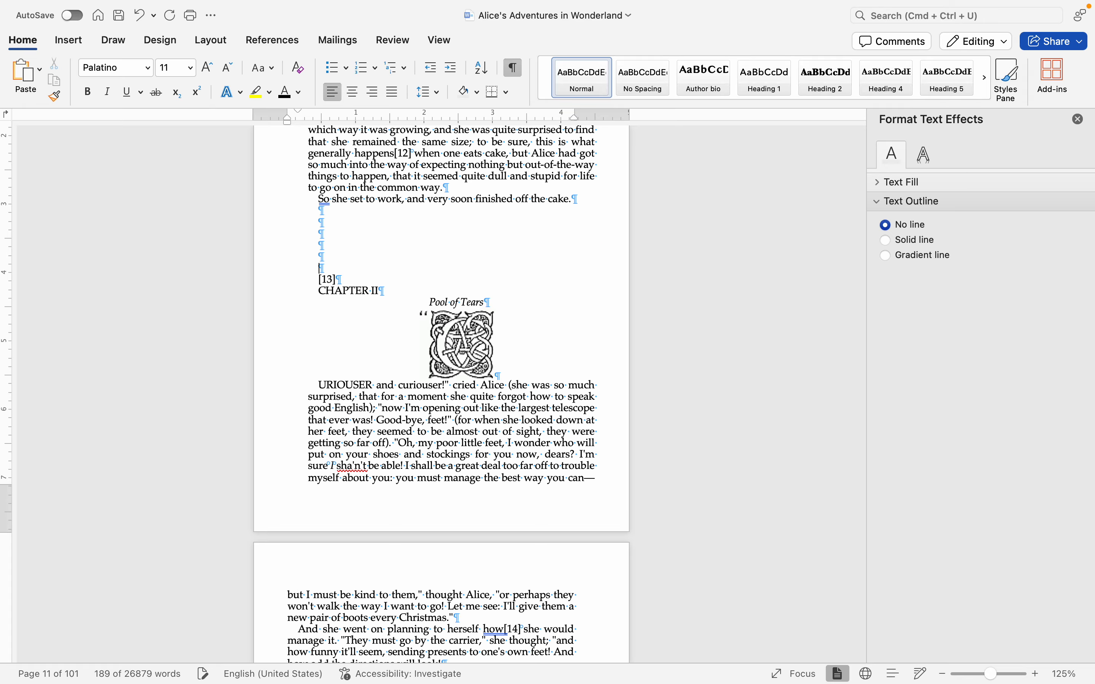
scroll(441, 394, "up", 20)
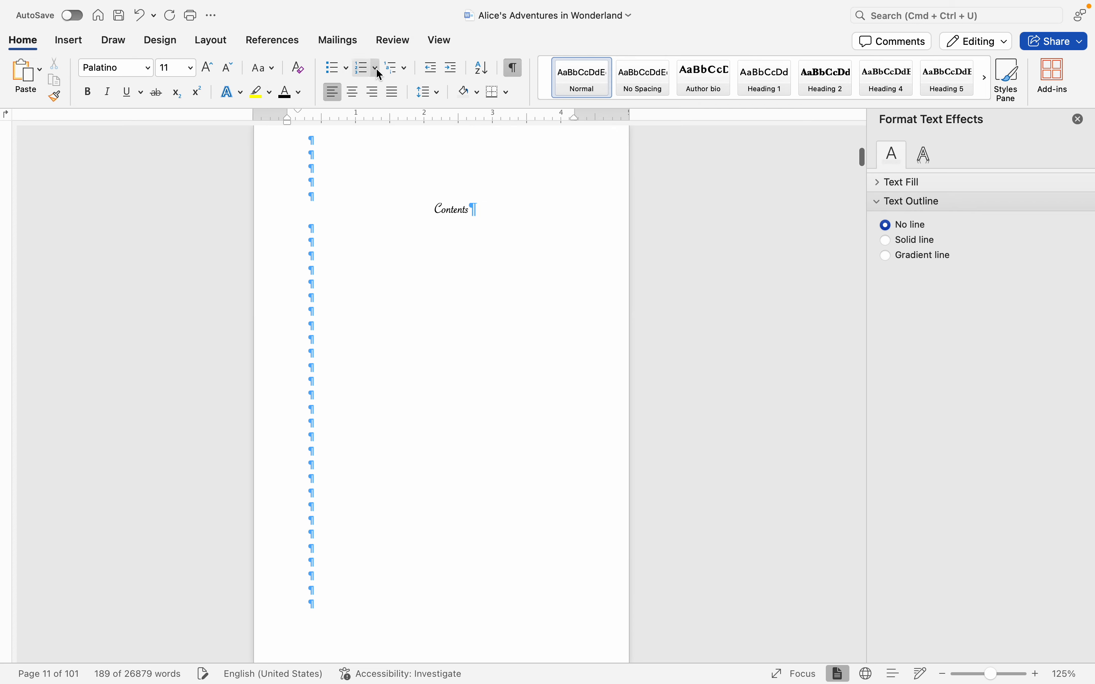
left_click(513, 68)
- Remove the space and indent before "CHAPTER I" and add a blank line below the subtitle "Down the Rabbit-Hole"
scroll(511, 275, "down", 7)
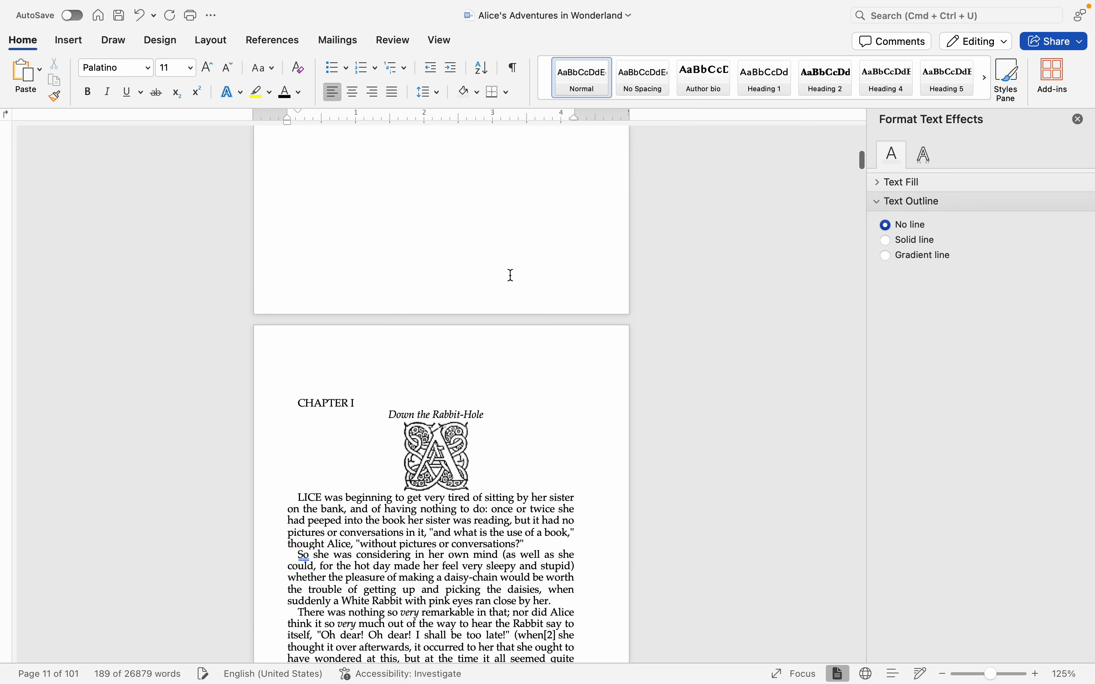
key("BackSpace")
key("BackSpace")
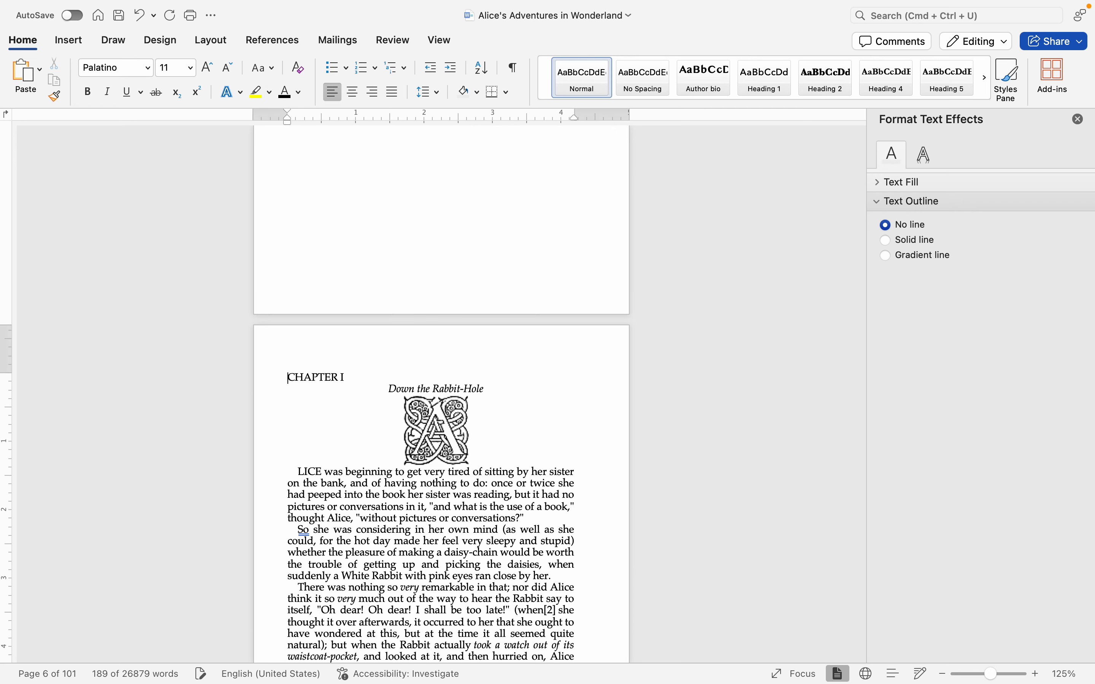
key("super+Return")
left_click(389, 387)
left_click(332, 92)
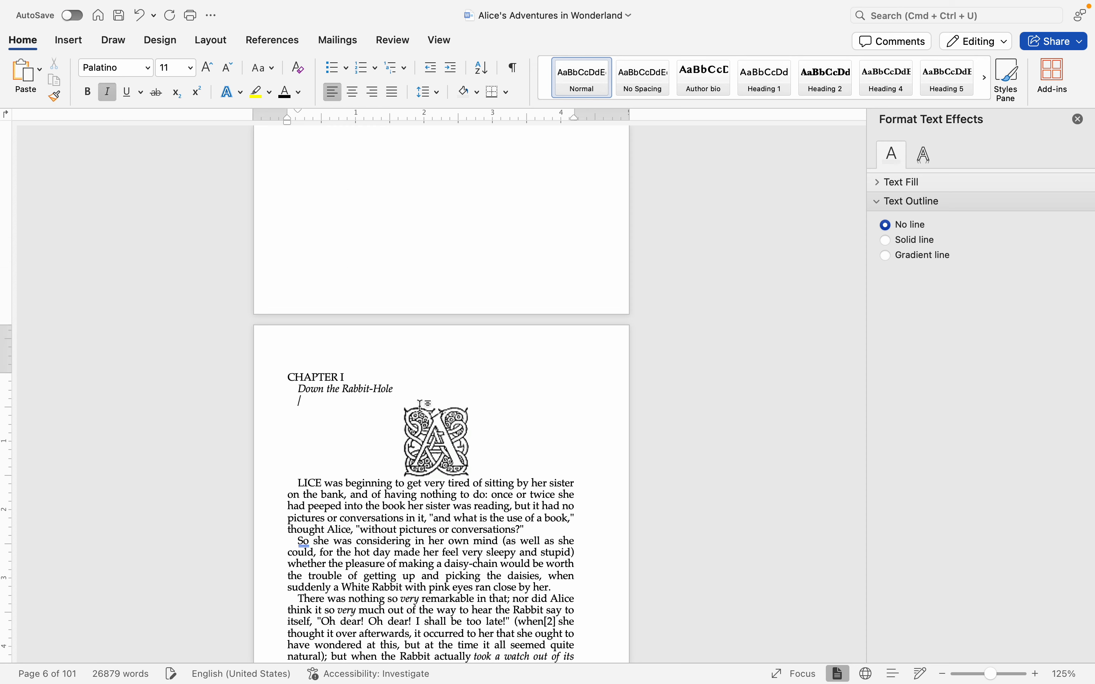
- Center the "CHAPTER I" heading and its subtitle "Down the Rabbit-Hole"
left_click_drag(407, 390, 268, 377)
left_click(352, 92)
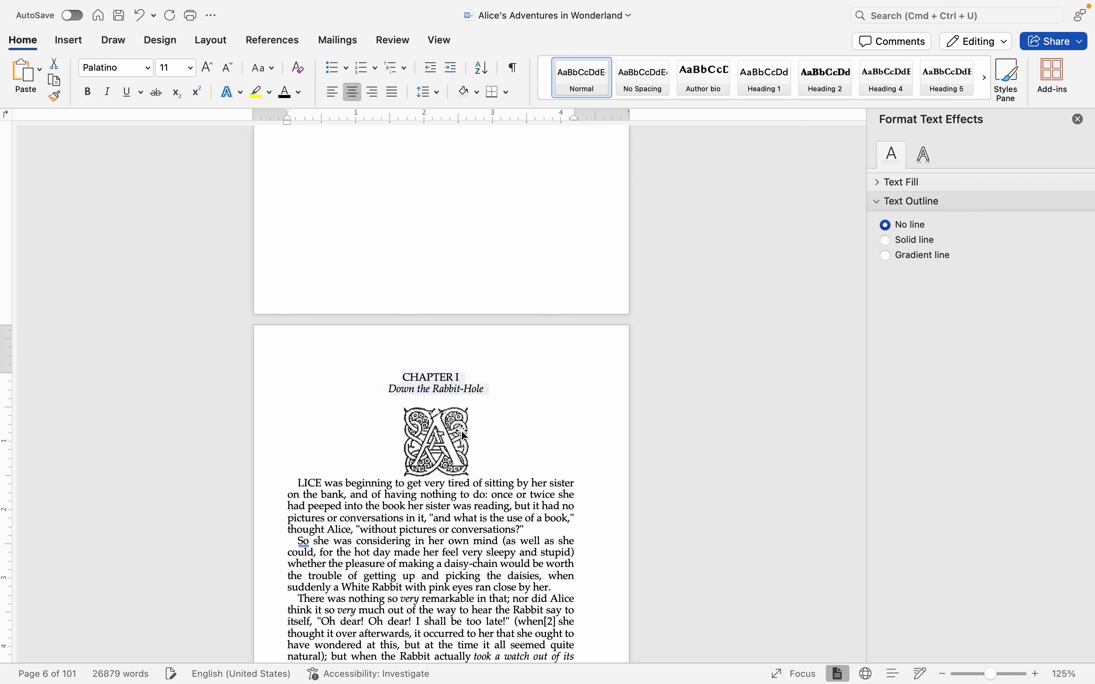
left_click(501, 376)
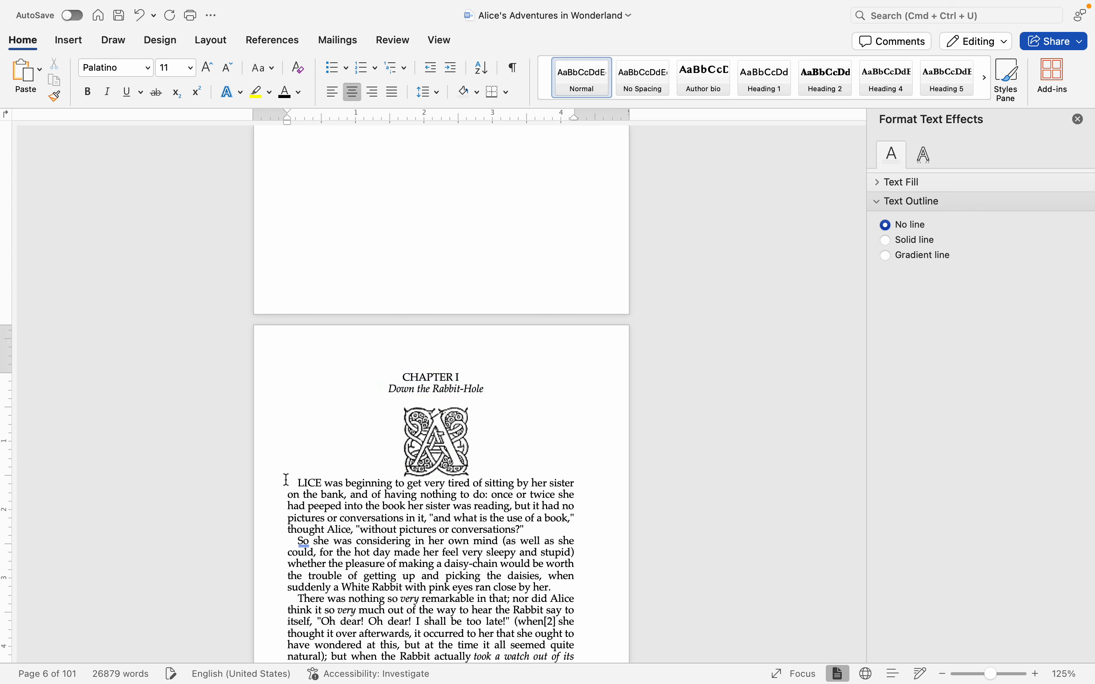
- Complete the opening word as "ALICE" and set that paragraph without a first-line indent, one blank line below the ornamental initial
type("A")
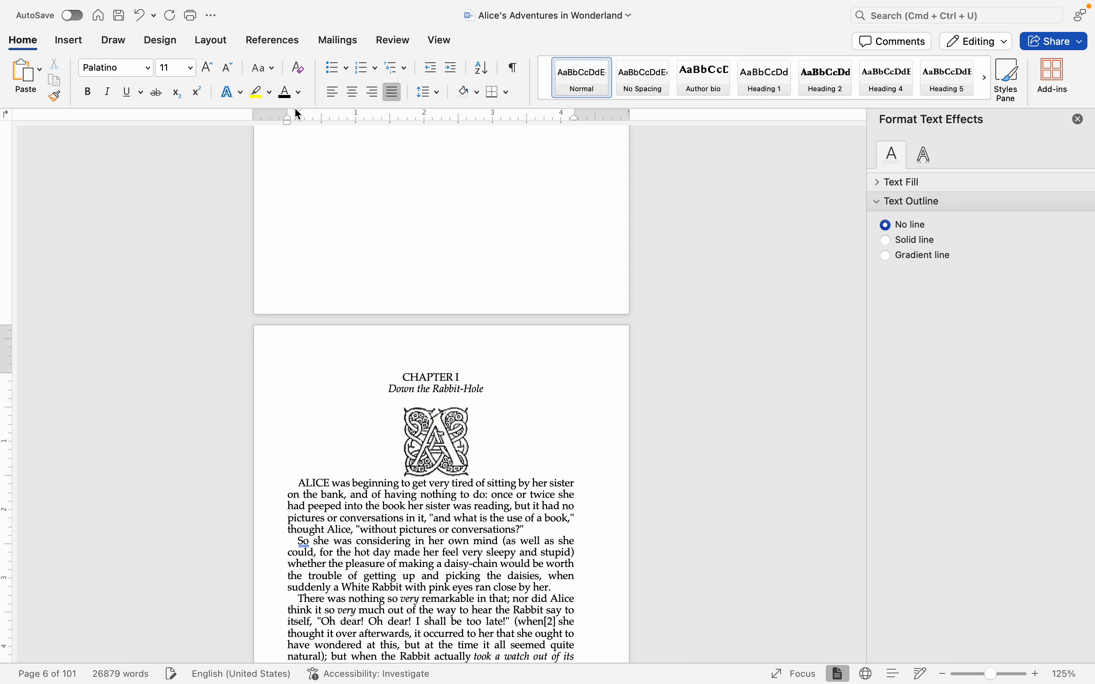
left_click_drag(297, 111, 287, 114)
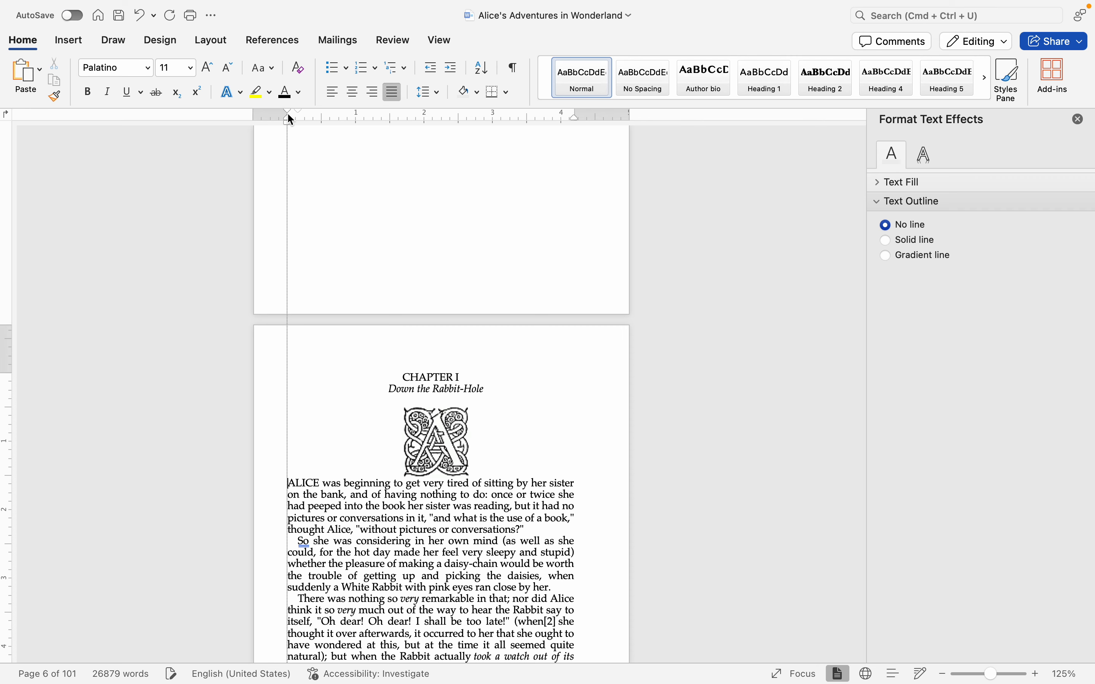
key("Return")
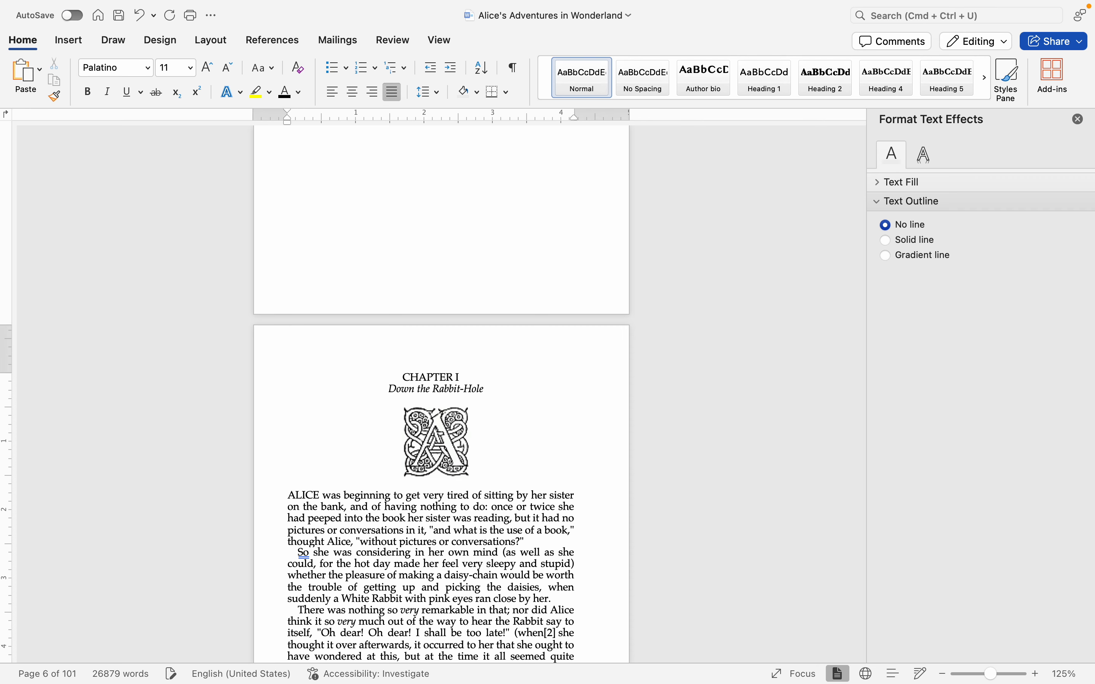
- Examine the Chapter I text and the extent of the table passage across pages 6 and 7, down to the blank area
scroll(430, 408, "down", 3)
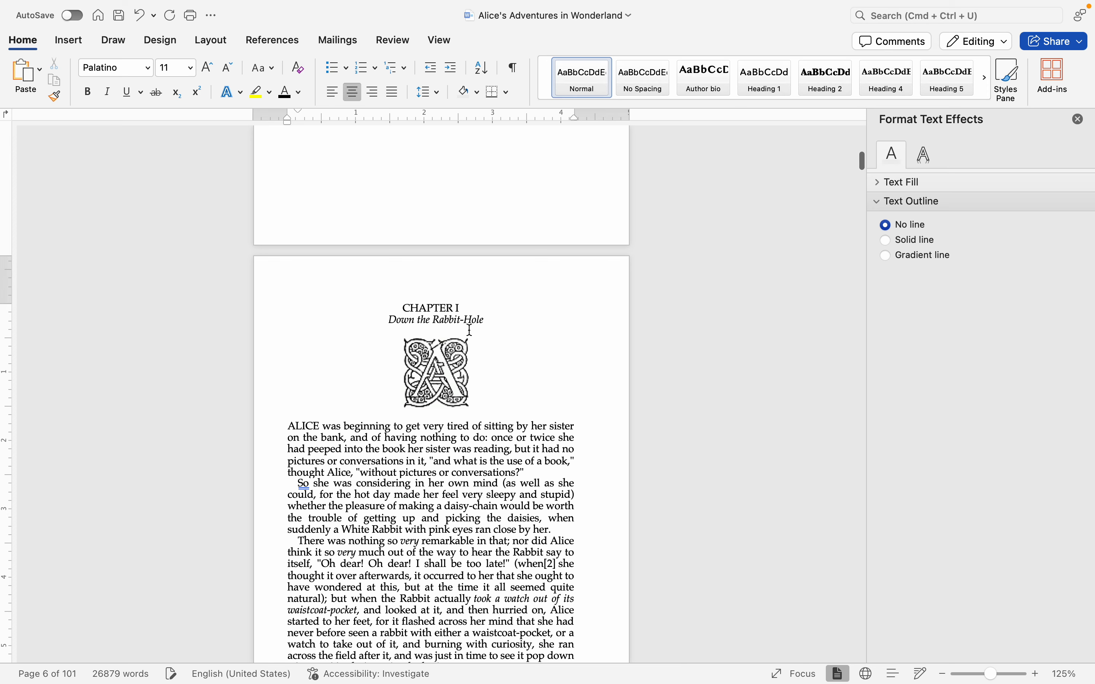
scroll(470, 330, "down", 5)
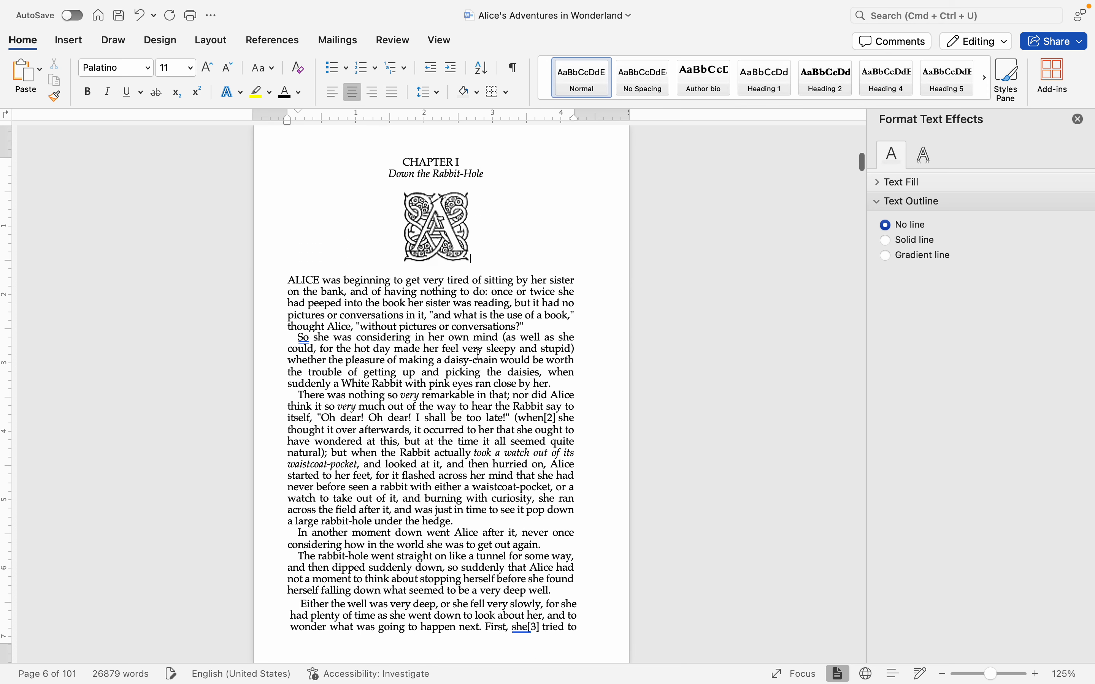
scroll(478, 354, "down", 3)
scroll(473, 364, "down", 6)
left_click(473, 366)
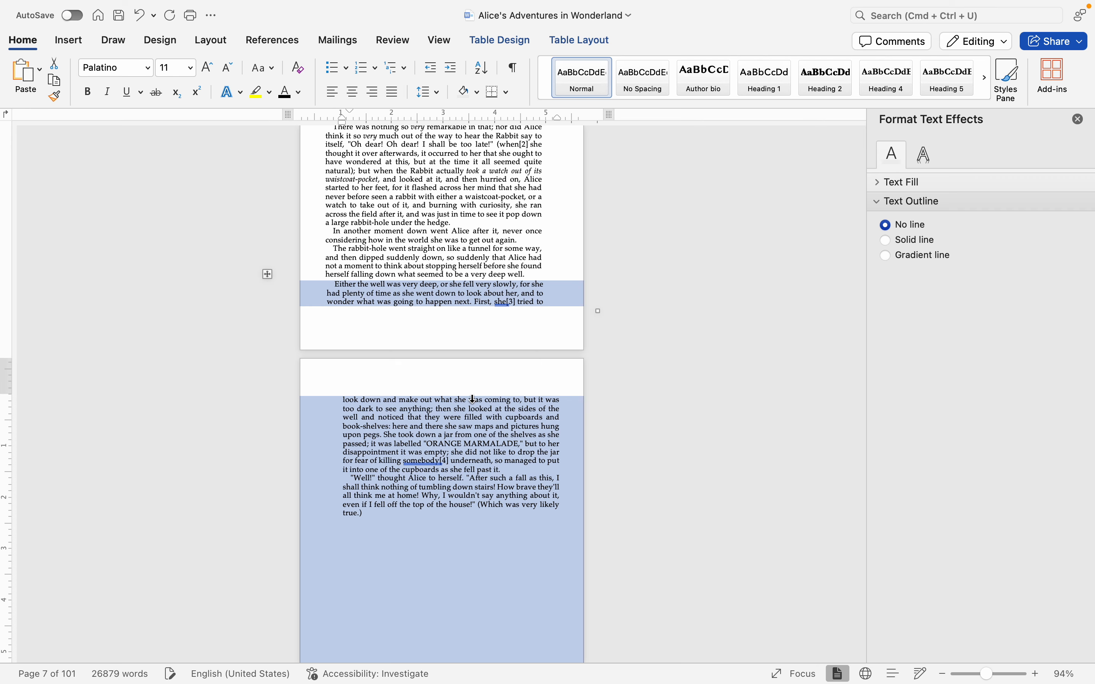
left_click(474, 442)
left_click_drag(529, 232, 298, 129)
scroll(363, 212, "down", 4)
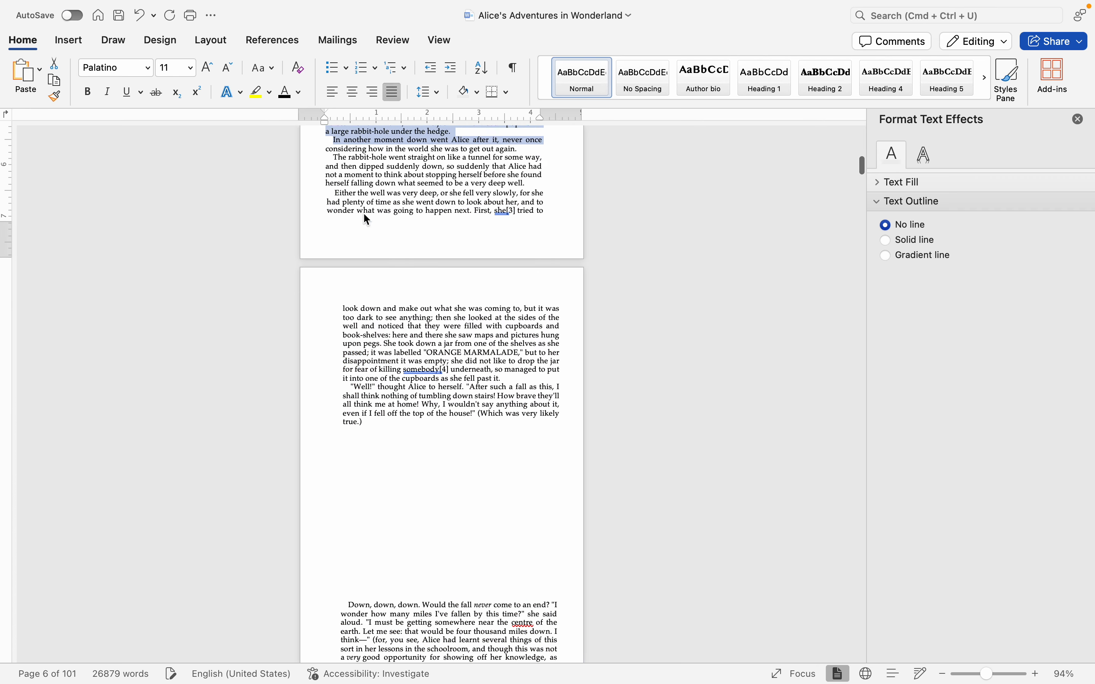
scroll(364, 215, "down", 1)
left_click_drag(440, 422, 303, 120)
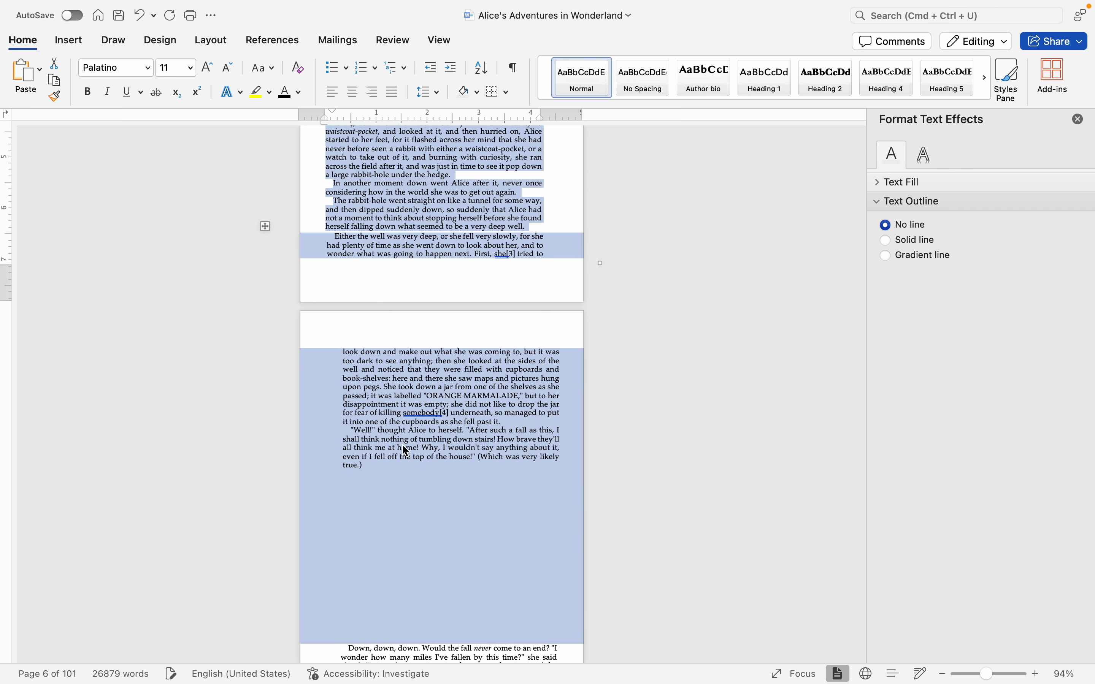
- Delete the surplus empty lines and the leftover indent below "(Which was very likely true.)" on page 7
left_click(445, 621)
left_click_drag(444, 620, 357, 469)
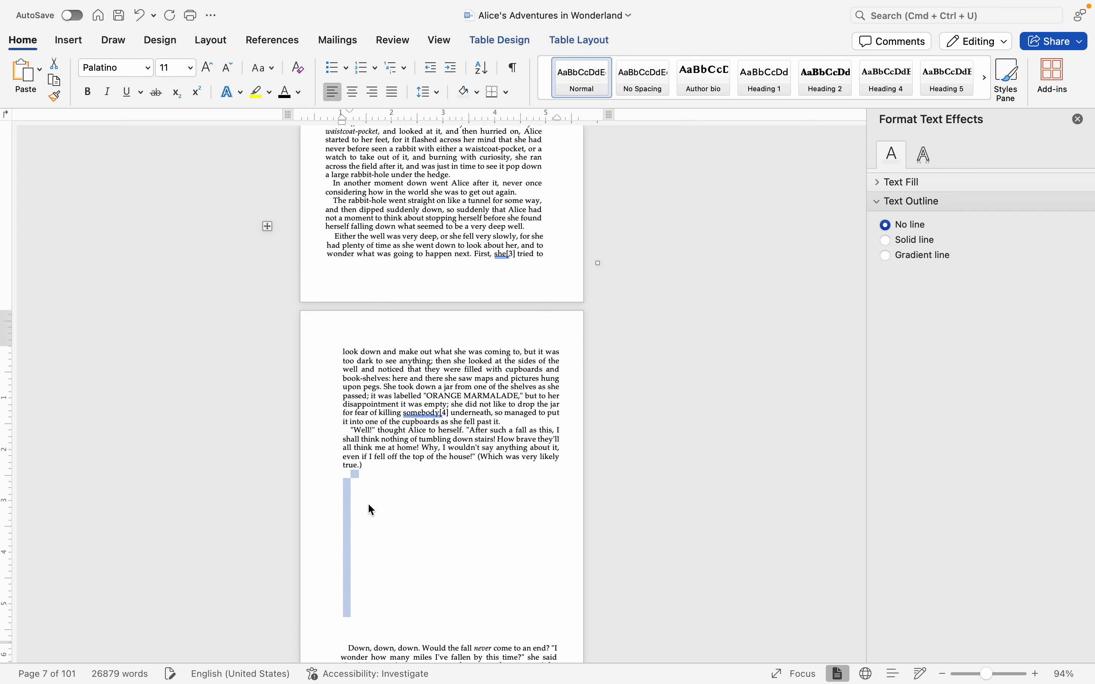
key("BackSpace")
key("BackSpace")
key("BackSpace")
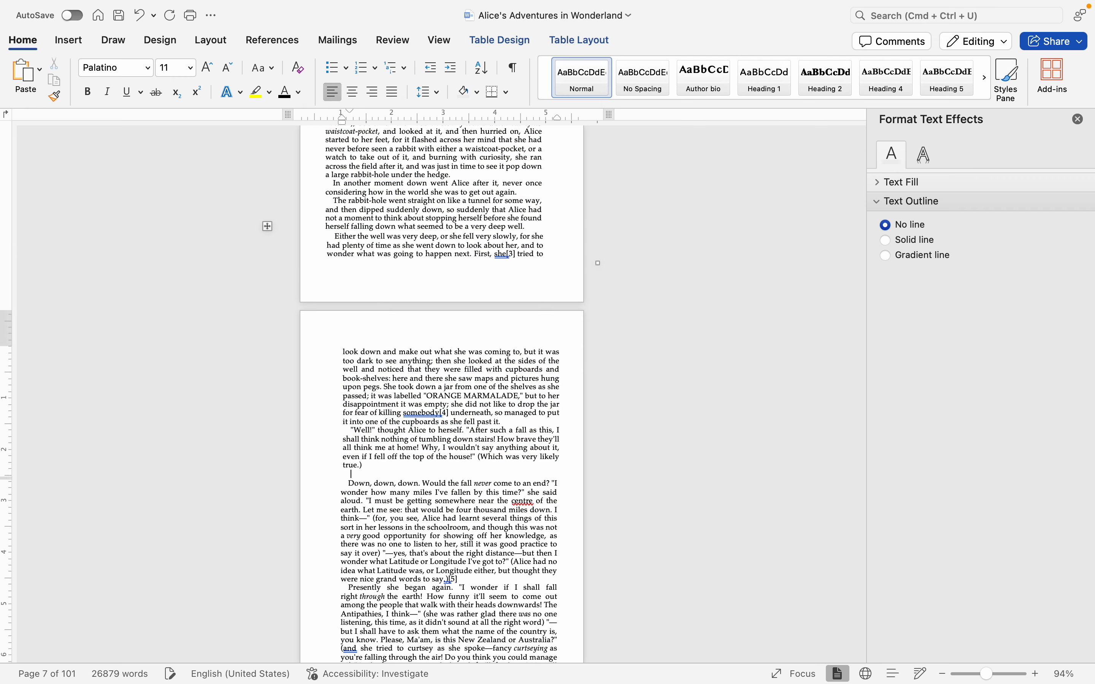
key("Return")
key("BackSpace")
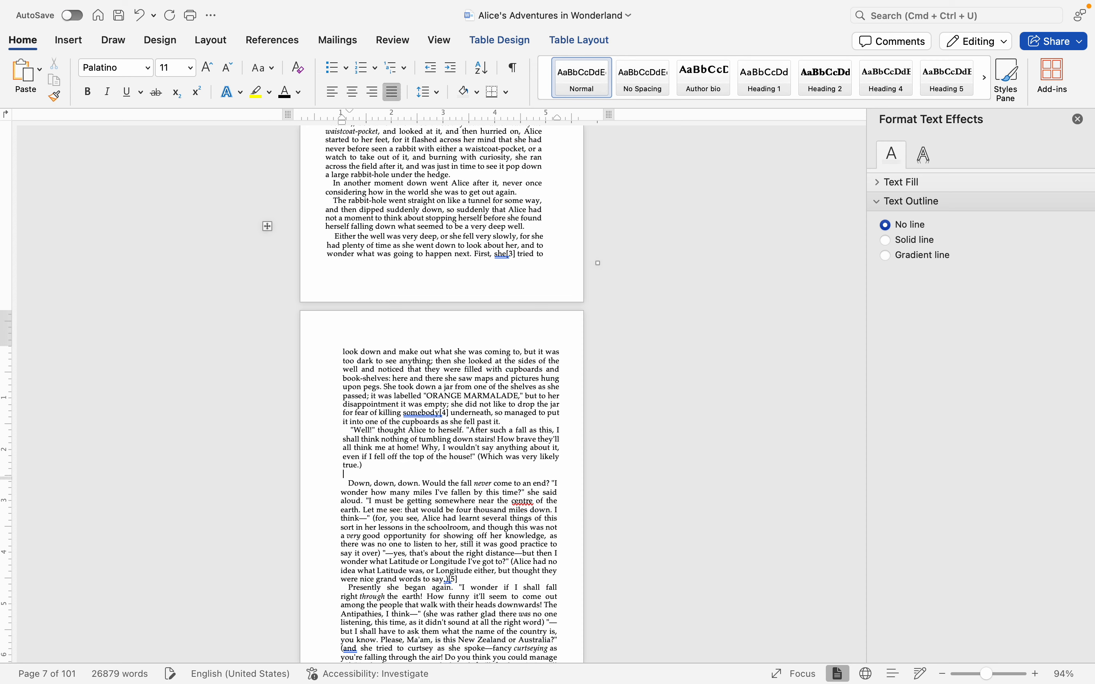
- Remove the first-line indent of the paragraph starting "Down, down, down", keeping its opening word intact
left_click(359, 483)
key("BackSpace")
key("BackSpace")
key("BackSpace")
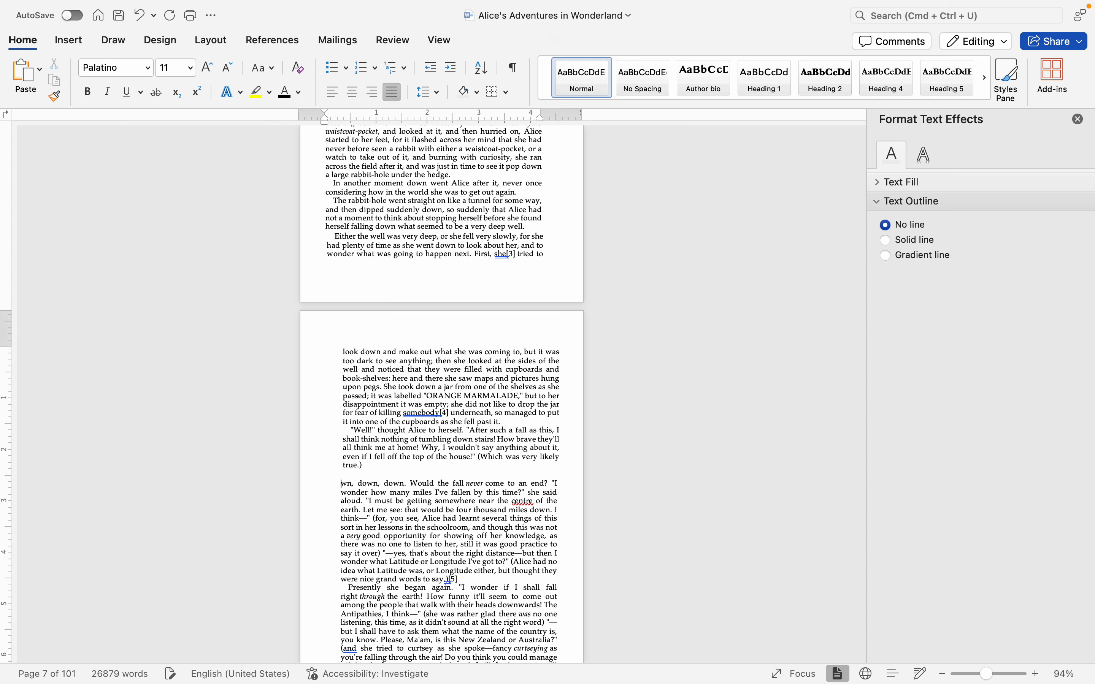
type("Do")
key("Up")
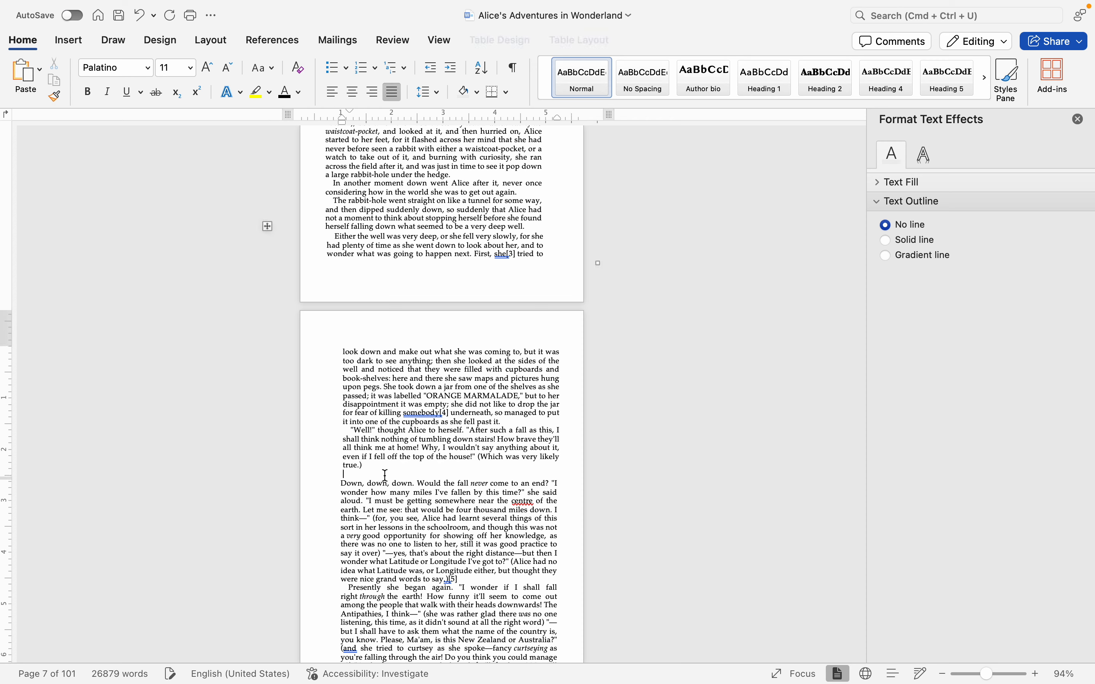
- Try to resize the table containing "Either the well was very deep" and select its text together with the neighbouring paragraphs
left_click(269, 226)
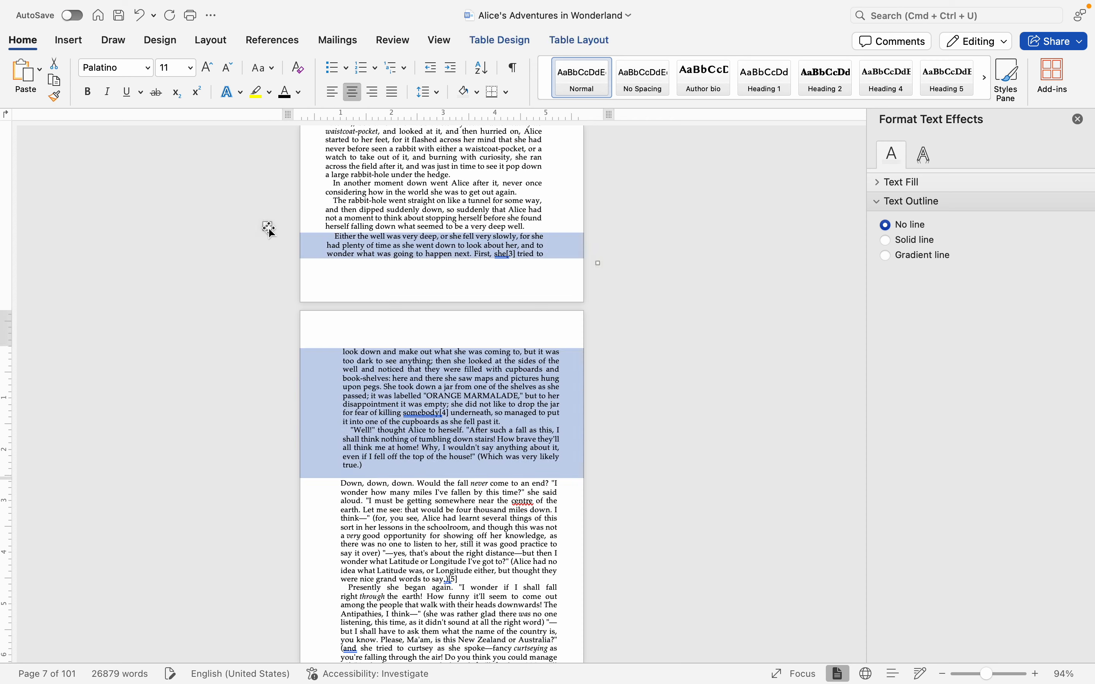
left_click_drag(597, 266, 567, 301)
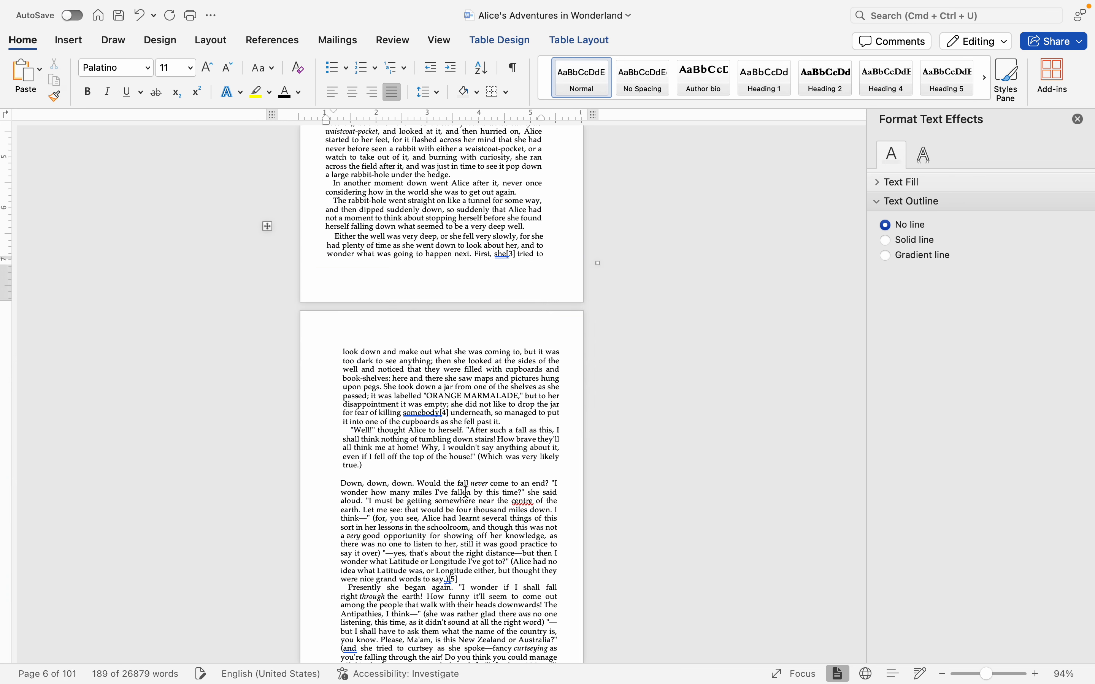
left_click_drag(459, 544, 324, 201)
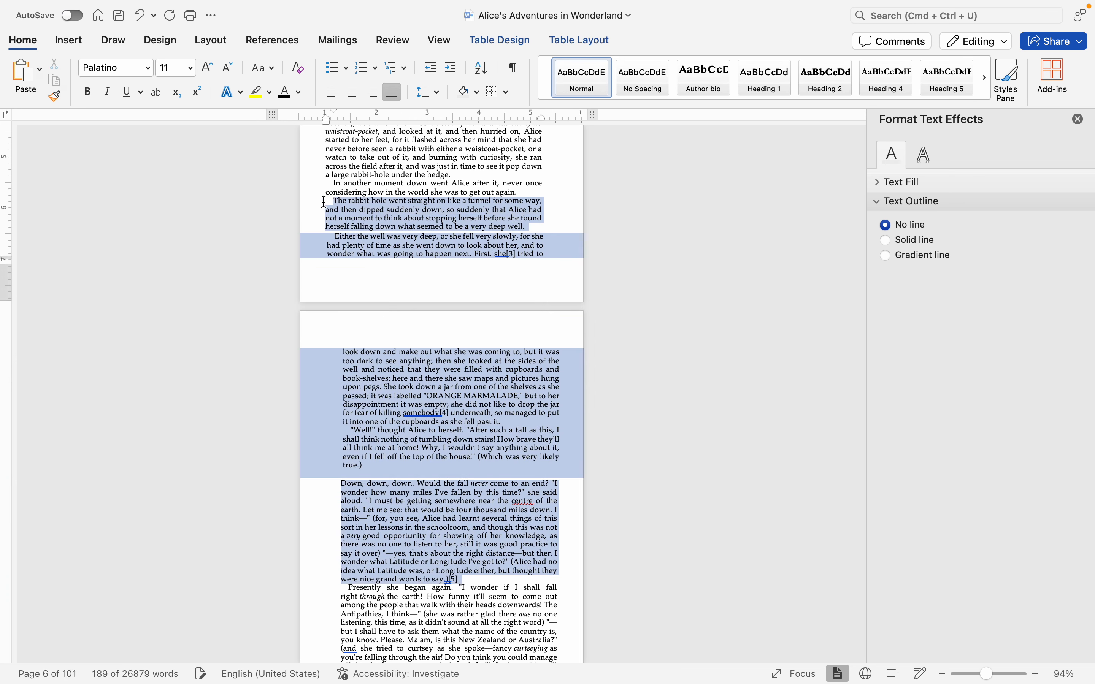
left_click(404, 442)
left_click_drag(415, 483, 335, 255)
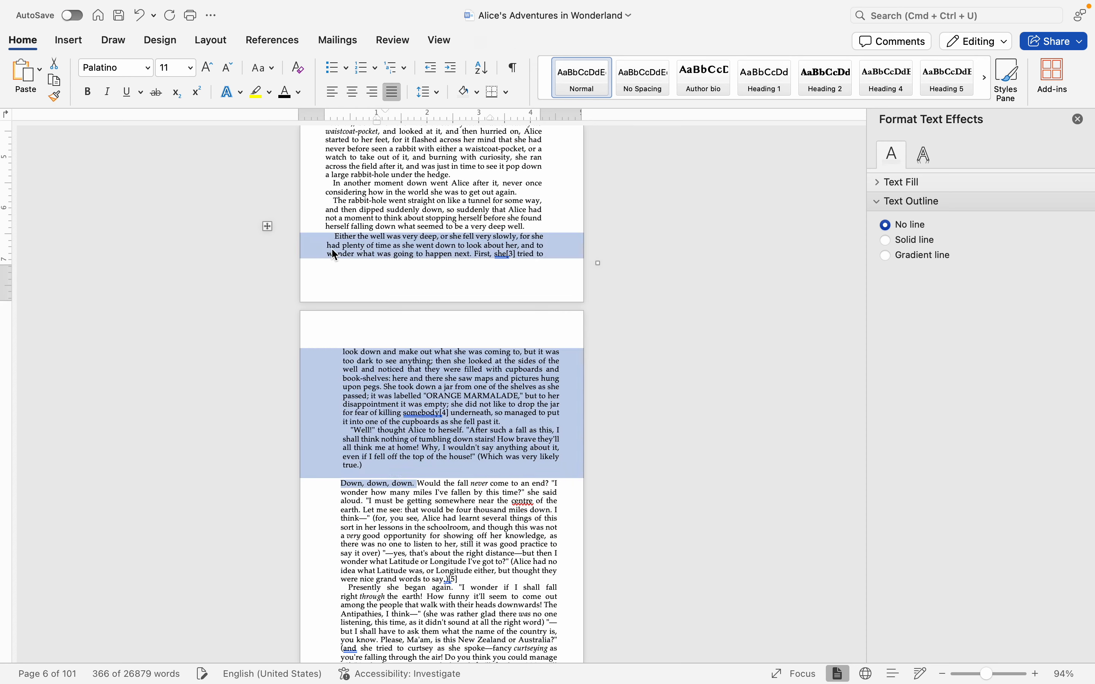
left_click(268, 227)
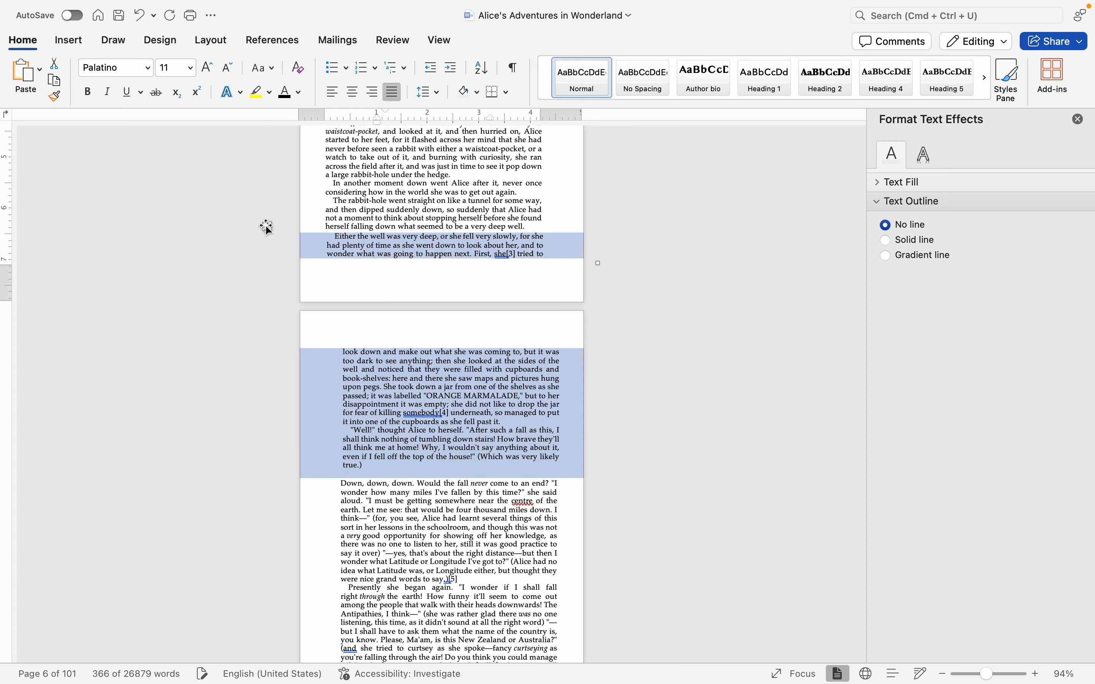
left_click(547, 225)
- Place the insertion point below the "Contents" heading on page 5 and close the Format Text Effects options
scroll(547, 225, "up", 10)
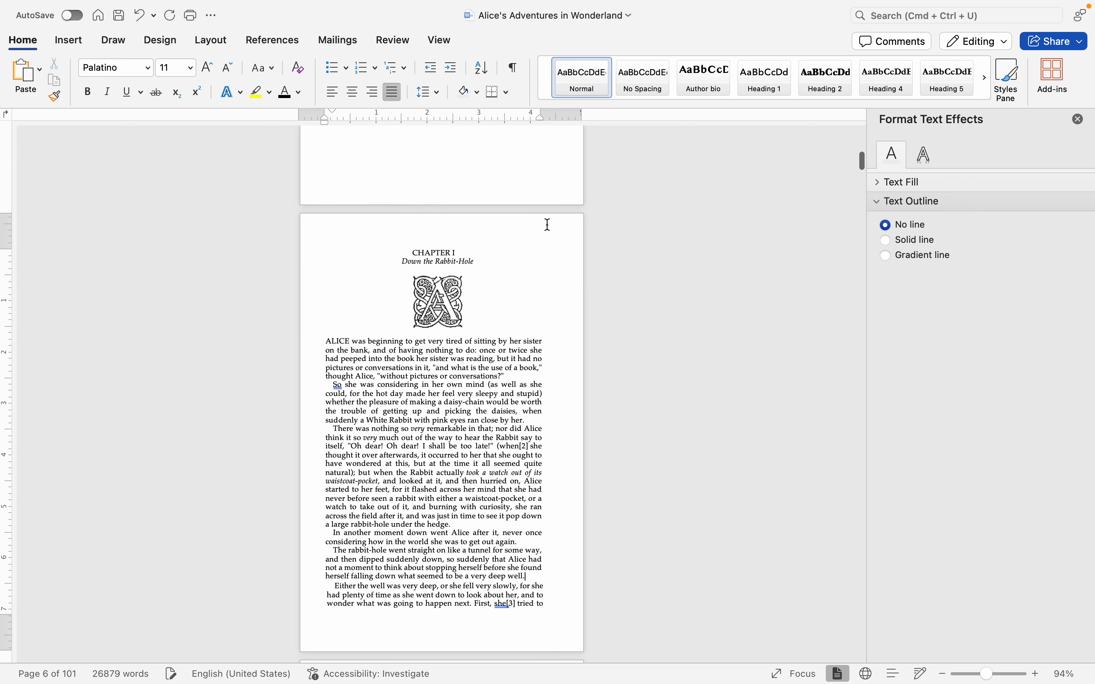
scroll(447, 273, "up", 1)
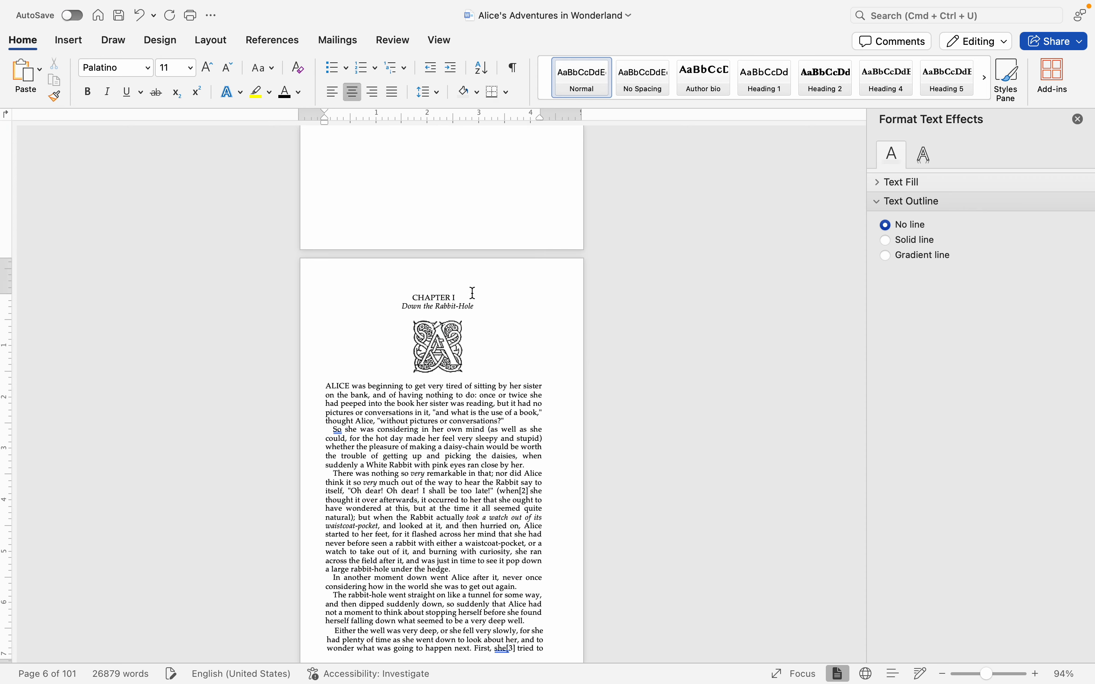
scroll(472, 293, "up", 10)
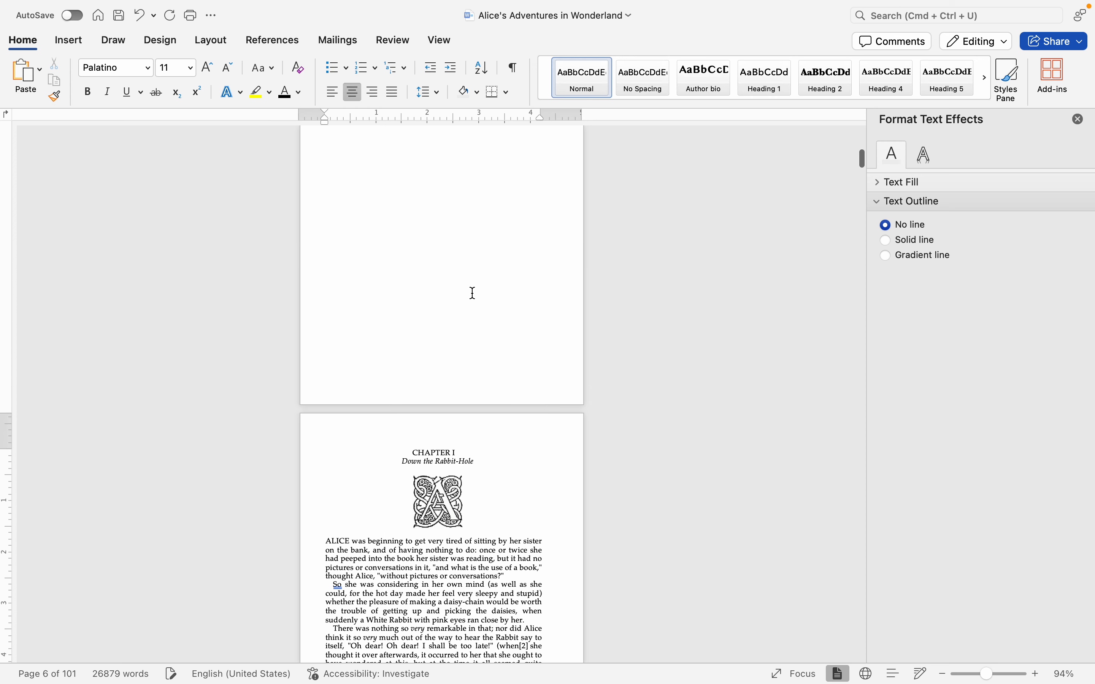
left_click(473, 293)
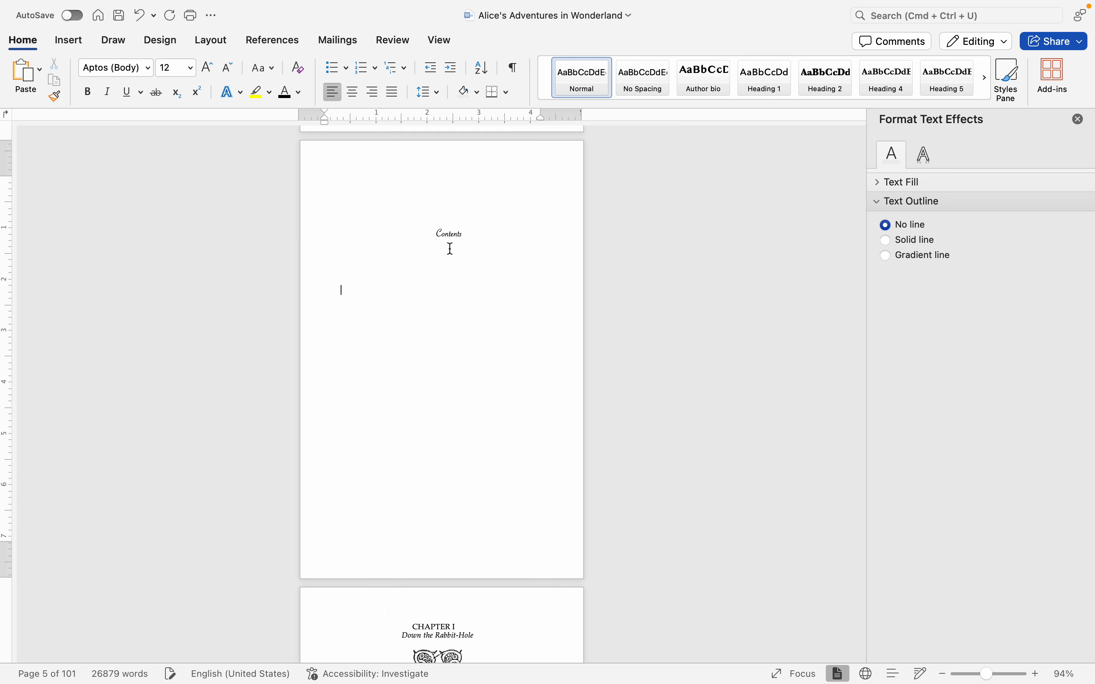
left_click(1079, 119)
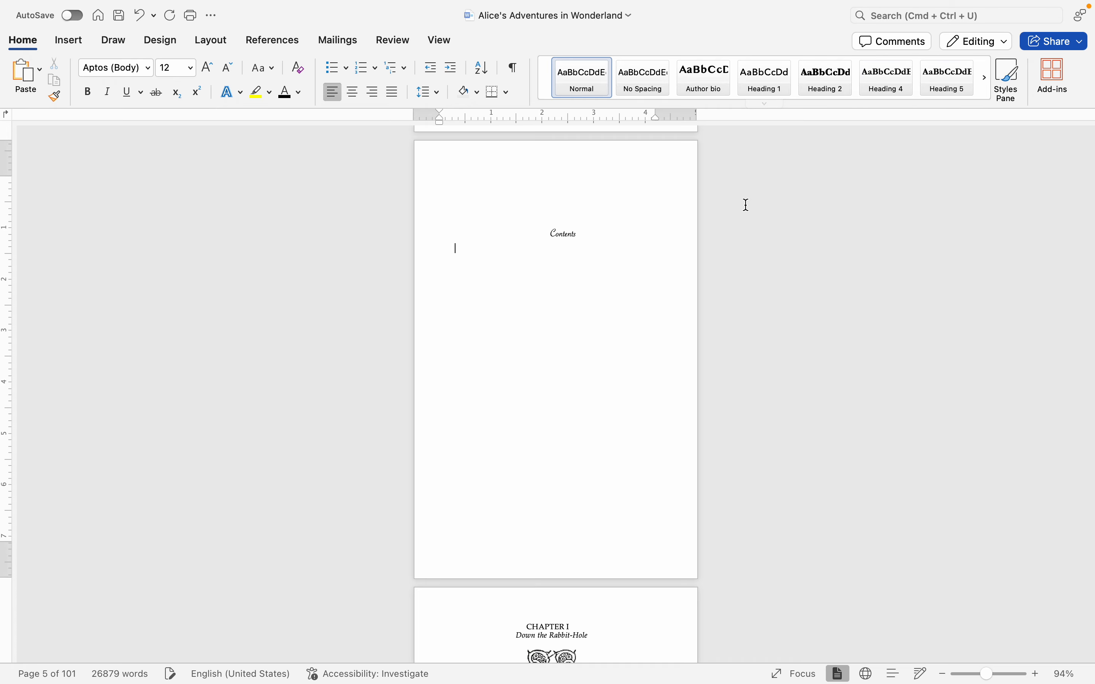
- Modify the Heading 1 style to bold 14 pt Palatino in black with centered alignment
scroll(747, 205, "down", 5)
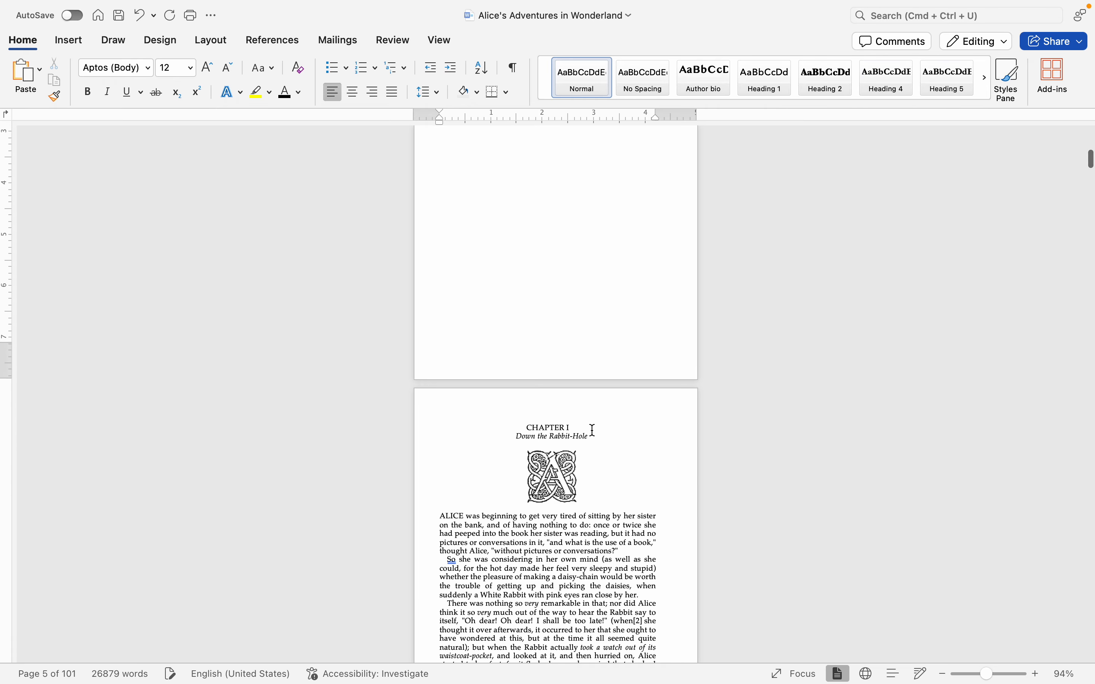
left_click_drag(593, 429, 508, 430)
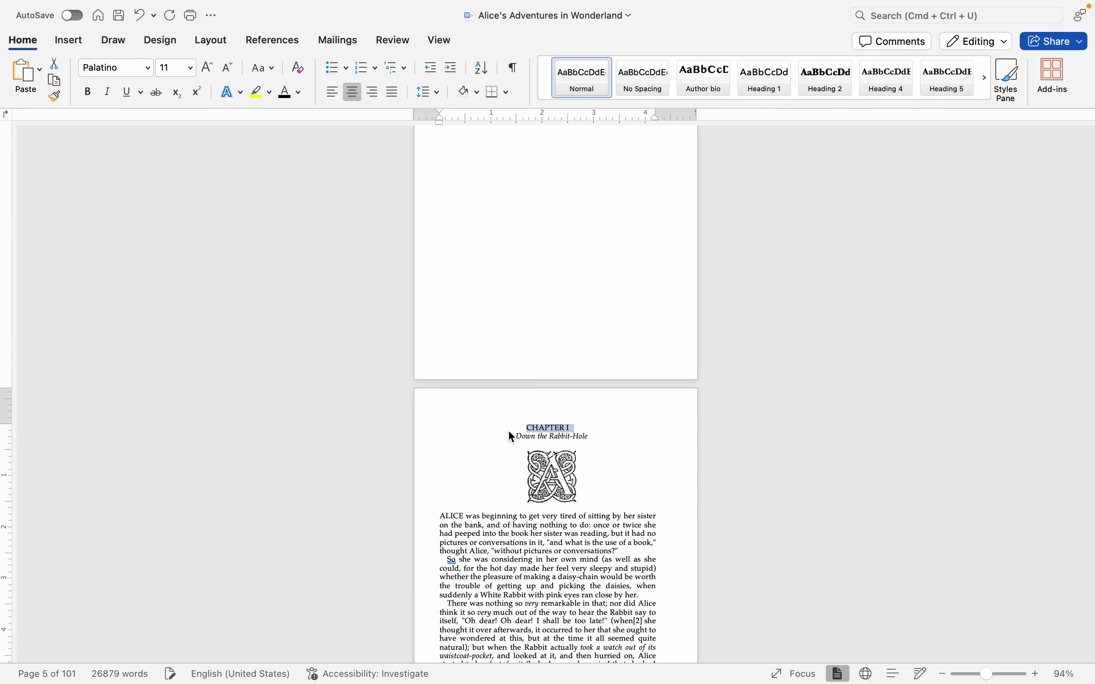
right_click(769, 85)
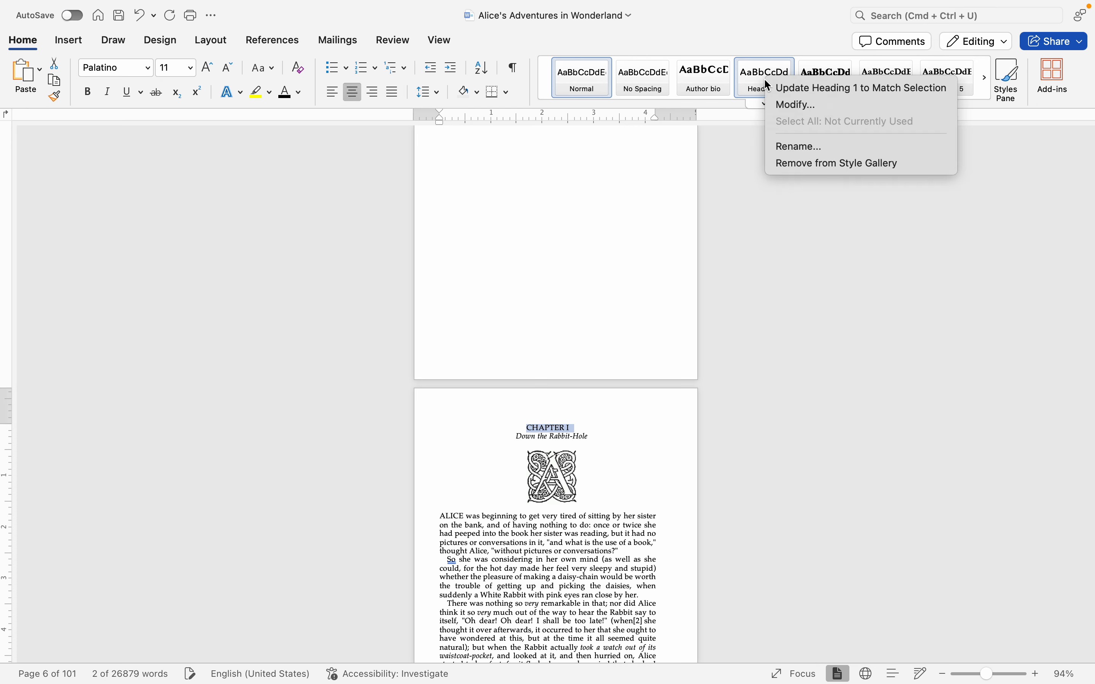
left_click(779, 105)
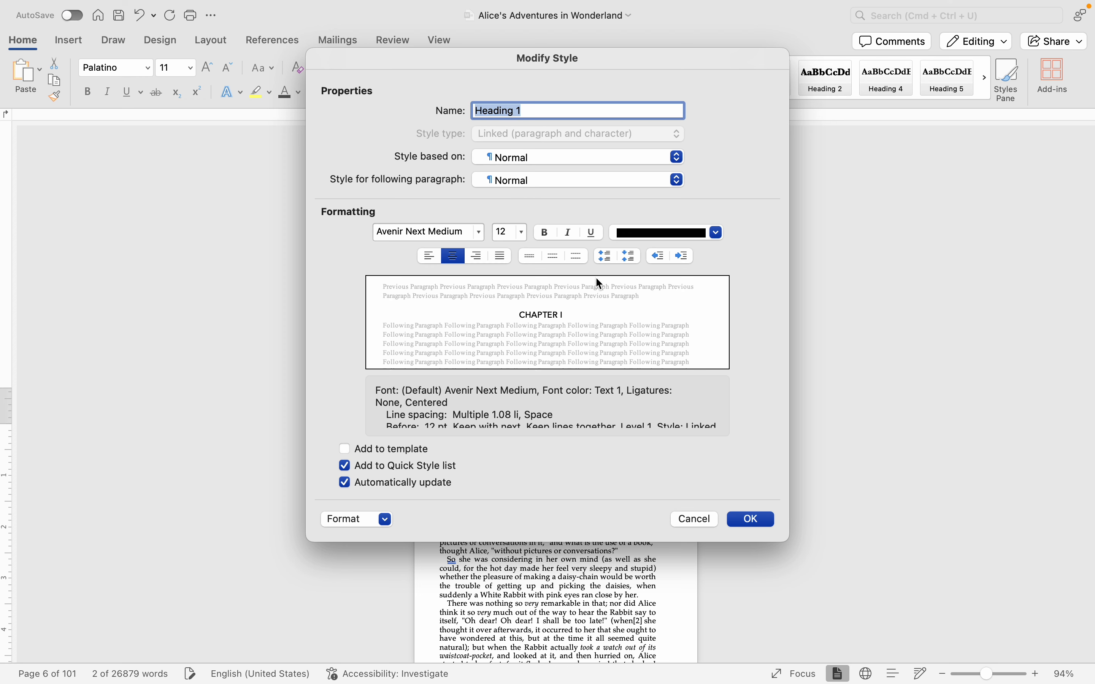
left_click(481, 235)
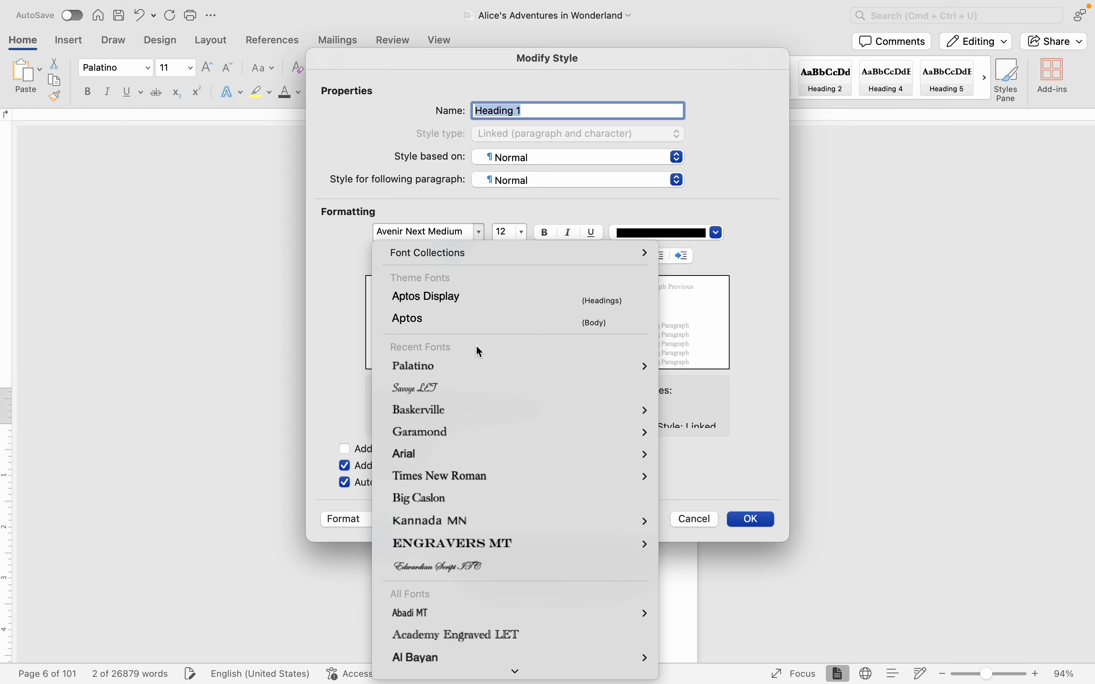
mouse_move(516, 365)
left_click(701, 367)
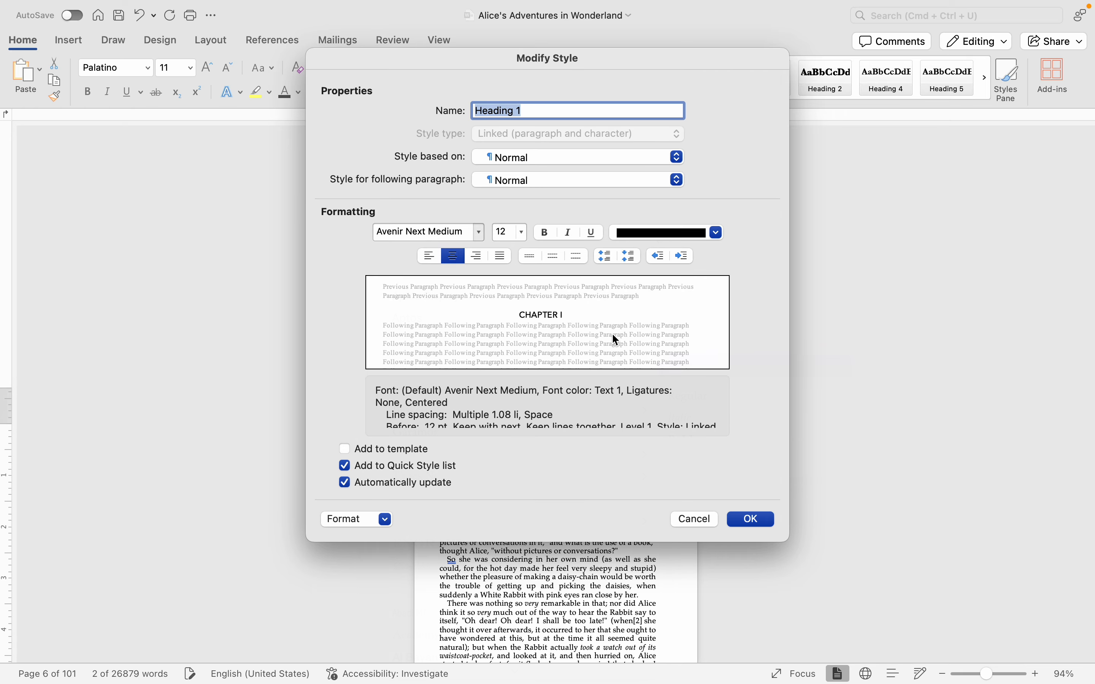
left_click(510, 233)
type("14")
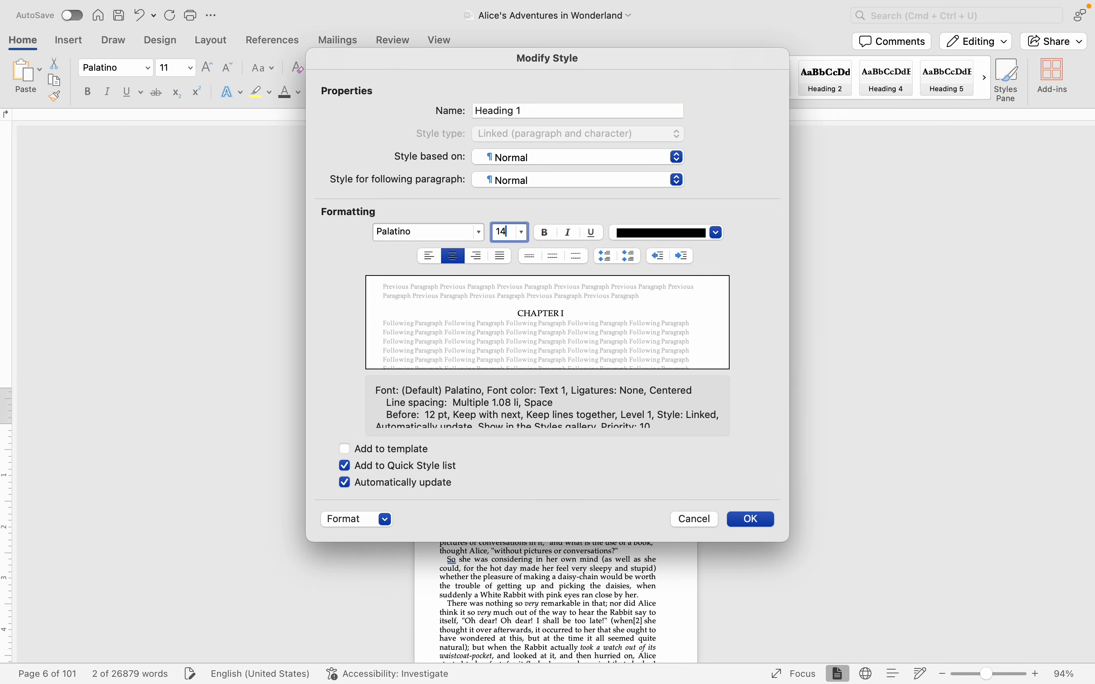
left_click(545, 235)
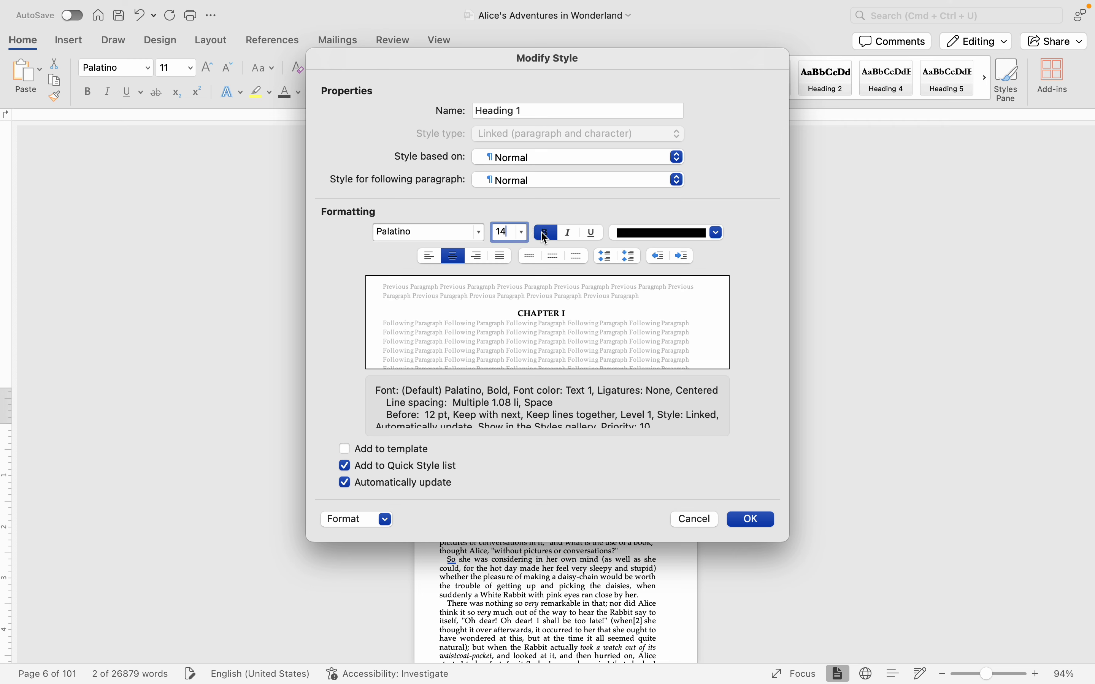
left_click(635, 233)
left_click(638, 301)
left_click(429, 256)
left_click(454, 256)
- Add the style to the template, rename it with a name beginning "Chapter Headings," and save the style changes
left_click(345, 449)
left_click(361, 520)
left_click(362, 520)
left_click_drag(537, 110, 410, 116)
type("Chapter Headings,")
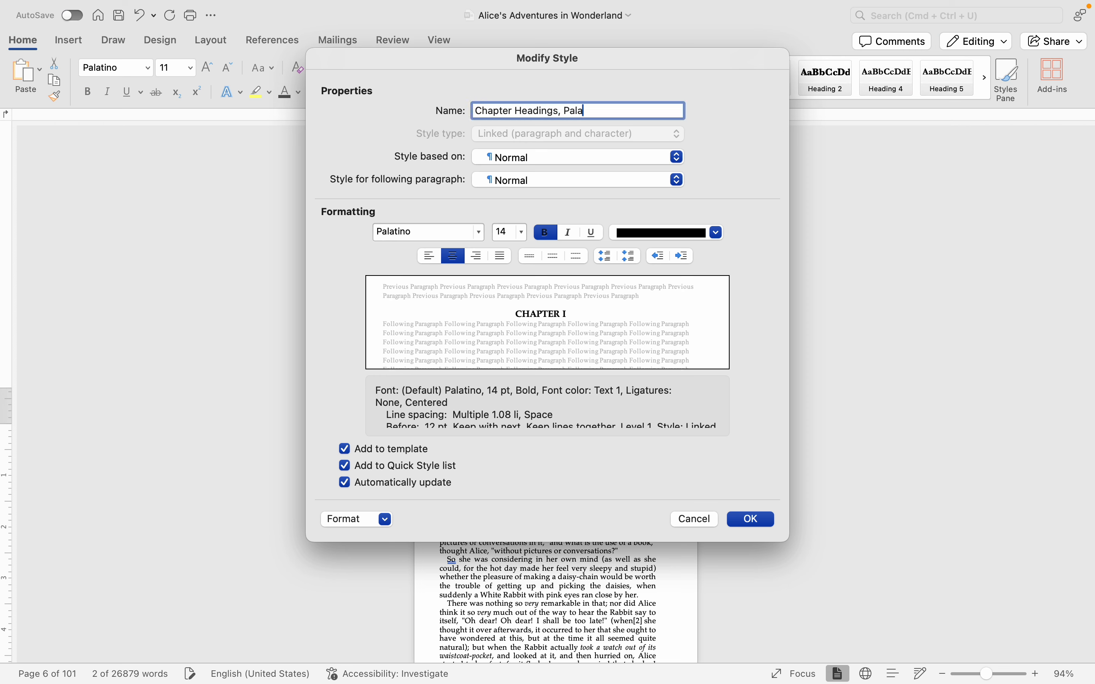
left_click(751, 519)
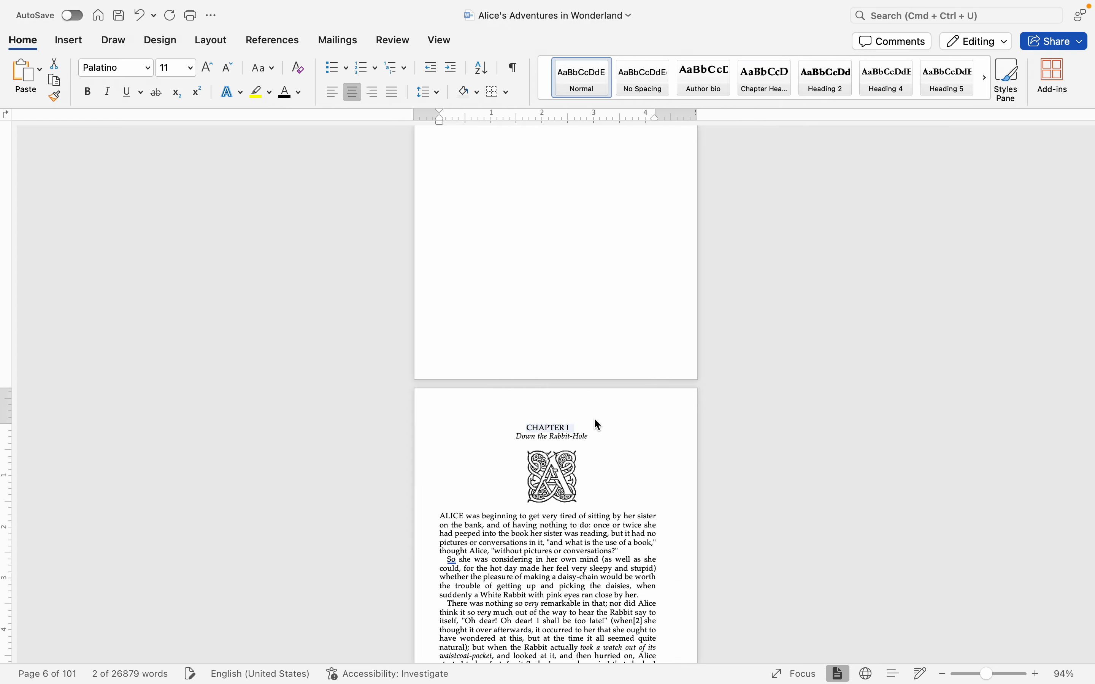
- Apply the renamed chapter heading style to the "CHAPTER I" line
left_click(579, 431)
left_click_drag(579, 428, 496, 433)
left_click(756, 77)
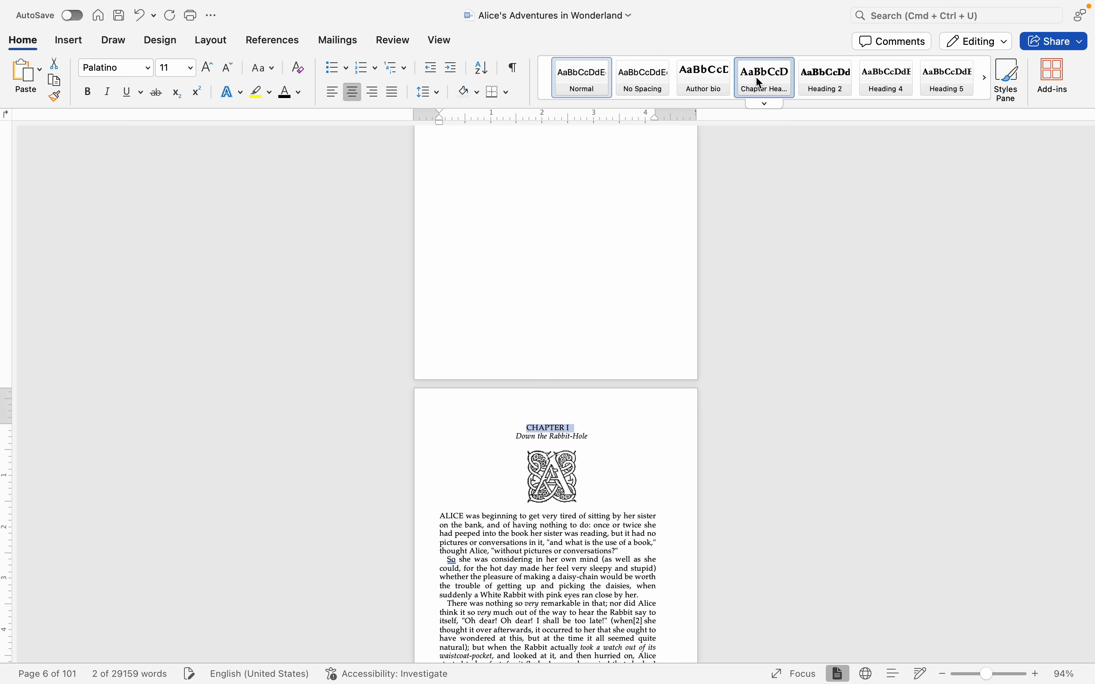
- Apply the chapter heading style to the "CHAPTER II" line above "Pool of Tears"
scroll(634, 372, "down", 15)
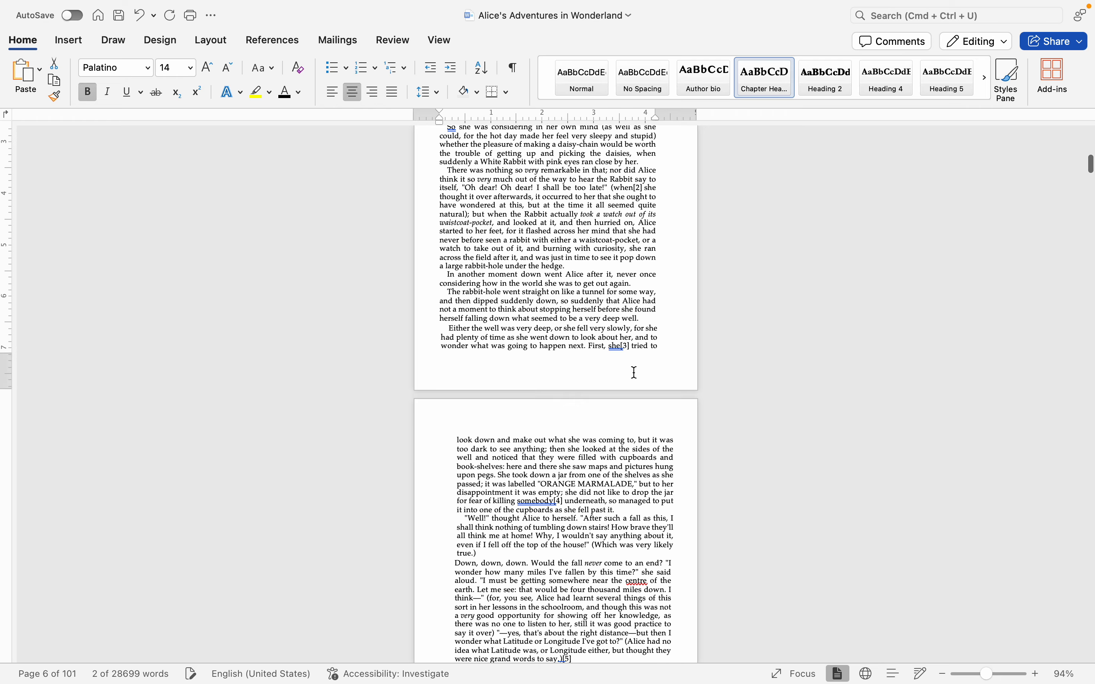
scroll(635, 372, "down", 20)
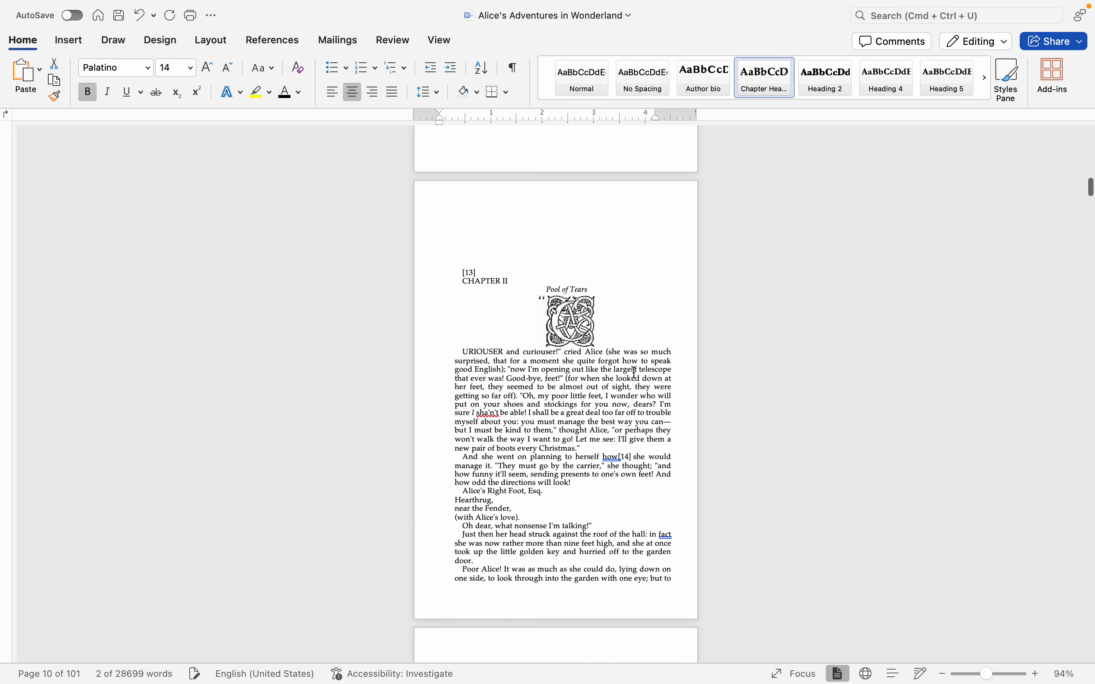
left_click_drag(516, 284, 443, 281)
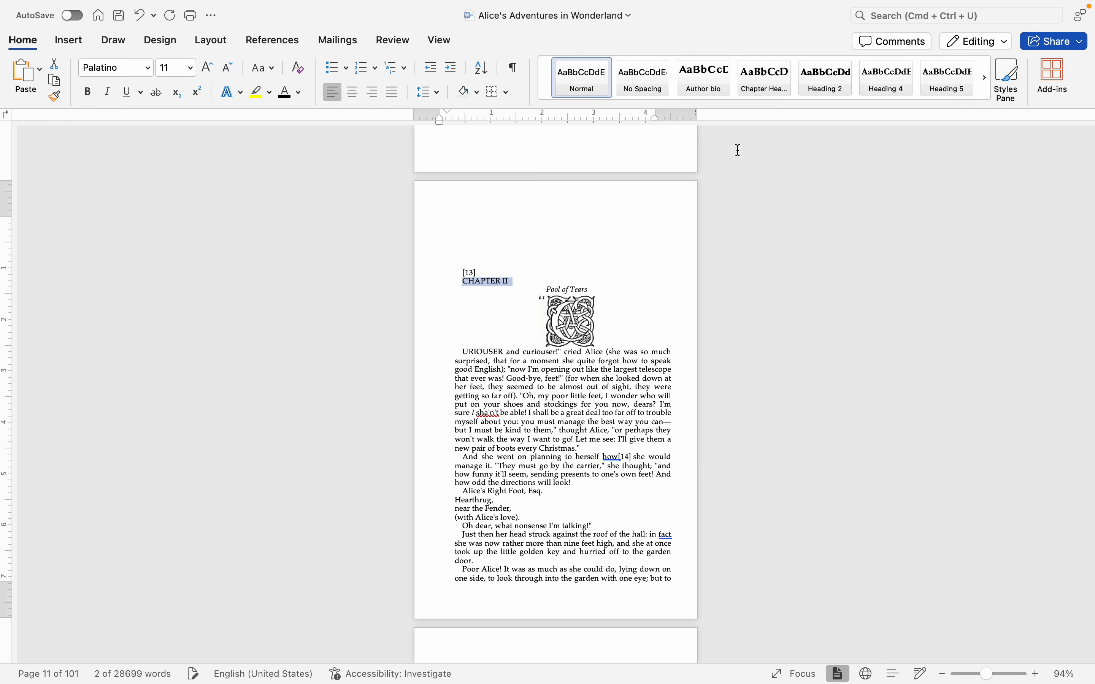
left_click(760, 88)
- Delete the stray "[13]" page marker above the "CHAPTER II" heading
left_click(473, 273)
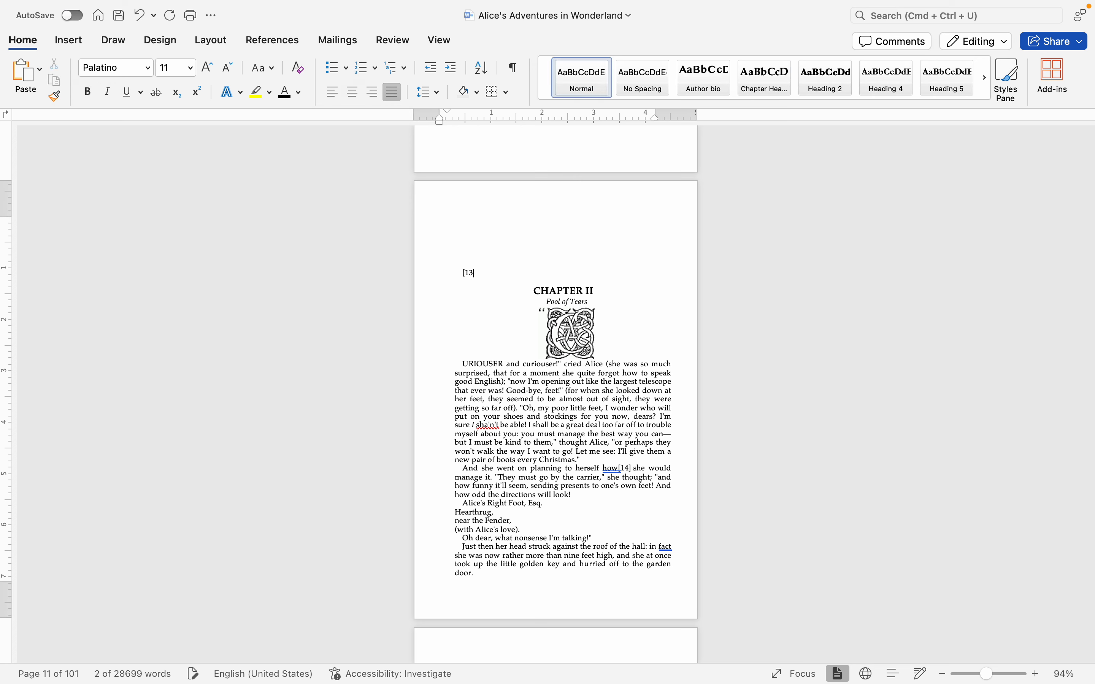
key("BackSpace")
key("BackSpace")
key("BackSpace")
key("BackSpace")
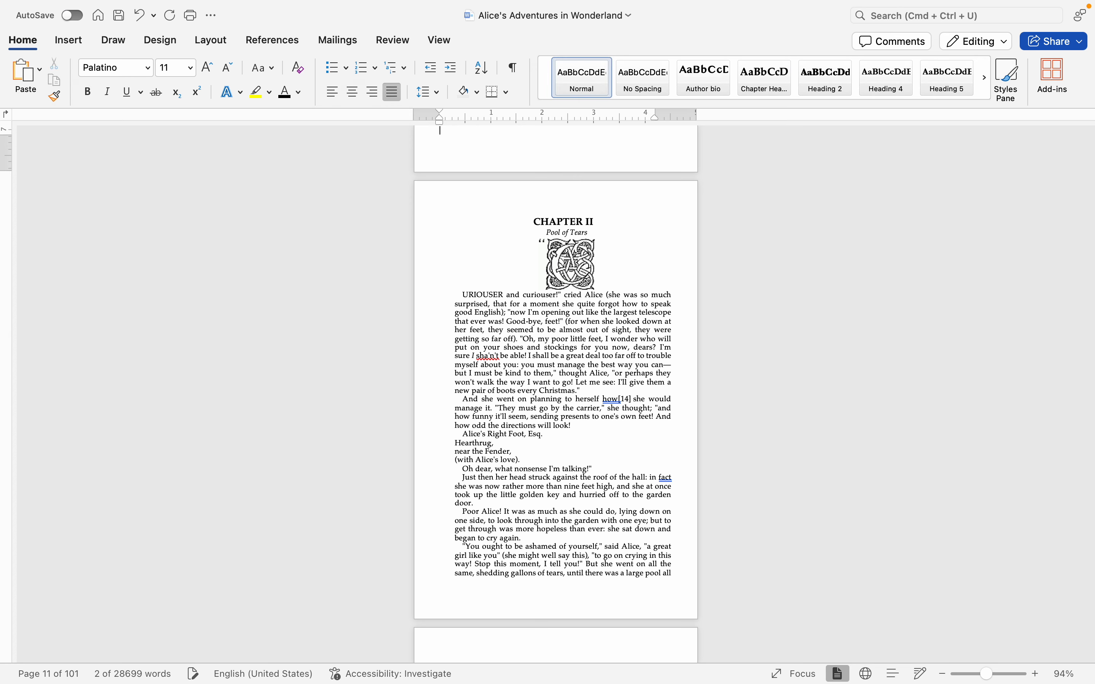
- Insert three empty lines between the Chapter II ornamental initial and the opening paragraph
left_click(642, 305)
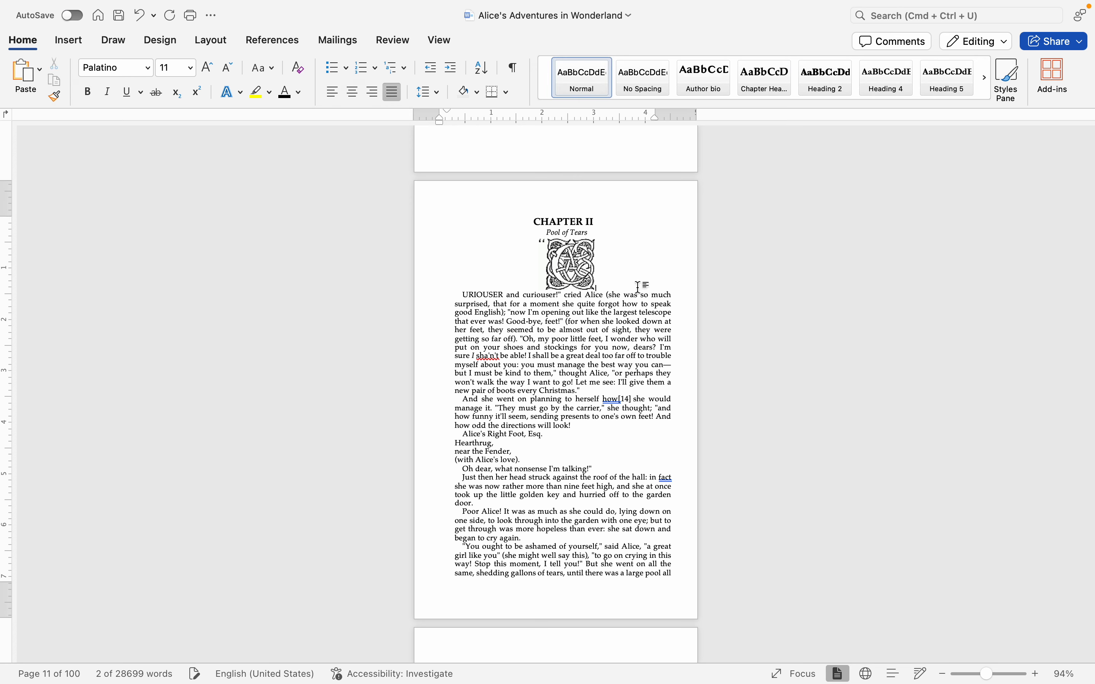
left_click(638, 287)
key("Return")
key("Return")
key("Return")
- Set the text wrapping of the Chapter II ornamental initial to Tight
left_click_drag(588, 256, 576, 264)
right_click(579, 269)
left_click(563, 263)
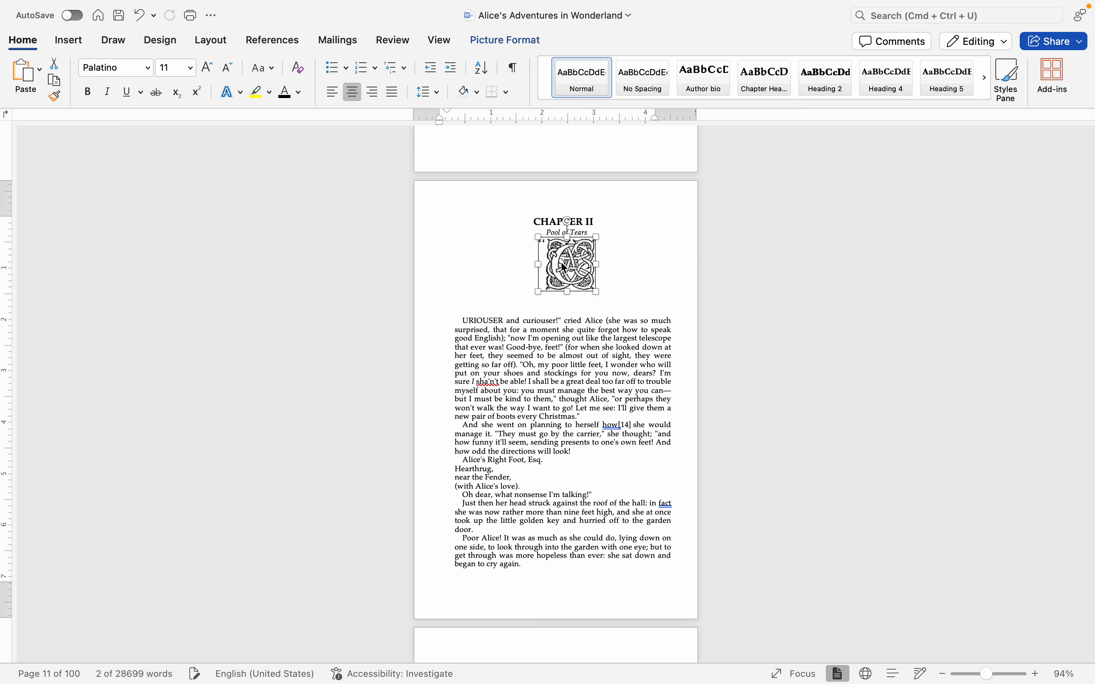
left_click(643, 274)
right_click(588, 270)
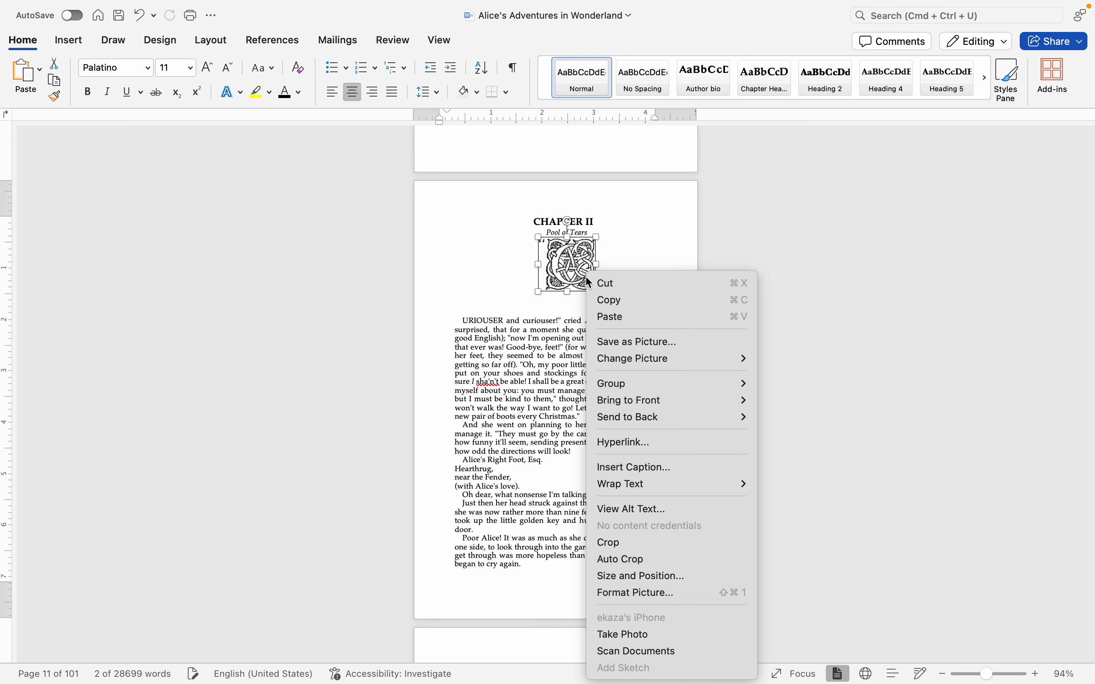
mouse_move(654, 483)
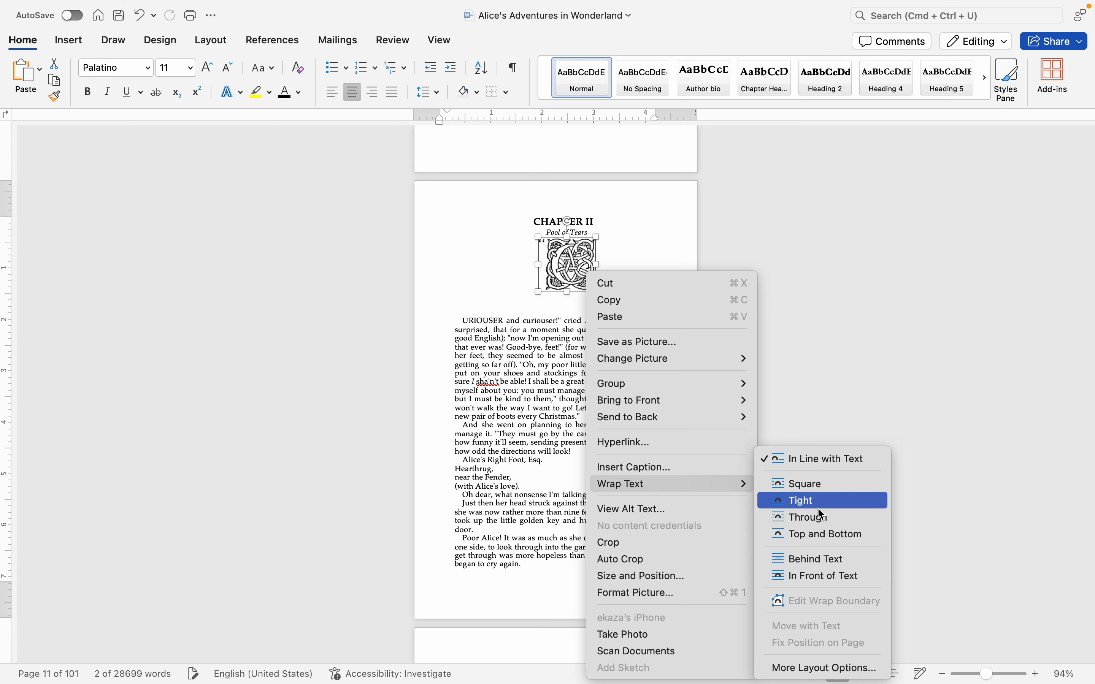
left_click(810, 501)
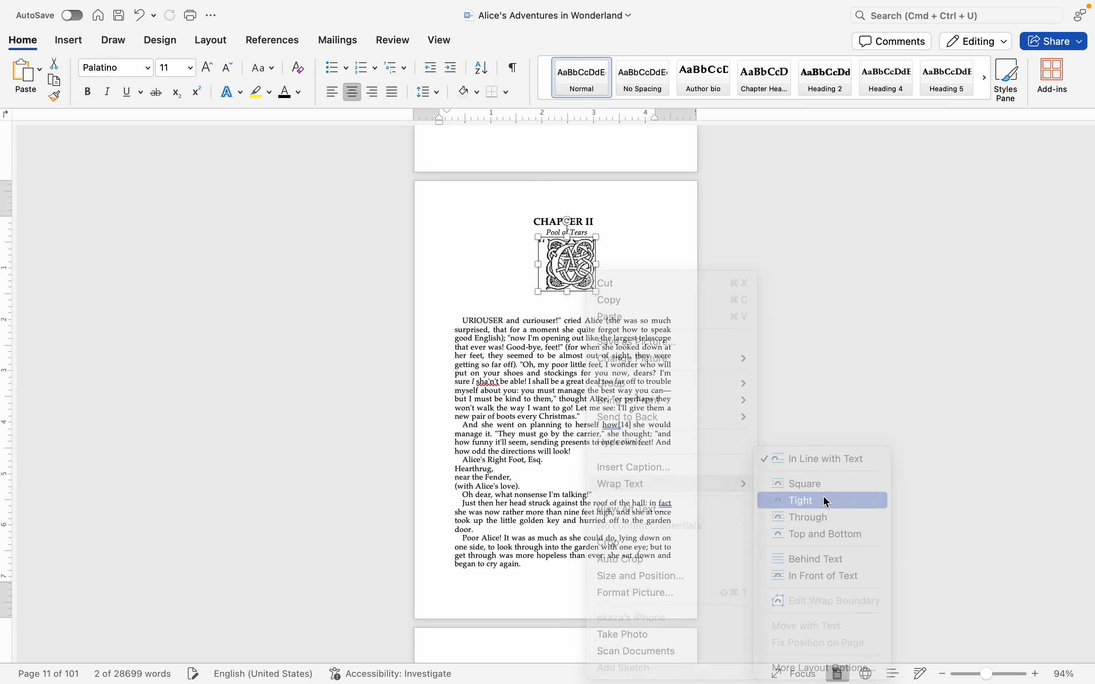
left_click(617, 273)
left_click(617, 261)
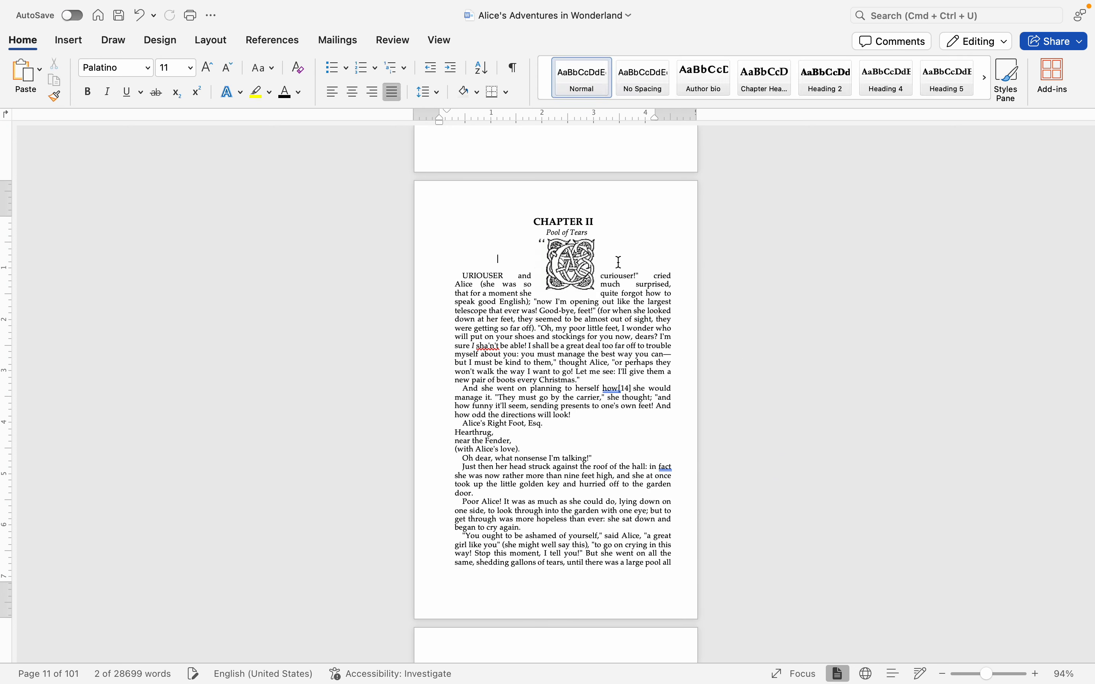
- Add empty lines so the Chapter II text starts below the ornamental initial, and move the initial slightly down from the subtitle
key("Return")
key("Return")
key("Return")
key("Return")
key("Return")
key("Return")
key("Return")
key("Return")
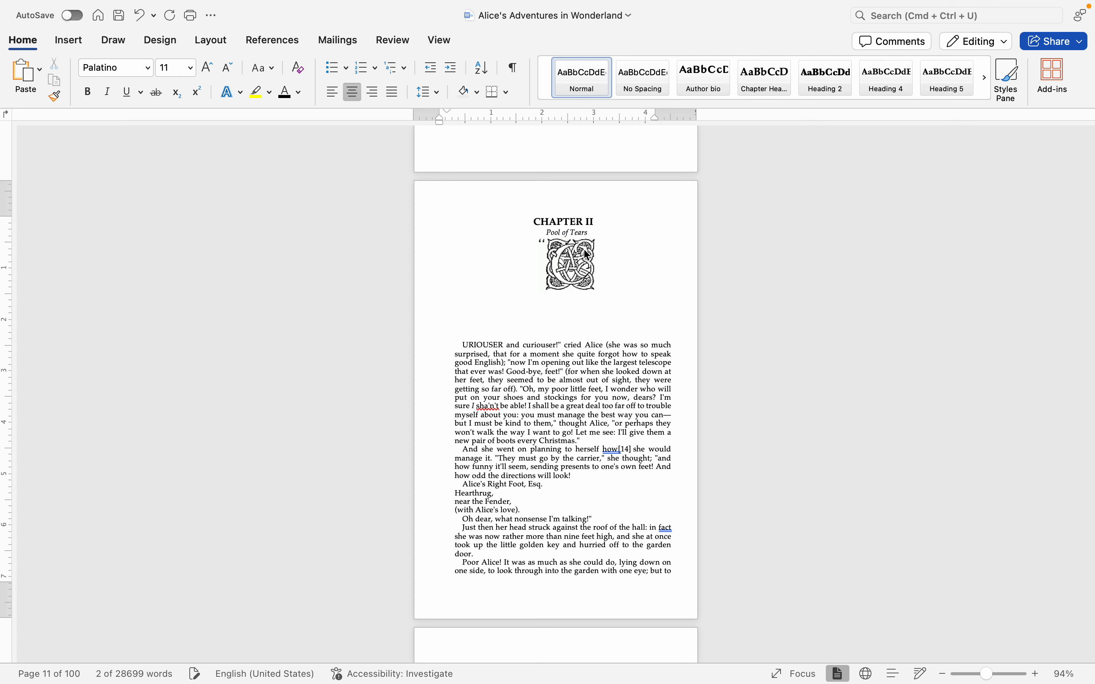
left_click_drag(583, 258, 579, 287)
left_click(493, 285)
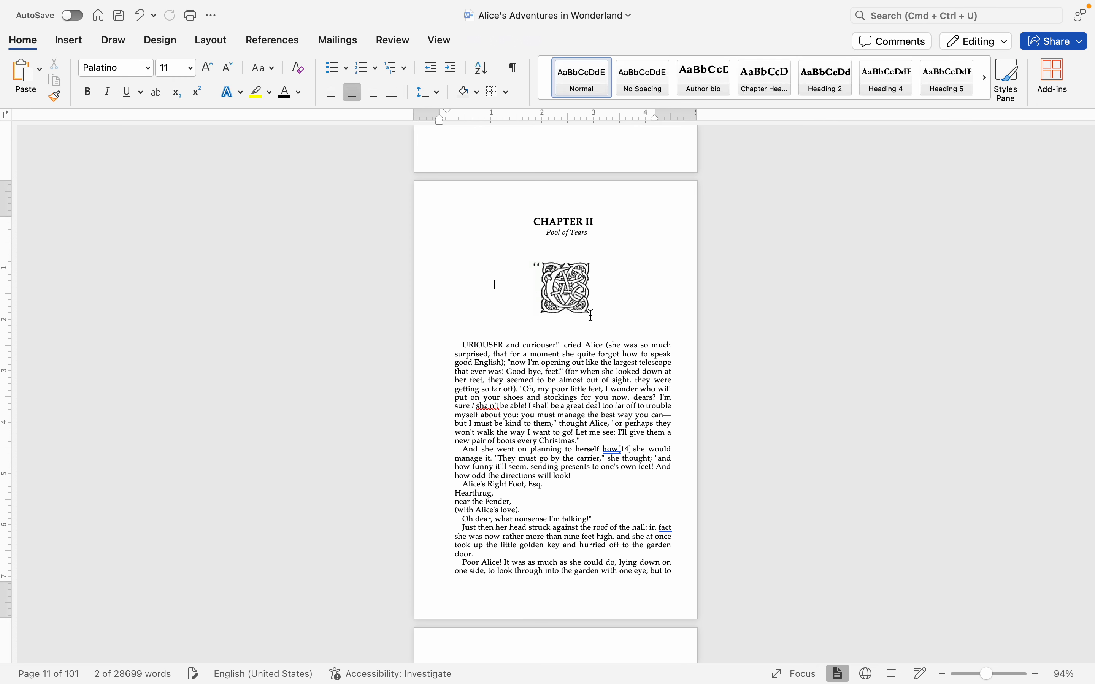
scroll(591, 315, "down", 15)
scroll(590, 316, "down", 1)
left_click(580, 431)
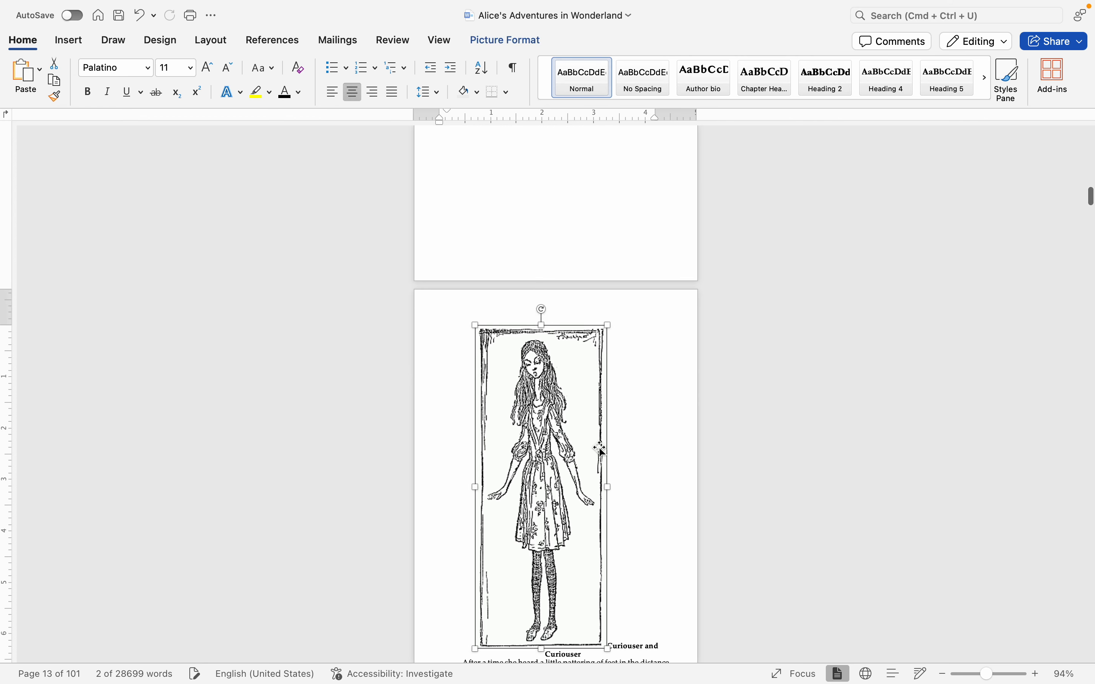
left_click(639, 502)
key("Return")
key("super+z")
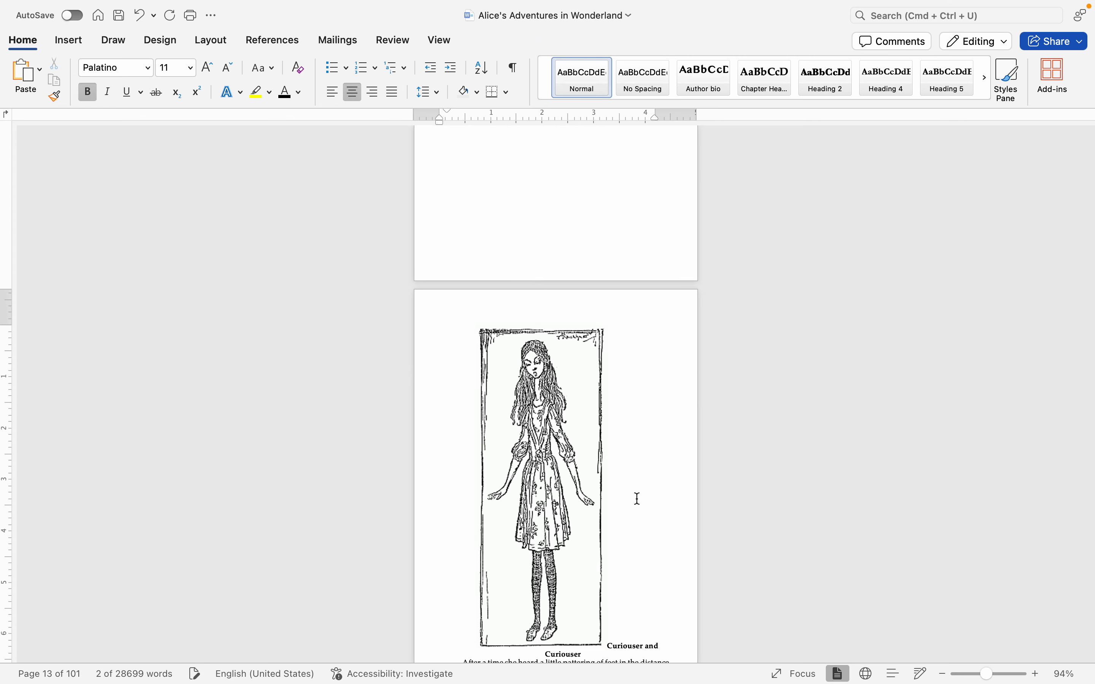
- Break the line before "Curiouser and Curiouser" so the caption sits on its own line under the picture of the girl
scroll(652, 500, "down", 4)
left_click(606, 506)
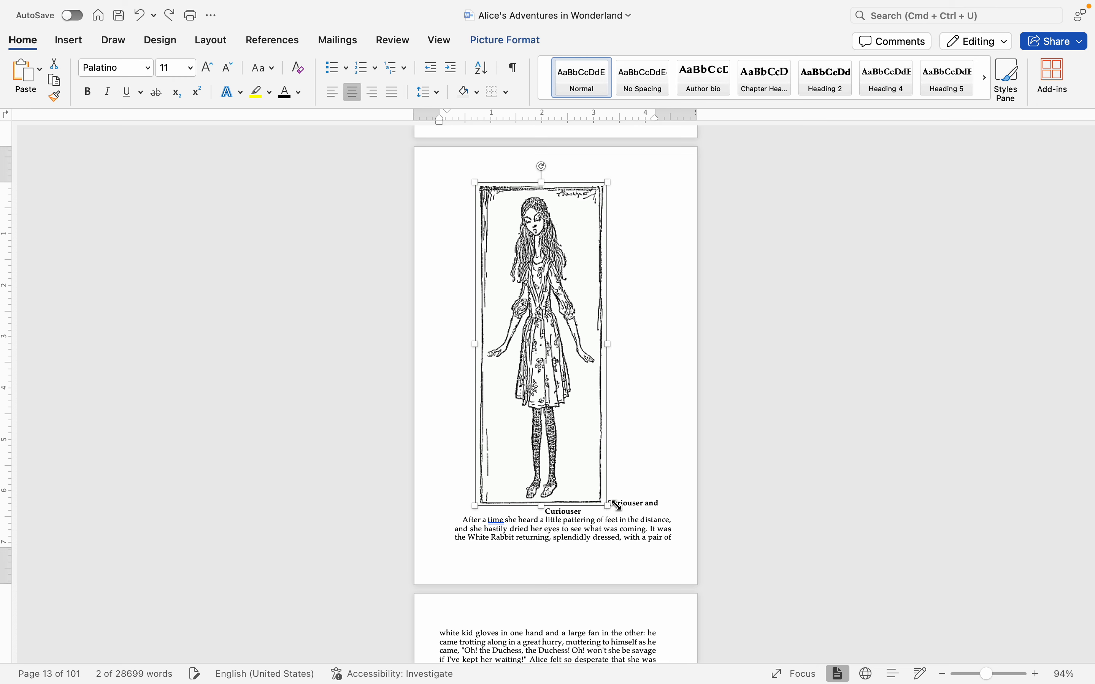
left_click(619, 504)
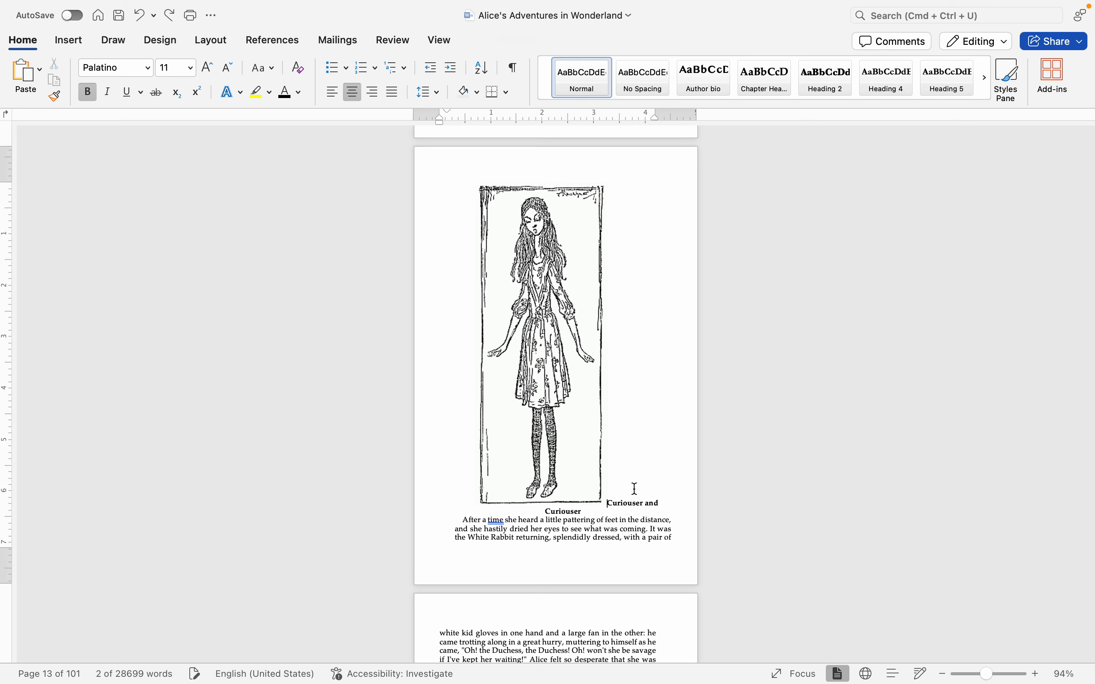
key("Return")
- Insert two empty lines after the "Curiouser and Curiouser" caption to separate it from the body text
left_click(639, 509)
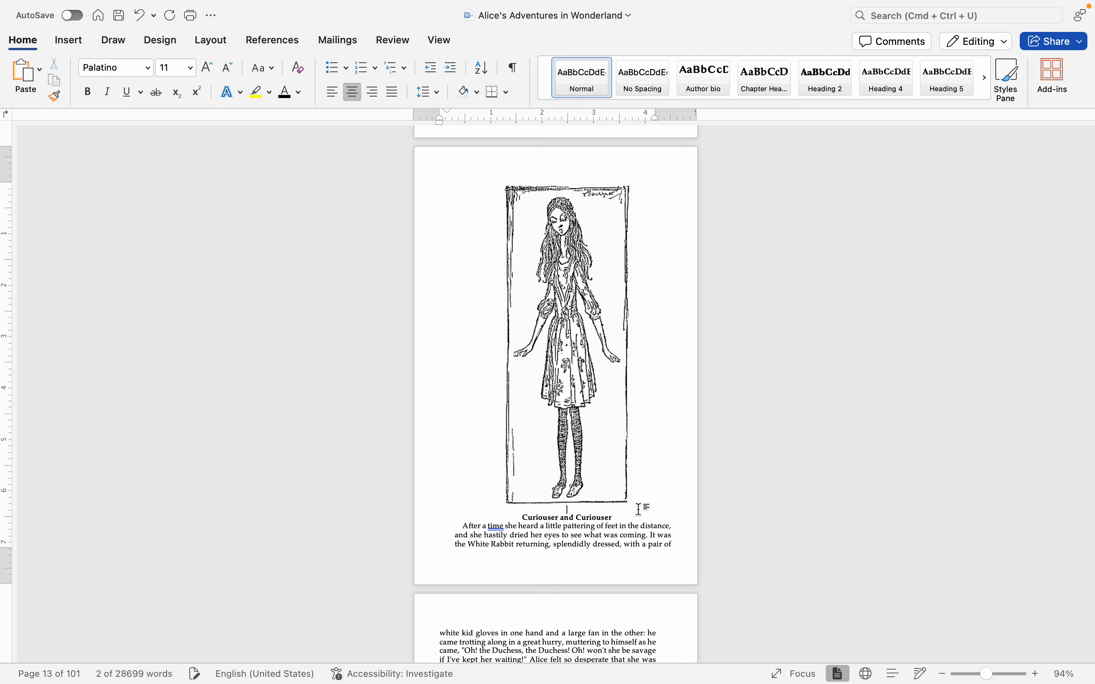
key("super+b")
key("super+b")
left_click(639, 517)
key("Return")
key("Return")
- Insert empty lines before the "The Pool of Tears" caption beside the color illustration to push it down past the picture
scroll(640, 517, "down", 20)
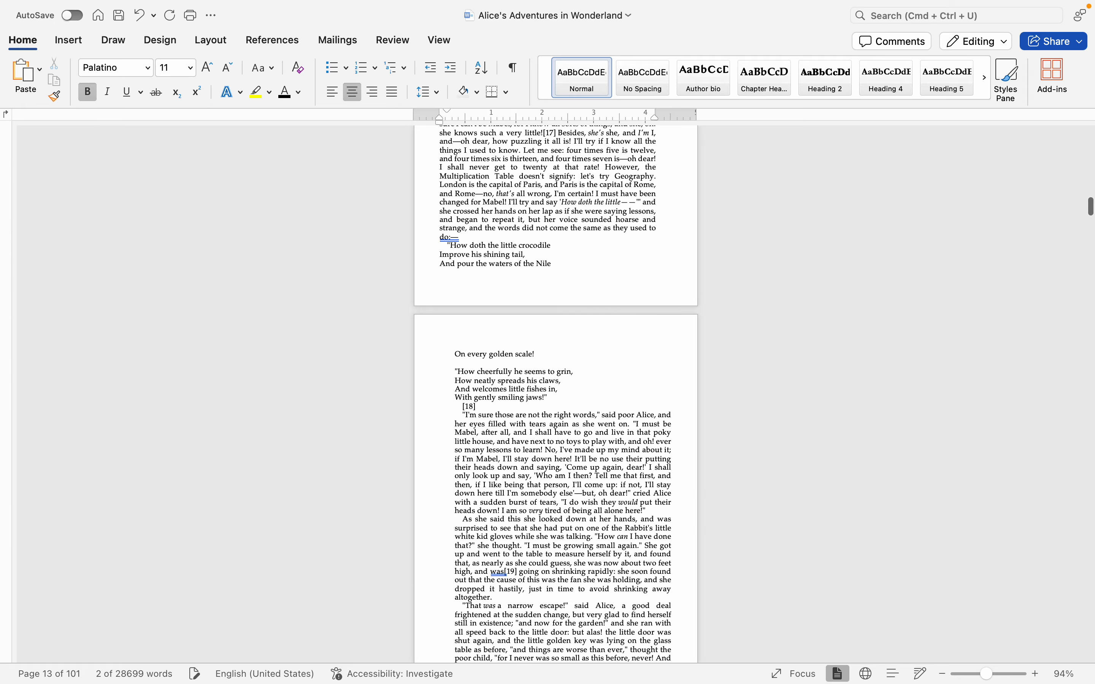
scroll(480, 318, "down", 15)
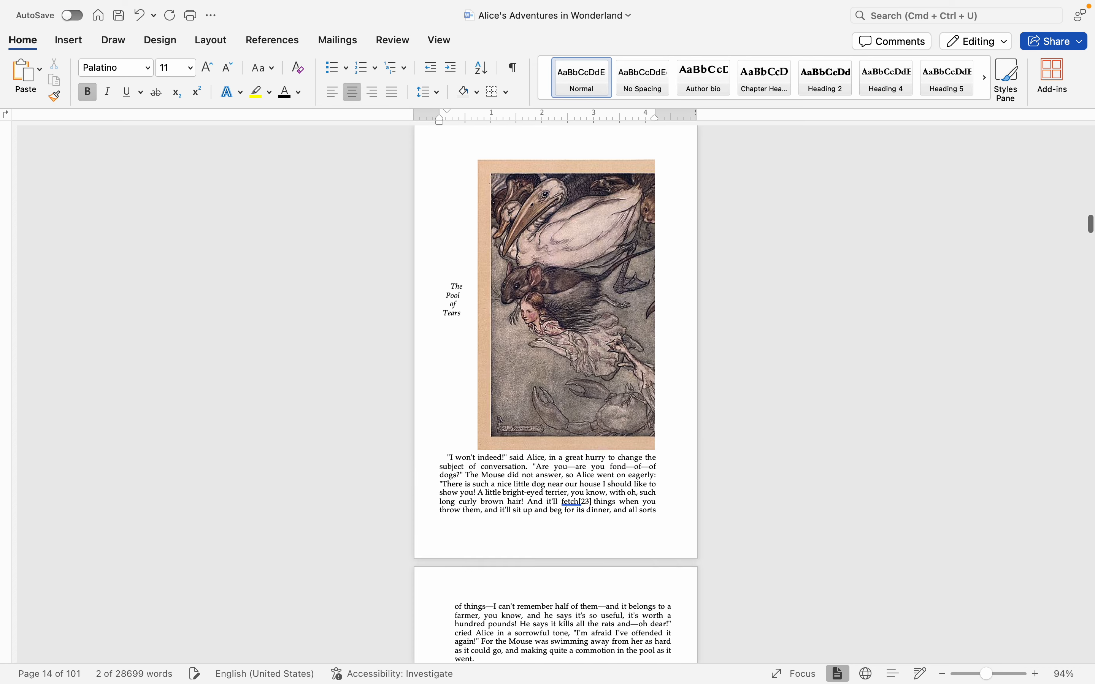
scroll(459, 226, "down", 5)
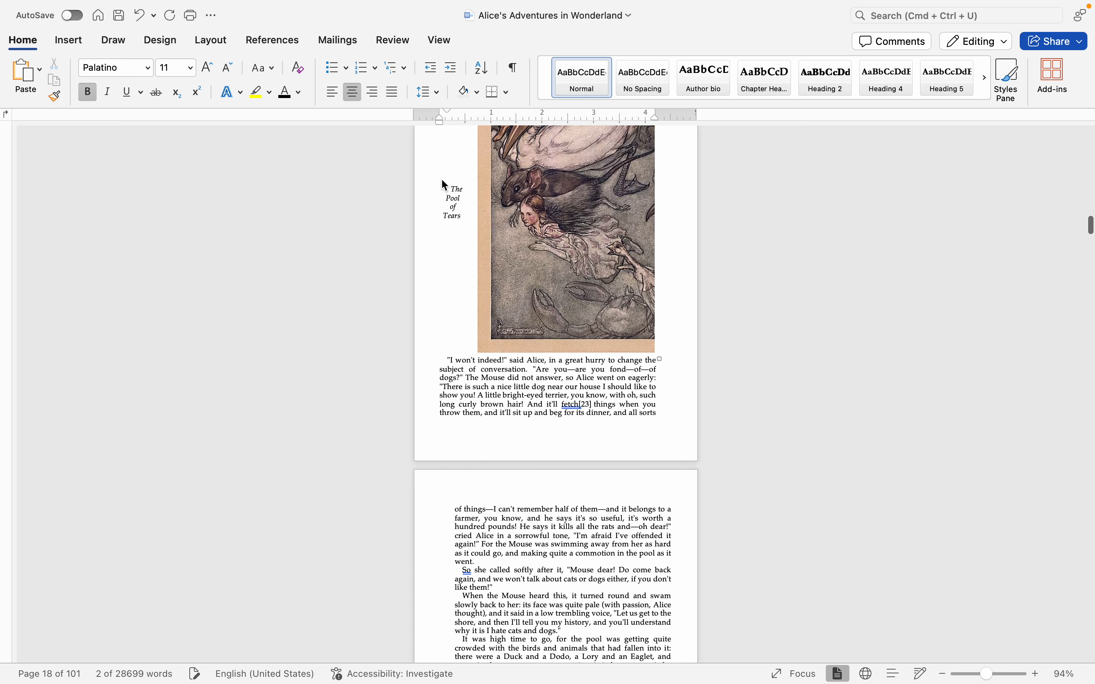
left_click(443, 188)
key("Return")
key("Return")
key("Return")
key("Return")
key("Return")
key("Return")
key("Return")
key("Return")
key("Return")
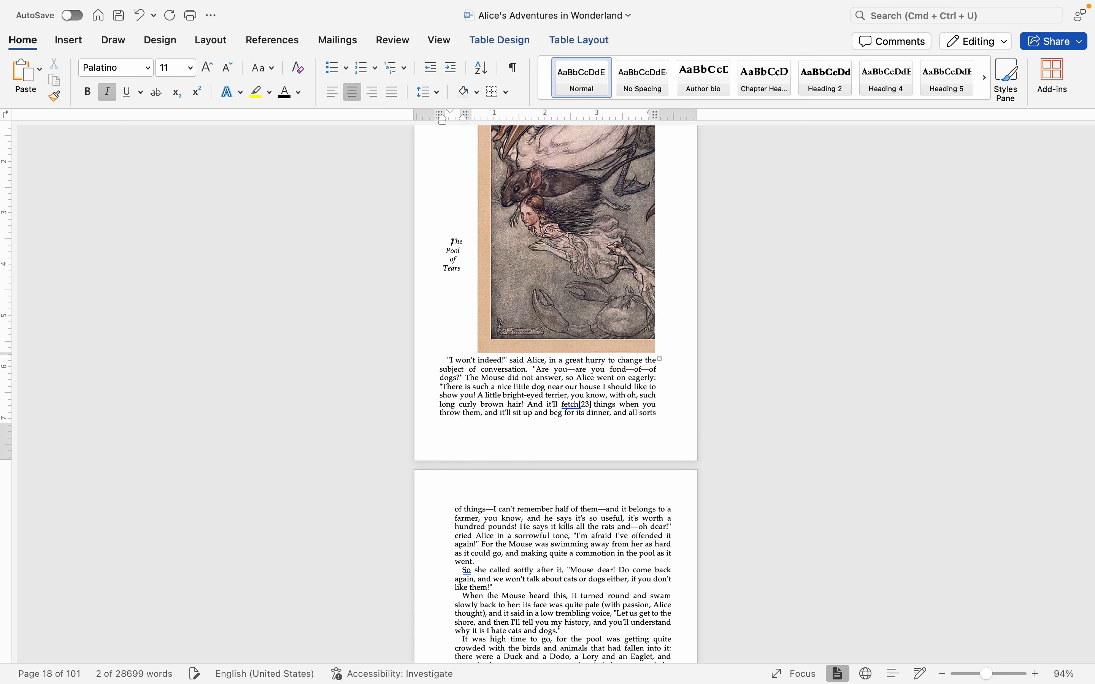
key("Return")
key("Return")
key("Return")
key("Return")
key("Return")
key("Return")
key("Return")
key("Return")
key("Return")
key("Return")
key("Return")
key("Return")
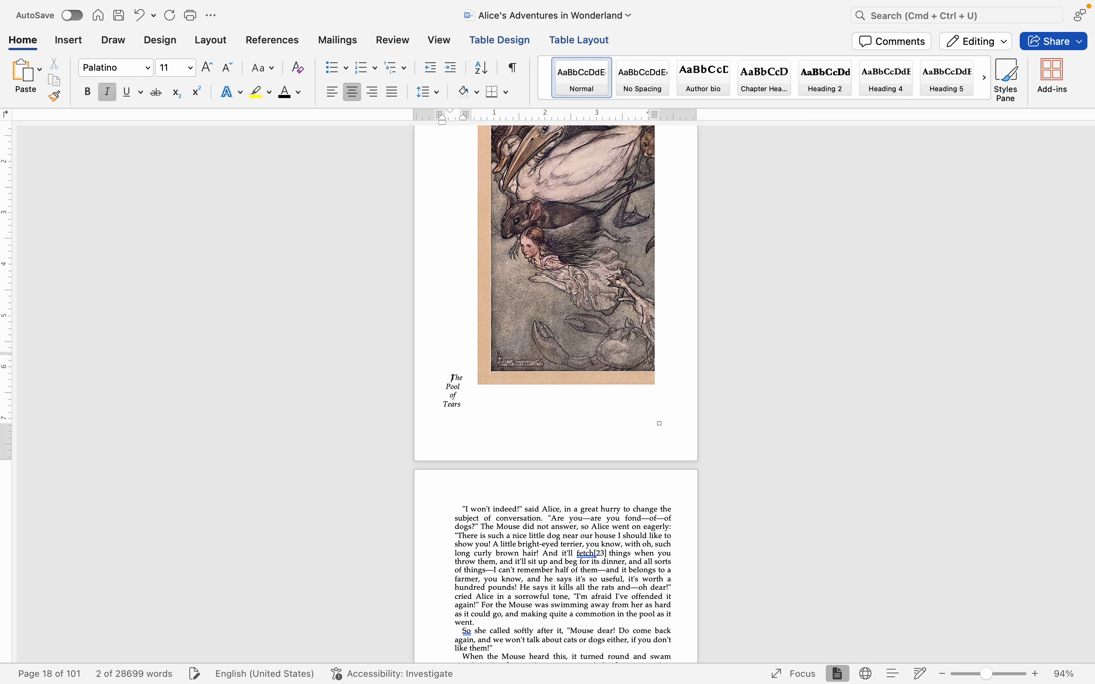
key("Return")
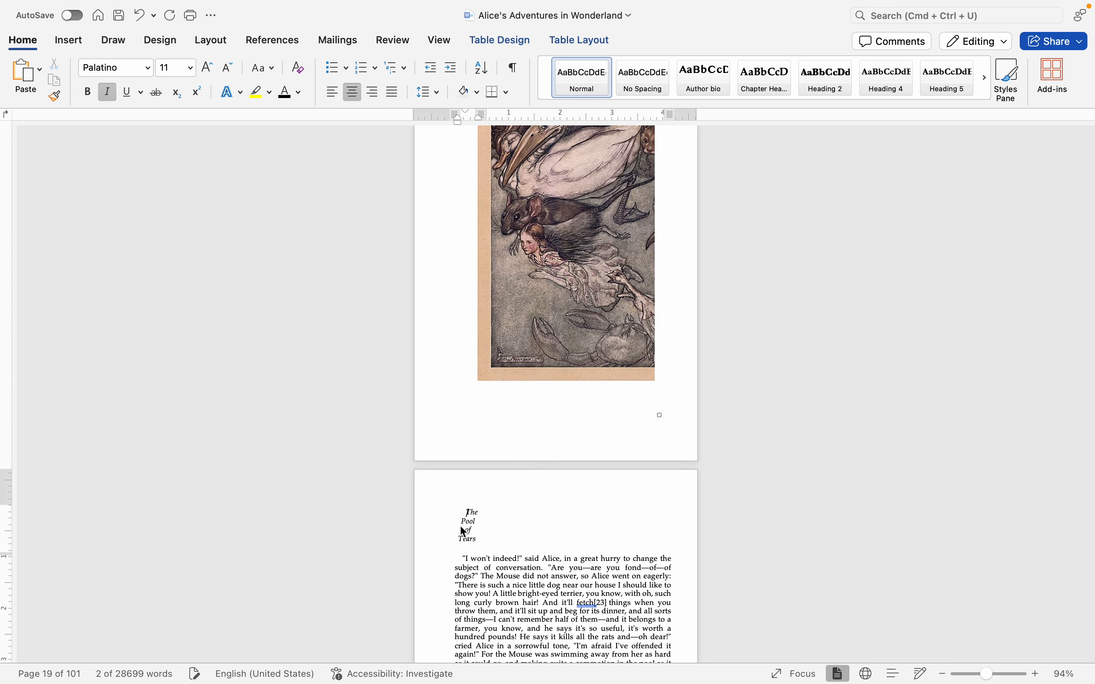
- Try left-aligning the "The Pool of Tears" caption and changing its indent on the ruler
triple_click(476, 539)
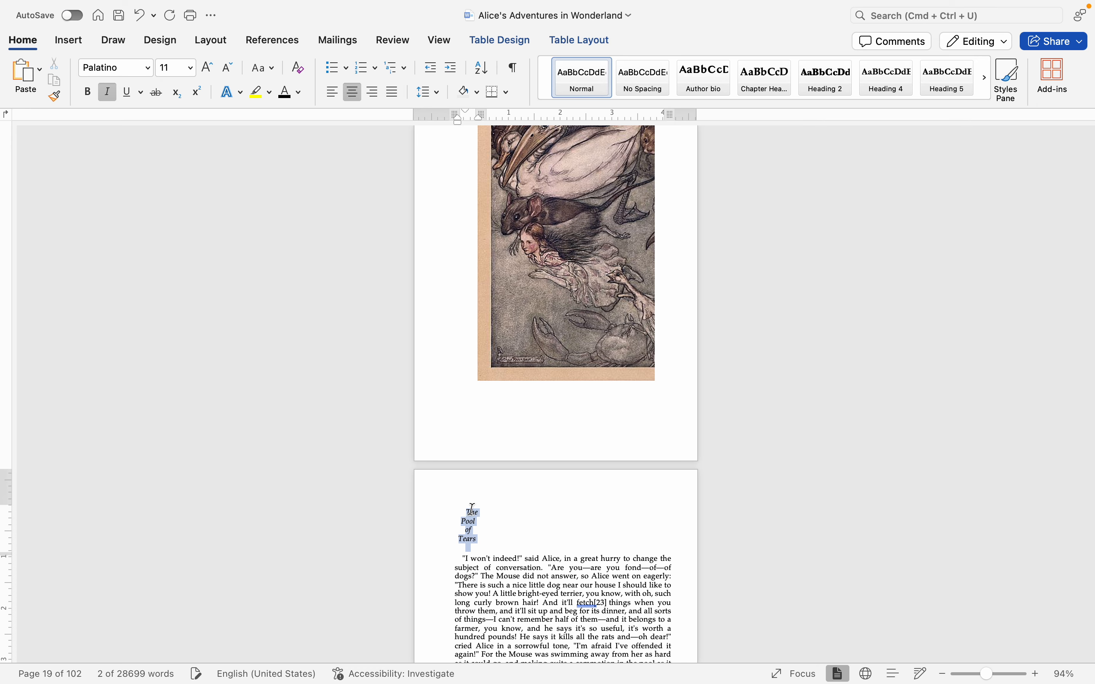
left_click(352, 95)
left_click(347, 94)
left_click(347, 94)
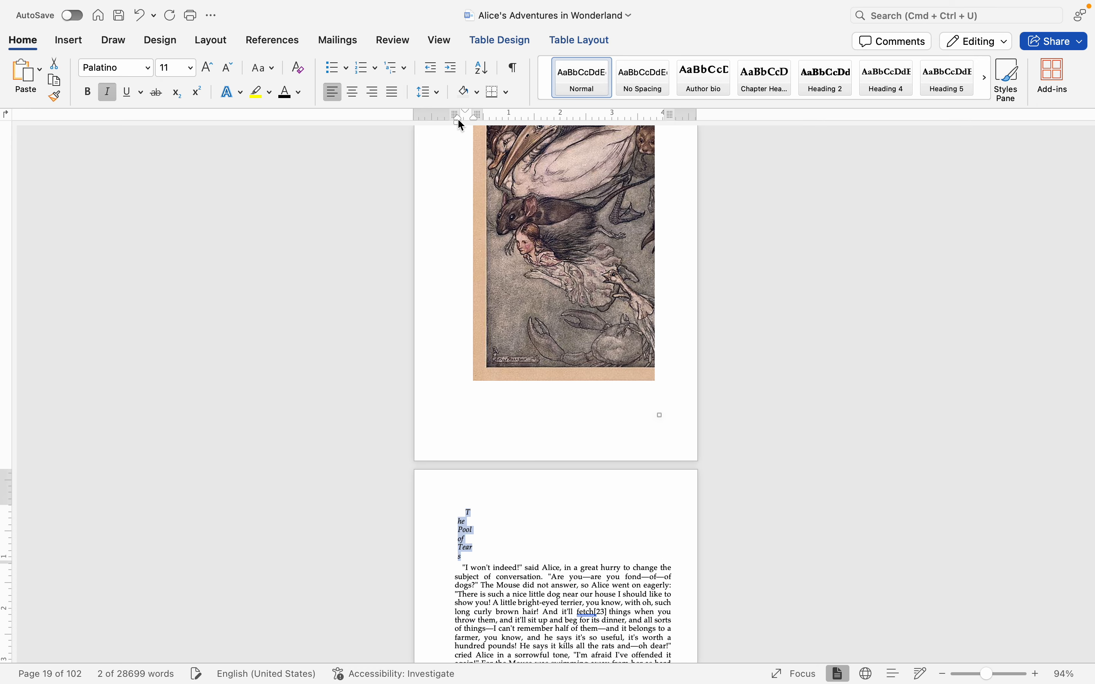
left_click_drag(476, 117, 494, 117)
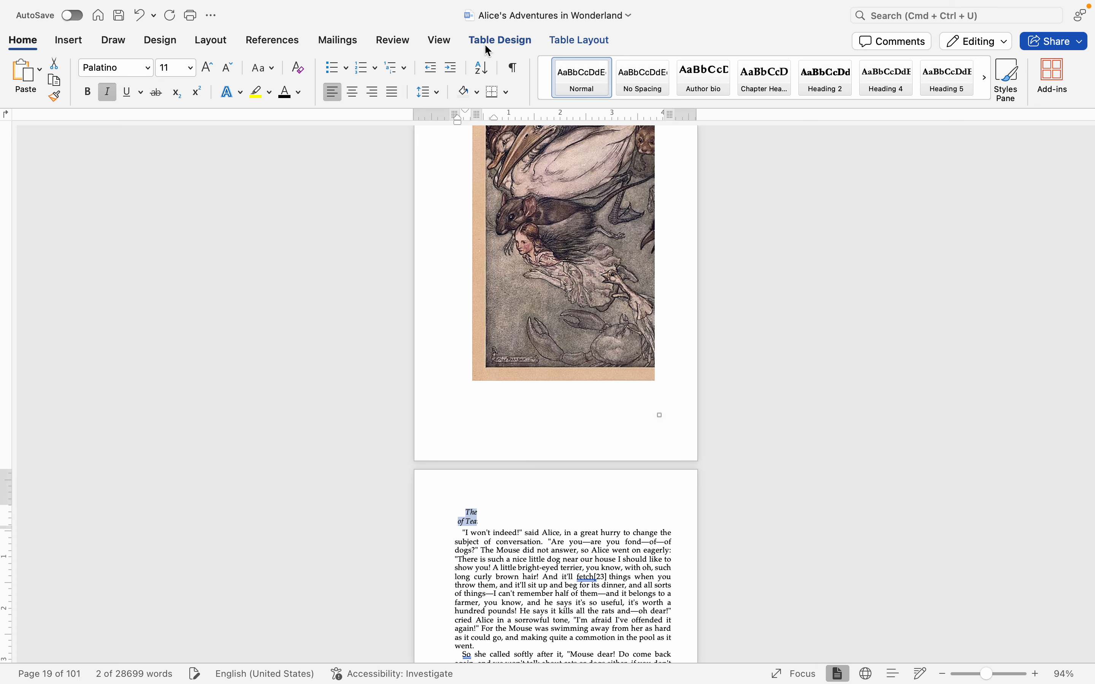
left_click(477, 114)
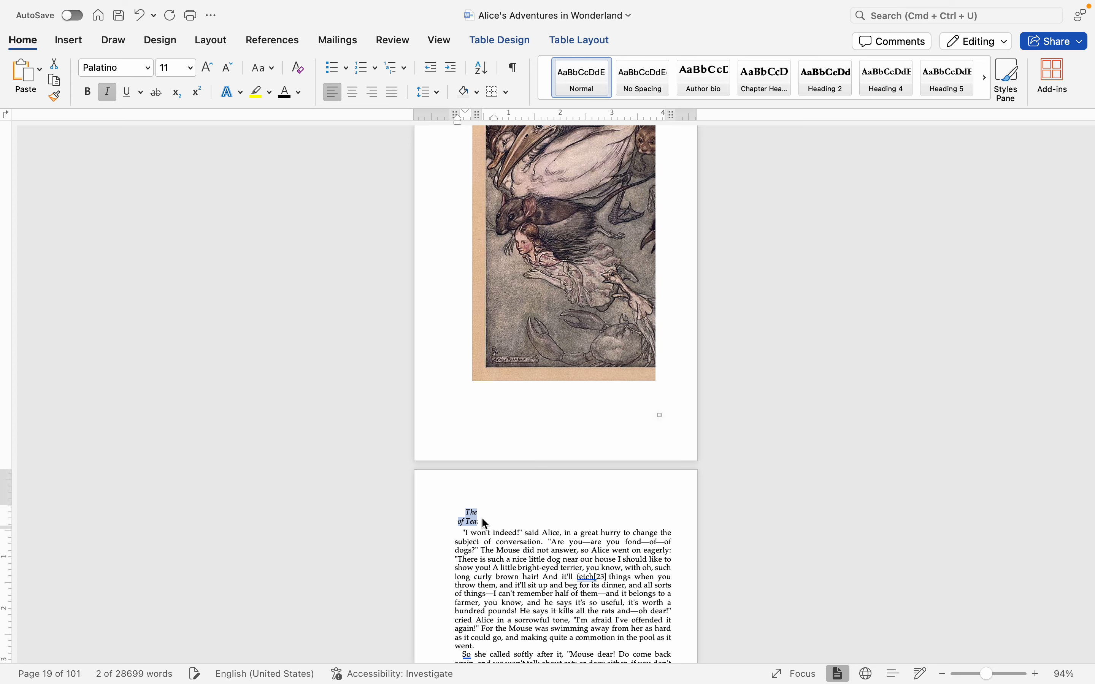
- Undo the last indent changes, center the "The Pool of Tears" caption and slightly adjust its column boundary on the ruler
key("super+z")
key("super+z")
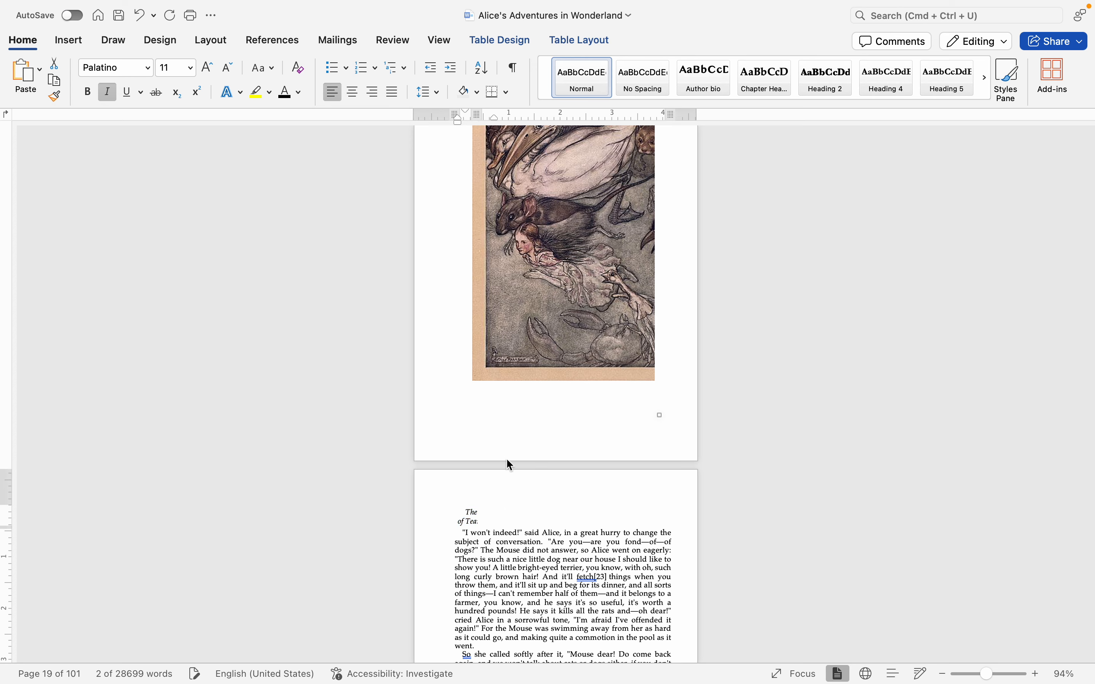
key("super+e")
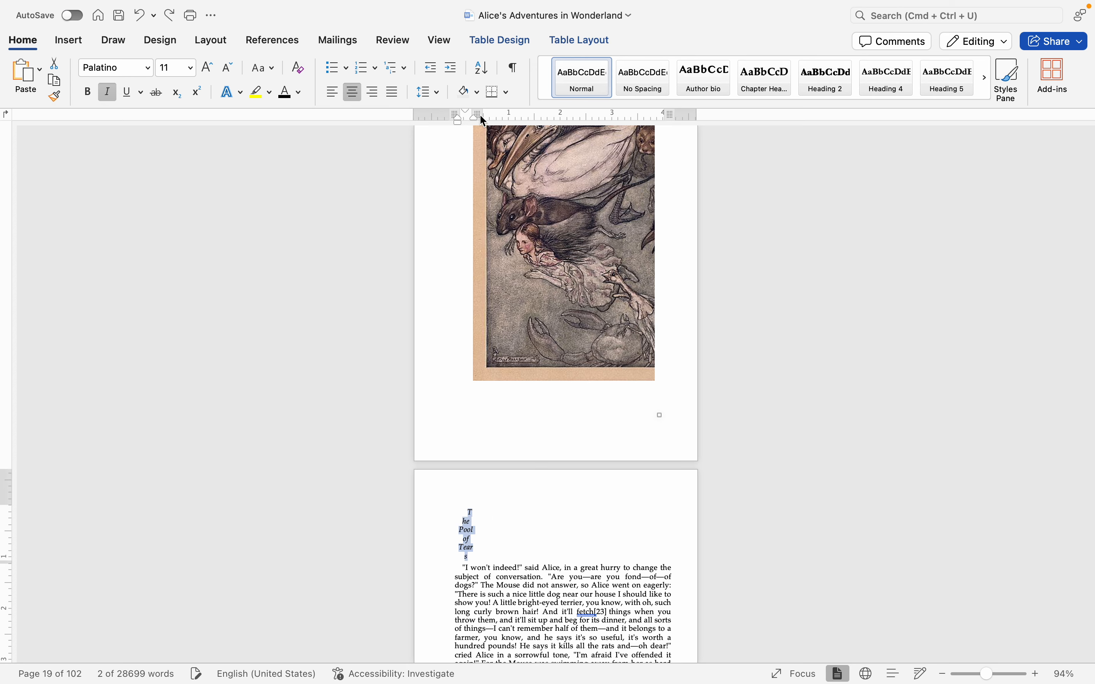
mouse_move(474, 116)
left_mouse_down()
mouse_move(502, 116)
mouse_move(472, 114)
left_mouse_up()
- Insert empty lines above the CHAPTER III heading to push the chapter opening down toward a new page
scroll(552, 409, "down", 10)
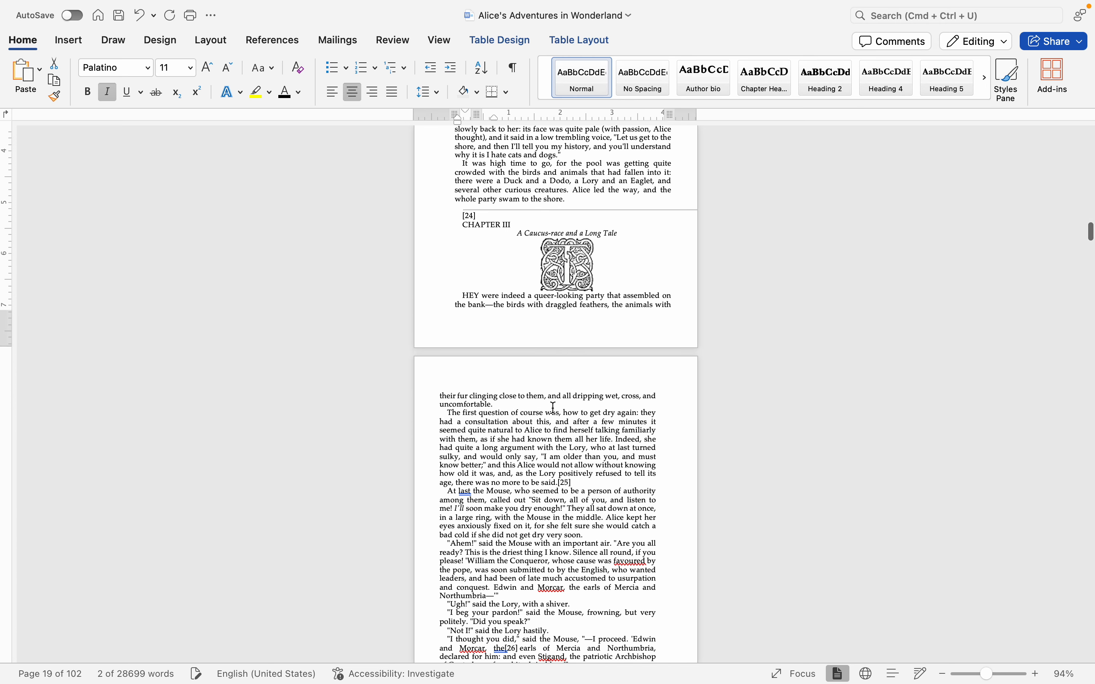
scroll(553, 408, "down", 2)
left_click(459, 192)
key("Return")
key("Return")
key("Return")
key("Return")
key("Return")
key("Return")
key("Return")
key("Return")
key("Return")
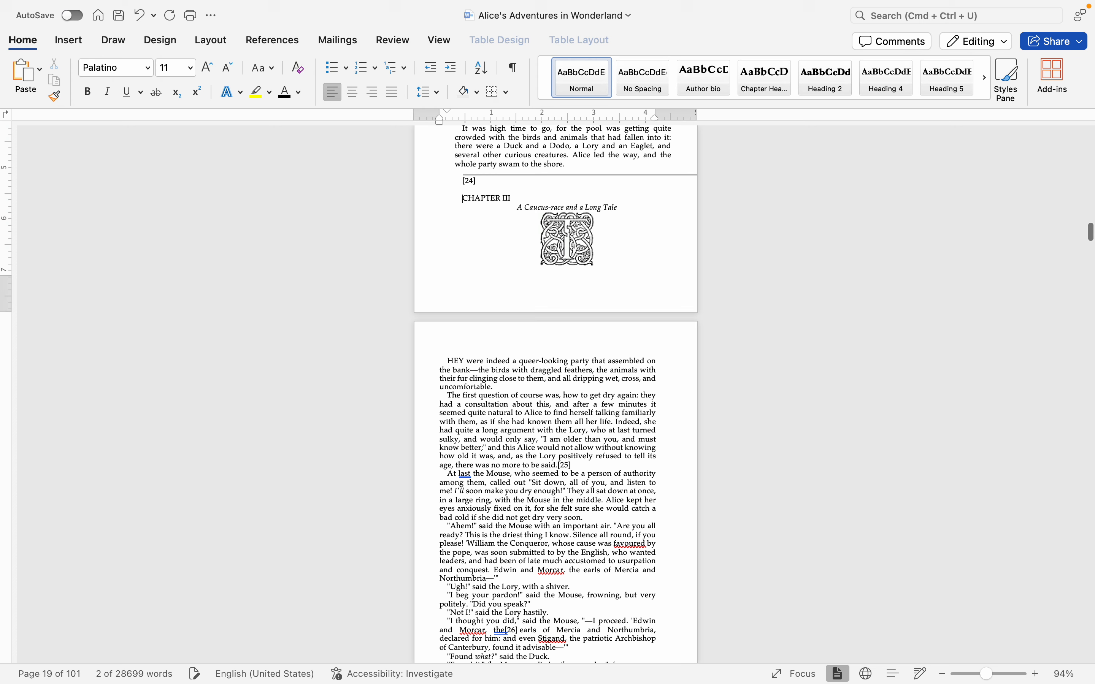
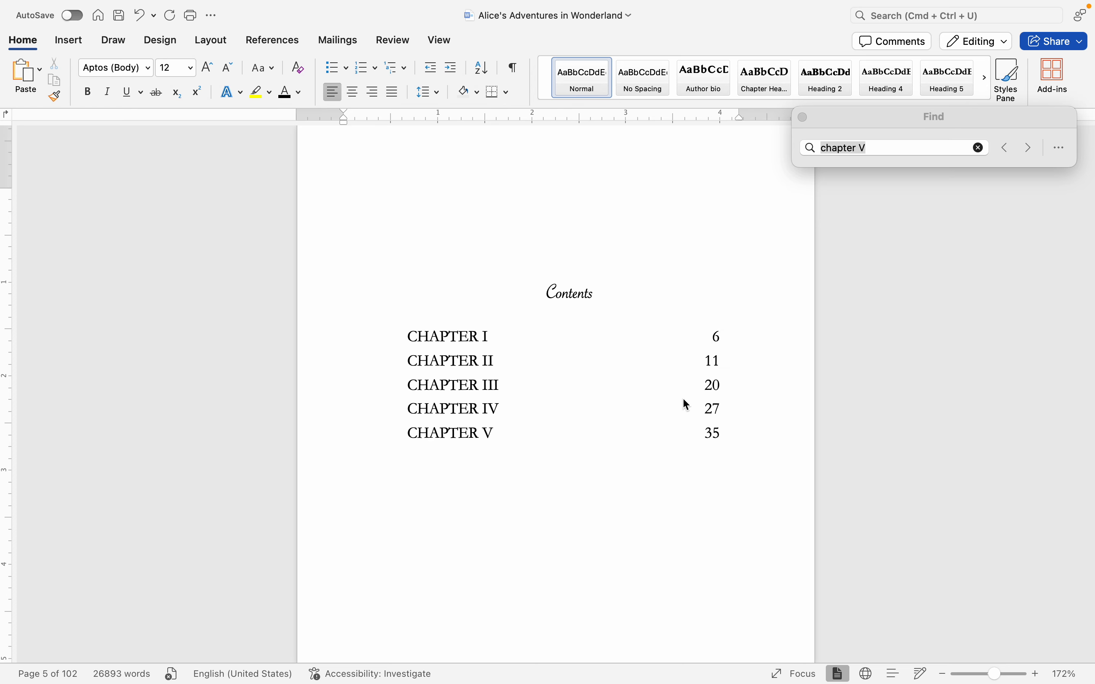
- Update the table of contents on the Contents page, refreshing page numbers only
right_click(469, 386)
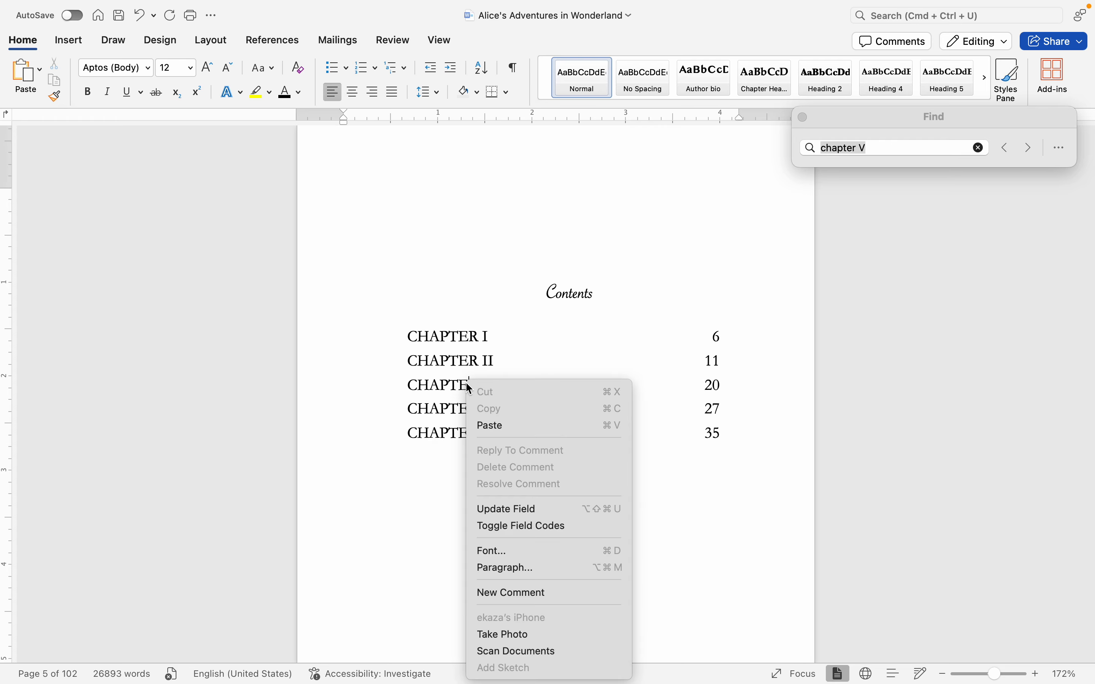
left_click(540, 508)
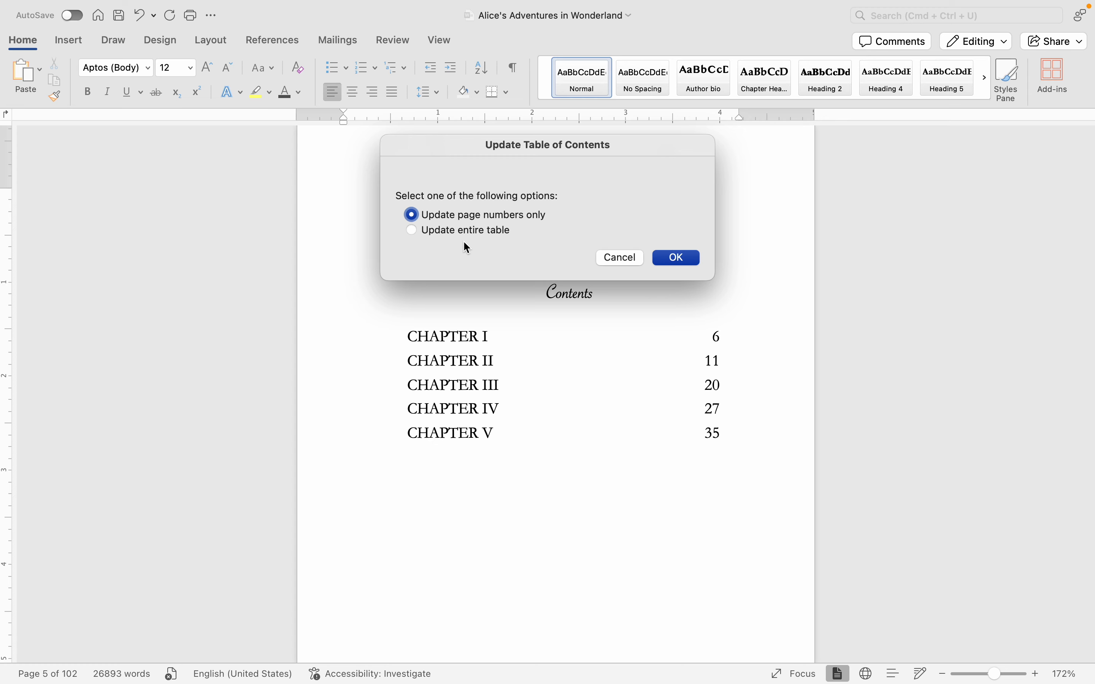
left_click(675, 258)
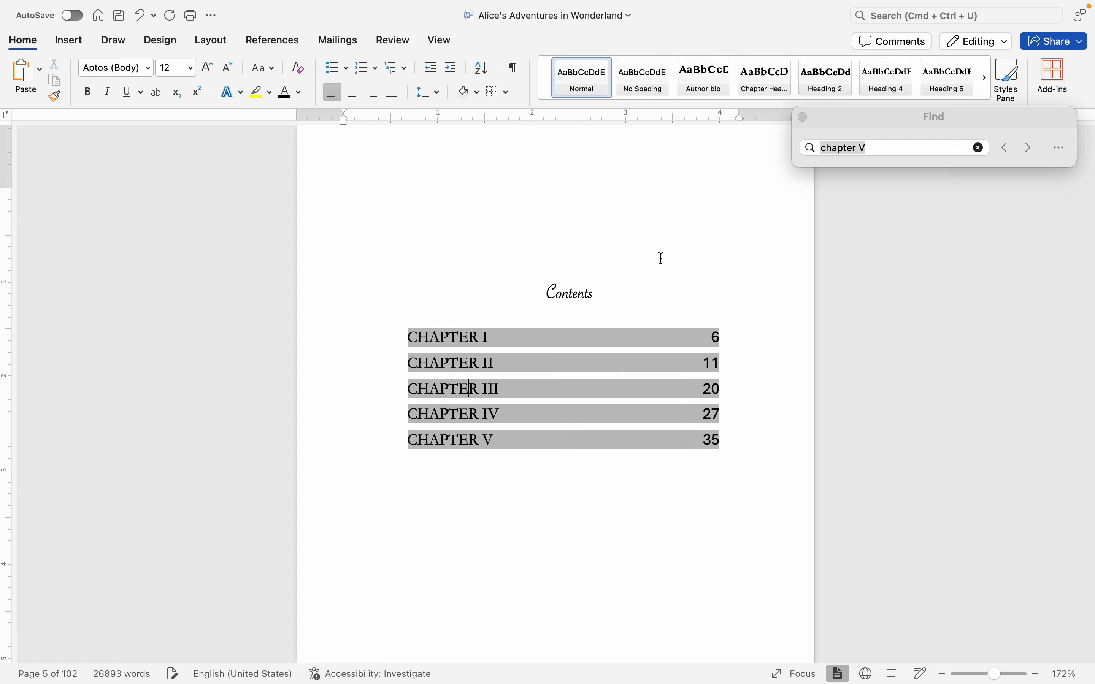
- Set the font of all table of contents entries to Garamond
left_click_drag(696, 489, 426, 386)
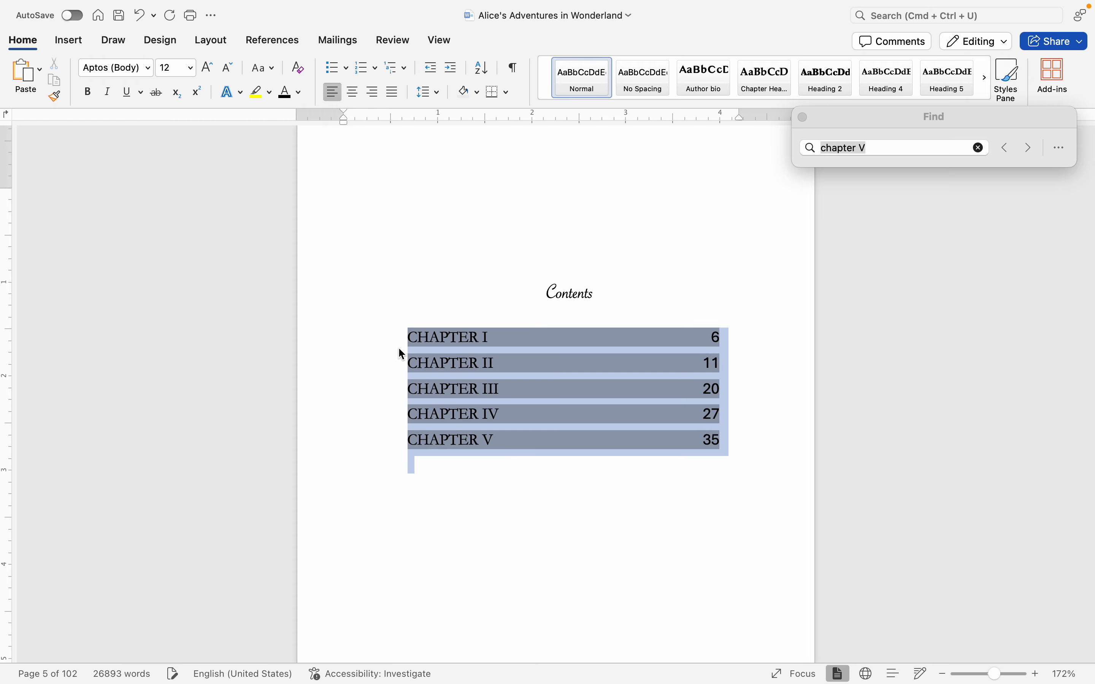
left_click(149, 68)
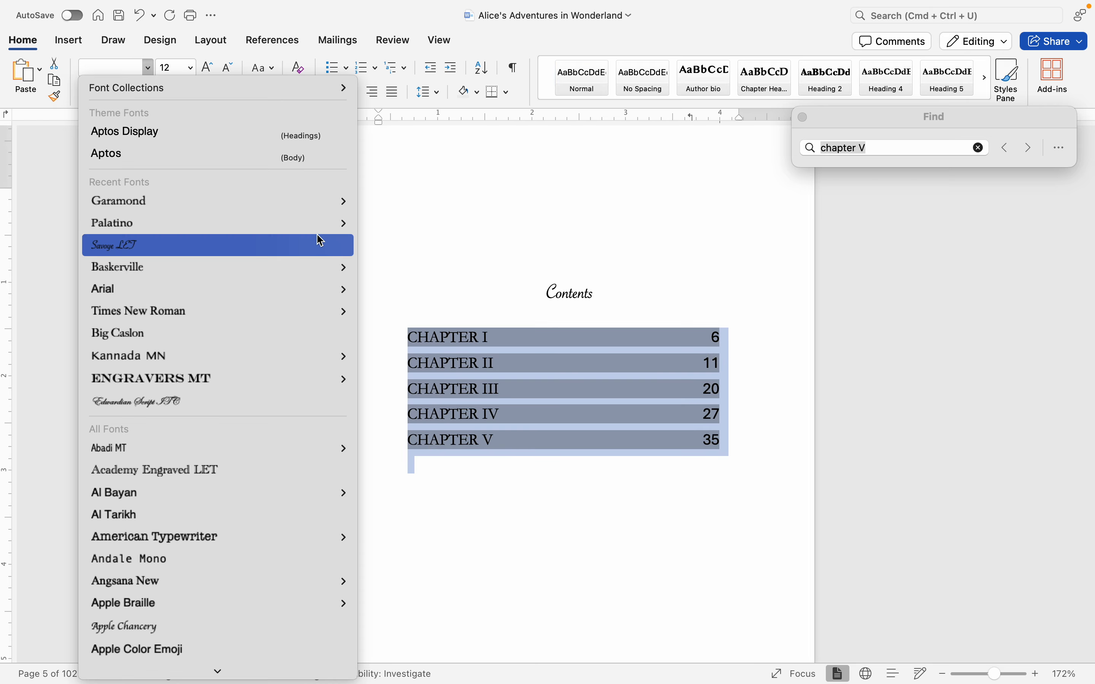
mouse_move(344, 200)
left_click(403, 206)
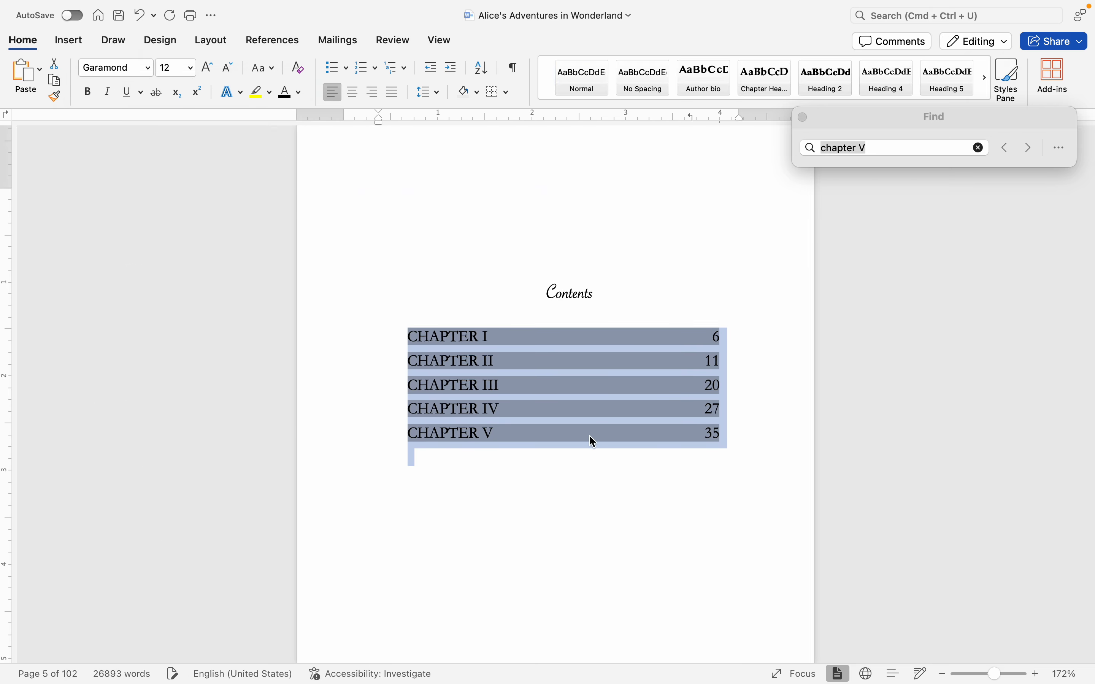
left_click(606, 489)
- Delete several empty lines ahead of the CHAPTER I heading to move it up on its page
scroll(607, 490, "down", 10)
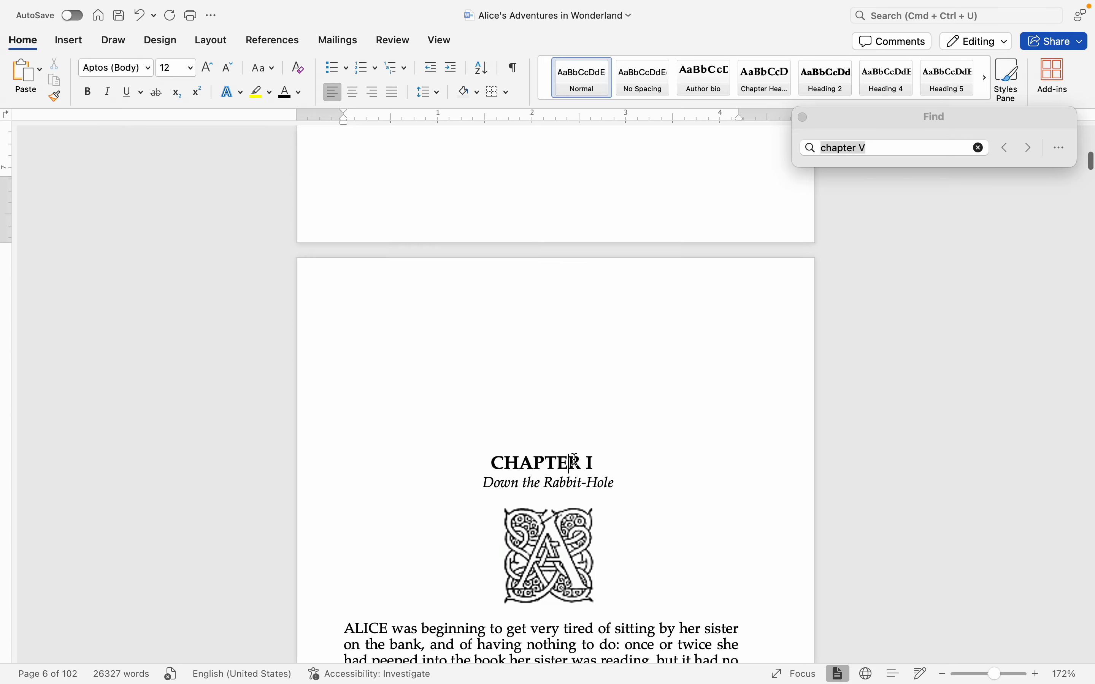
key("Up")
key("BackSpace")
key("BackSpace")
key("BackSpace")
key("BackSpace")
key("BackSpace")
key("BackSpace")
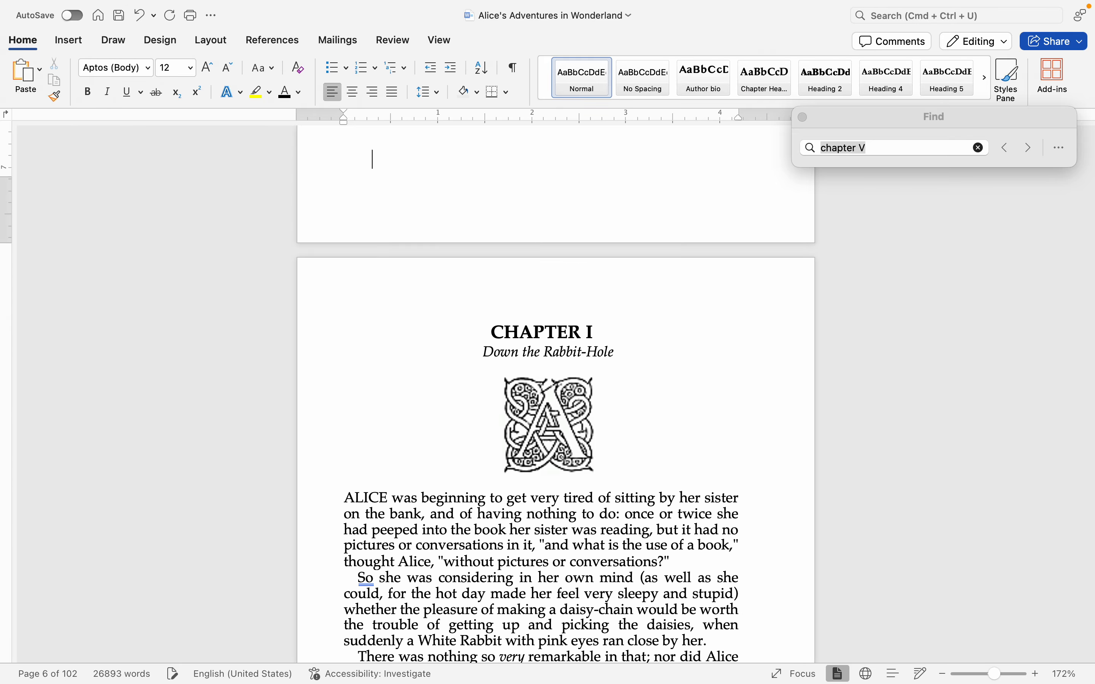
- Examine the Chapter I opening and the pages around it for spacing and page flow
scroll(687, 470, "down", 10)
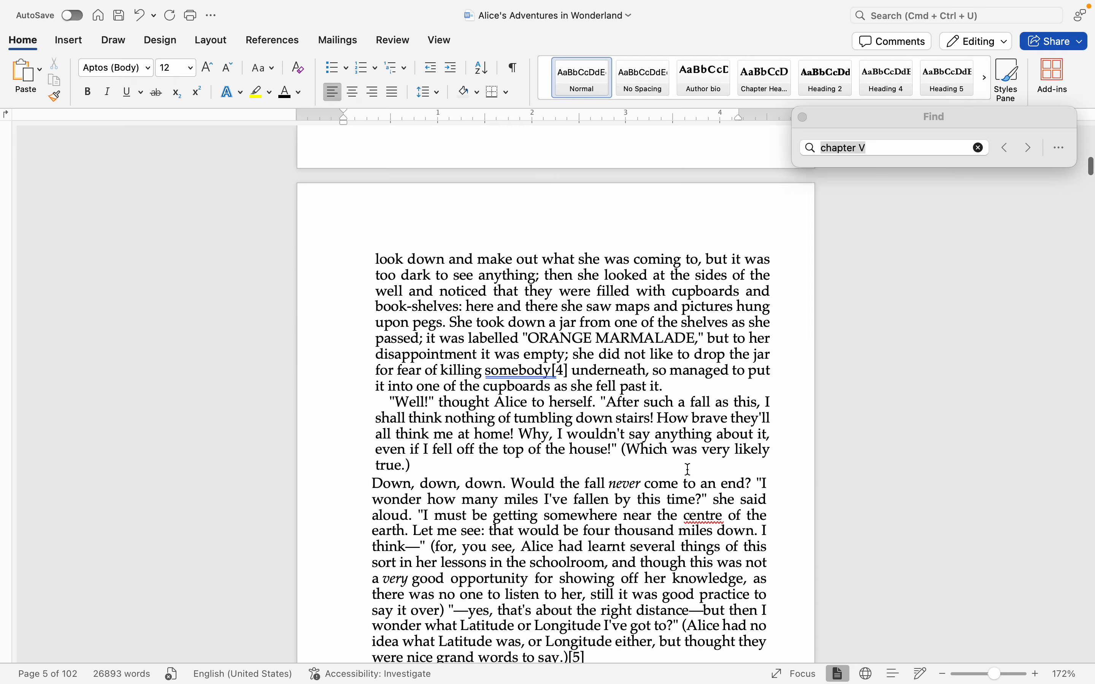
scroll(688, 469, "up", 8)
scroll(687, 469, "up", 2)
scroll(687, 469, "down", 5)
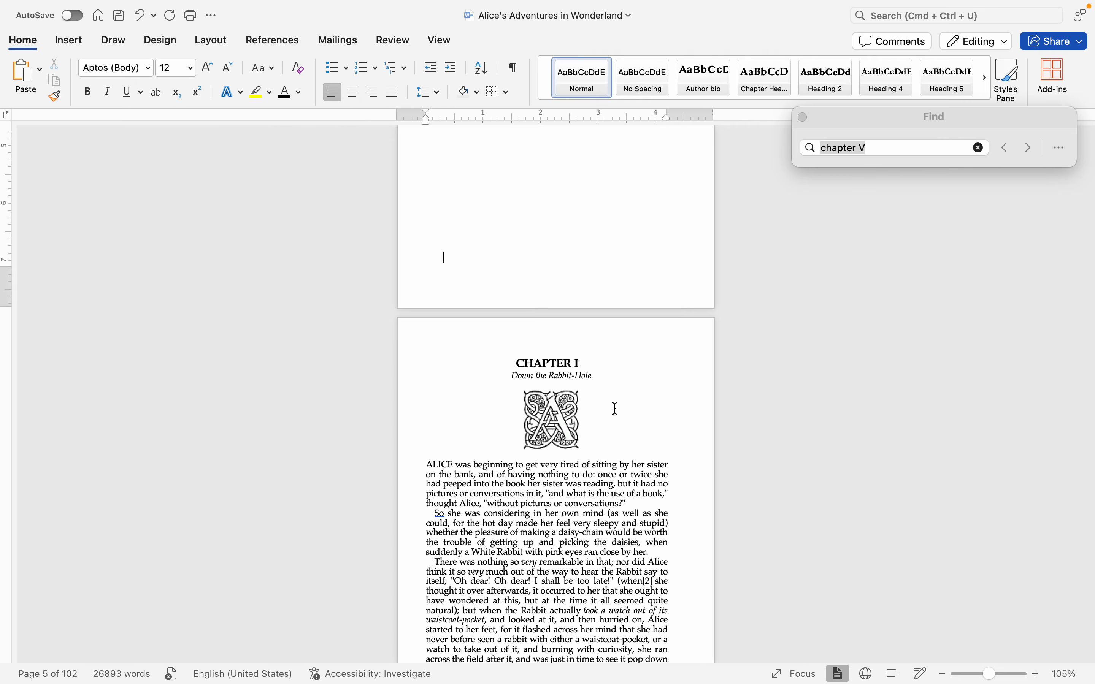
left_click(614, 408)
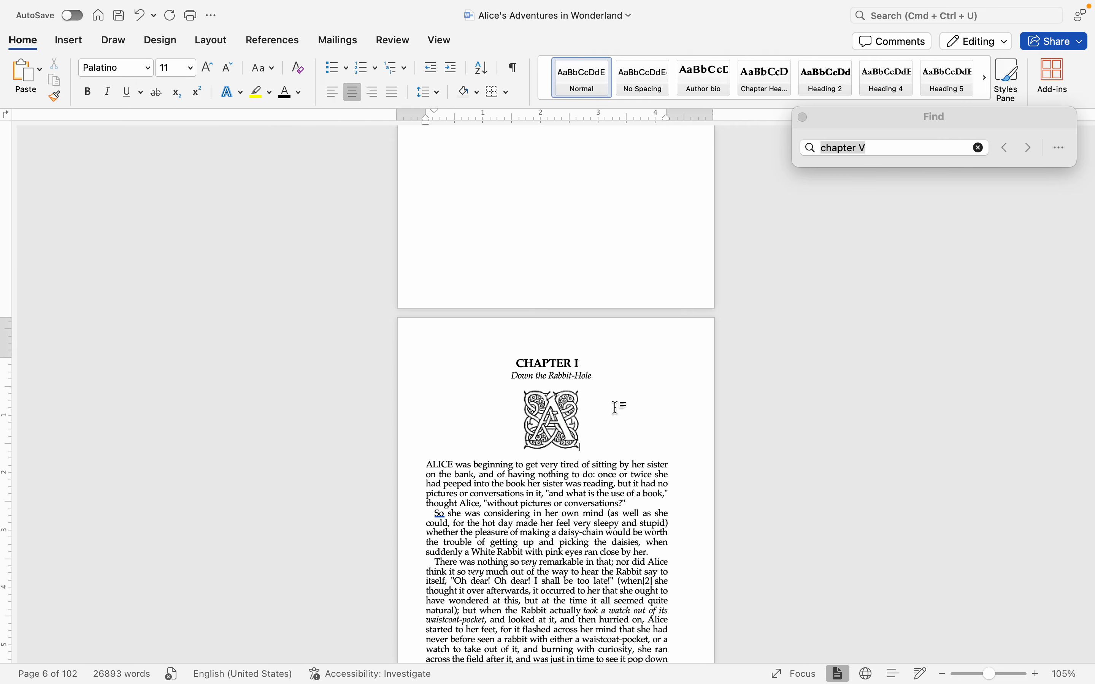
left_click(510, 360)
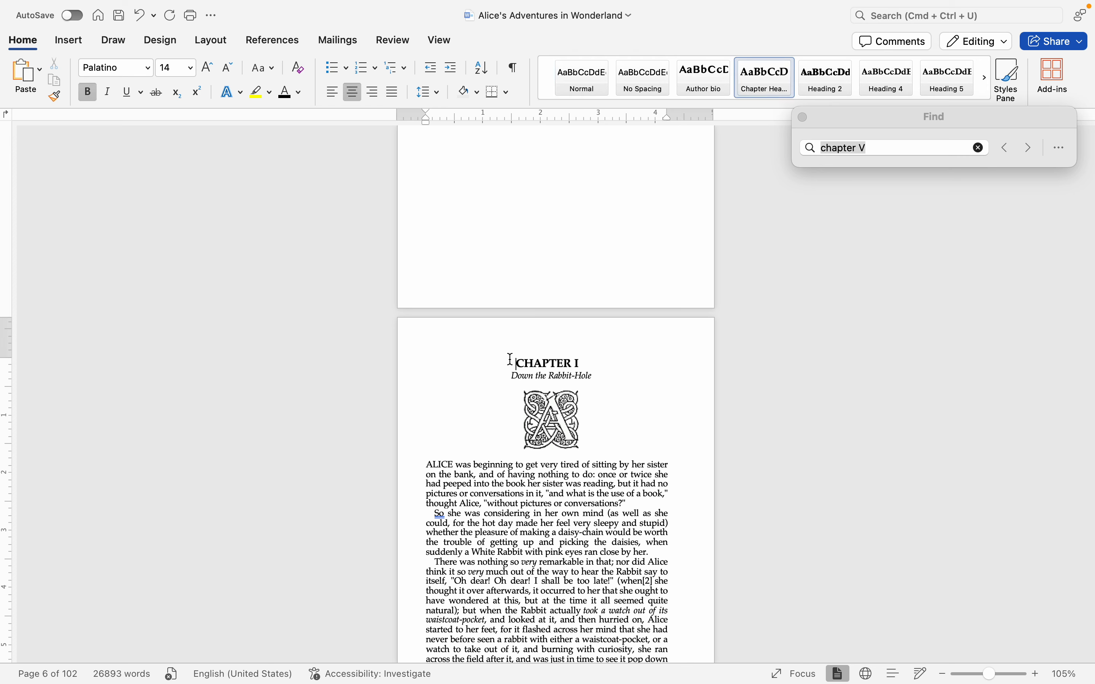
scroll(510, 359, "down", 20)
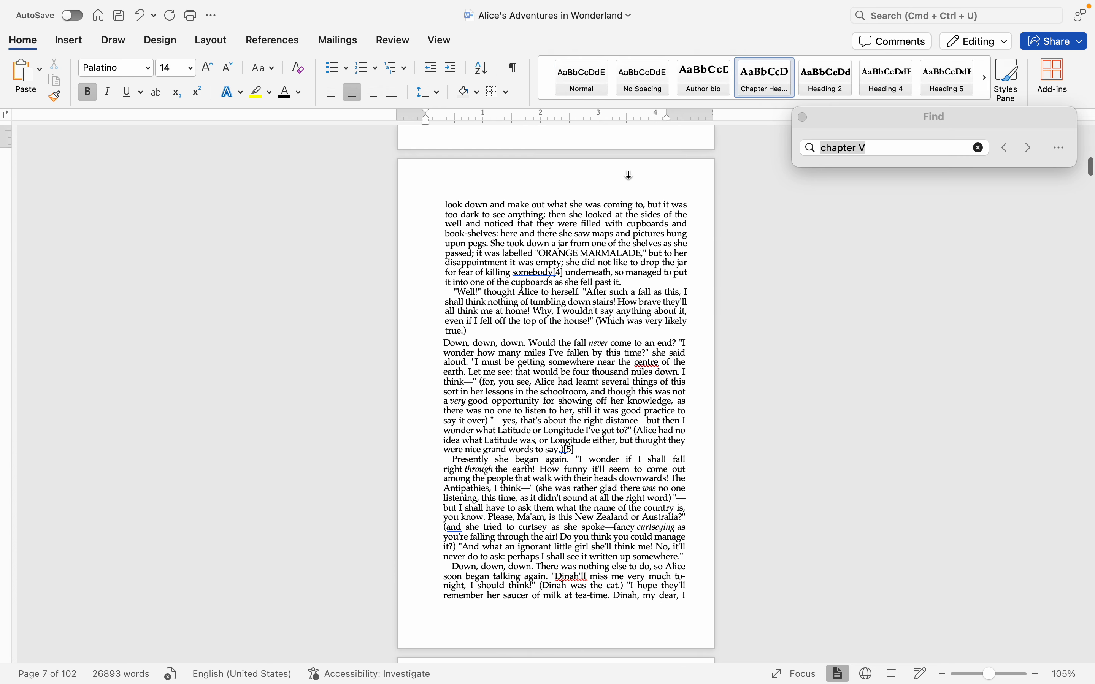
scroll(478, 208, "up", 20)
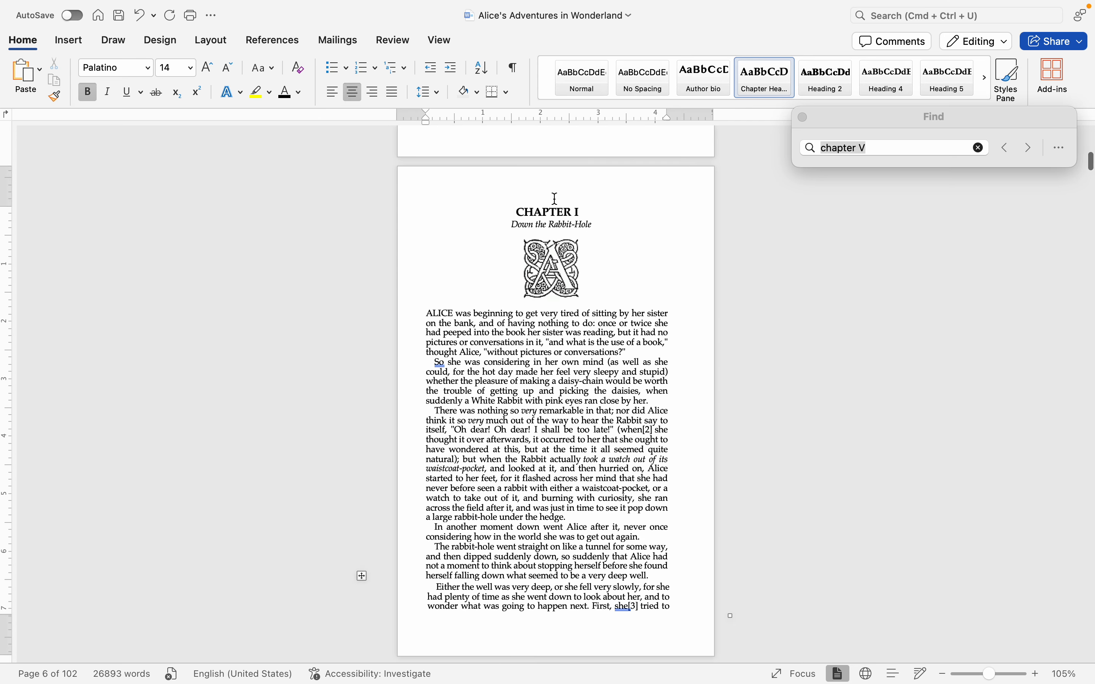
left_click(640, 304)
scroll(635, 292, "up", 5)
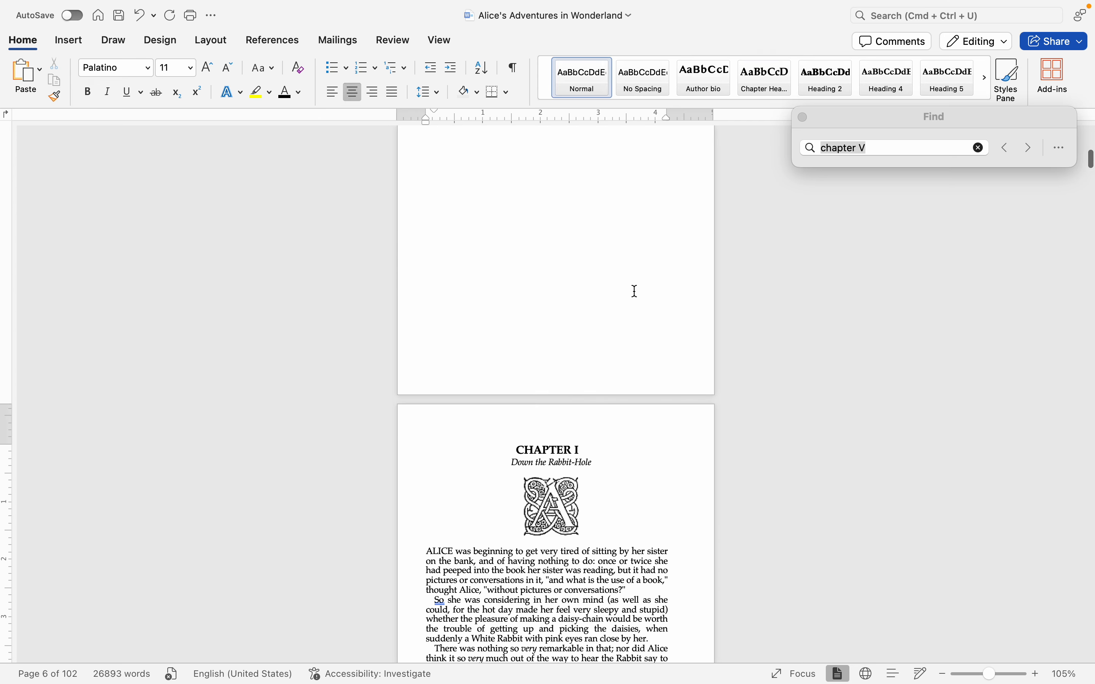
scroll(602, 293, "up", 3)
- Insert a Next Page section break in the blank area below the table of contents entries
left_click(572, 298)
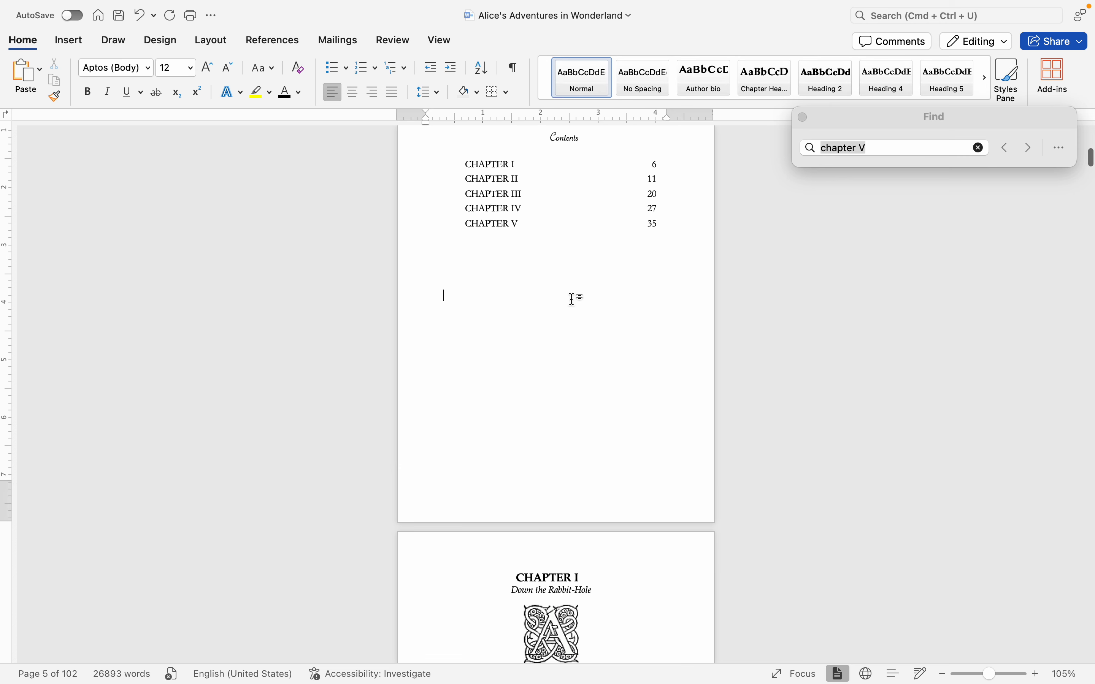
left_click(211, 43)
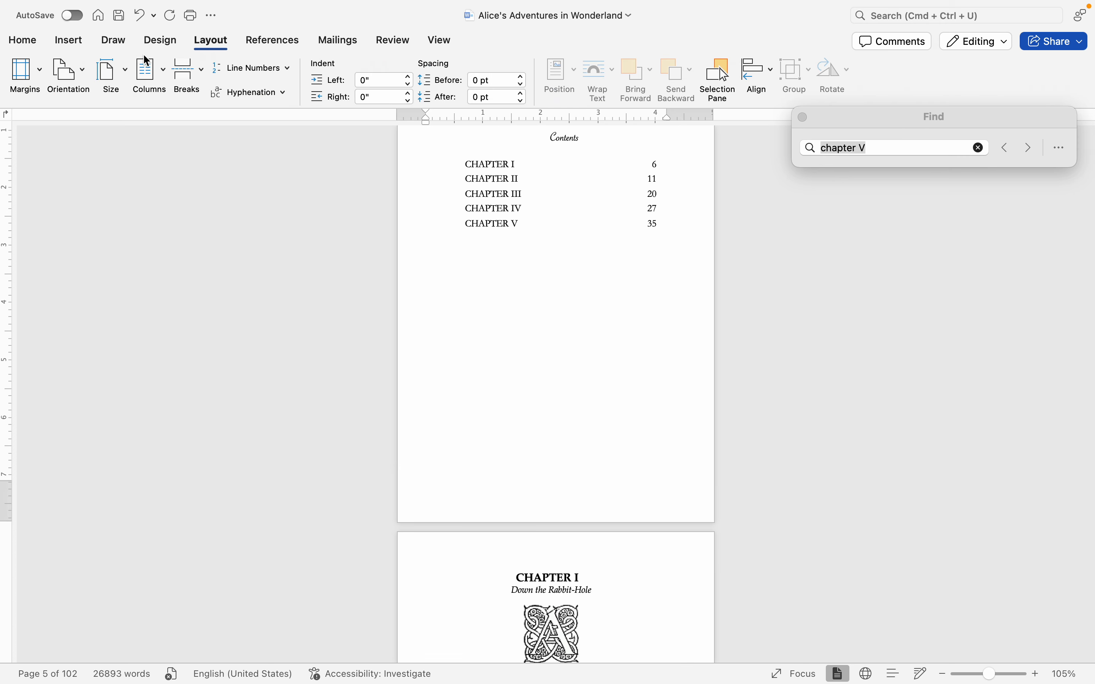
left_click(199, 76)
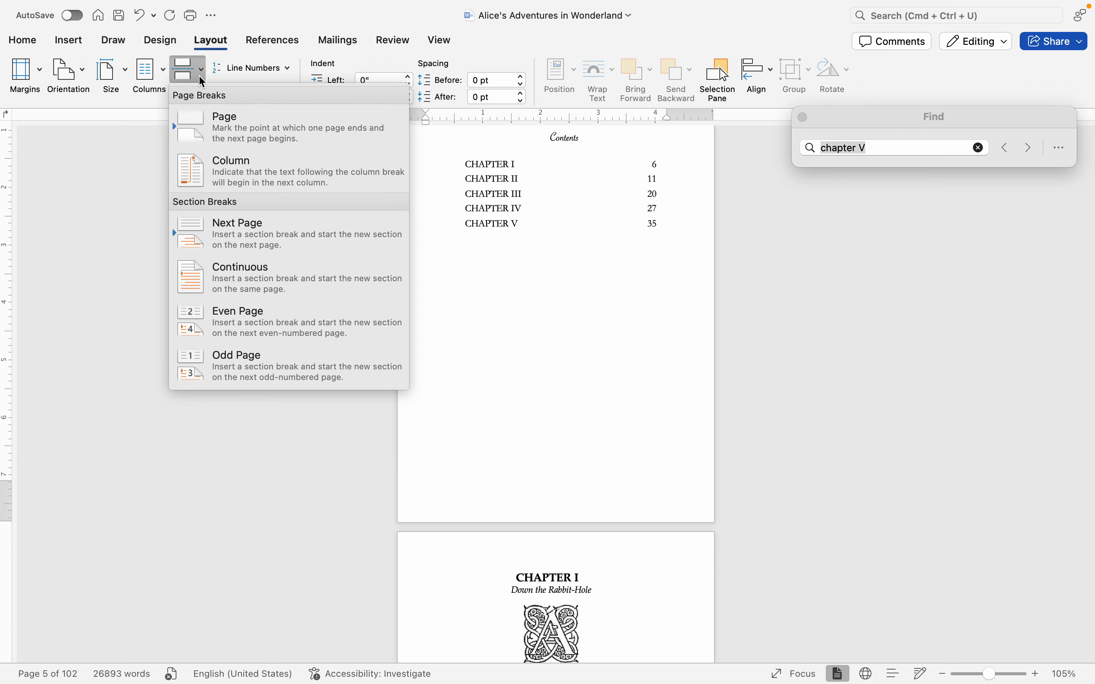
left_click(236, 233)
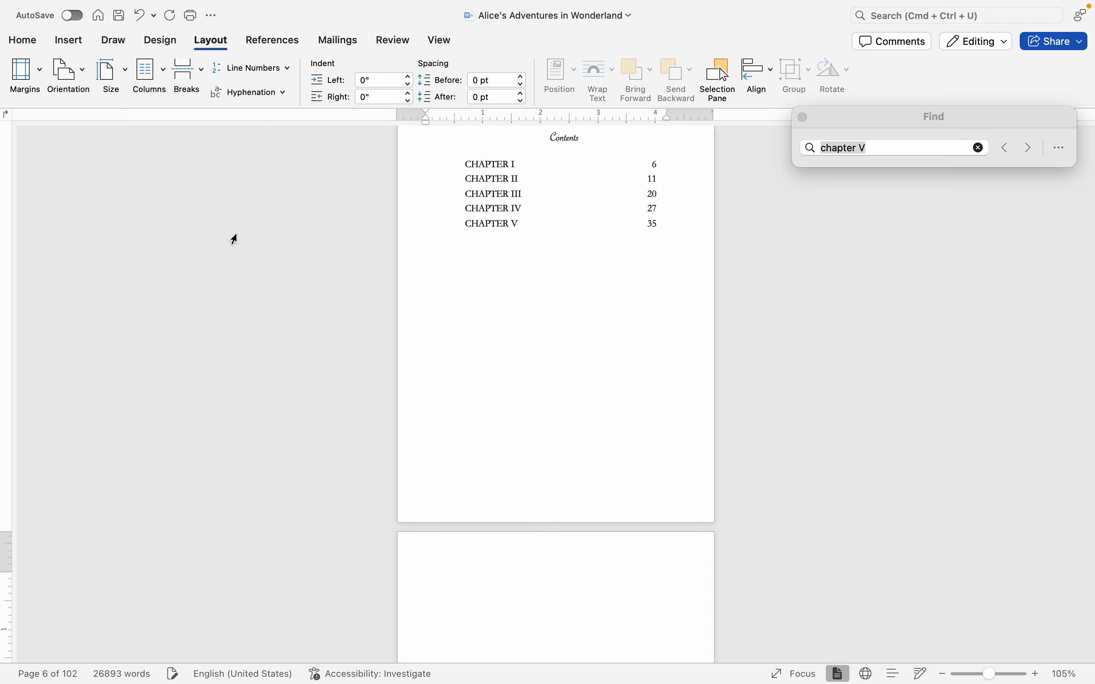
- Show the formatting marks and examine the empty paragraphs above the CHAPTER I heading
left_click(22, 42)
left_click(515, 68)
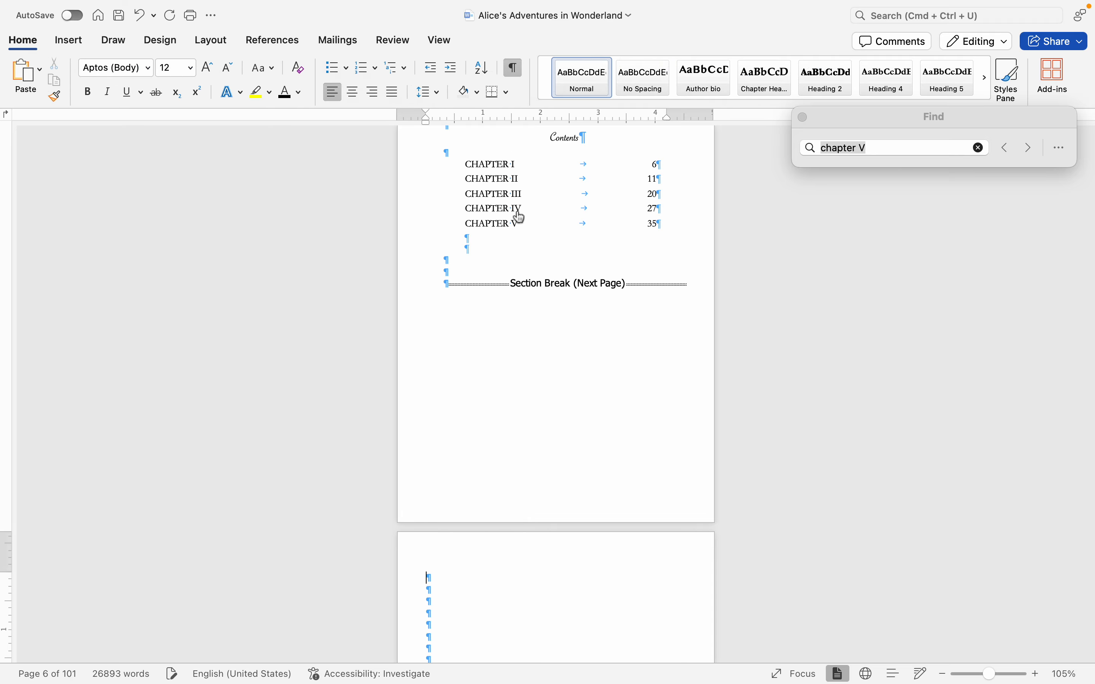
scroll(508, 401, "down", 10)
right_click(511, 399)
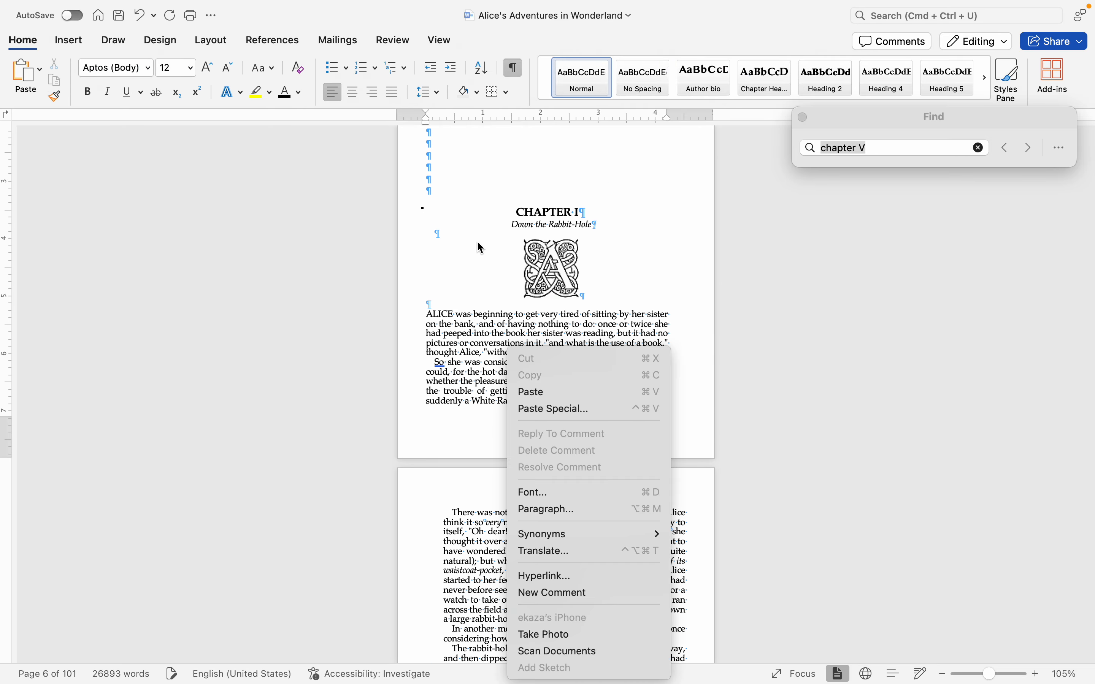
left_click(476, 158)
left_click(468, 202)
scroll(468, 202, "up", 4)
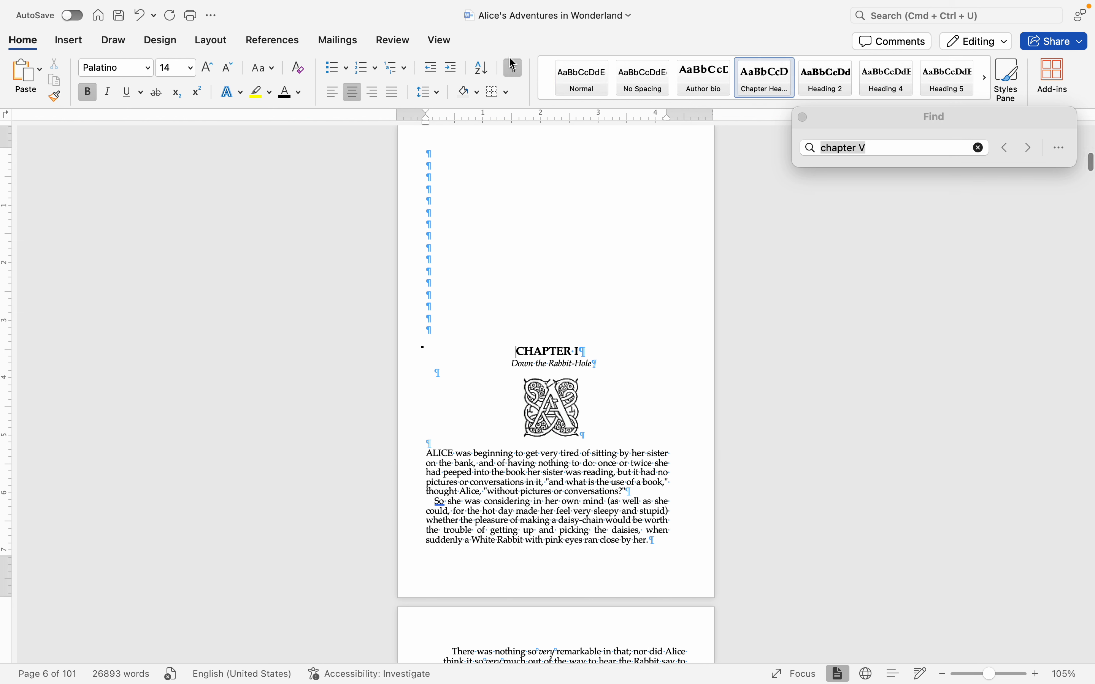
- Delete the empty paragraphs above the CHAPTER I heading and the extra ones before the section break on the Contents page
left_click(473, 310)
key("BackSpace")
key("BackSpace")
key("BackSpace")
key("BackSpace")
key("BackSpace")
key("BackSpace")
key("BackSpace")
key("BackSpace")
key("BackSpace")
key("BackSpace")
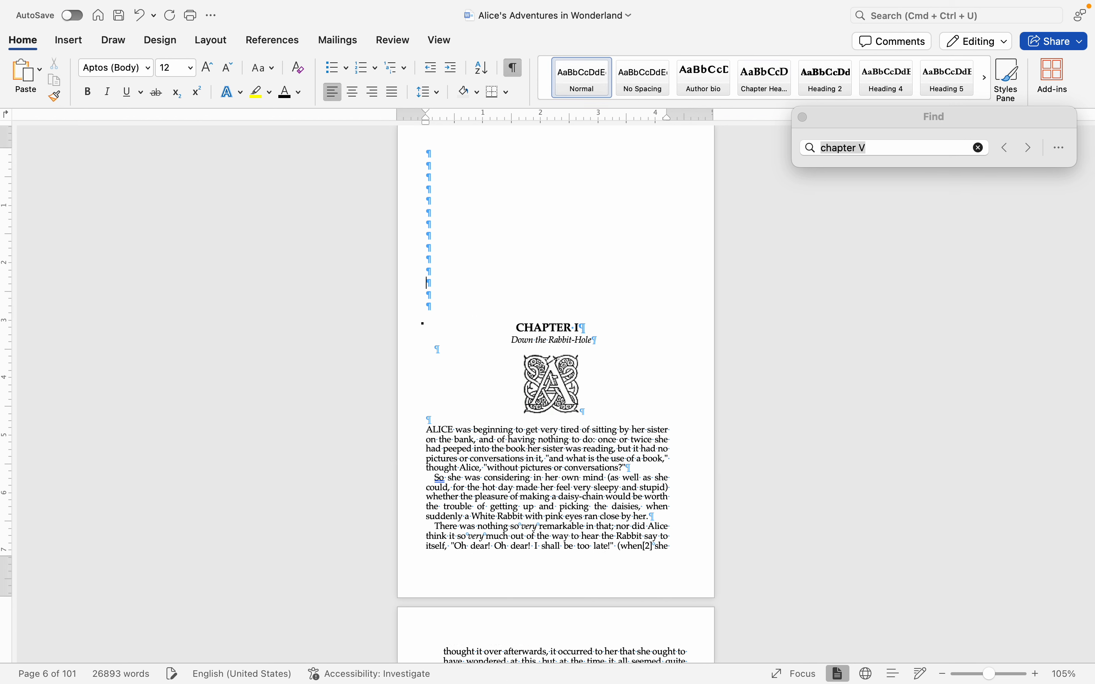
key("BackSpace")
key("BackSpace")
key("BackSpace")
key("BackSpace")
key("BackSpace")
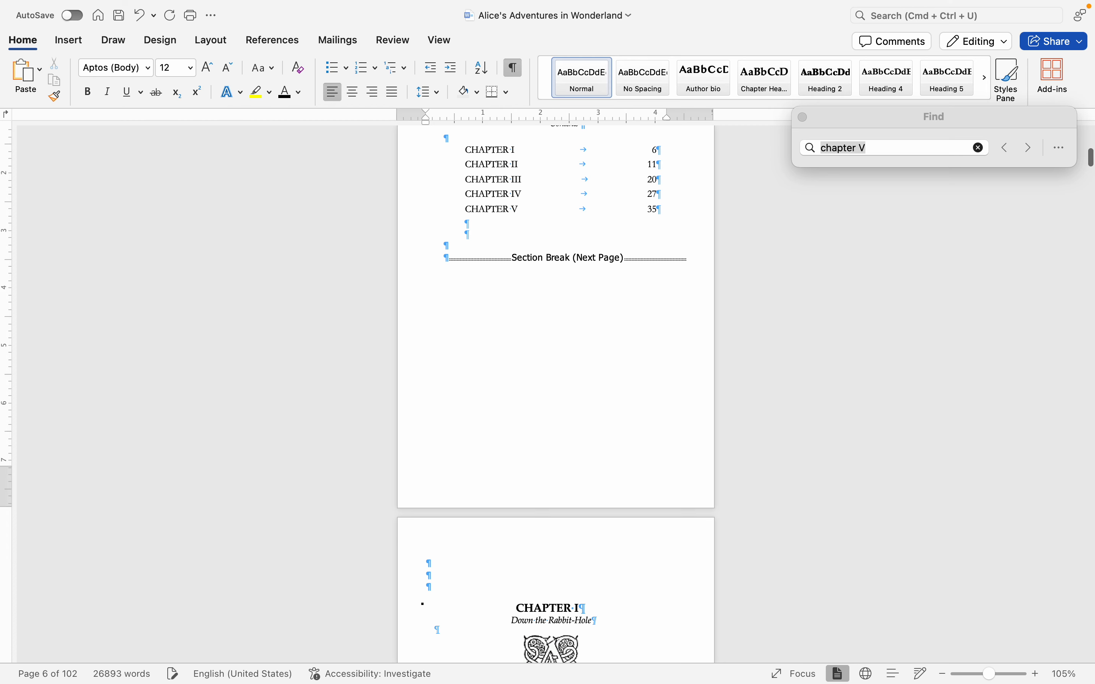
key("BackSpace")
key("BackSpace")
key("BackSpace")
key("BackSpace")
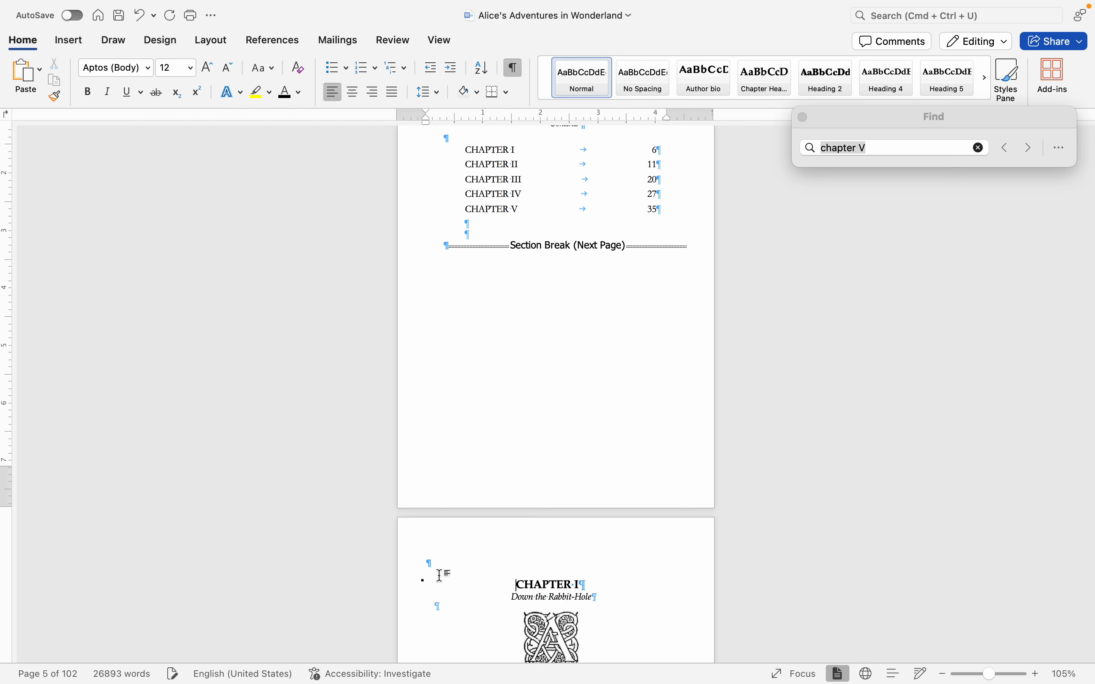
key("BackSpace")
key("BackSpace")
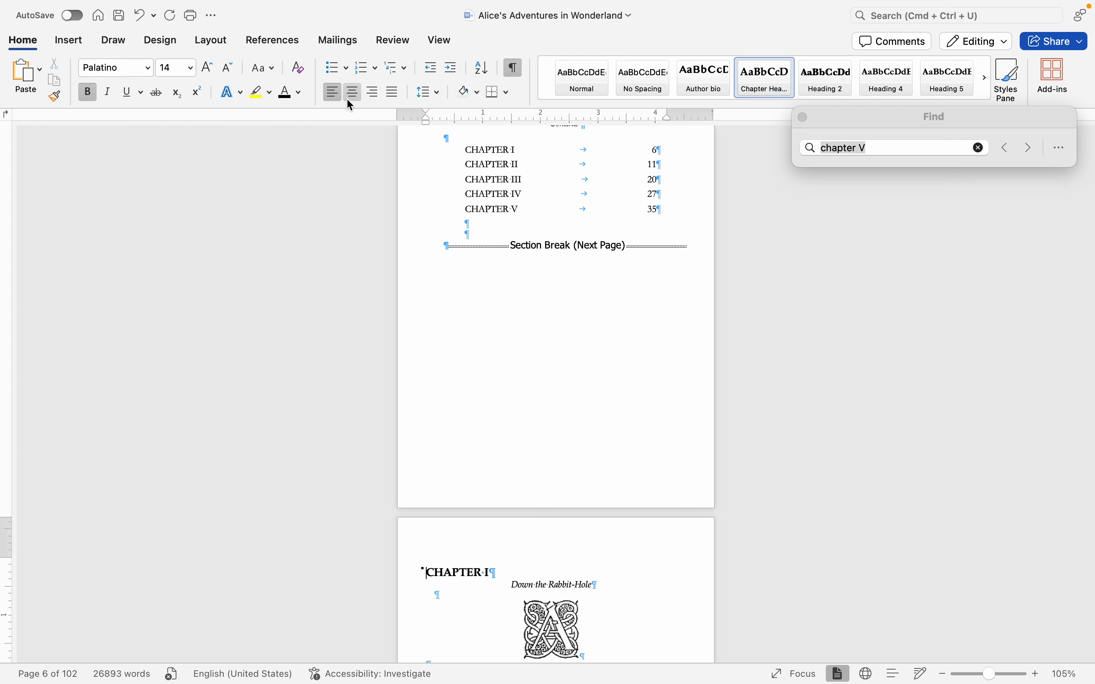
- Center the CHAPTER I heading above its Down the Rabbit-Hole subtitle
left_click(352, 96)
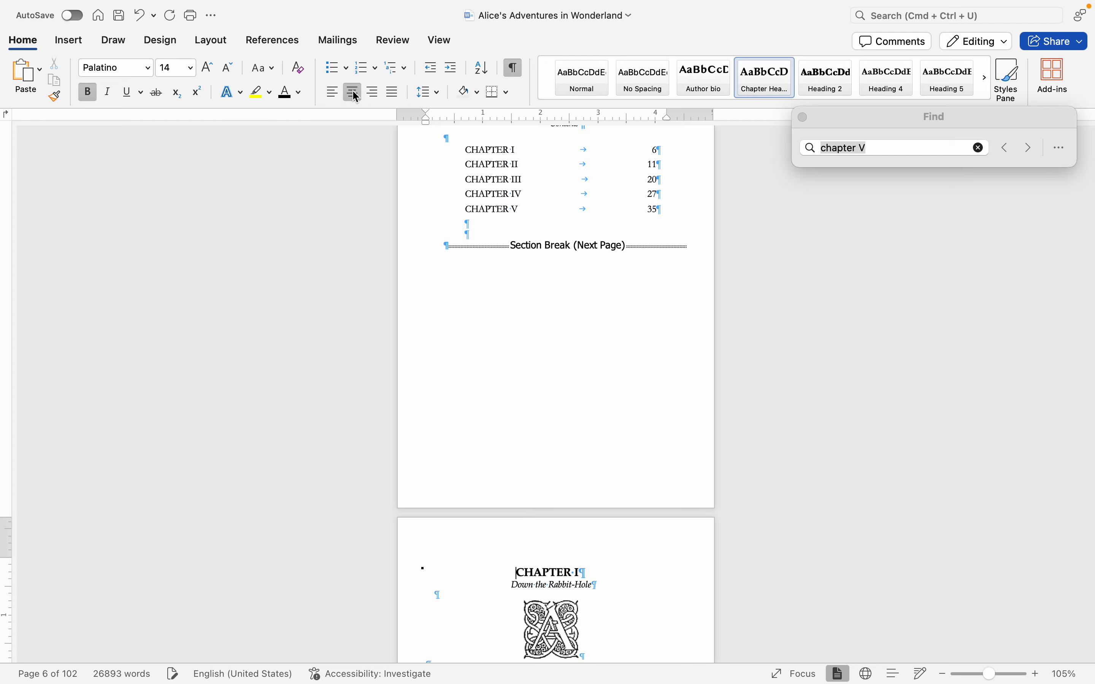
scroll(521, 294, "down", 1)
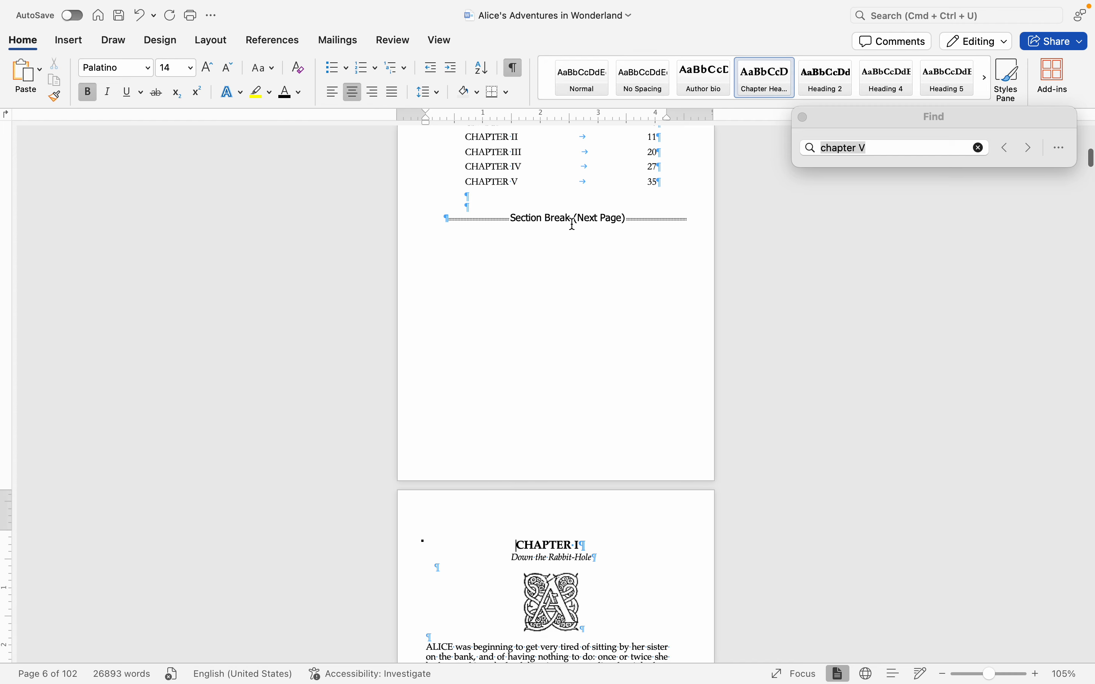
scroll(511, 409, "down", 8)
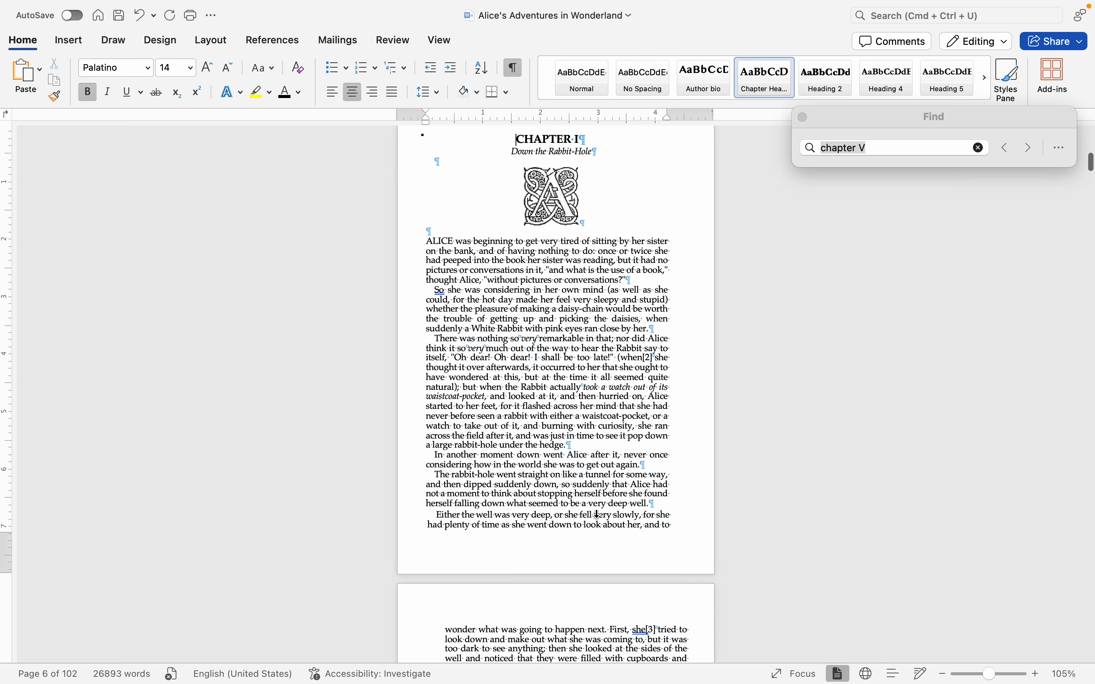
- Open the footer on the Chapter I page for editing and set Section 2's page numbering to start at 1
right_click(621, 560)
left_click(625, 569)
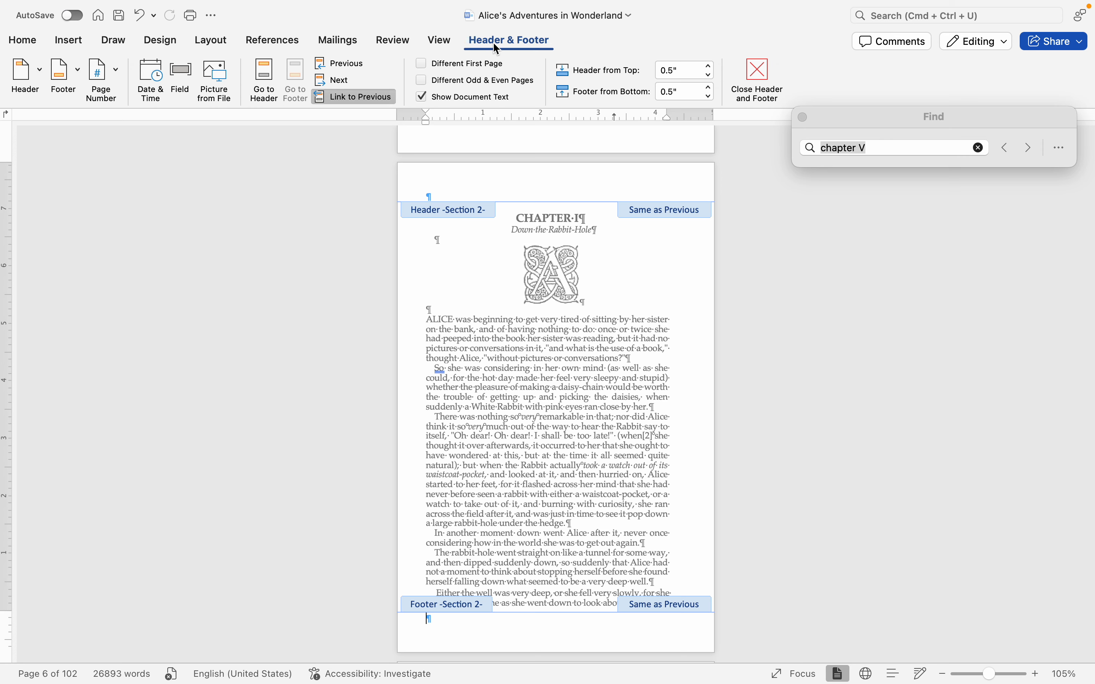
right_click(635, 648)
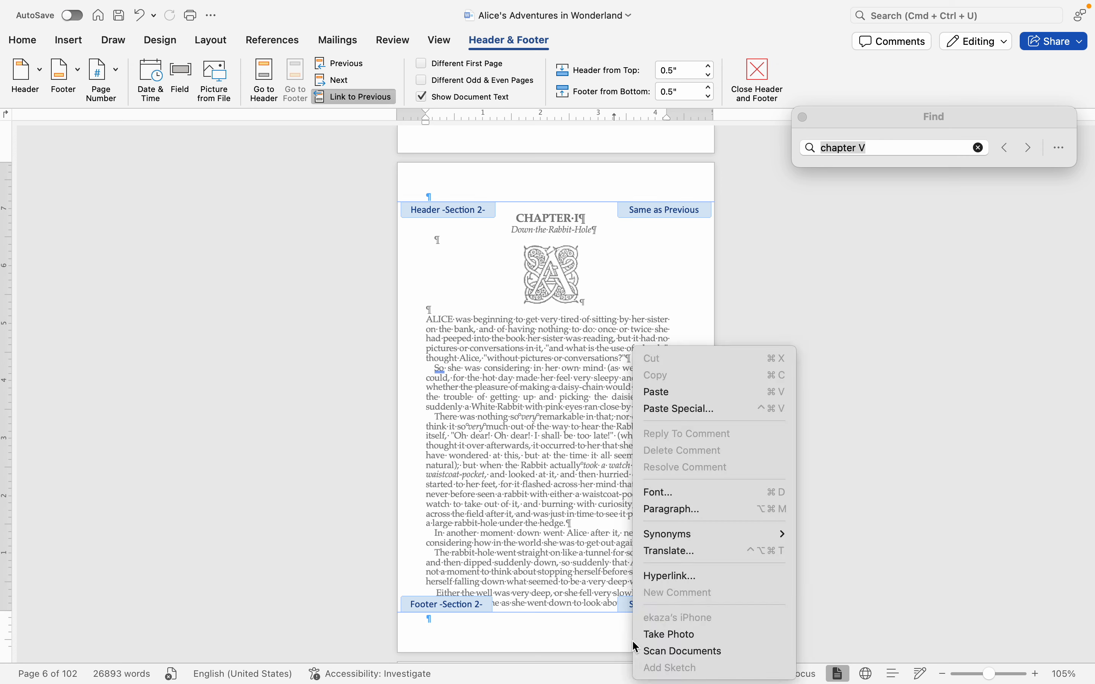
left_click(566, 637)
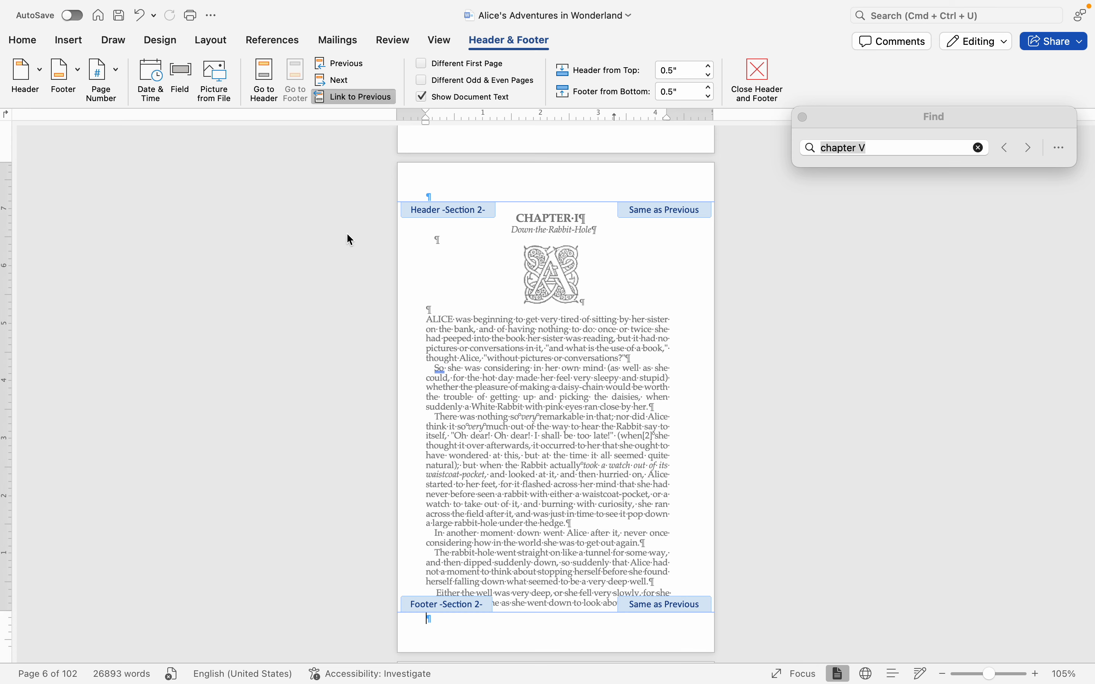
left_click(116, 80)
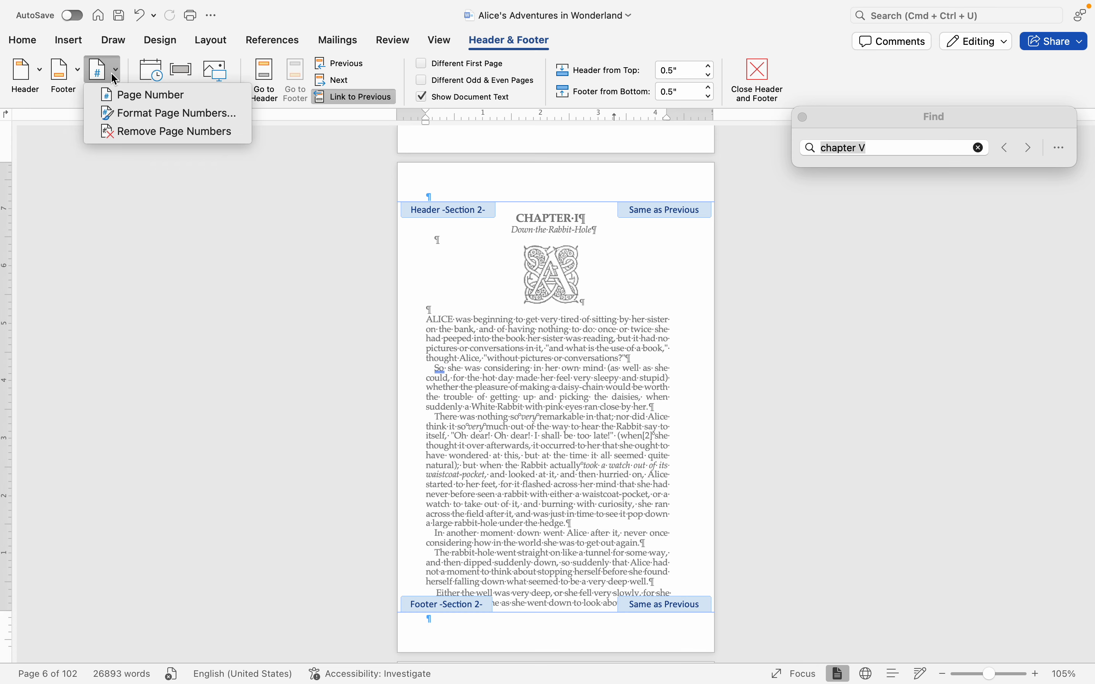
left_click(135, 116)
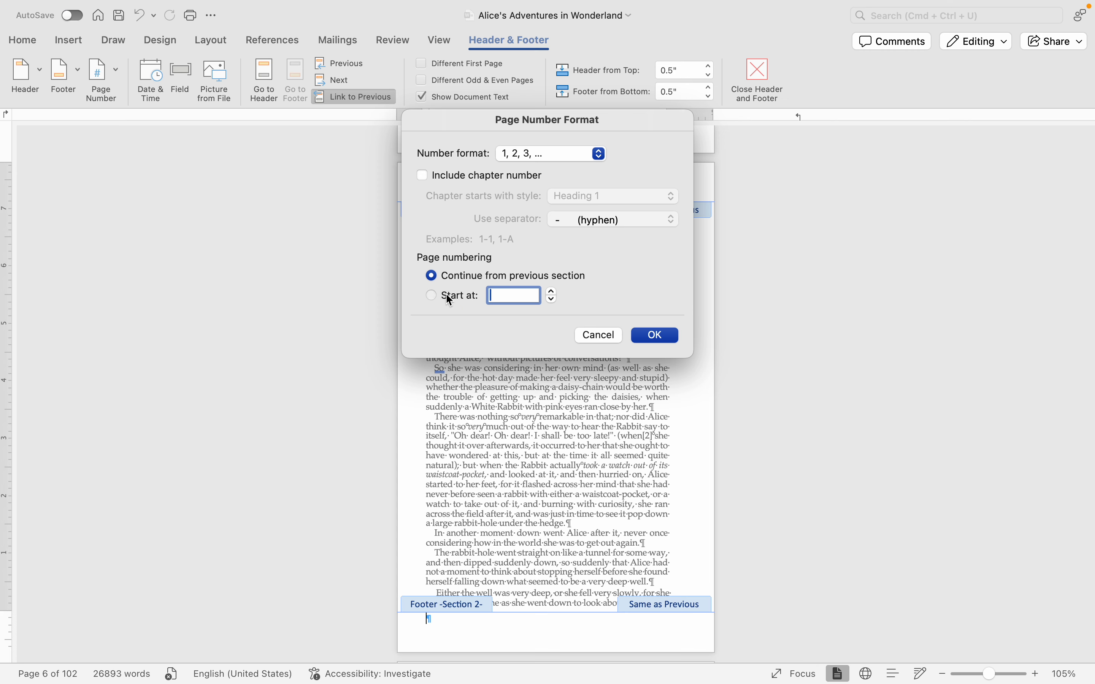
left_click(660, 337)
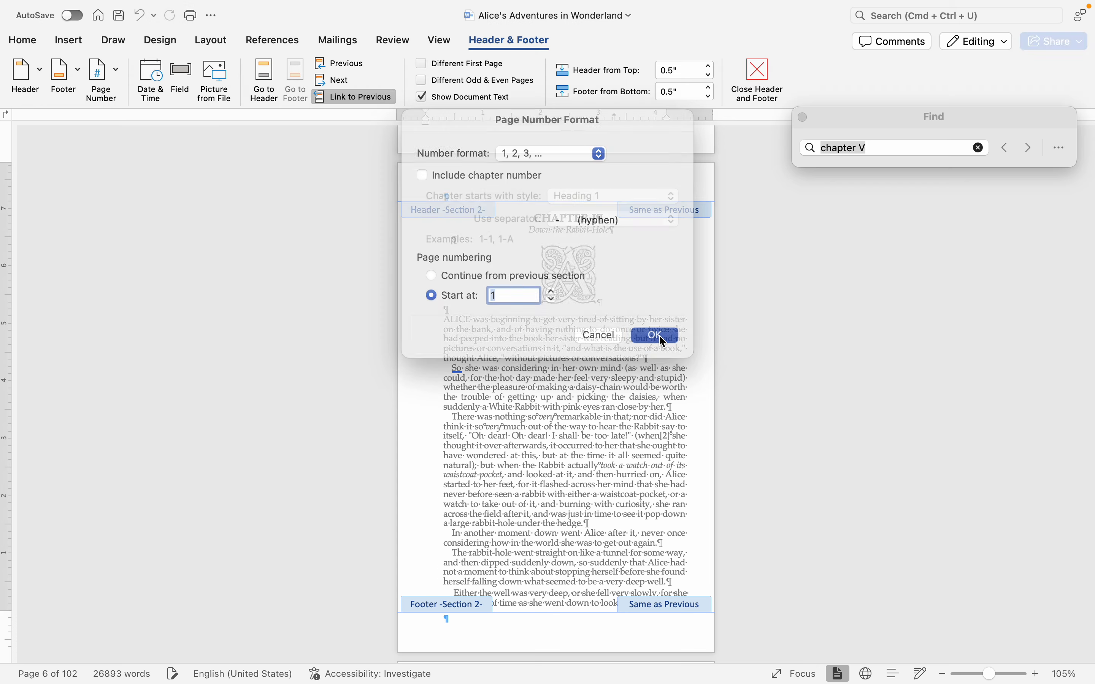
- Insert a page number in the Chapter I page's footer with Center alignment
left_click(104, 71)
left_click(122, 100)
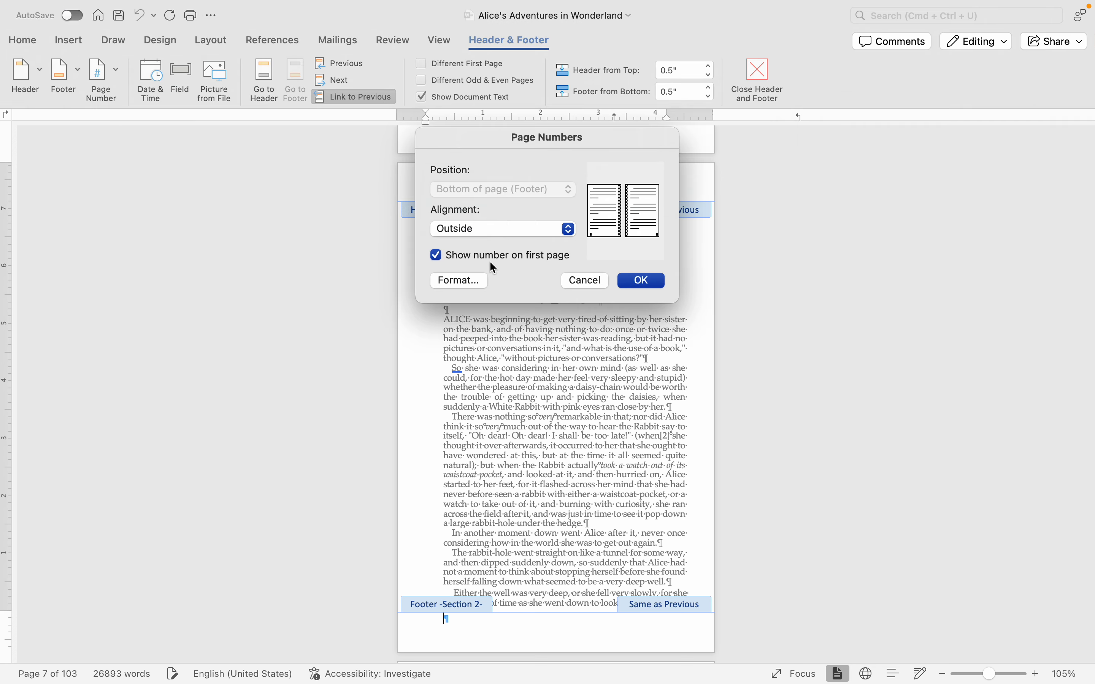
left_click(500, 232)
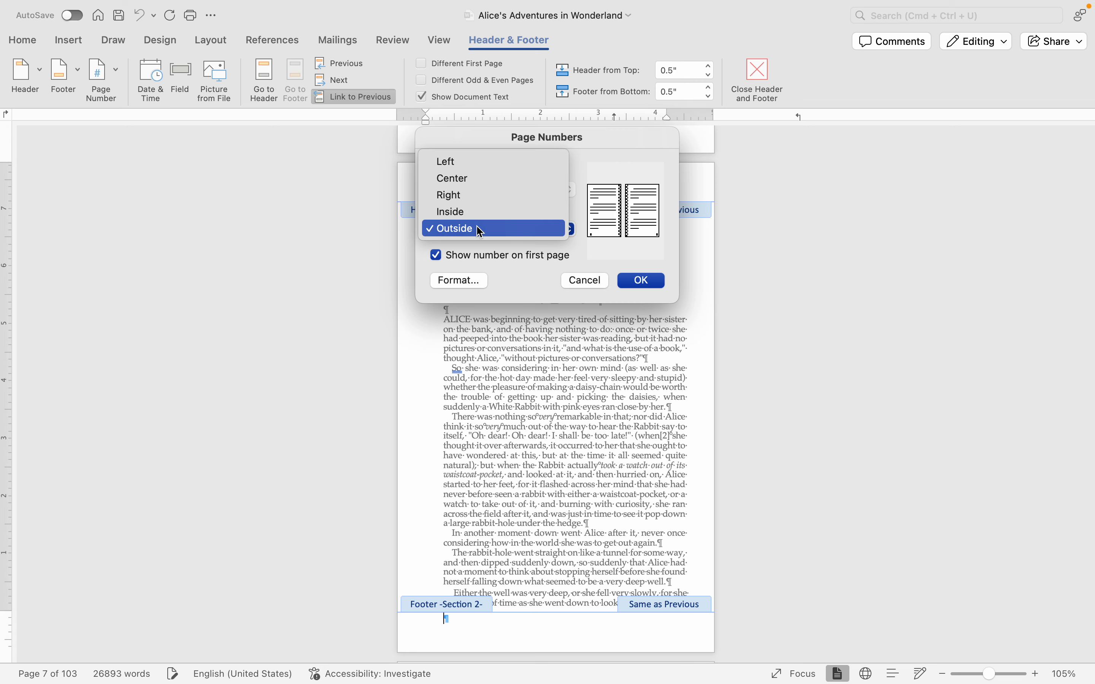
left_click(481, 179)
left_click(637, 281)
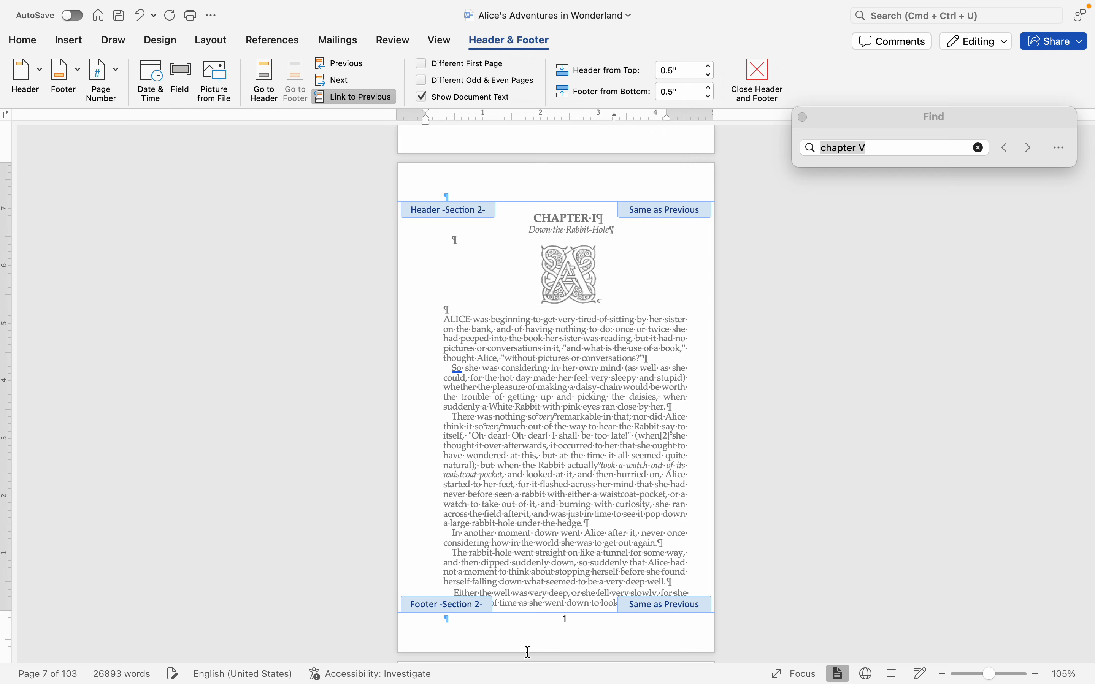
- Set the footer page number's font to Garamond, return to the body text and hide the formatting marks
left_click(38, 42)
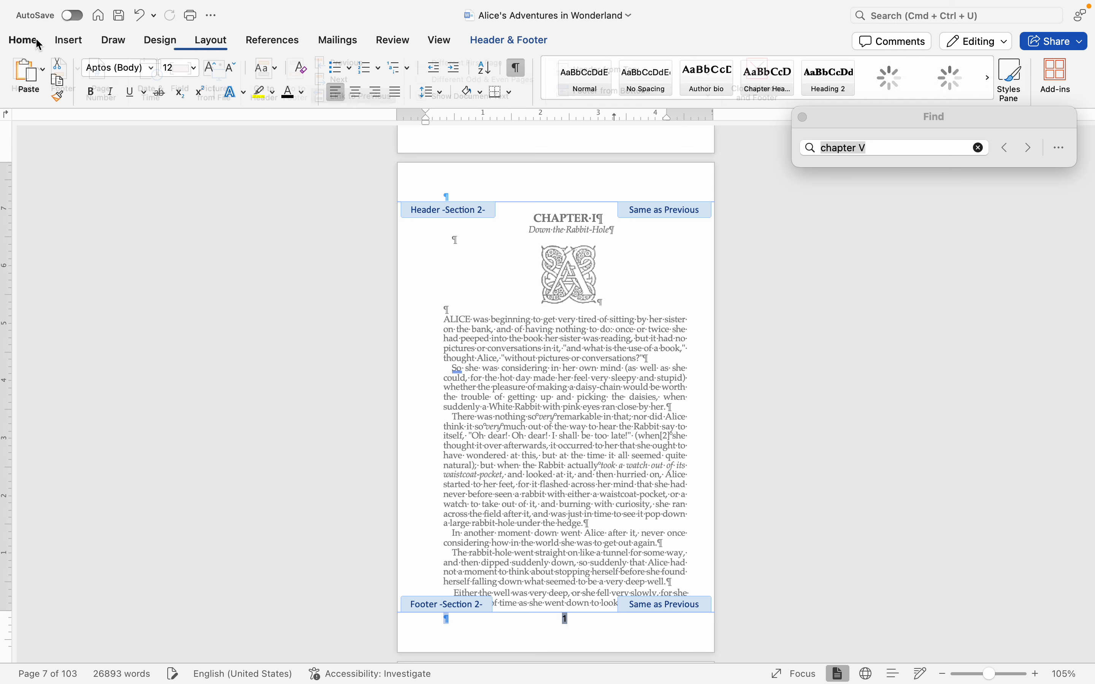
left_click(149, 68)
mouse_move(246, 200)
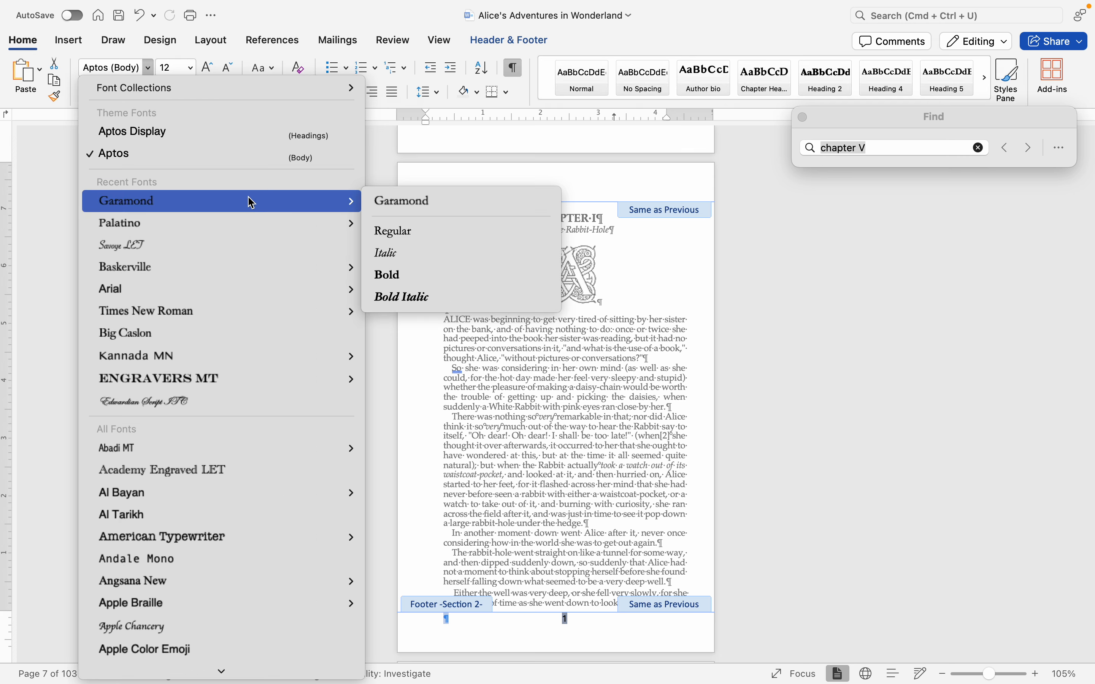
left_click(387, 203)
key("Return")
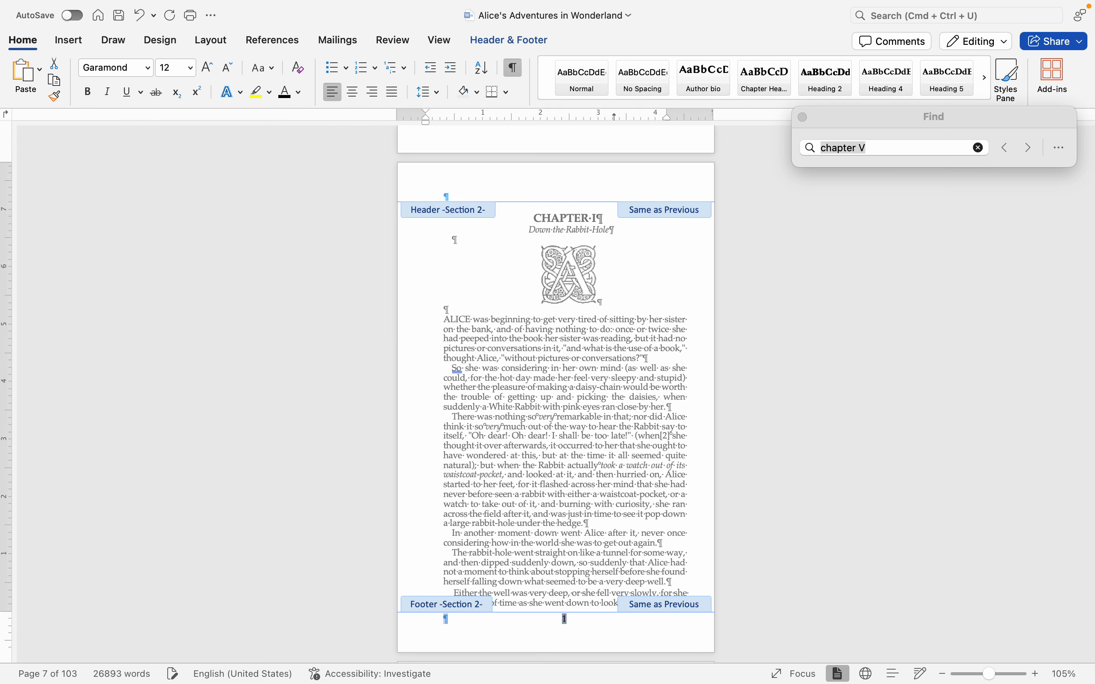
double_click(652, 401)
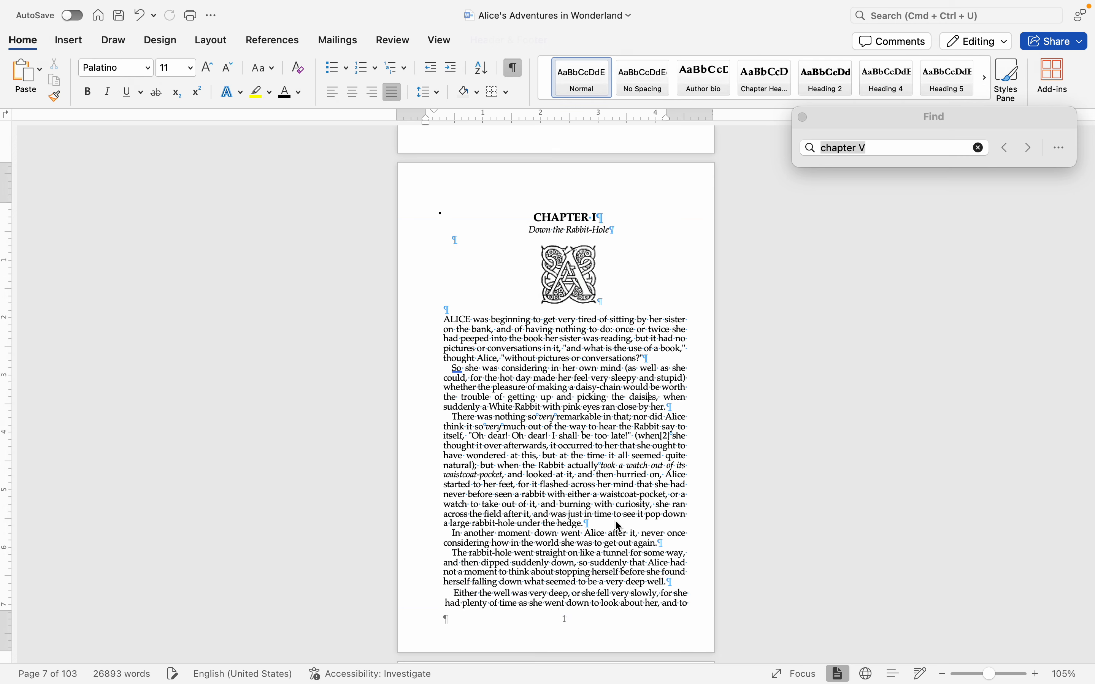
left_click(514, 76)
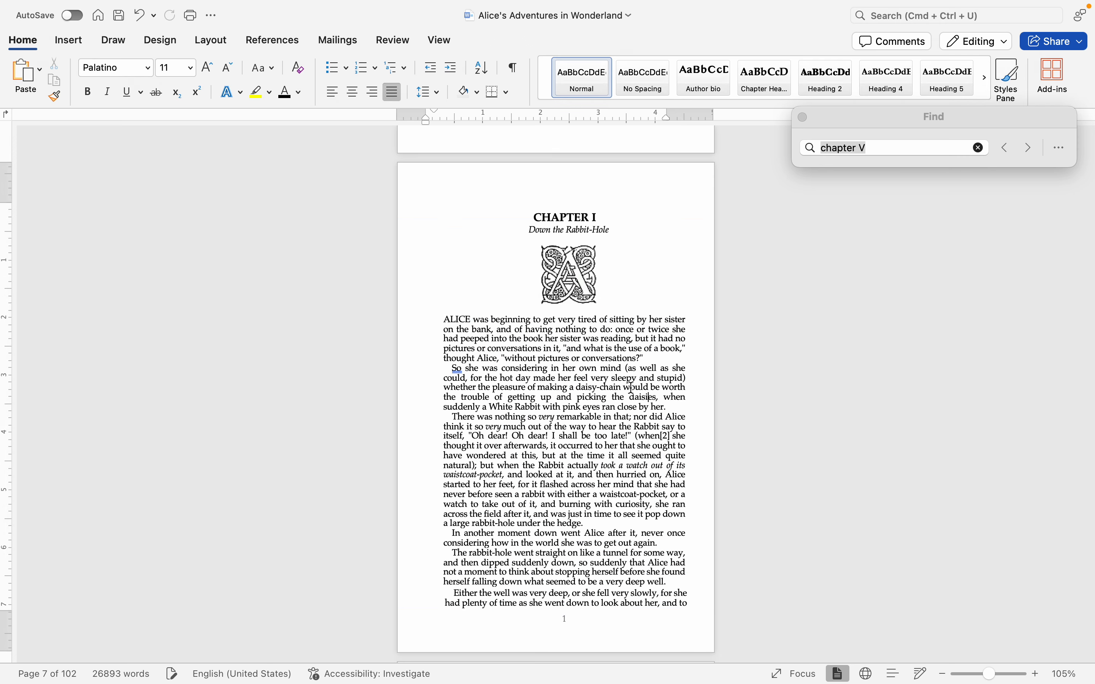
- Set the Section 2 footer's distance from the bottom to 0.3" and close the footer
right_click(596, 629)
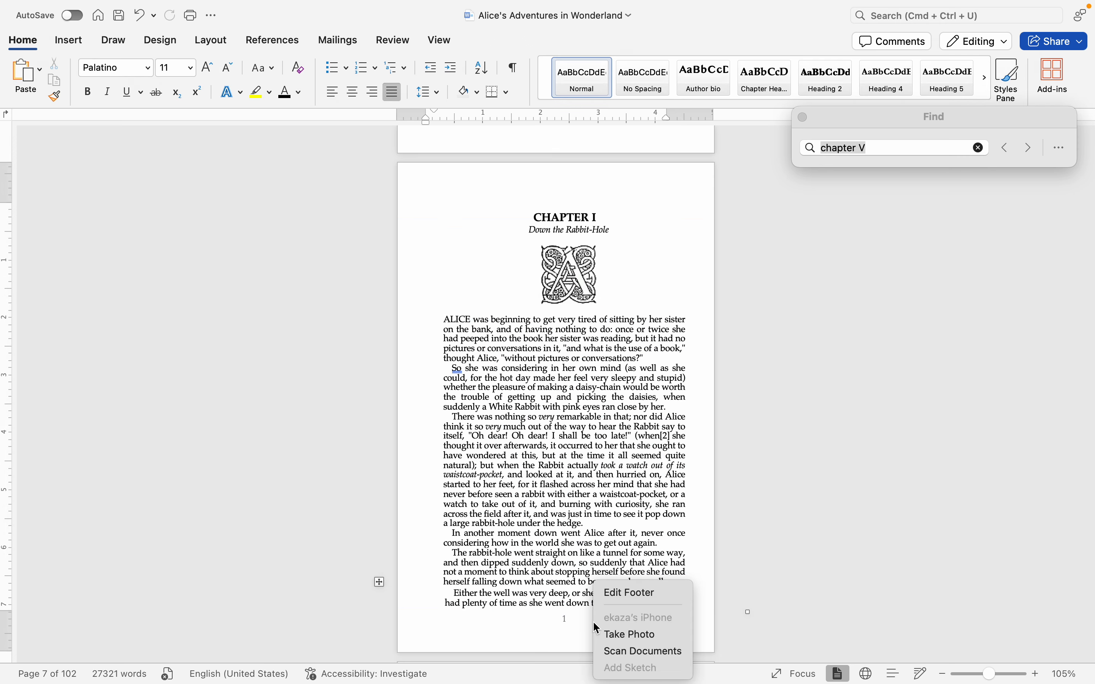
left_click(617, 597)
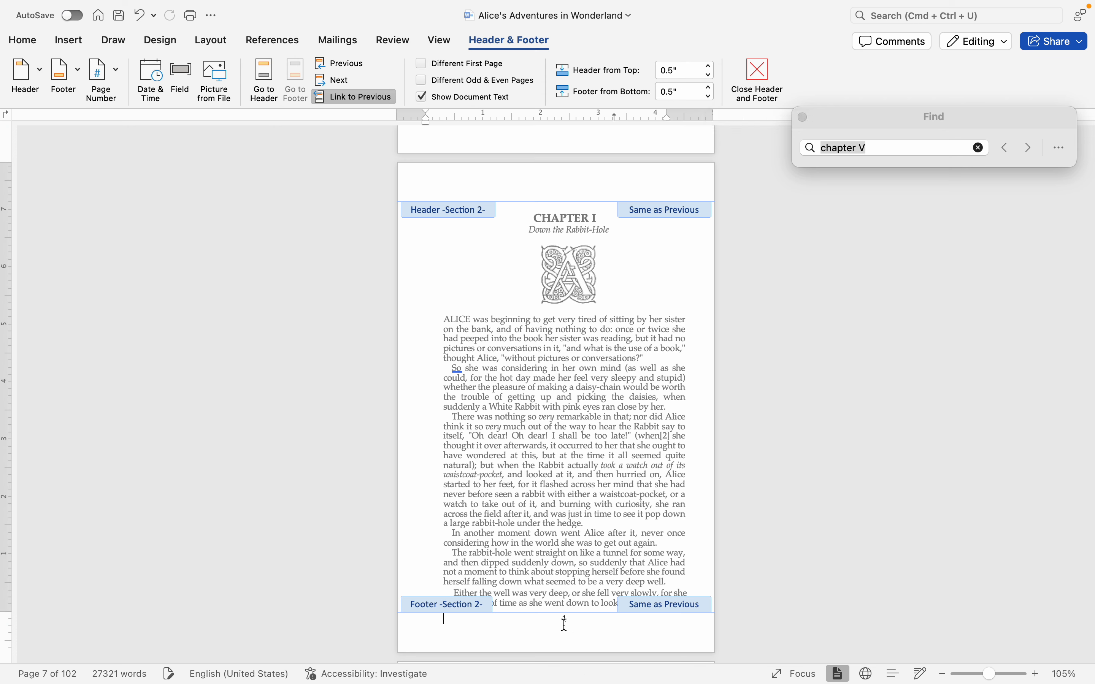
left_click(706, 97)
left_click(707, 97)
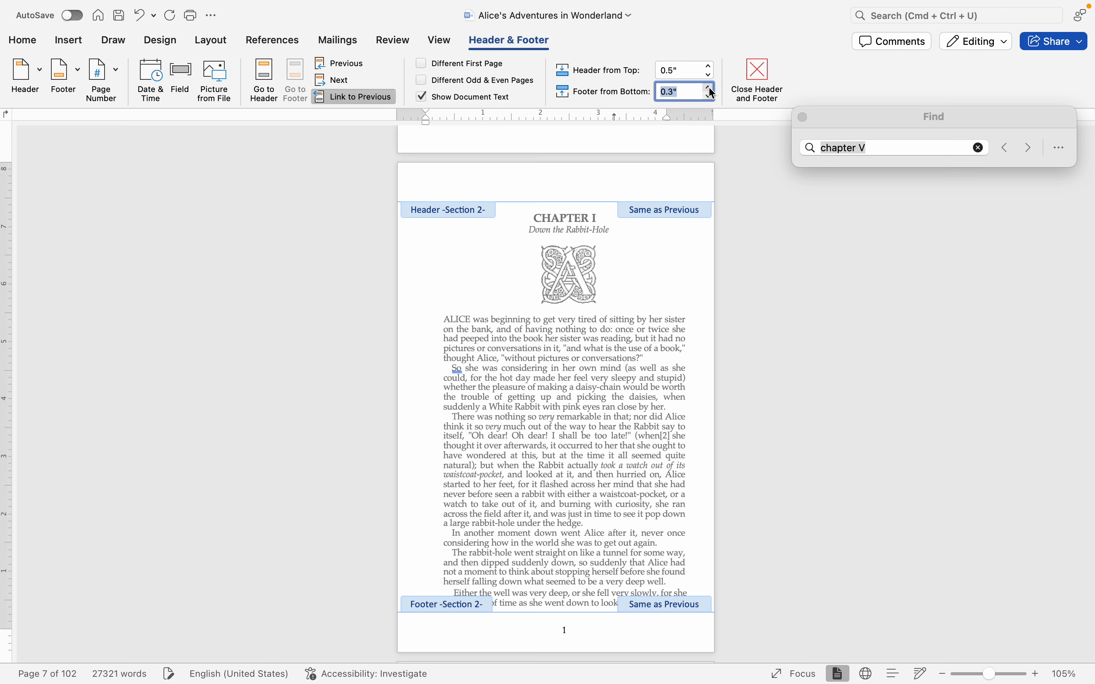
left_click(759, 74)
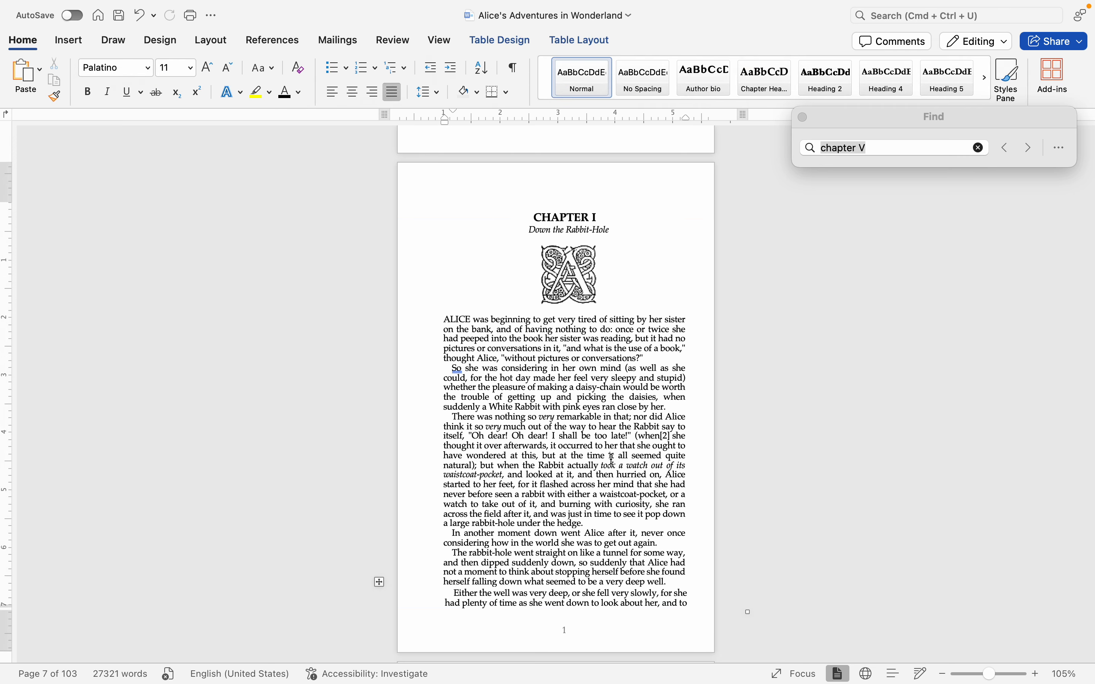
left_click(640, 449)
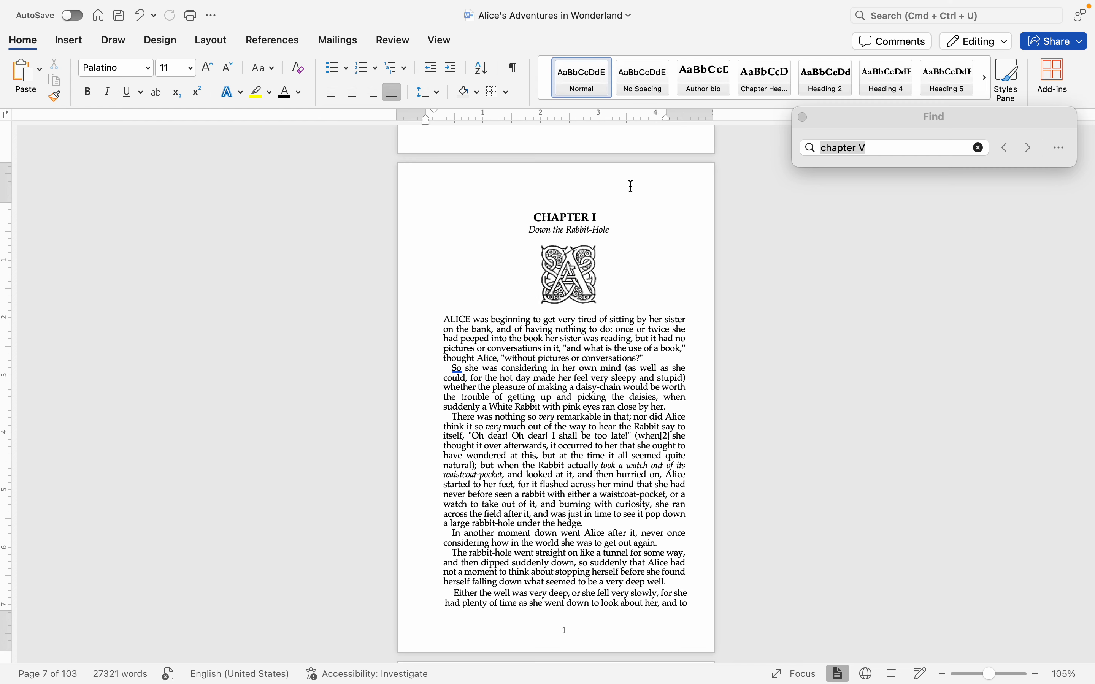
- Check the page numbers around Chapter I and unlink the Section 2 footer from the previous section
scroll(632, 186, "down", 10)
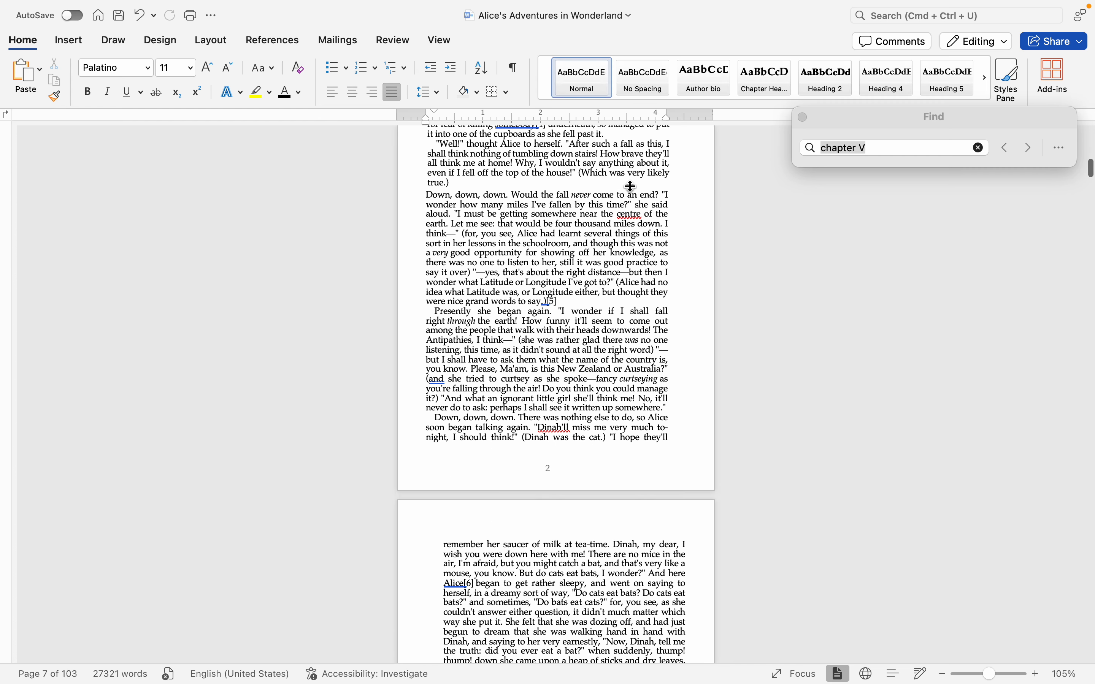
scroll(633, 186, "up", 12)
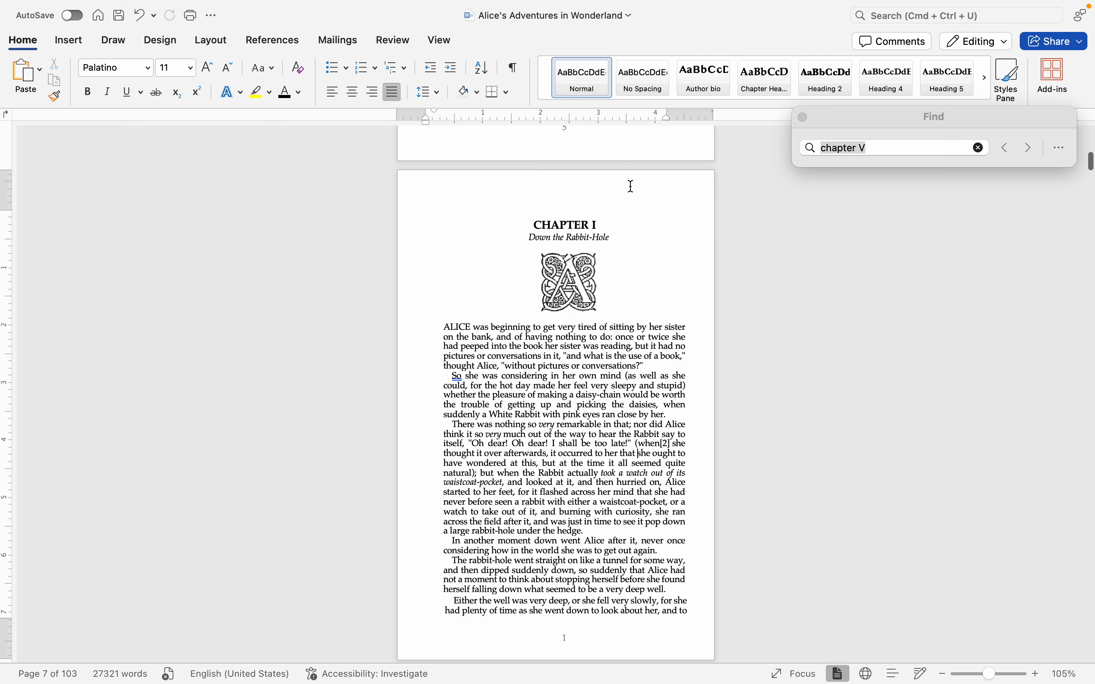
scroll(632, 187, "up", 4)
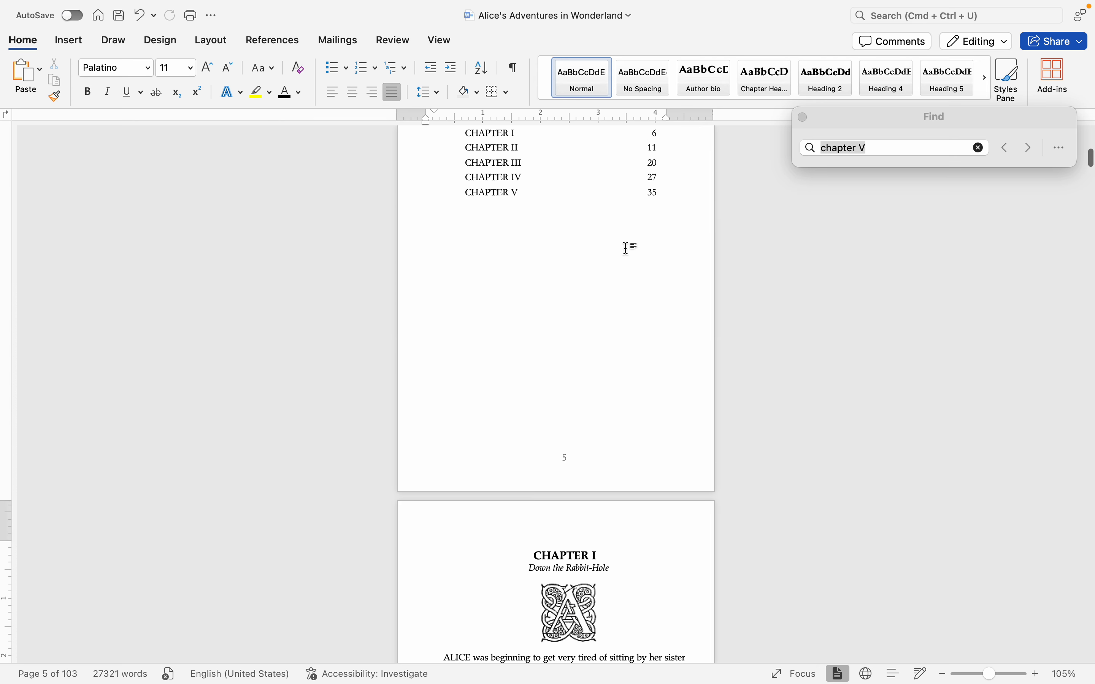
right_click(636, 471)
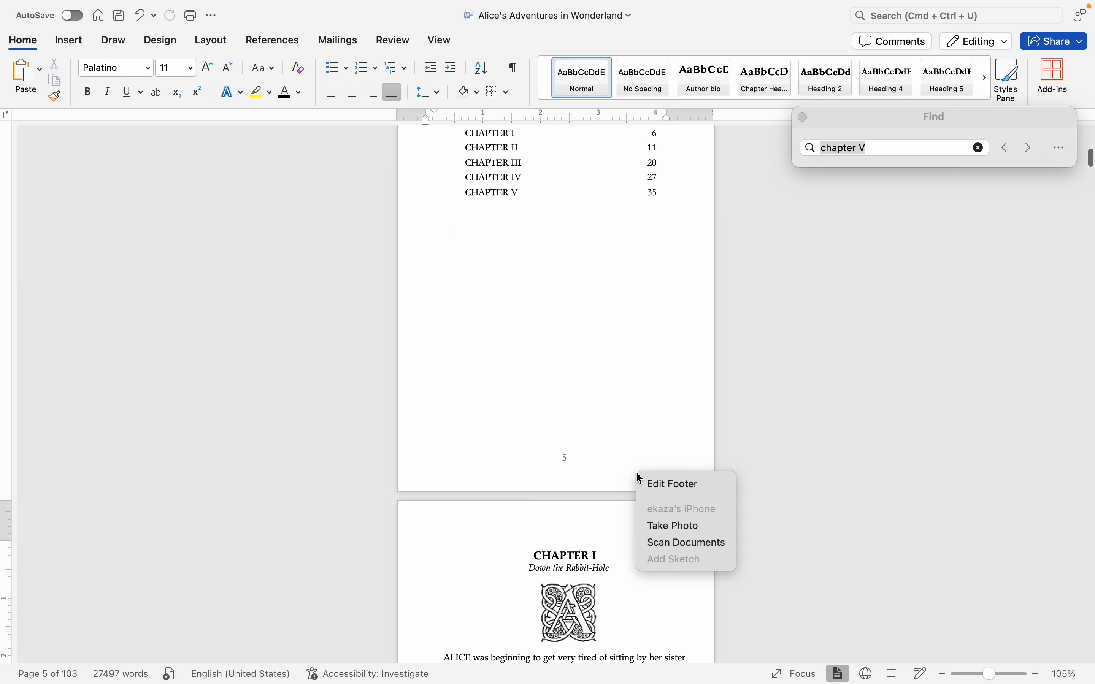
left_click(650, 478)
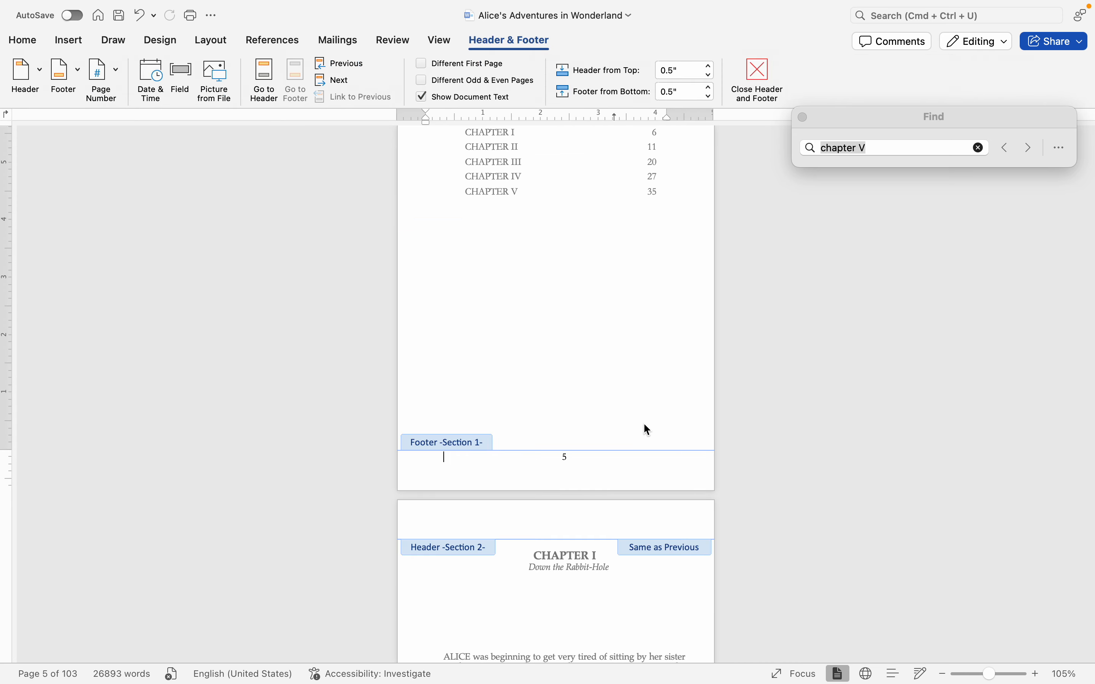
scroll(642, 439, "down", 10)
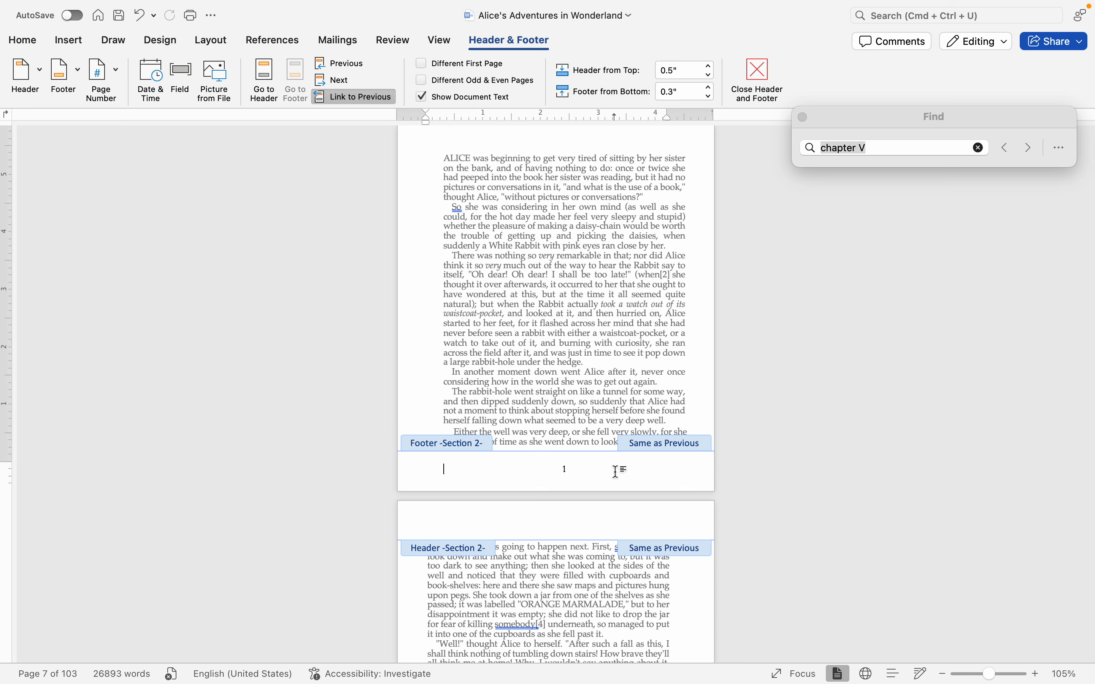
scroll(619, 475, "up", 3)
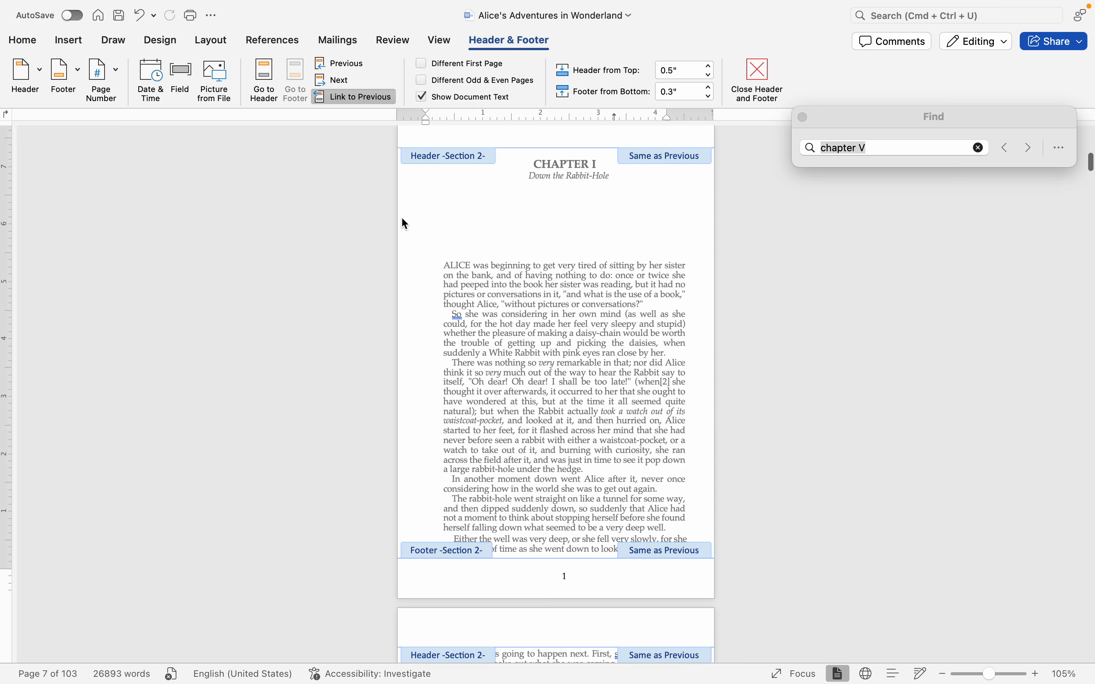
left_click(355, 100)
- Delete the page number from the Section 1 footer on the Contents page
scroll(595, 451, "up", 3)
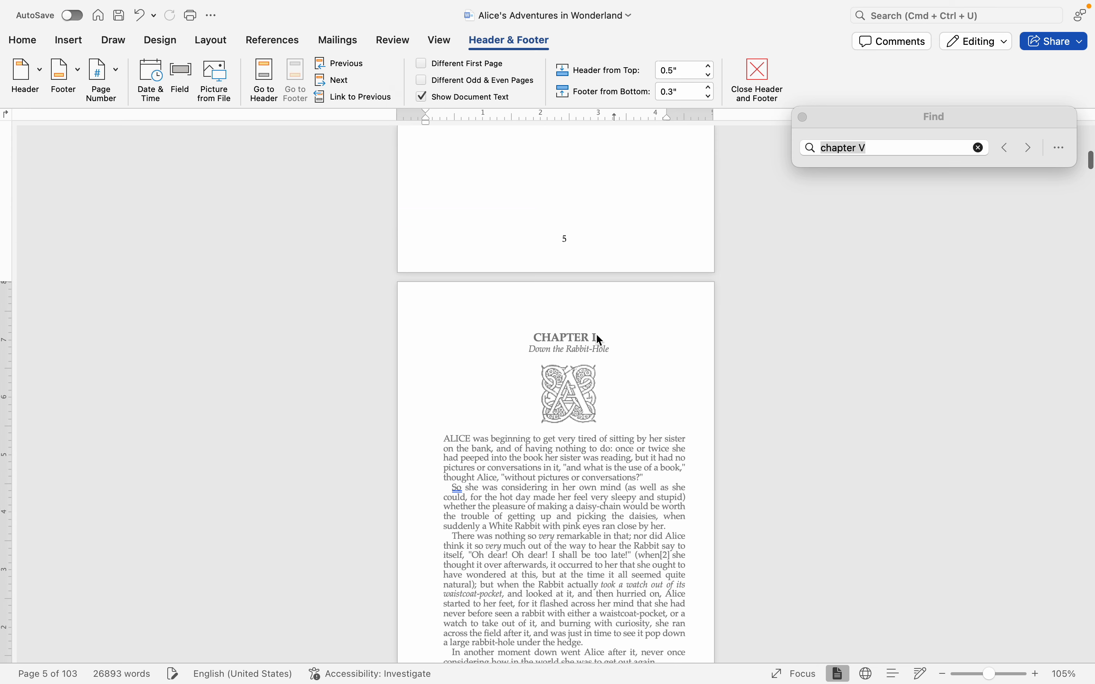
scroll(577, 243, "up", 20)
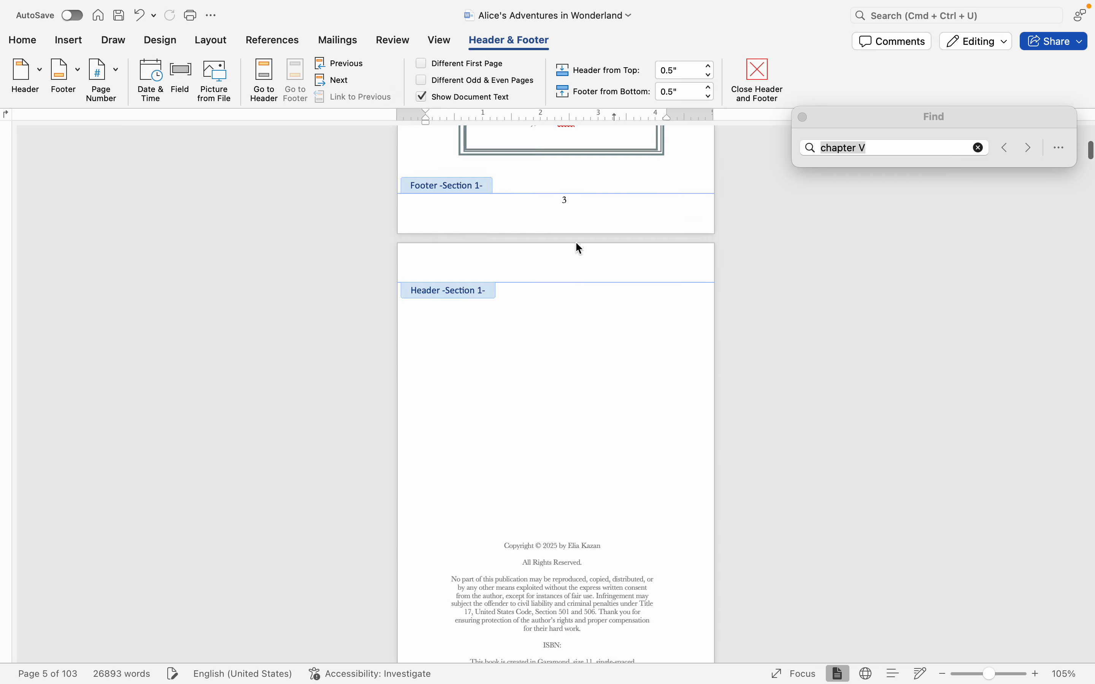
scroll(576, 243, "down", 15)
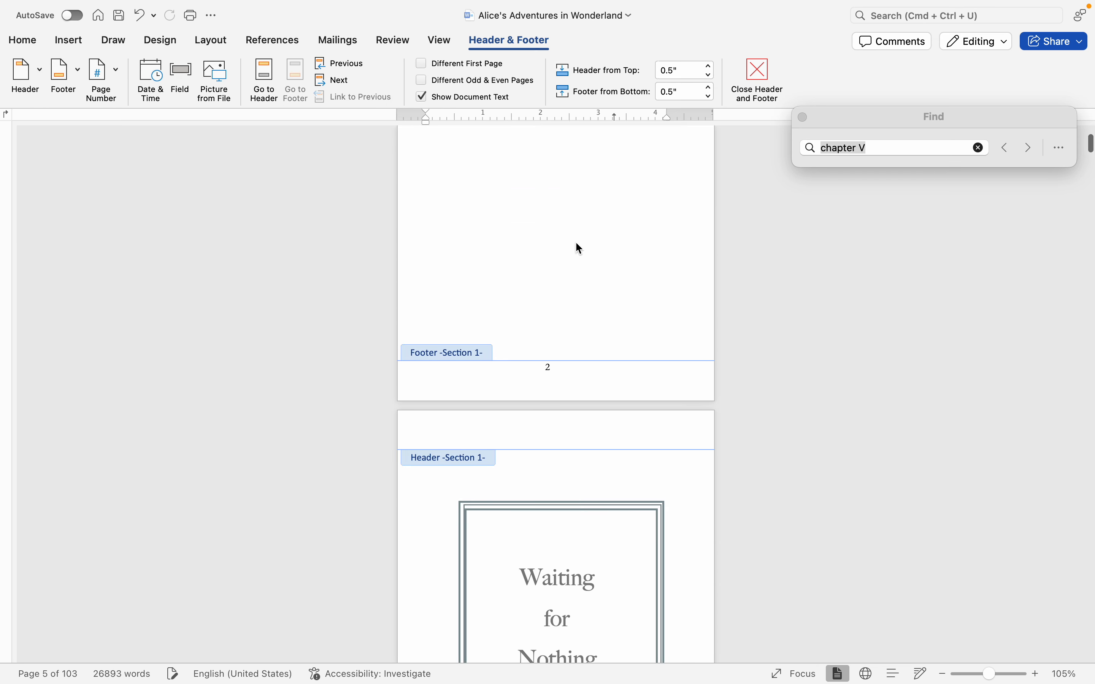
scroll(577, 244, "down", 18)
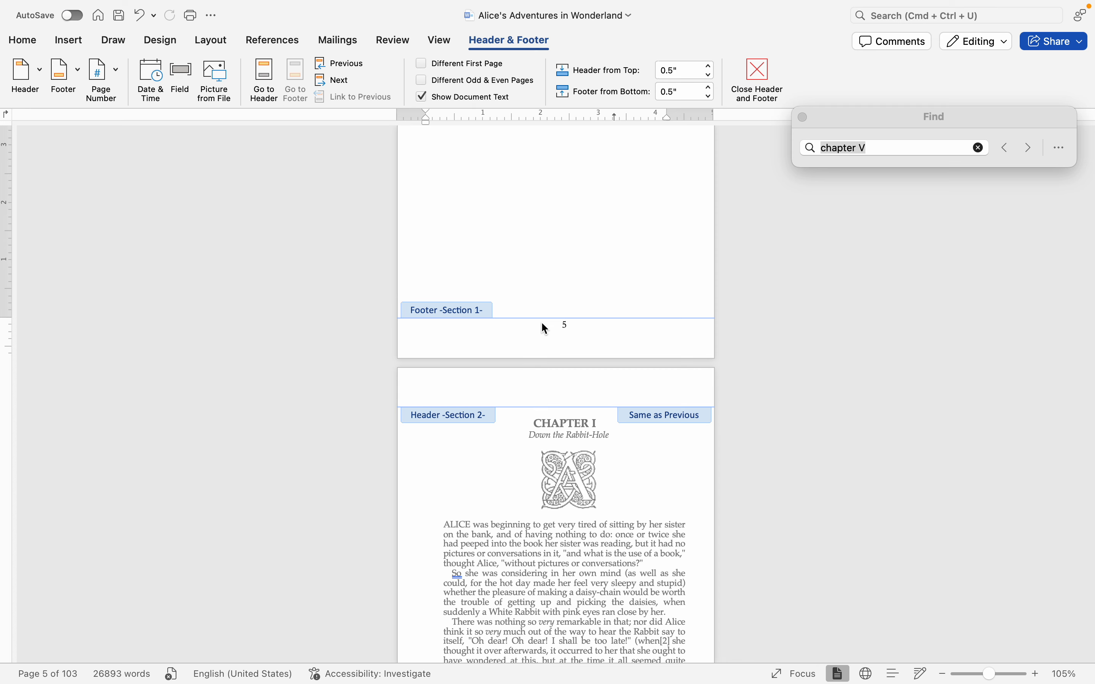
triple_click(545, 328)
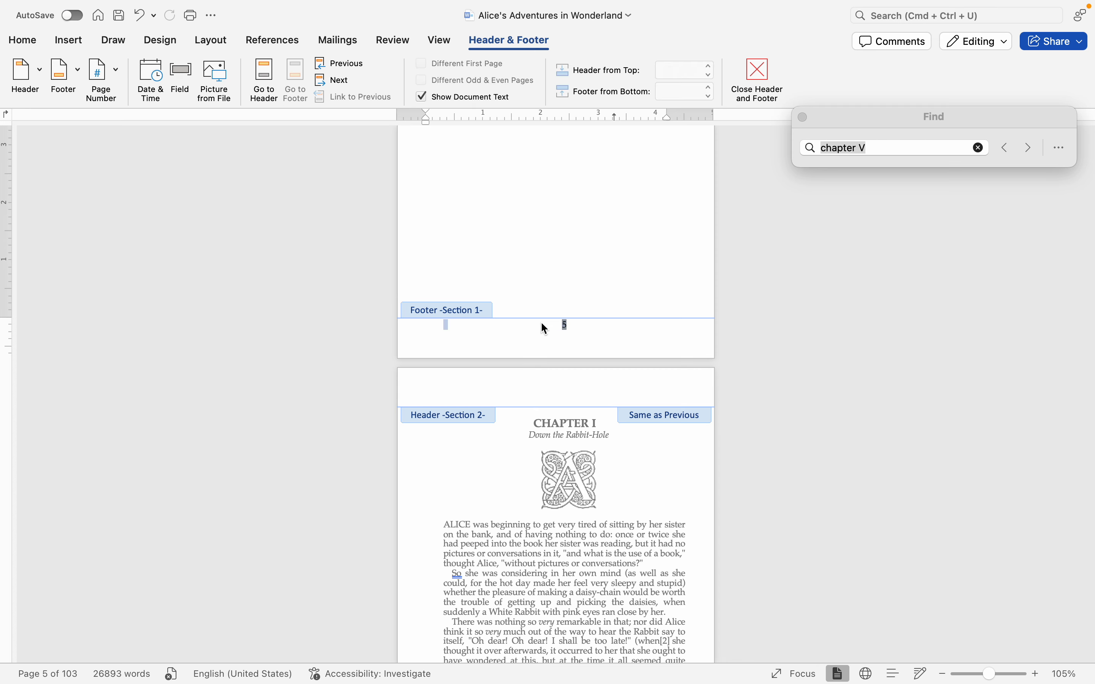
key("BackSpace")
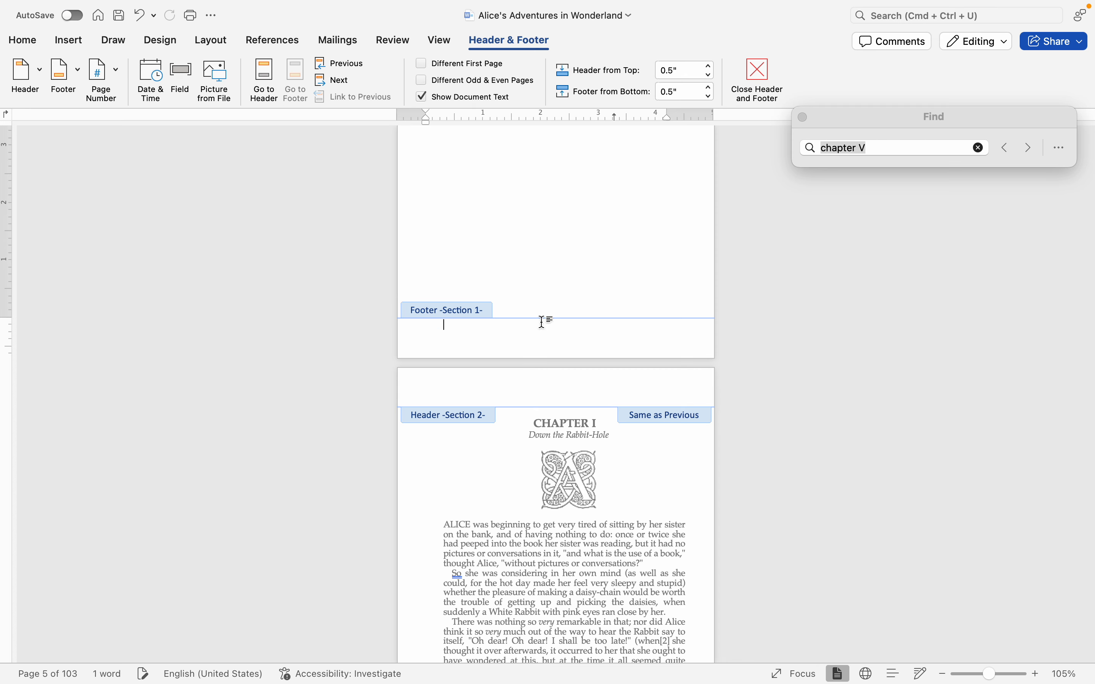
- Close the footer and check the page numbers from Chapter I through the opening of Chapter II
left_click(749, 74)
scroll(570, 294, "down", 10)
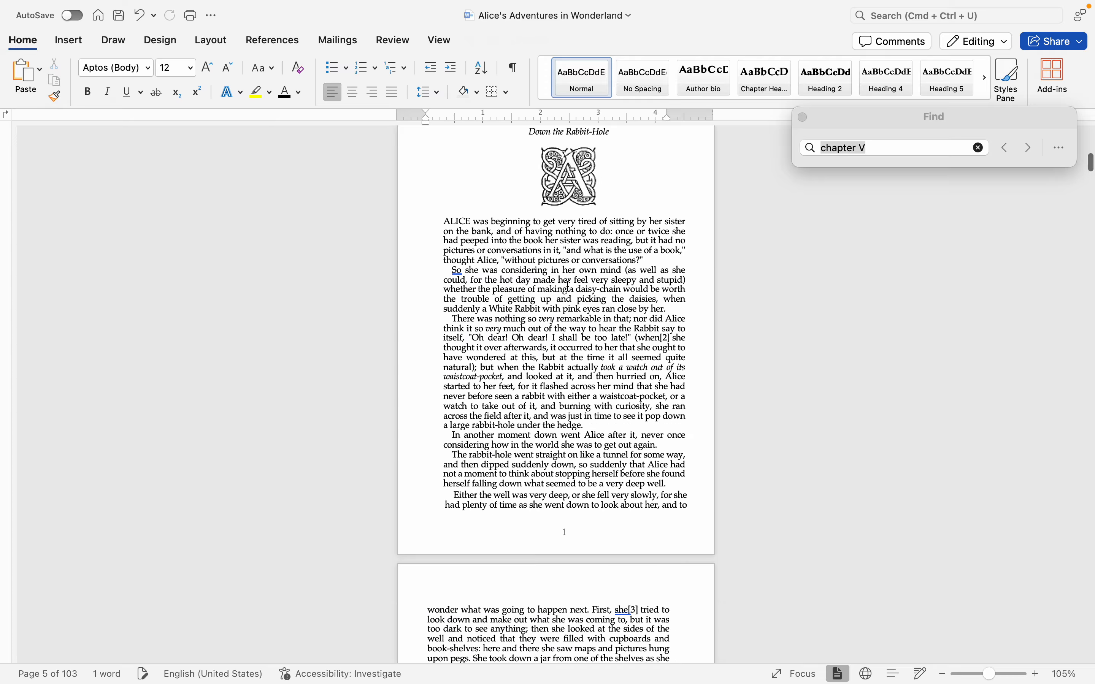
scroll(571, 310, "down", 20)
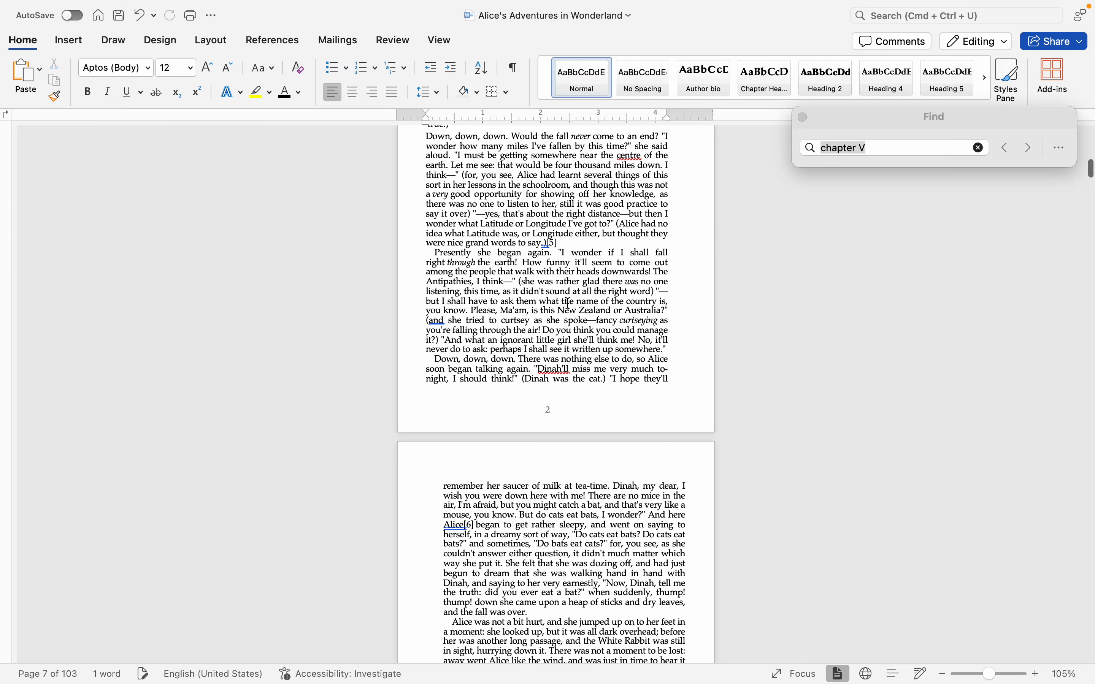
scroll(569, 303, "down", 20)
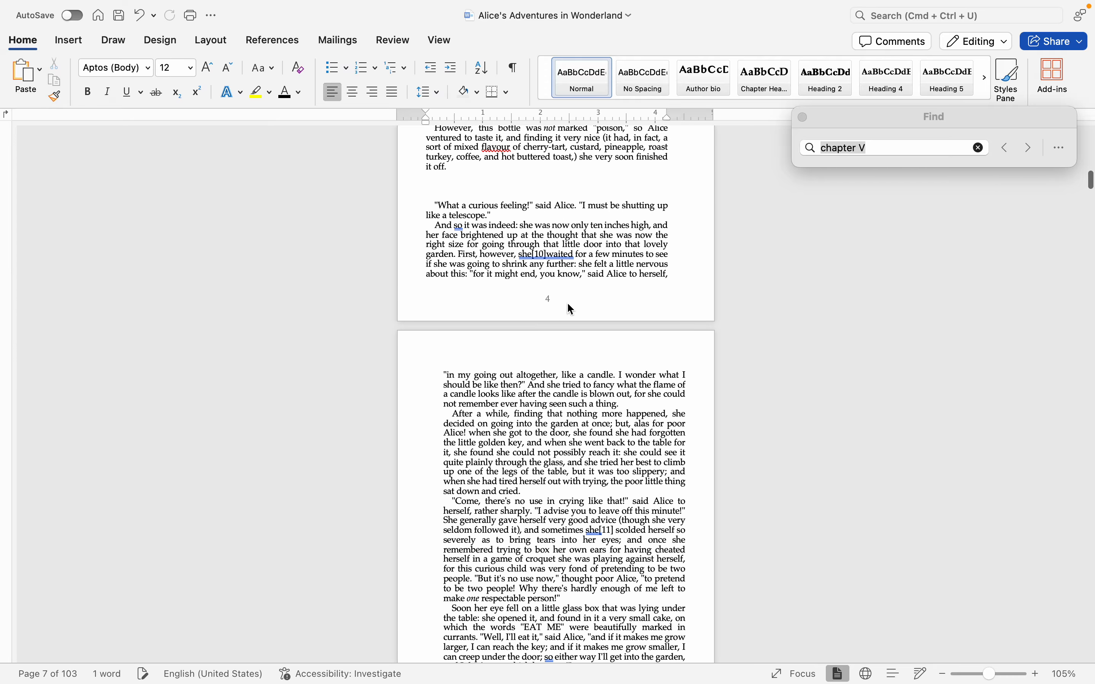
scroll(568, 316, "up", 2)
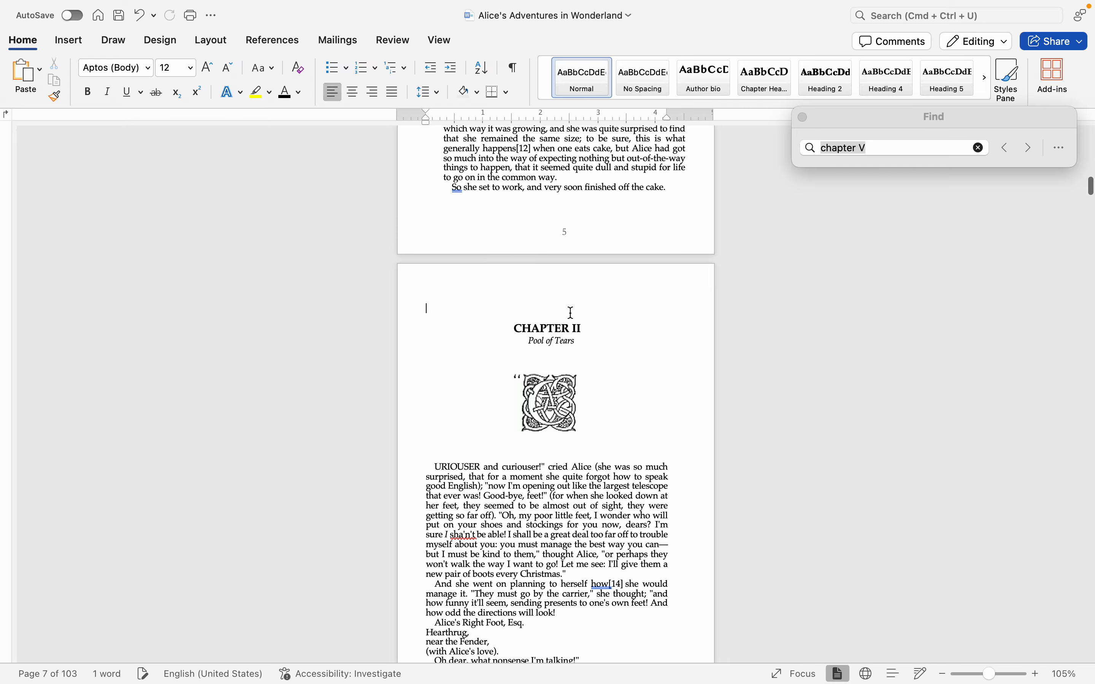
scroll(570, 312, "down", 5)
scroll(570, 312, "up", 18)
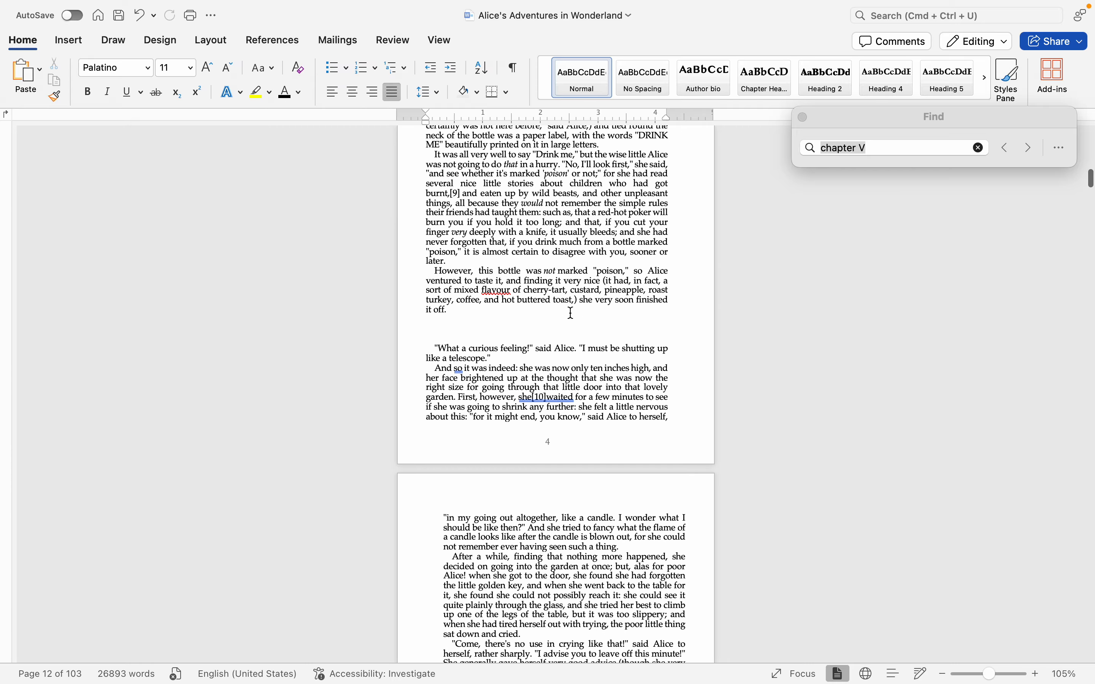
scroll(571, 313, "up", 20)
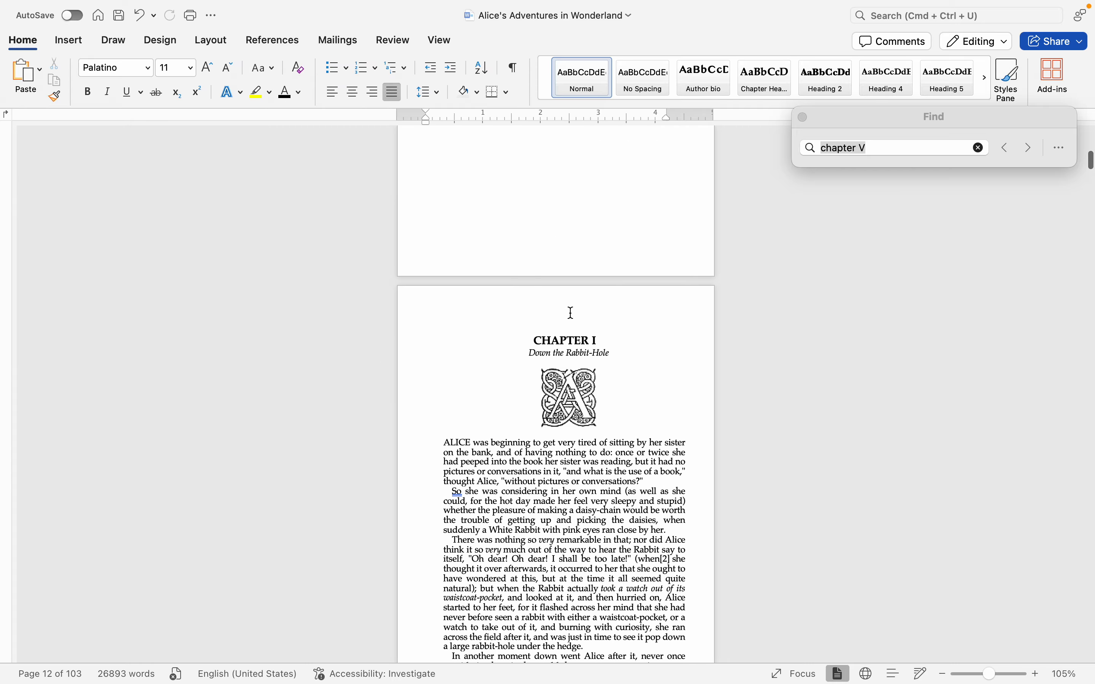
left_click(571, 312)
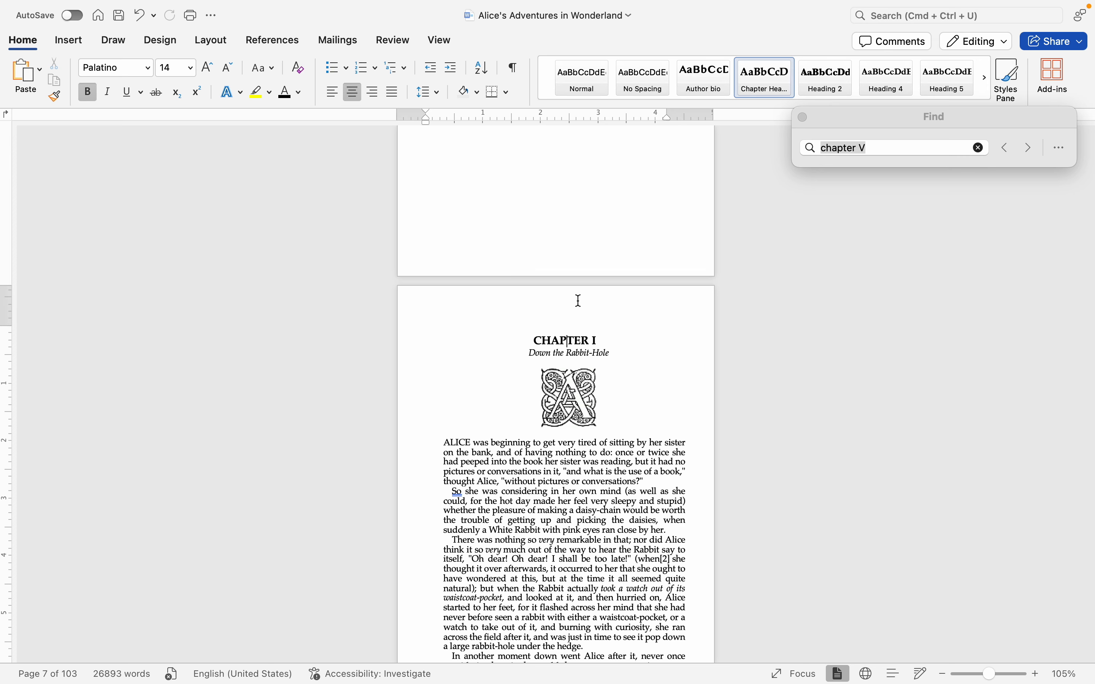
scroll(579, 301, "down", 10)
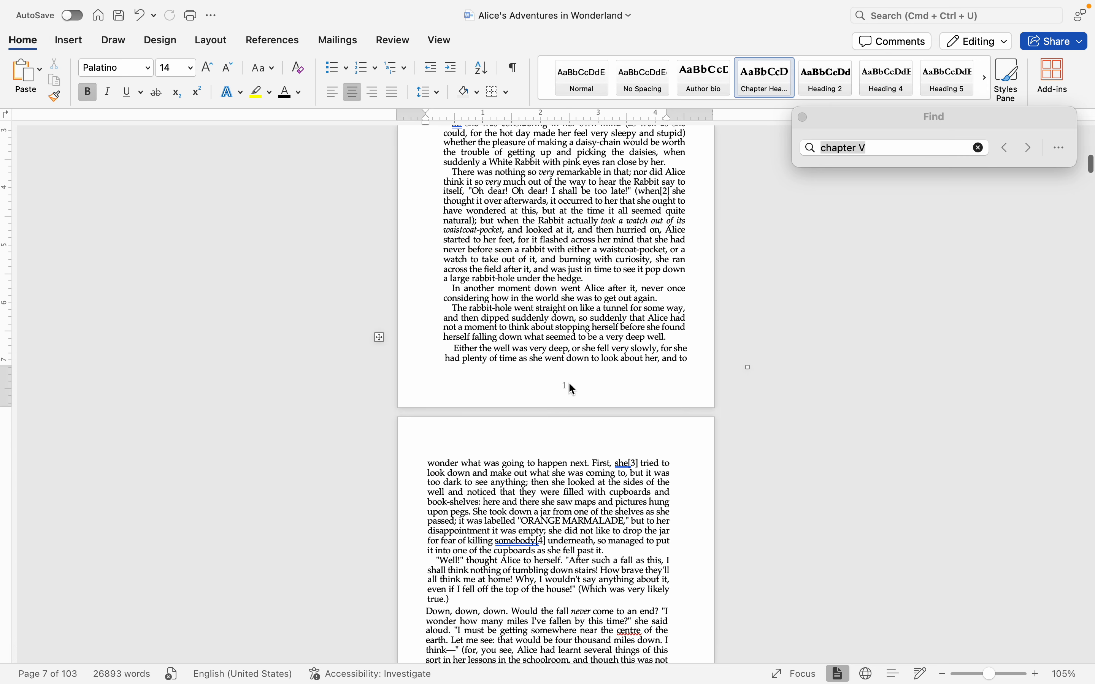
scroll(559, 449, "down", 2)
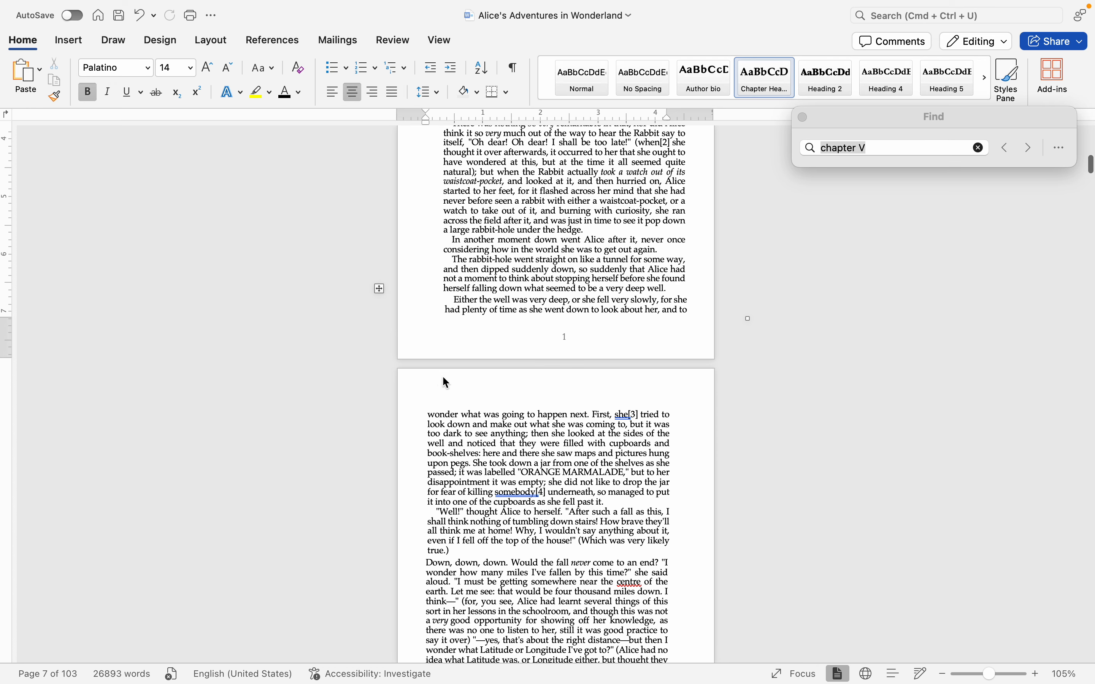
scroll(443, 396, "down", 4)
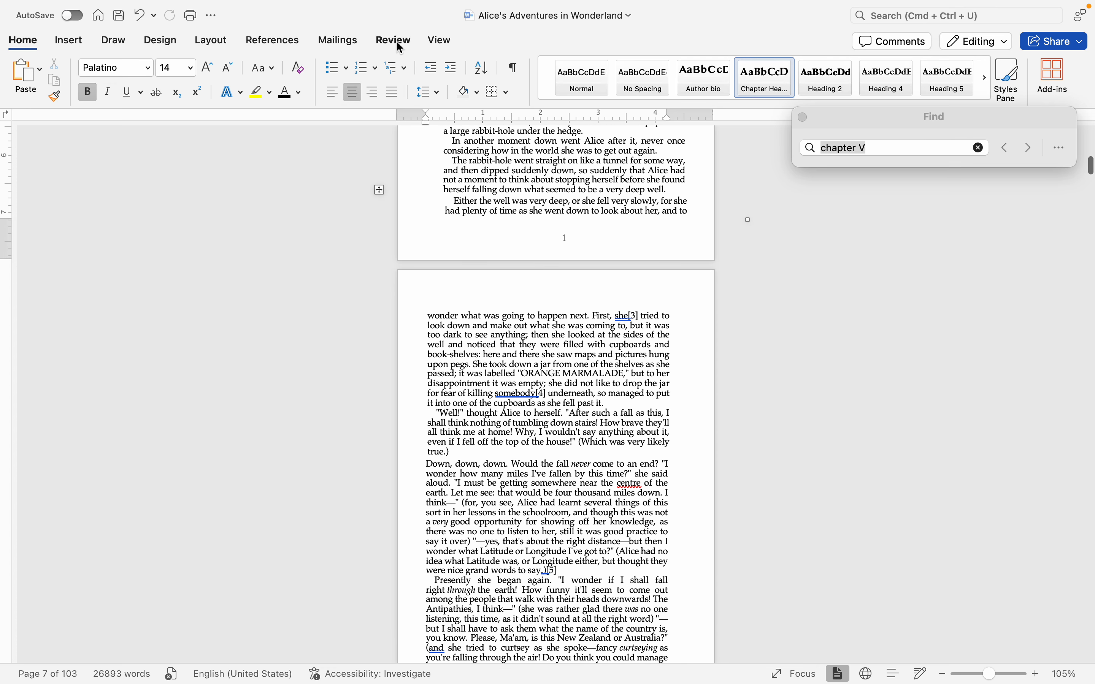
- Show multiple pages side by side and check the page numbering from the Contents page into Chapter IV
left_click(442, 42)
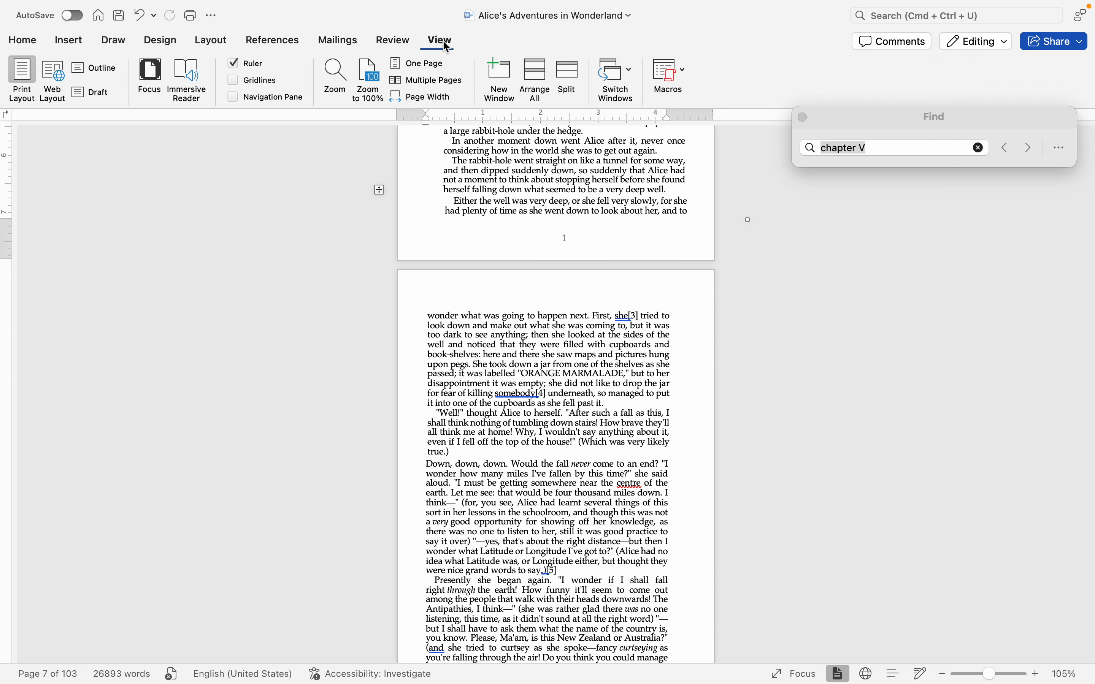
left_click(432, 77)
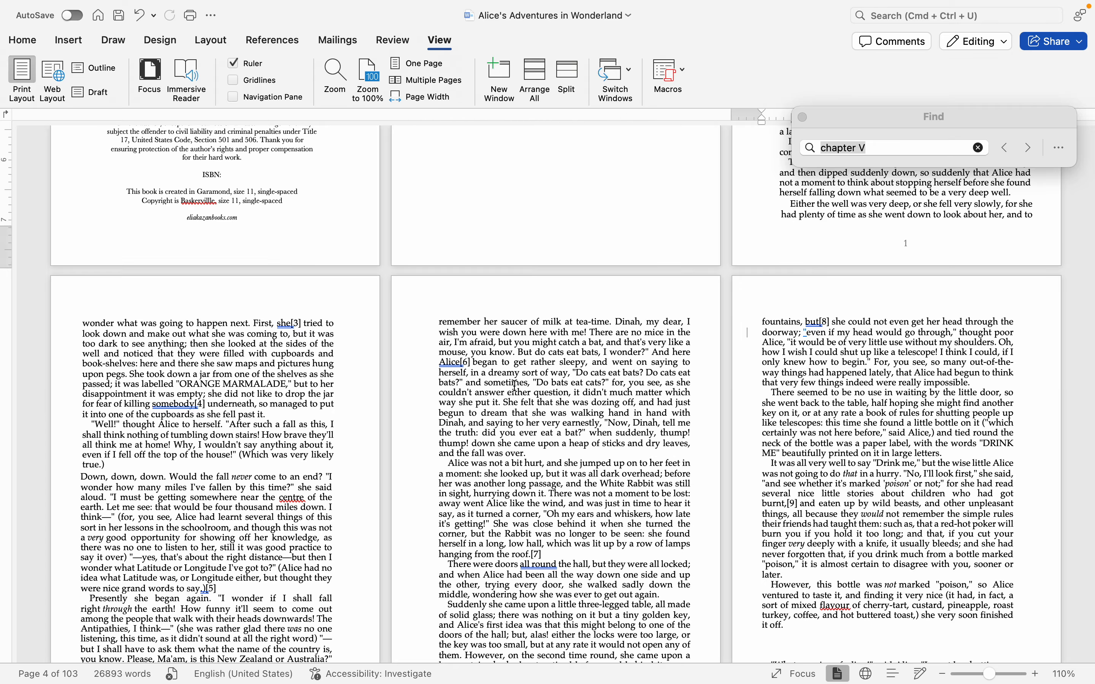
scroll(520, 383, "up", 10)
scroll(516, 385, "down", 8)
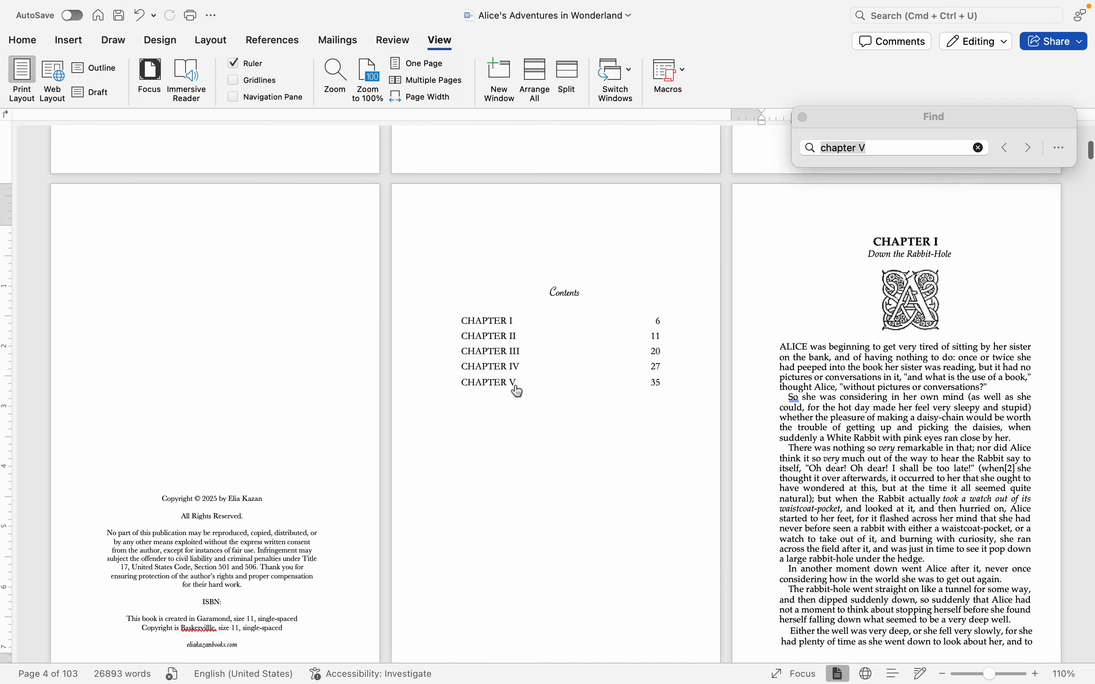
scroll(222, 454, "down", 4)
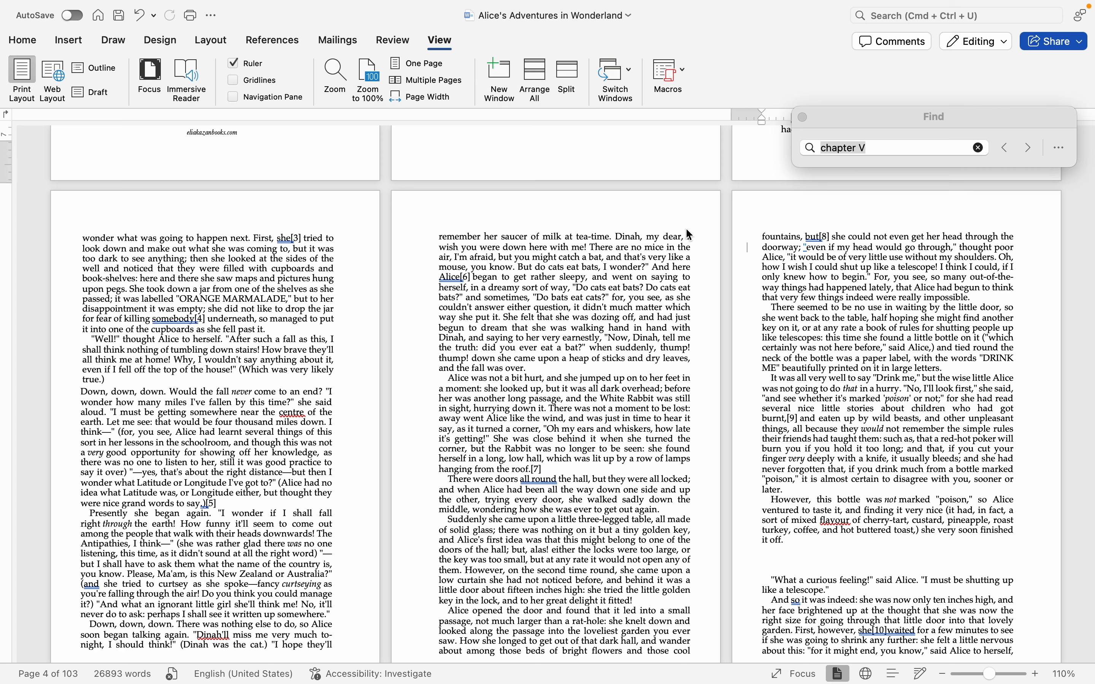
scroll(702, 228, "down", 20)
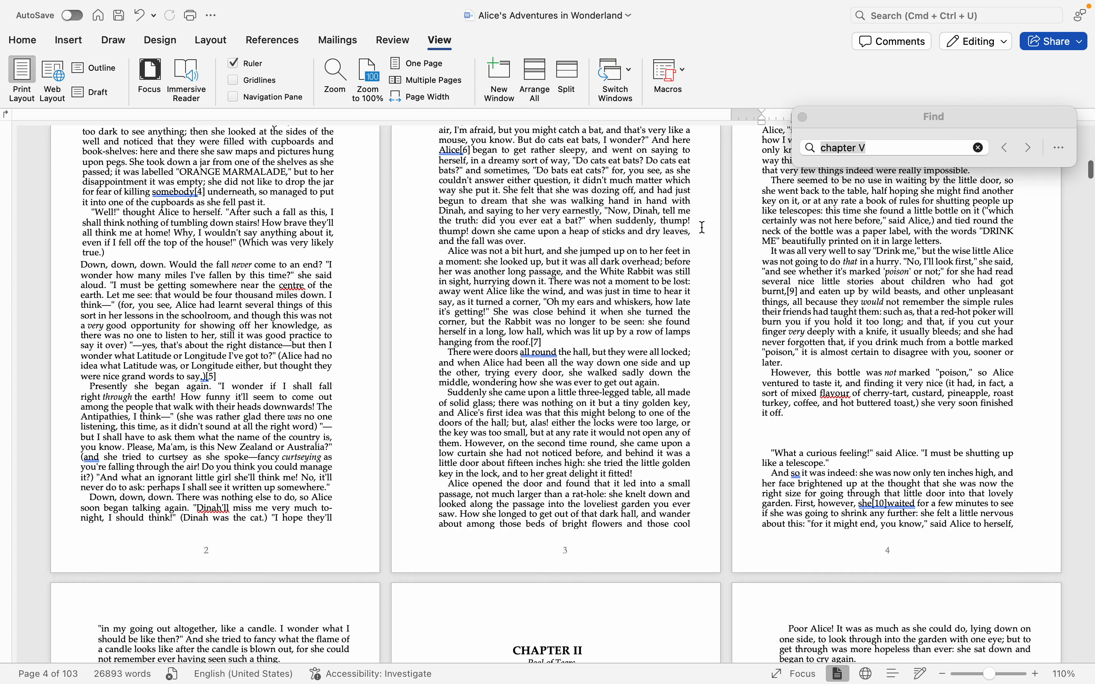
scroll(703, 227, "down", 20)
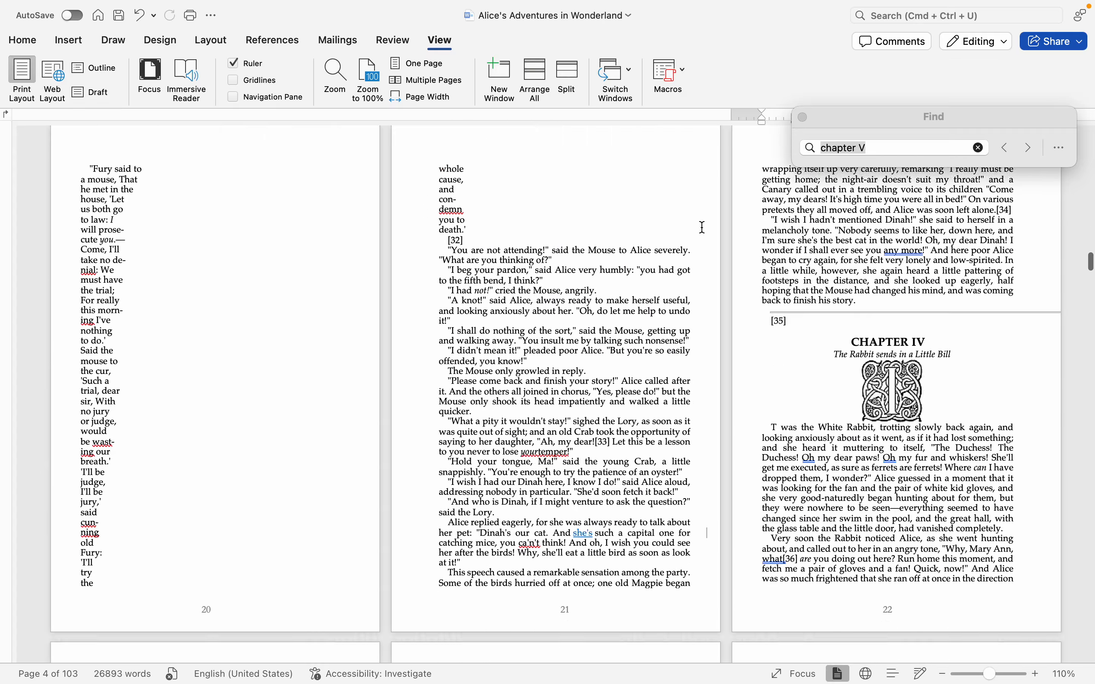
scroll(703, 227, "up", 5)
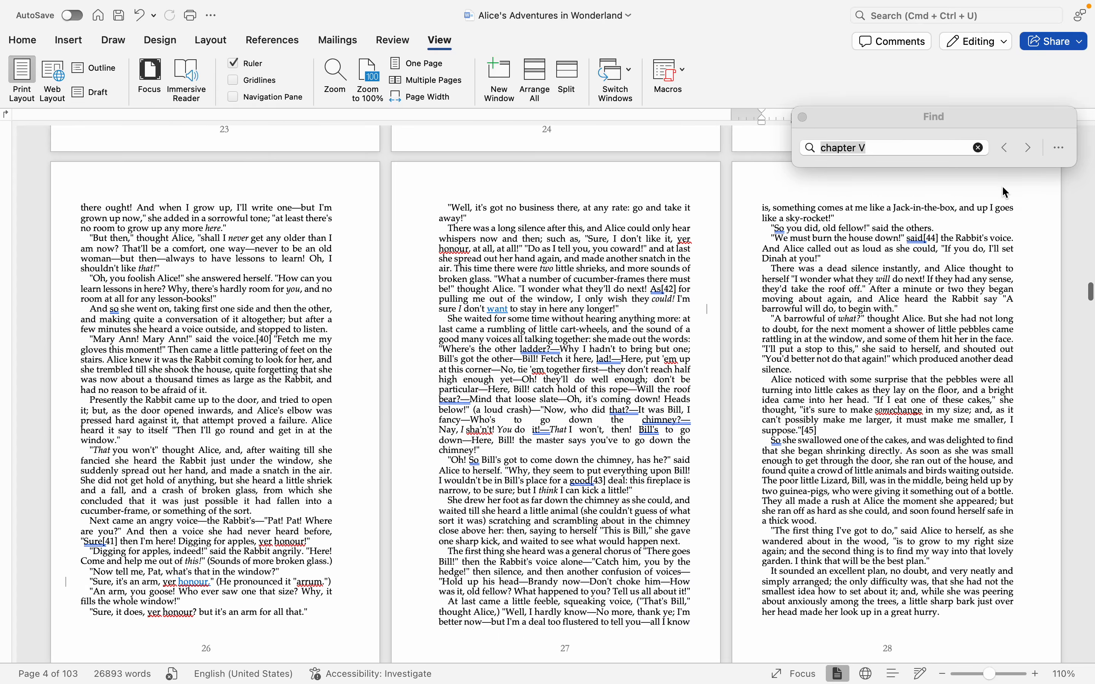
- Close the Find window and review the page numbers back to the title page, Contents and Chapter I
left_click(802, 118)
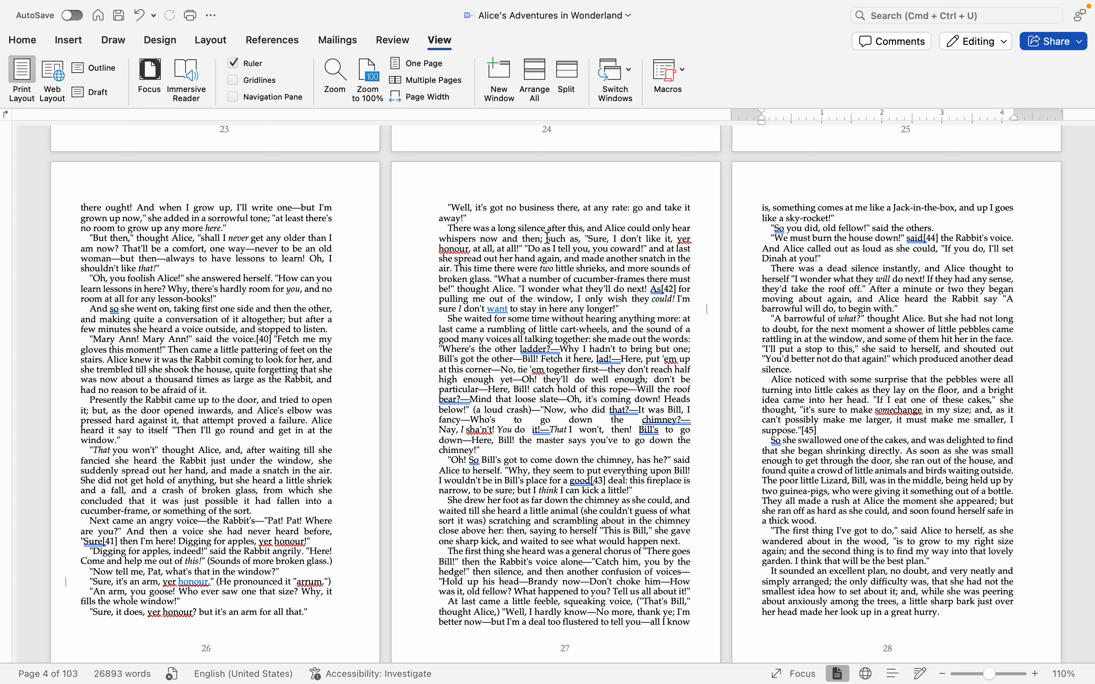
scroll(548, 238, "up", 3)
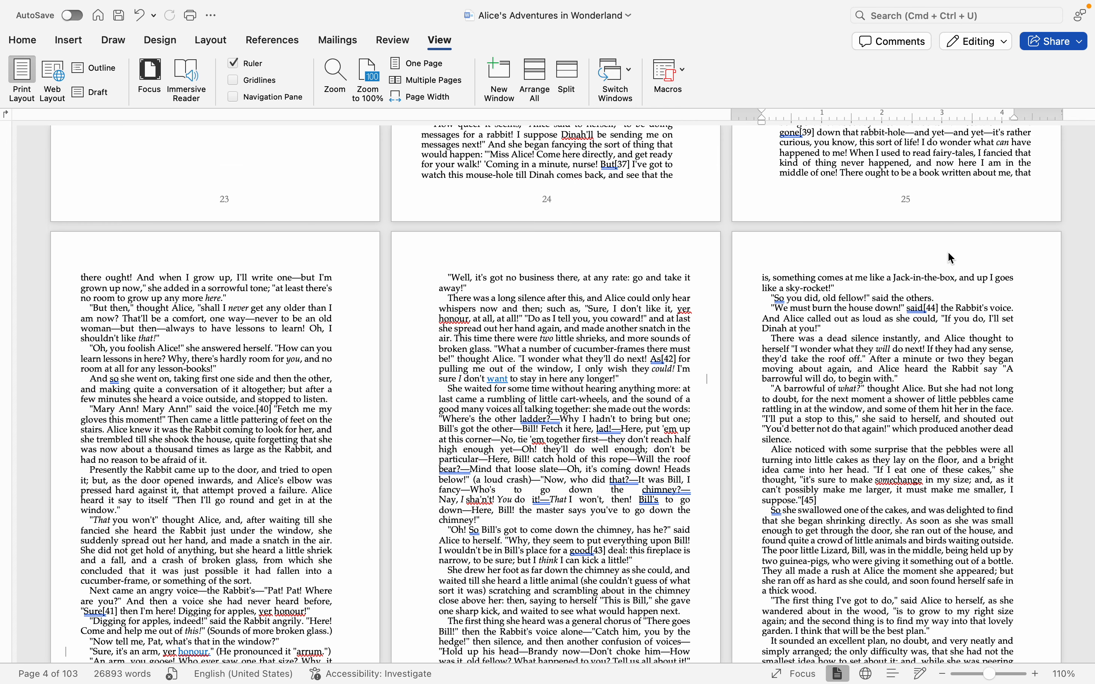
scroll(1008, 259, "up", 20)
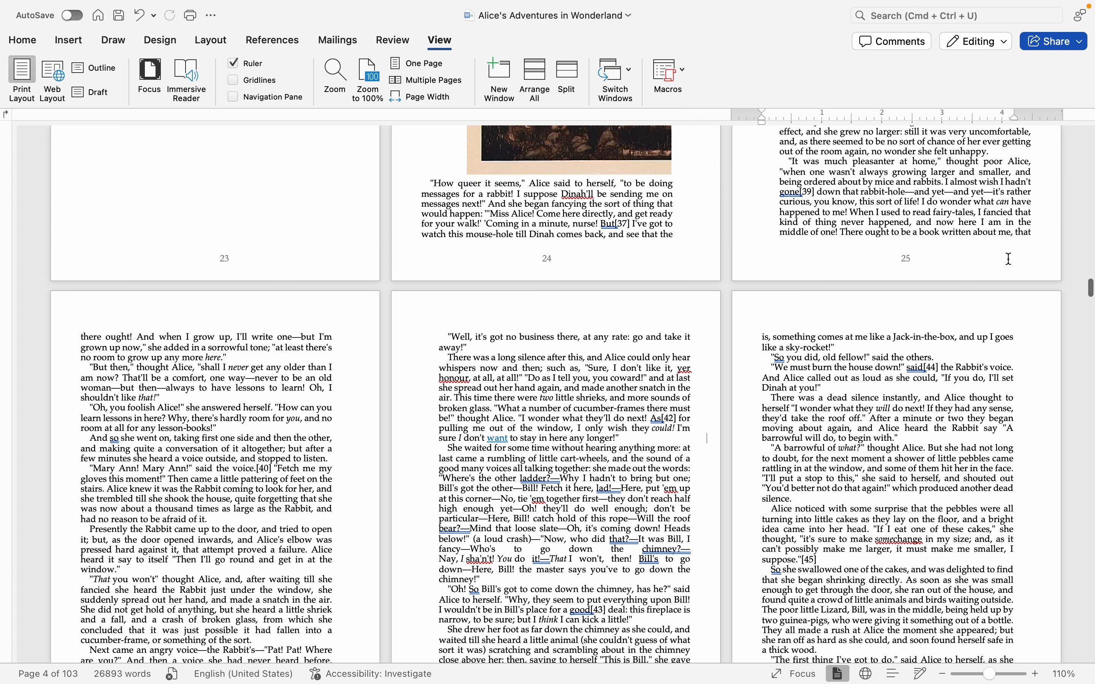
scroll(1009, 259, "up", 20)
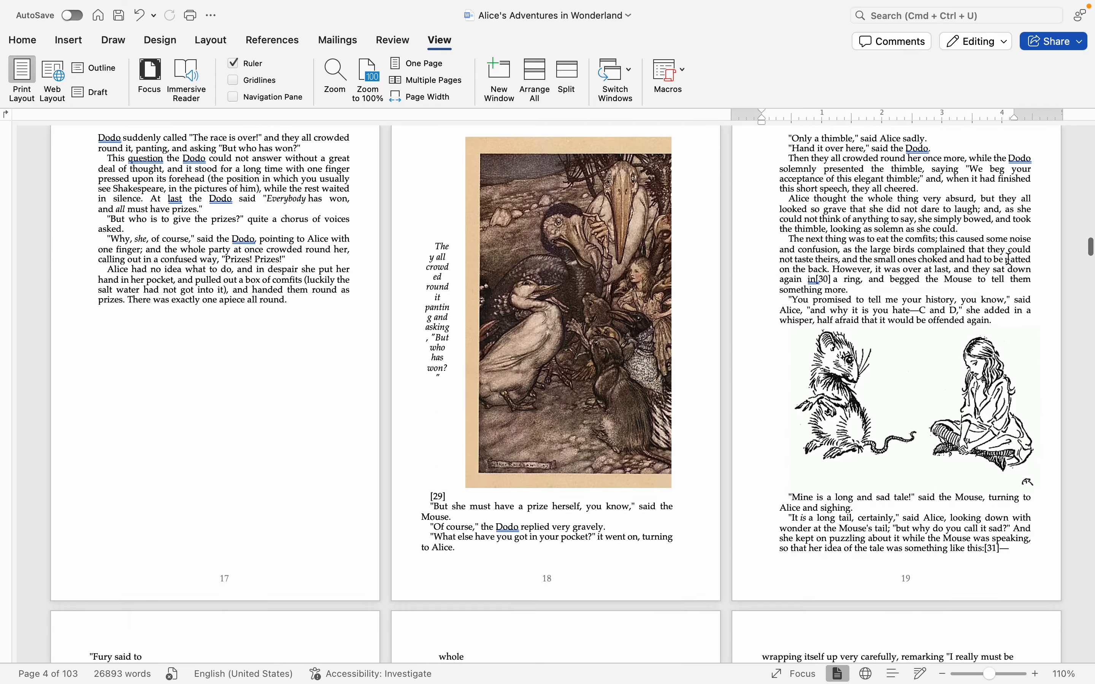
scroll(1009, 262, "up", 20)
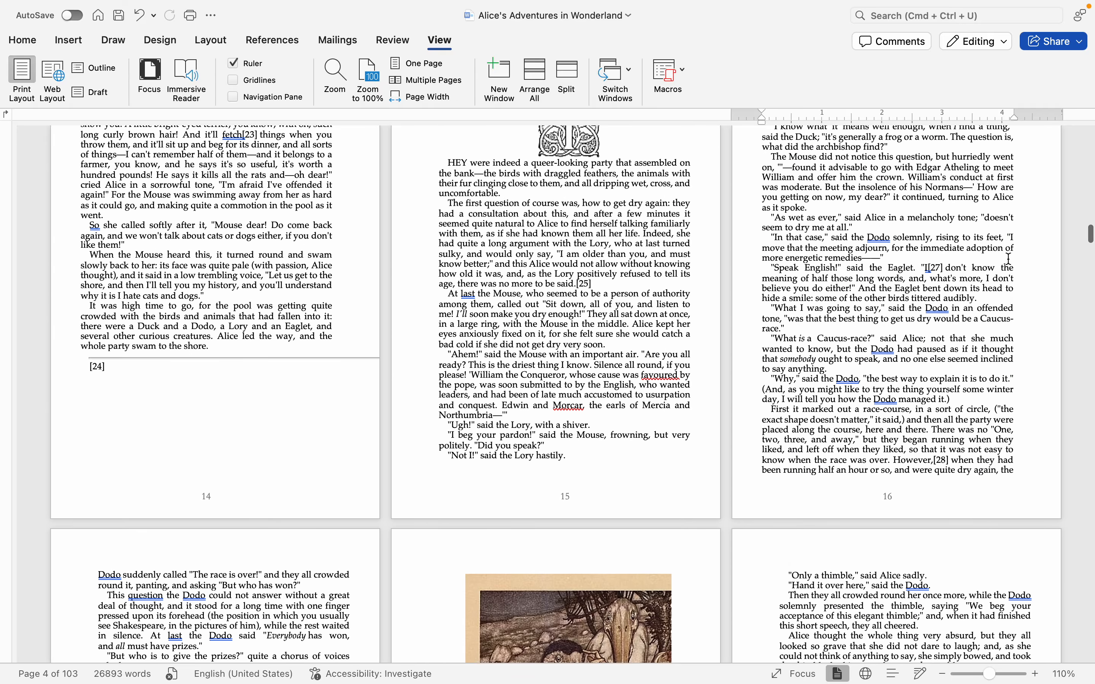
scroll(908, 389, "up", 20)
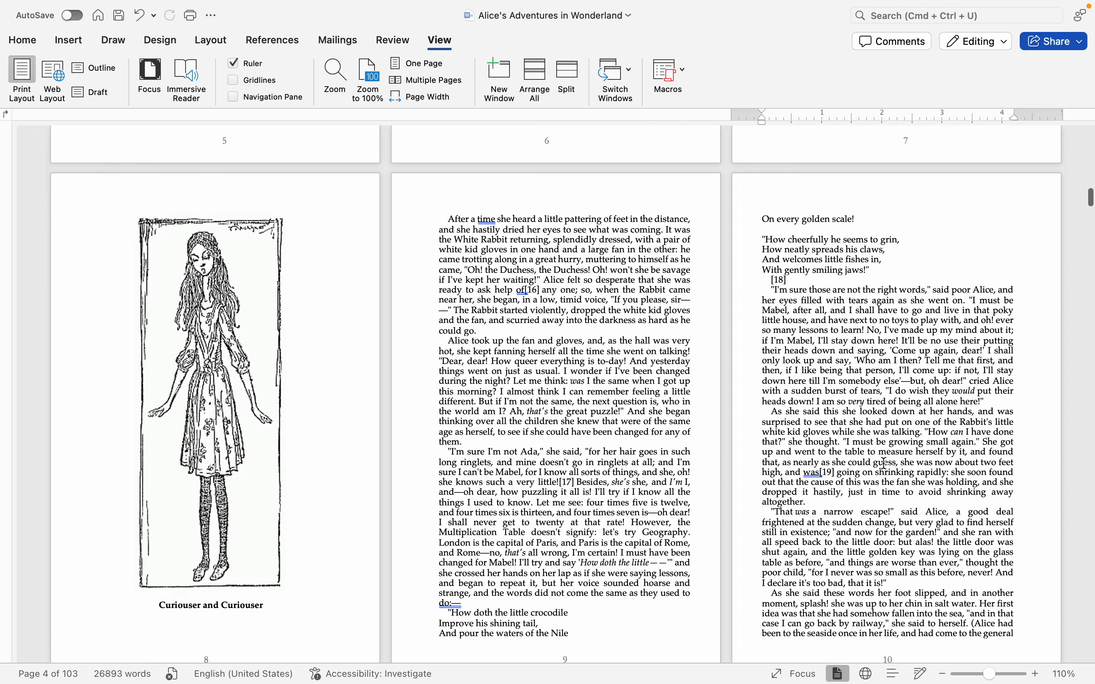
scroll(885, 462, "up", 20)
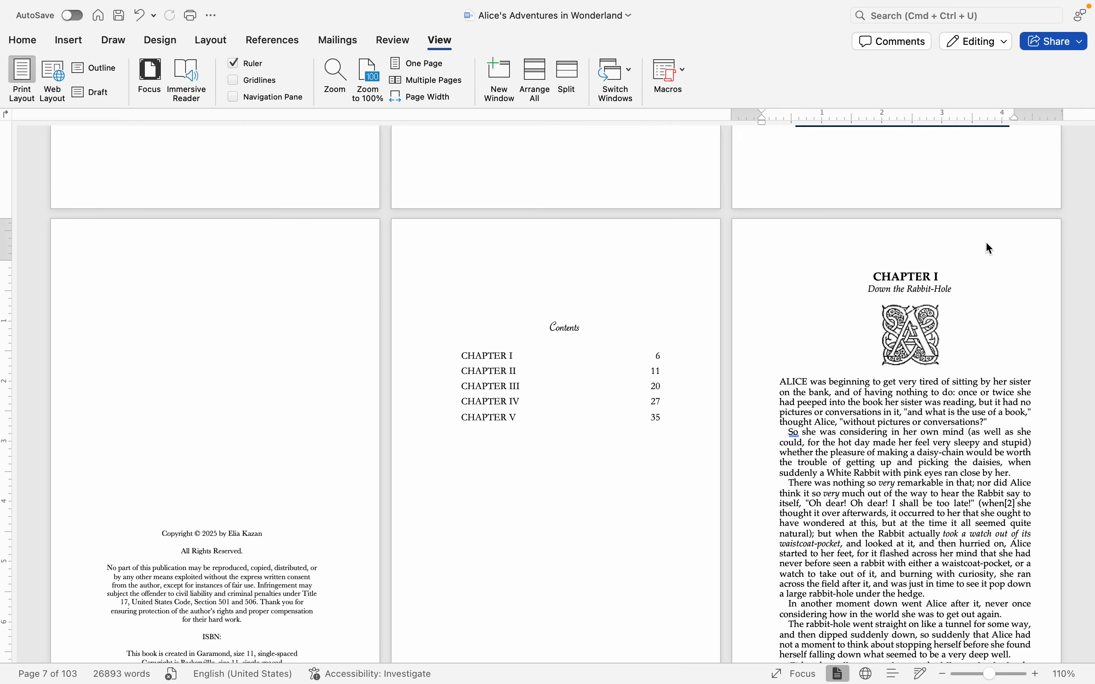
scroll(988, 243, "down", 2)
scroll(987, 243, "up", 5)
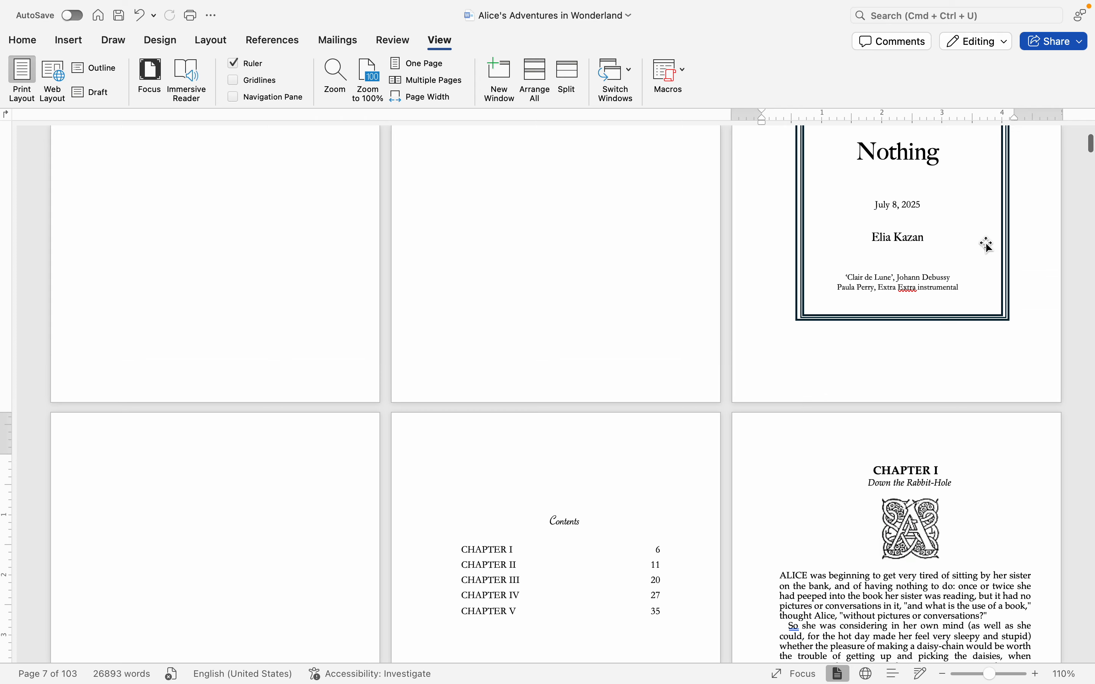
scroll(988, 243, "down", 6)
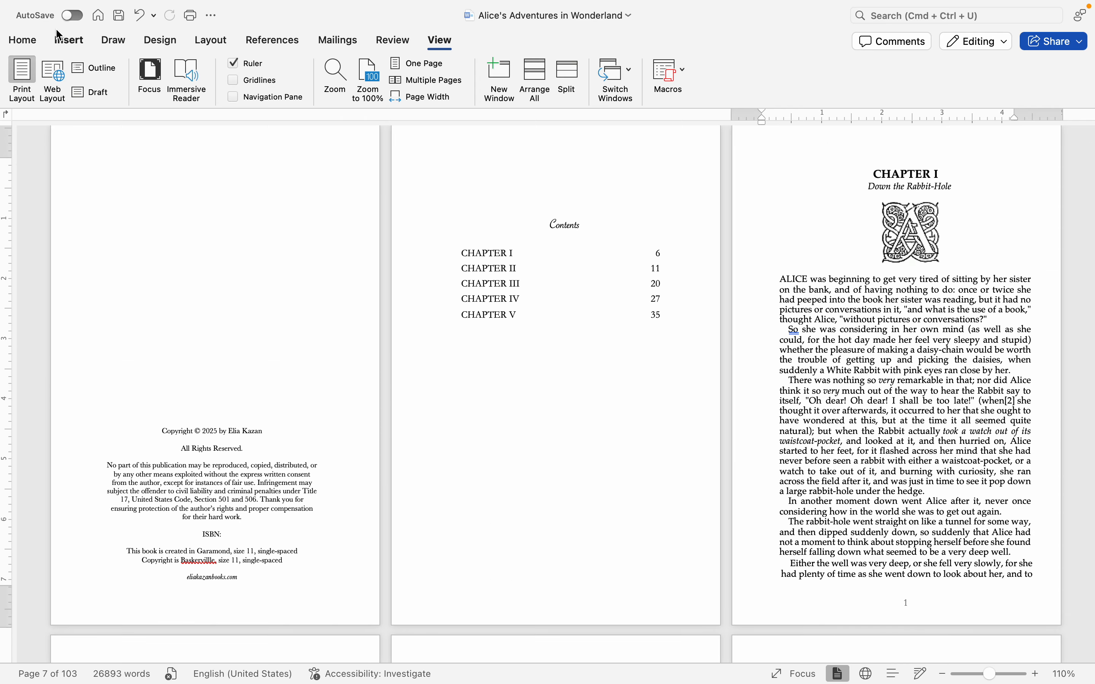
- Show the formatting marks and add two blank lines between the contents list and the section break
left_click(20, 41)
scroll(550, 335, "up", 1)
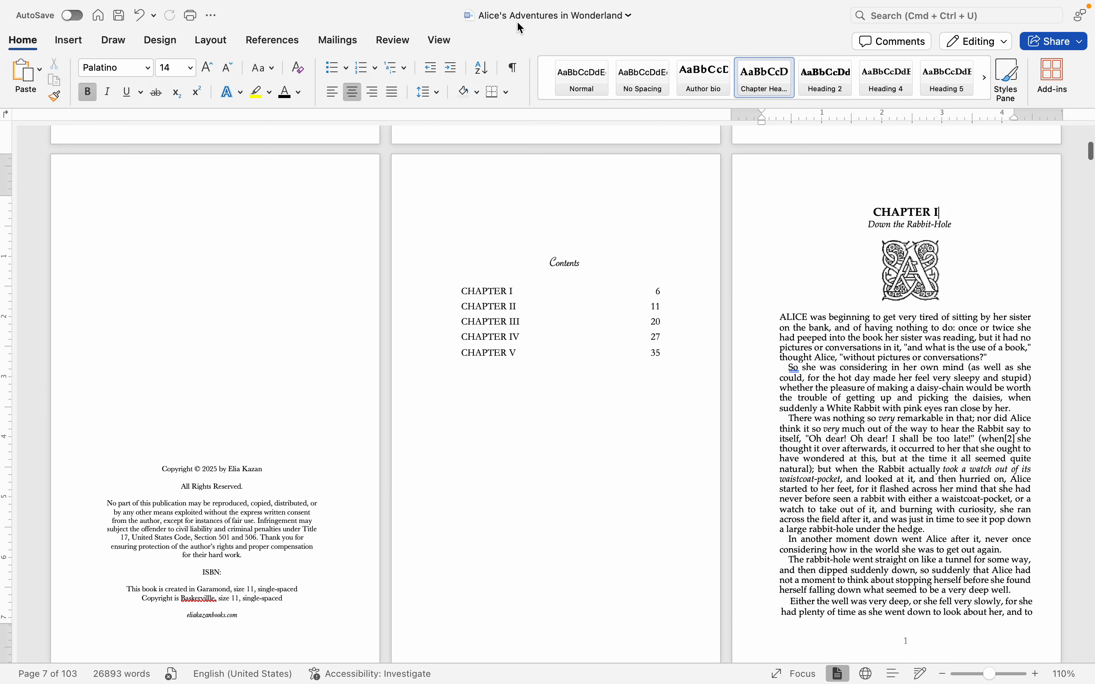
left_click(516, 71)
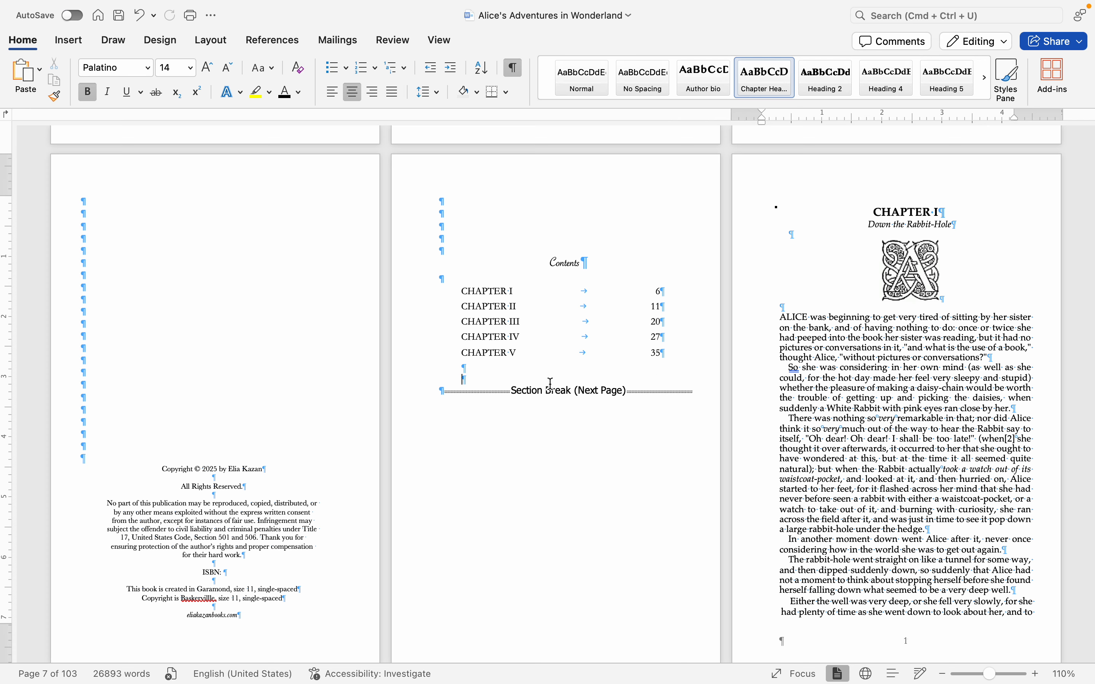
left_click(533, 374)
key("Return")
key("Return")
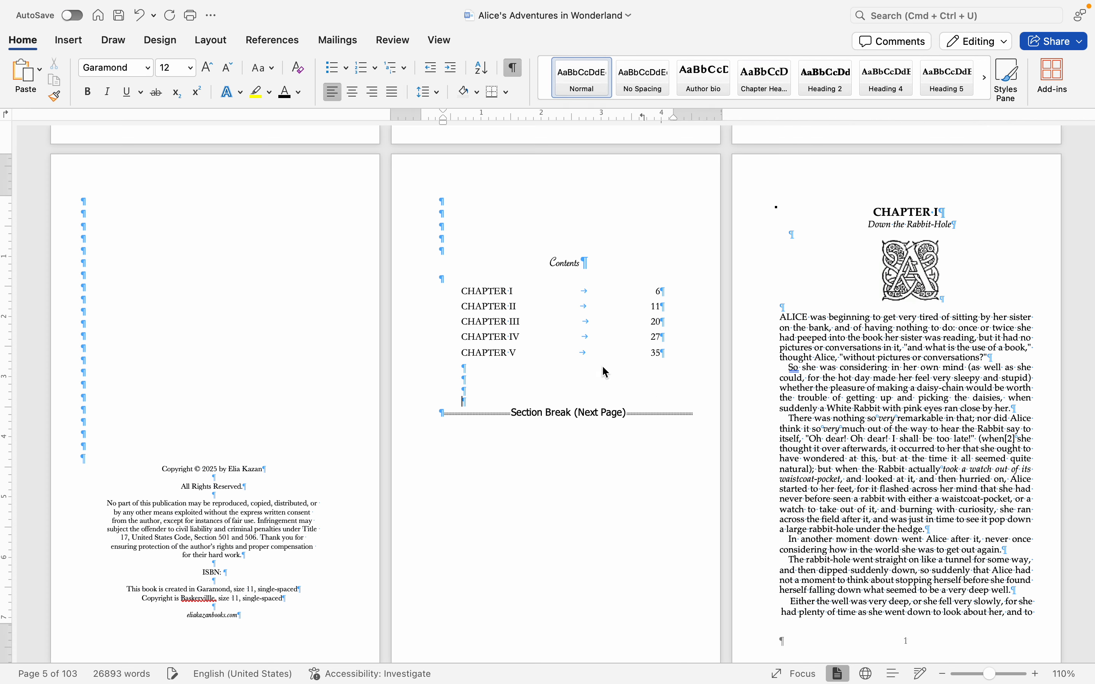
scroll(685, 431, "down", 1)
scroll(683, 430, "up", 1)
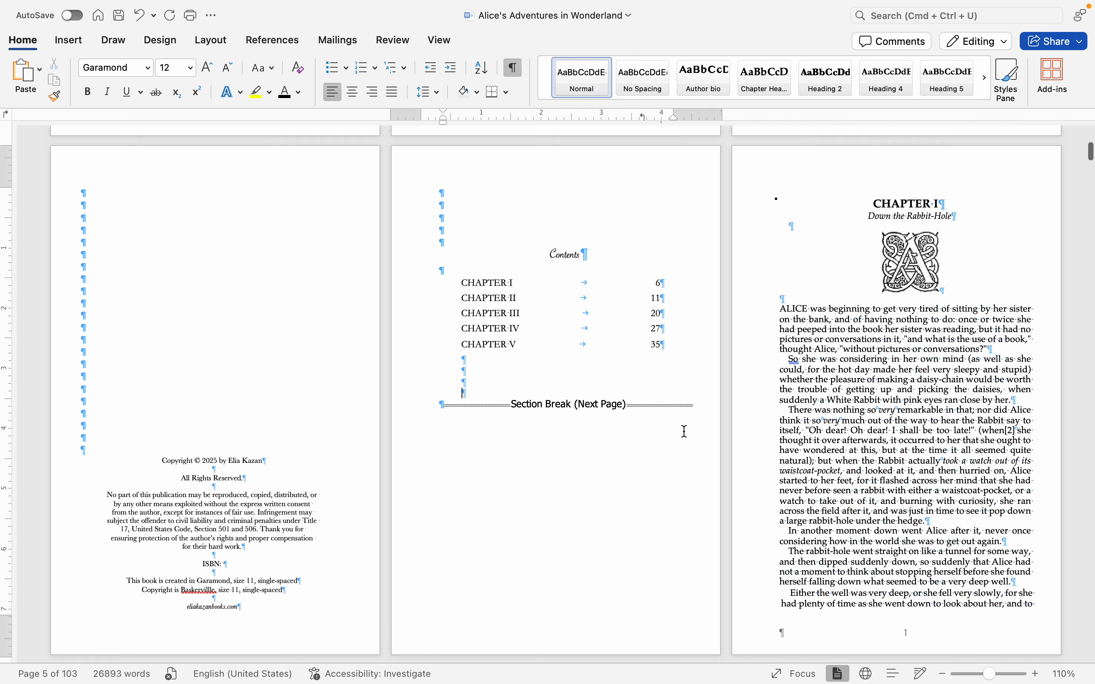
- Open the header on the Chapter I opening page for editing and turn on Different First Page for Section 2
scroll(868, 257, "down", 15)
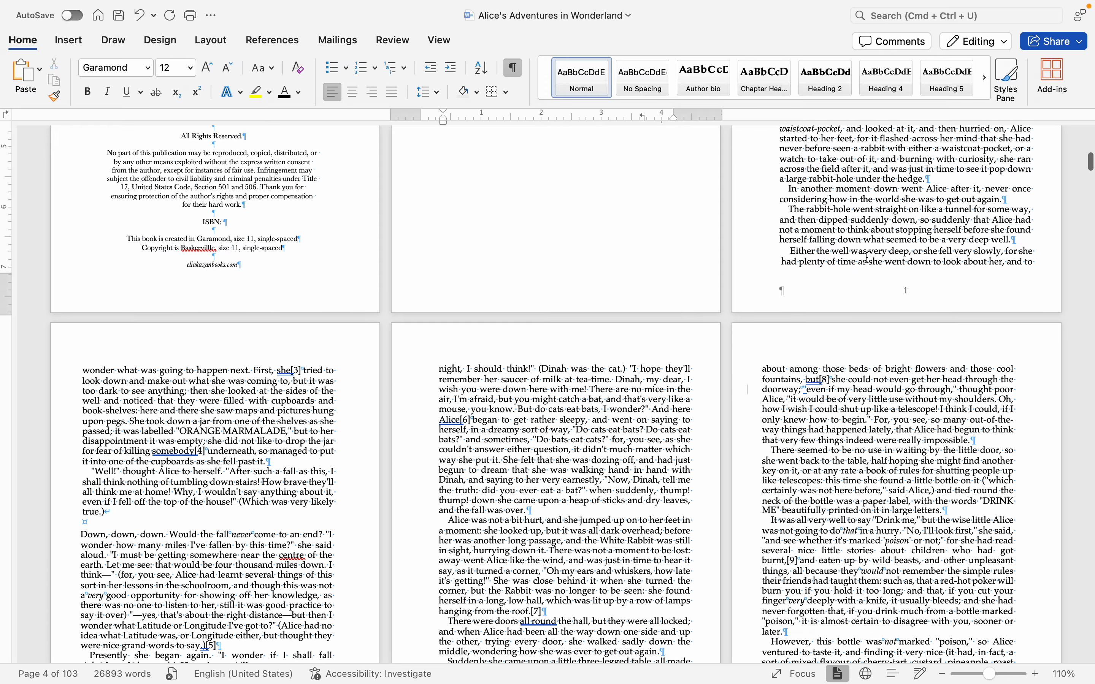
scroll(867, 257, "up", 15)
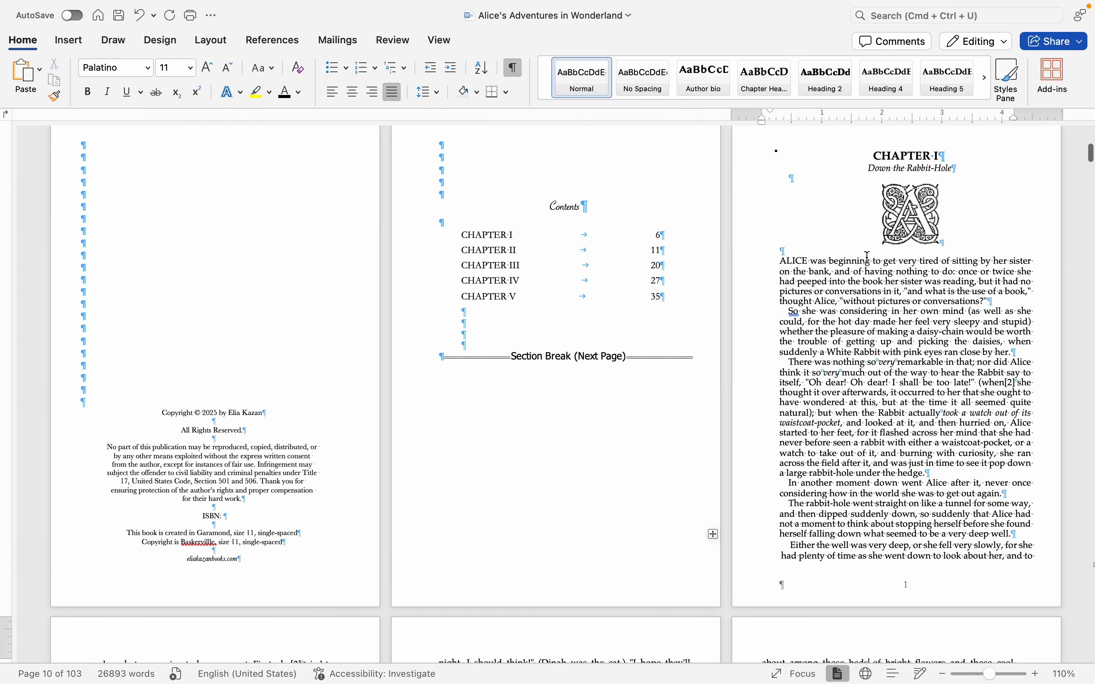
left_click(868, 257)
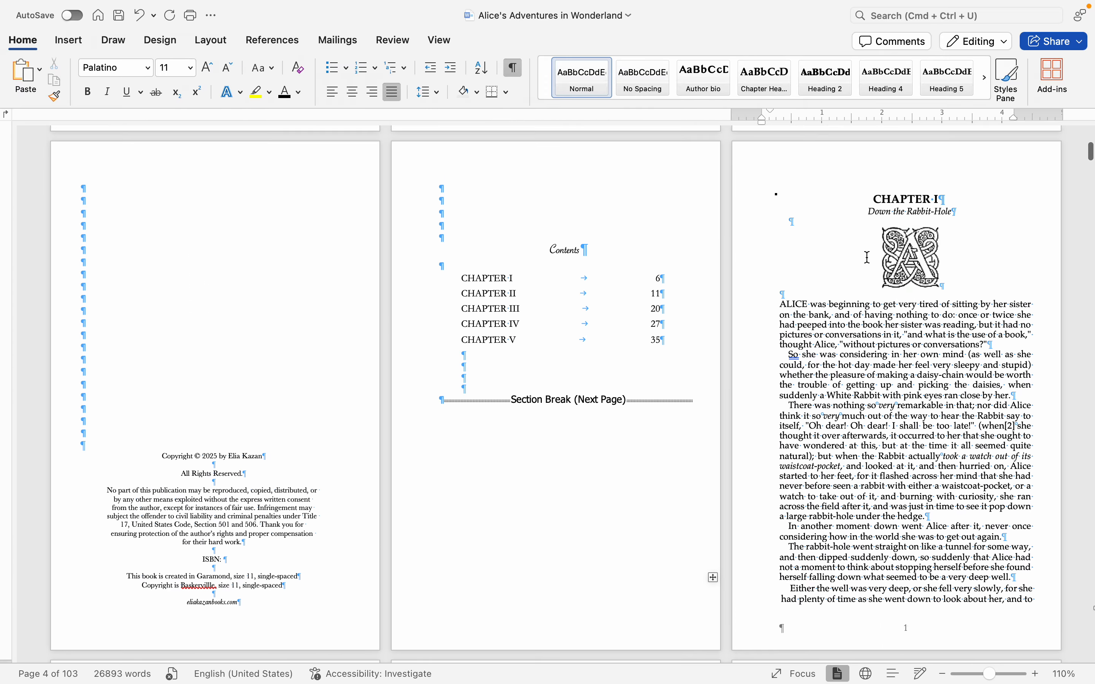
right_click(992, 175)
left_click(986, 176)
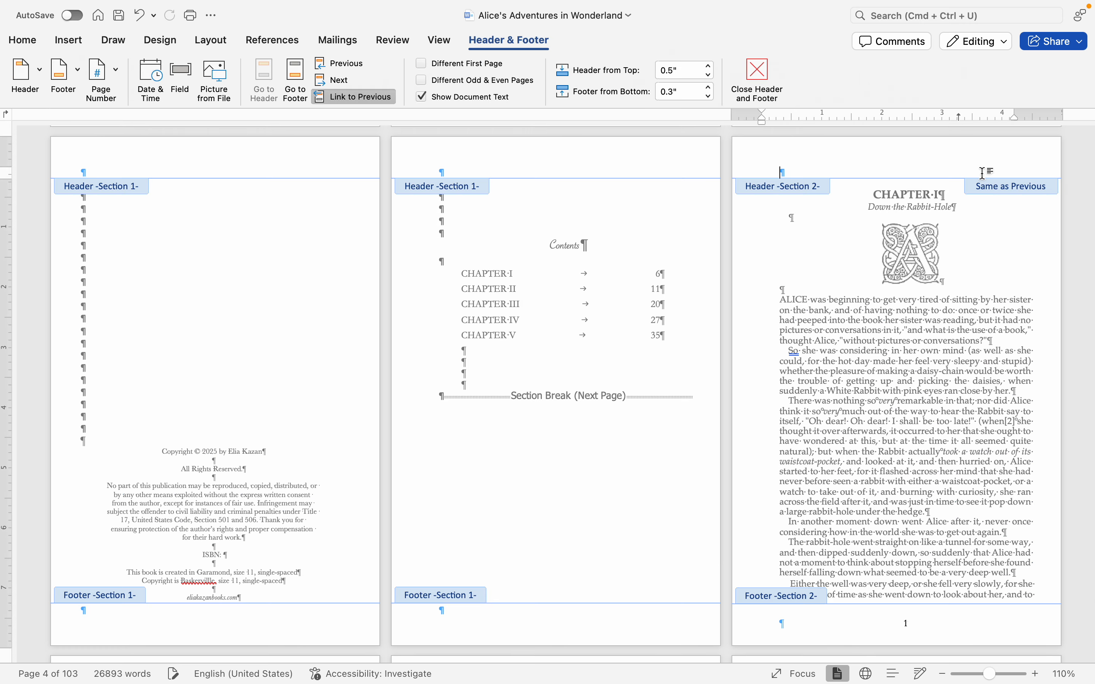
scroll(528, 510, "down", 1)
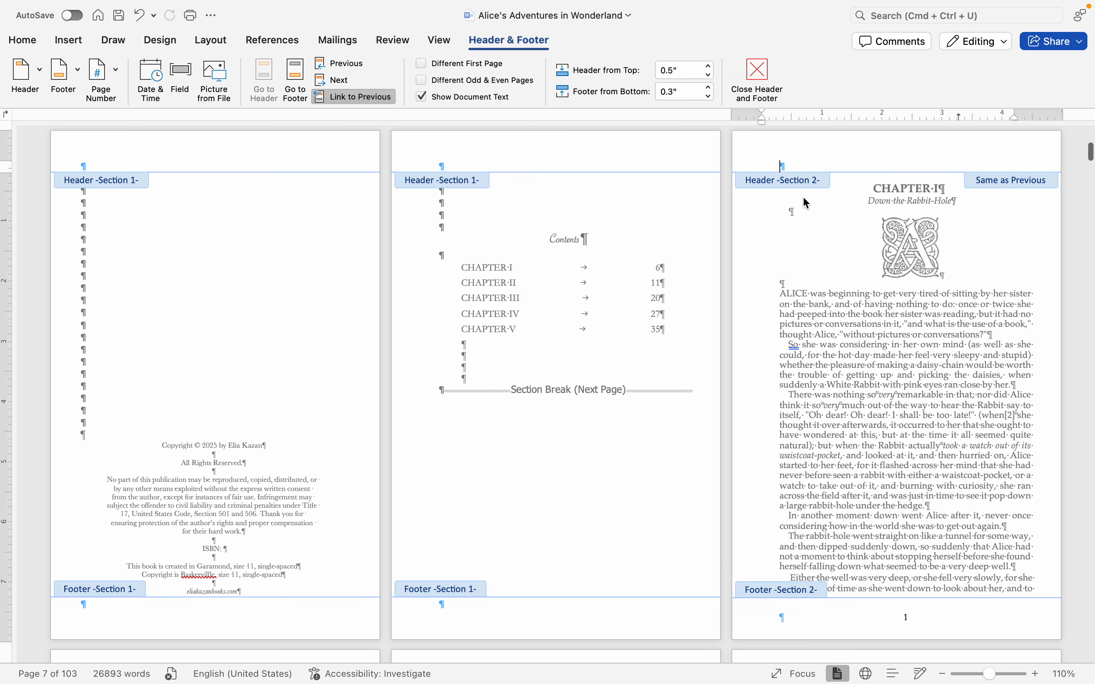
scroll(803, 197, "down", 10)
scroll(804, 197, "up", 10)
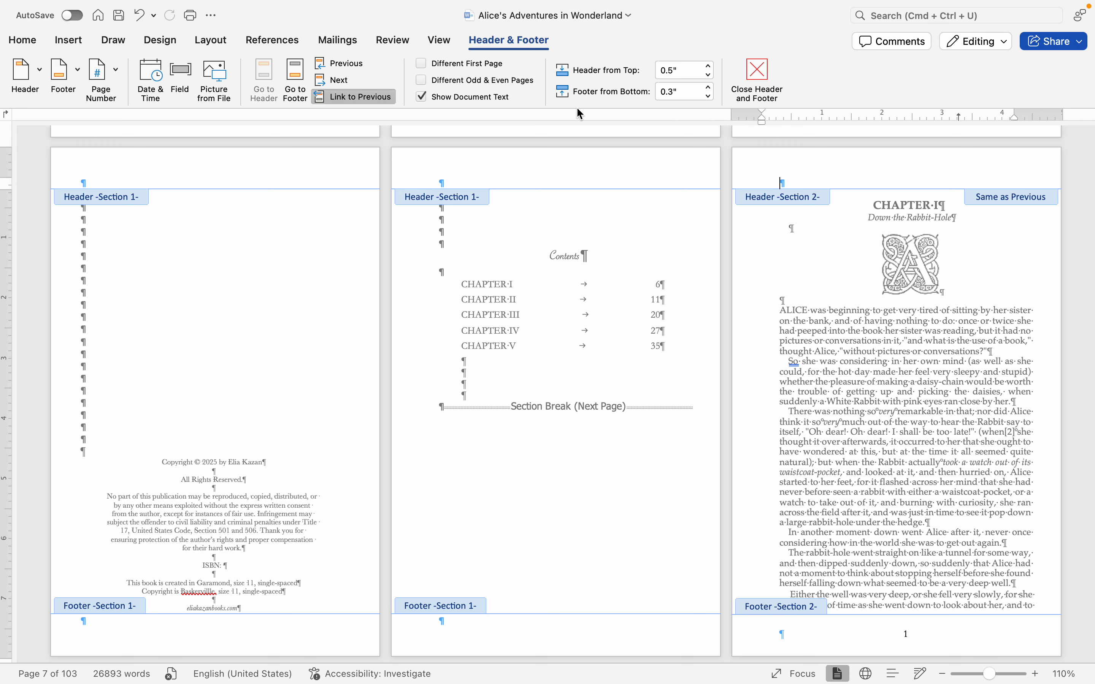
left_click(423, 66)
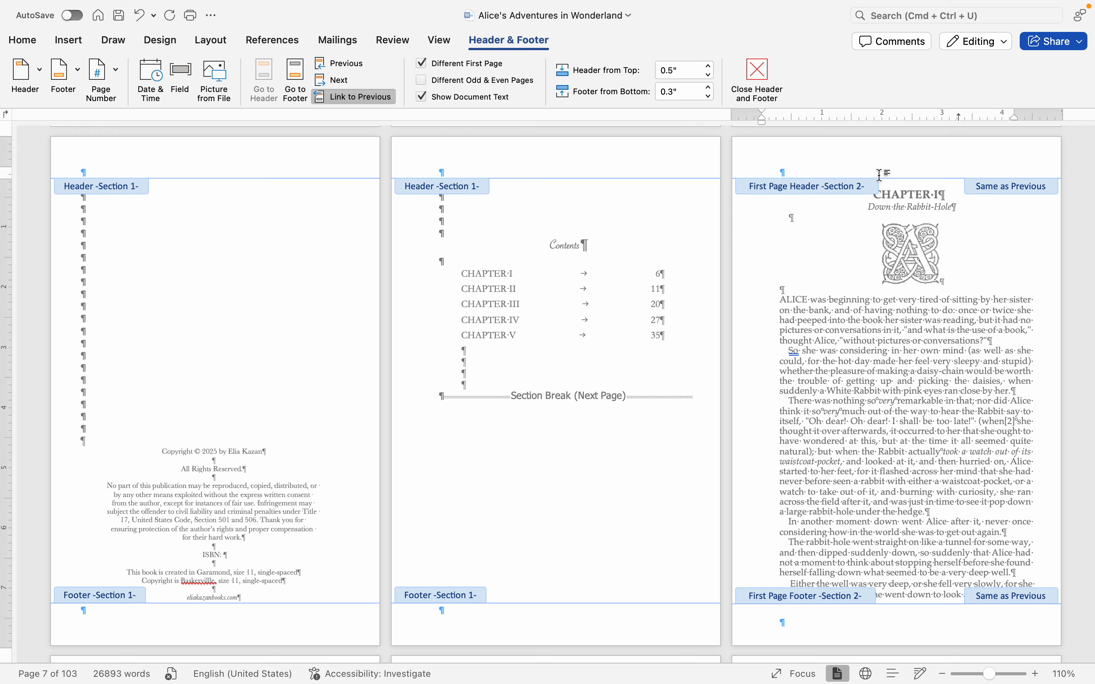
- Enter the author name "Lewis Caroll" in the Section 2 header on the page following the Chapter I opening
scroll(345, 538, "down", 5)
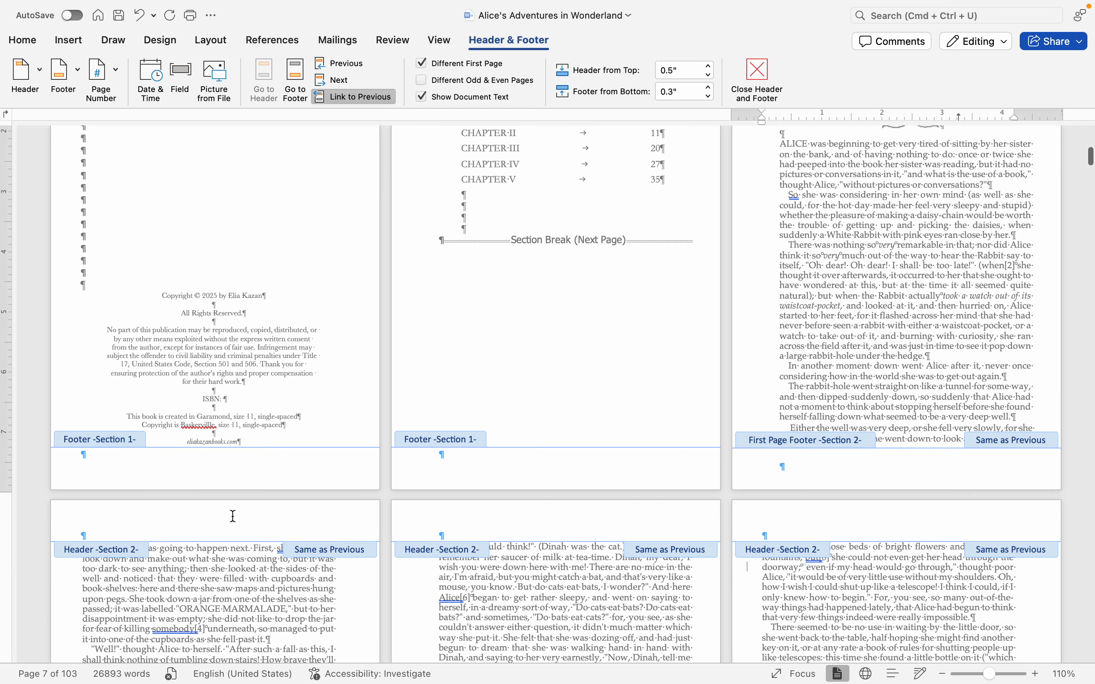
left_click(231, 521)
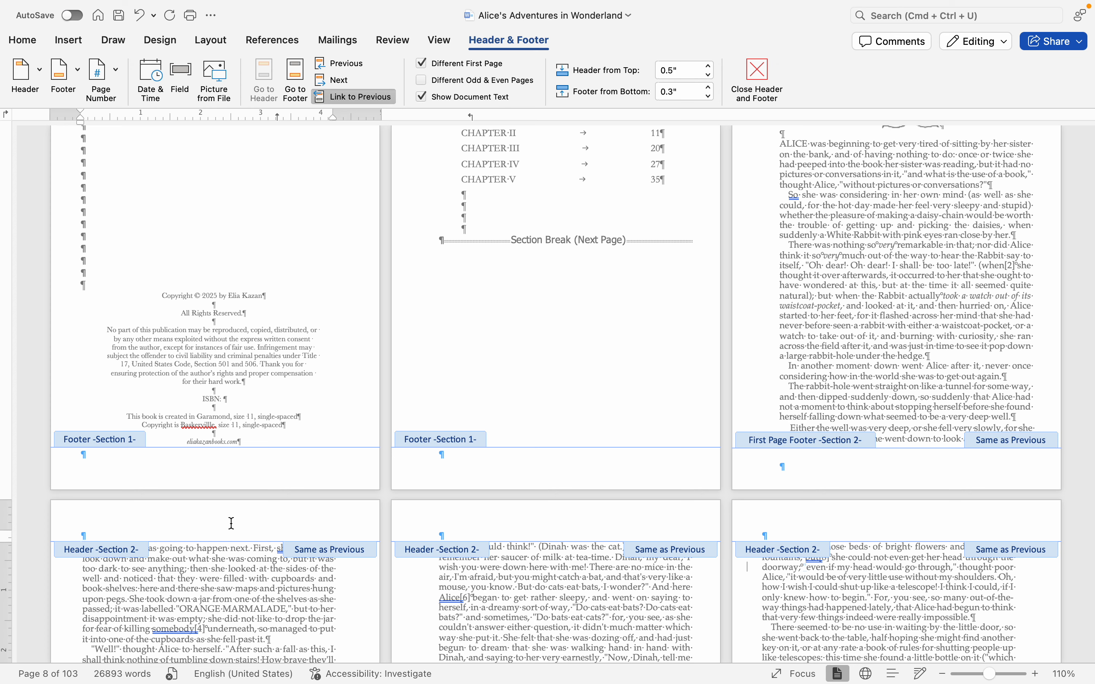
right_click(210, 530)
left_click(192, 536)
scroll(261, 483, "down", 2)
scroll(261, 482, "down", 2)
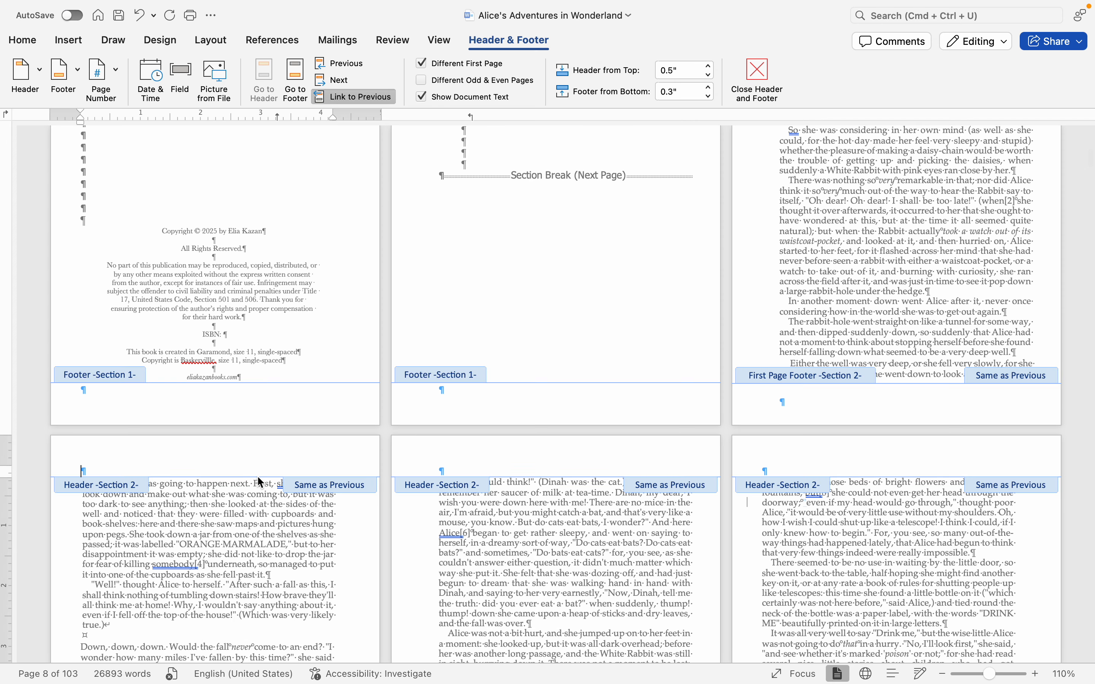
type("Lewis Caroll")
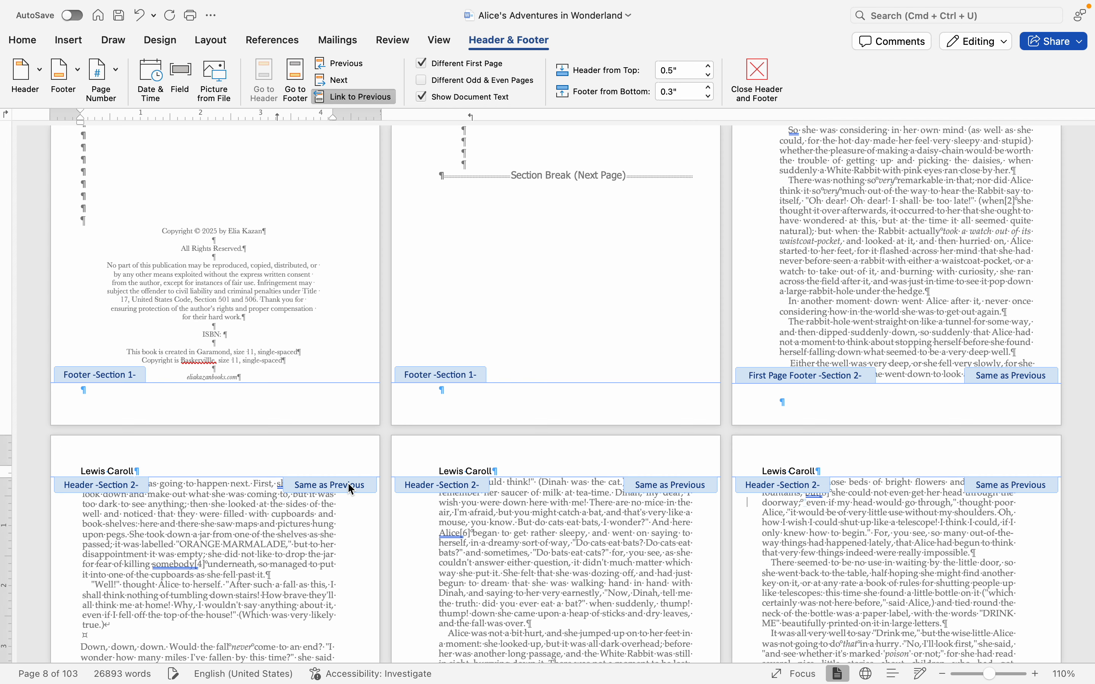
- Delete the author name "Lewis Caroll" from the Section 2 page header
scroll(319, 469, "down", 2)
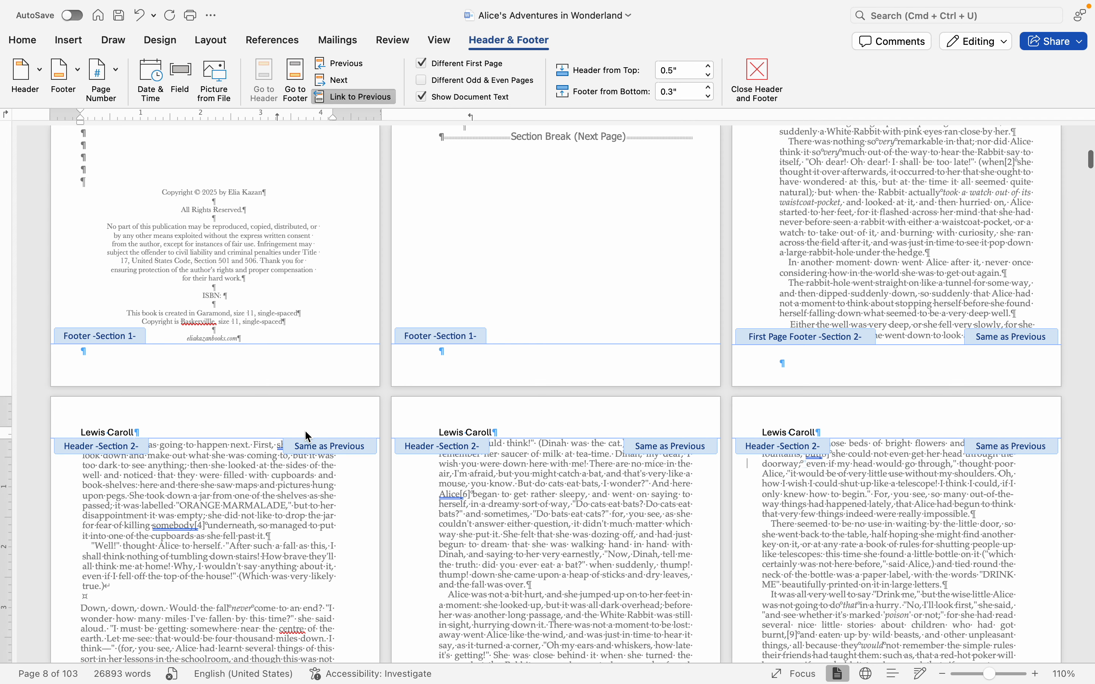
scroll(307, 437, "down", 10)
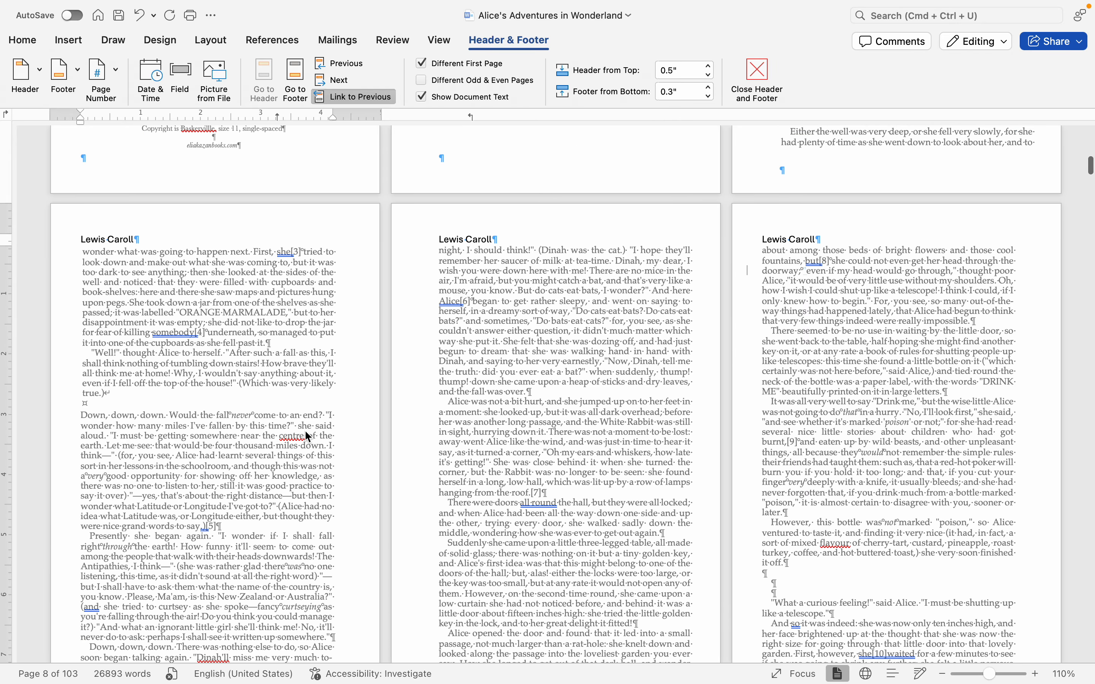
scroll(305, 432, "down", 2)
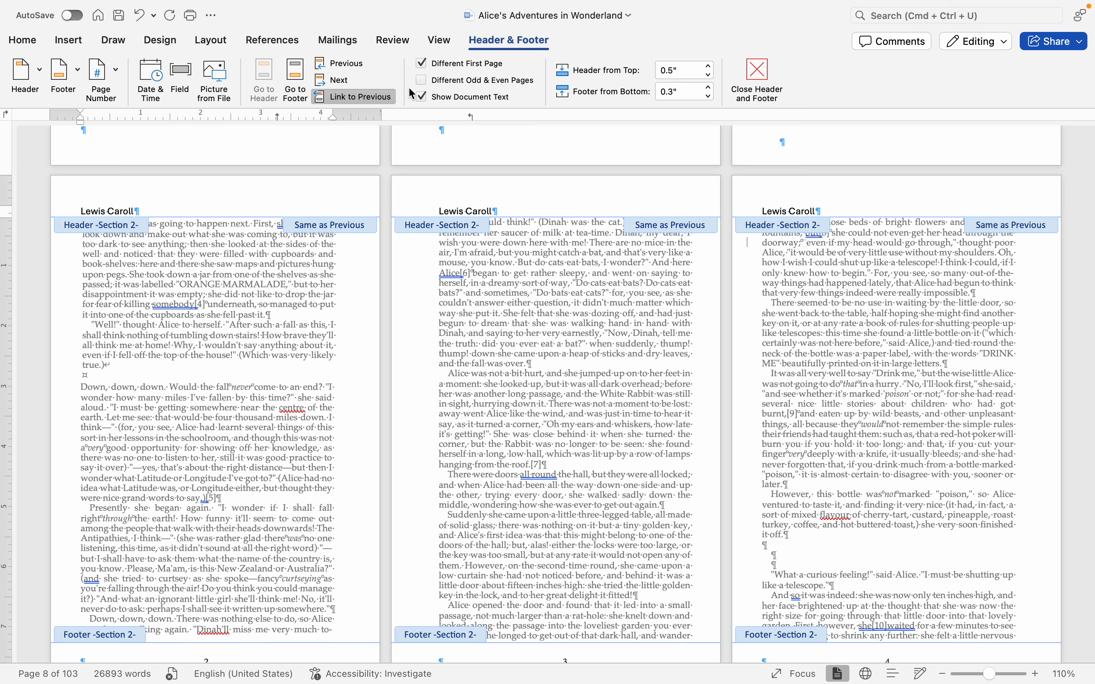
left_click(55, 217)
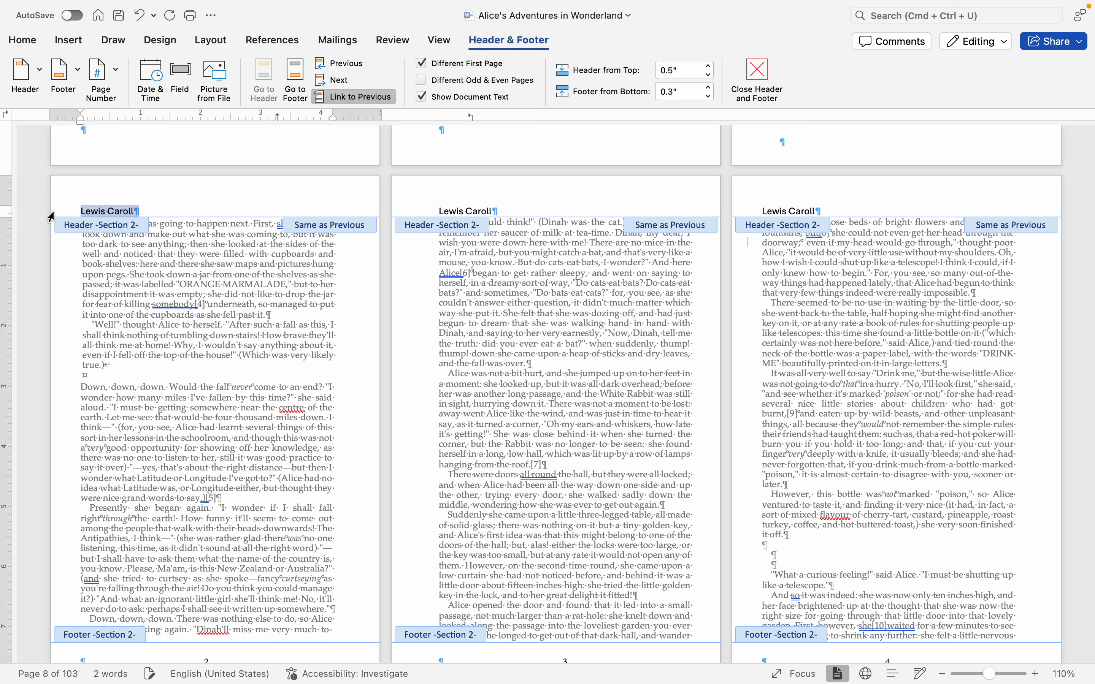
scroll(283, 289, "up", 20)
scroll(808, 323, "down", 10)
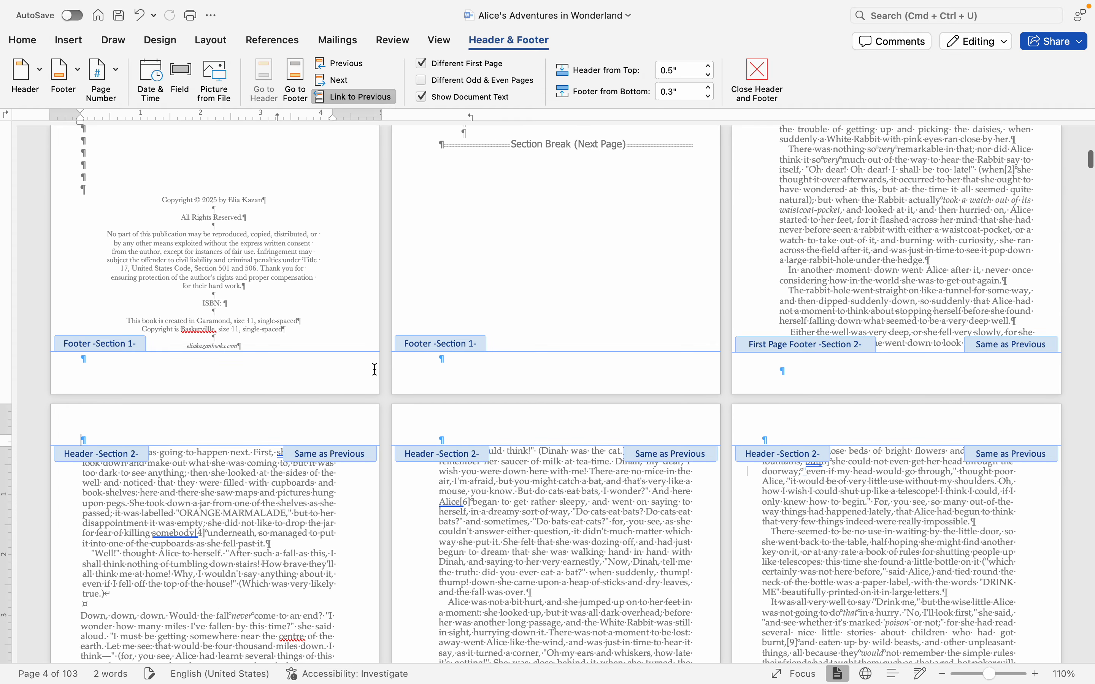
- Turn on different odd and even page headers and footers for the document
left_click(421, 81)
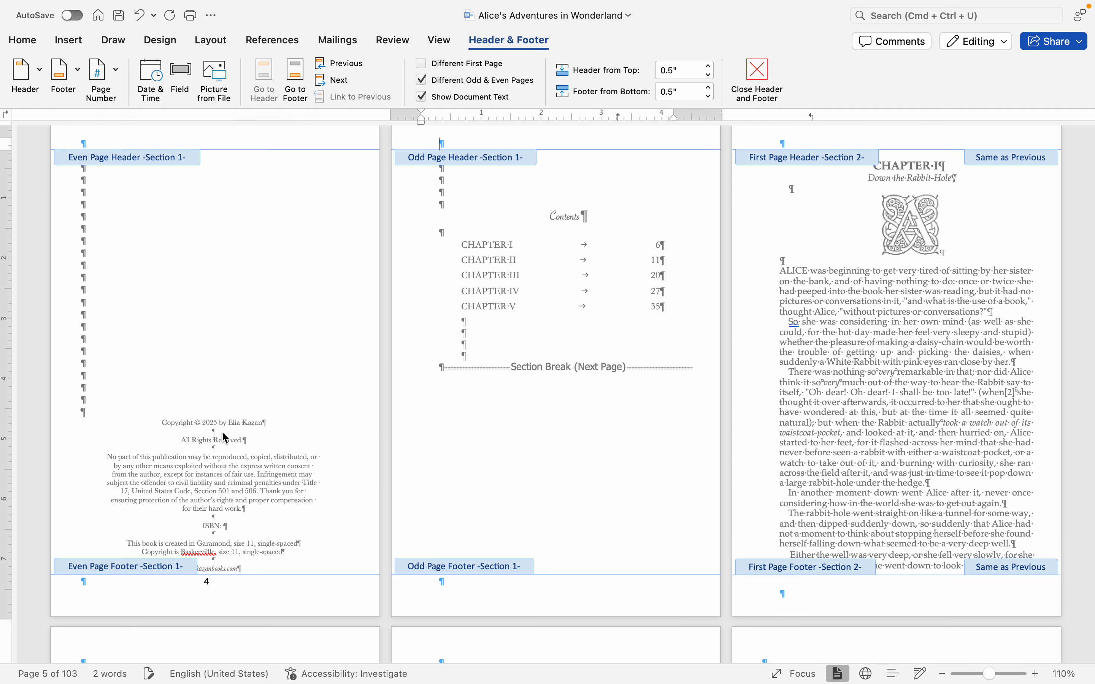
scroll(233, 432, "up", 1)
scroll(245, 404, "up", 1)
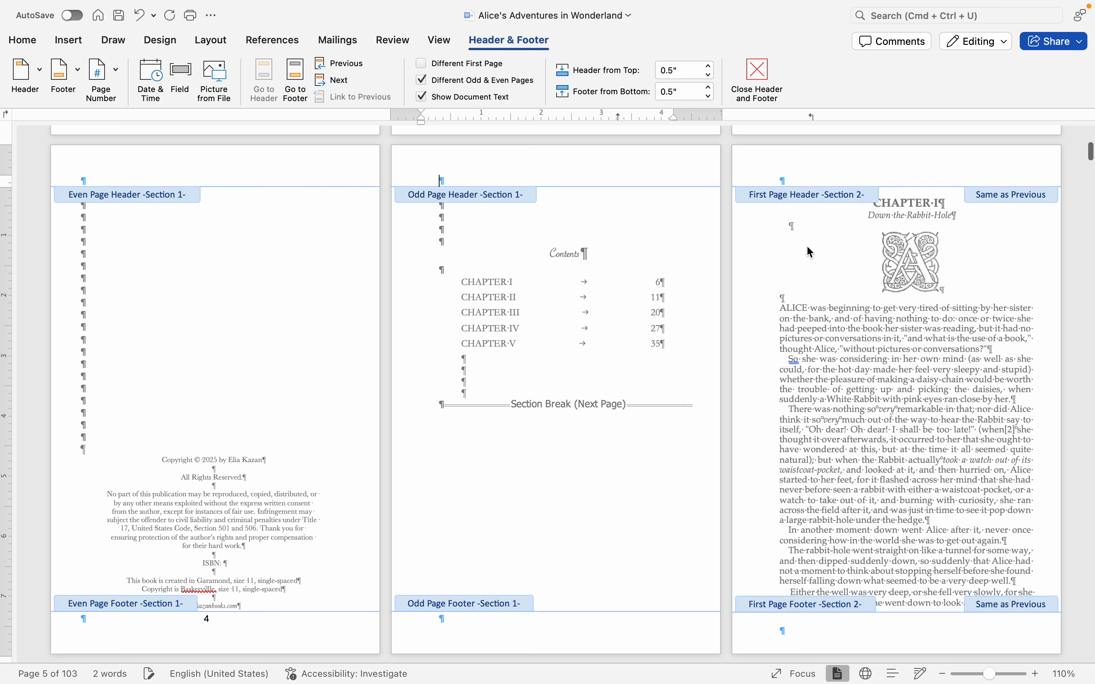
scroll(814, 200, "down", 11)
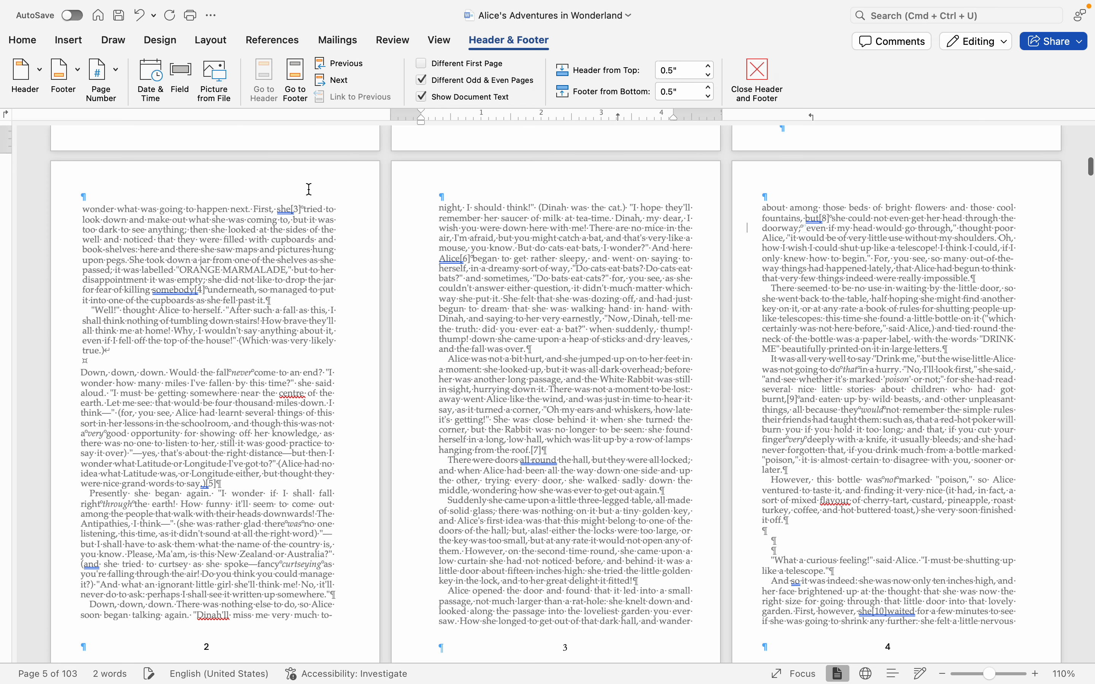
- Enter "Lewis Caroll" in the Section 2 even page header, using the Palatino font at size 10
left_click(270, 188)
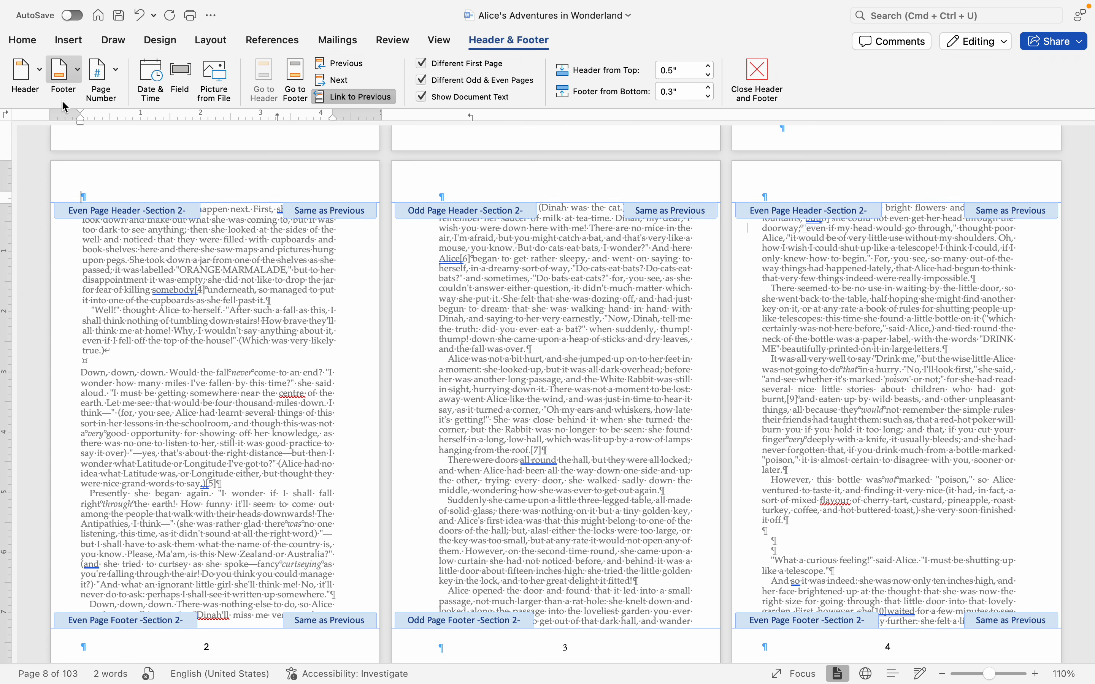
left_click(23, 39)
left_click(148, 68)
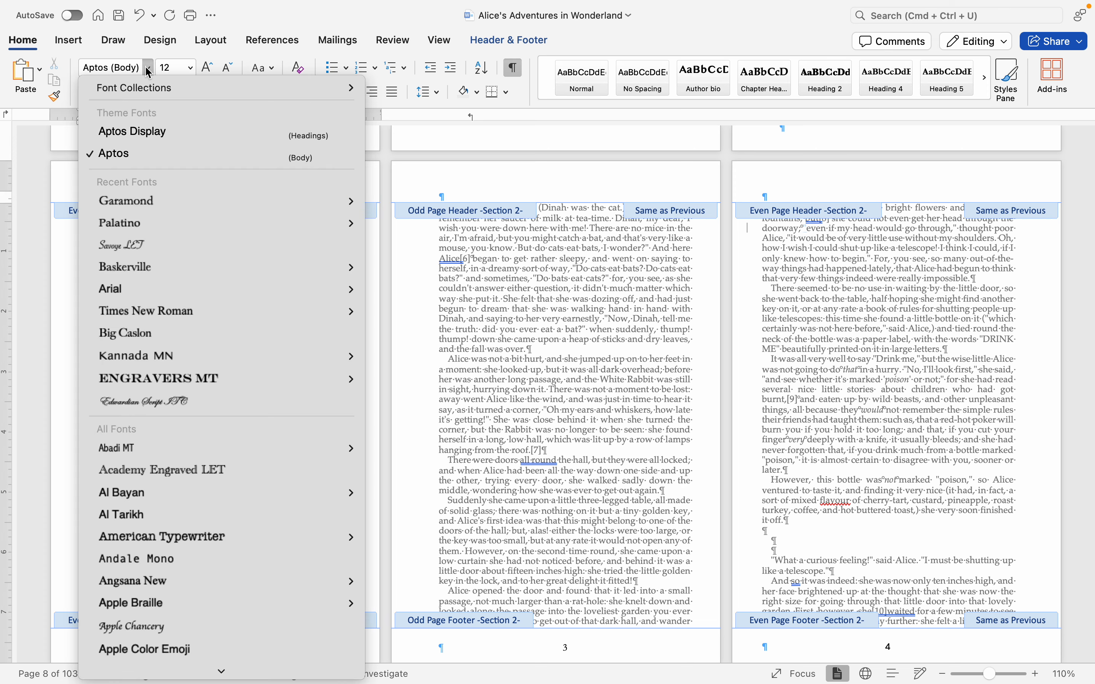
mouse_move(273, 221)
left_click(391, 238)
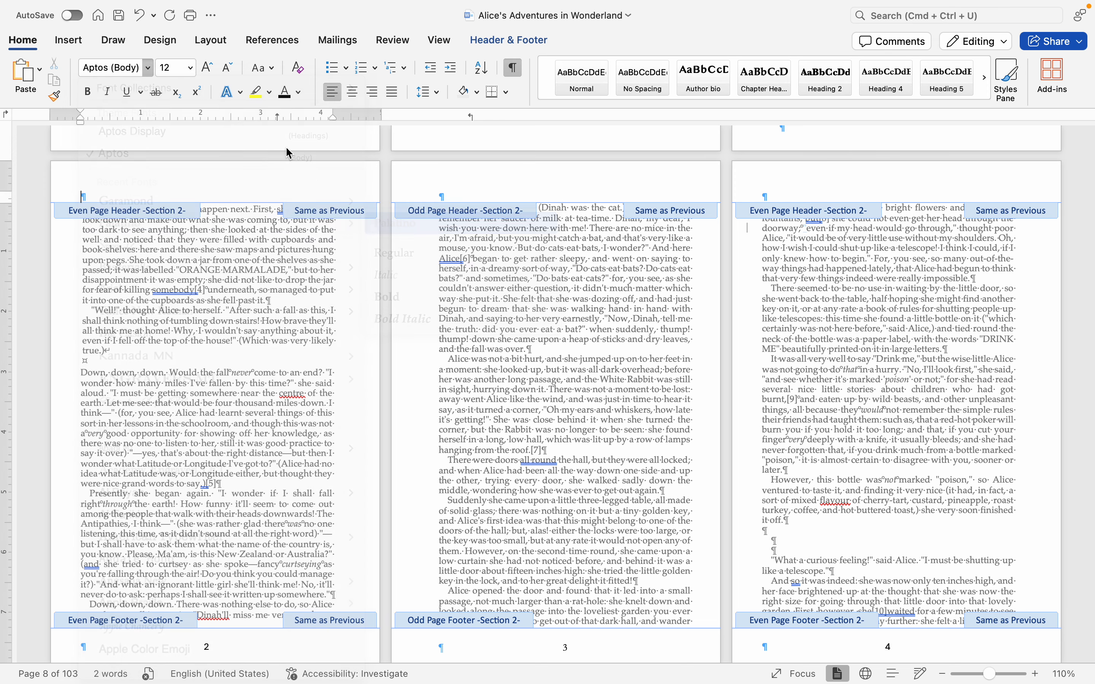
left_click(229, 78)
left_click(228, 69)
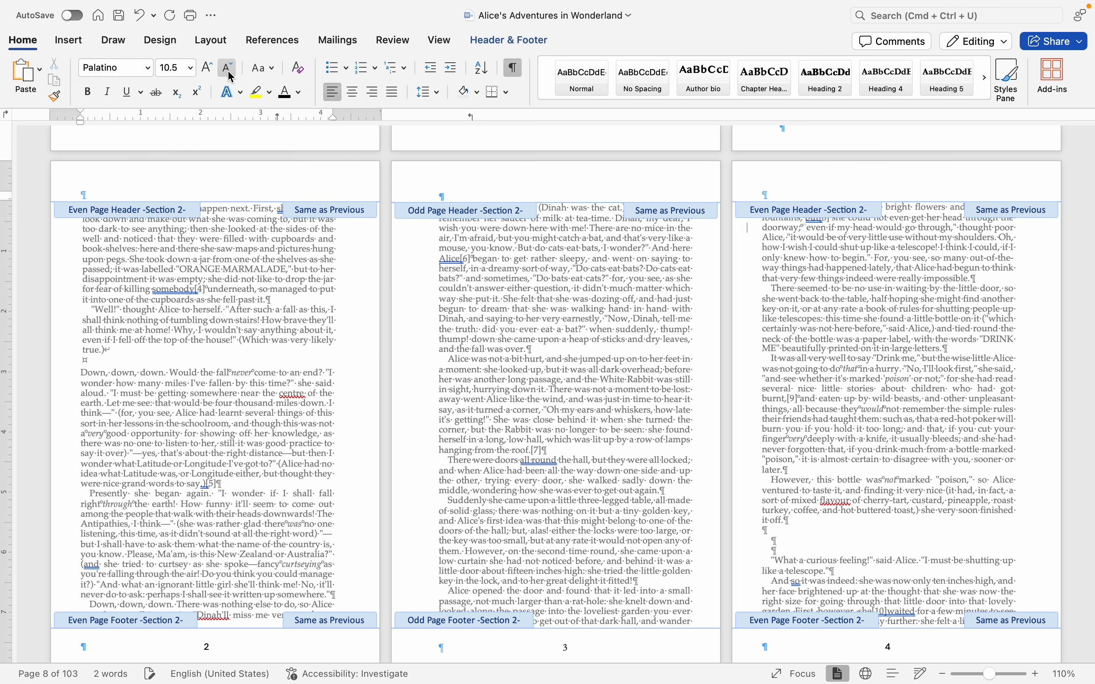
left_click(152, 174)
type("Lewis Caroll")
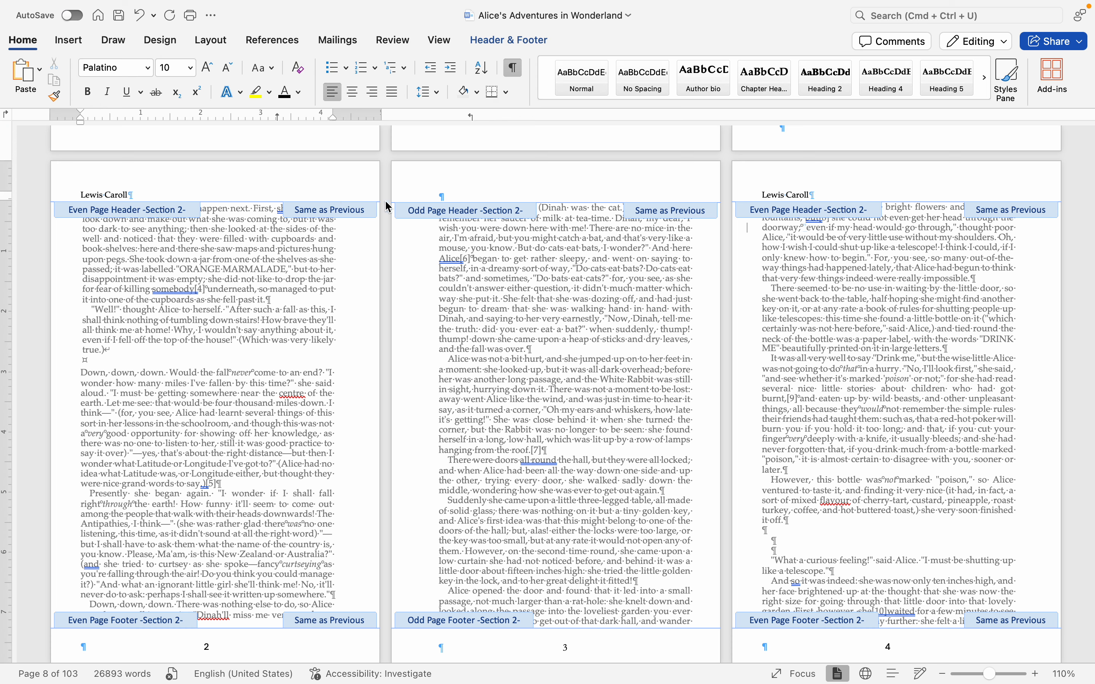
- Right-align the Section 2 odd page header and enter "Alice's Adventures in Wonderland, Chapter One" in it
left_click(372, 92)
type("W")
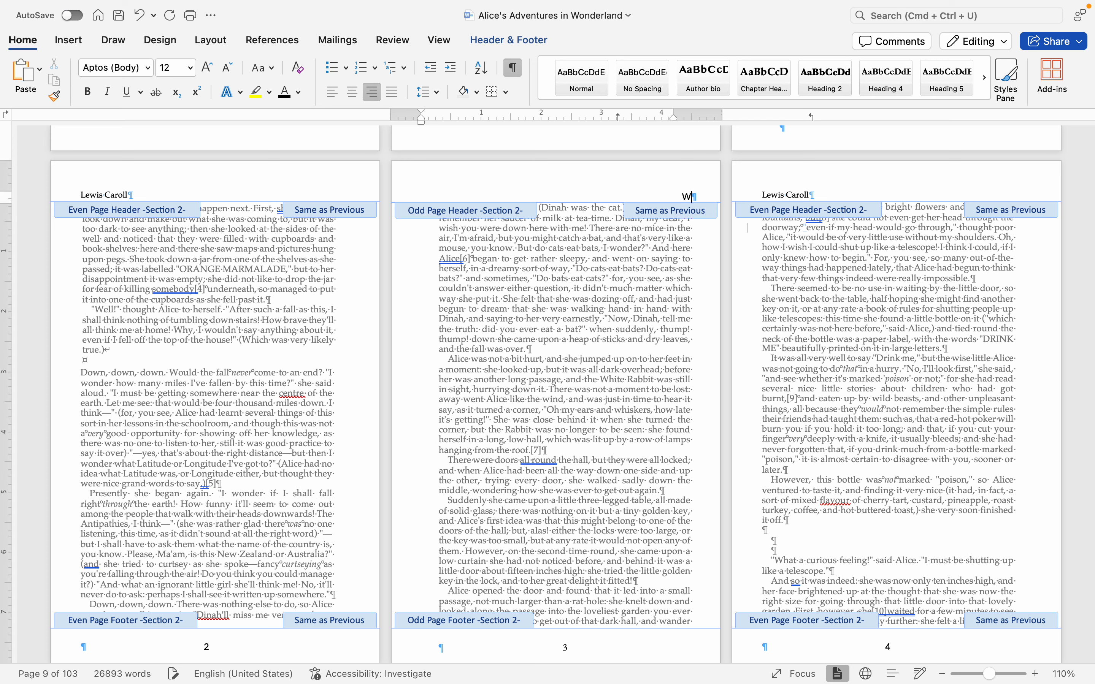
type("lice in Wonderland")
key("BackSpace")
key("BackSpace")
key("BackSpace")
key("BackSpace")
key("BackSpace")
key("BackSpace")
key("BackSpace")
key("BackSpace")
key("BackSpace")
key("BackSpace")
key("BackSpace")
key("BackSpace")
key("BackSpace")
type("'s Adventures in Wonderland, ")
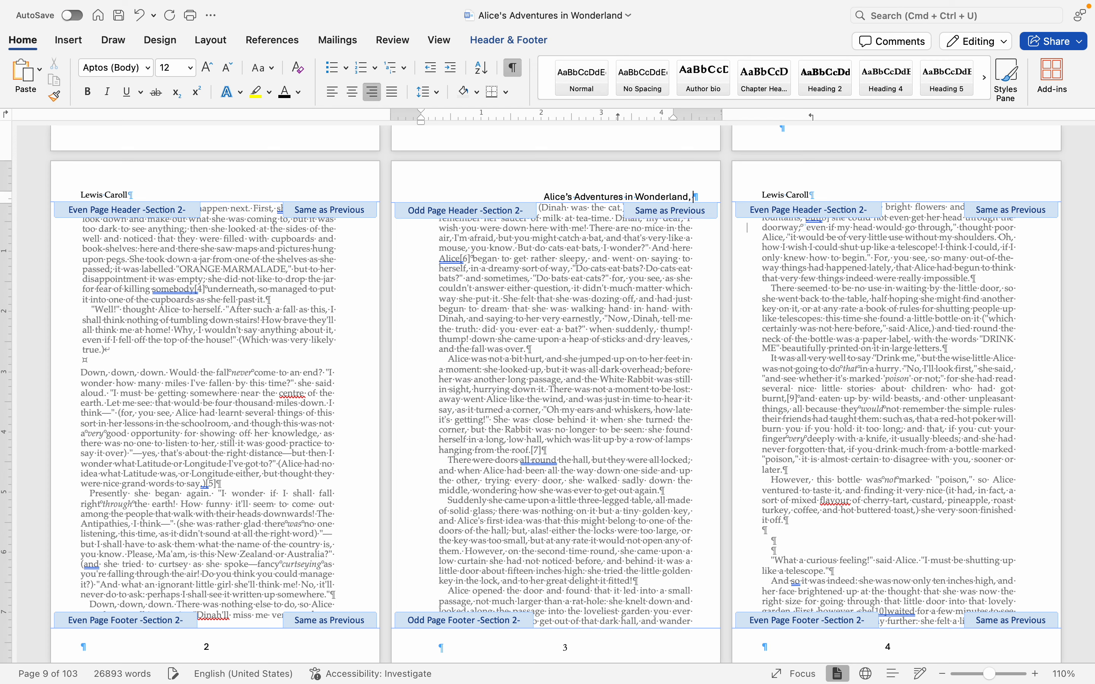
type("Chapter One")
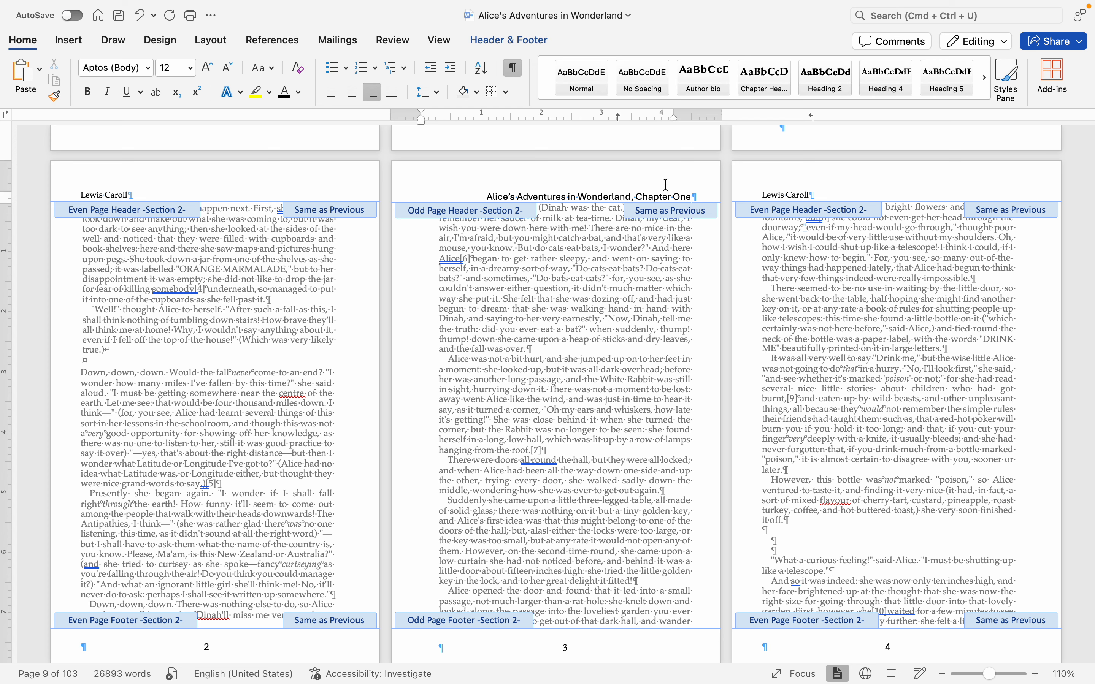
- Set the odd page header text to Palatino at size 10
left_click_drag(720, 200, 475, 198)
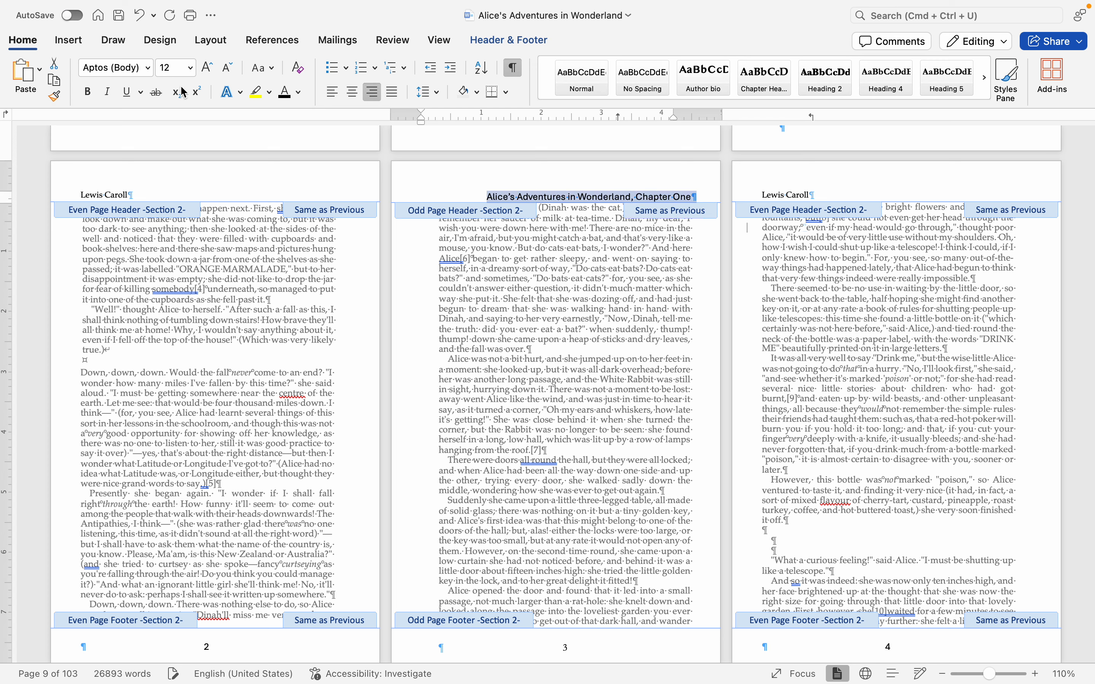
left_click(145, 68)
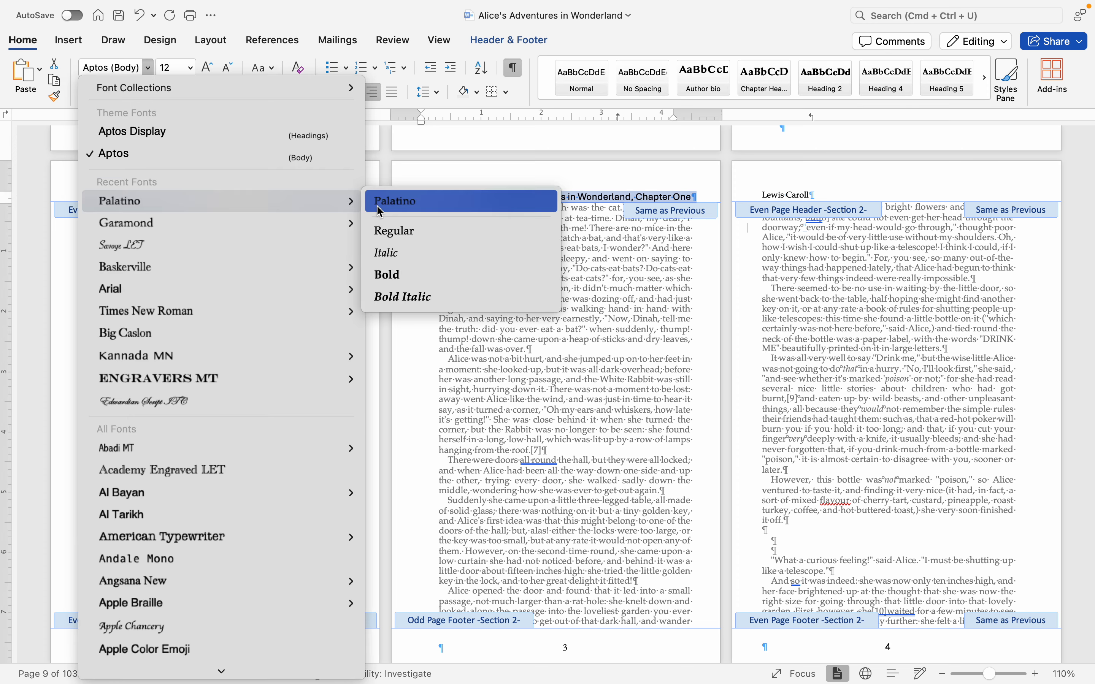
left_click(378, 206)
type("cfb Ω√")
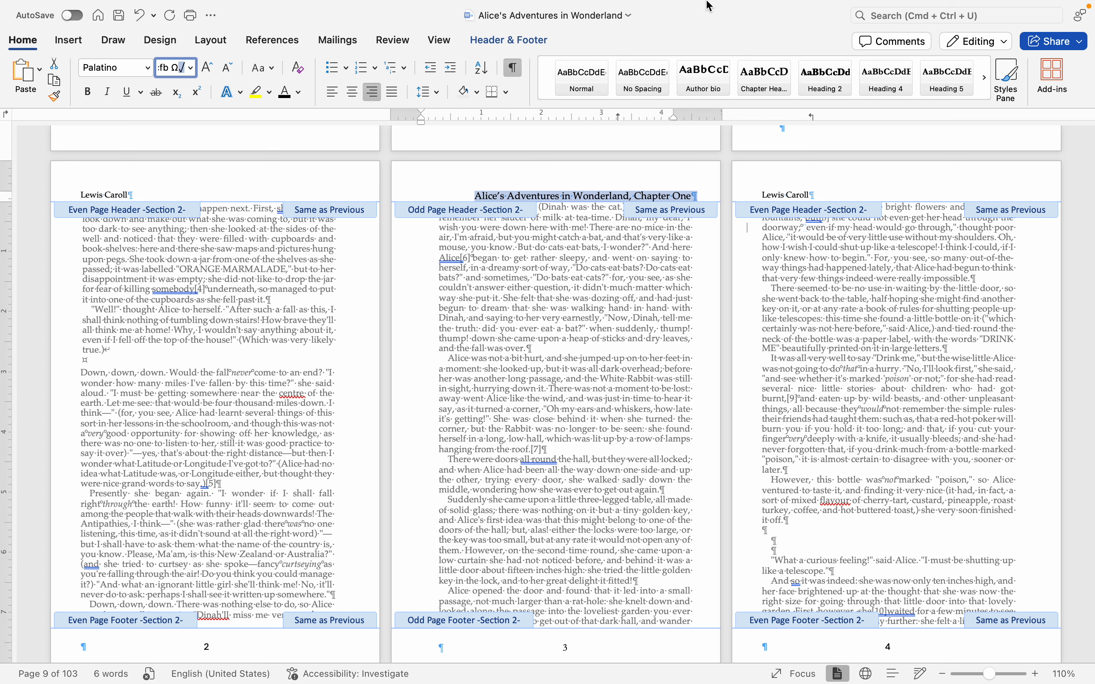
mouse_move(710, 6)
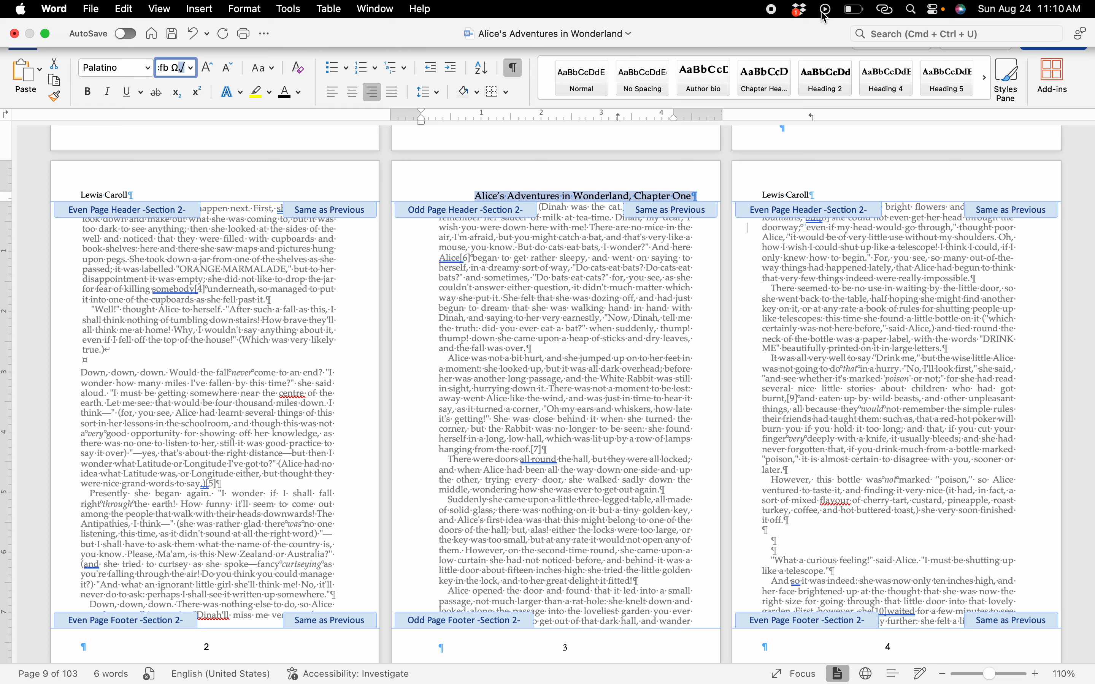
left_click(178, 72)
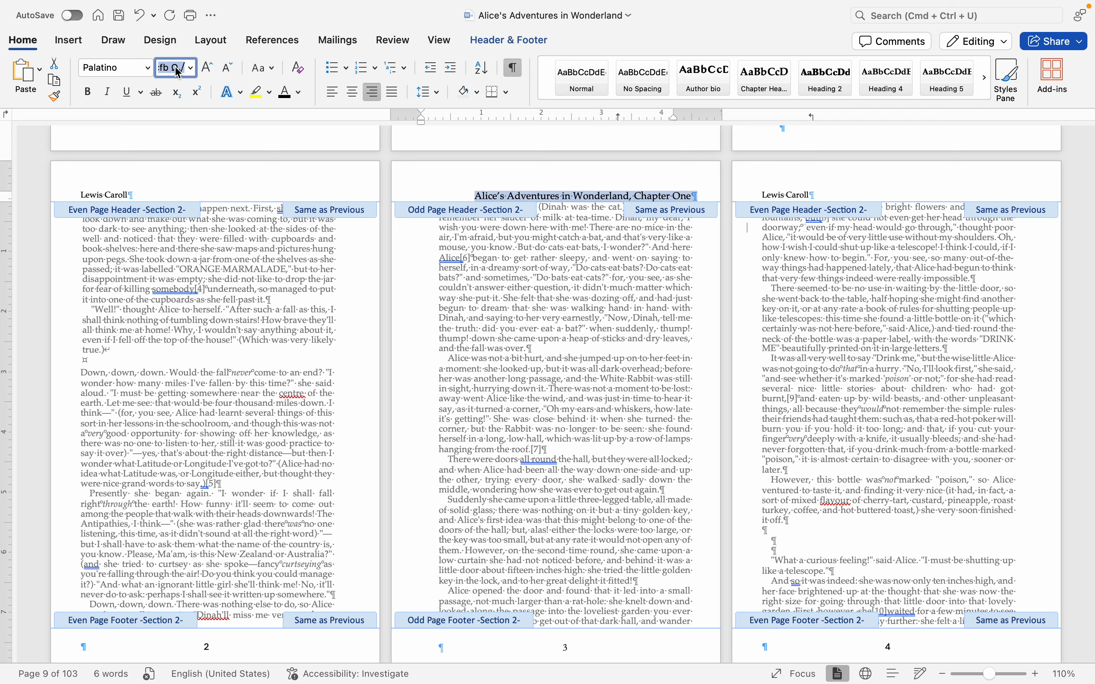
type("10")
key("Return")
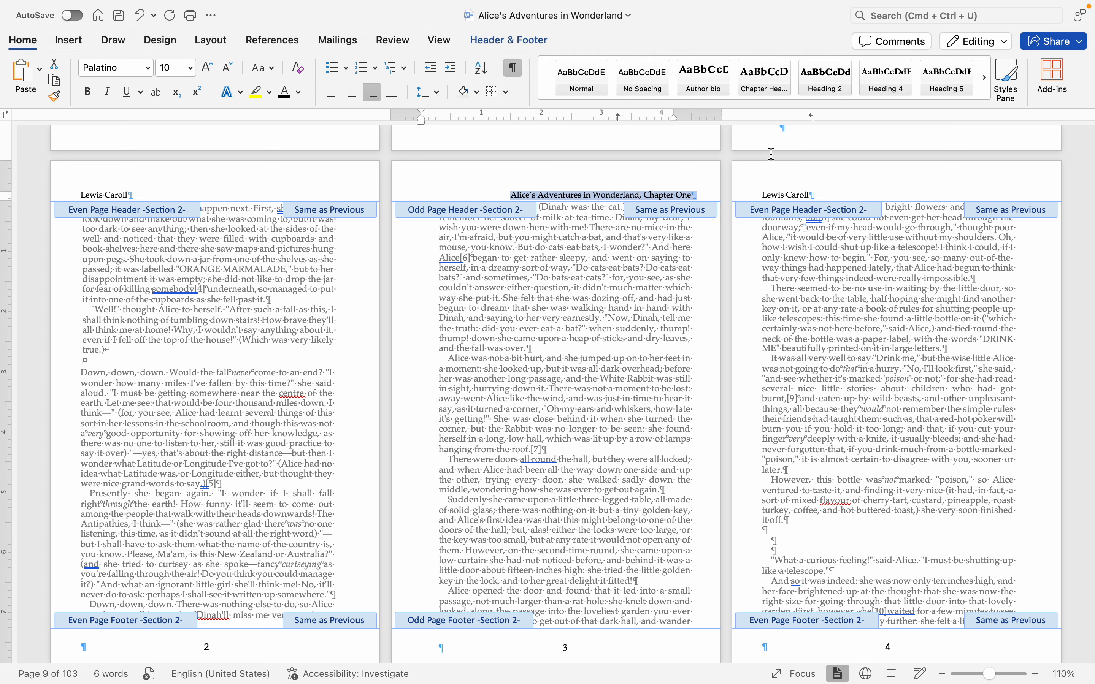
- Add a bottom border beneath both the odd and even page headers of Section 2
left_click(704, 192)
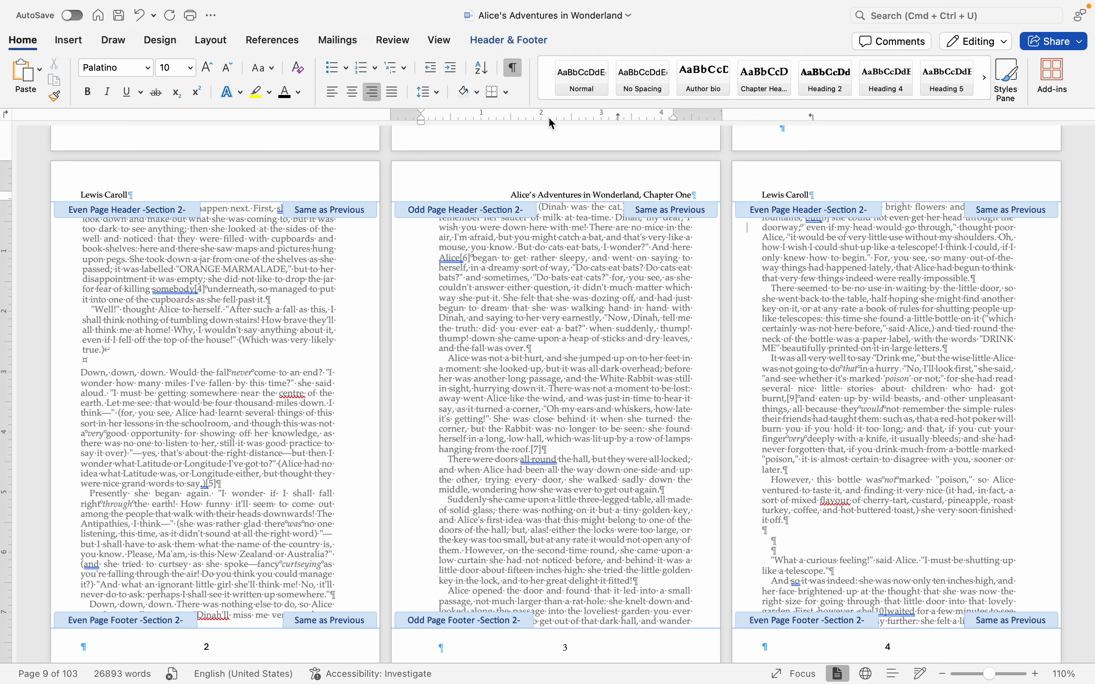
left_click(506, 92)
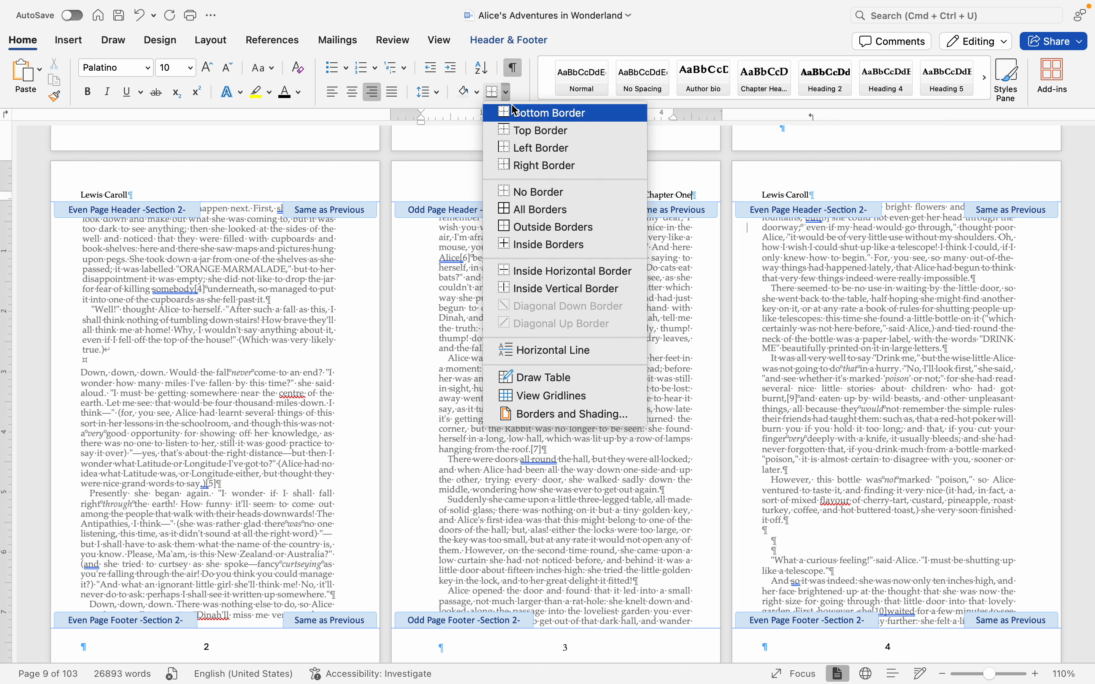
left_click(543, 119)
left_click(290, 186)
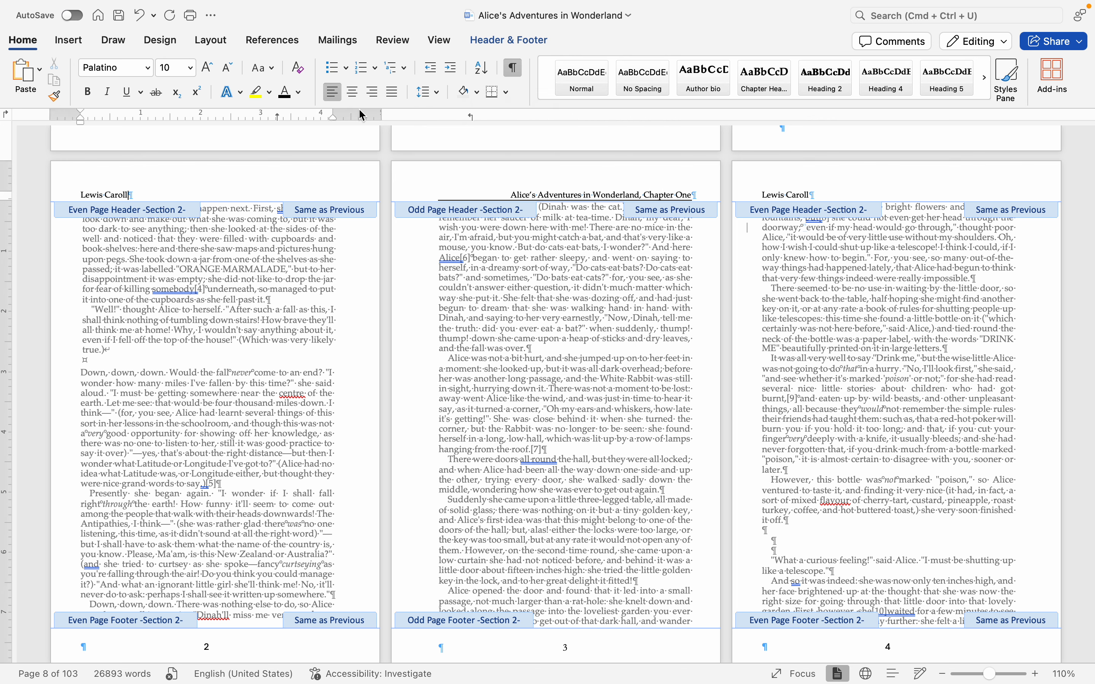
left_click(507, 92)
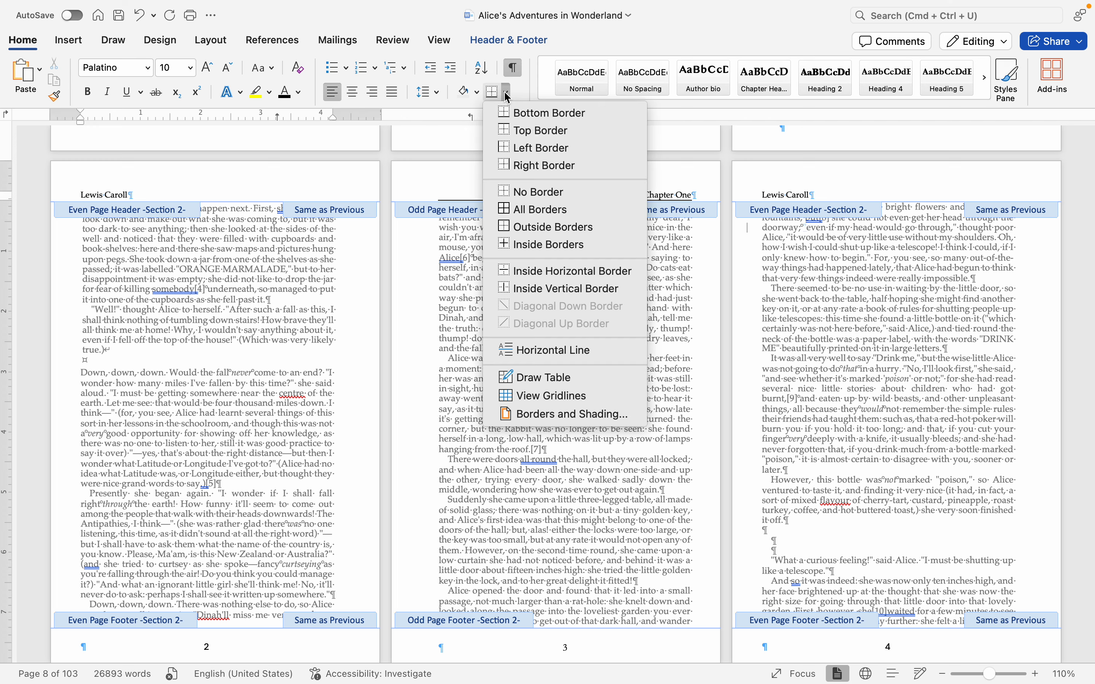
left_click(536, 119)
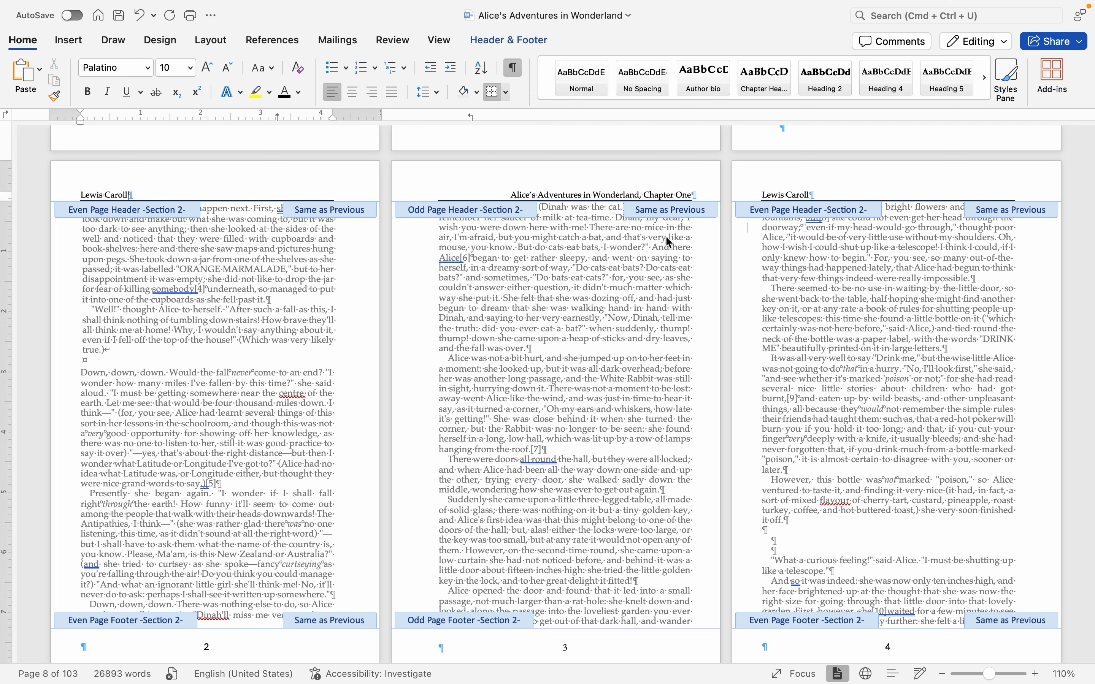
- Exit header and footer editing and return to the document text
scroll(667, 238, "down", 10)
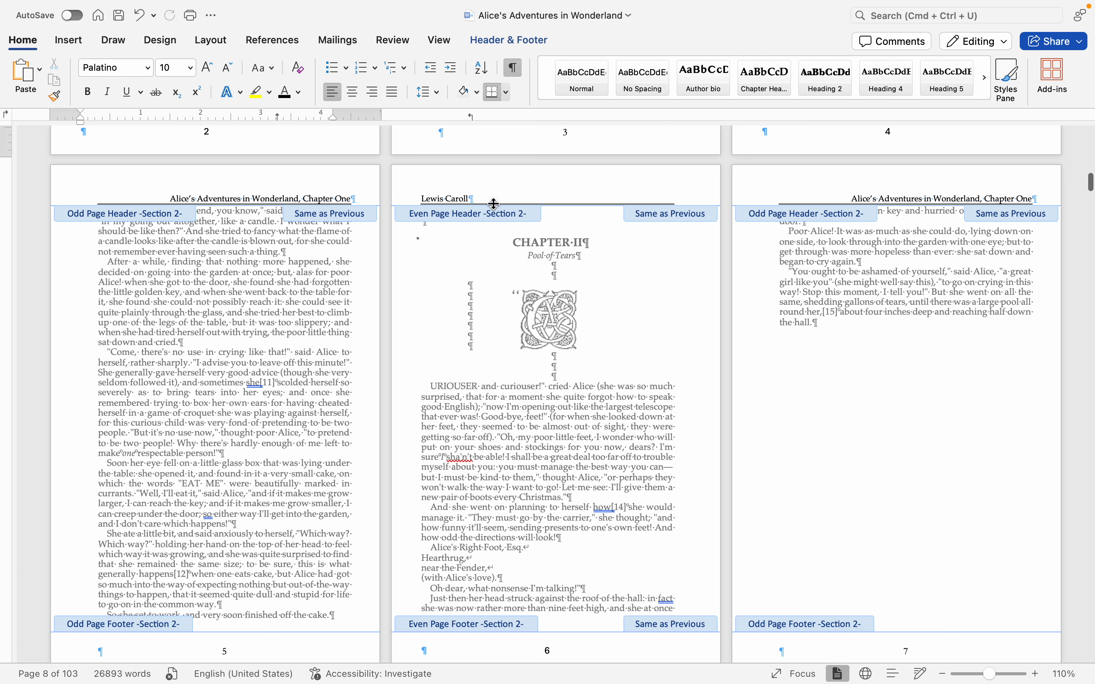
scroll(494, 203, "down", 1)
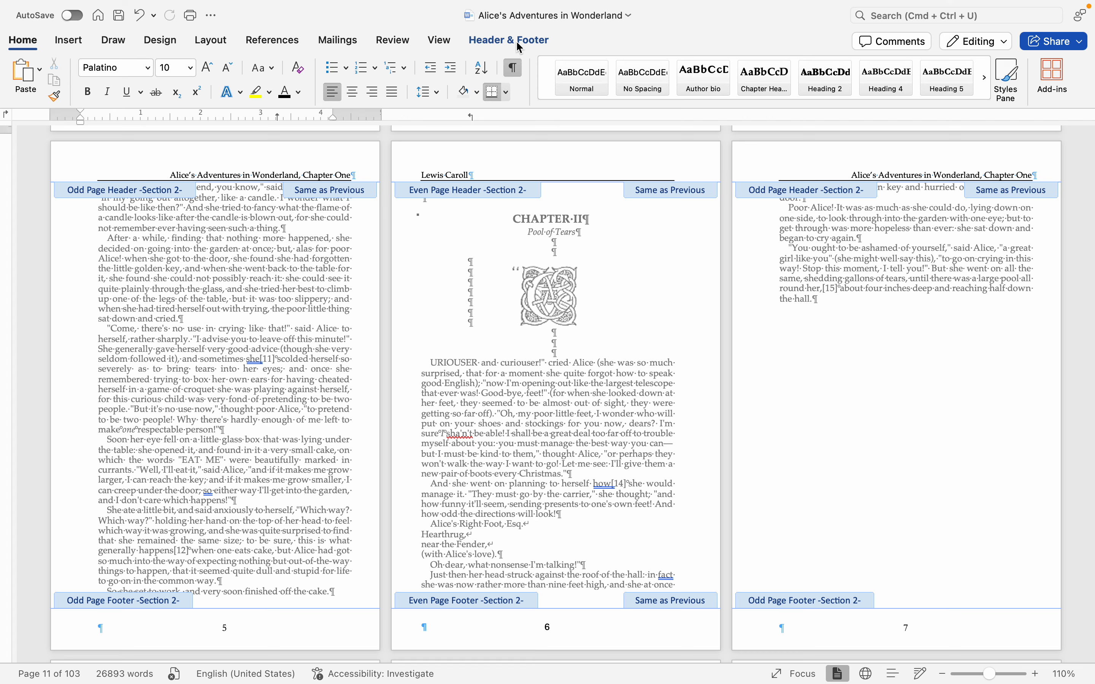
left_click(516, 42)
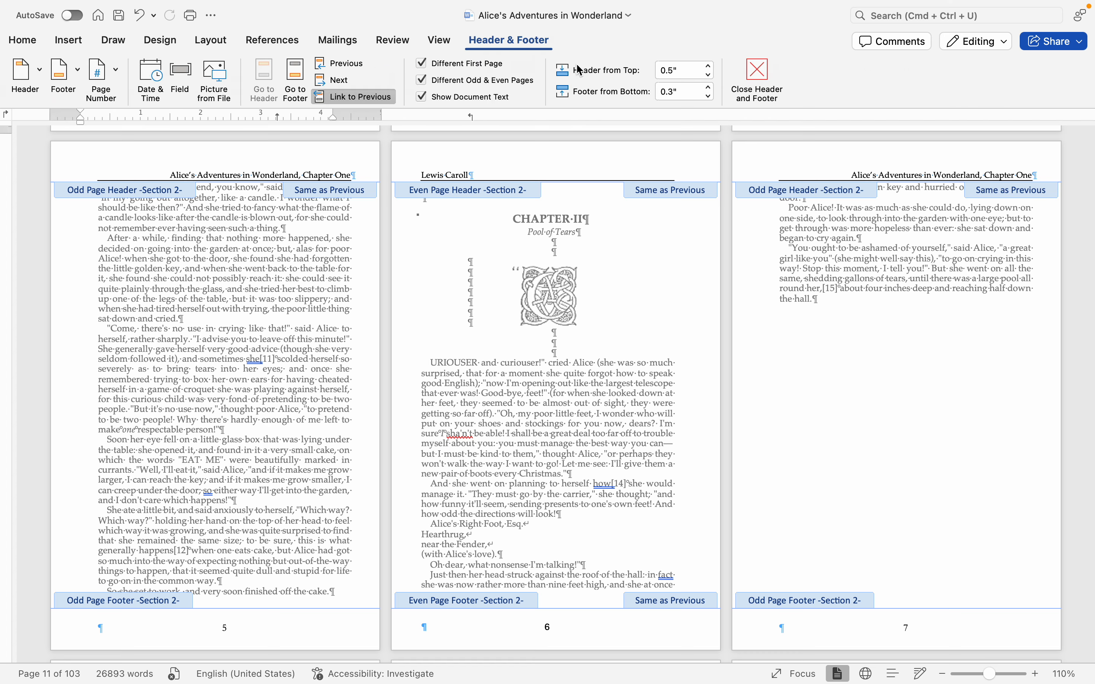
left_click(759, 74)
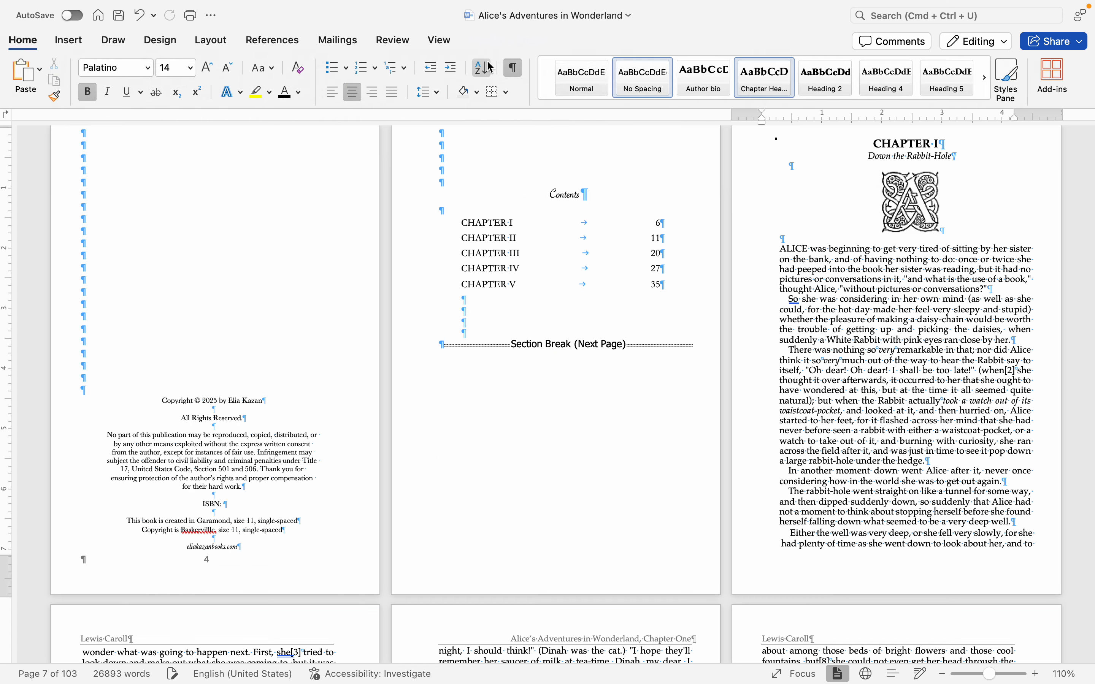
- Insert a Next Page section break at the end of Chapter I, after "very soon finished off the cake."
scroll(455, 304, "down", 15)
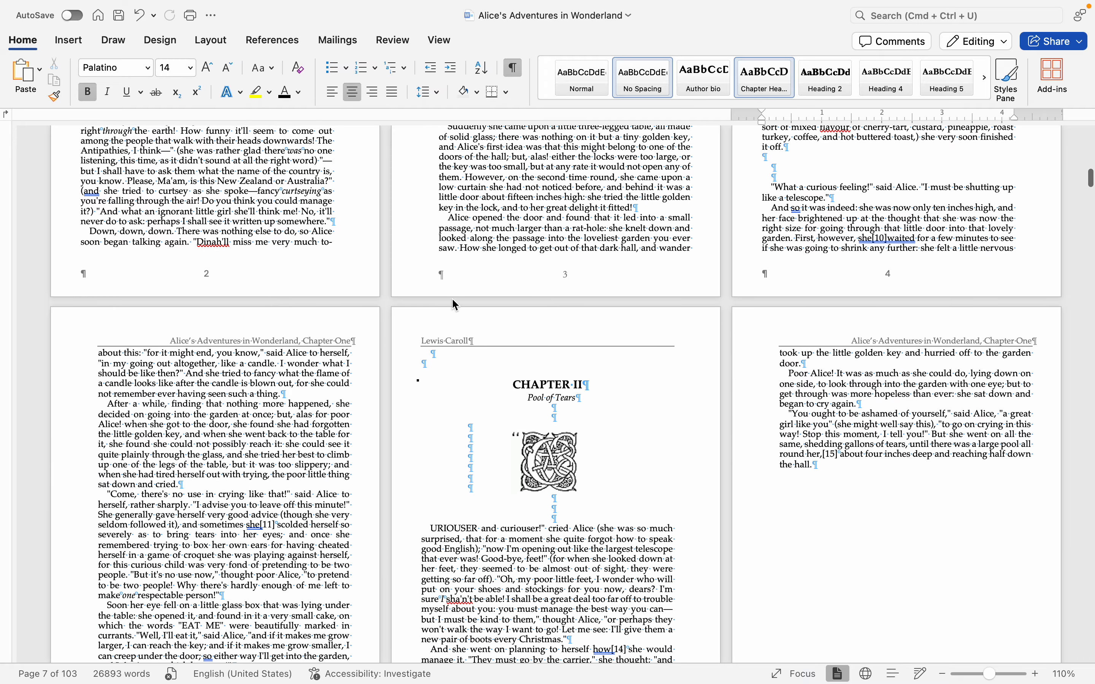
scroll(454, 304, "down", 10)
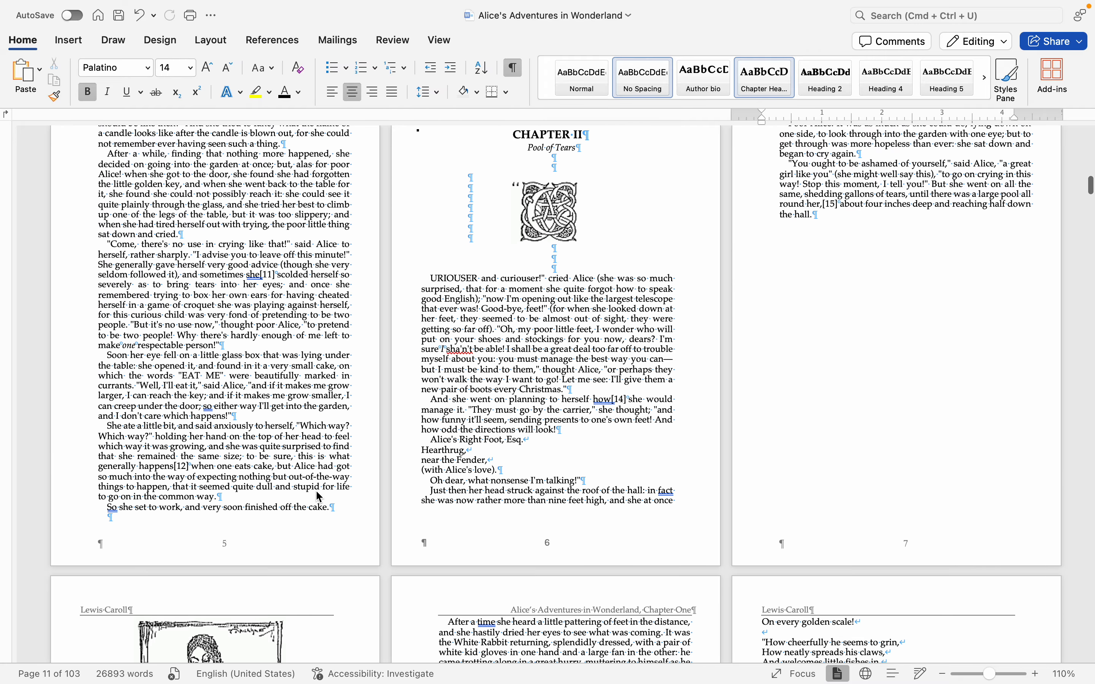
left_click(345, 506)
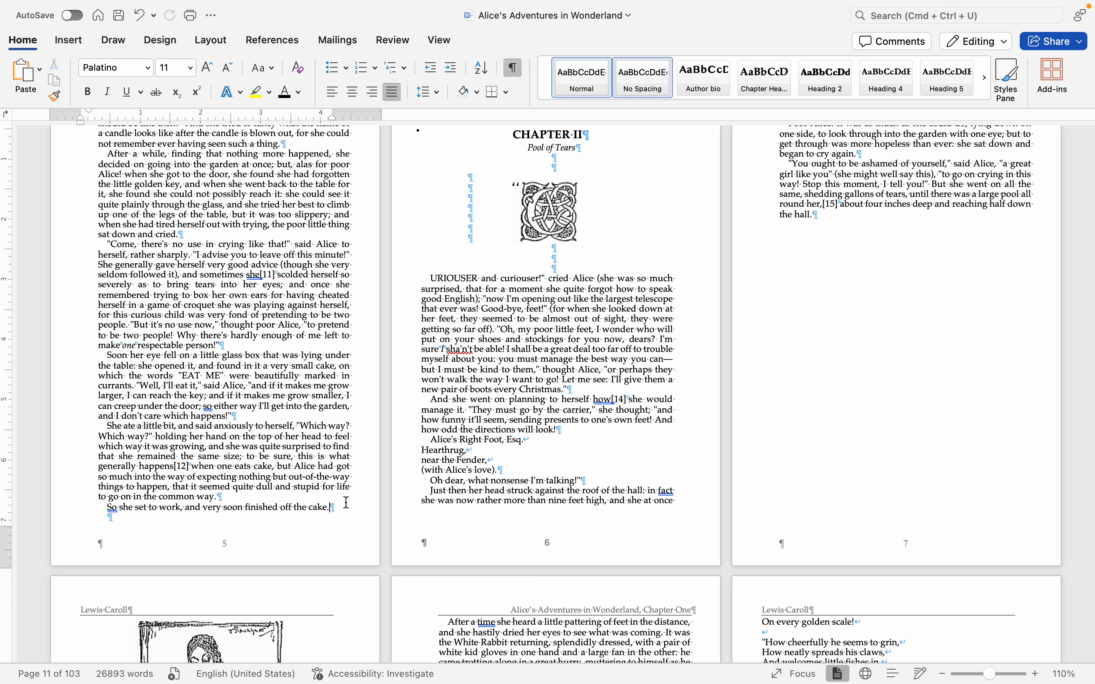
left_click(70, 42)
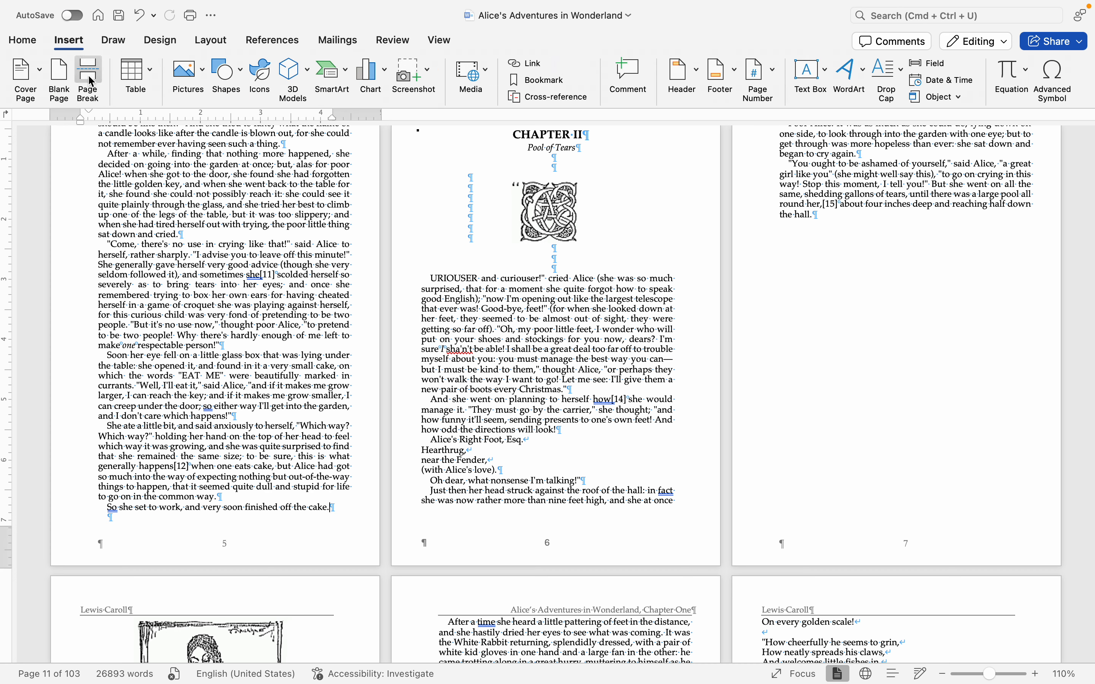
left_click(224, 49)
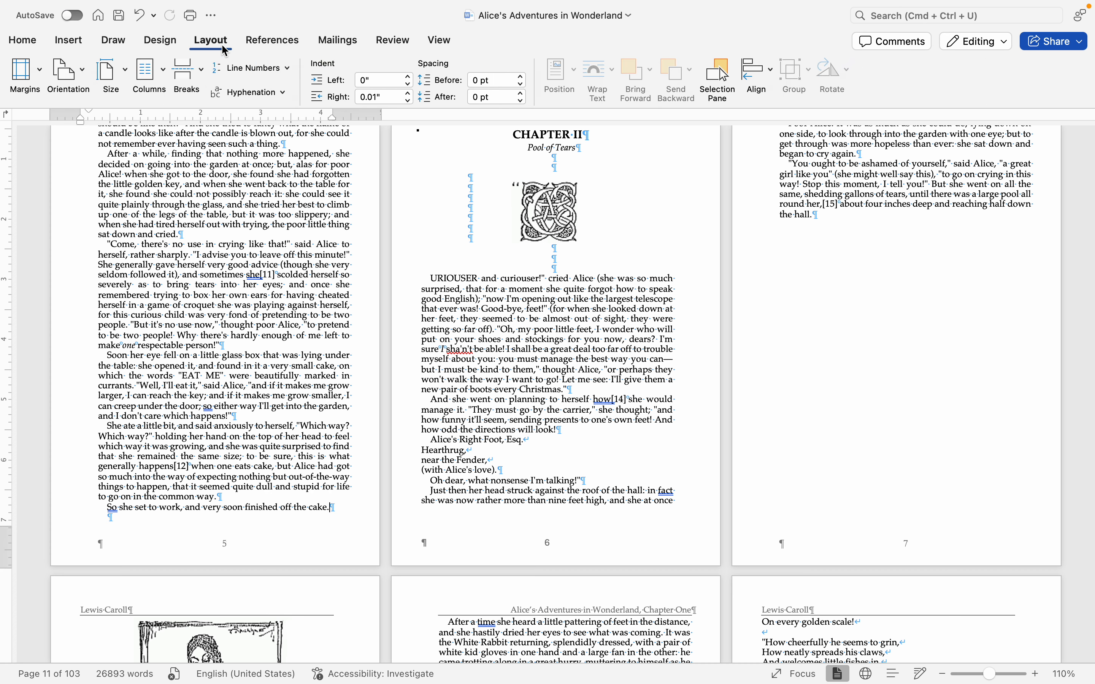
left_click(198, 81)
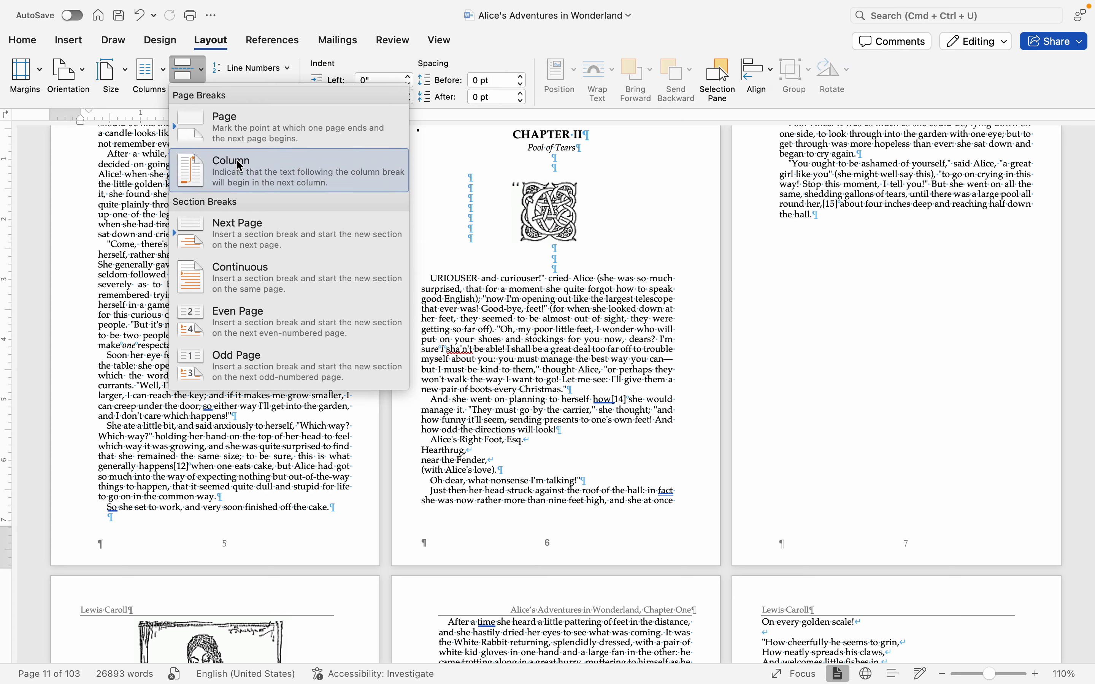
left_click(261, 244)
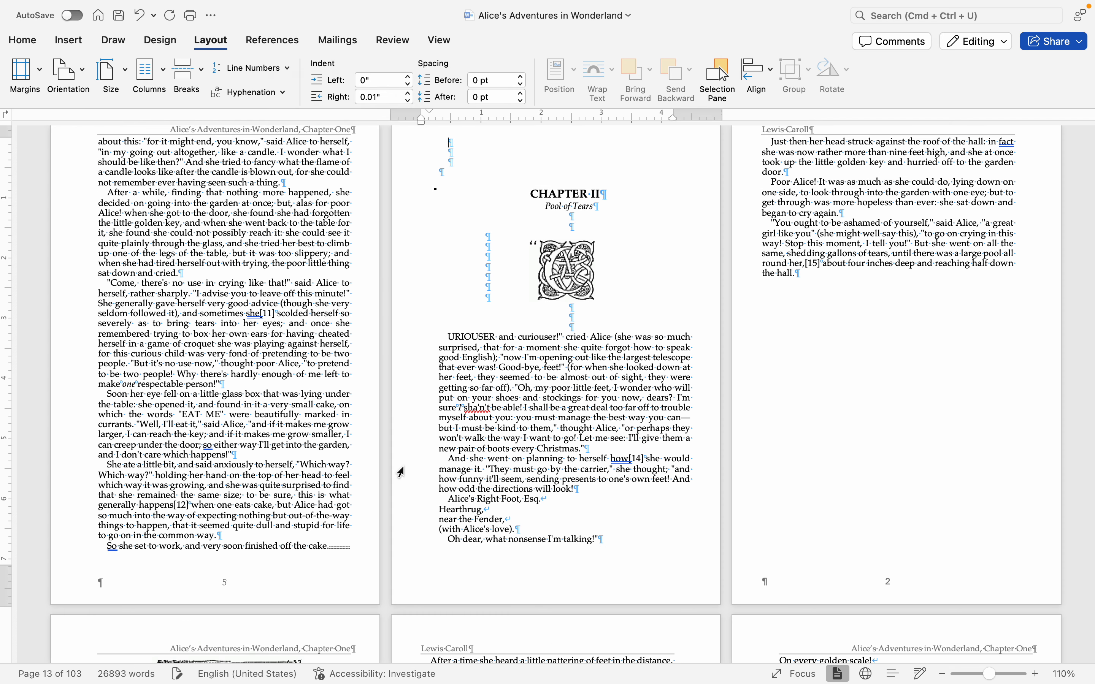
- Delete the empty paragraphs above the CHAPTER II heading and center the heading
scroll(401, 472, "down", 2)
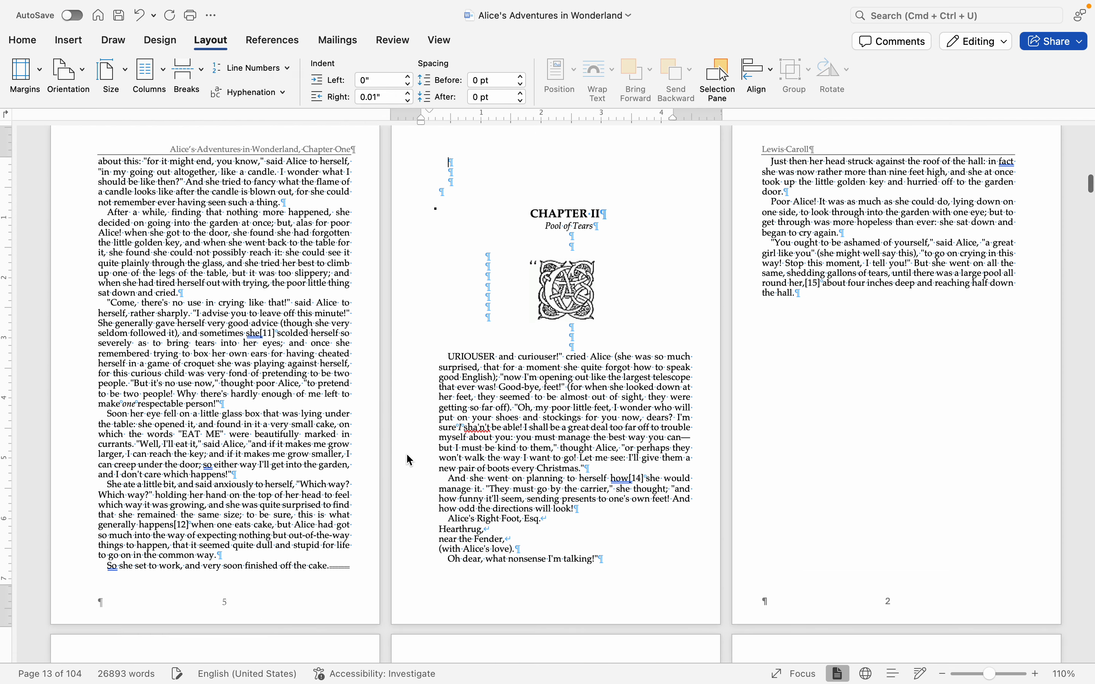
left_click(25, 45)
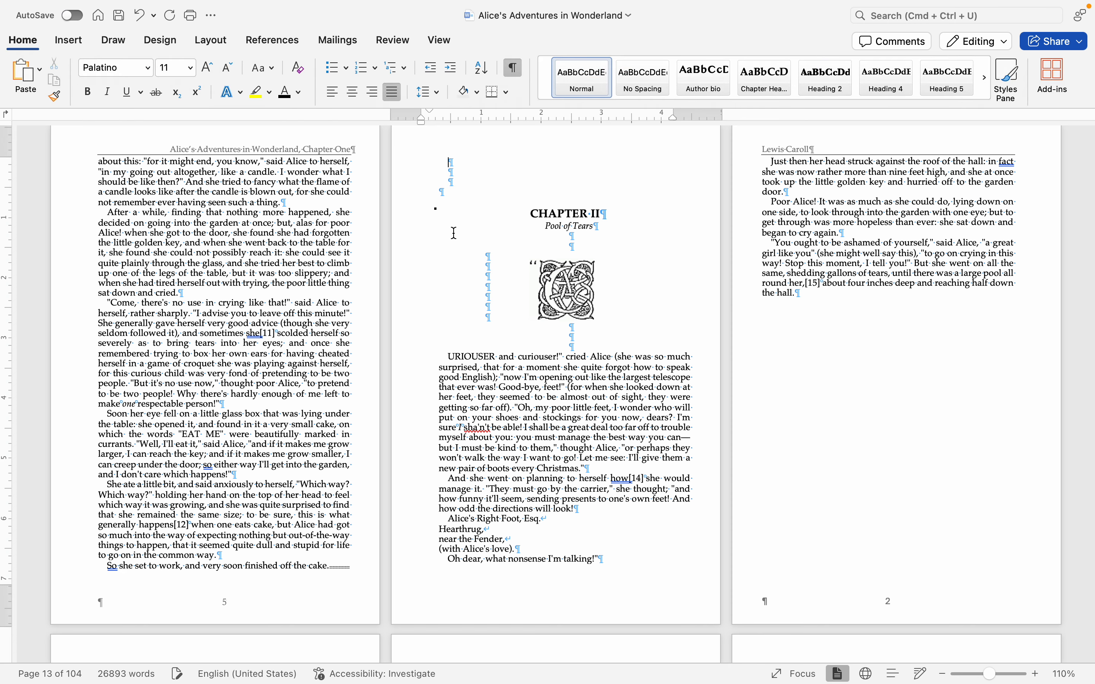
left_click(482, 195)
key("BackSpace")
key("BackSpace")
key("BackSpace")
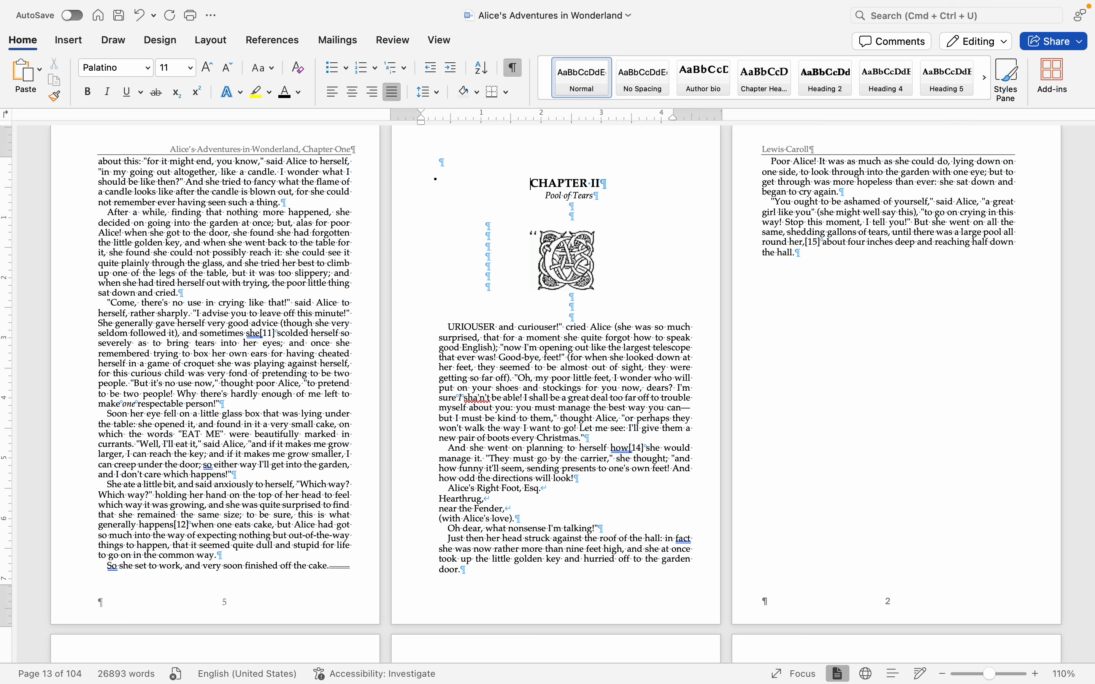
key("BackSpace")
key("BackSpace")
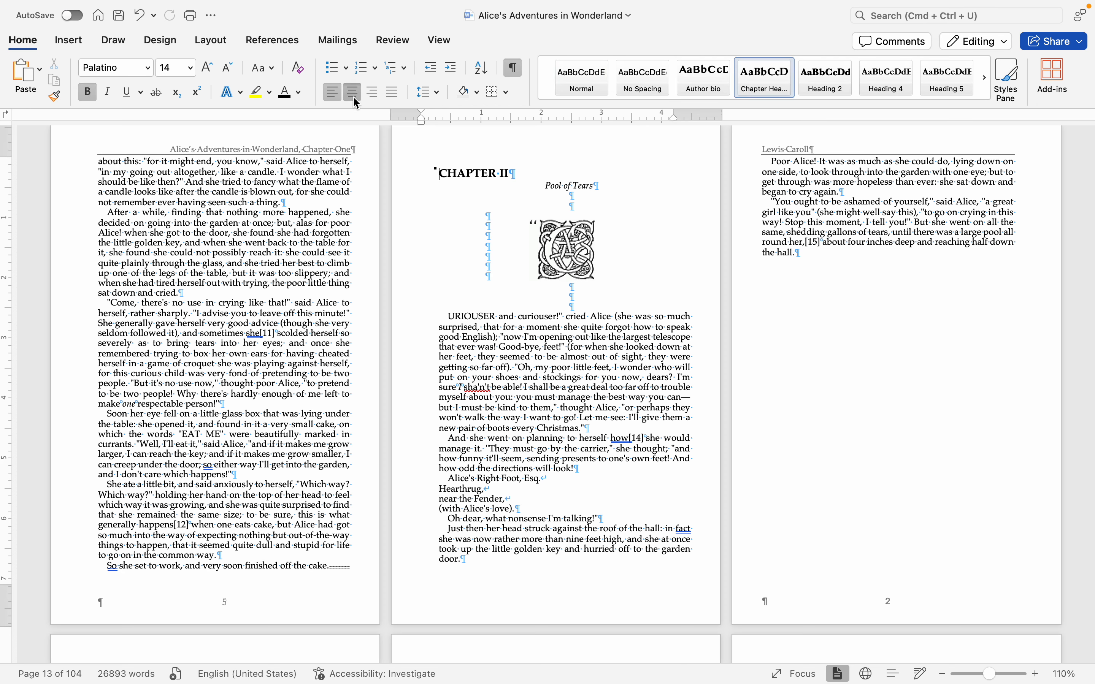
left_click(353, 93)
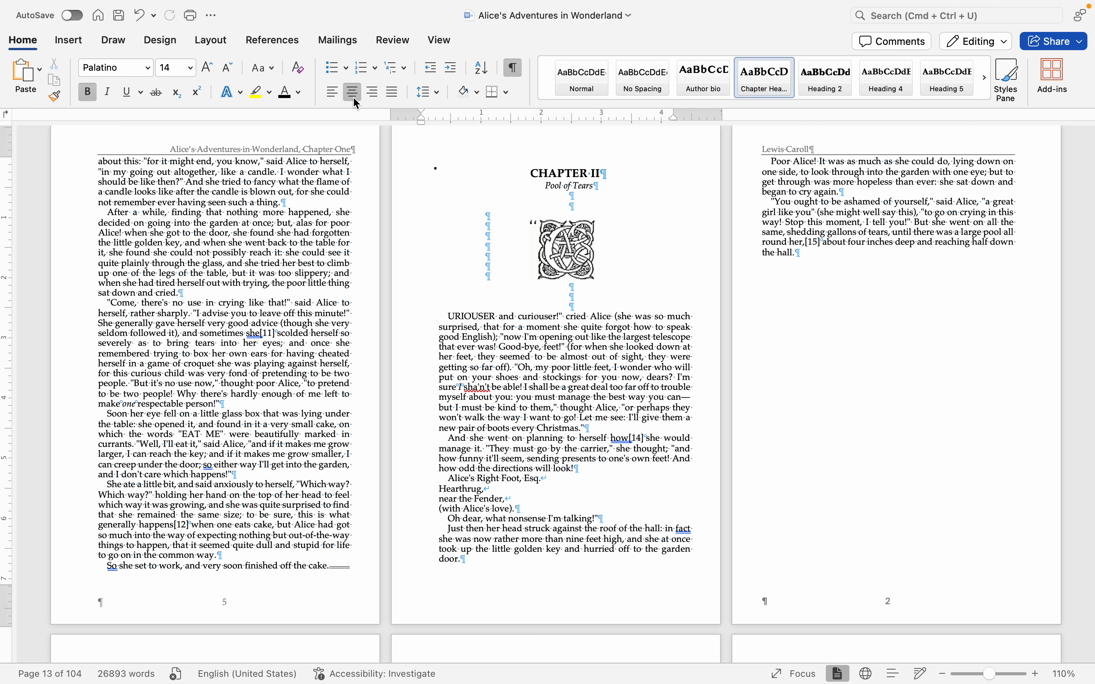
- Open the Section 3 first page header for editing and unlink it from the previous section
scroll(395, 275, "up", 1)
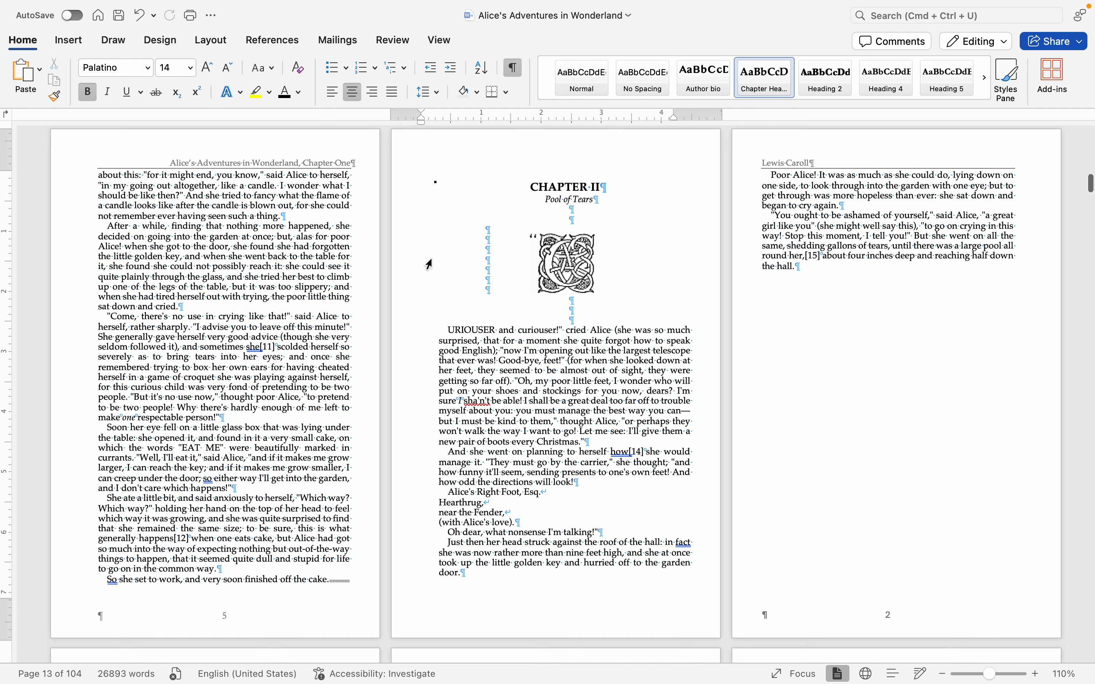
right_click(435, 166)
left_click(449, 176)
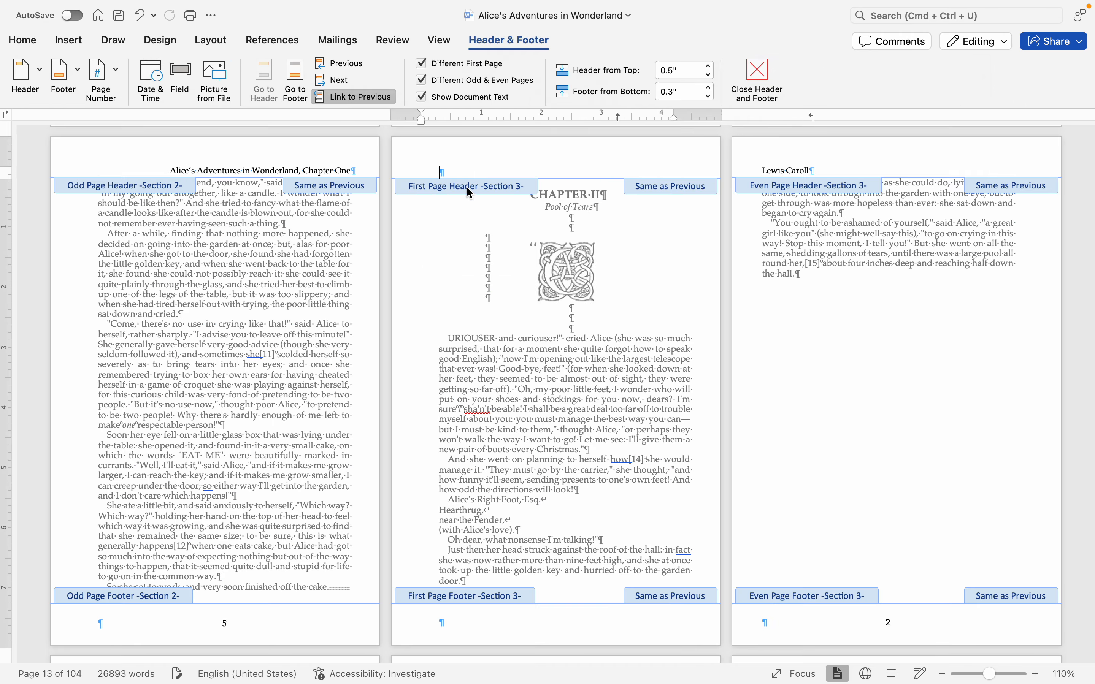
scroll(466, 185, "down", 2)
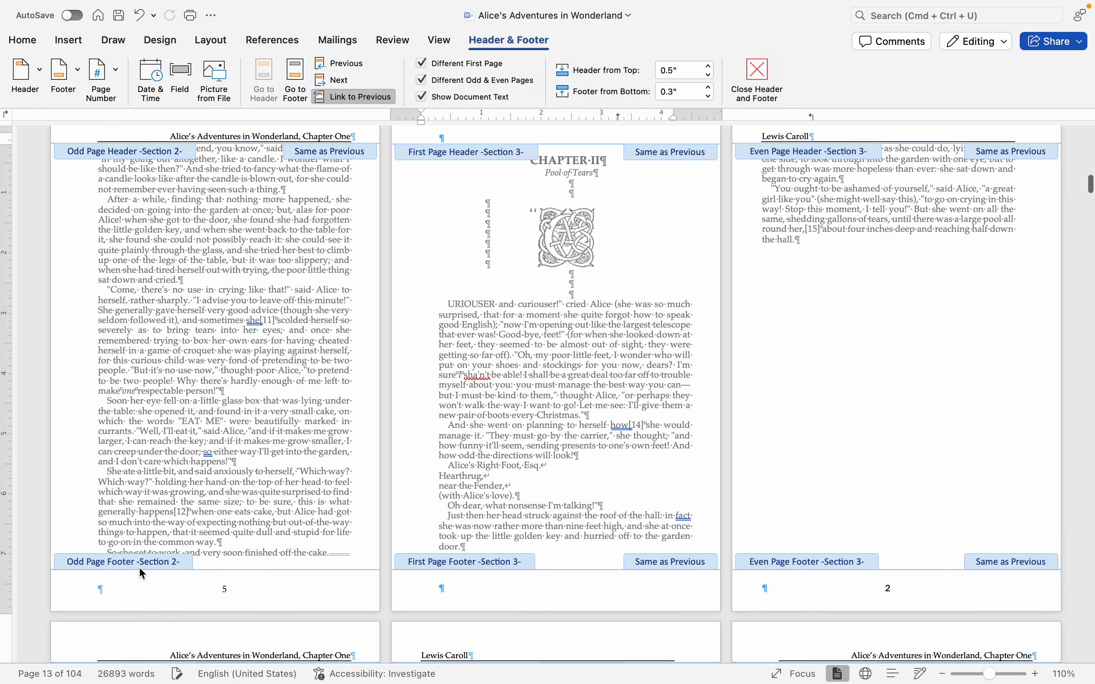
scroll(349, 542, "up", 2)
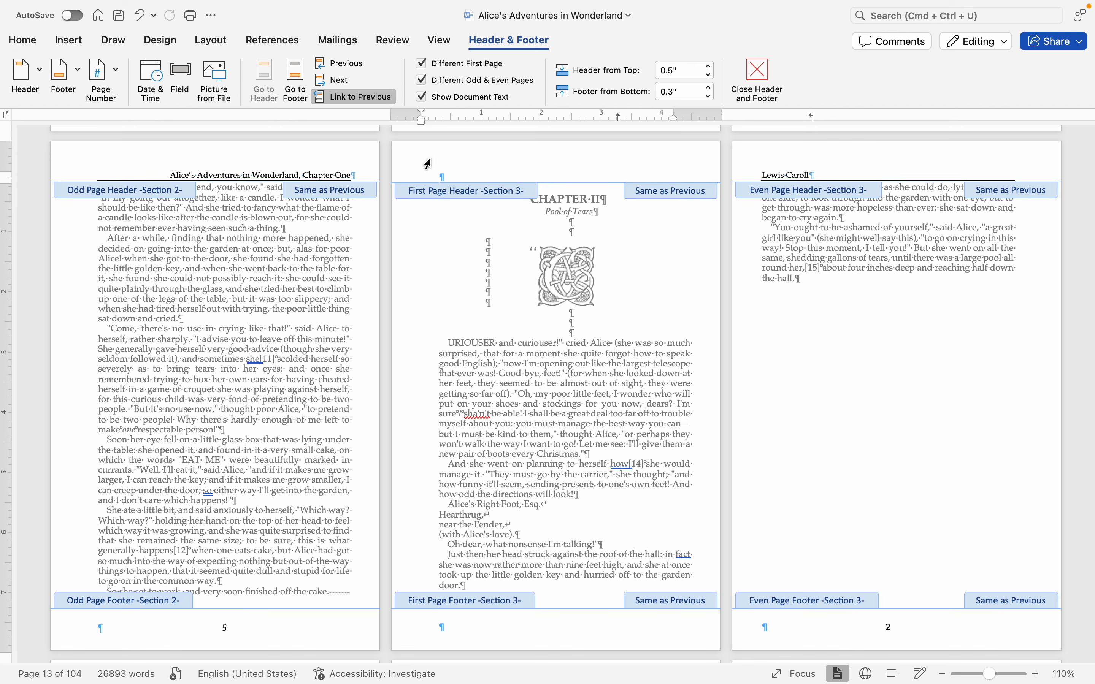
left_click(366, 96)
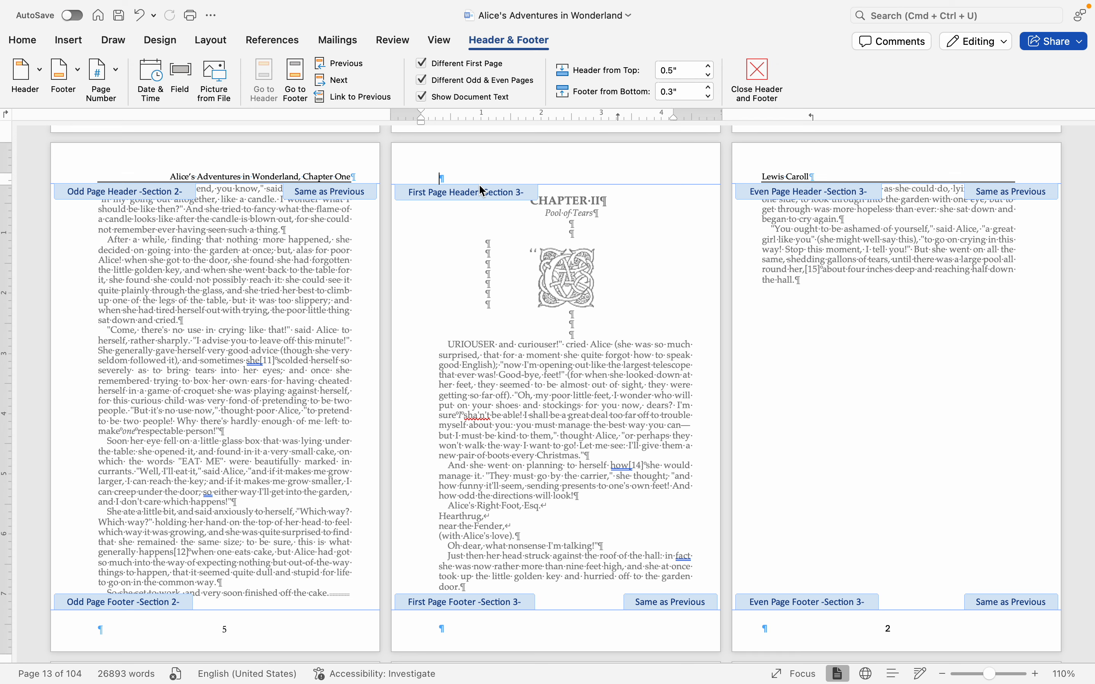
left_click(360, 98)
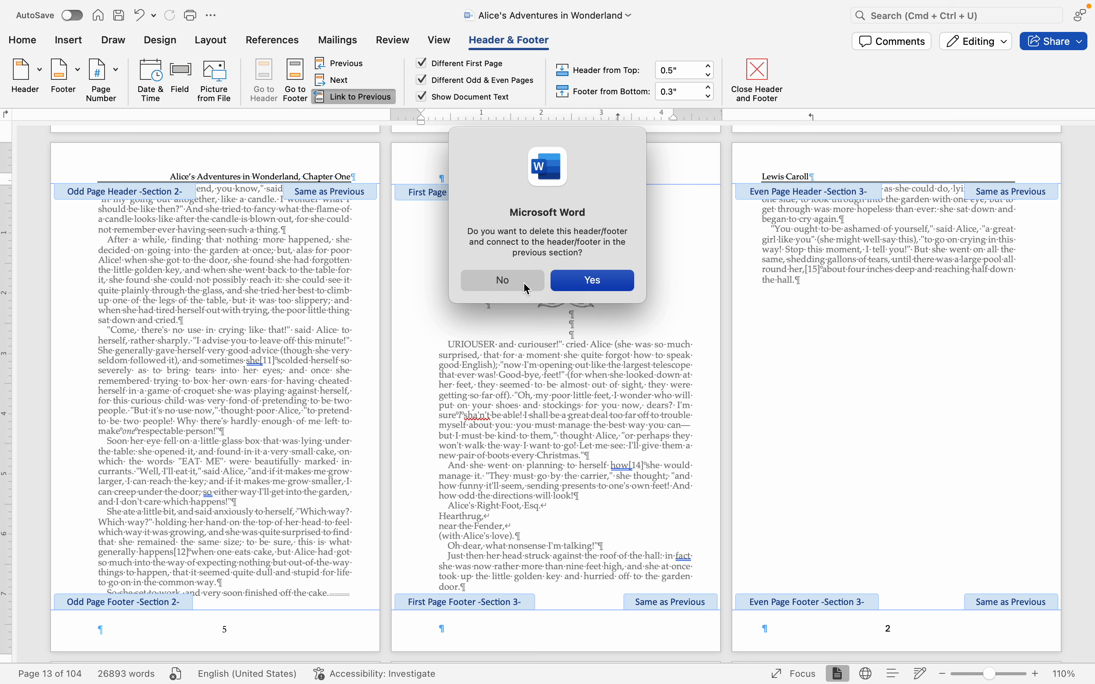
left_click(503, 281)
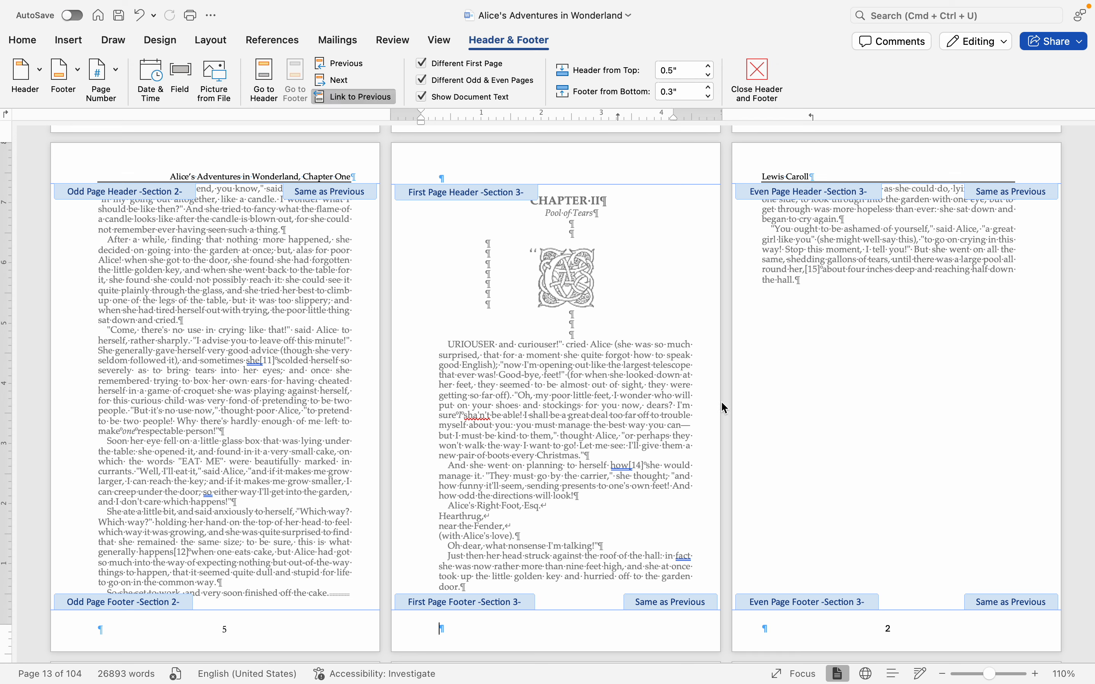
left_click(817, 176)
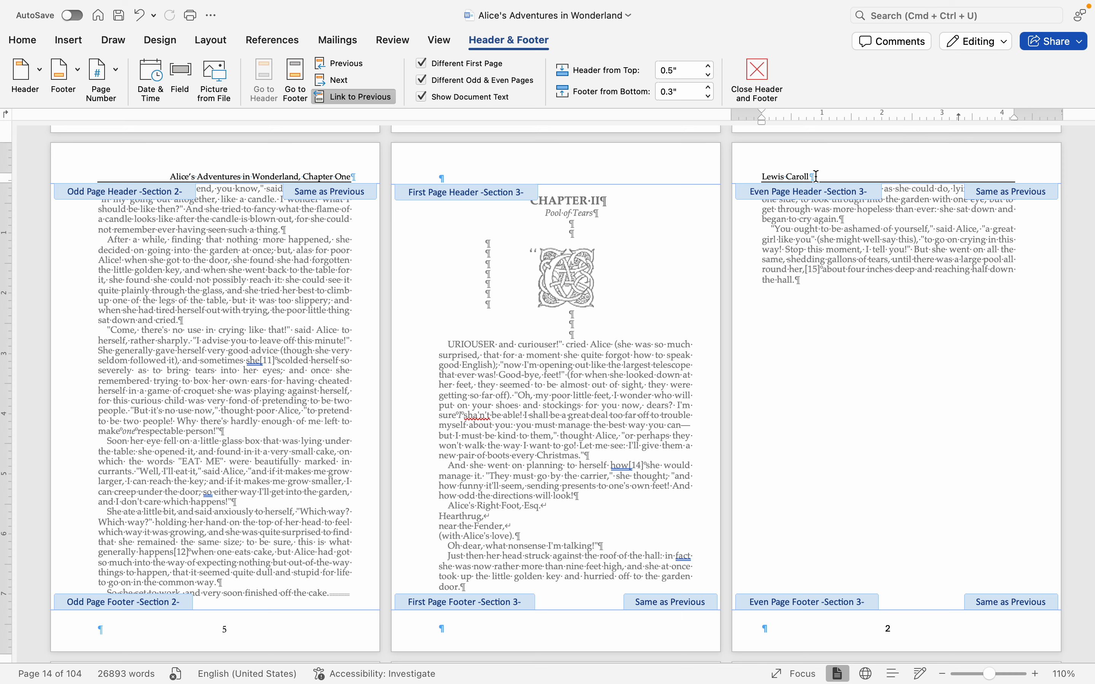
right_click(818, 175)
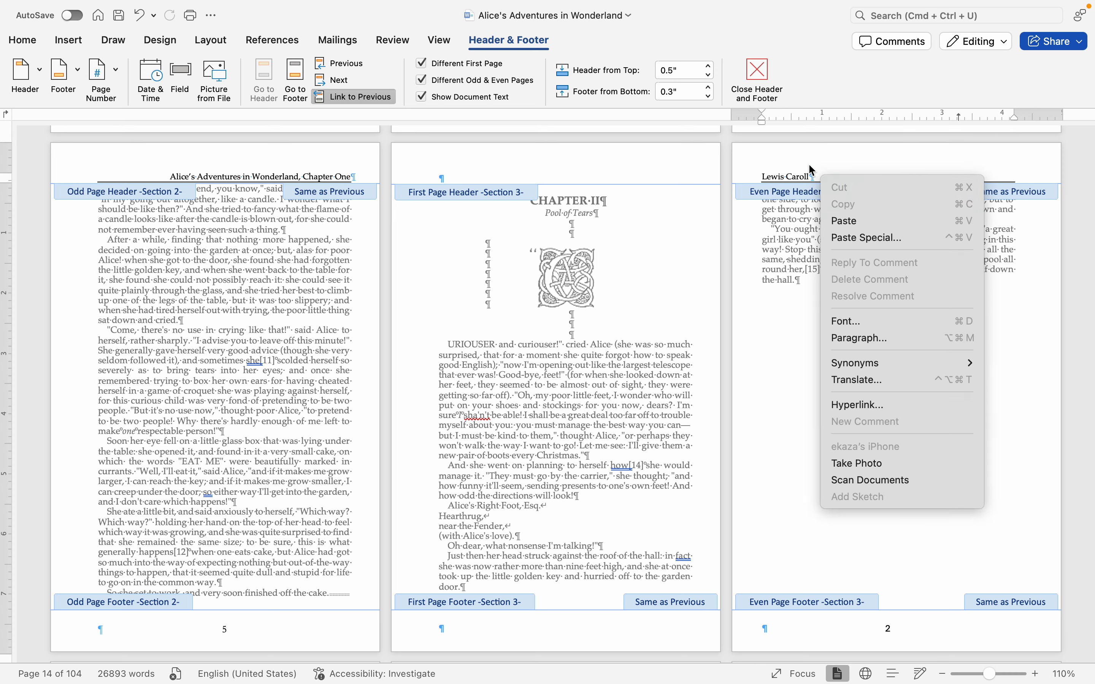
key("Escape")
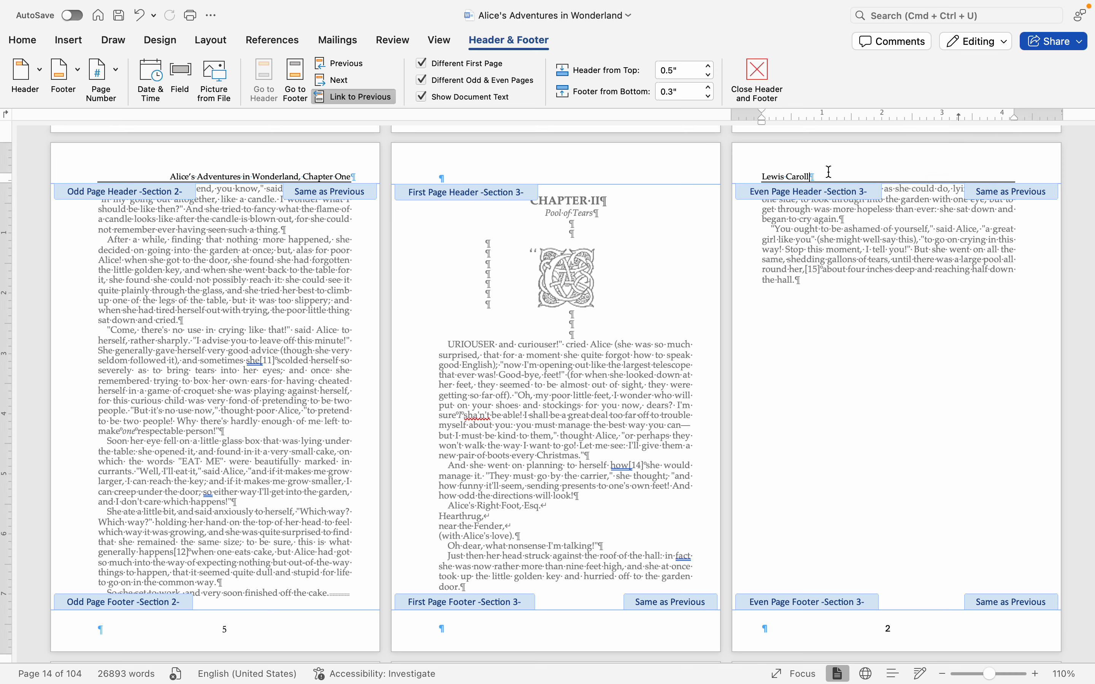
scroll(829, 171, "down", 6)
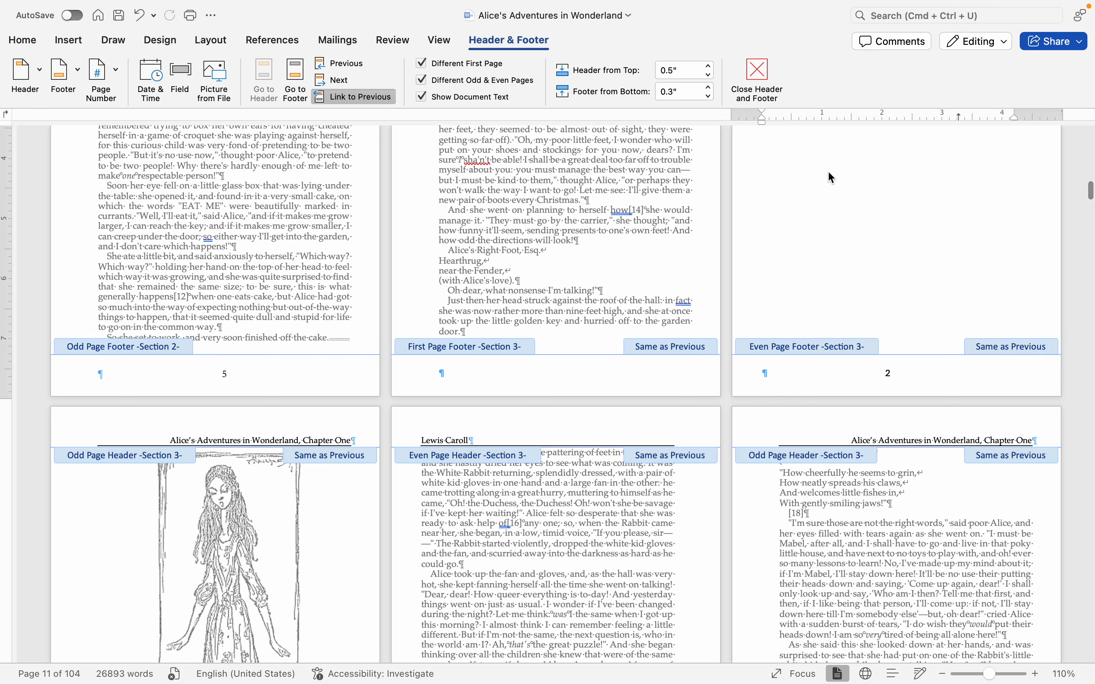
scroll(828, 172, "up", 6)
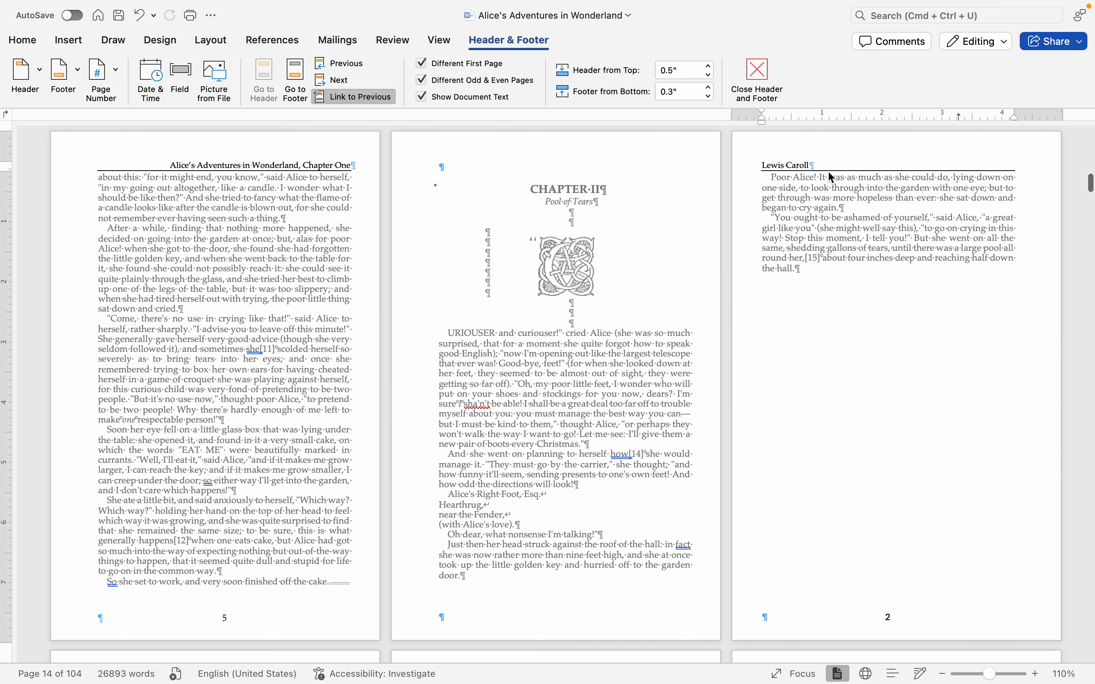
scroll(830, 177, "down", 1)
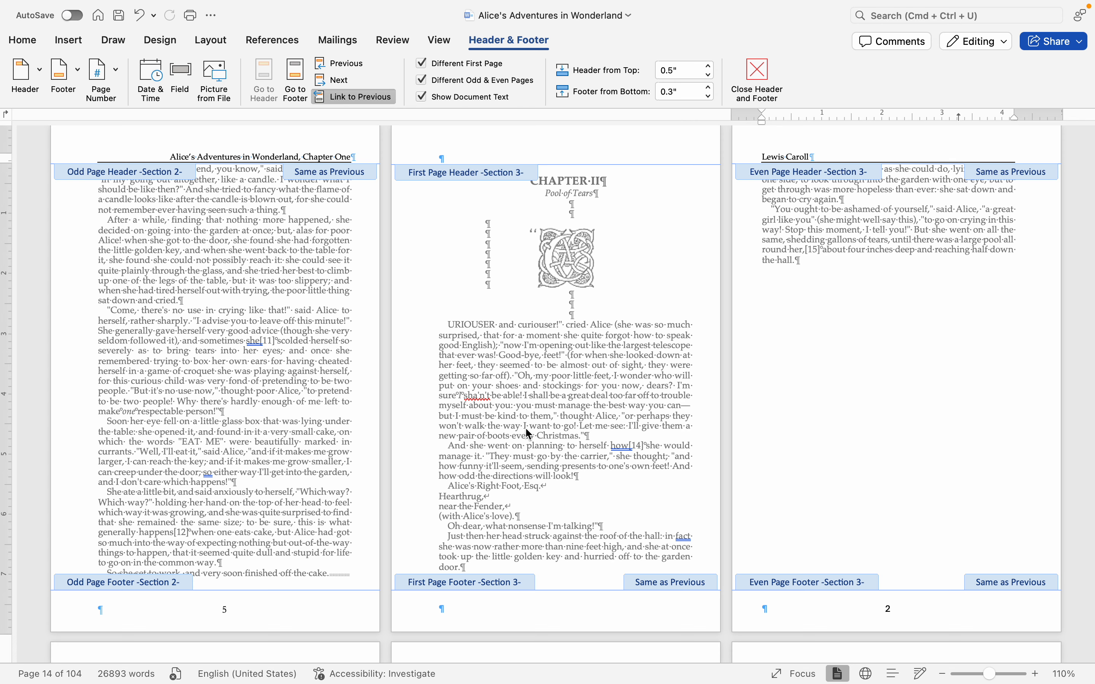
scroll(525, 426, "up", 1)
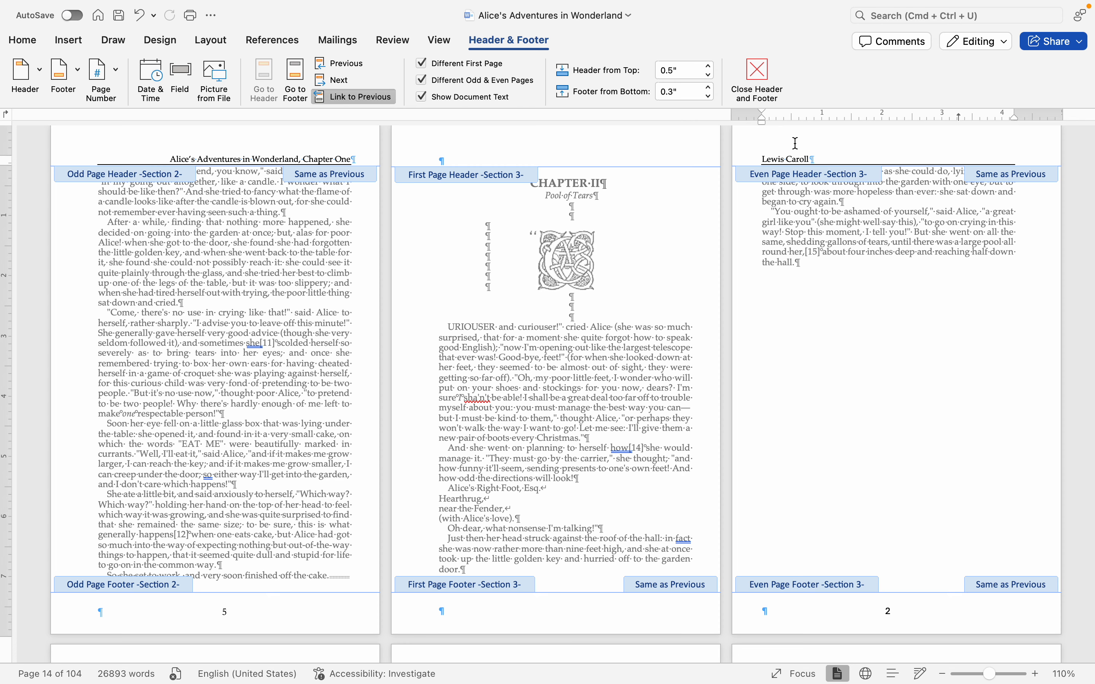
scroll(818, 157, "down", 1)
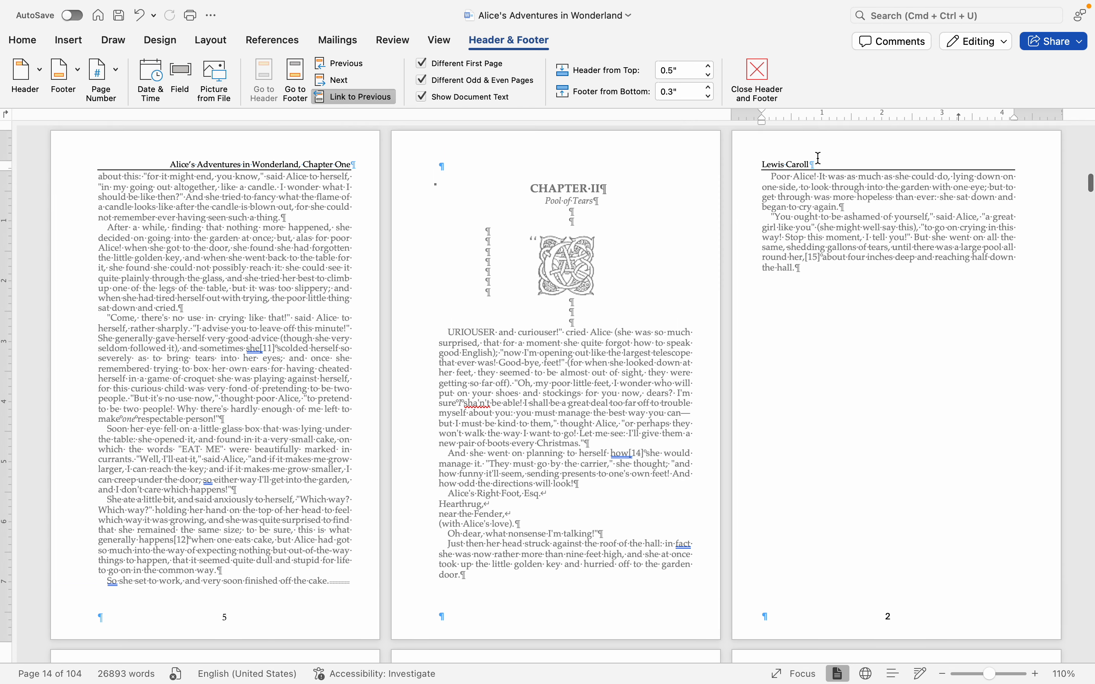
scroll(818, 157, "up", 2)
right_click(818, 156)
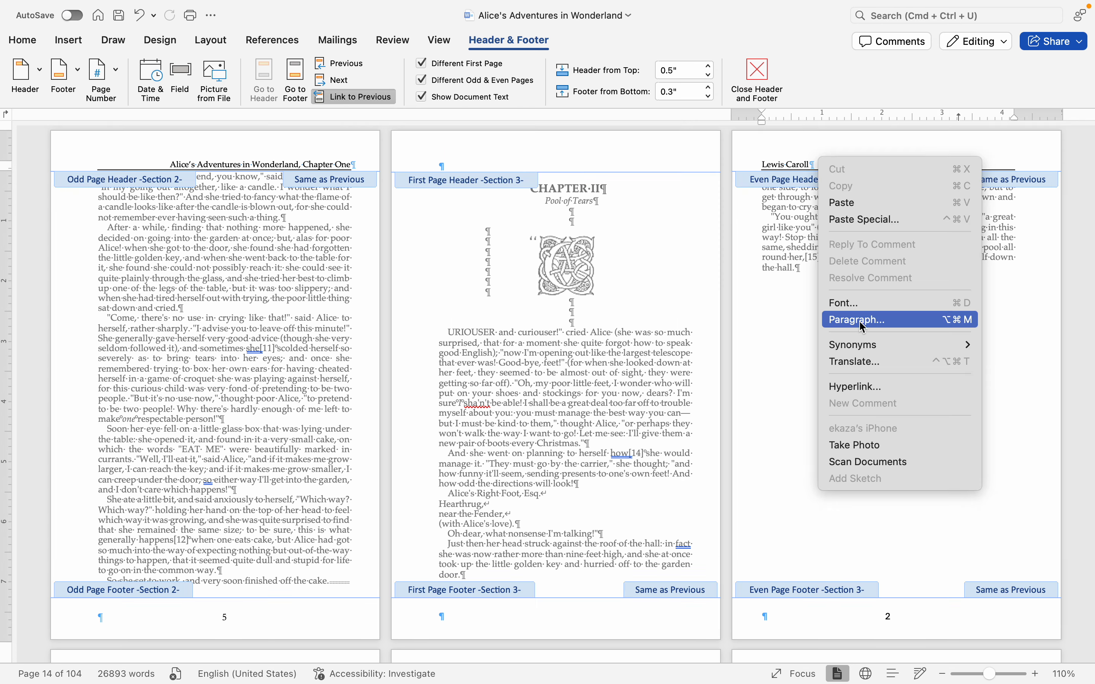
left_click(822, 150)
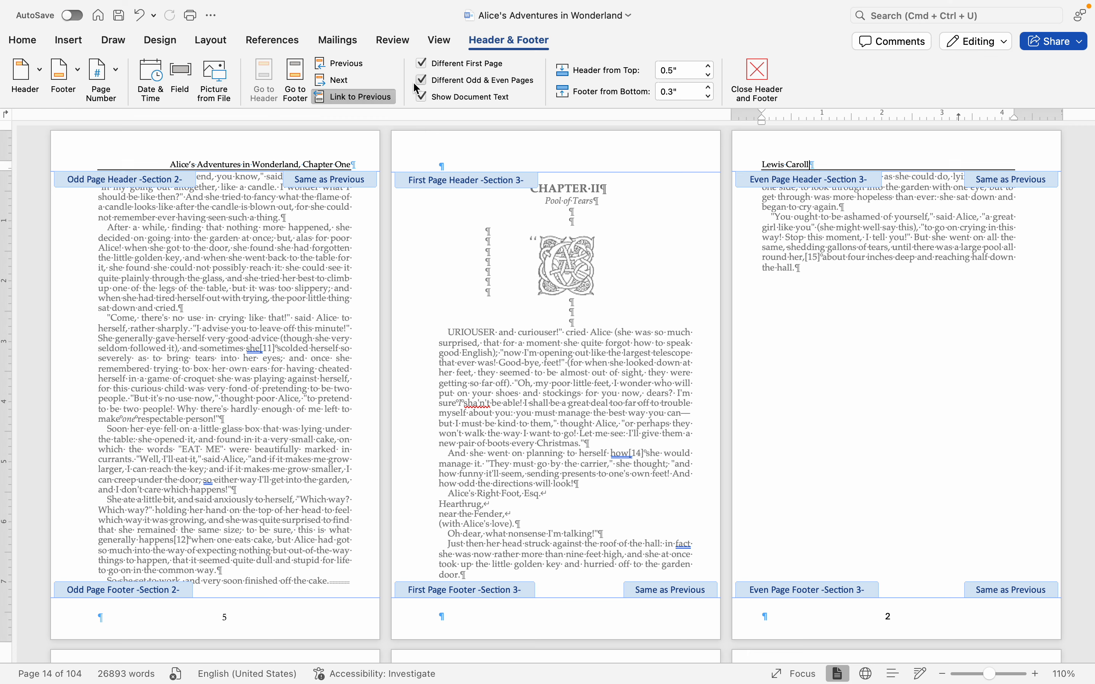
- Unlink the Section 3 even page header from the previous section
scroll(708, 190, "down", 5)
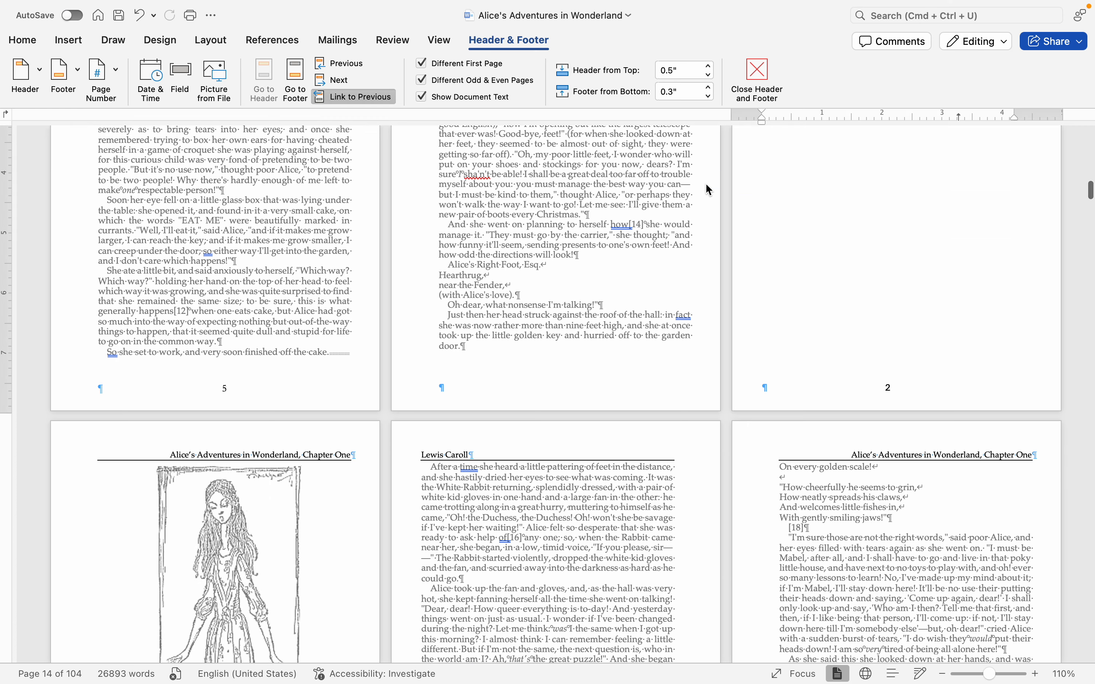
left_click(352, 453)
scroll(352, 448, "up", 6)
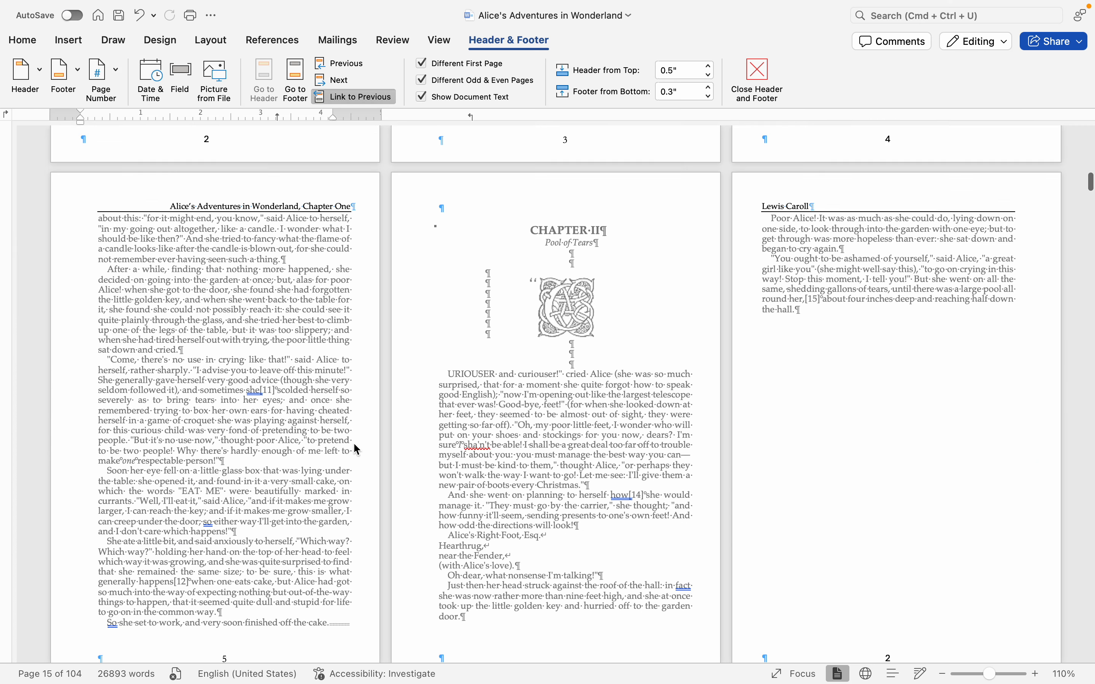
scroll(749, 379, "up", 1)
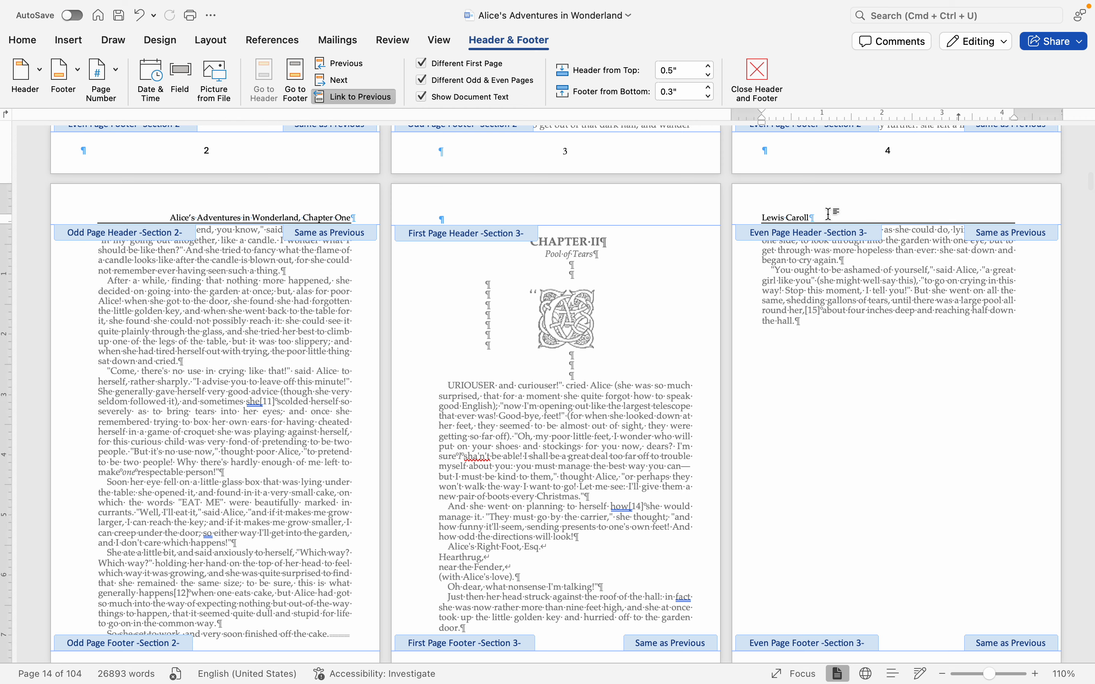
scroll(827, 213, "down", 1)
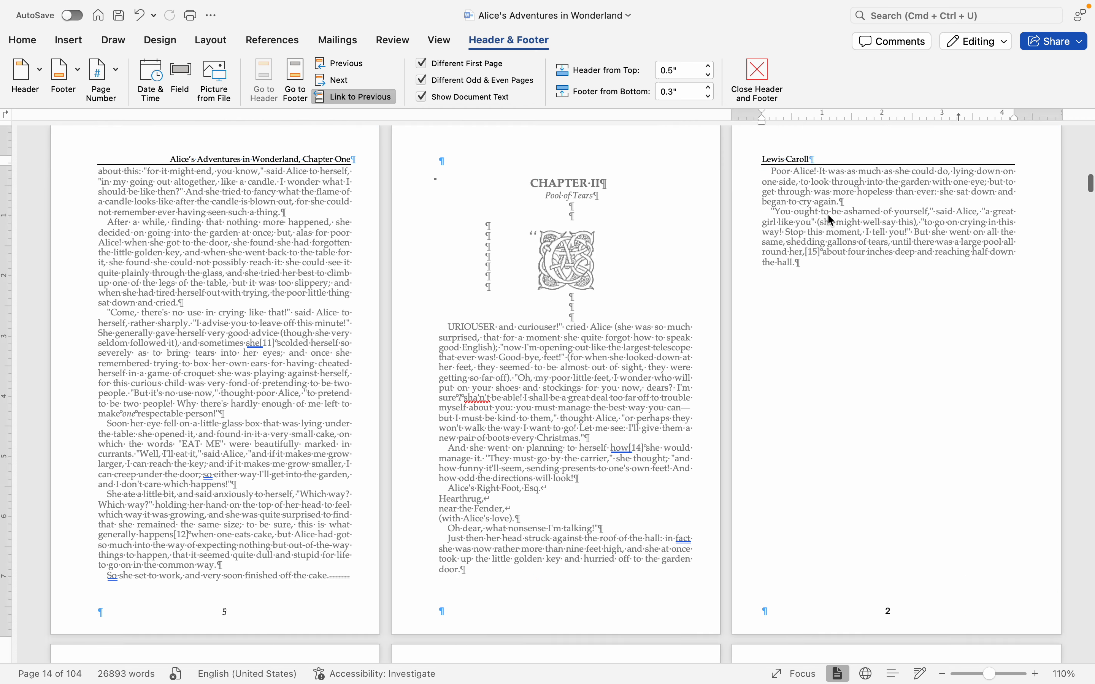
left_click(369, 100)
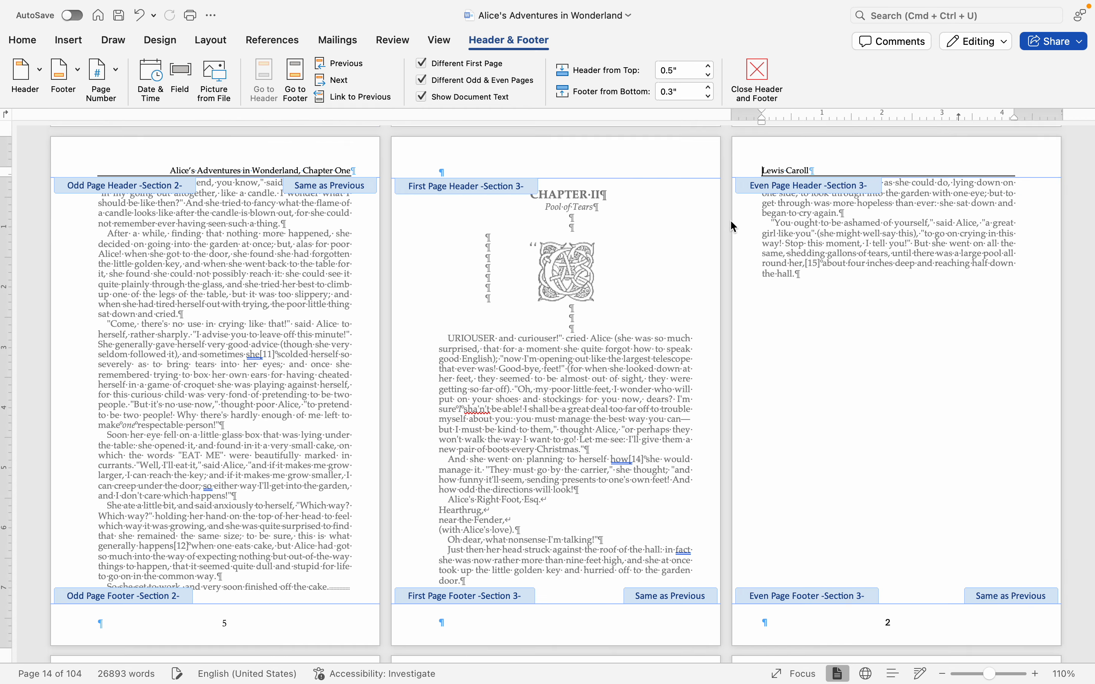
scroll(830, 192, "down", 2)
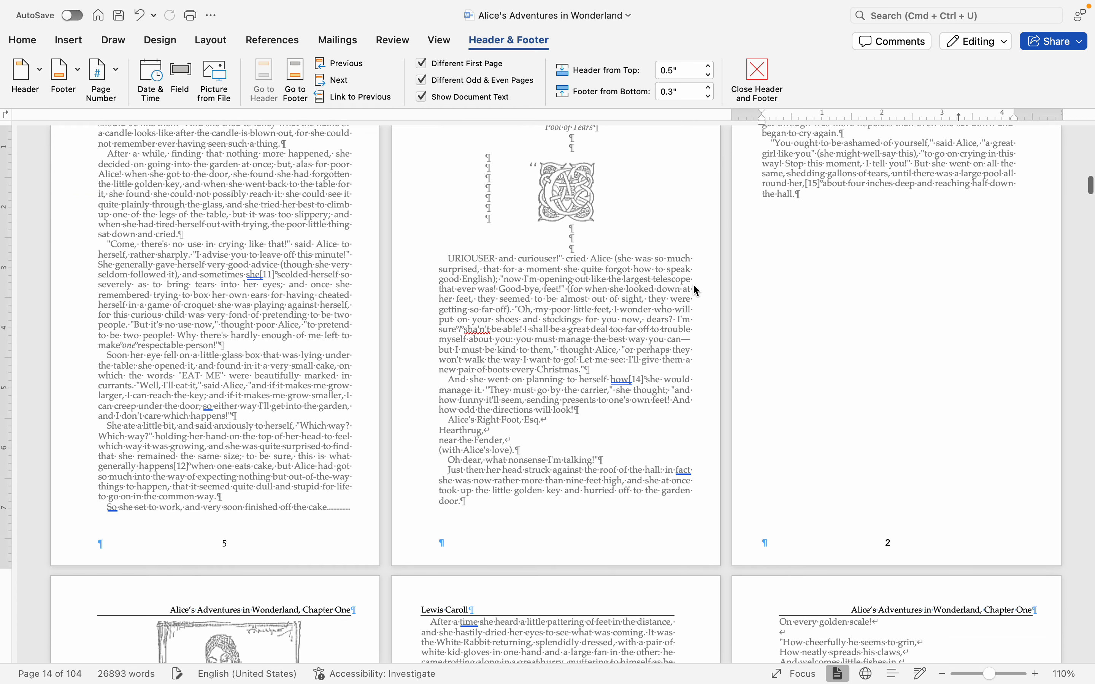
- Unlink the Section 3 odd page header from the previous section
left_click(368, 606)
left_click(367, 97)
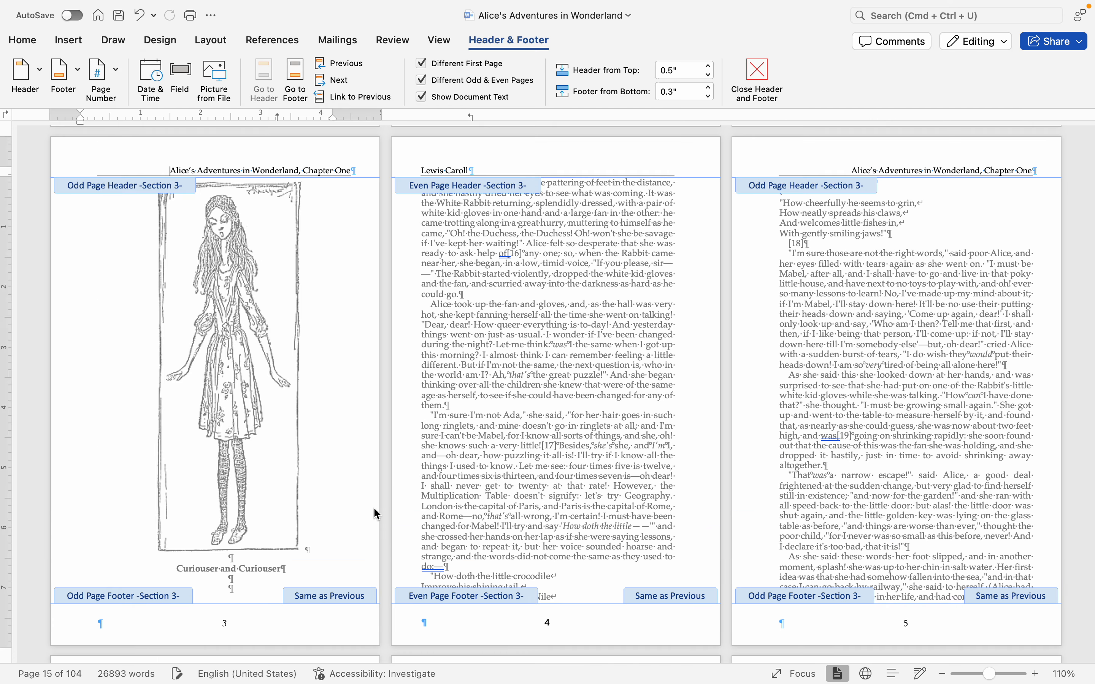
scroll(390, 469, "up", 15)
scroll(390, 469, "down", 8)
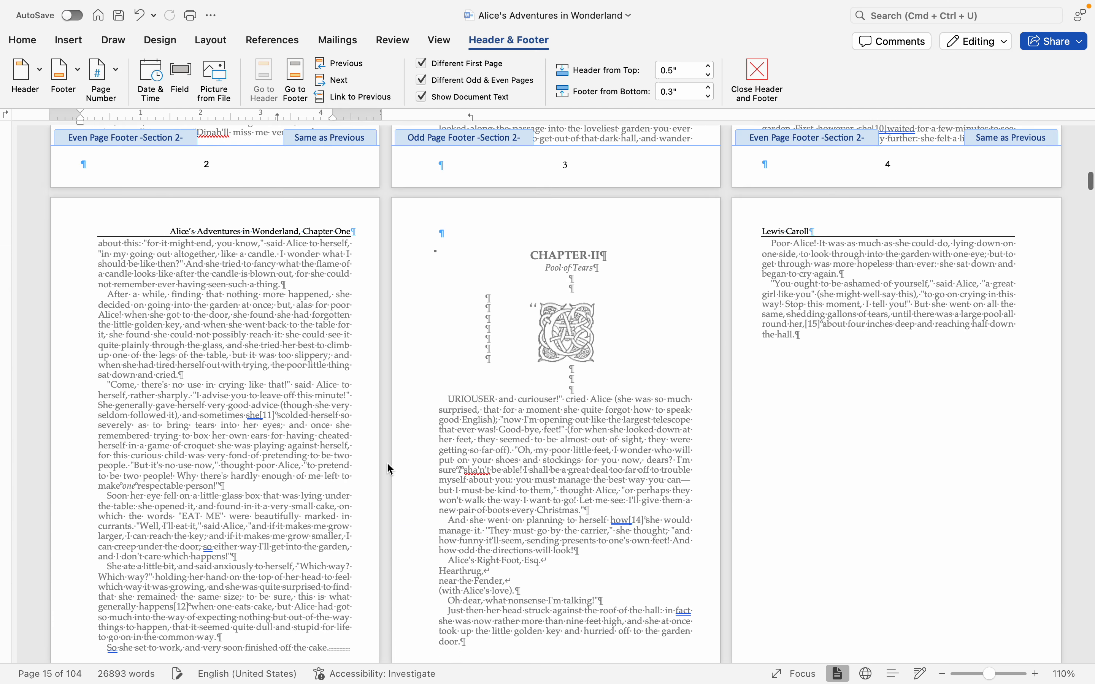
- Change the Section 3 odd page header text to "Alice's Adventures in Wonderland, Chapter Two"
scroll(390, 470, "down", 2)
left_click(357, 425)
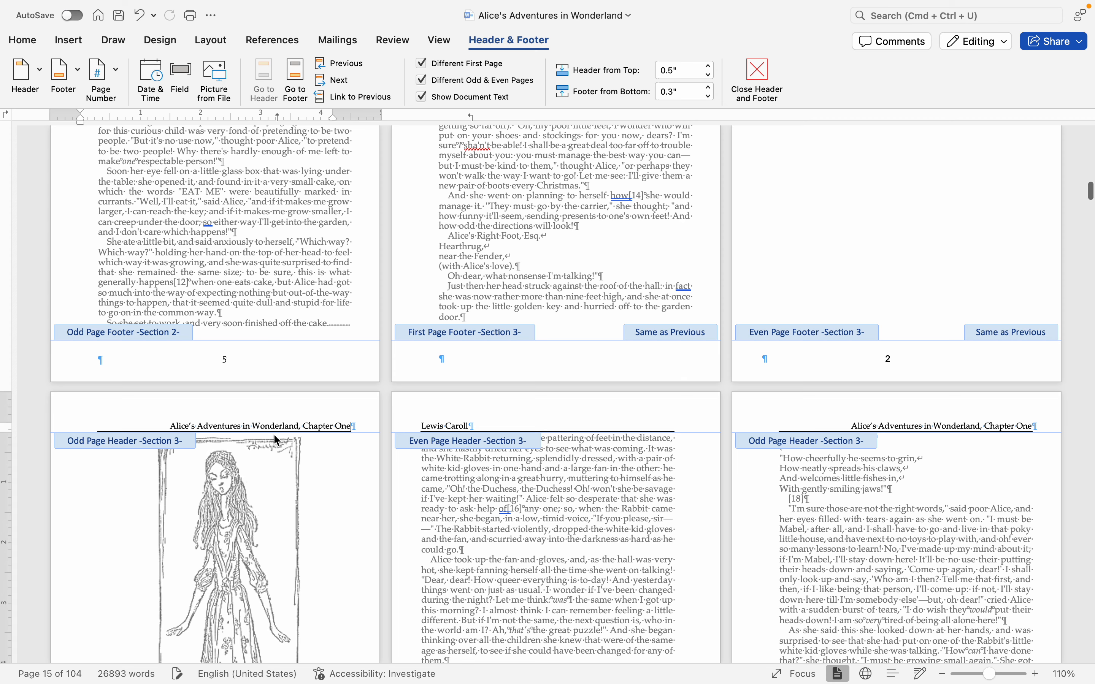
key("BackSpace")
key("BackSpace")
key("BackSpace")
type("Two")
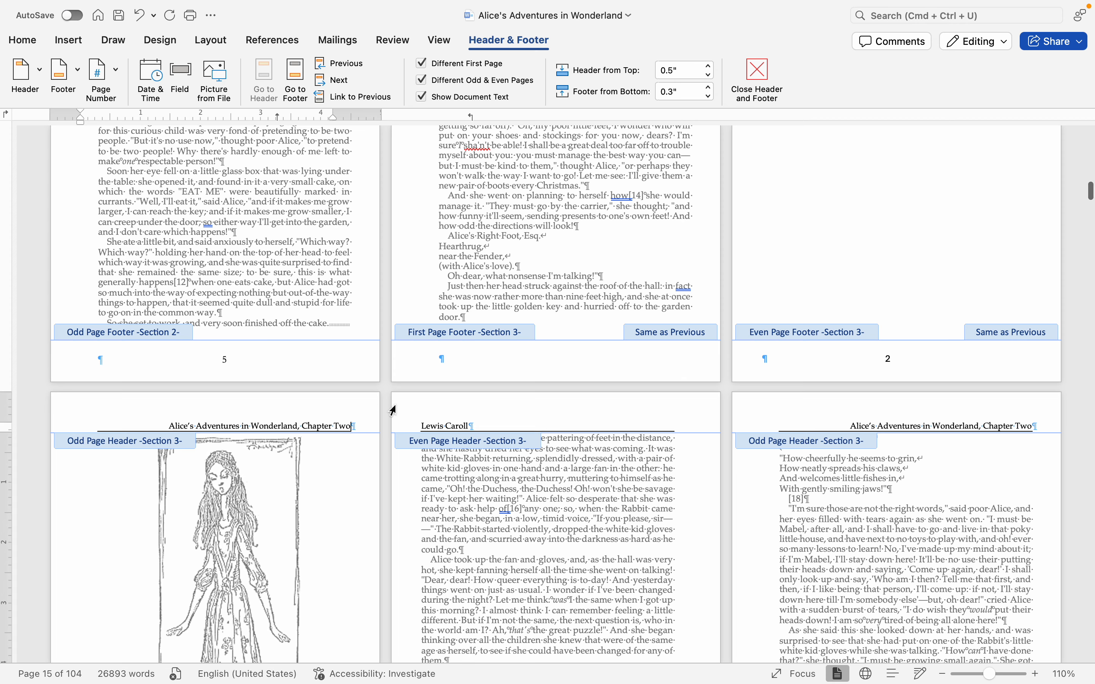
- Check the running headers on the following Chapter II pages and close header and footer editing
scroll(509, 413, "down", 4)
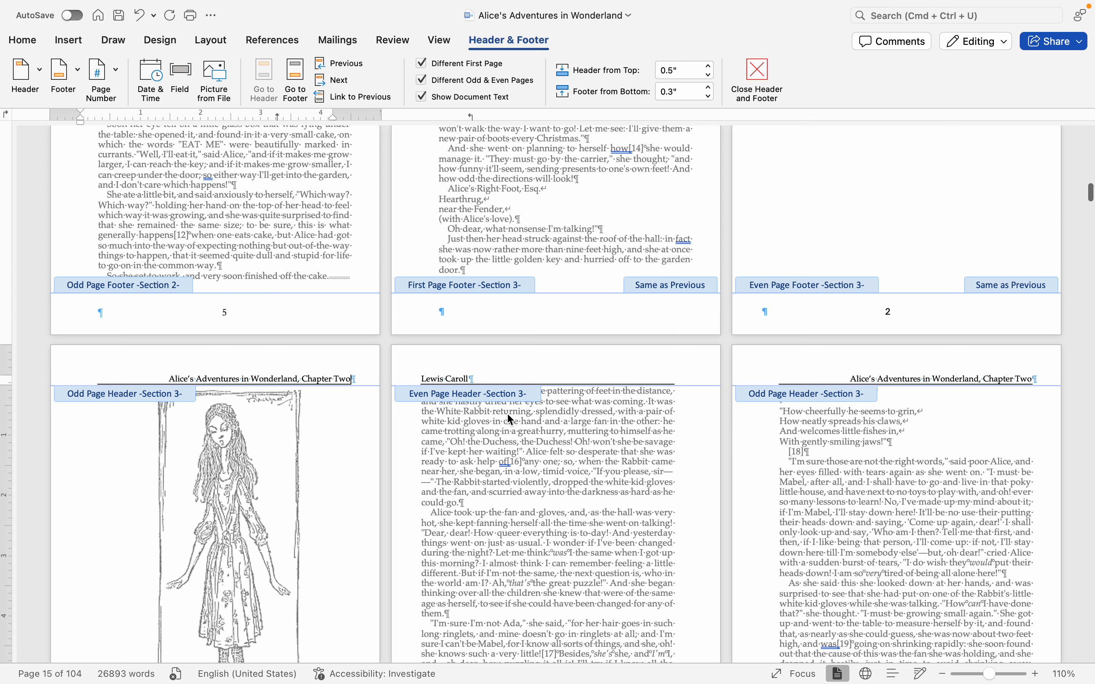
scroll(509, 413, "down", 1)
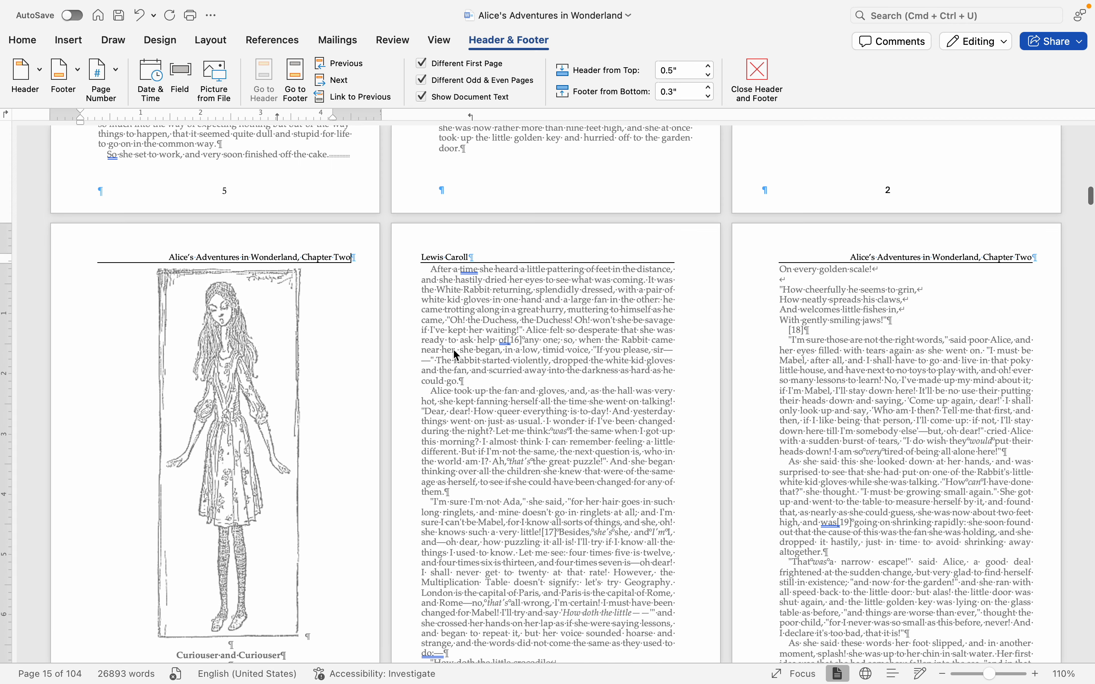
scroll(995, 258, "down", 14)
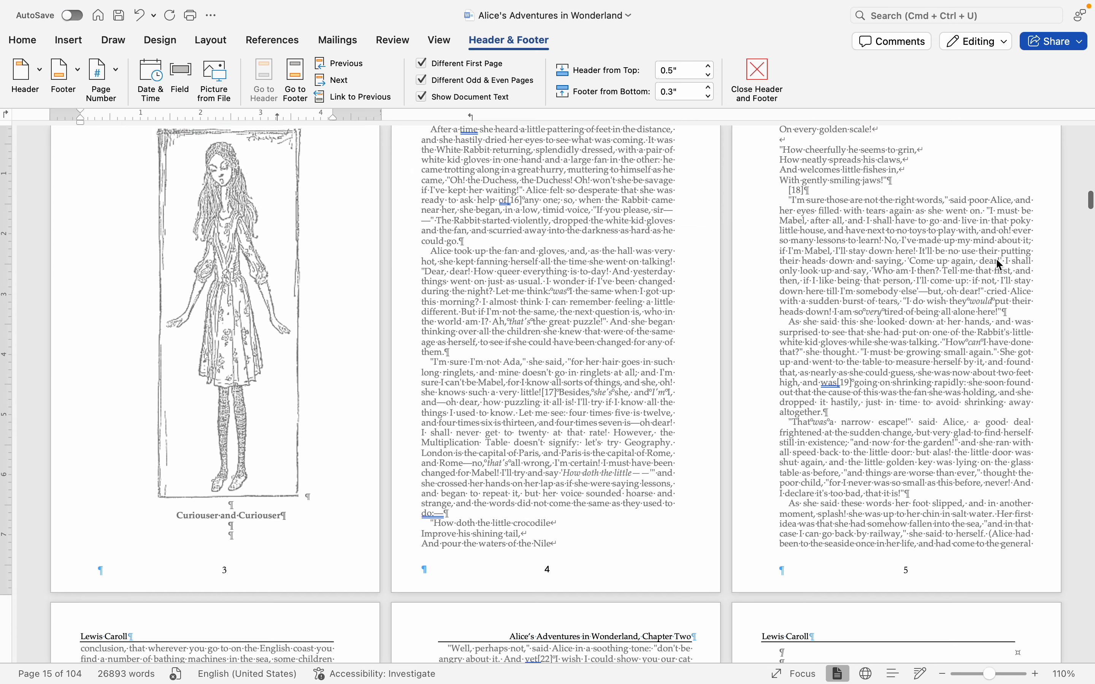
scroll(703, 296, "down", 14)
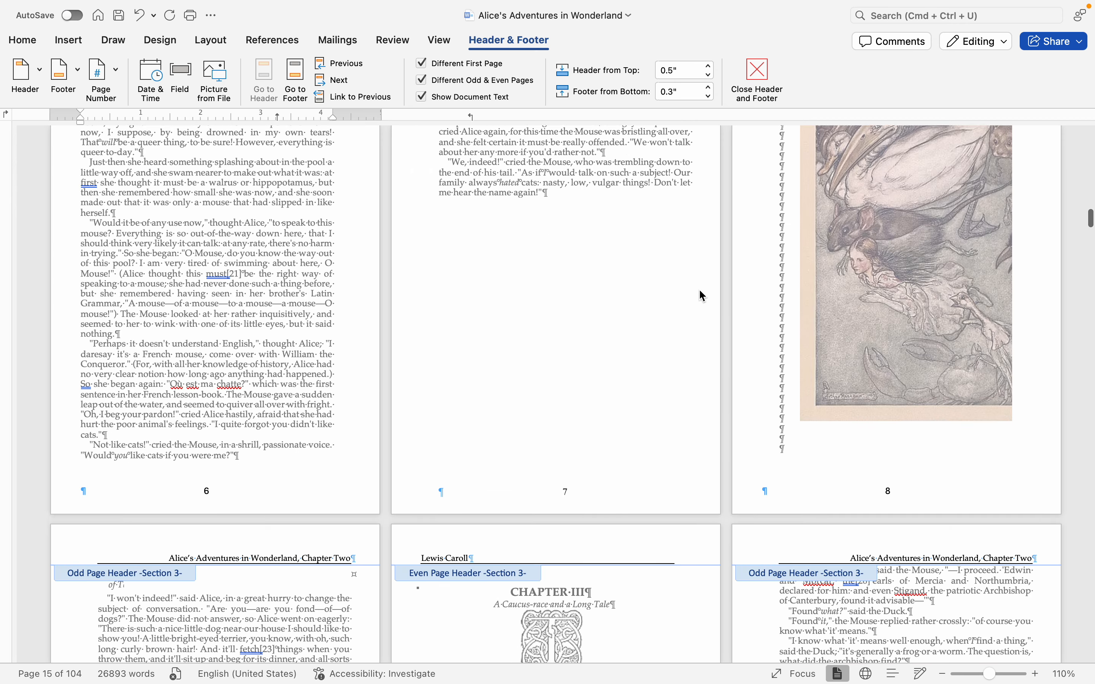
left_click(758, 72)
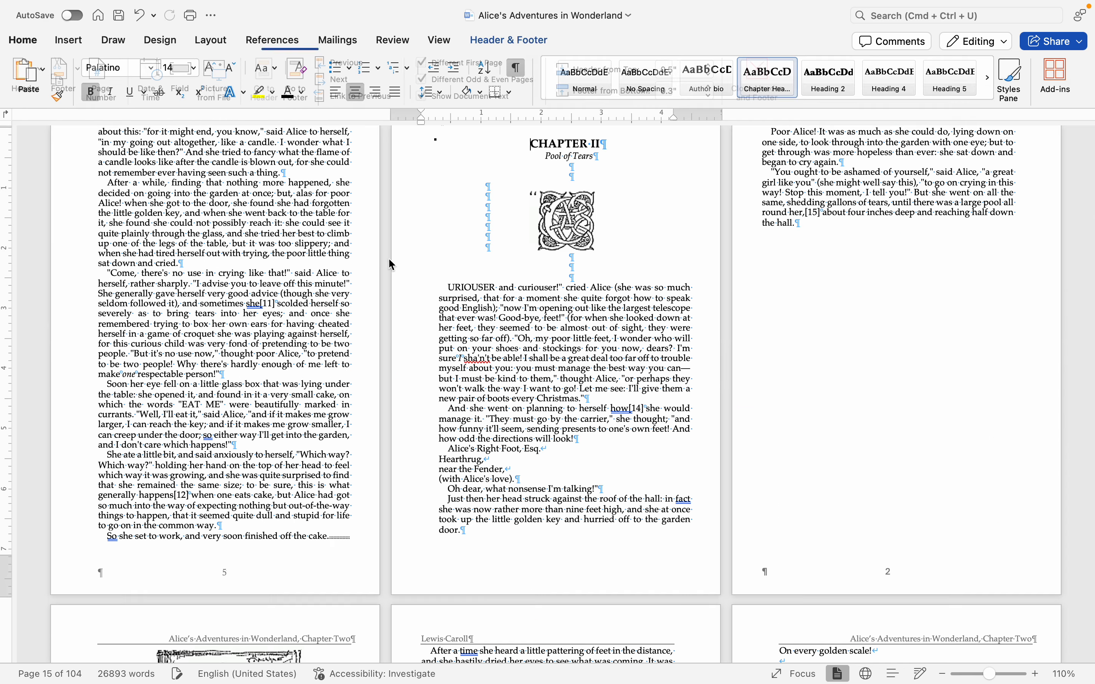
- Review the Chapter I and II pages and hide the formatting marks
left_click(323, 437)
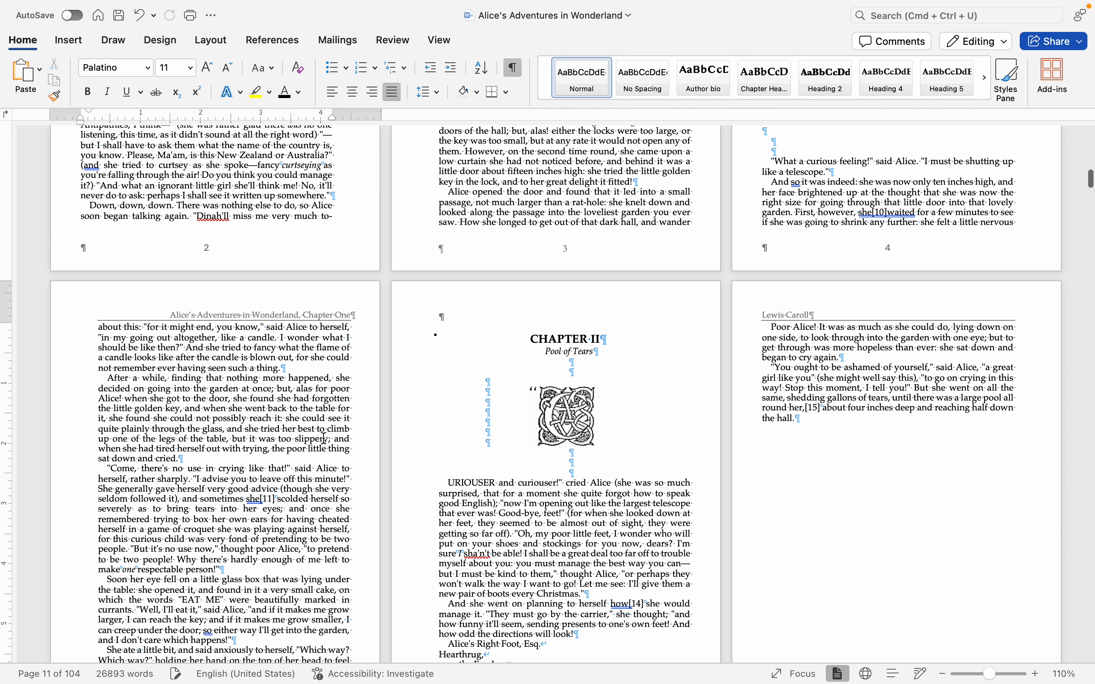
scroll(324, 438, "up", 15)
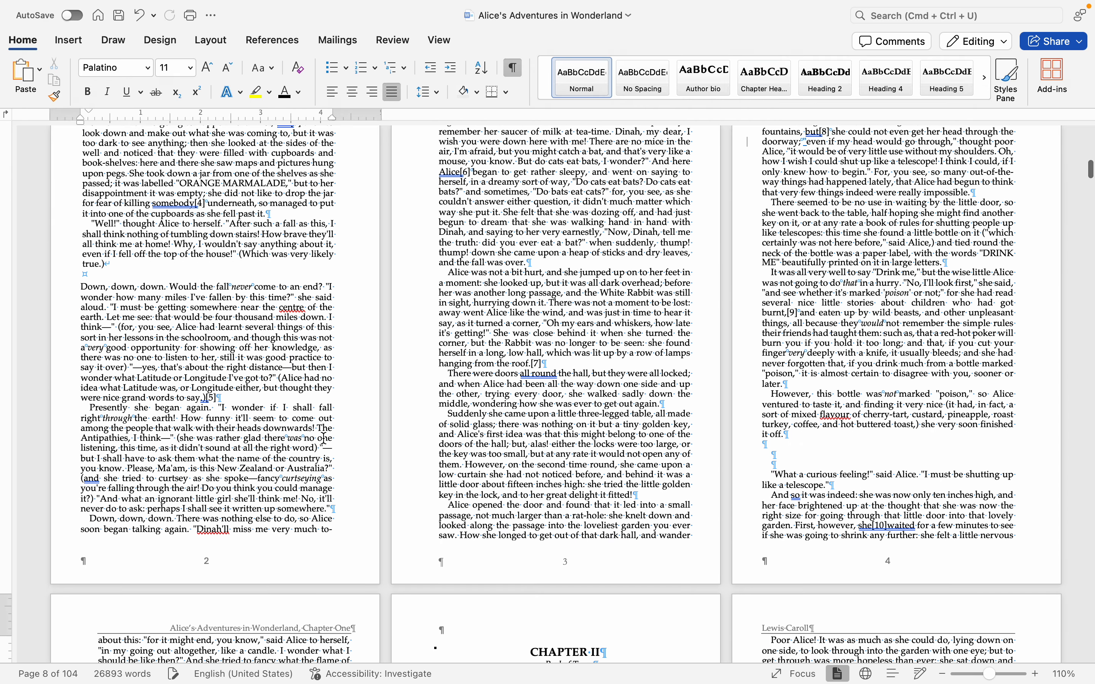
scroll(324, 438, "down", 10)
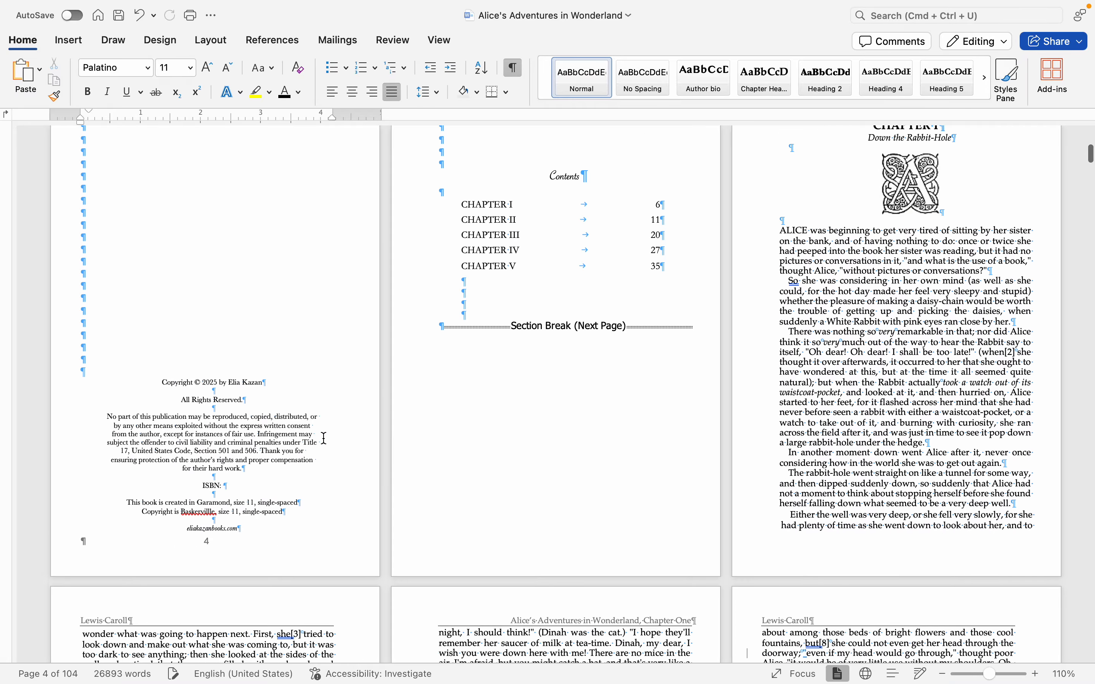
scroll(324, 439, "down", 6)
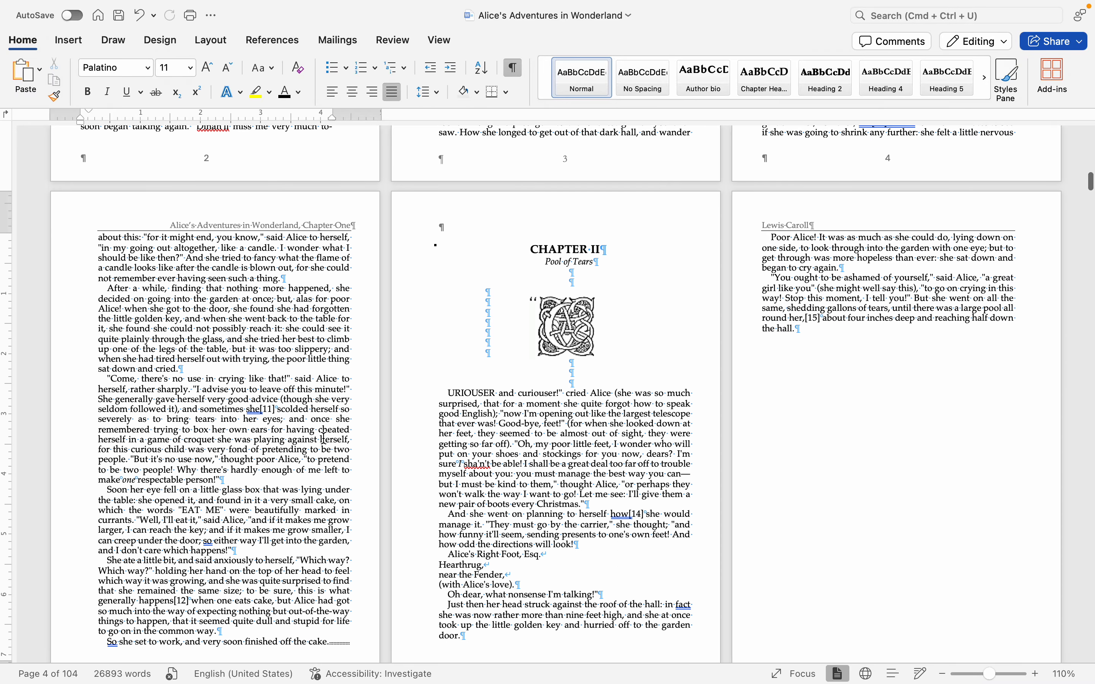
scroll(323, 438, "down", 10)
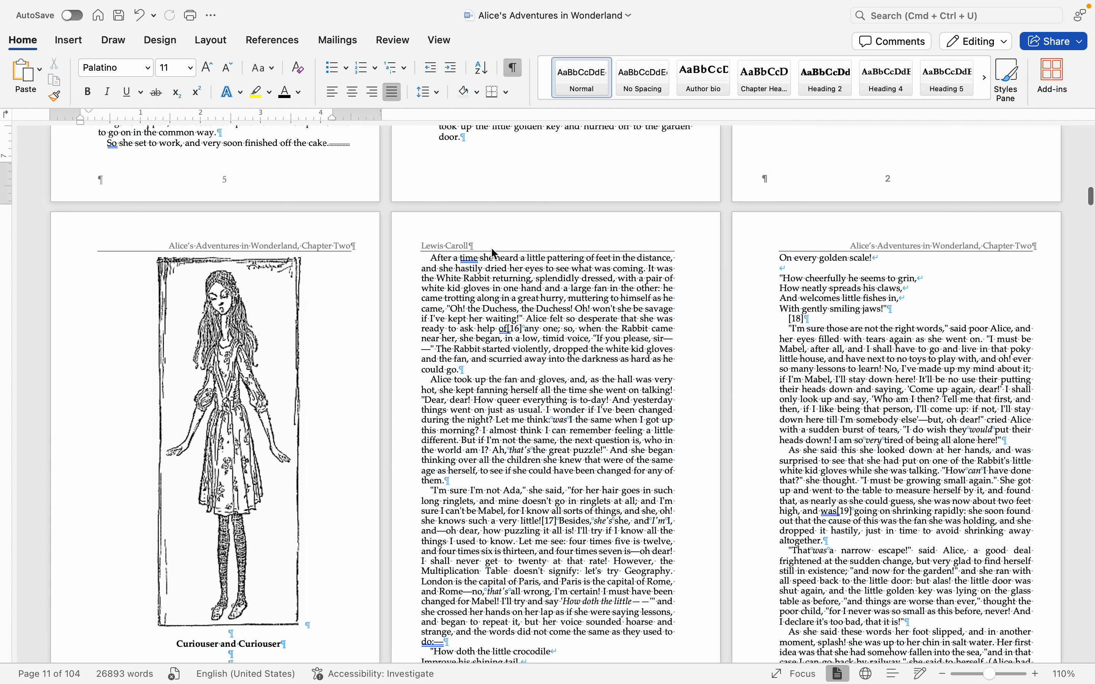
left_click(513, 68)
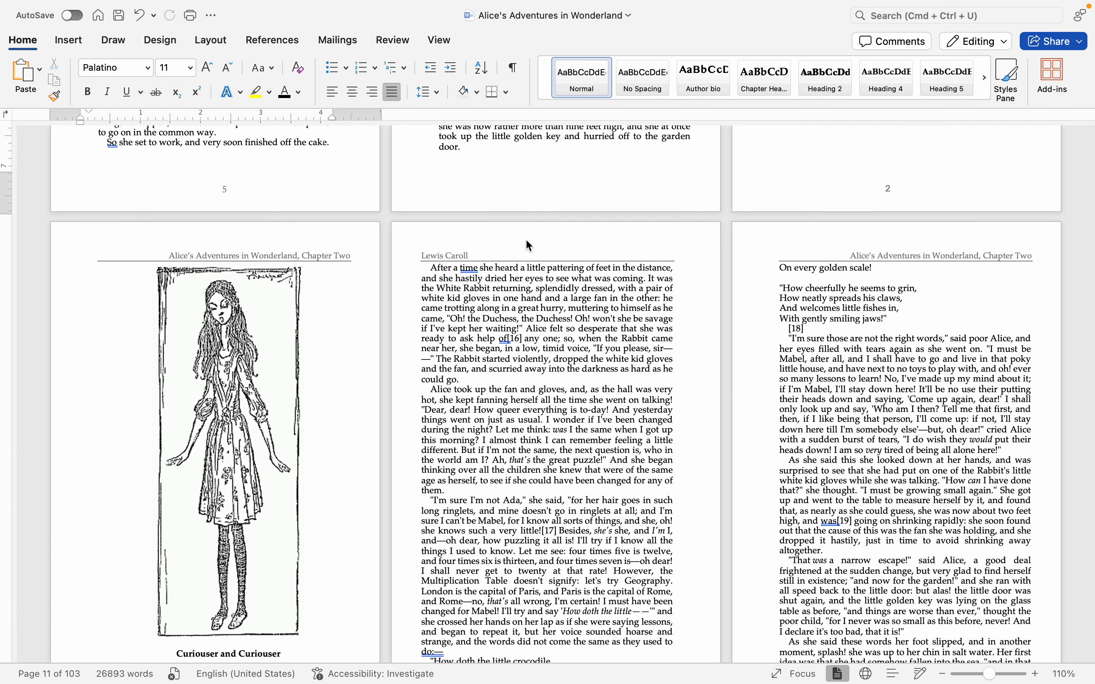
- Examine the running headers and their spacing from the body text across the Chapter I and II pages
scroll(561, 247, "down", 10)
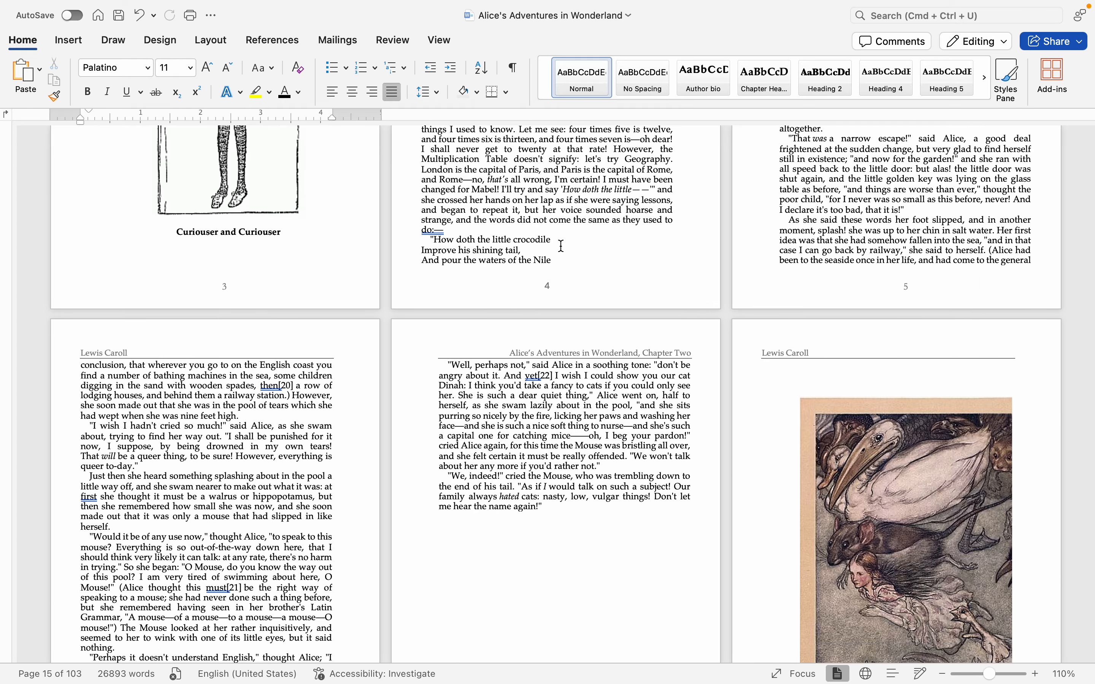
scroll(561, 247, "up", 15)
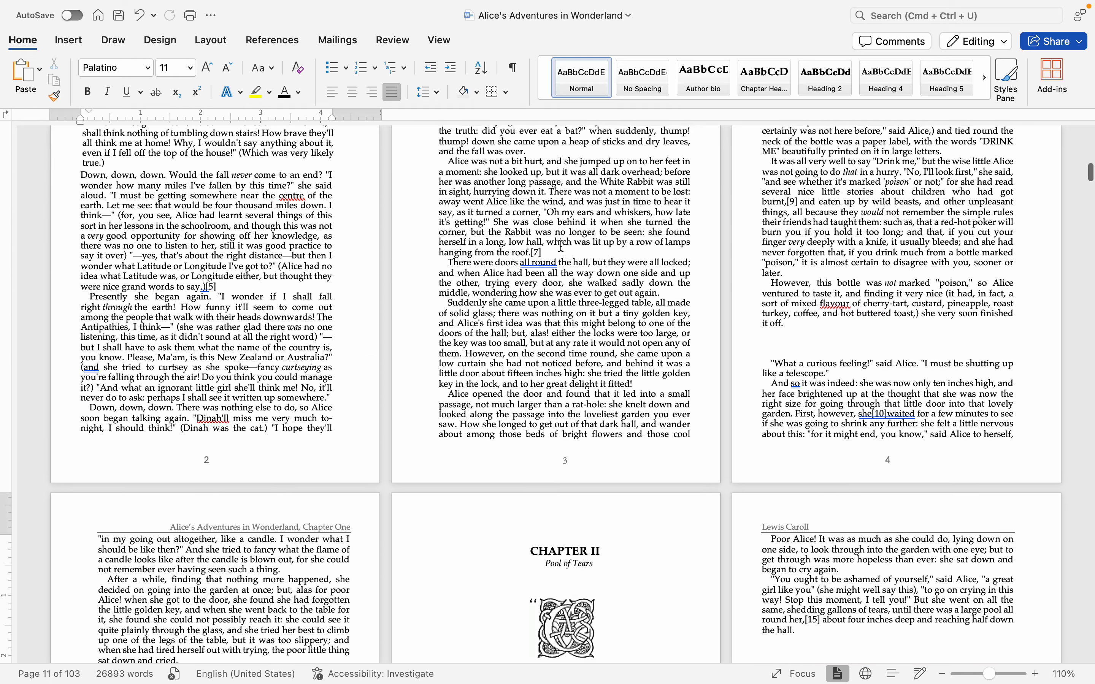
scroll(561, 246, "down", 6)
scroll(561, 246, "up", 10)
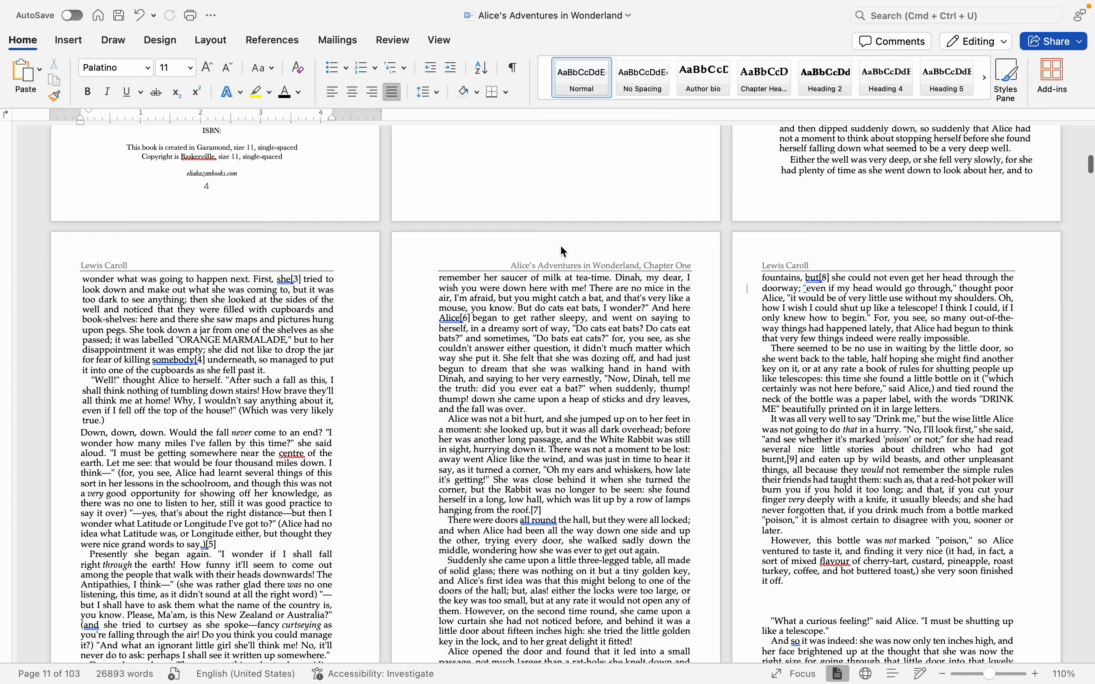
scroll(561, 247, "up", 8)
scroll(561, 247, "down", 8)
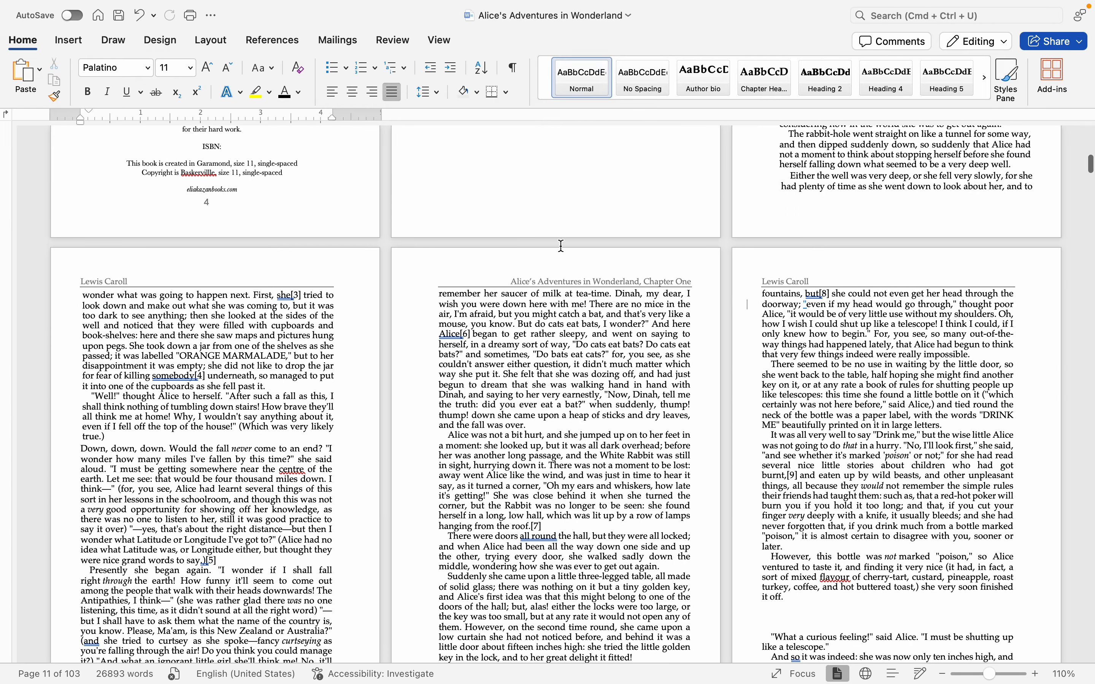
- Set the top margin of the Chapter I section to 0.9"
scroll(561, 247, "down", 3)
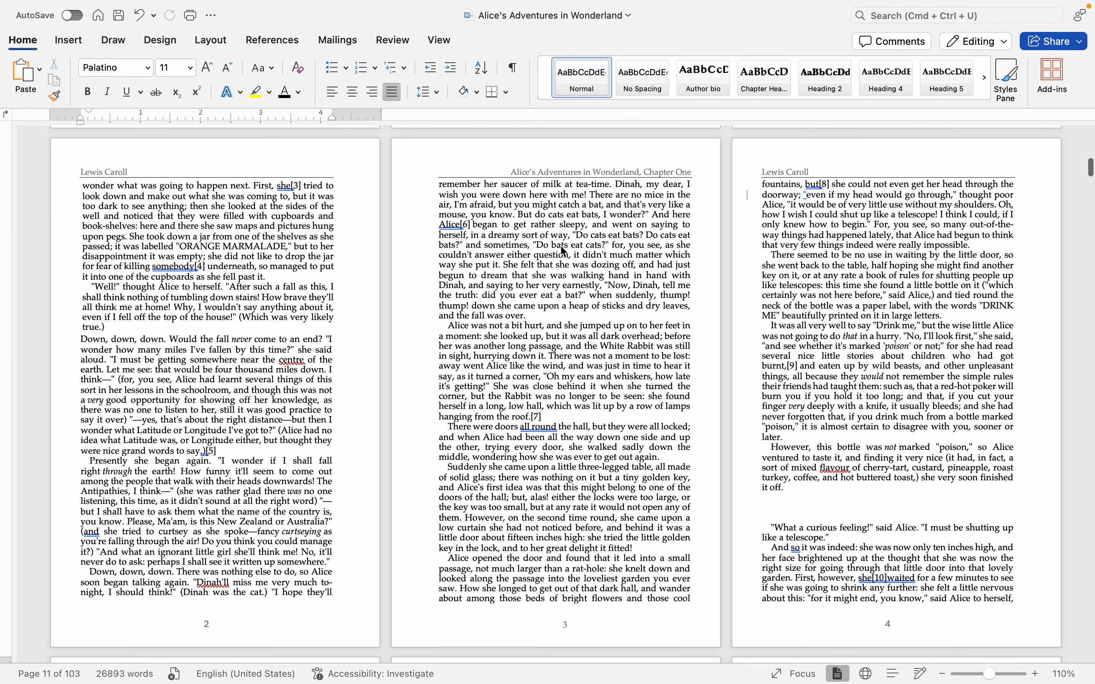
left_click(82, 188)
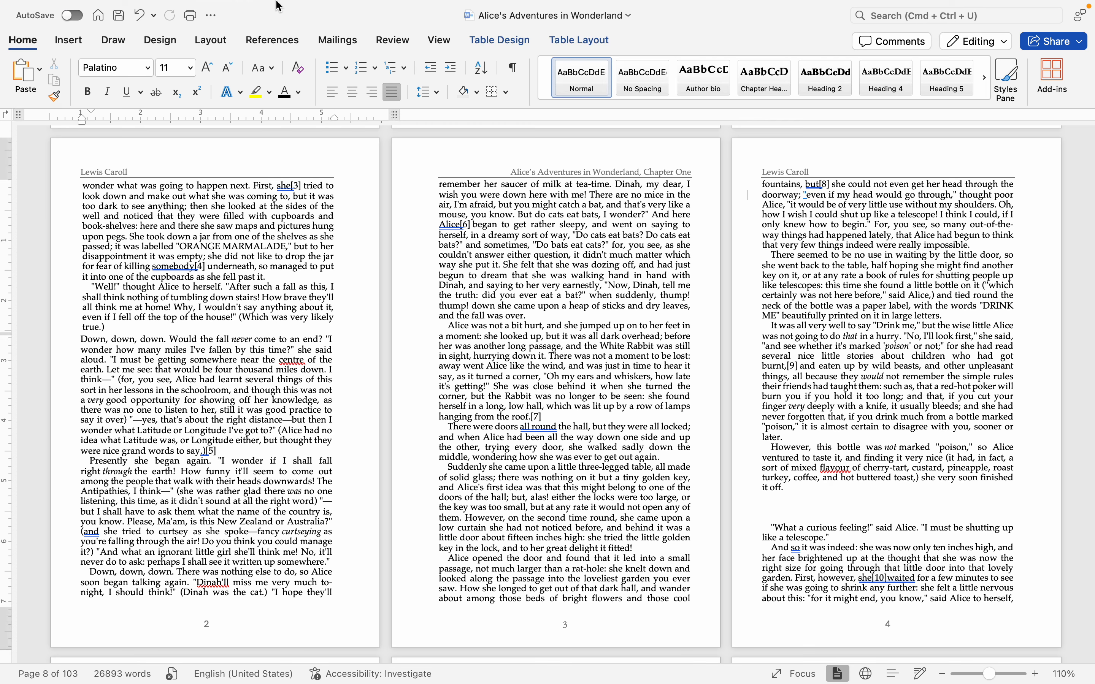
mouse_move(318, 6)
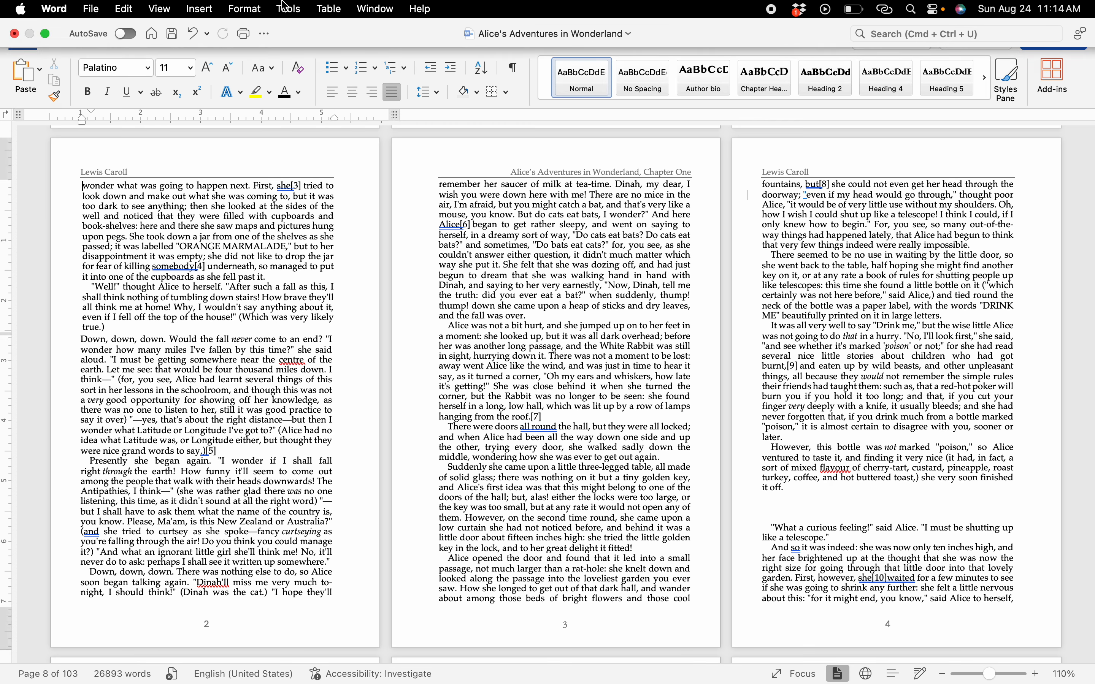
left_click(247, 9)
left_click(249, 83)
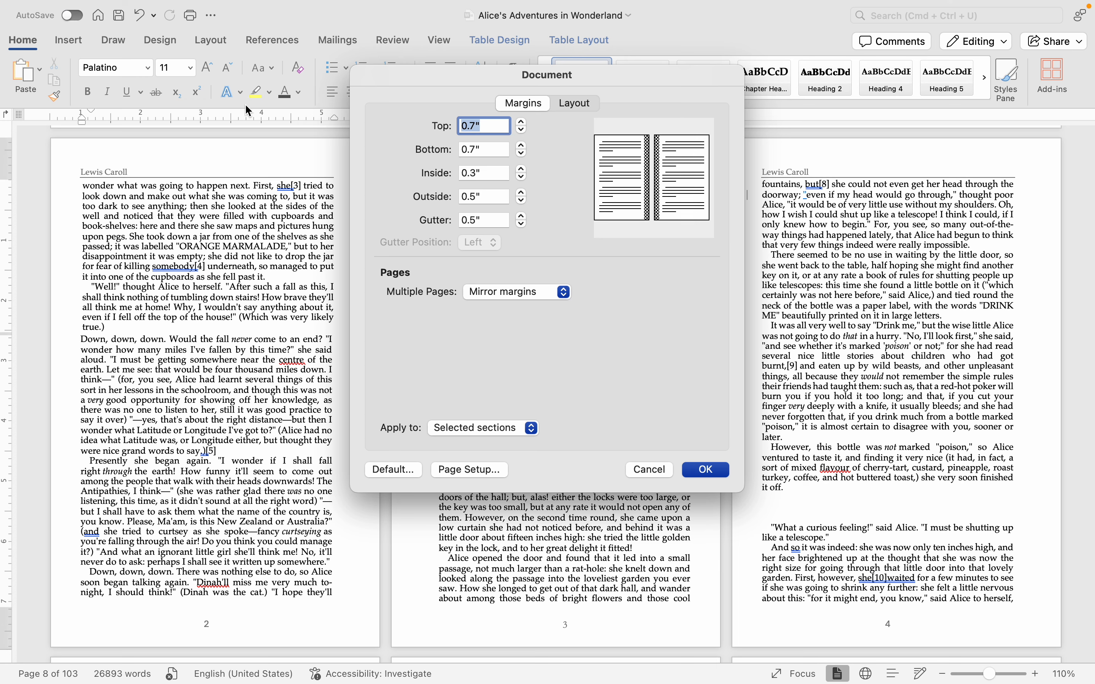
left_click(523, 123)
left_click(523, 123)
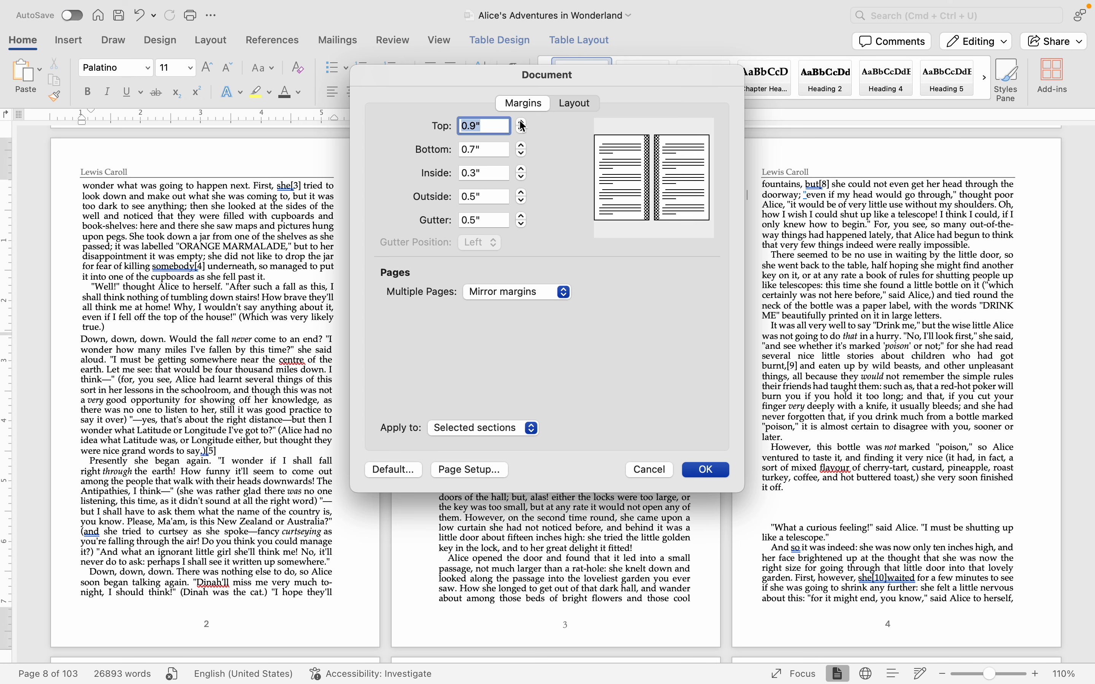
left_click(707, 471)
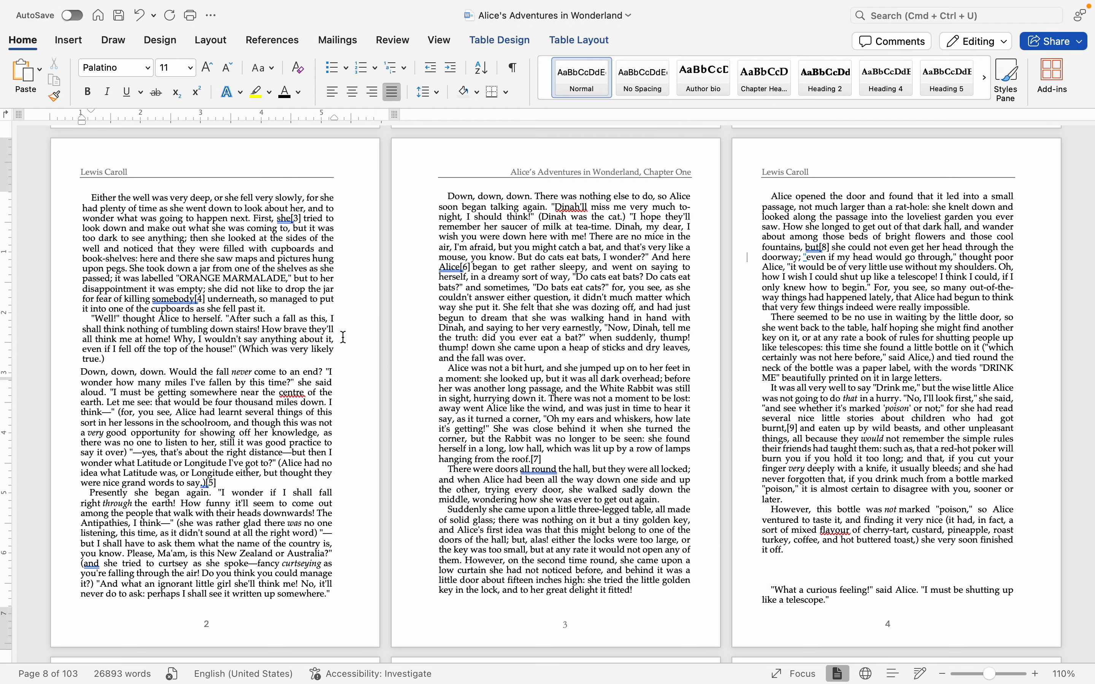
- Set the top margin of the Chapter I section to 0.75"
left_click(244, 9)
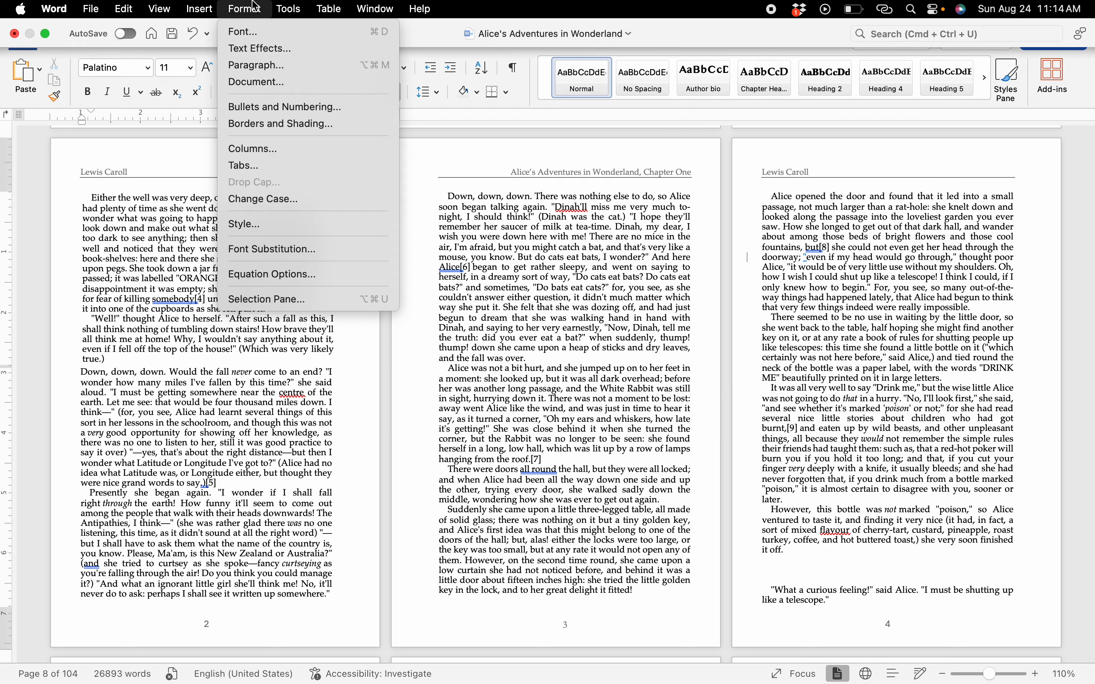
left_click(270, 88)
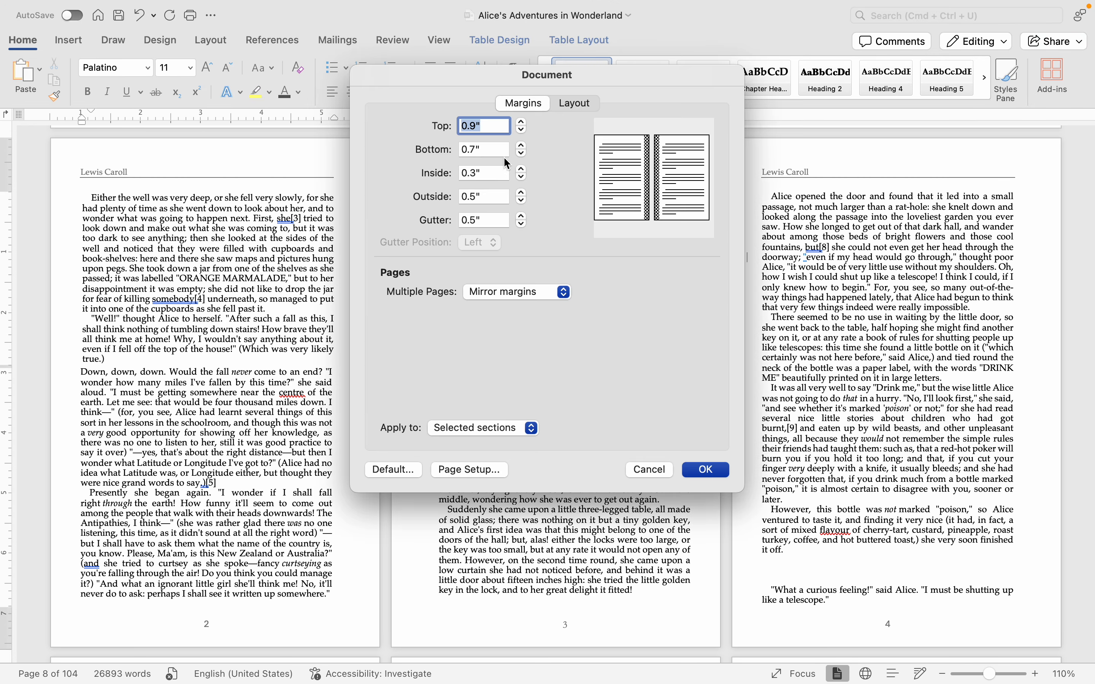
left_click(523, 131)
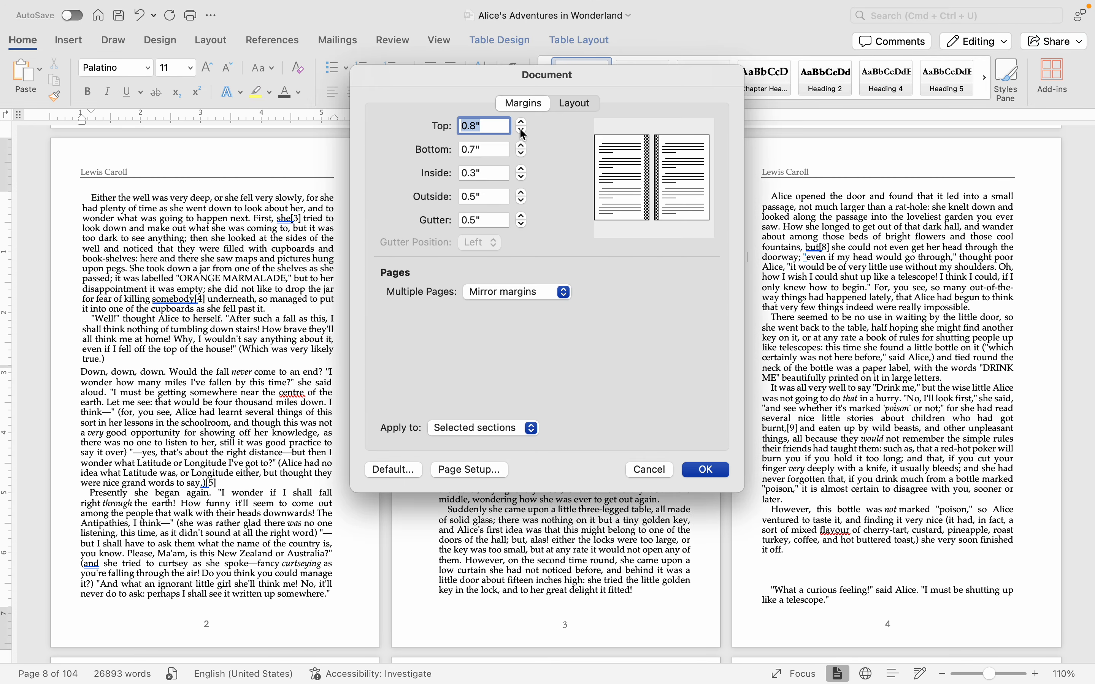
left_click(522, 132)
left_click(497, 130)
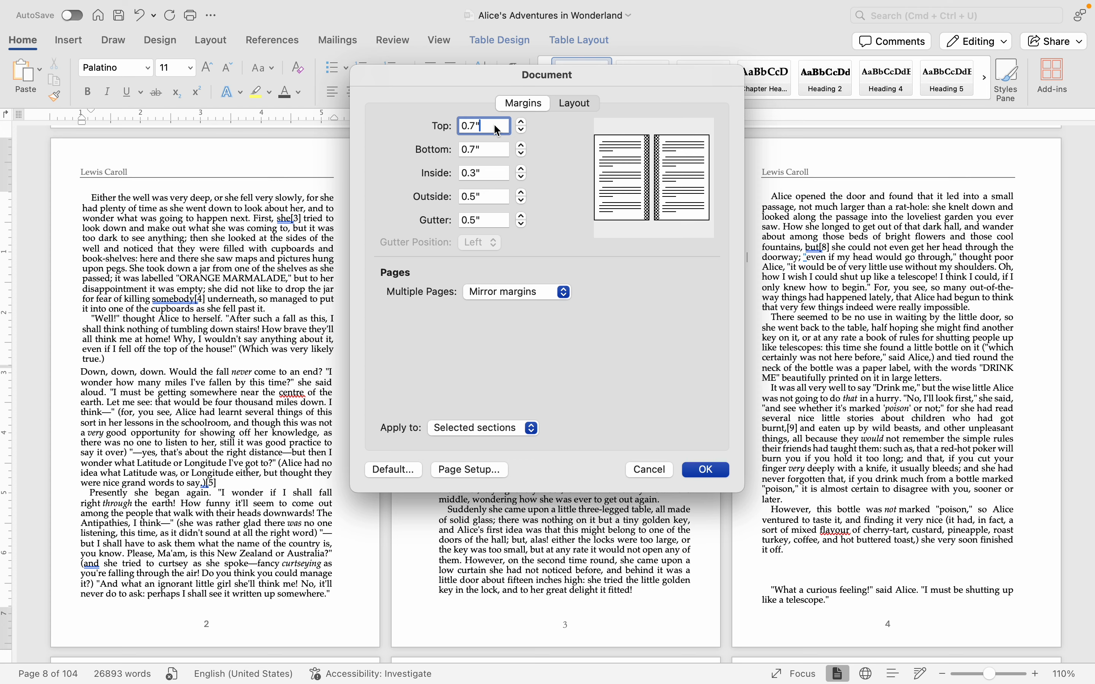
left_click(705, 469)
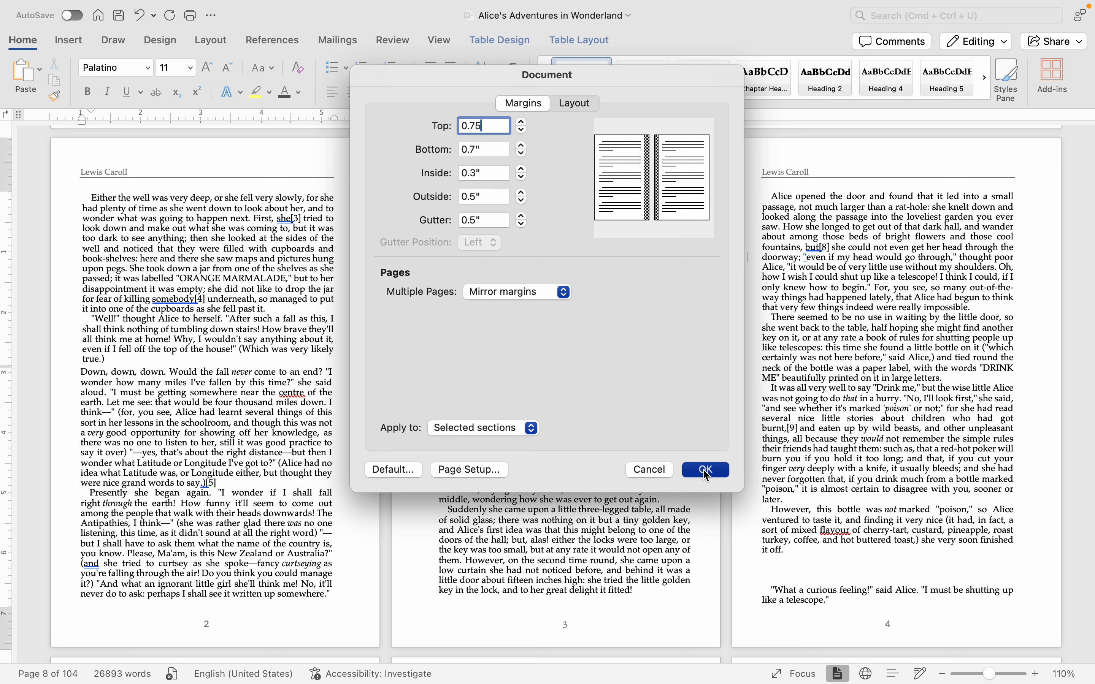
- Unlink the first-page header of Section 2, on the Chapter I opening page, from the previous section
scroll(236, 242, "up", 10)
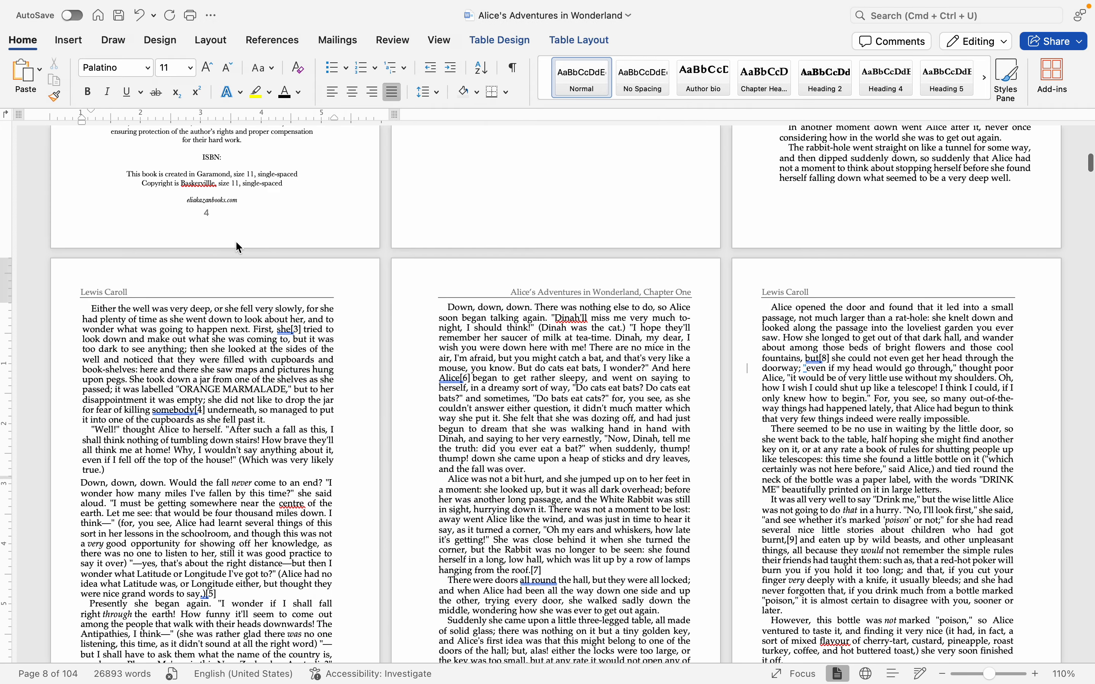
scroll(236, 242, "up", 2)
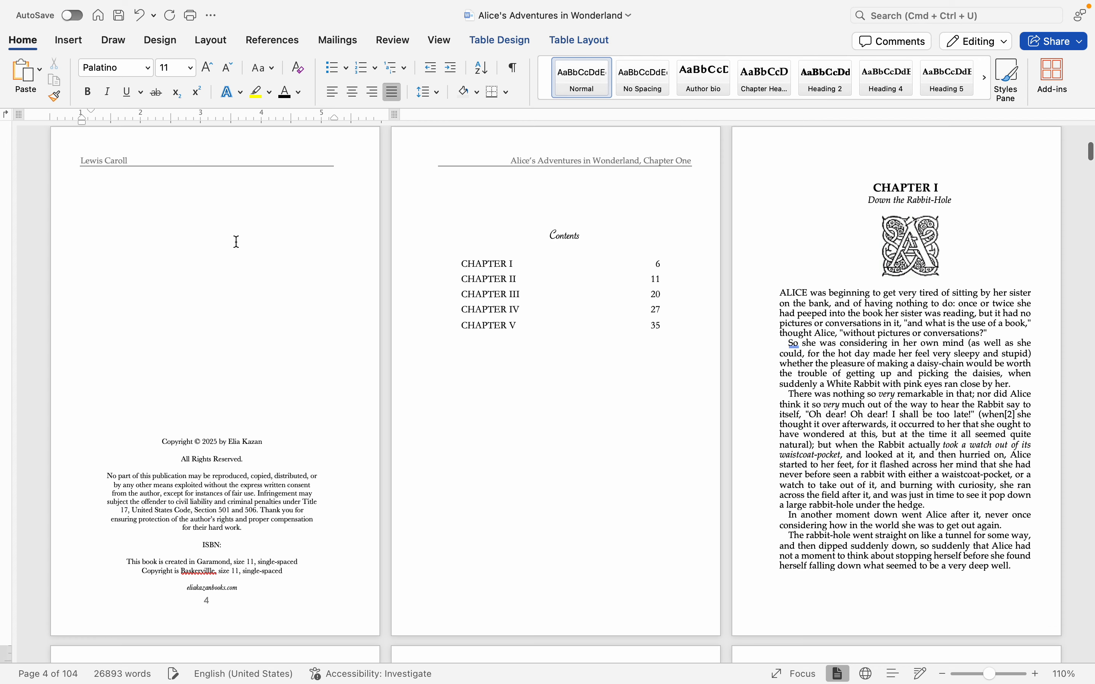
scroll(608, 263, "up", 1)
scroll(609, 266, "down", 1)
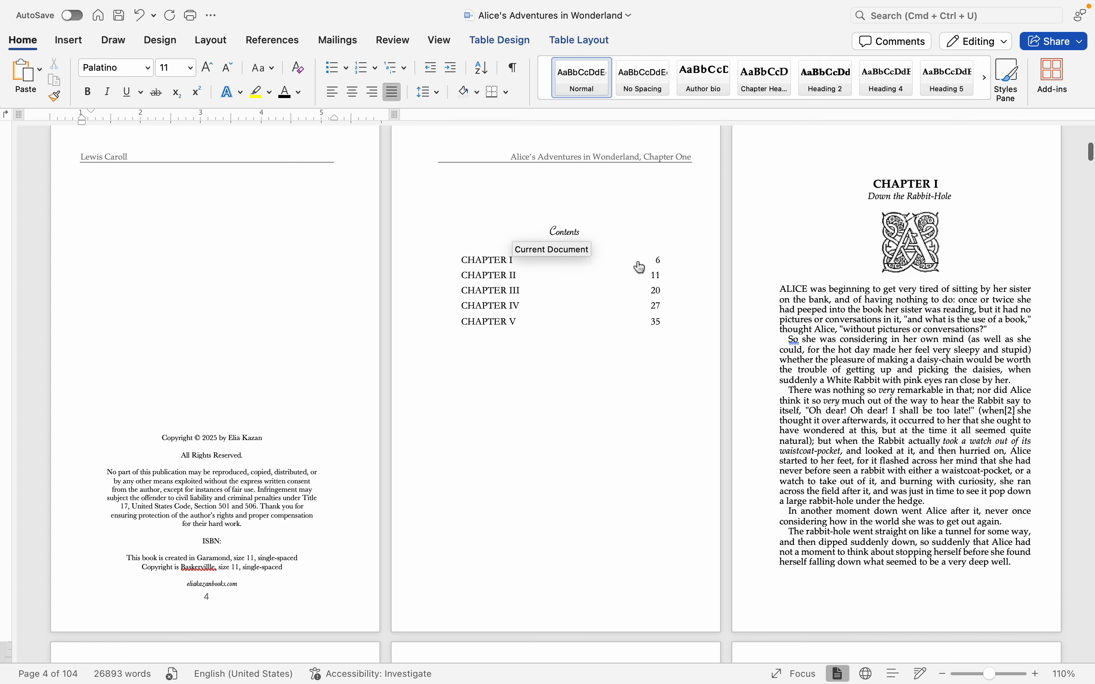
right_click(845, 155)
left_click(857, 166)
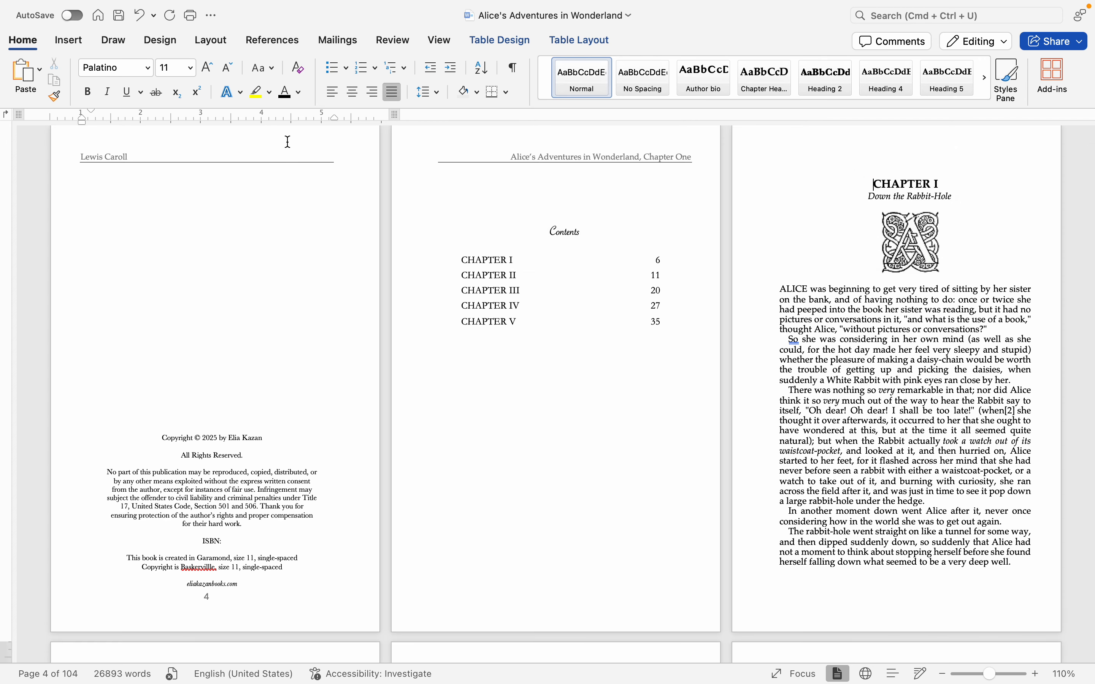
left_click(537, 170)
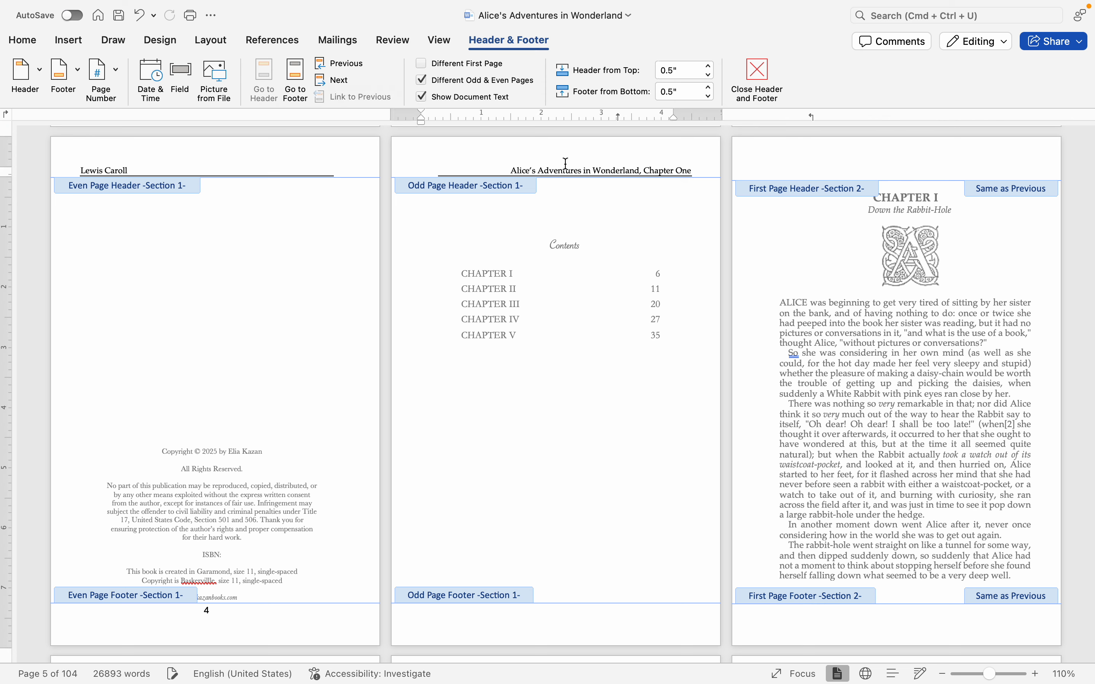
left_click(792, 156)
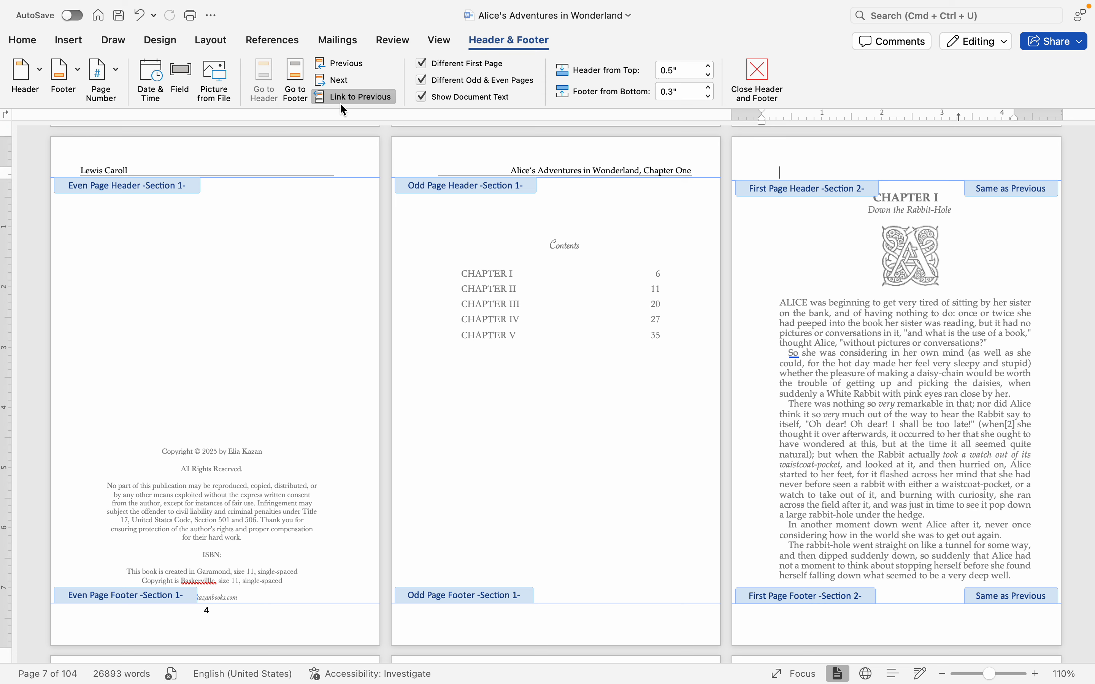
left_click(353, 97)
- Try to delete the odd and even page header text from the Section 1 front matter
left_click(604, 164)
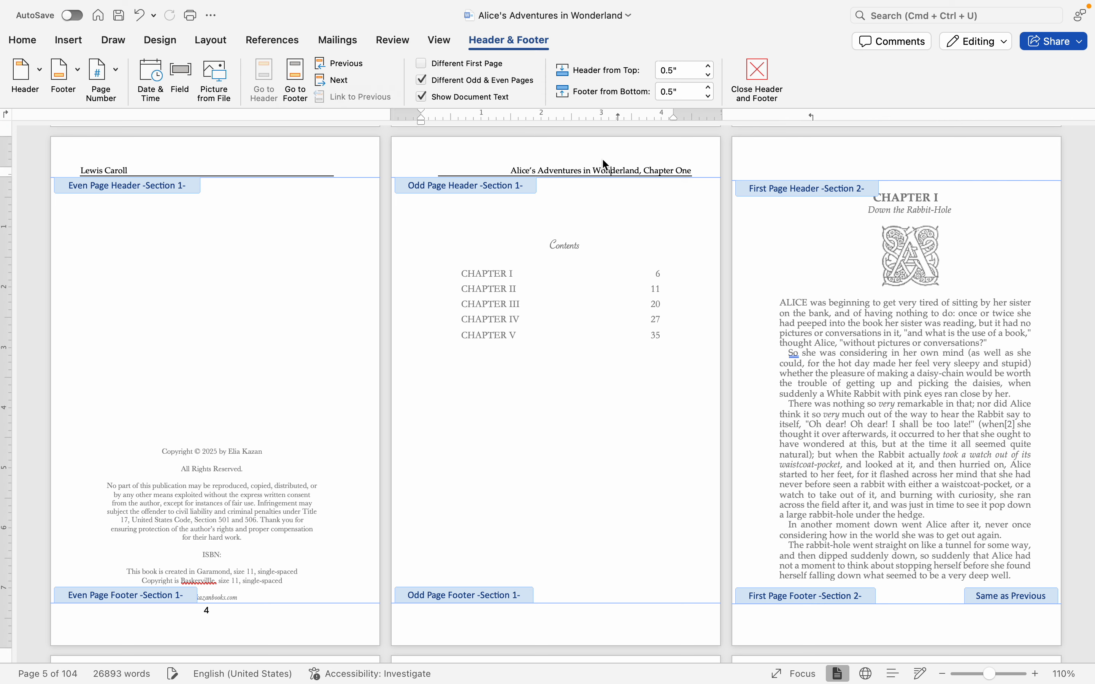
triple_click(574, 161)
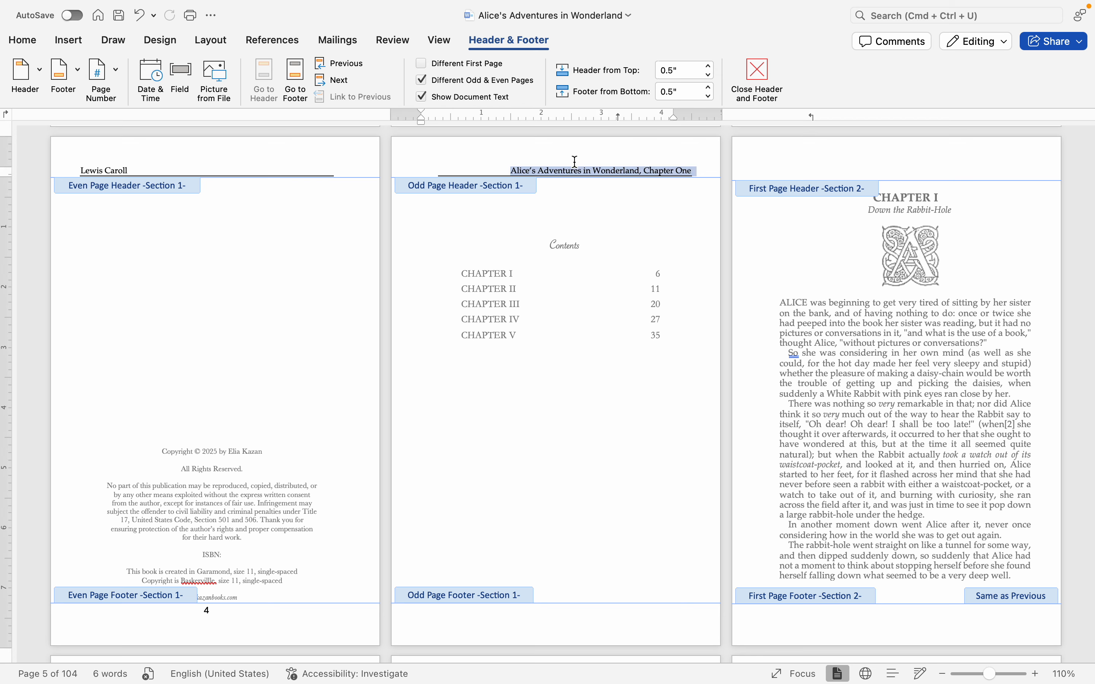
key("BackSpace")
triple_click(263, 166)
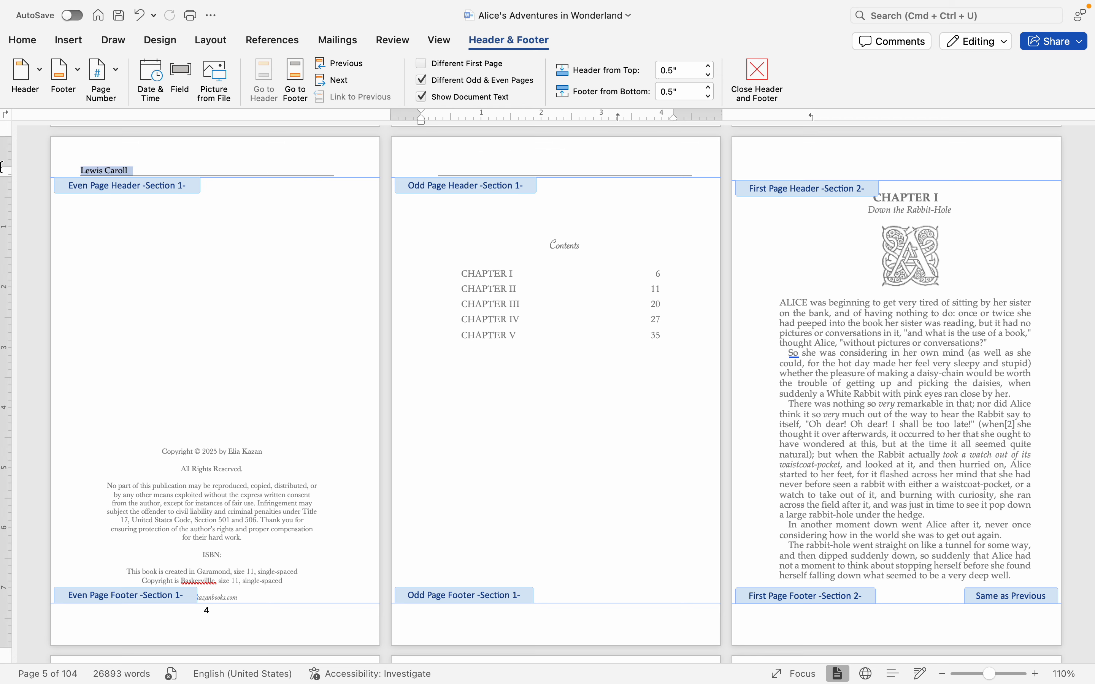
key("BackSpace")
scroll(542, 285, "down", 4)
scroll(541, 281, "down", 4)
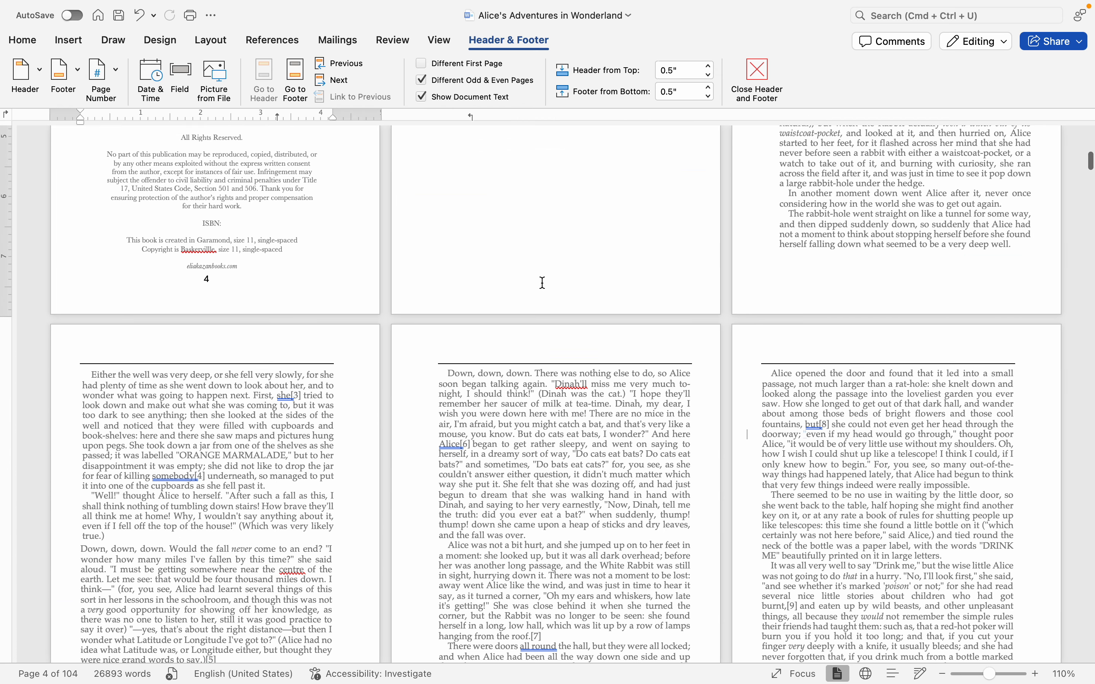
- Undo both header text deletions in Section 1
scroll(541, 282, "up", 8)
scroll(542, 284, "down", 2)
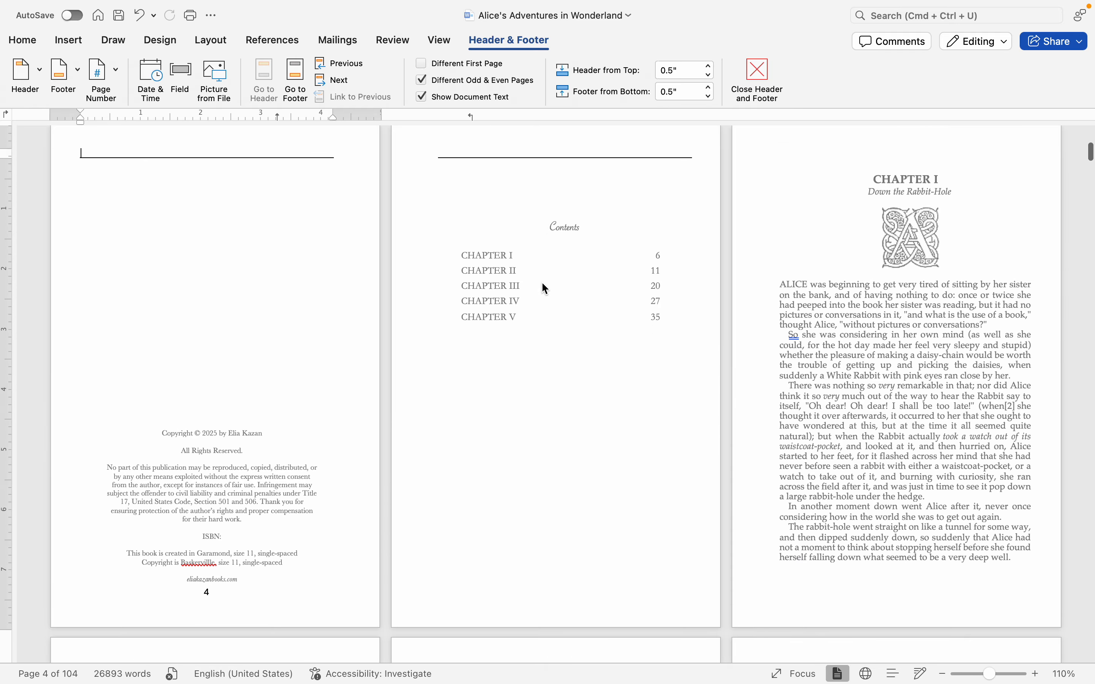
left_click(140, 14)
left_click(139, 15)
- Unlink the even and odd page headers of Section 2 from the previous section
scroll(614, 204, "down", 6)
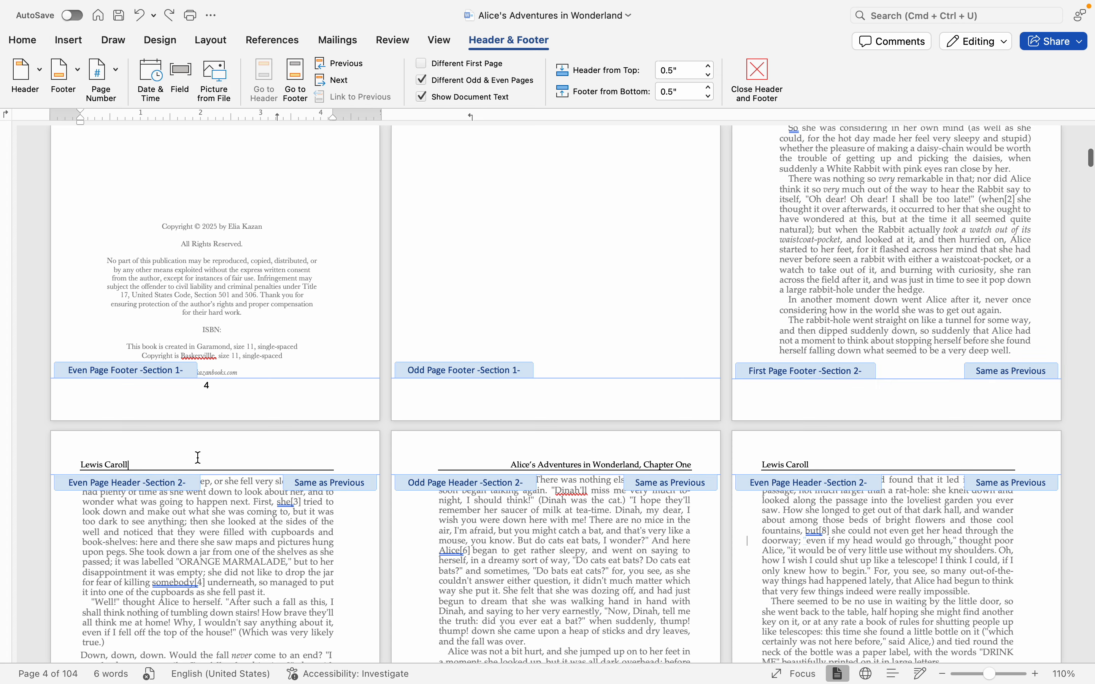
left_click(360, 95)
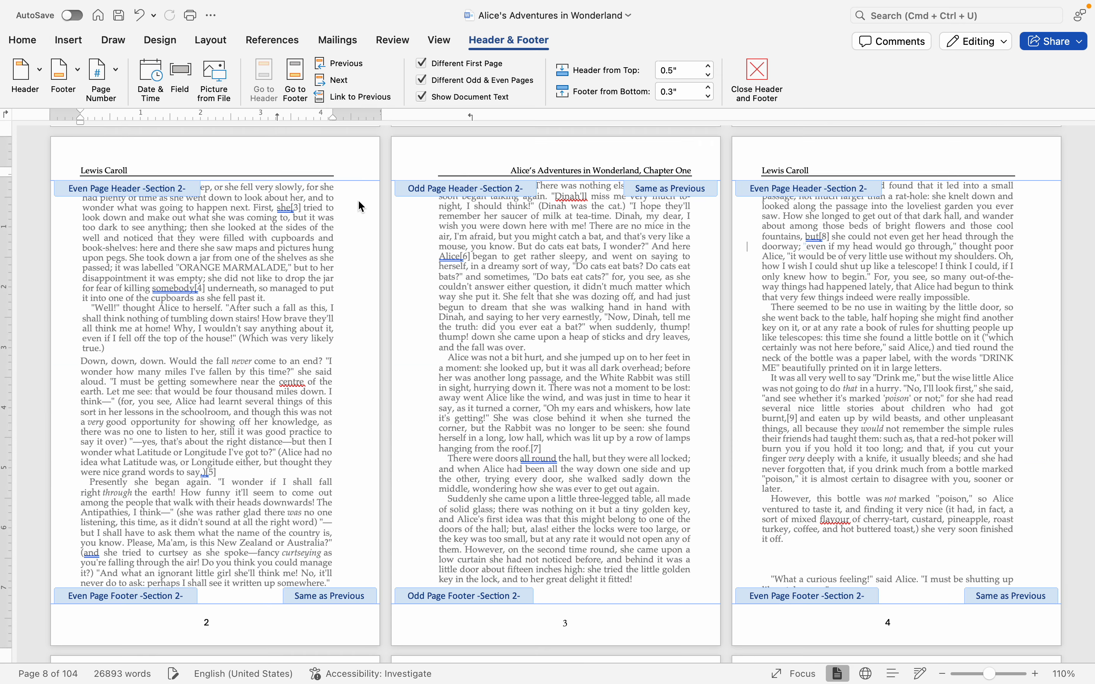
scroll(426, 233, "up", 2)
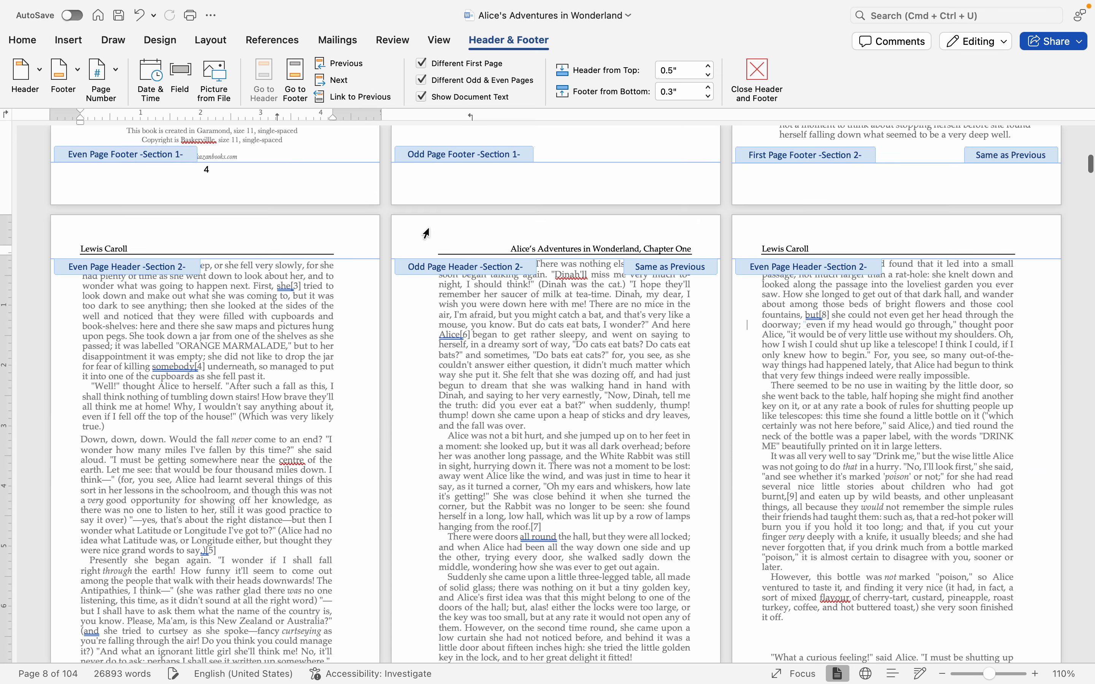
left_click(356, 96)
- Delete the header text from the odd and even page headers of the Section 1 front matter
scroll(500, 268, "up", 5)
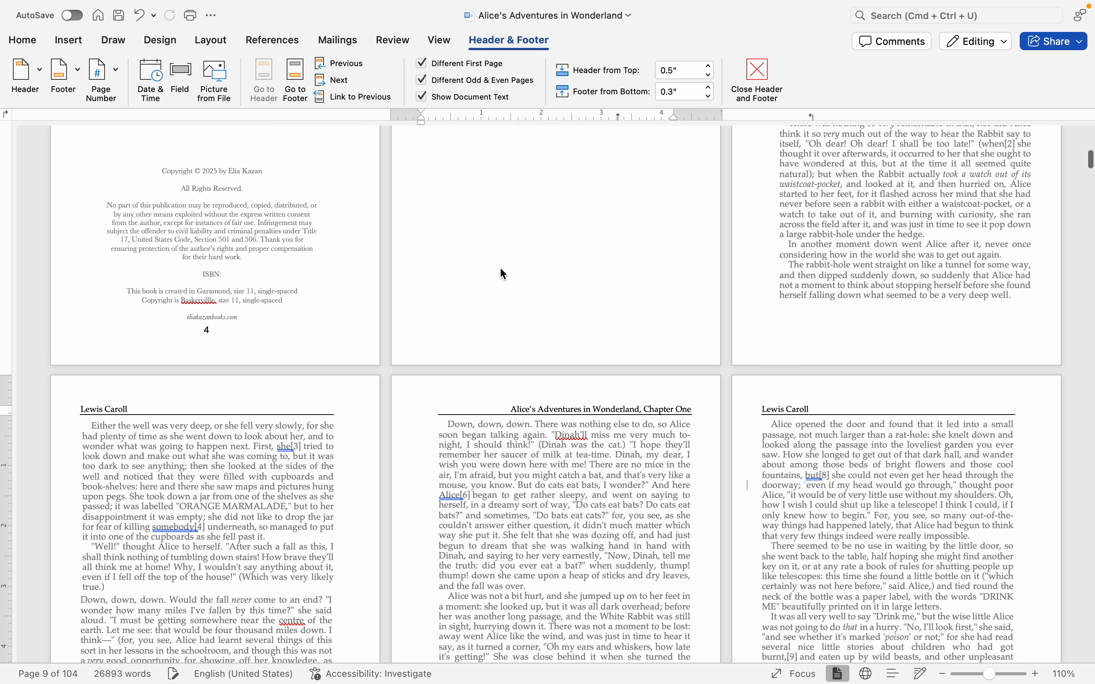
scroll(499, 267, "up", 5)
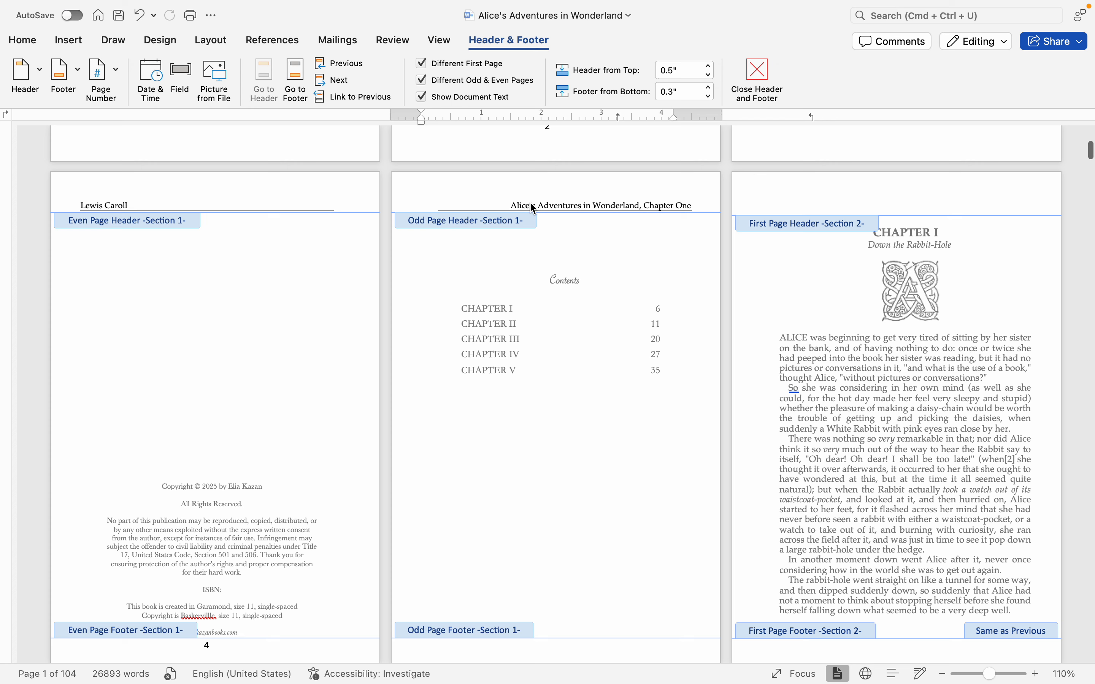
left_click(557, 192)
key("super+a")
key("BackSpace")
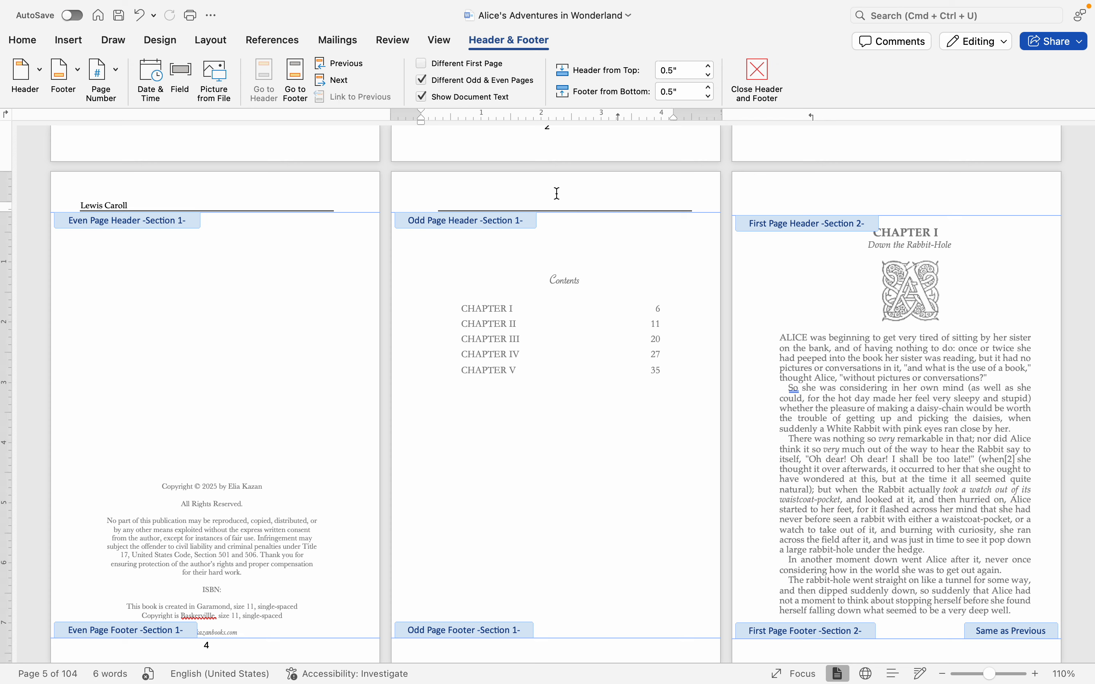
left_click(220, 200)
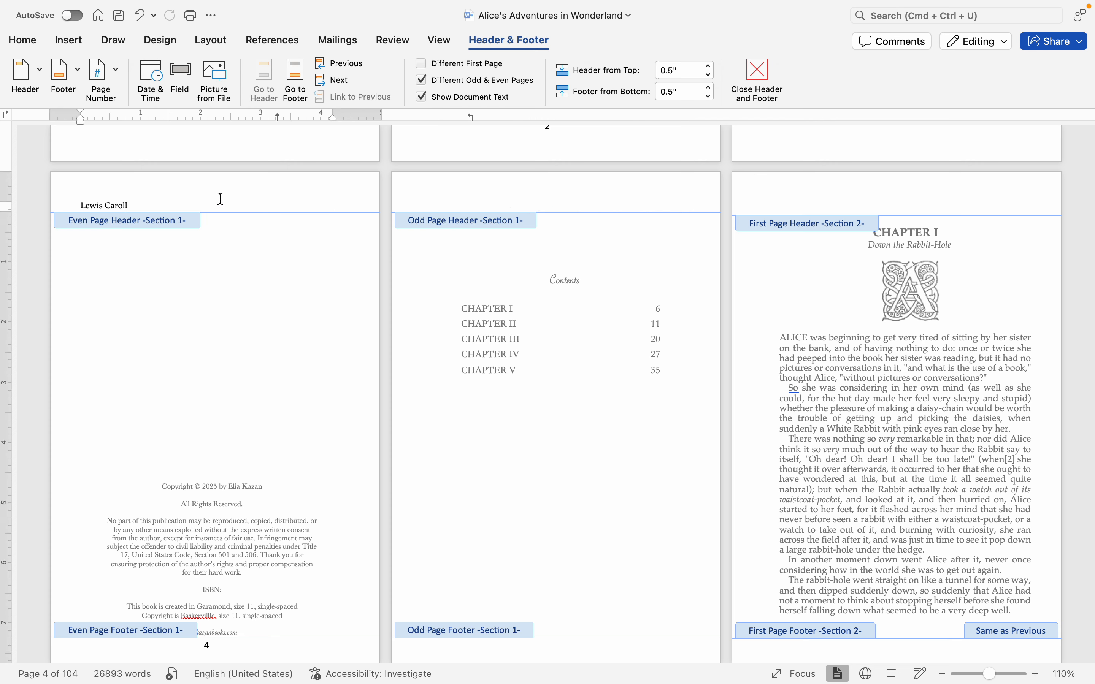
key("super+a")
key("BackSpace")
- Remove the bottom border line from the odd and even page headers of Section 1
scroll(413, 340, "up", 10)
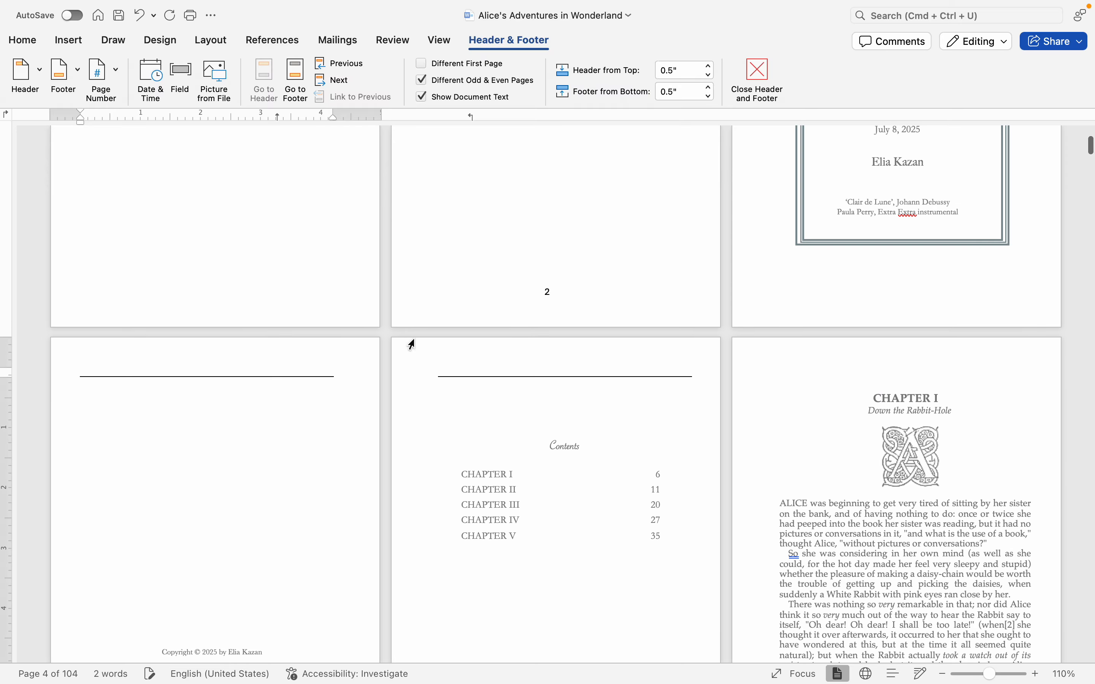
scroll(413, 339, "down", 4)
scroll(415, 344, "down", 1)
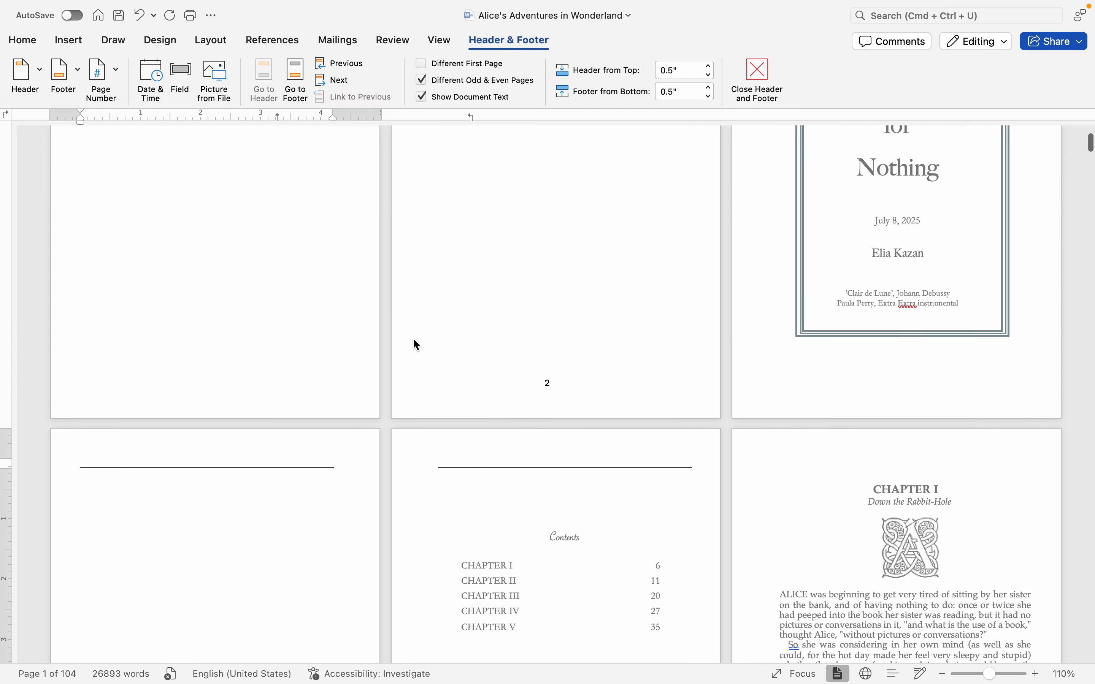
left_click(455, 447)
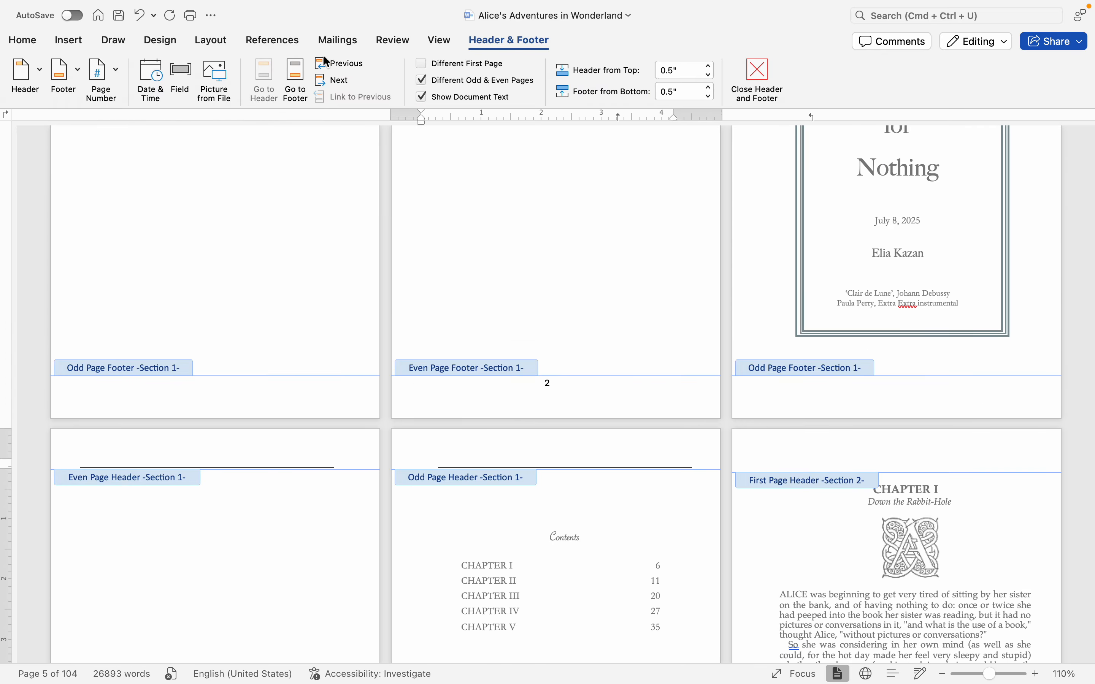
left_click(39, 44)
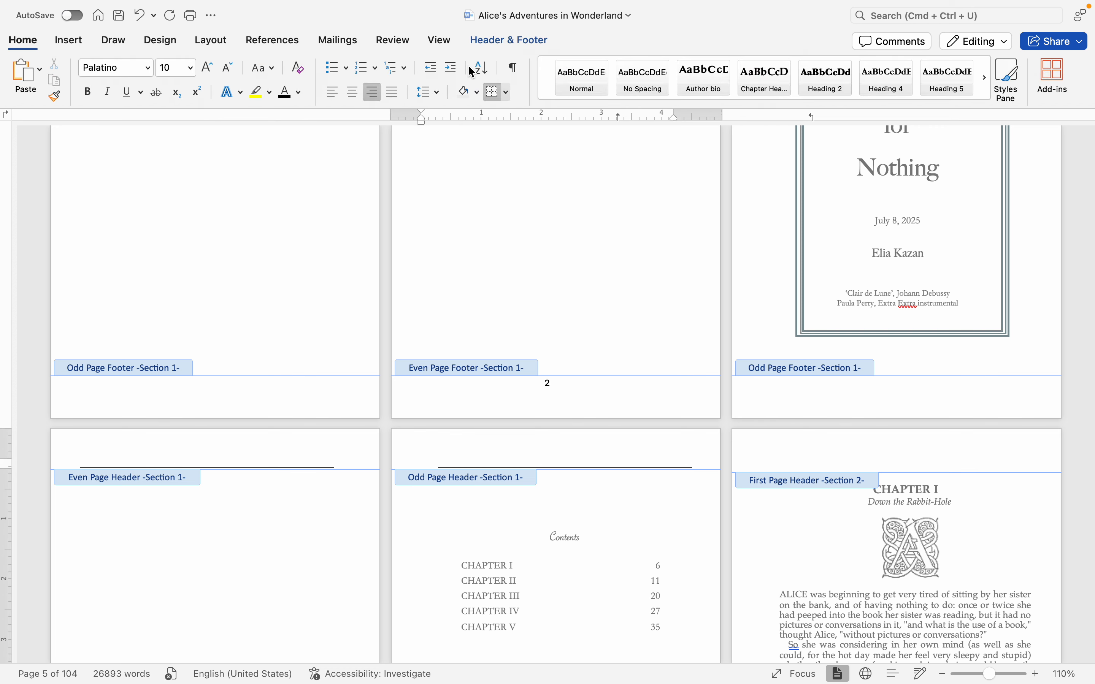
left_click(500, 95)
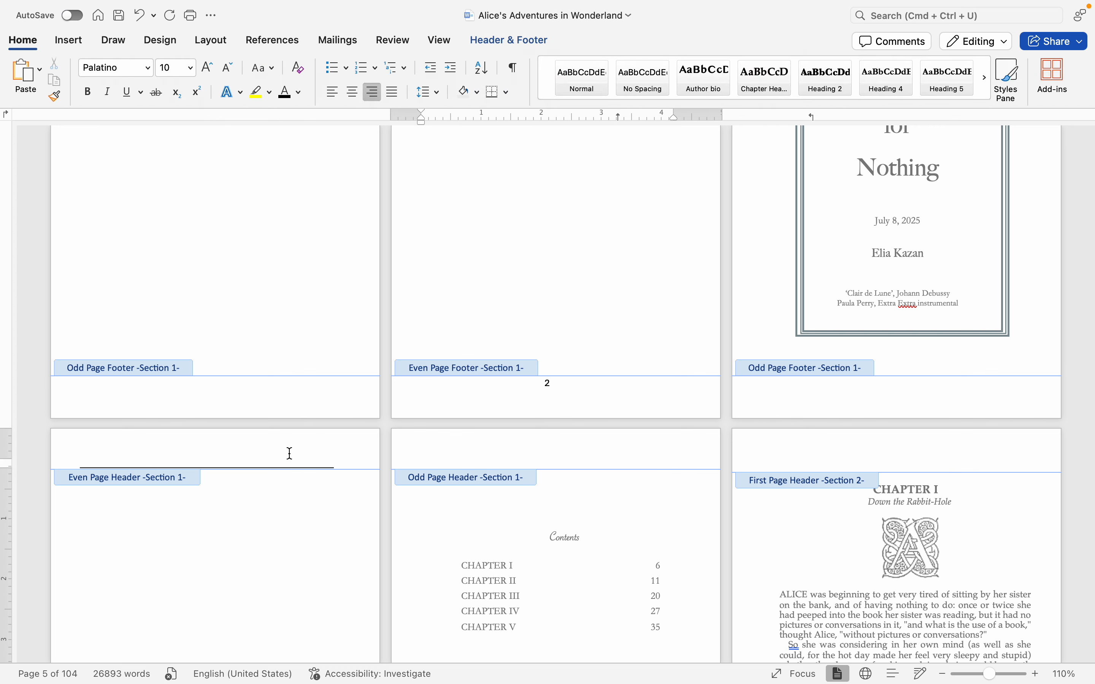
left_click(289, 453)
left_click(497, 93)
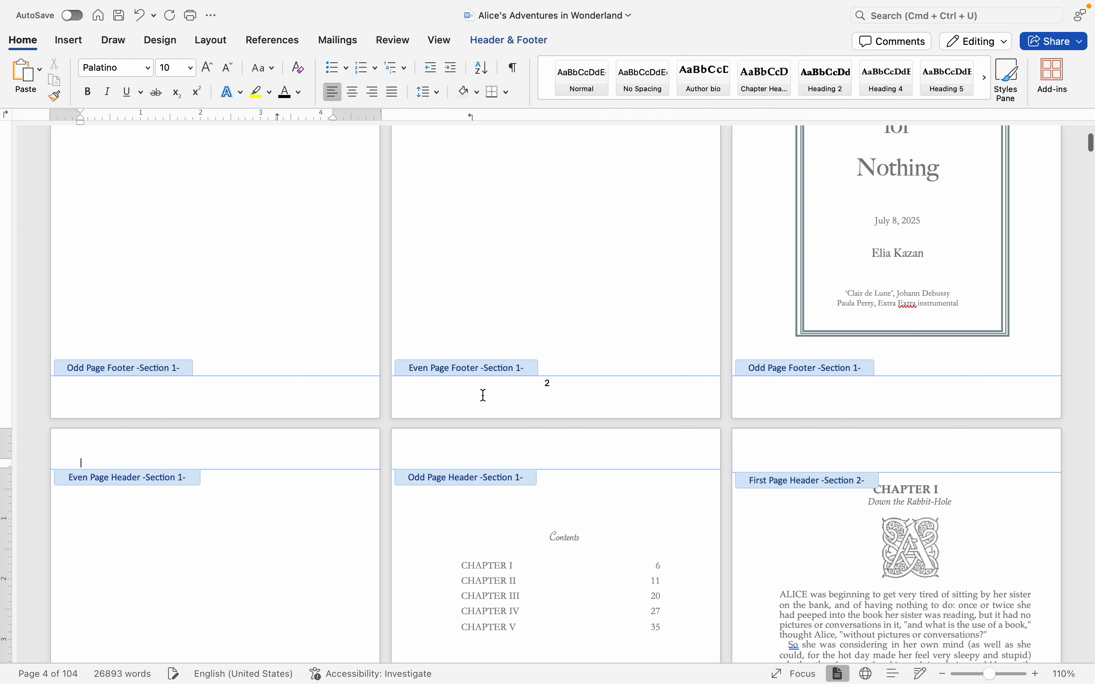
- Check the headers on the front matter and Chapter I pages, and close header and footer editing
scroll(482, 395, "up", 5)
scroll(483, 398, "down", 10)
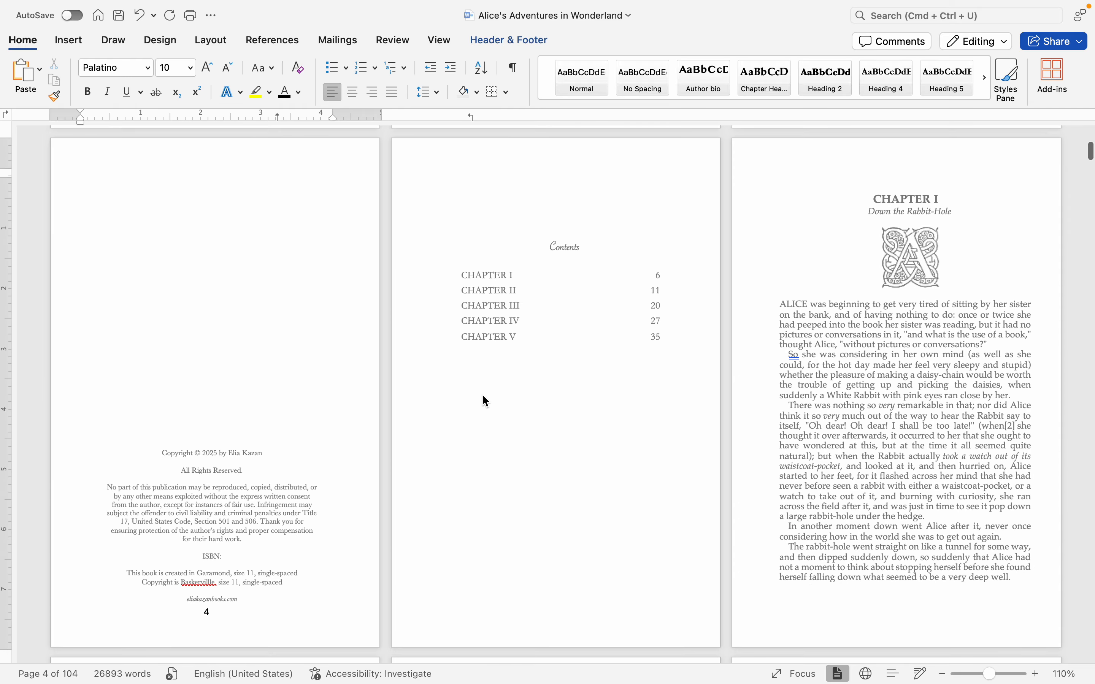
scroll(485, 401, "down", 5)
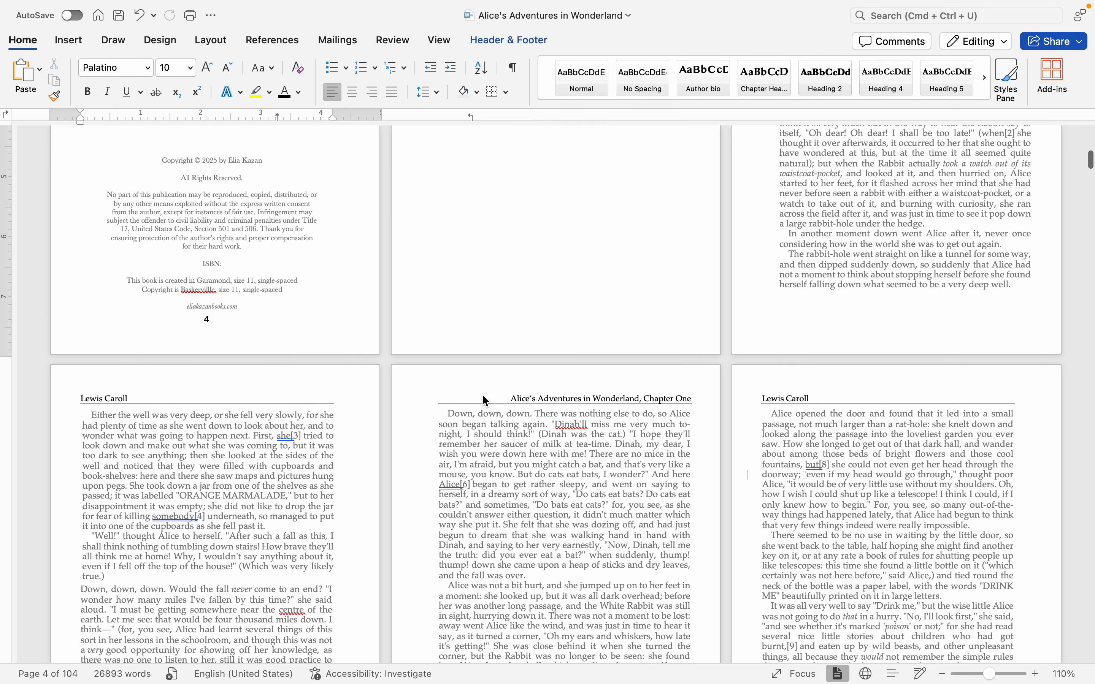
scroll(482, 396, "up", 5)
left_click(537, 39)
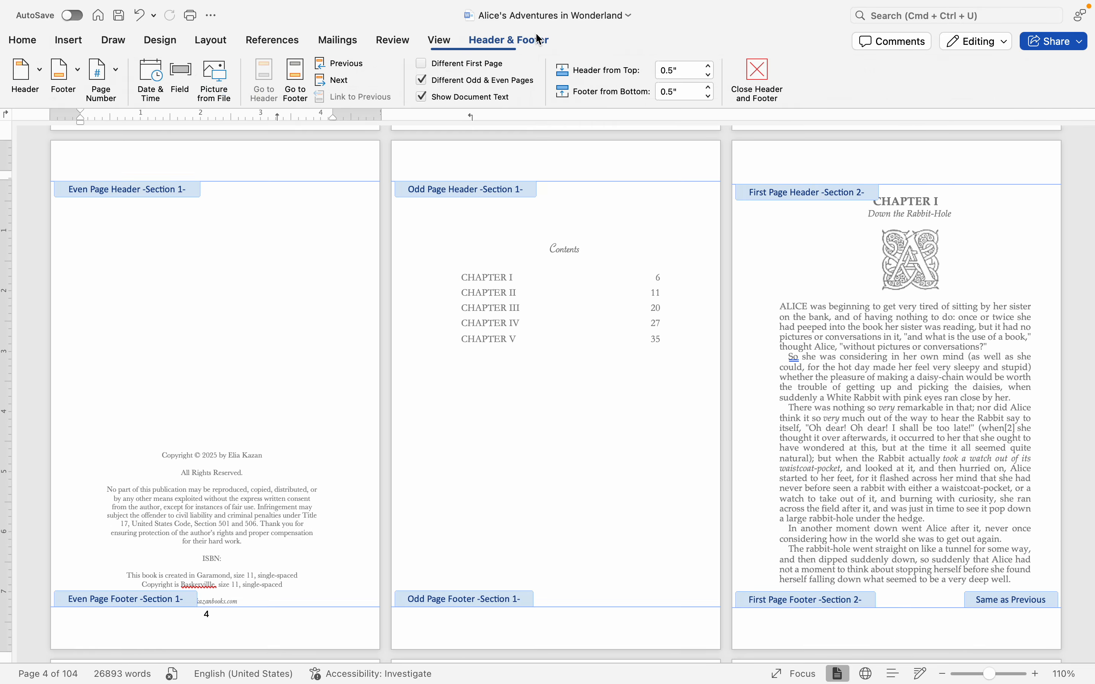
left_click(757, 79)
- Examine the headers from the copyright and contents pages through Chapter I to the start of Chapter II
scroll(715, 266, "down", 5)
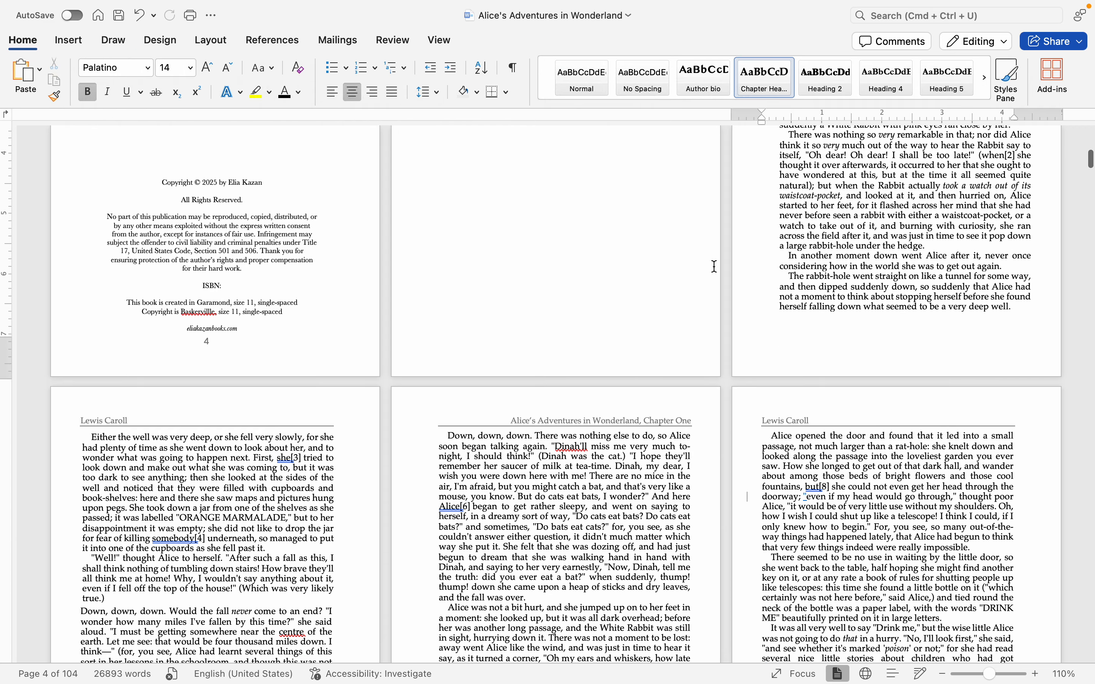
scroll(715, 266, "up", 5)
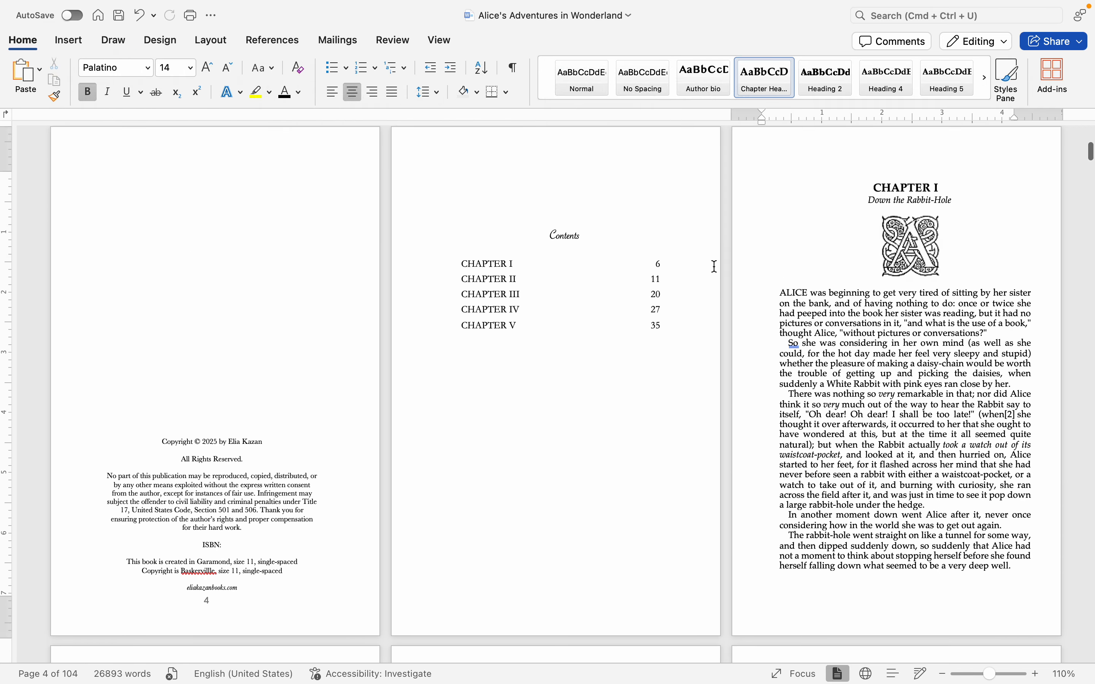
scroll(861, 284, "down", 6)
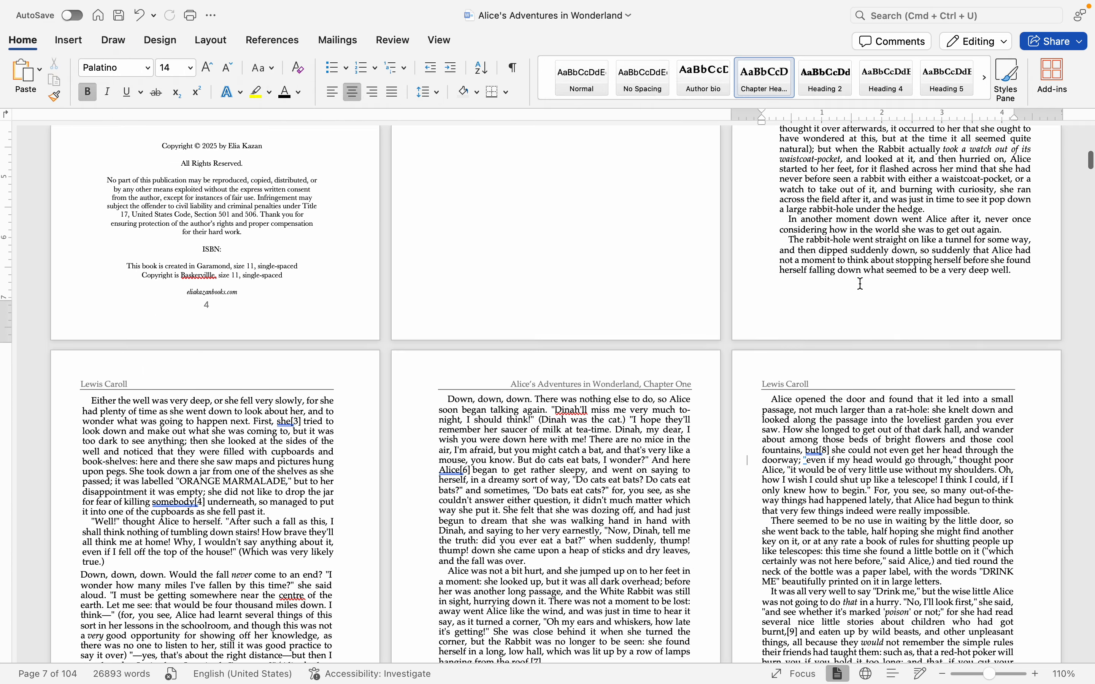
scroll(657, 394, "down", 6)
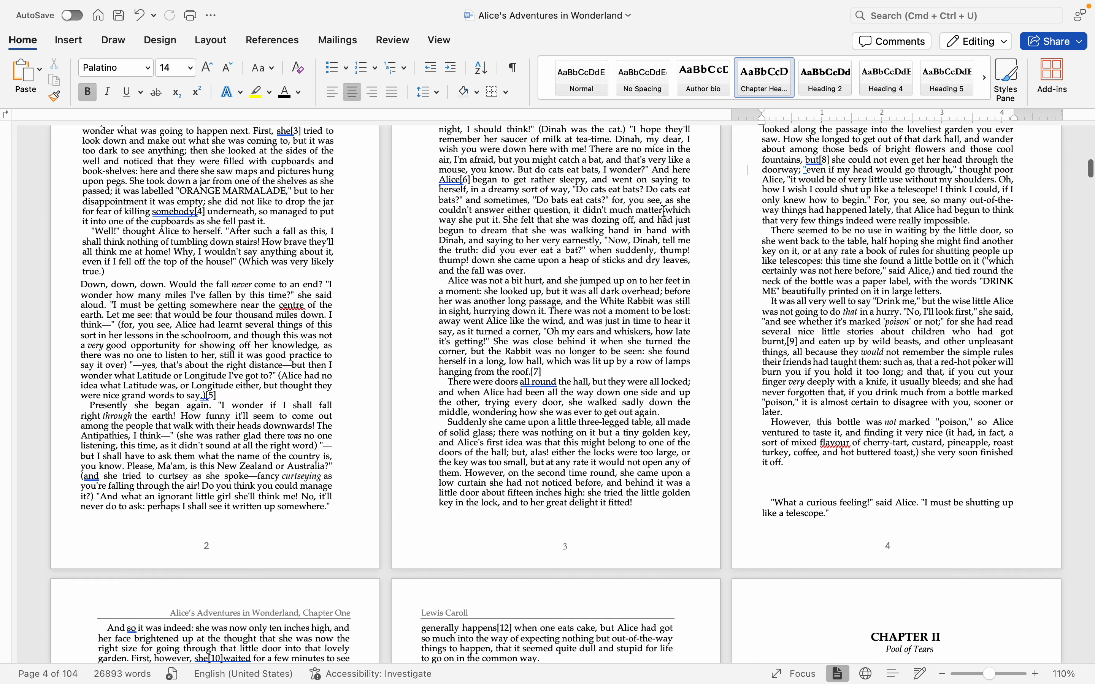
scroll(660, 190, "up", 1)
scroll(364, 378, "down", 5)
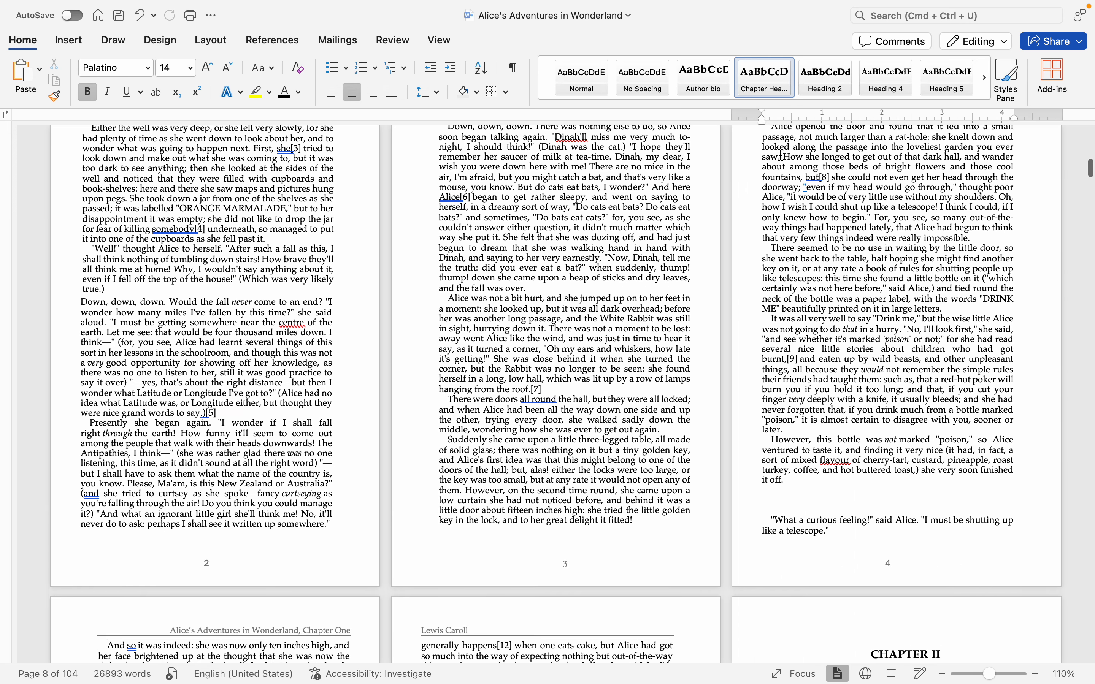
scroll(364, 471, "down", 4)
scroll(526, 397, "down", 3)
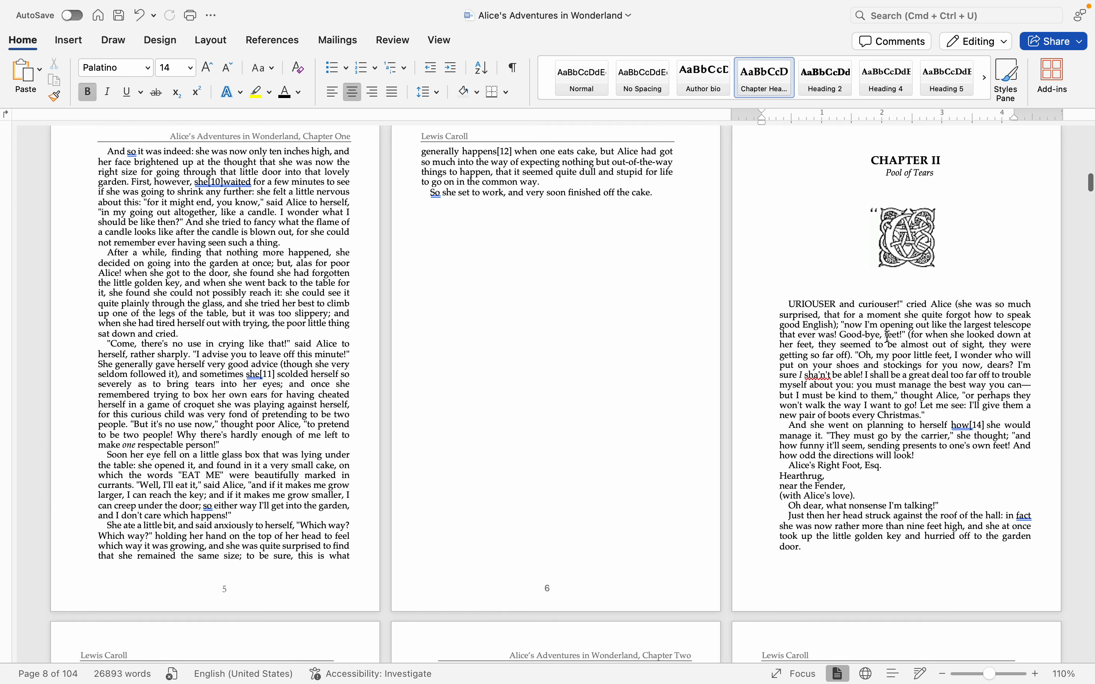
scroll(912, 338, "up", 1)
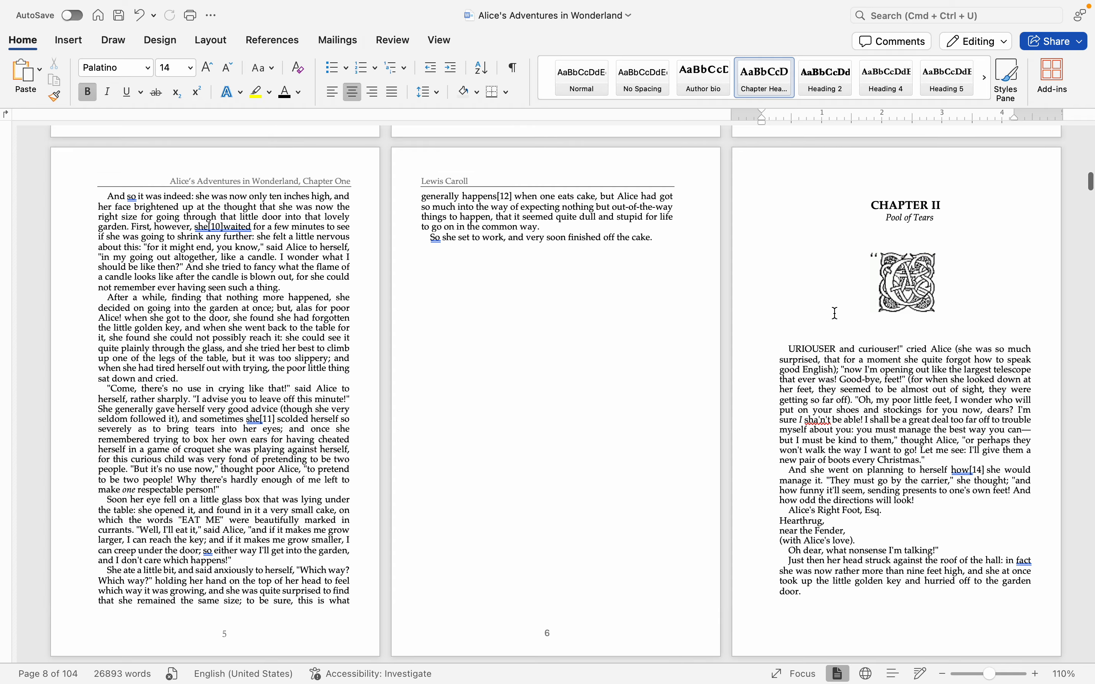
scroll(818, 294, "down", 1)
scroll(821, 180, "down", 7)
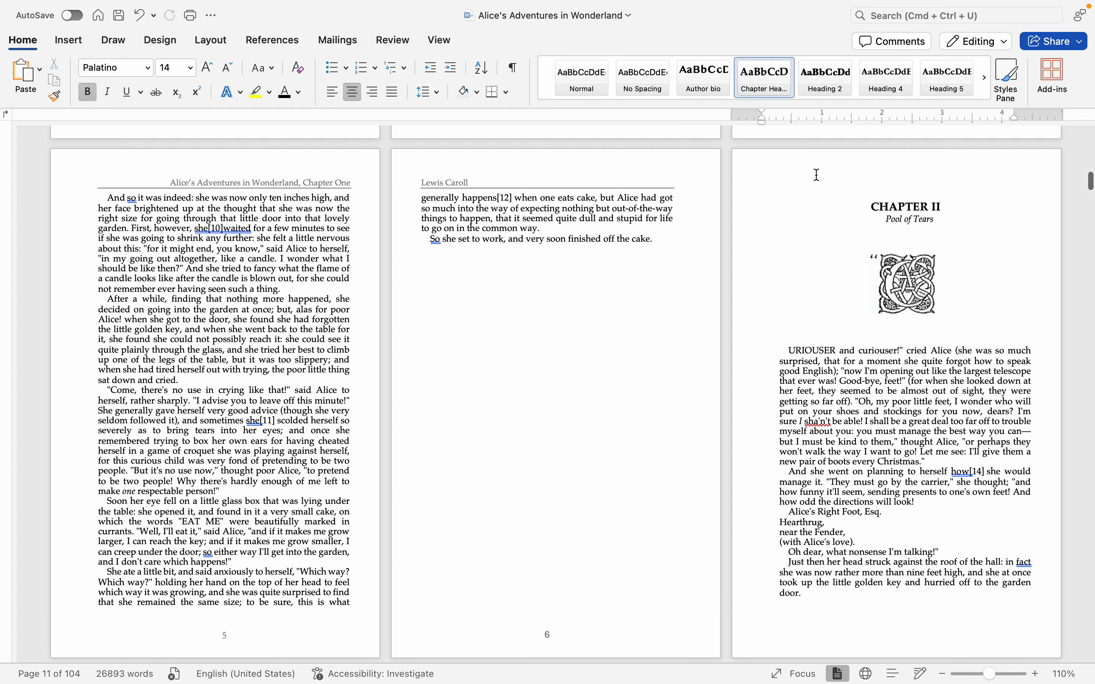
- Set the page numbering of the Chapter II section (Section 3) to continue from the previous section
scroll(818, 175, "down", 11)
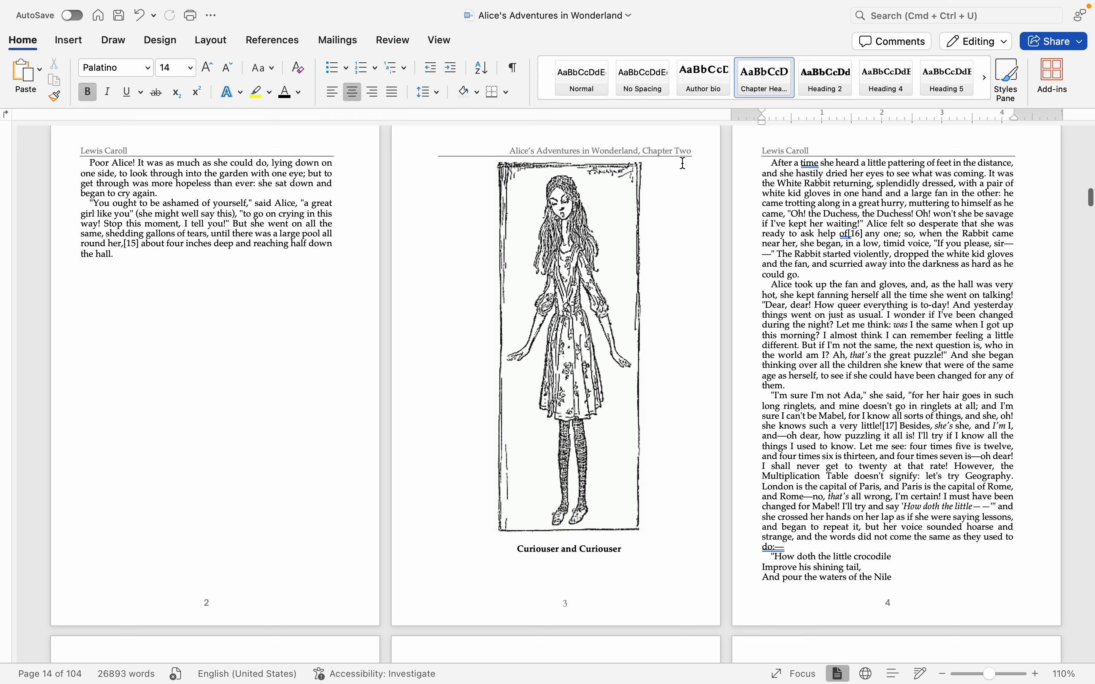
scroll(600, 429, "down", 11)
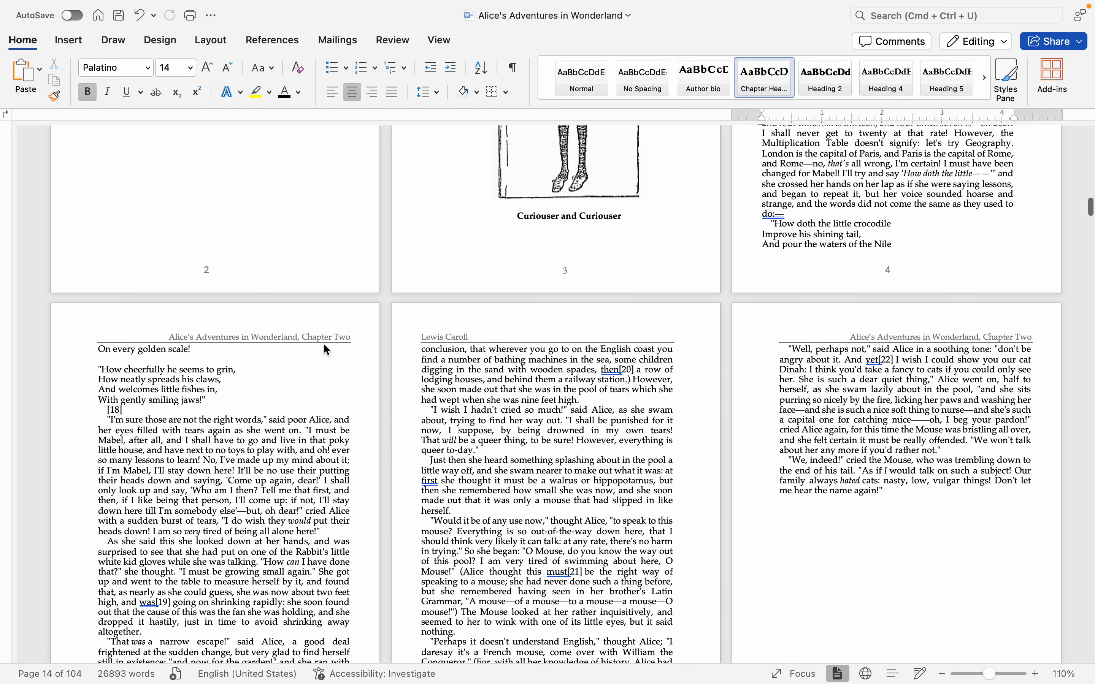
scroll(323, 344, "down", 11)
scroll(324, 344, "up", 15)
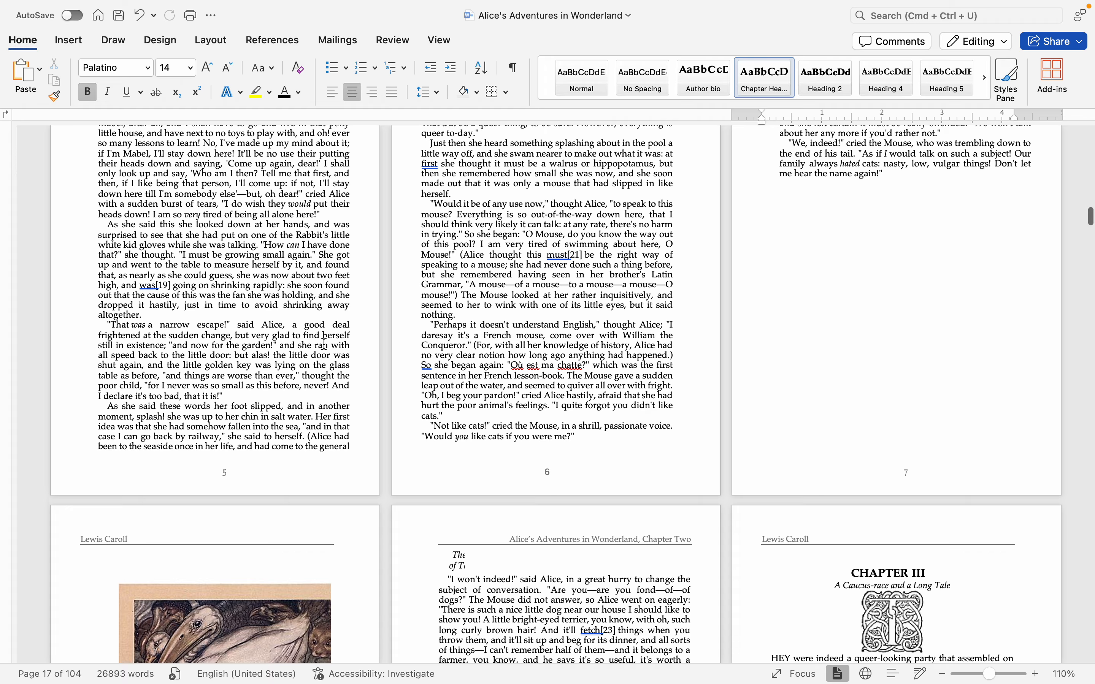
scroll(323, 344, "up", 17)
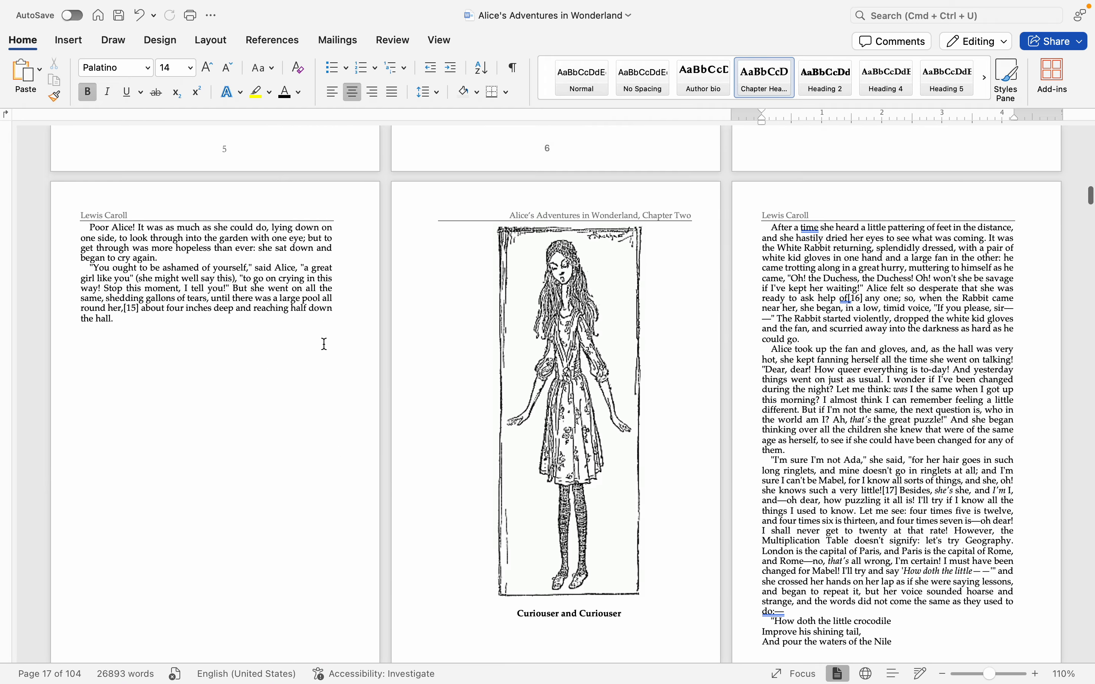
scroll(324, 344, "up", 2)
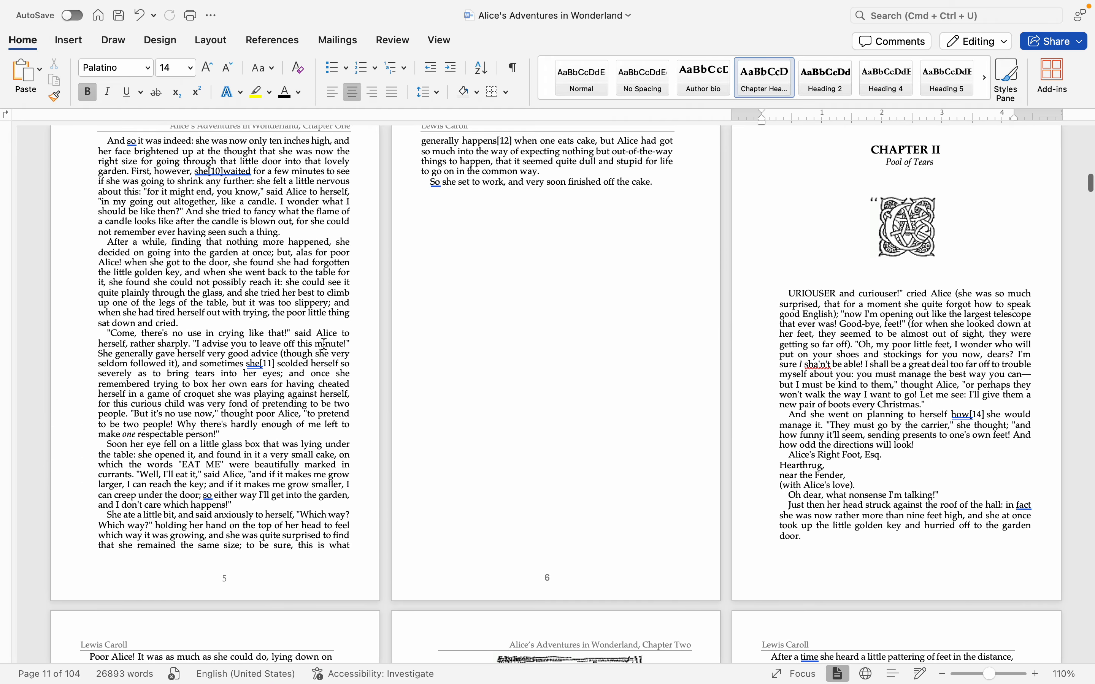
right_click(888, 597)
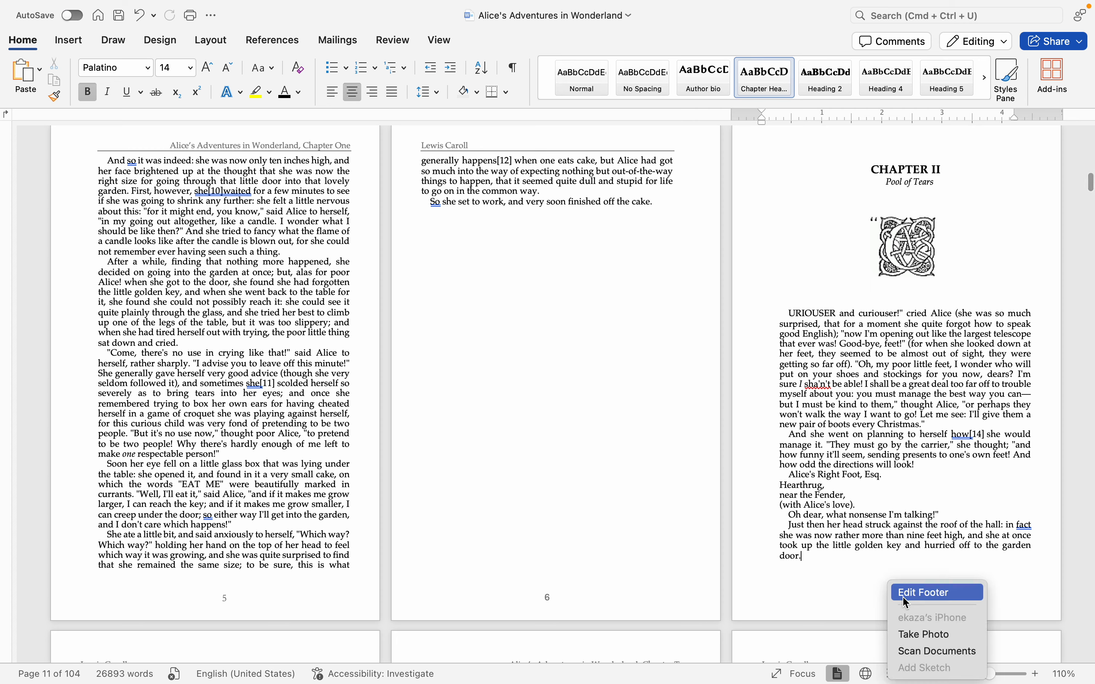
left_click(912, 592)
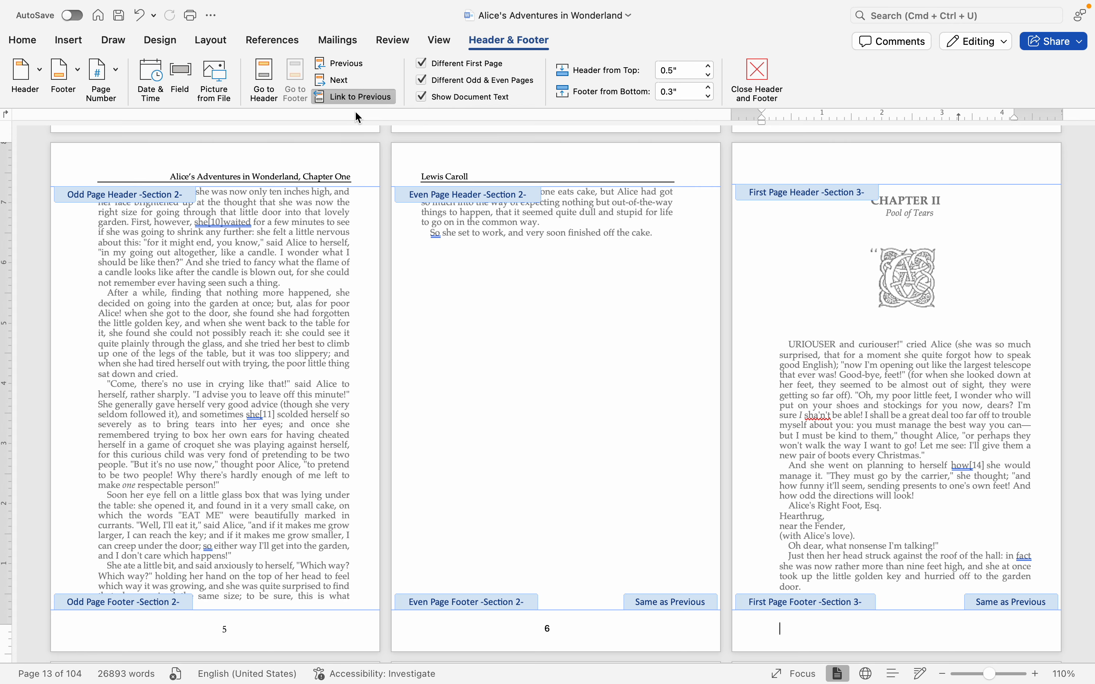
scroll(874, 520, "down", 3)
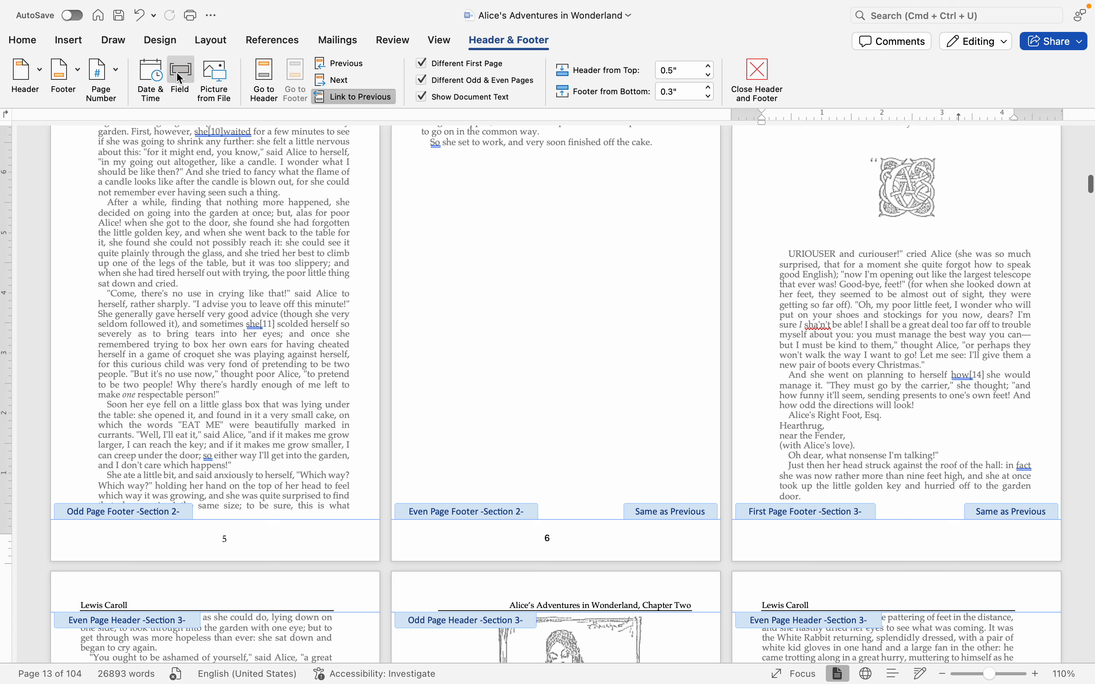
left_click(107, 77)
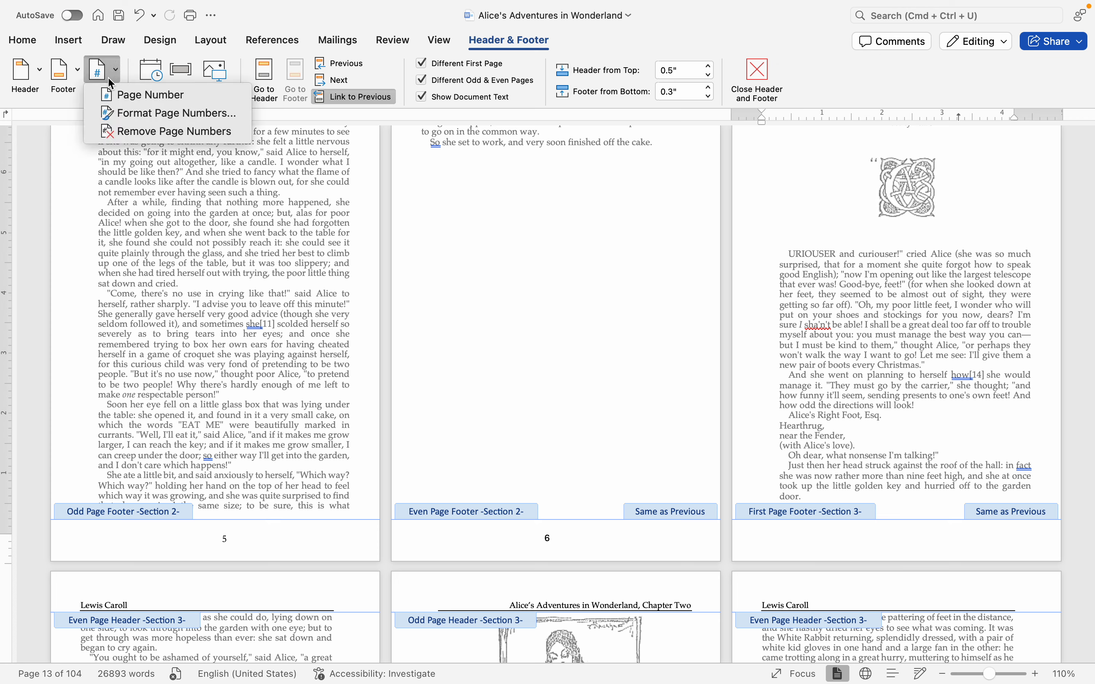
left_click(131, 113)
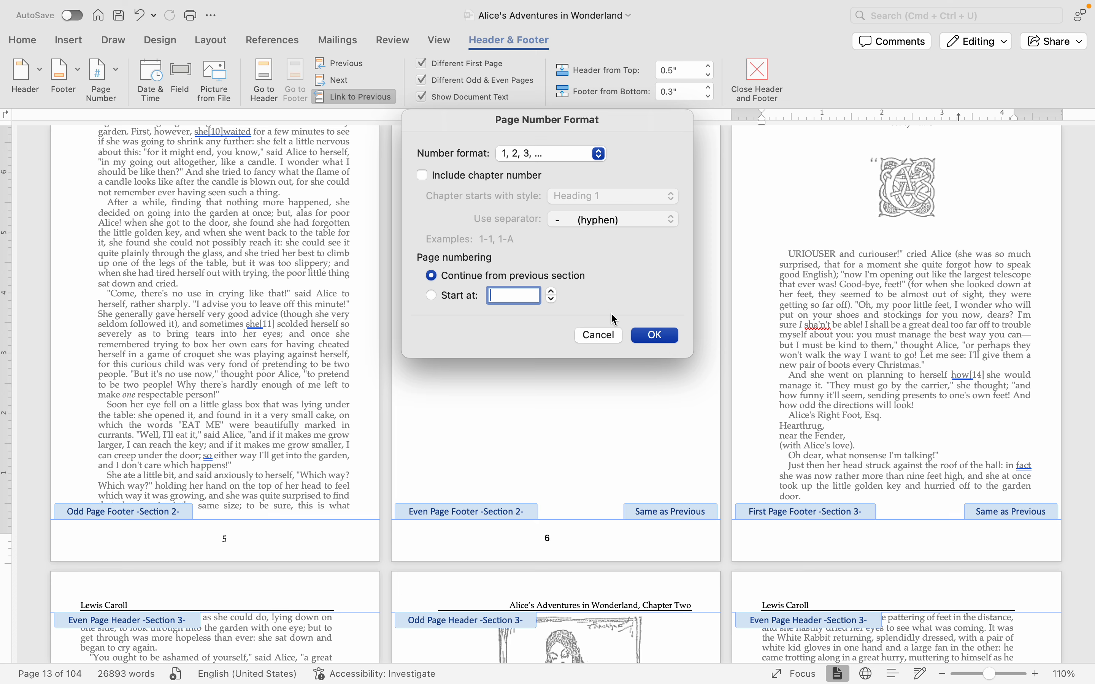
left_click(649, 337)
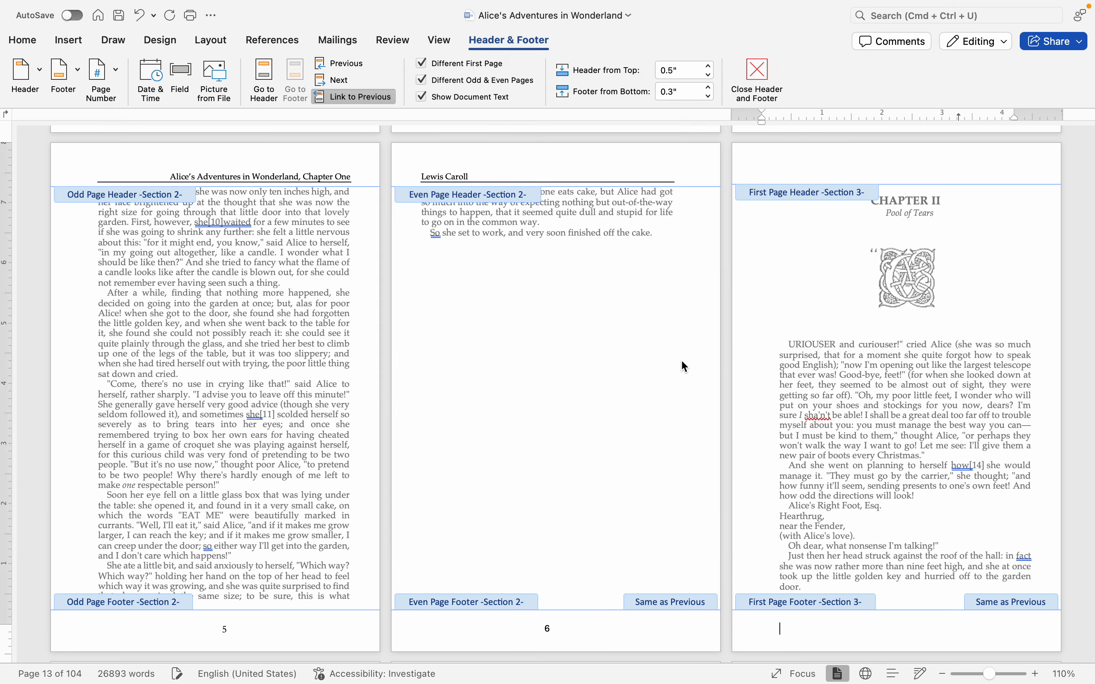
- Try turning off the Different First Page option for Section 3, where Chapter II begins
scroll(712, 387, "down", 15)
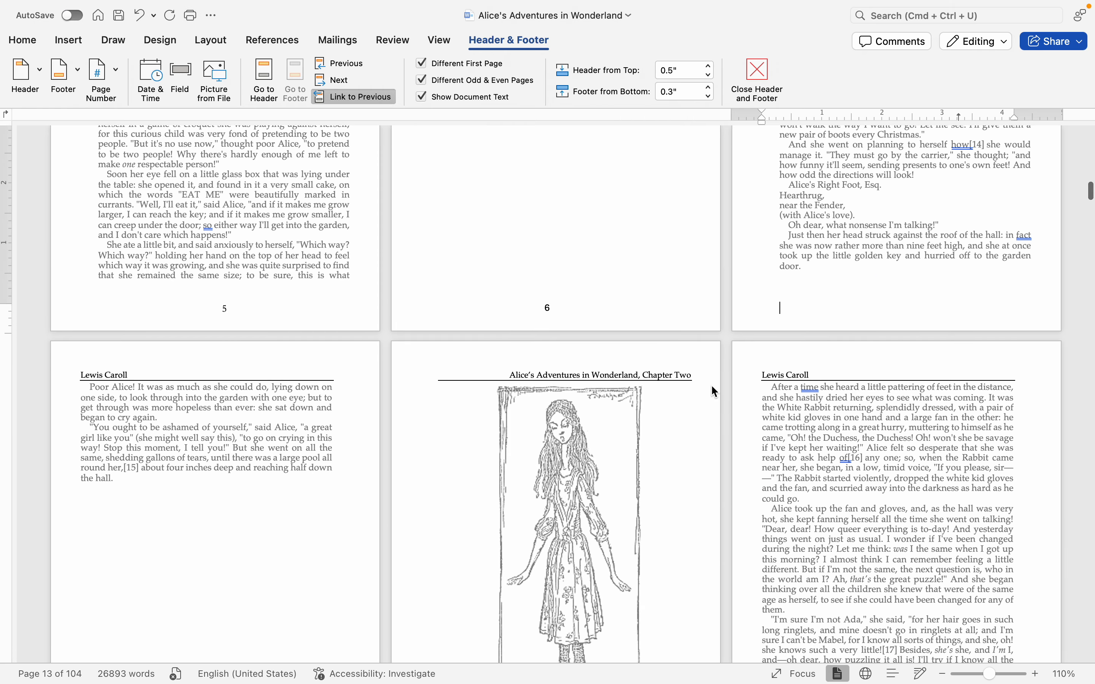
scroll(711, 387, "up", 15)
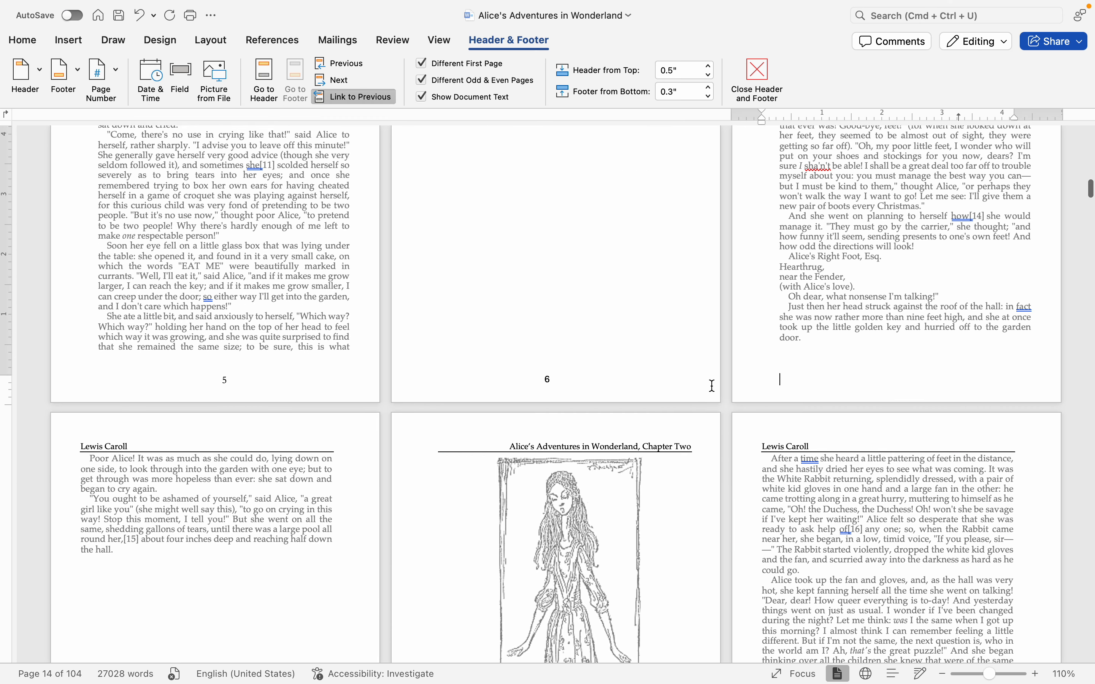
left_click(799, 407)
scroll(808, 410, "up", 3)
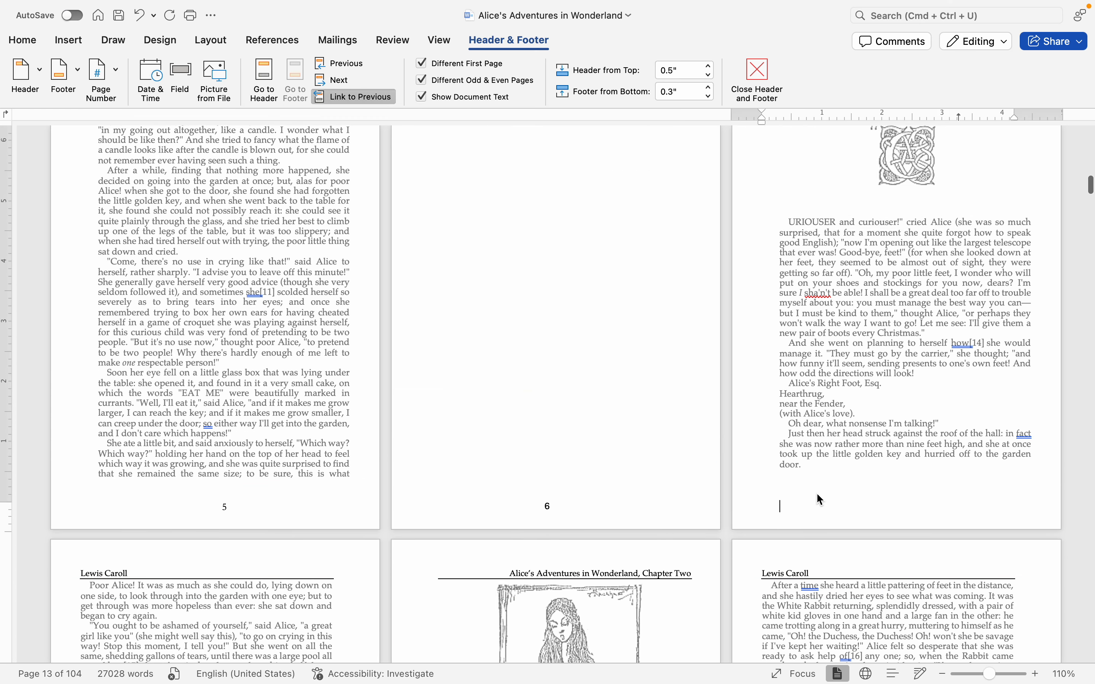
left_click(419, 63)
scroll(787, 434, "up", 3)
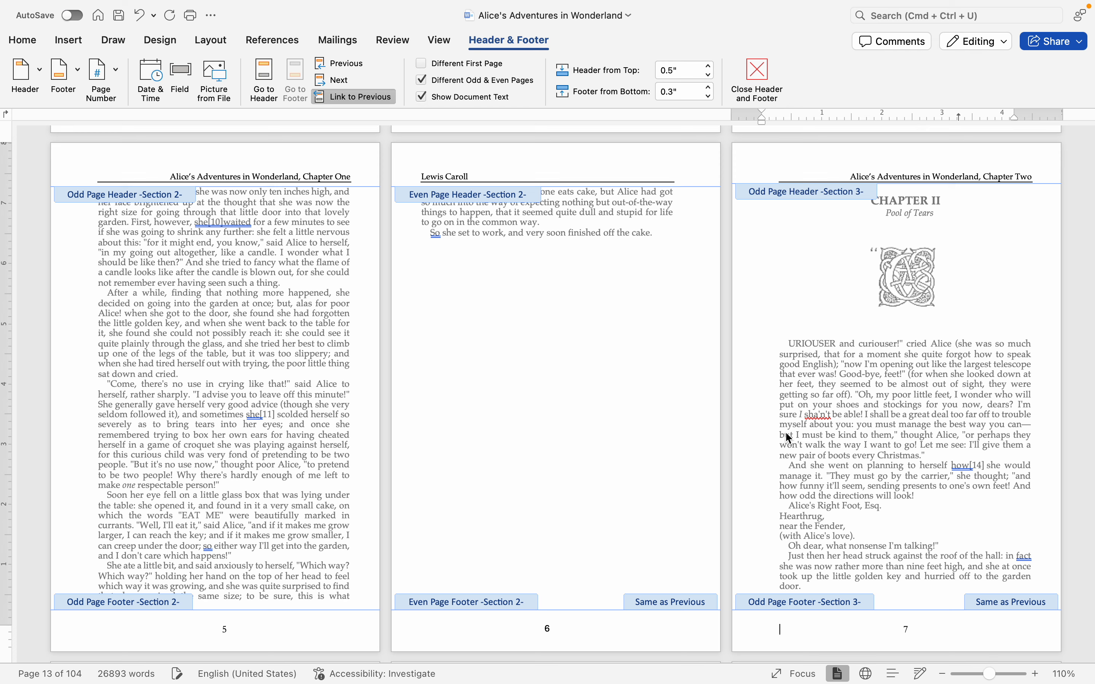
double_click(786, 431)
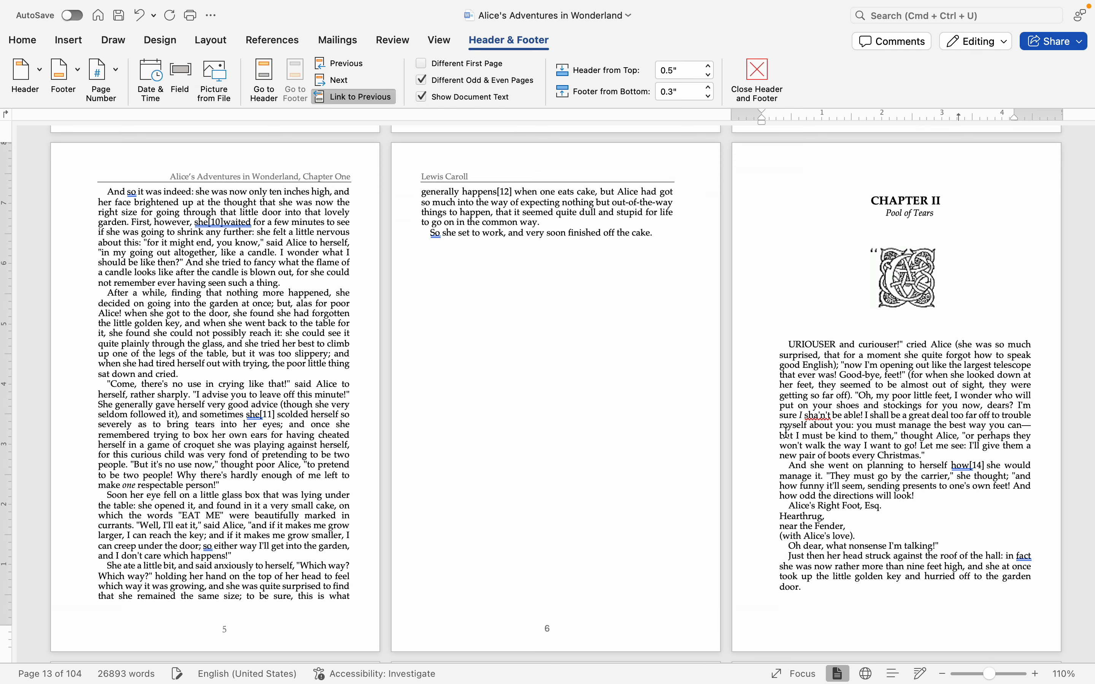
- Examine the page numbering from the opening page of Chapter II through the Chapter III pages
scroll(824, 635, "down", 1)
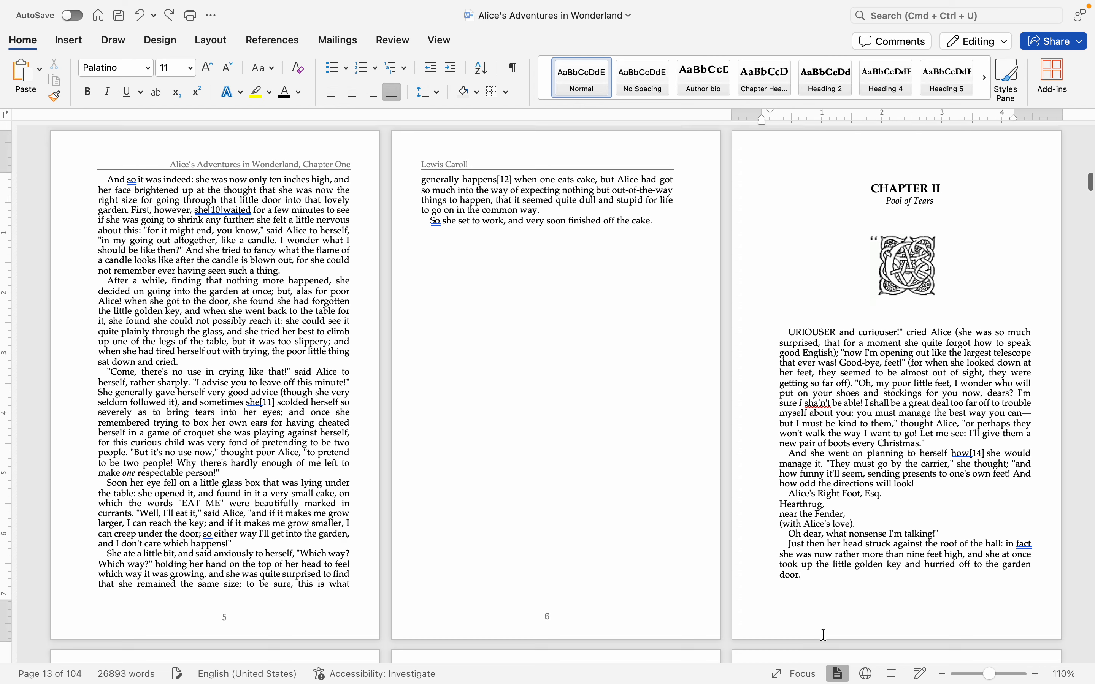
scroll(842, 541, "down", 10)
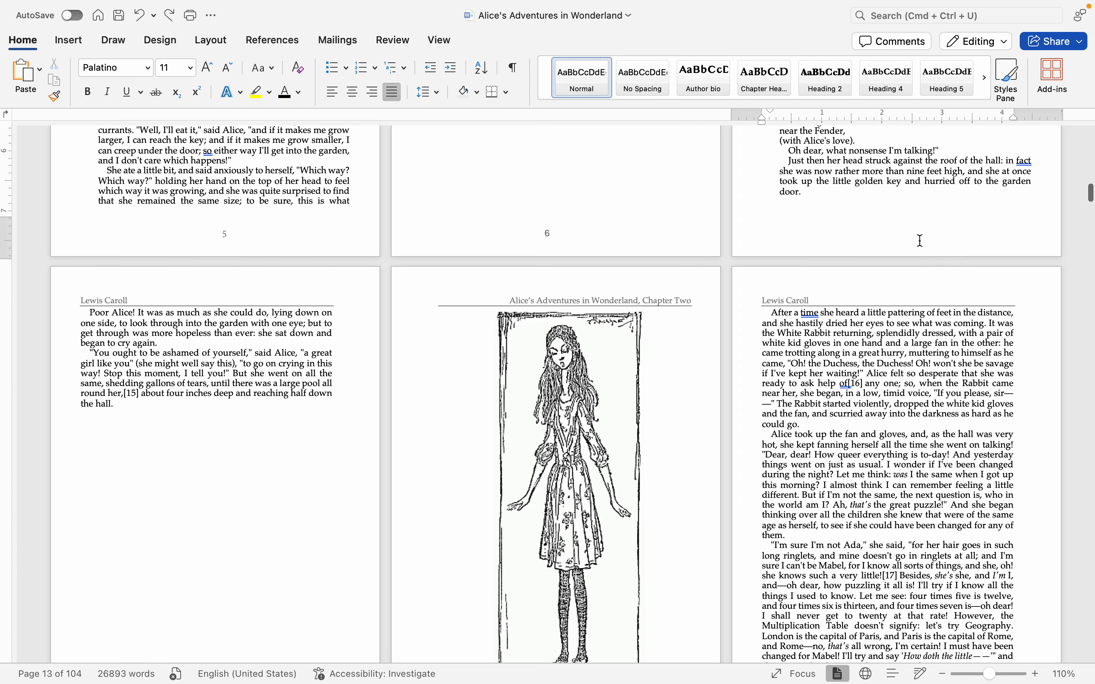
scroll(632, 321, "down", 6)
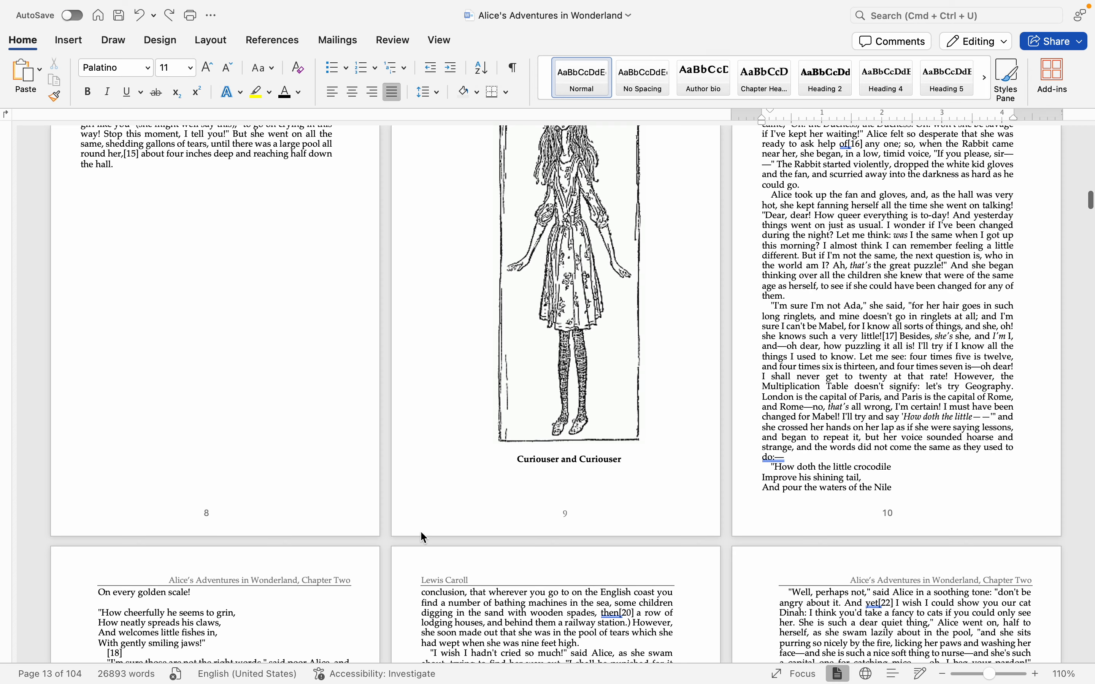
scroll(895, 509, "down", 14)
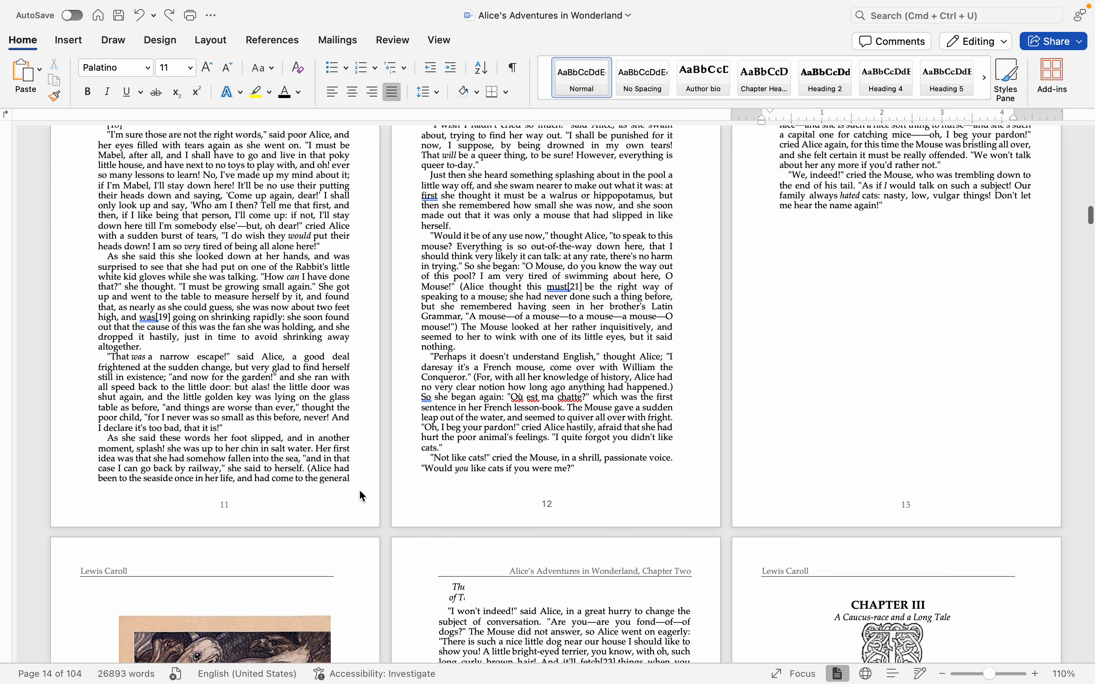
scroll(674, 539, "down", 10)
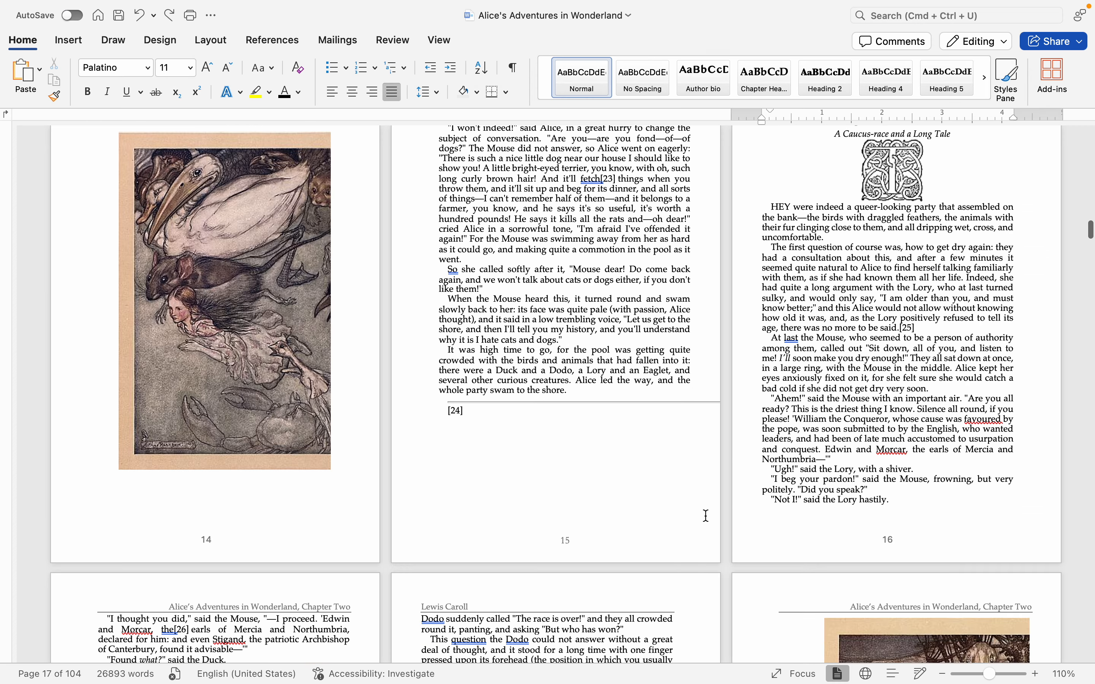
scroll(857, 583, "down", 11)
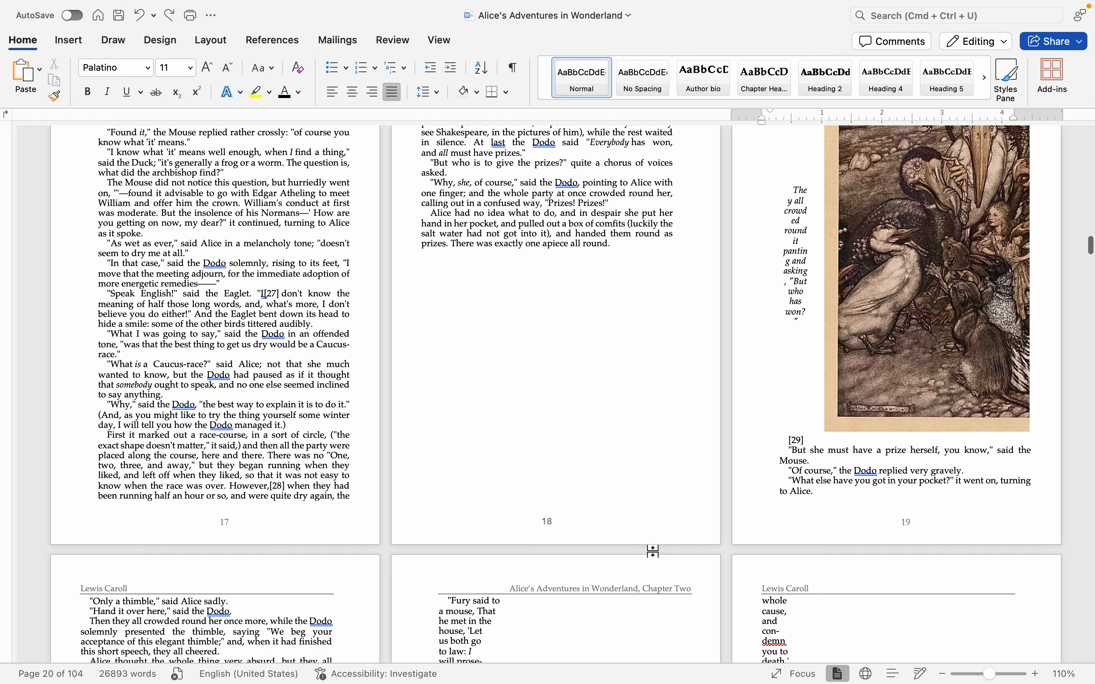
scroll(652, 551, "up", 20)
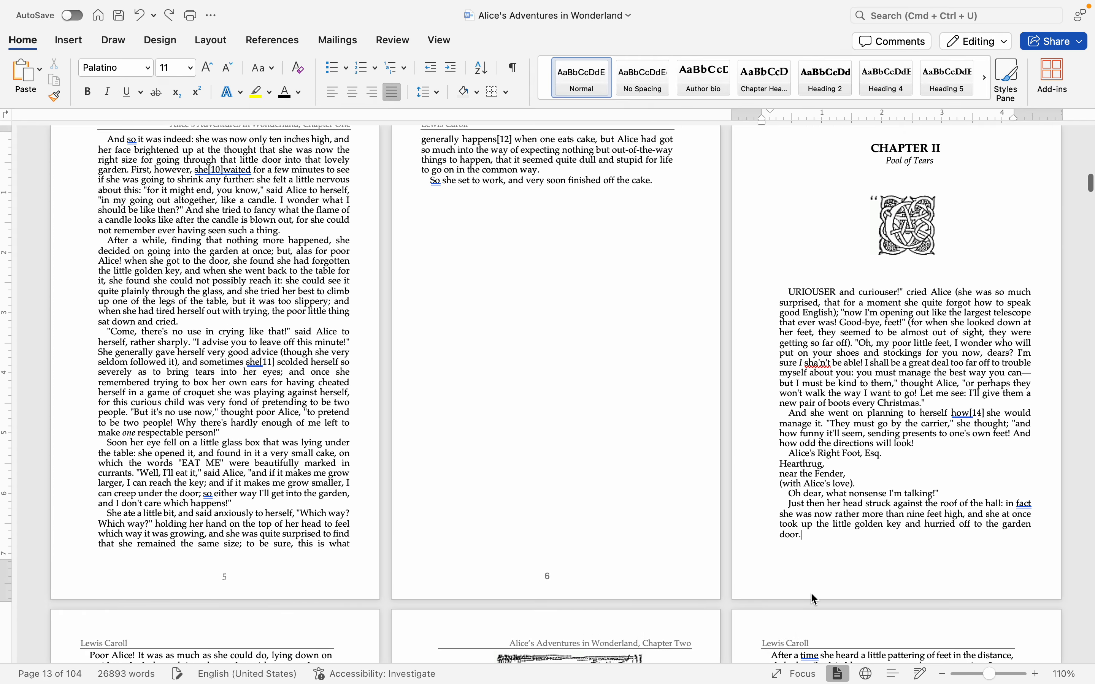
- Insert a page number with Center alignment in the first page footer of Section 3
right_click(816, 600)
left_click(836, 588)
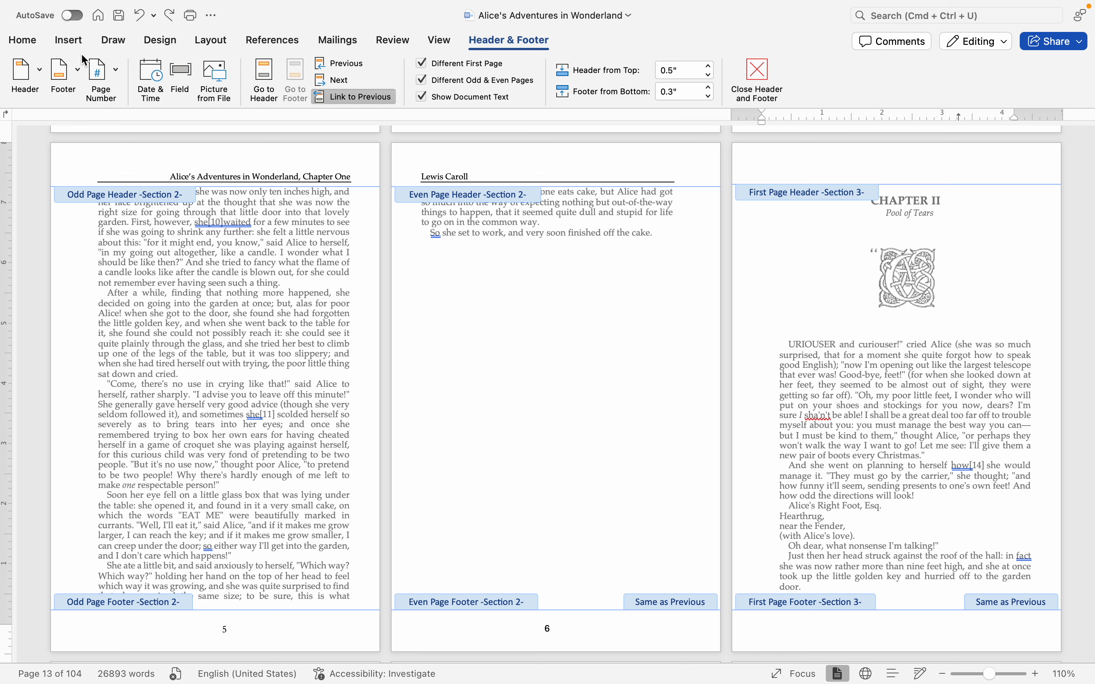
left_click(100, 74)
left_click(149, 95)
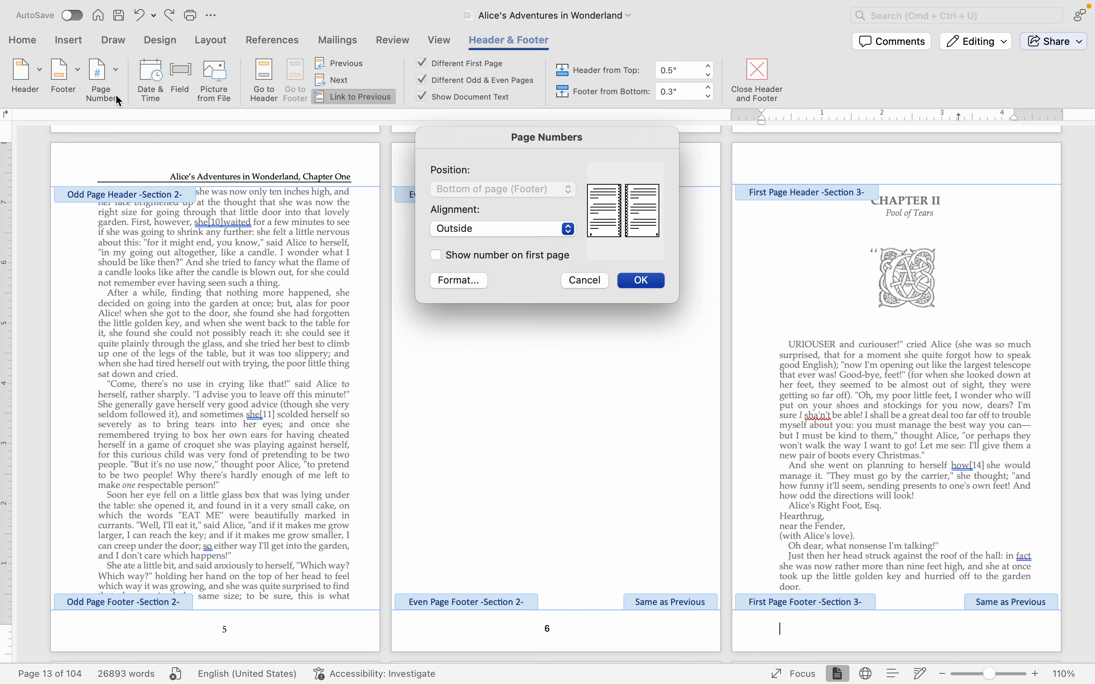
left_click(524, 241)
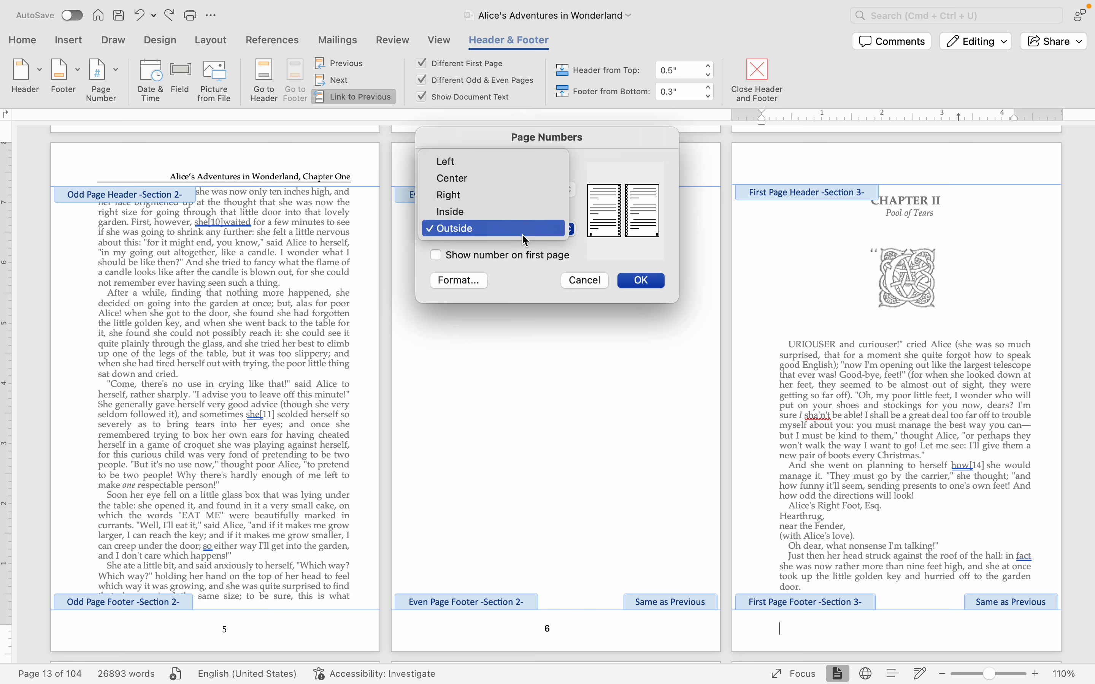
left_click(497, 180)
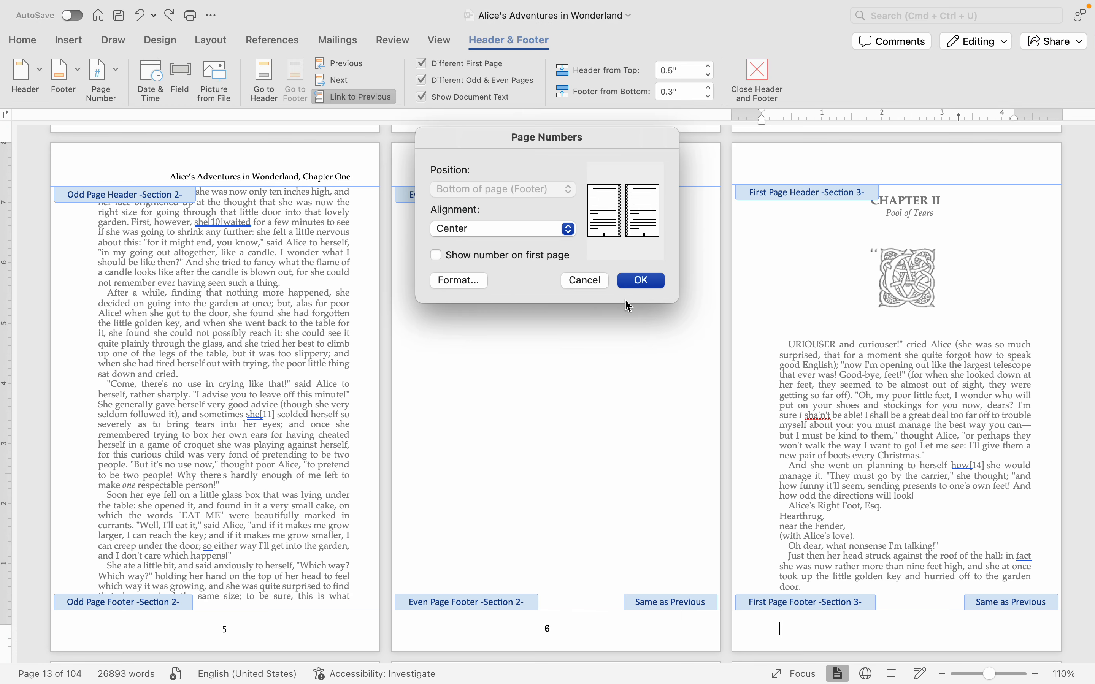
left_click(642, 289)
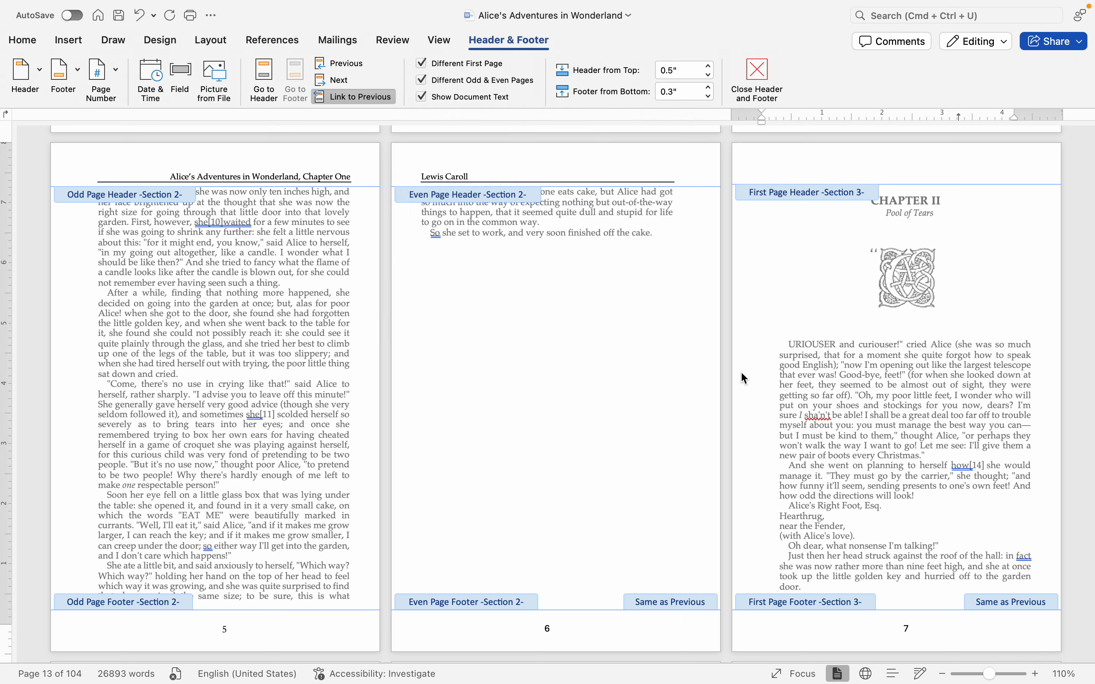
- Check the page numbers from the start of Chapter II into Chapter III, closing header and footer editing
scroll(745, 379, "down", 15)
scroll(742, 373, "up", 5)
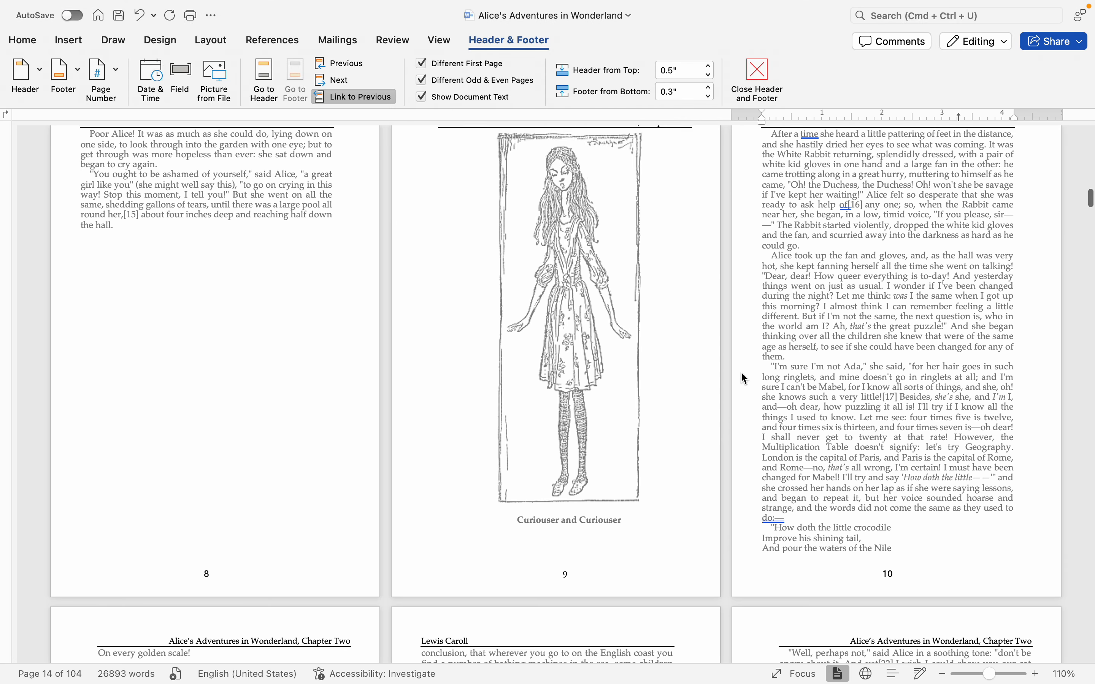
scroll(736, 259, "down", 4)
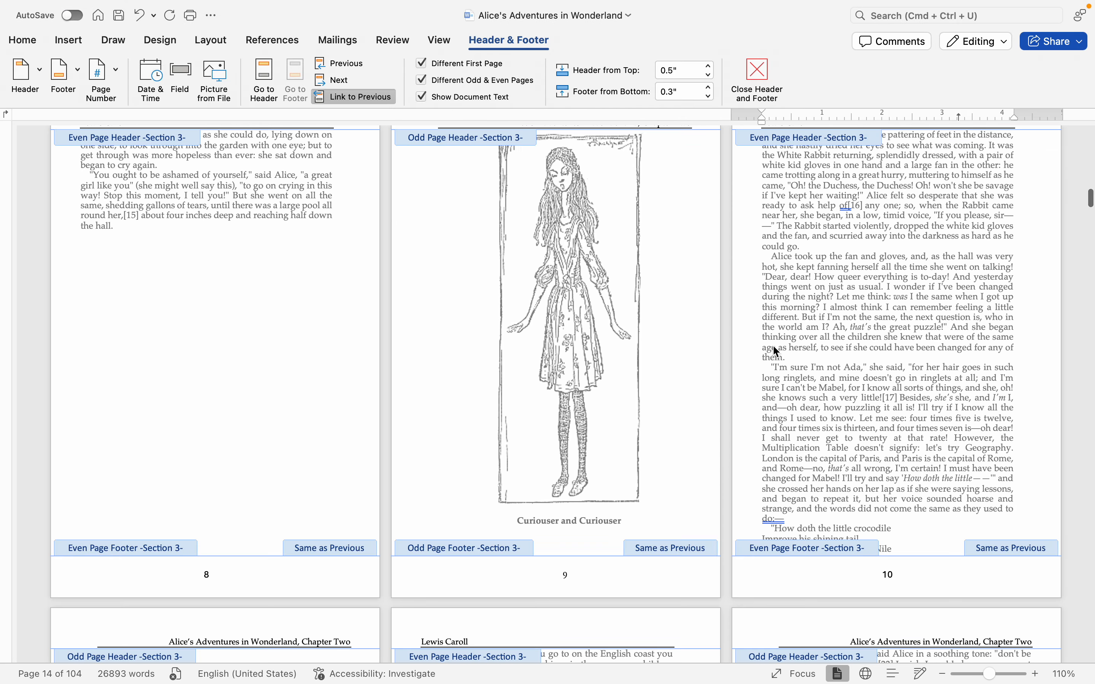
scroll(696, 477, "up", 3)
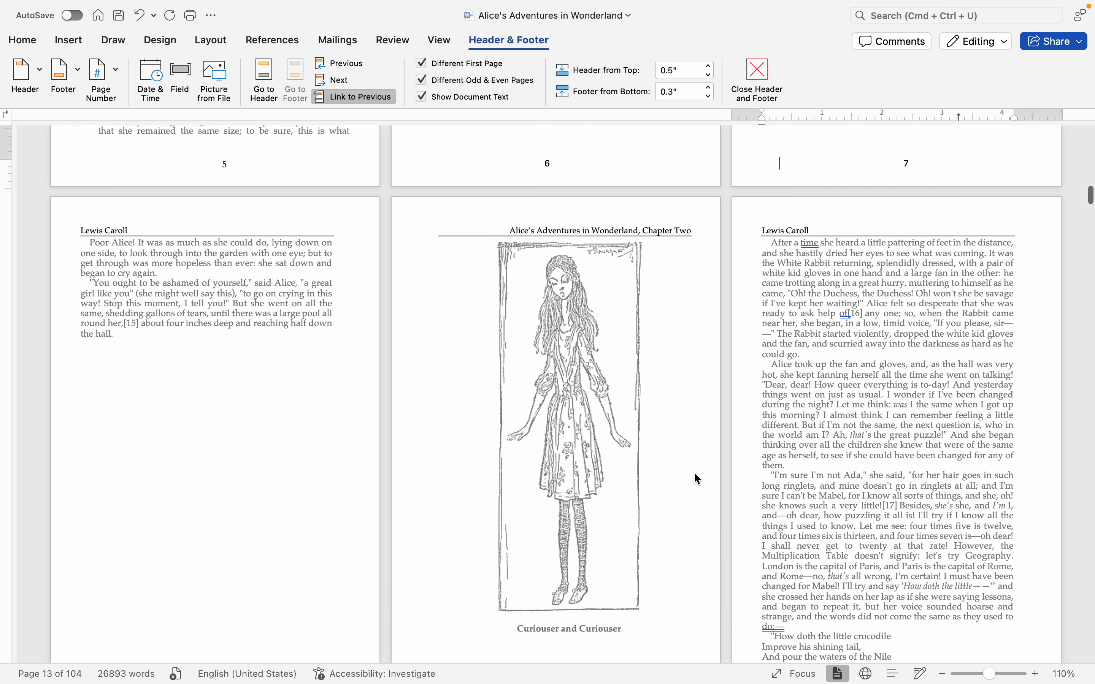
scroll(693, 473, "up", 3)
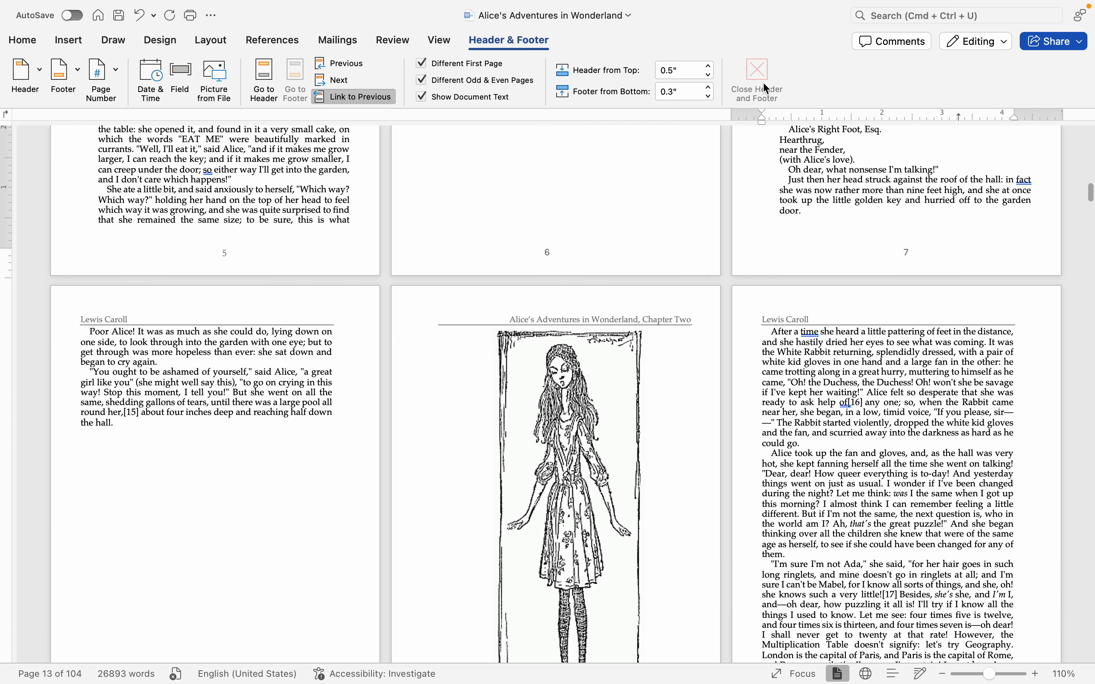
left_click(766, 89)
scroll(810, 257, "down", 10)
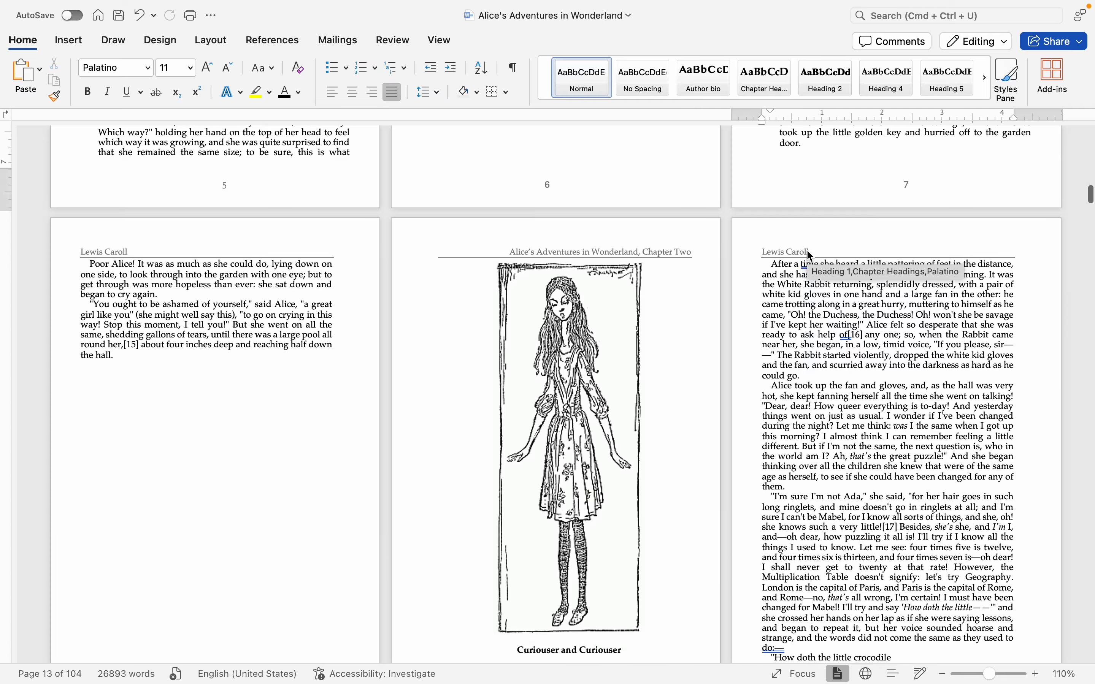
scroll(700, 445, "down", 12)
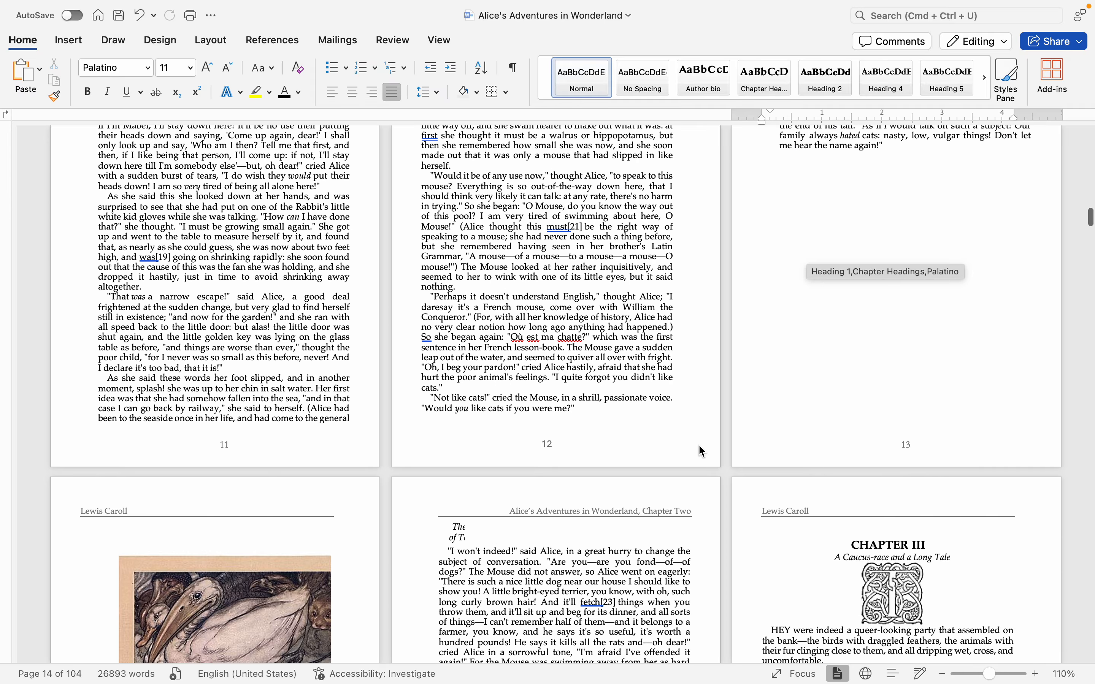
scroll(700, 446, "down", 12)
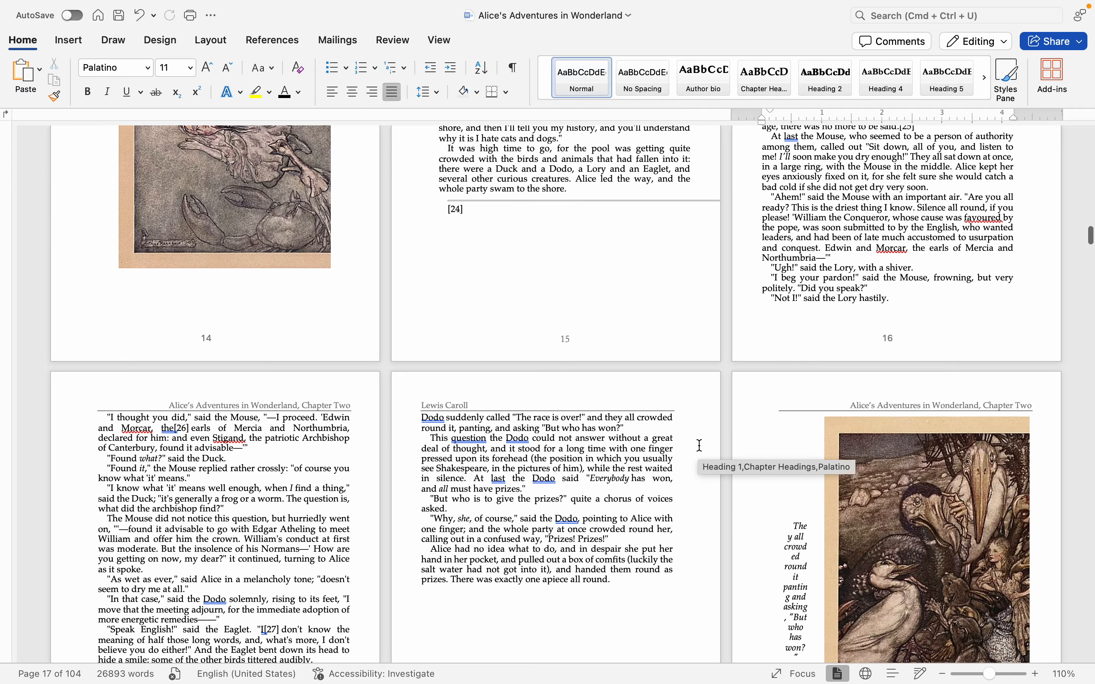
- Examine the running headers and page numbers from the Chapter III pages through Chapter IV
scroll(700, 445, "down", 10)
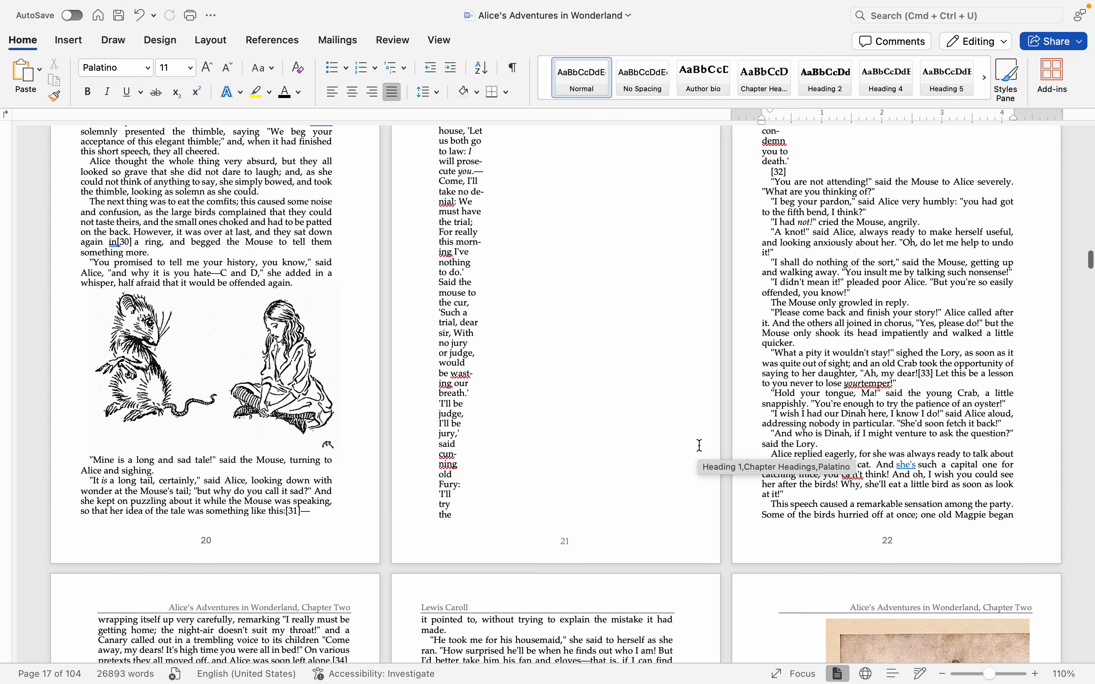
left_click_drag(455, 613, 437, 203)
left_click(498, 256)
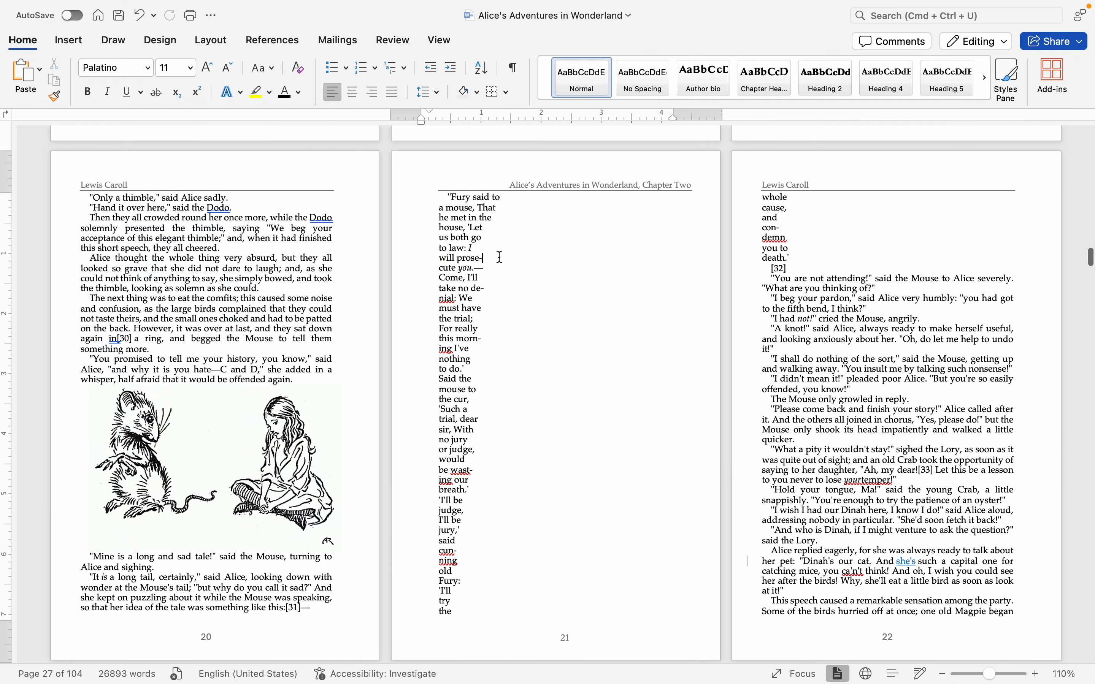
scroll(498, 255, "down", 15)
scroll(500, 256, "up", 6)
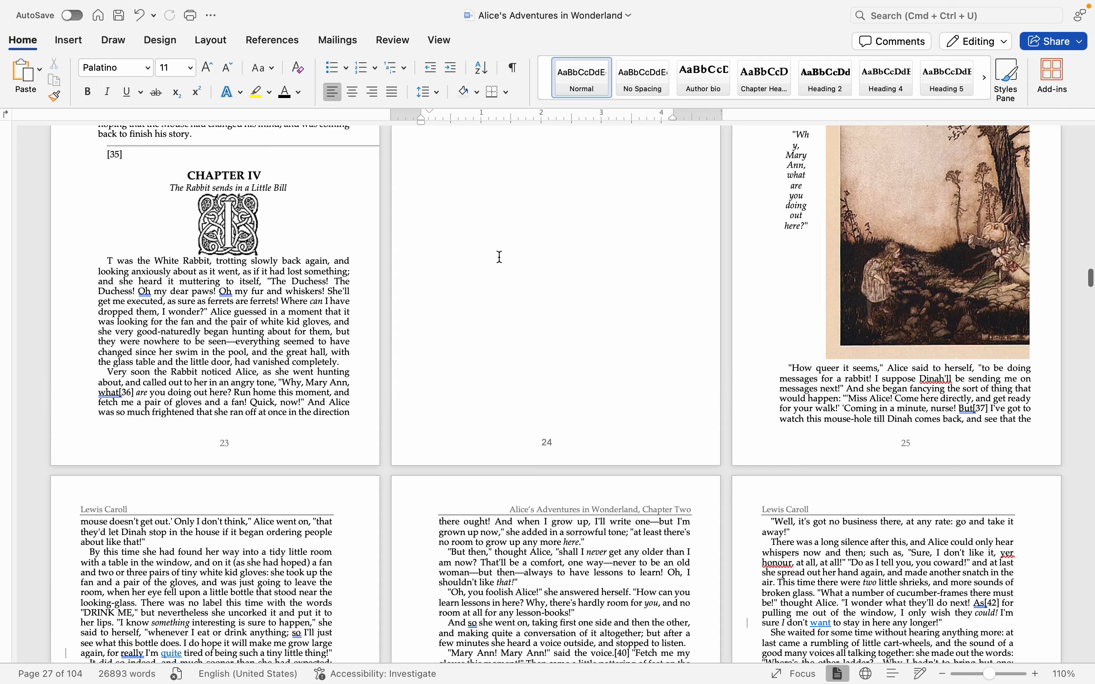
scroll(500, 256, "up", 3)
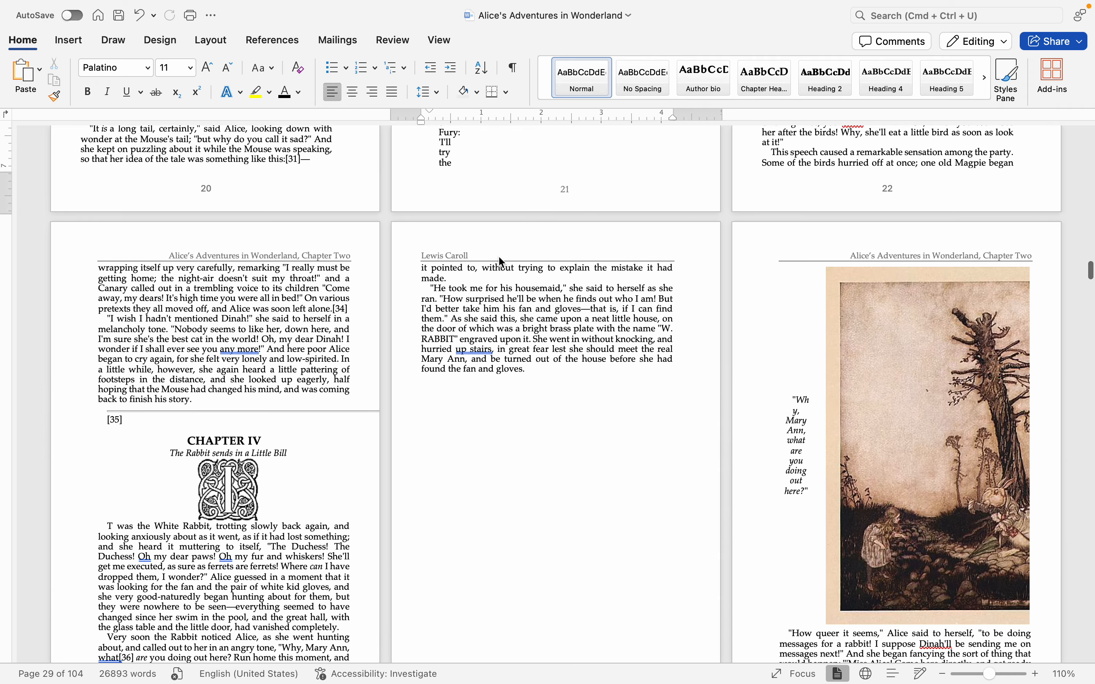
scroll(499, 256, "down", 8)
scroll(499, 257, "down", 15)
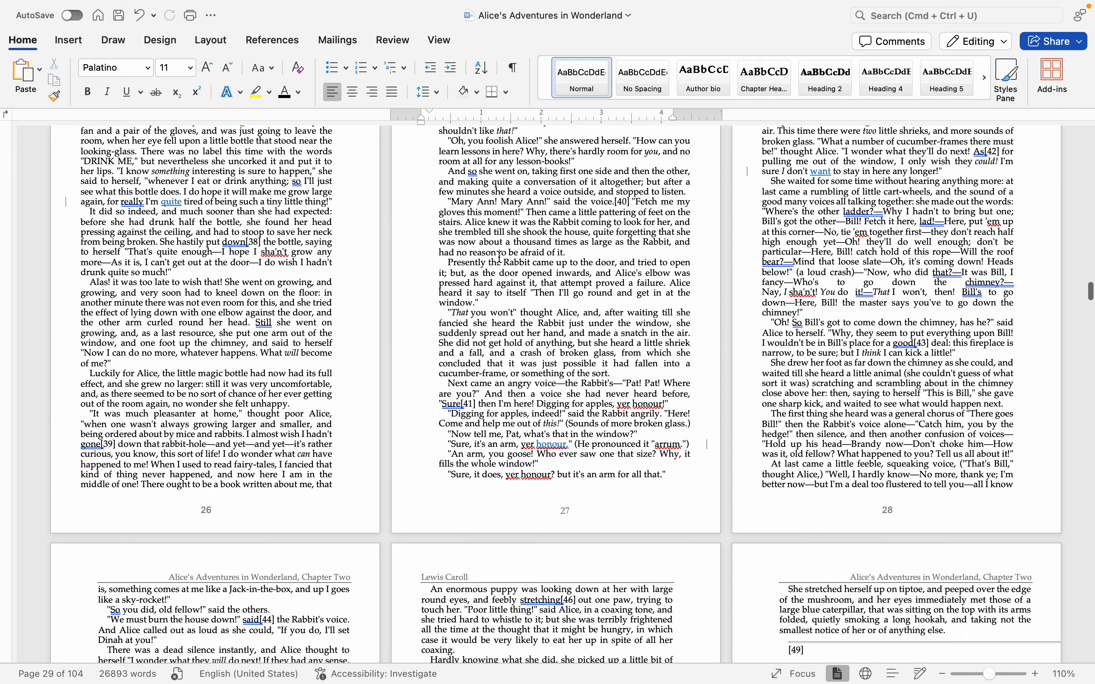
- Check that the page numbers continue from the Chapter V pages to the final page of the manuscript
scroll(500, 257, "down", 12)
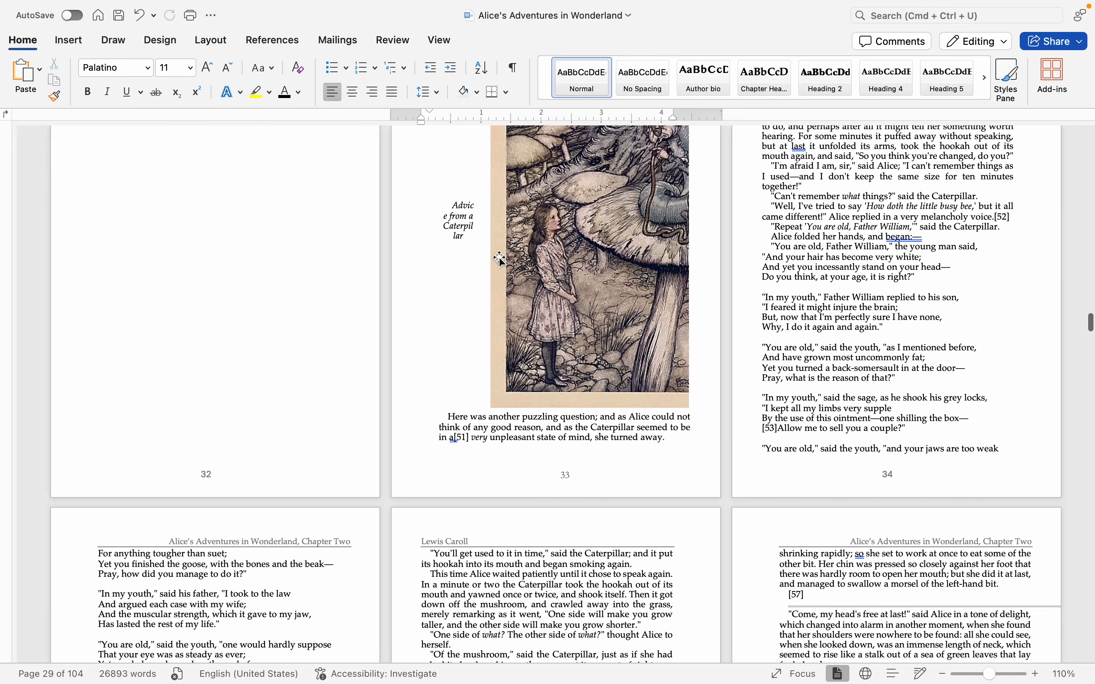
scroll(554, 372, "down", 18)
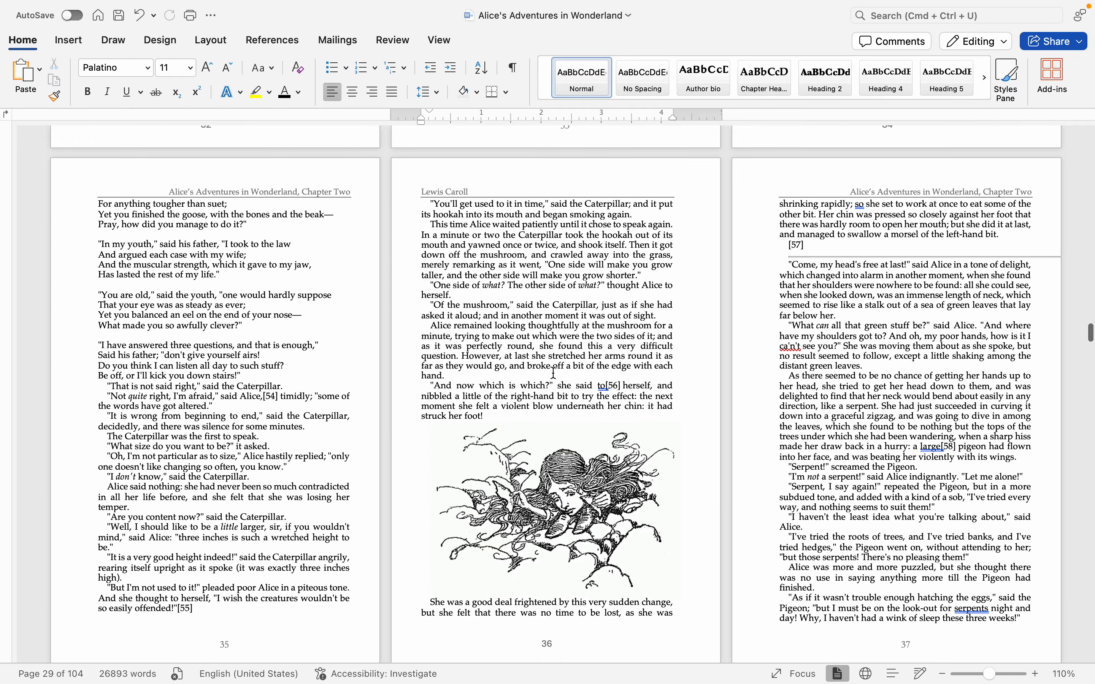
scroll(554, 372, "down", 10)
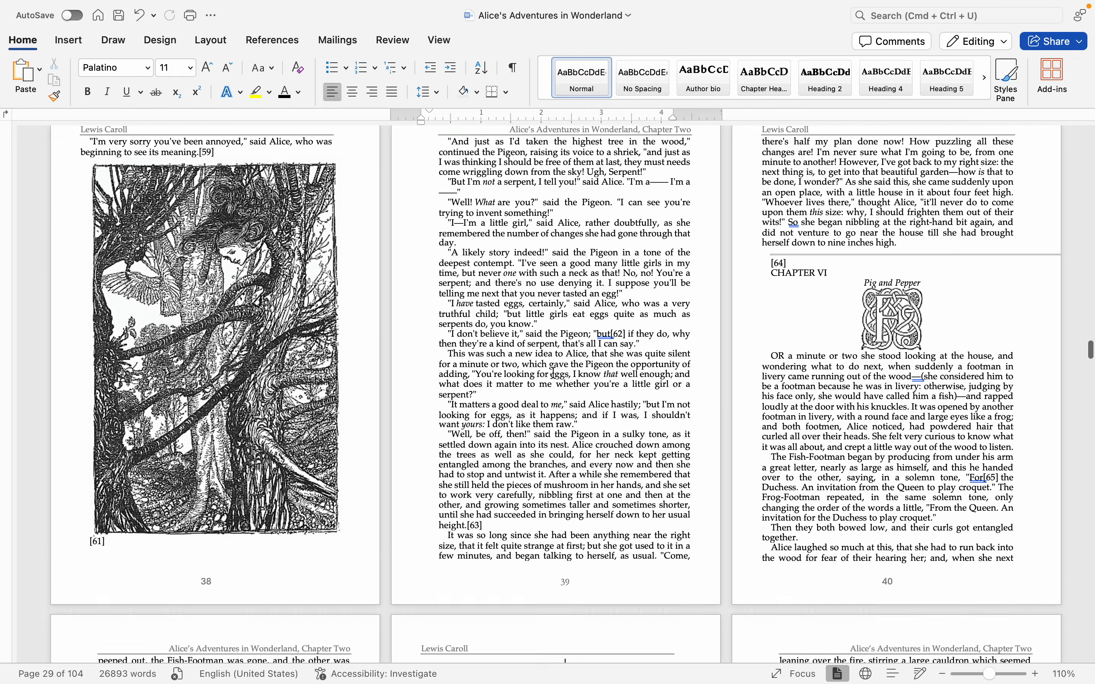
scroll(553, 373, "down", 10)
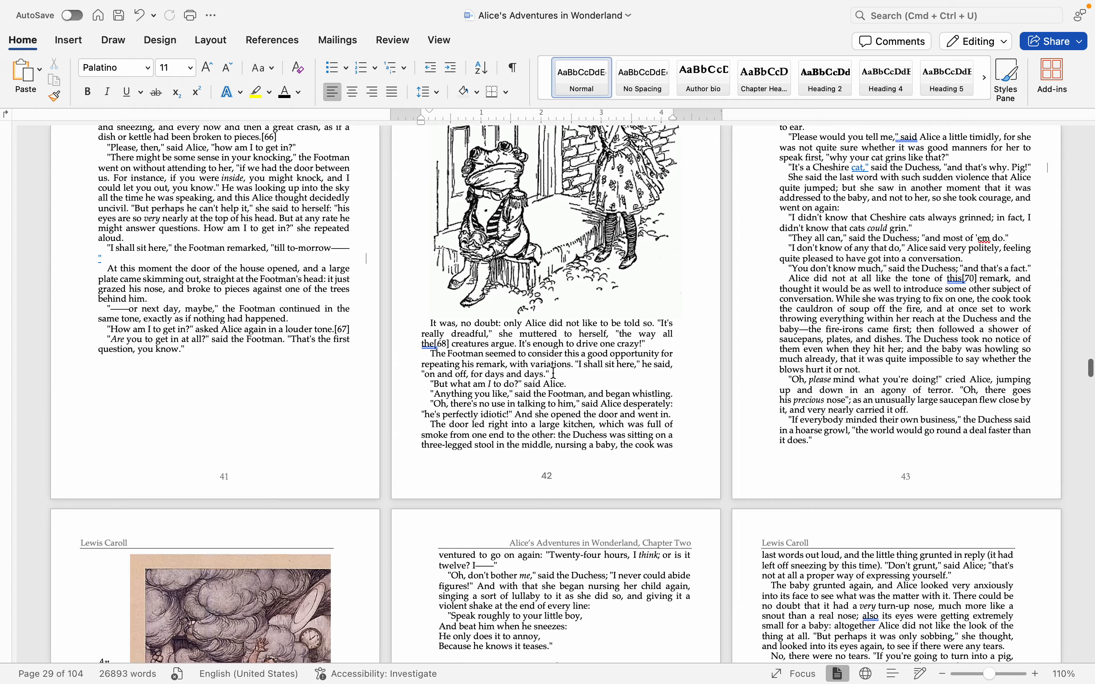
scroll(553, 372, "down", 10)
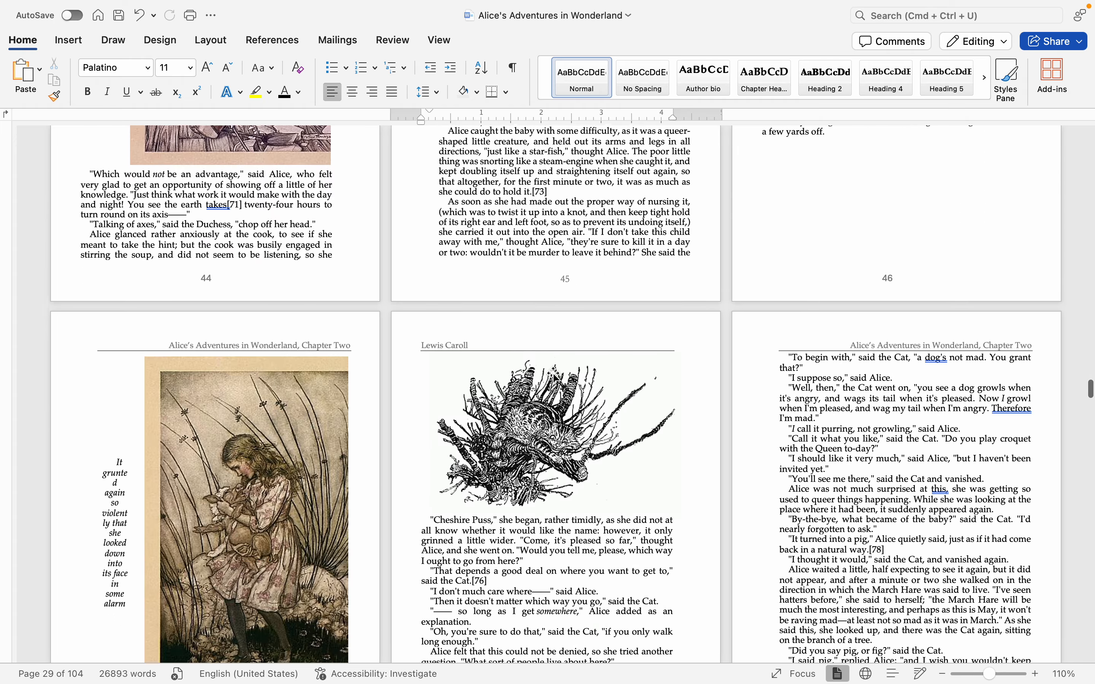
scroll(554, 374, "down", 20)
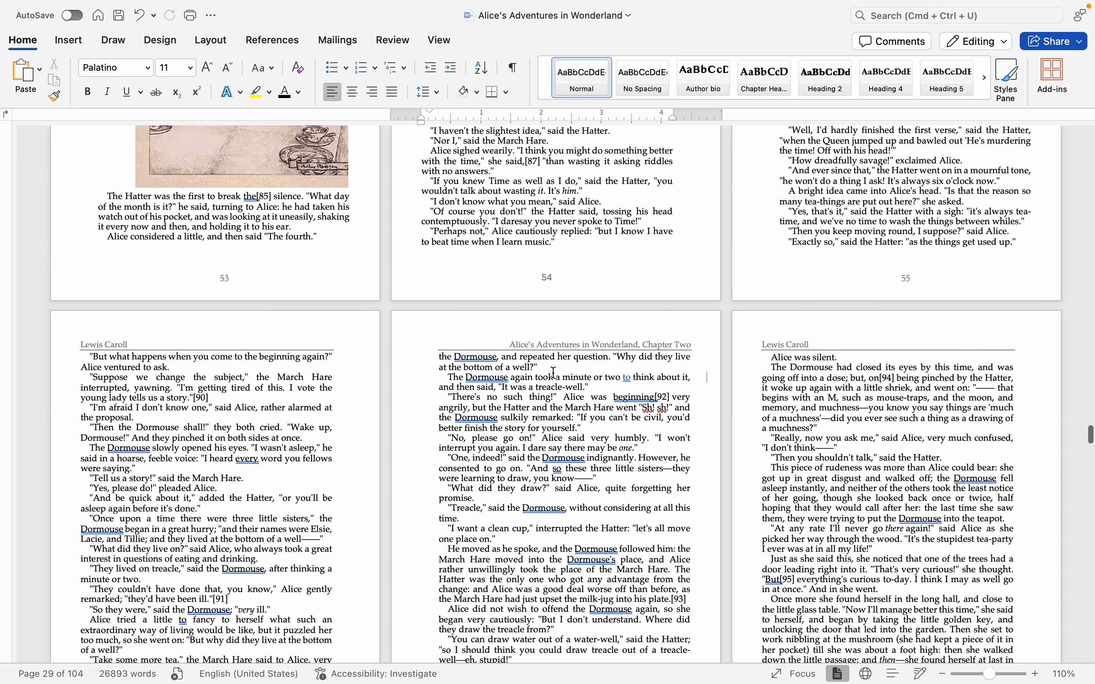
scroll(556, 378, "down", 20)
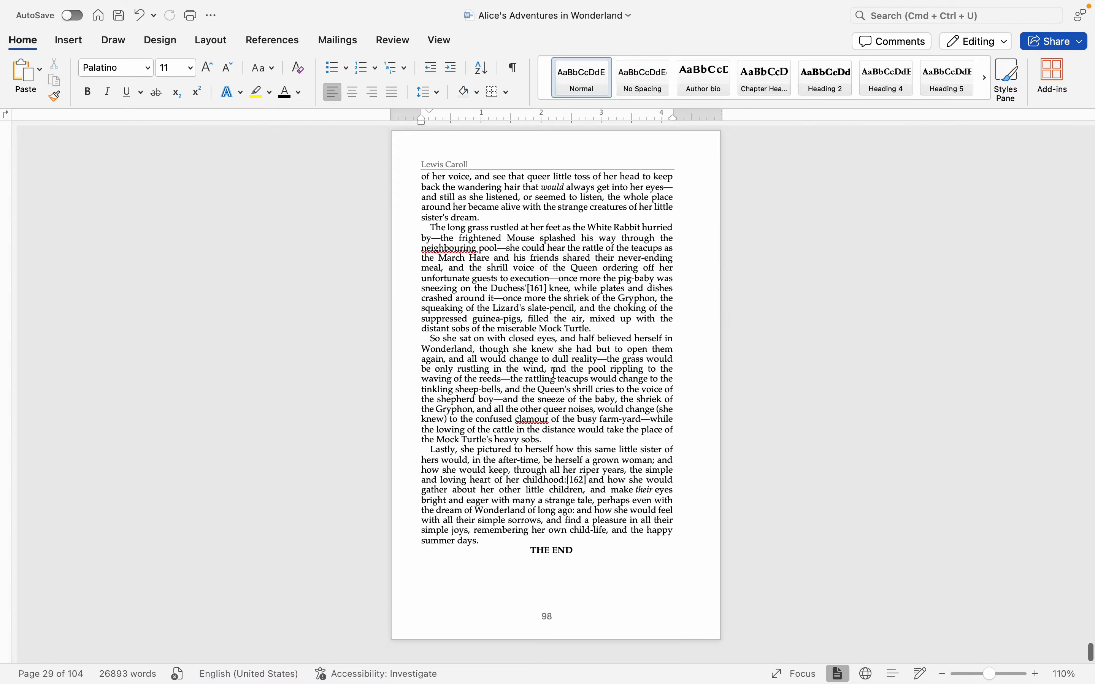
scroll(592, 561, "up", 14)
scroll(593, 565, "down", 6)
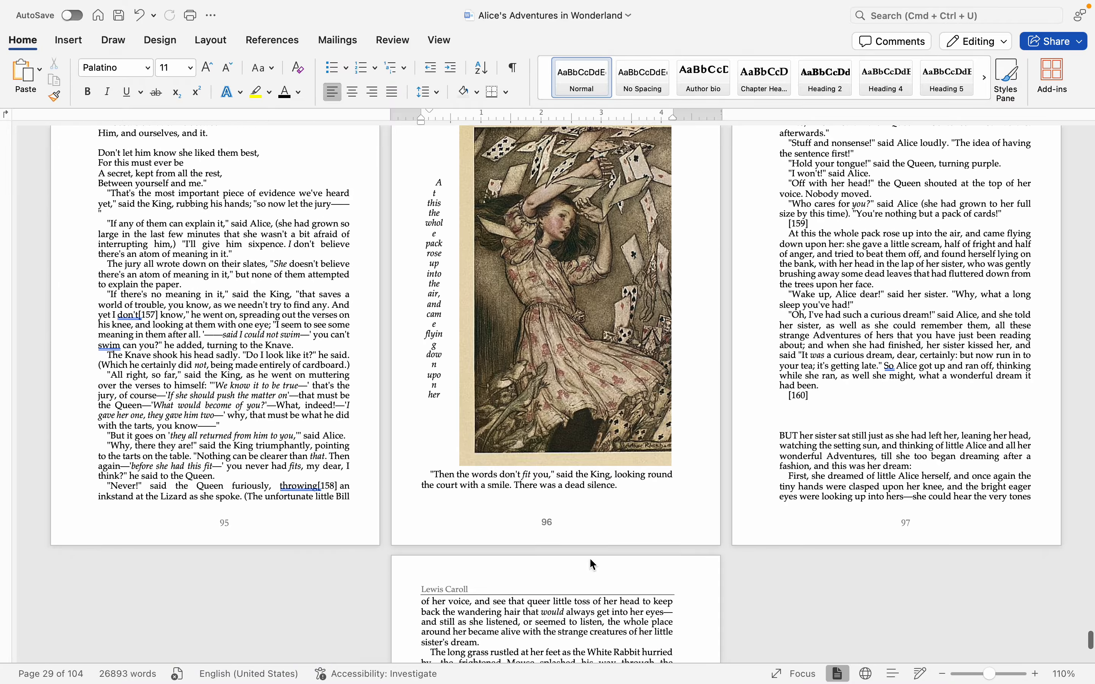
left_click(438, 40)
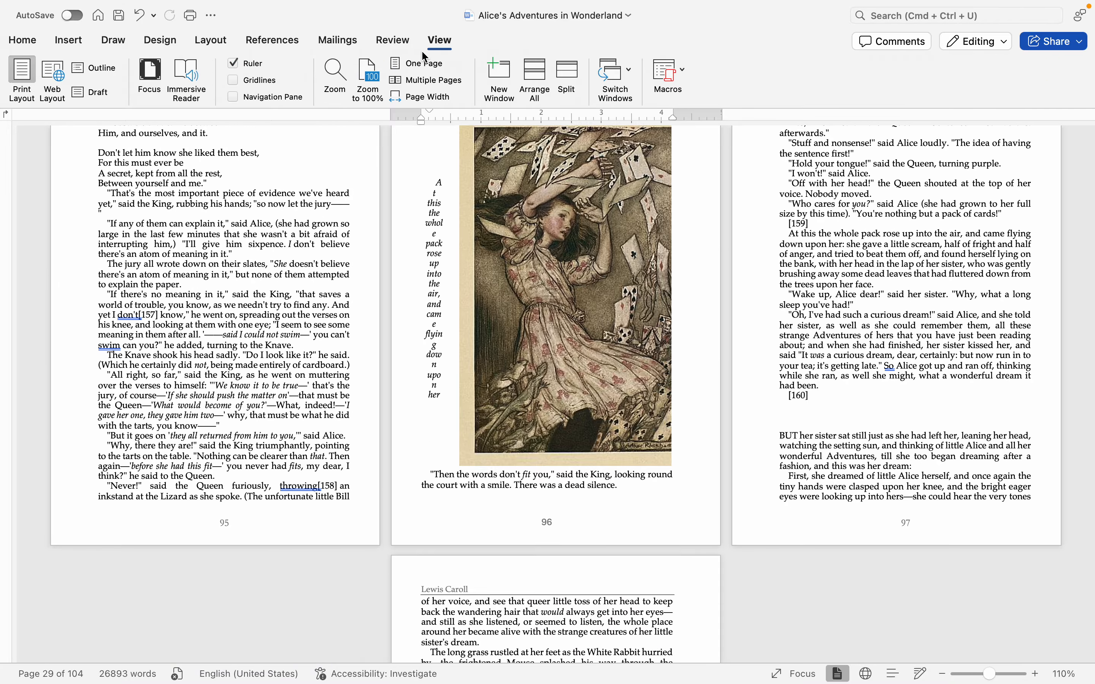
left_click(794, 376)
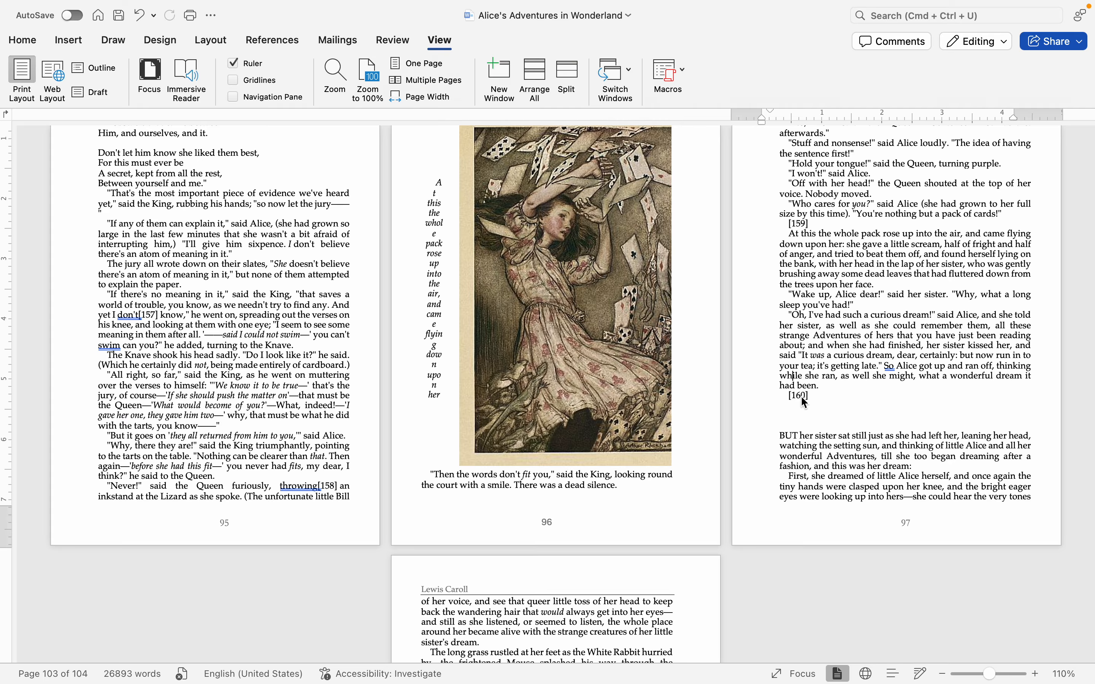
scroll(809, 409, "down", 10)
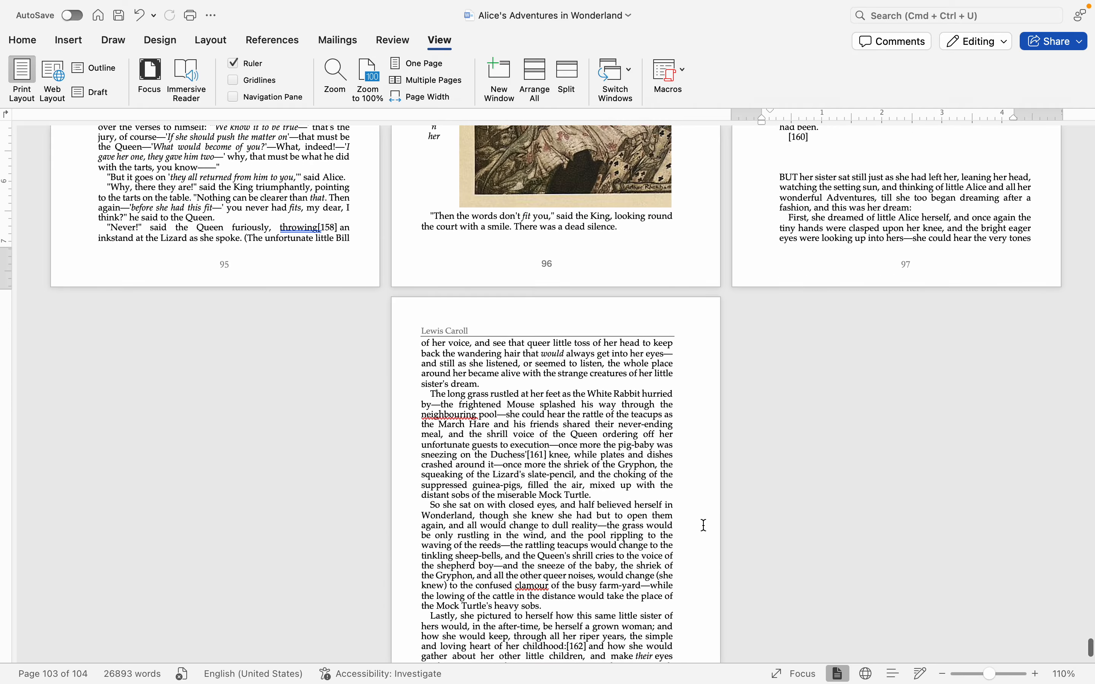
left_click(600, 568)
scroll(599, 568, "up", 15)
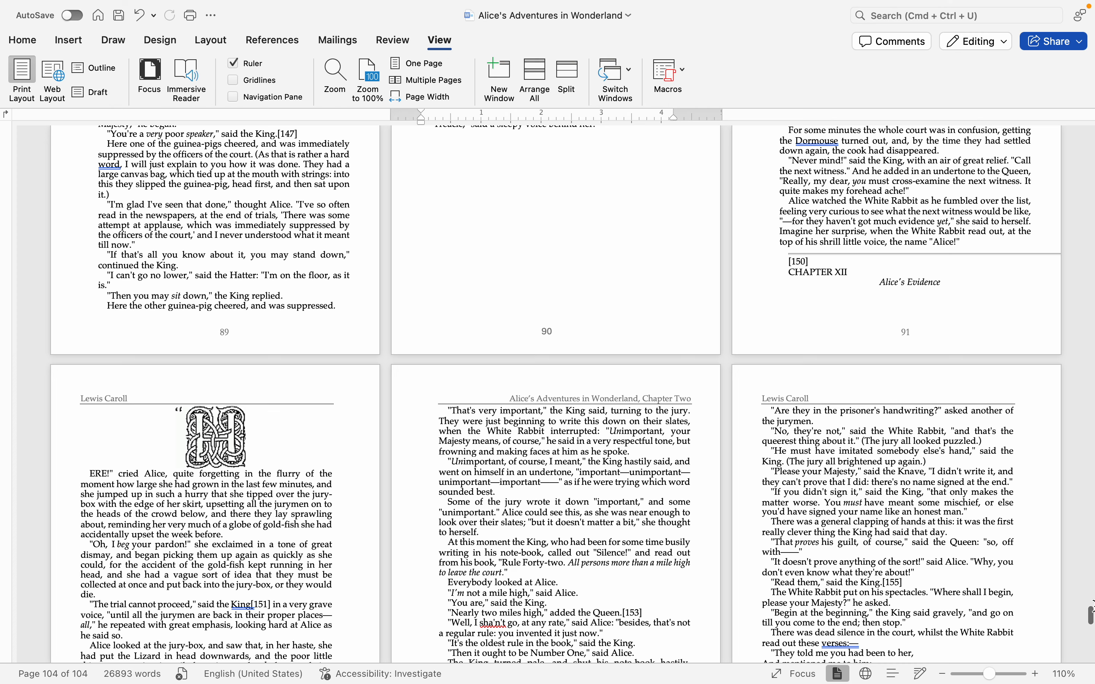
- Delete the page number from the even page footer of Section 1 in the front matter, closing footer editing
left_click_drag(1089, 617, 1090, 136)
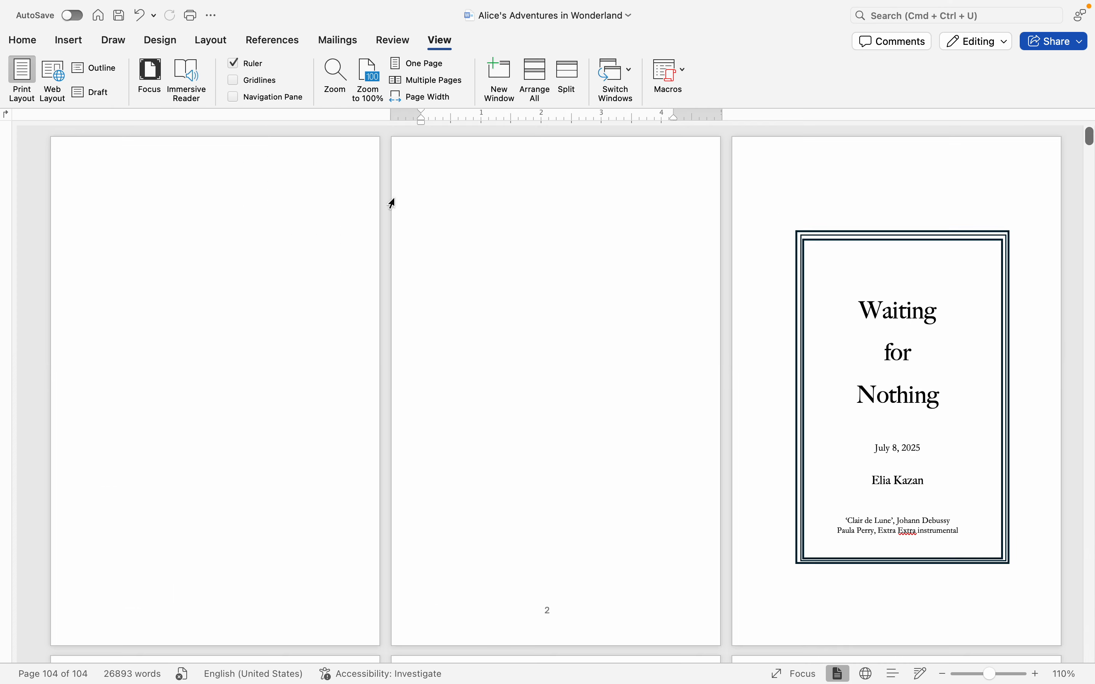
scroll(296, 276, "down", 9)
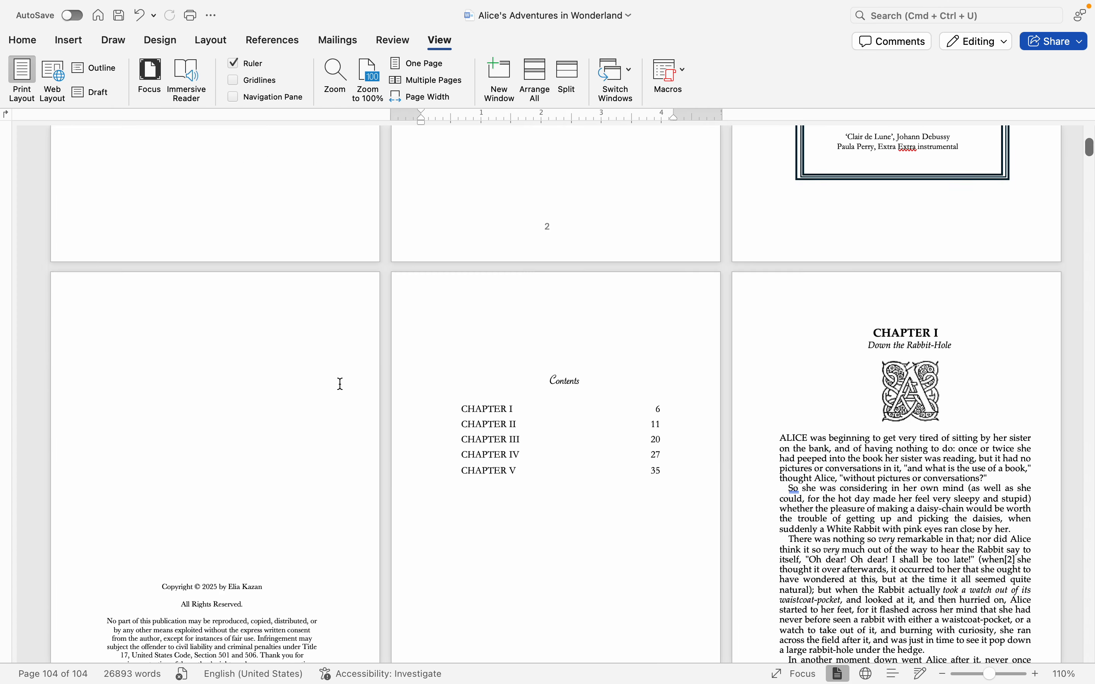
scroll(340, 384, "up", 4)
right_click(536, 438)
left_click(558, 451)
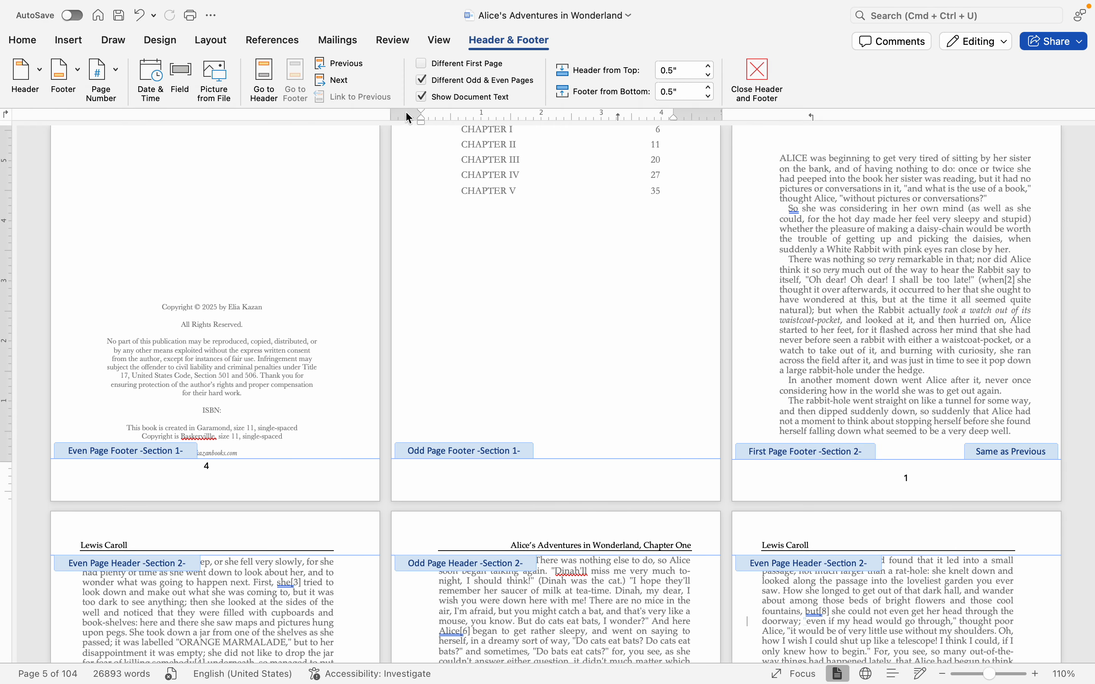
left_click(244, 469)
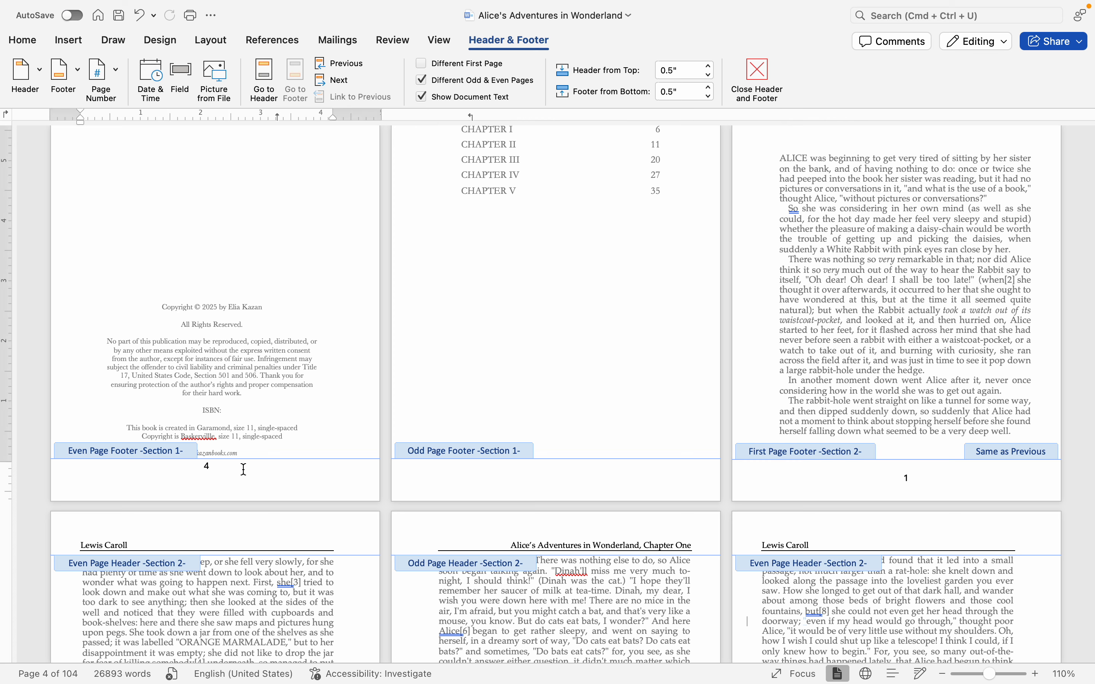
key("super+a")
key("BackSpace")
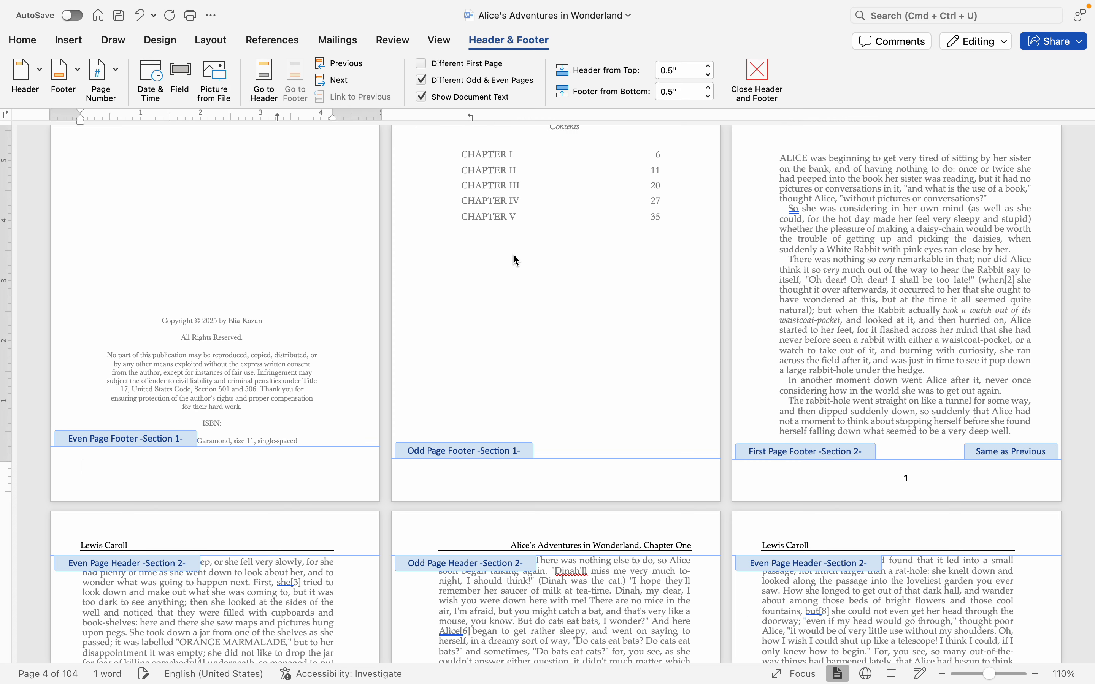
left_click(759, 79)
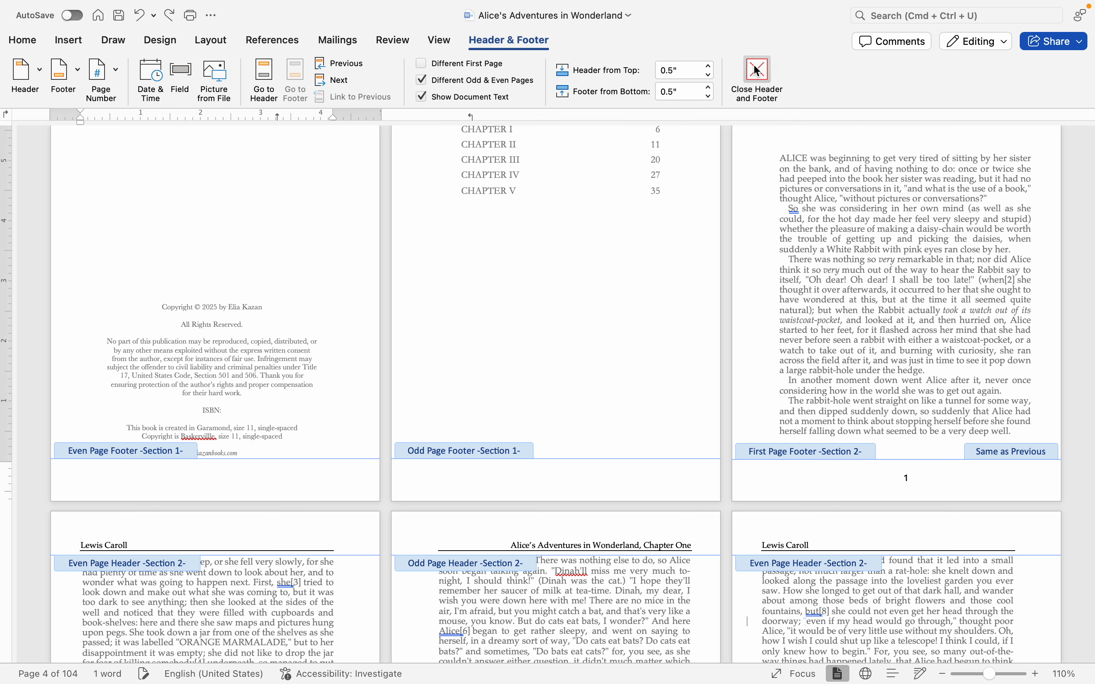
- Check the footers from the opening blank pages through the title, copyright and contents pages to Chapter I
scroll(461, 330, "up", 5)
scroll(443, 330, "down", 3)
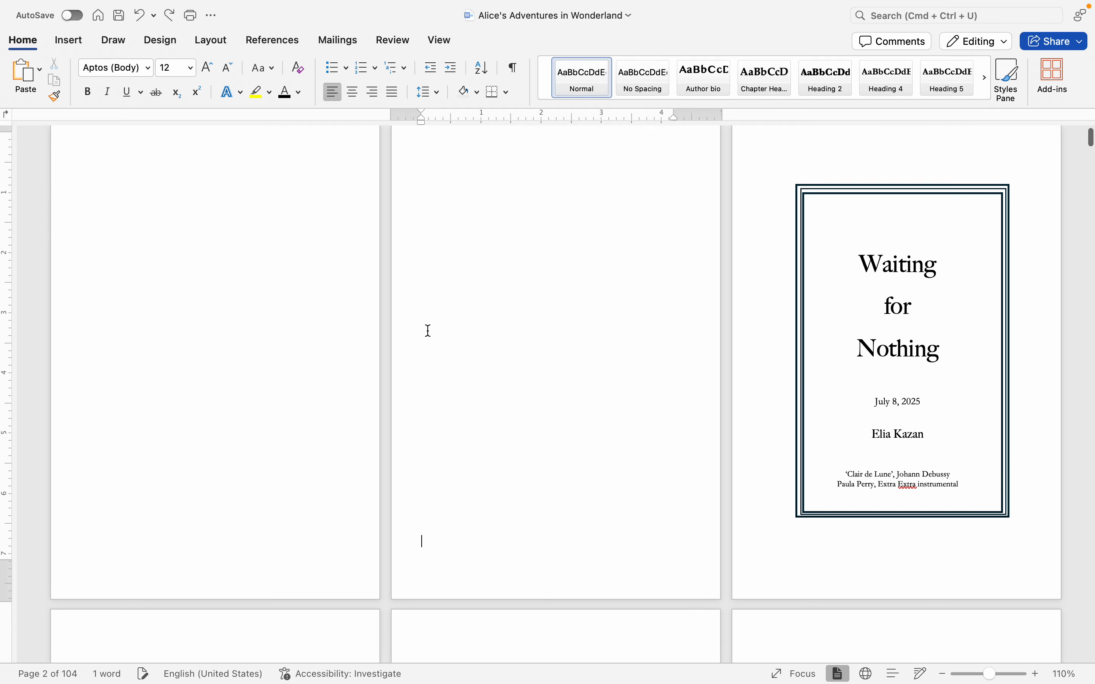
scroll(428, 330, "up", 2)
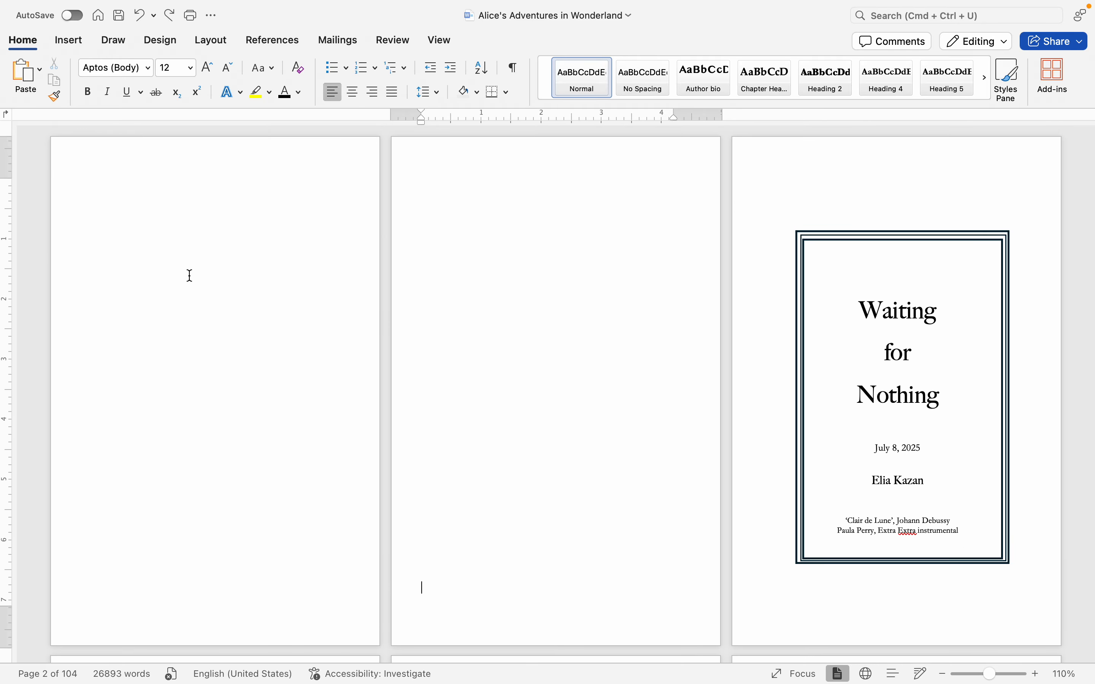
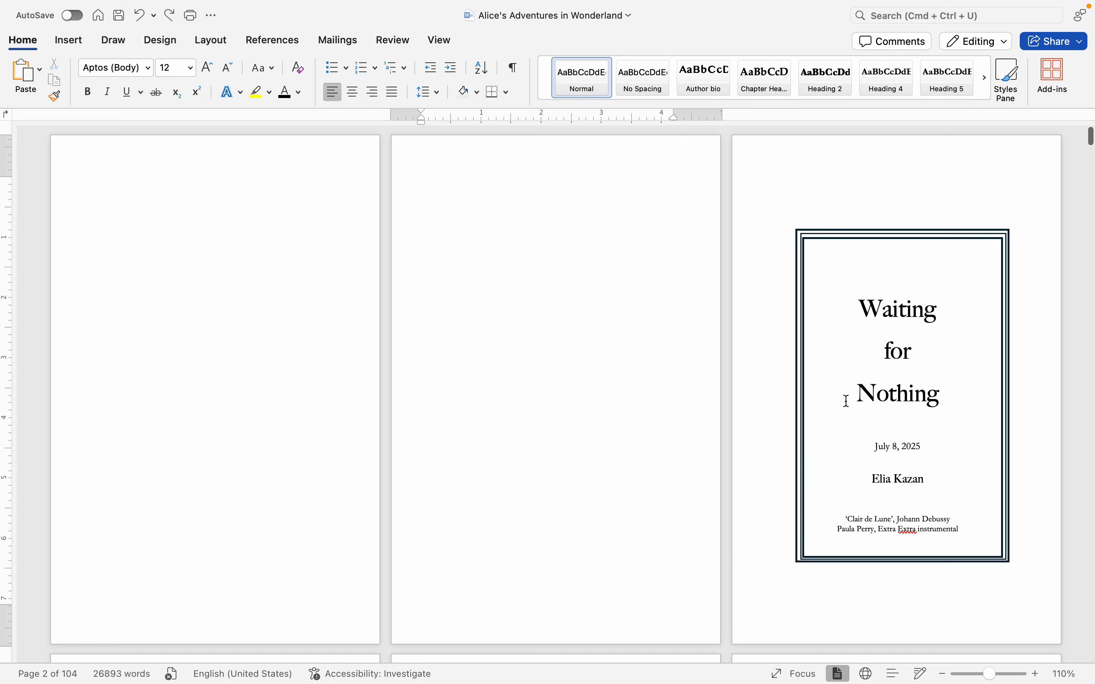
scroll(420, 430, "down", 15)
scroll(314, 412, "down", 2)
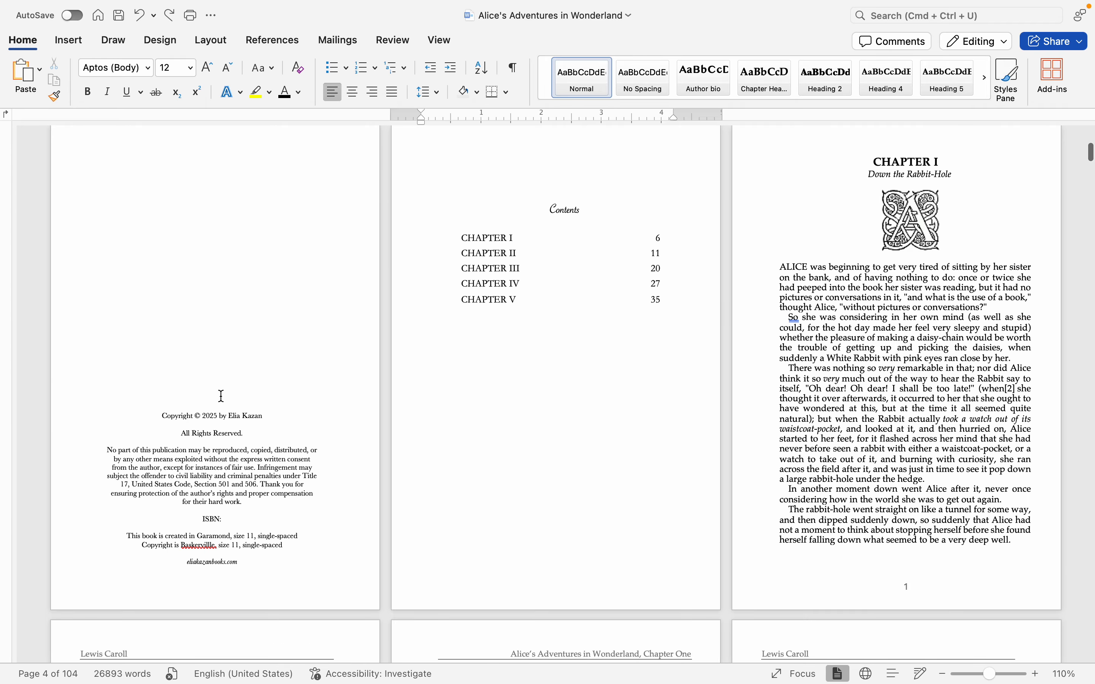
scroll(222, 396, "down", 2)
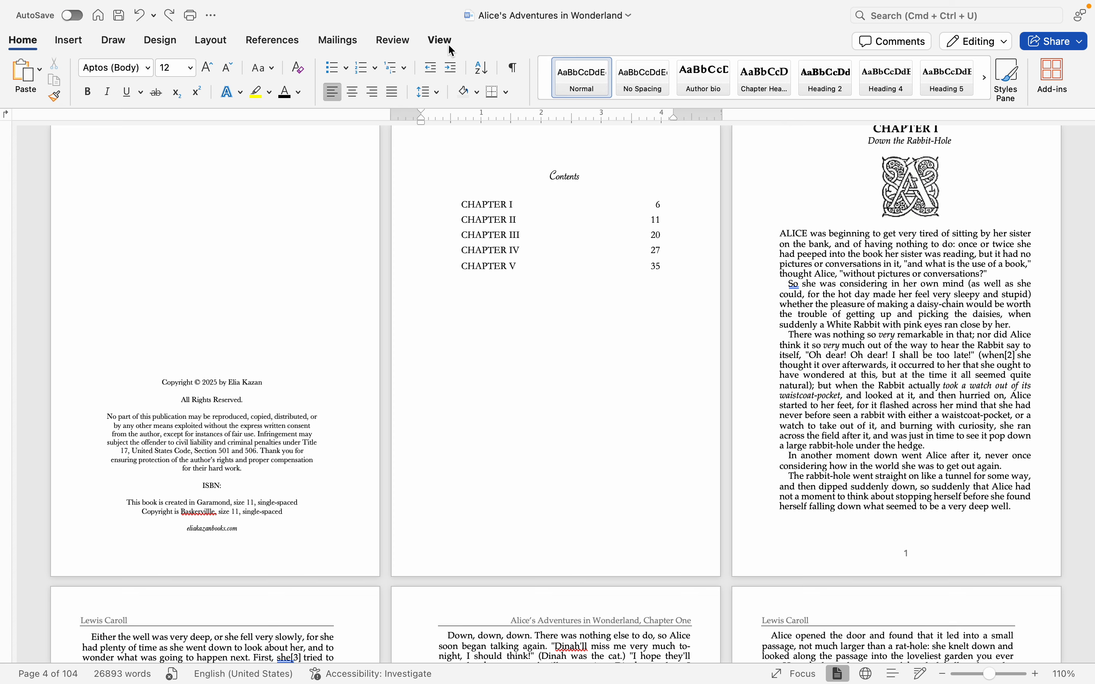
- Show one page at a time and examine the text and layout of the copyright page
left_click(393, 41)
left_click(438, 40)
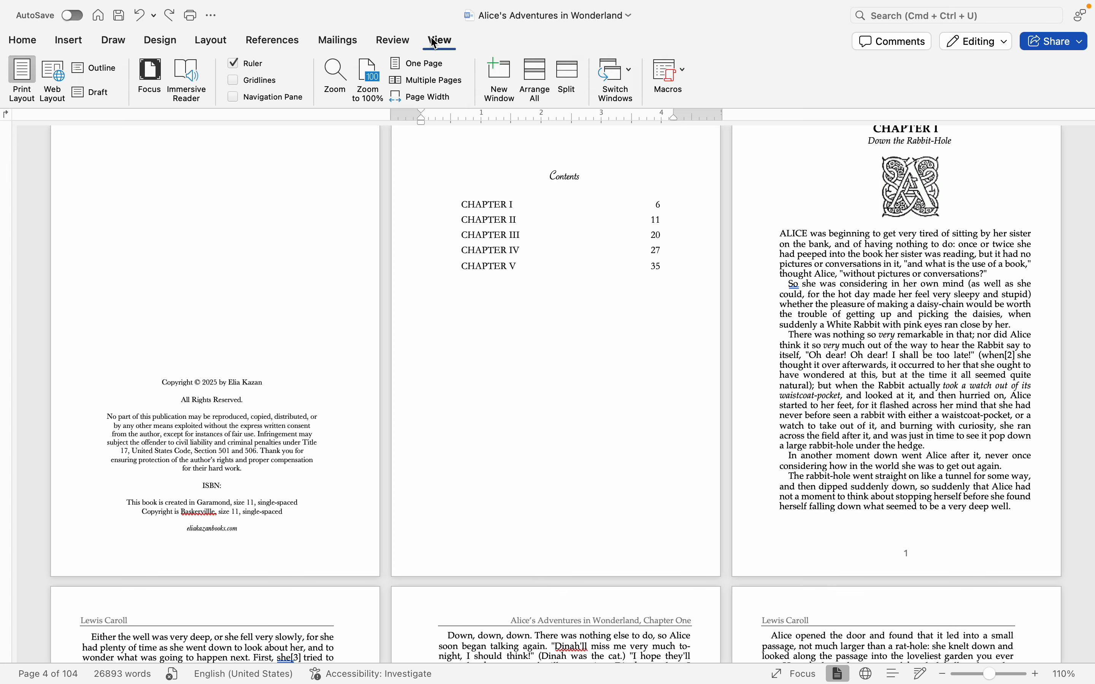
left_click(419, 64)
scroll(563, 268, "up", 5)
scroll(566, 273, "down", 8)
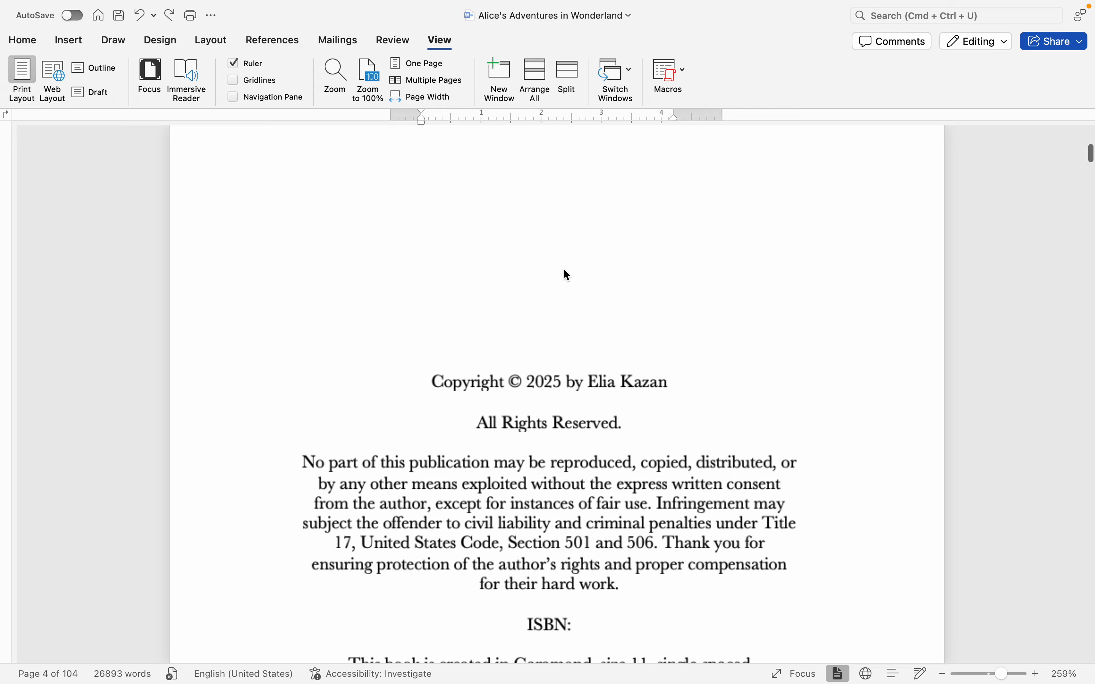
scroll(564, 269, "up", 5)
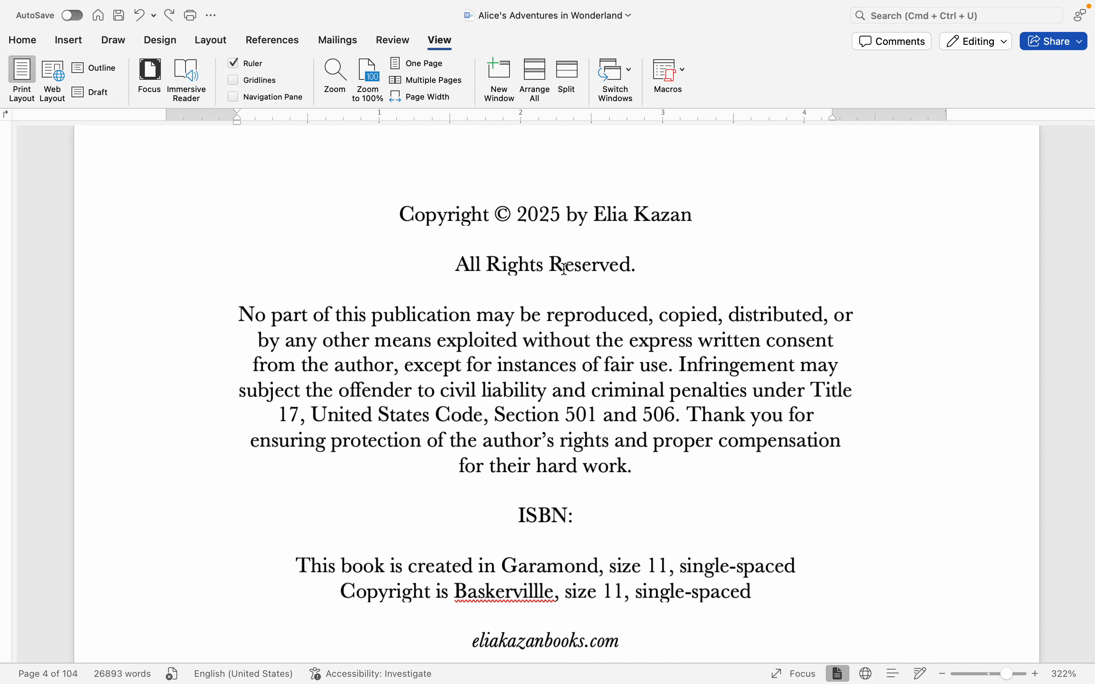
scroll(565, 269, "down", 8)
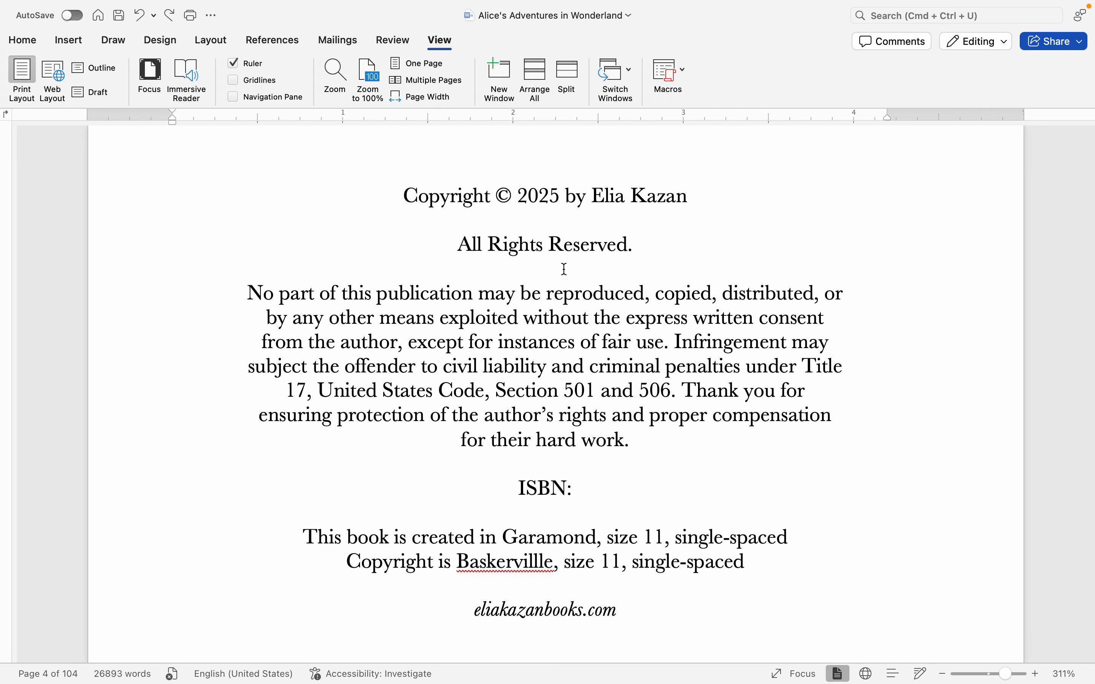
scroll(565, 265, "down", 2)
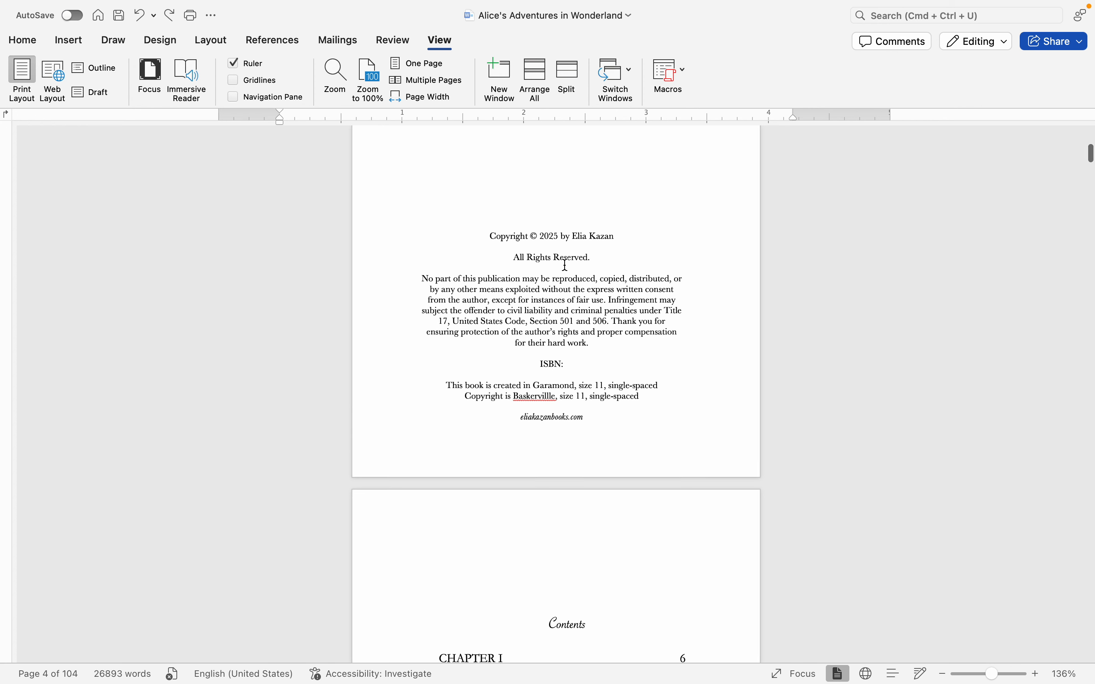
scroll(566, 265, "up", 5)
scroll(565, 264, "up", 4)
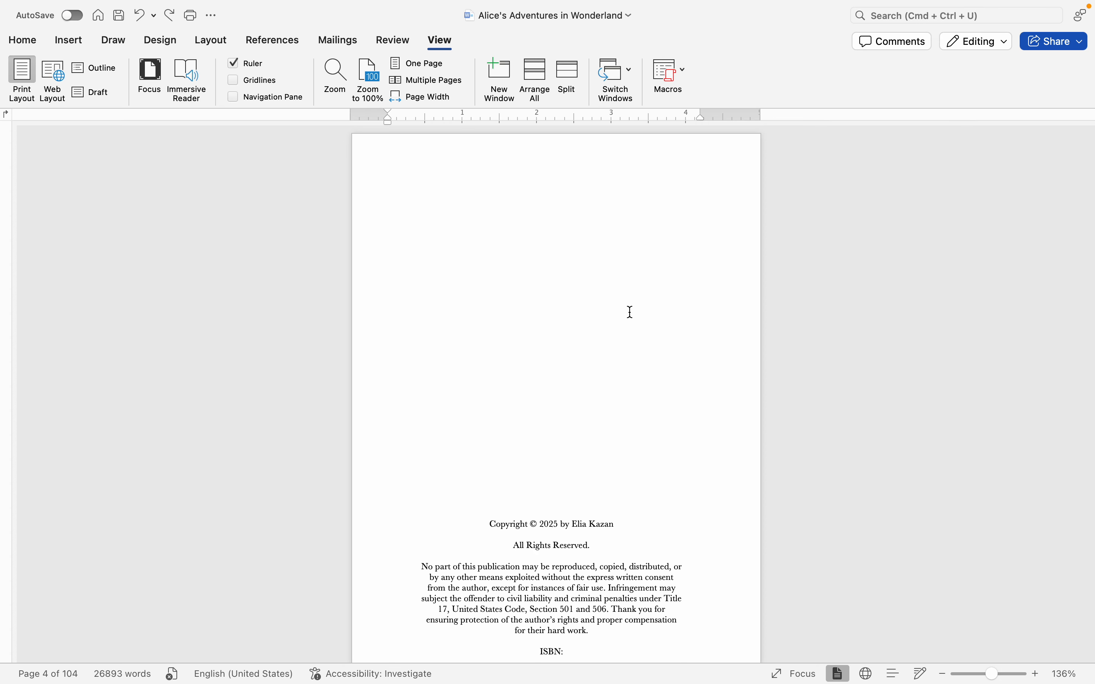
scroll(593, 527, "down", 6)
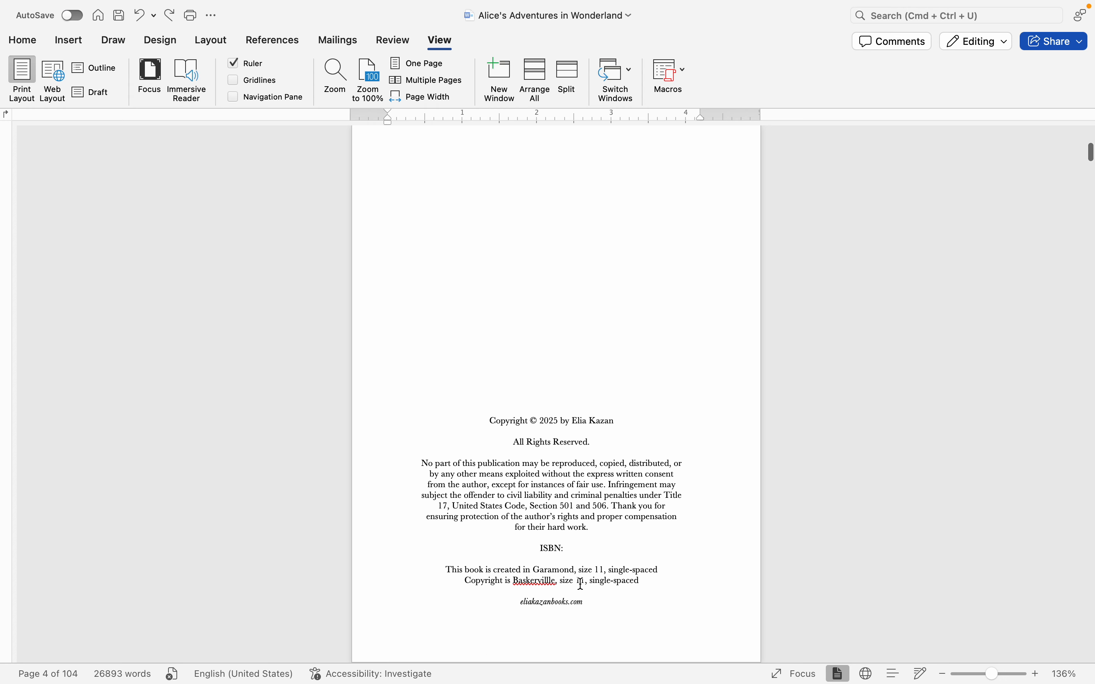
- Check the contents page and the pages leading up to the Chapter I heading
scroll(583, 589, "down", 12)
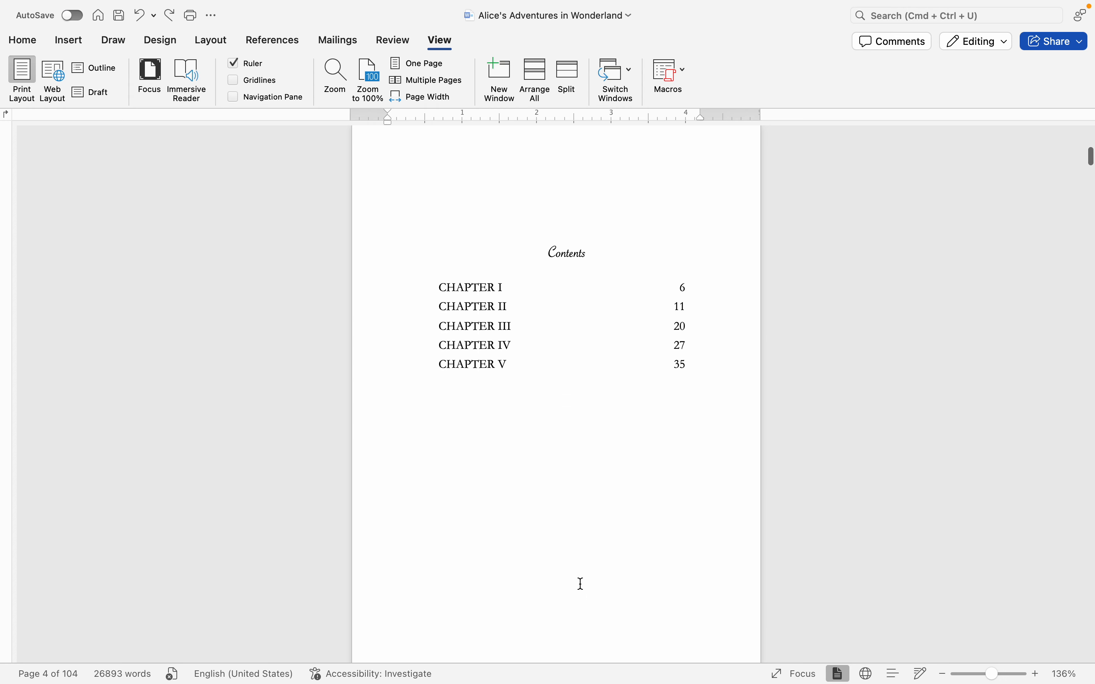
scroll(586, 400, "up", 2)
scroll(586, 400, "down", 2)
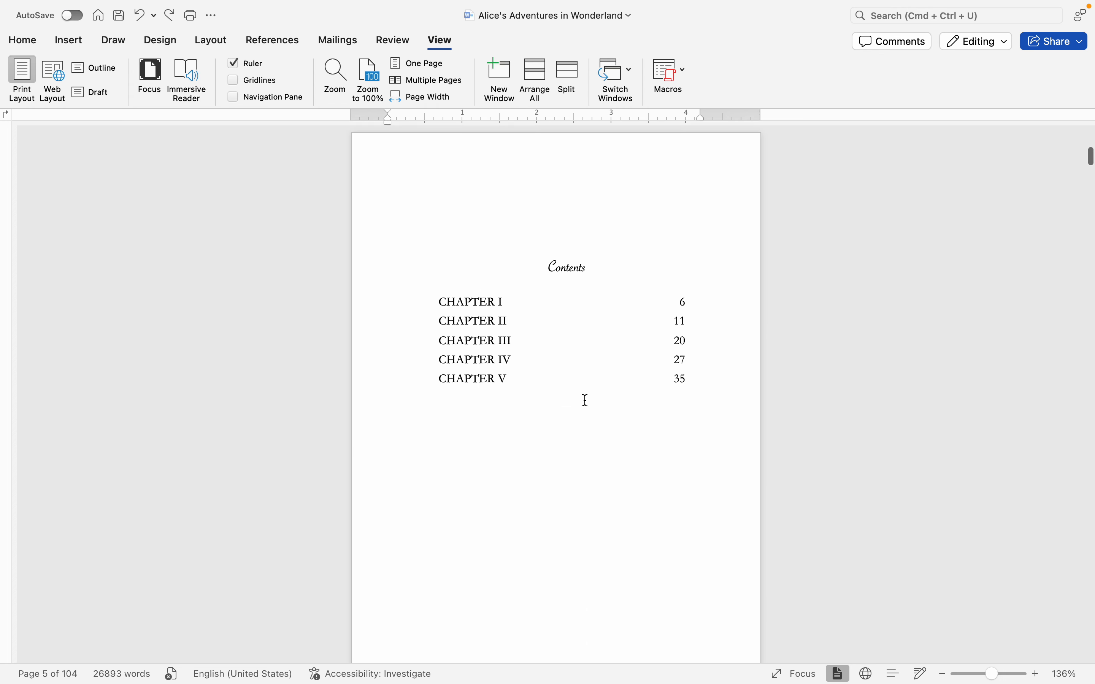
left_click(569, 205)
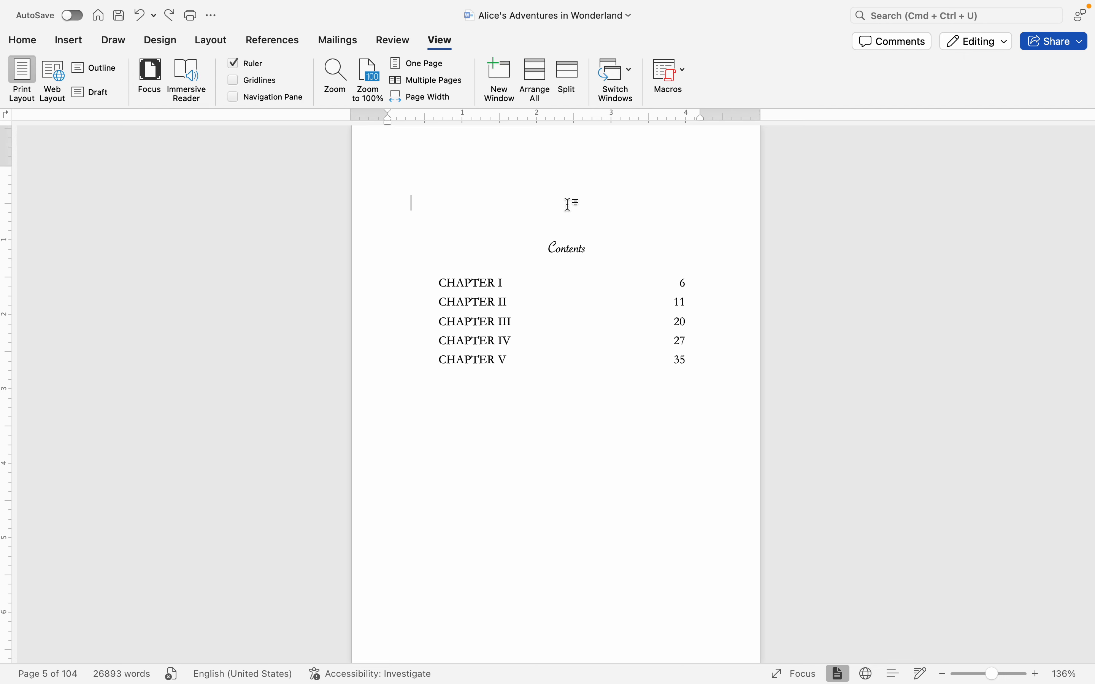
scroll(486, 418, "down", 6)
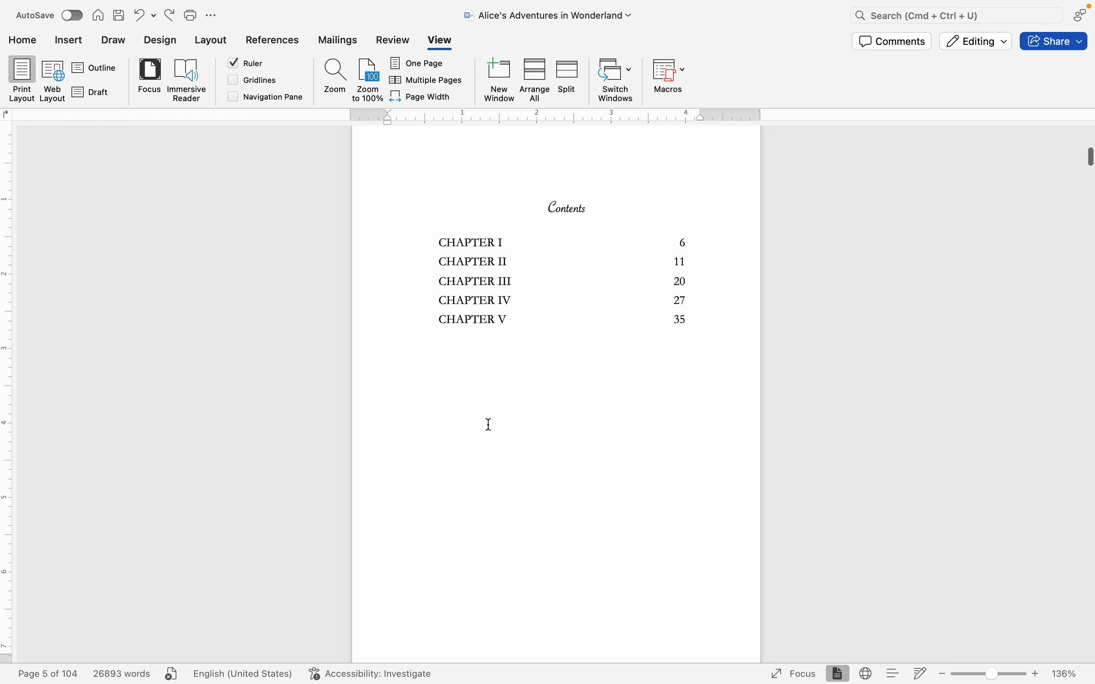
scroll(524, 412, "down", 2)
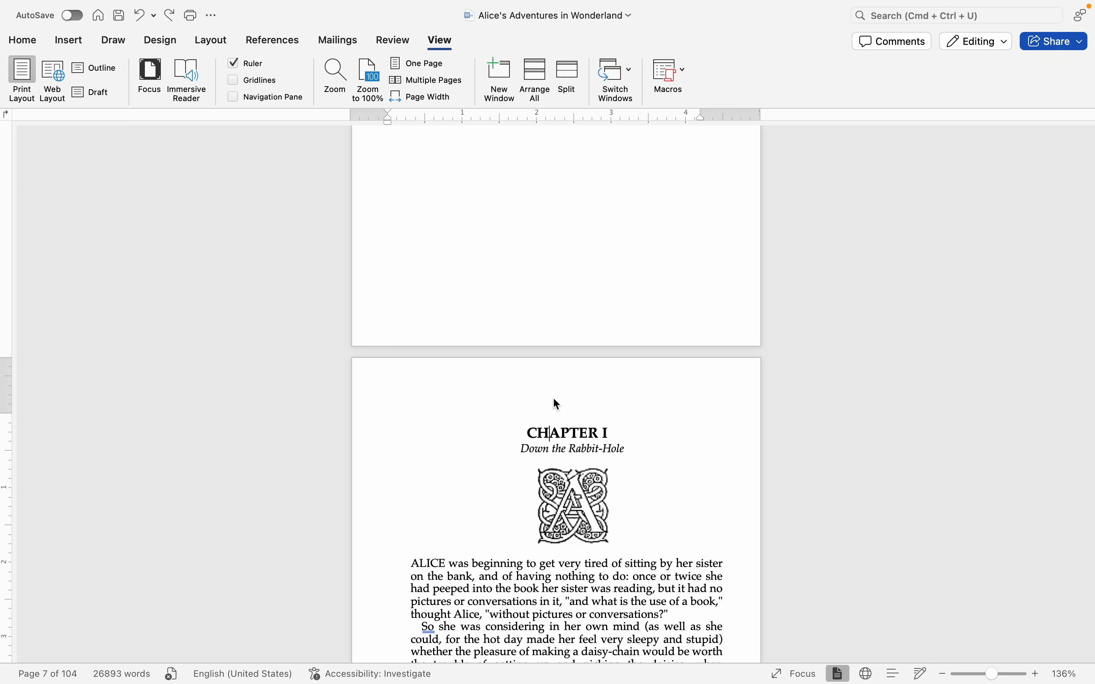
- Insert the heading "INTRODUCTION" in the chapter heading style above the CHAPTER I title and start a new line beneath it
key("Left")
key("Left")
key("Return")
key("Up")
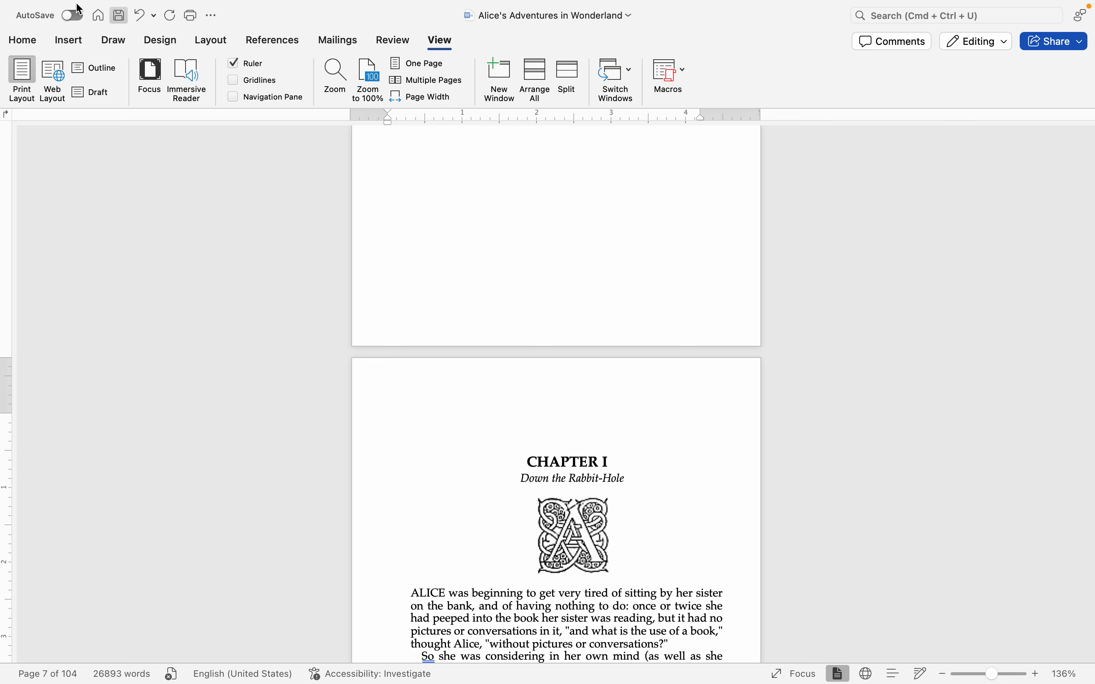
left_click(33, 45)
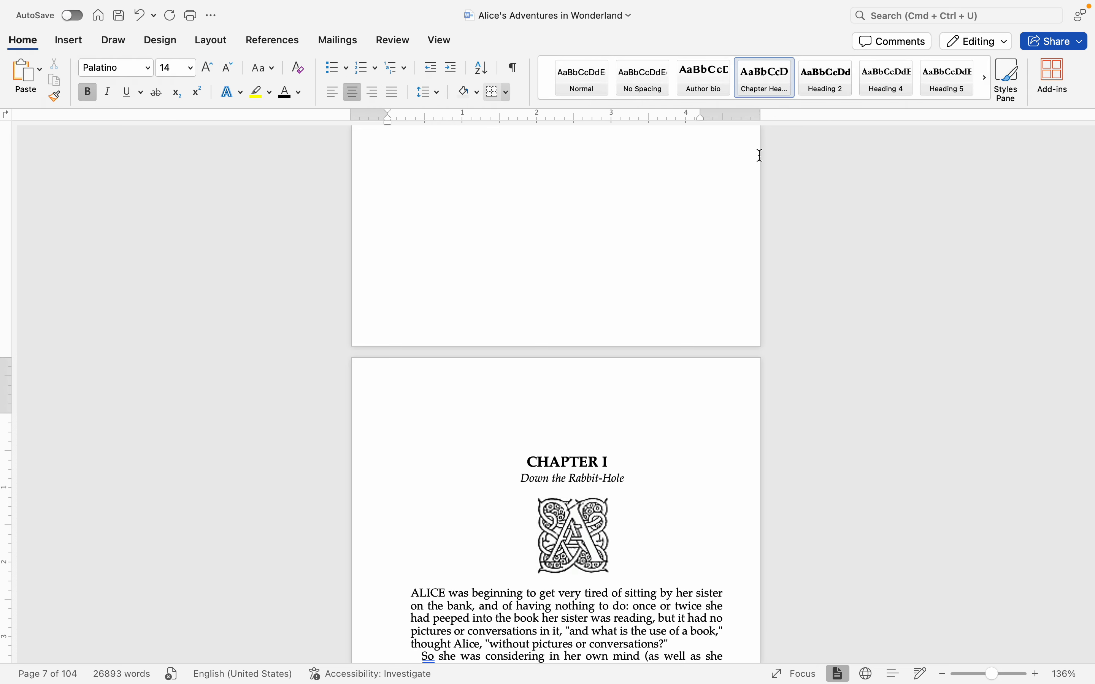
left_click(766, 74)
type("INTRODUCTION")
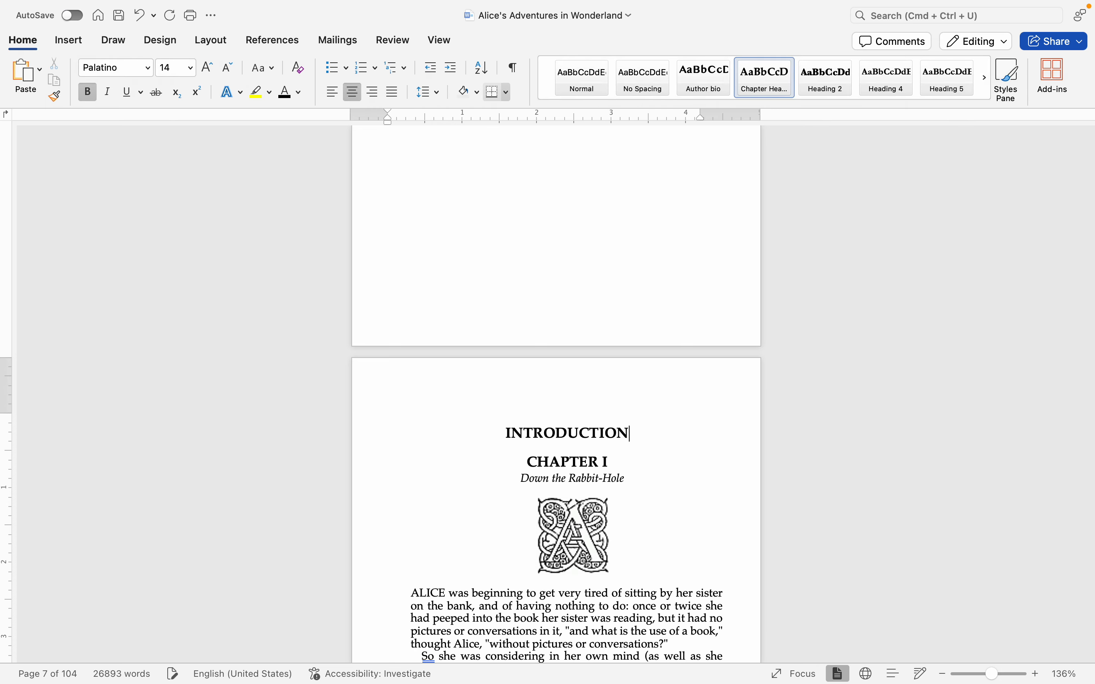
key("Return")
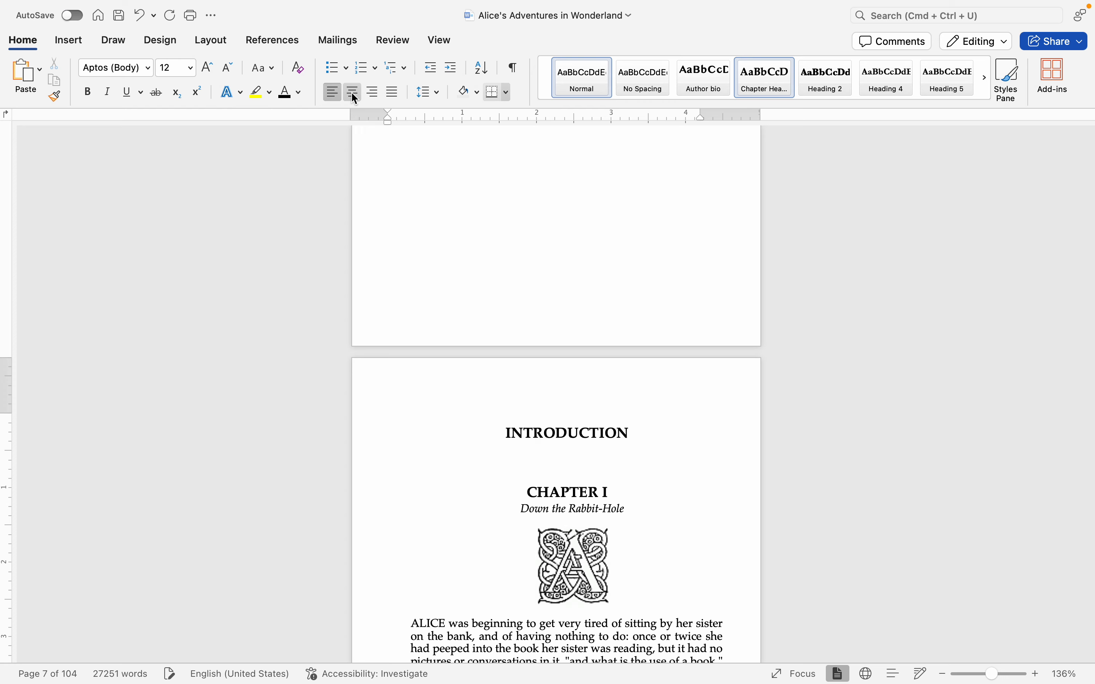
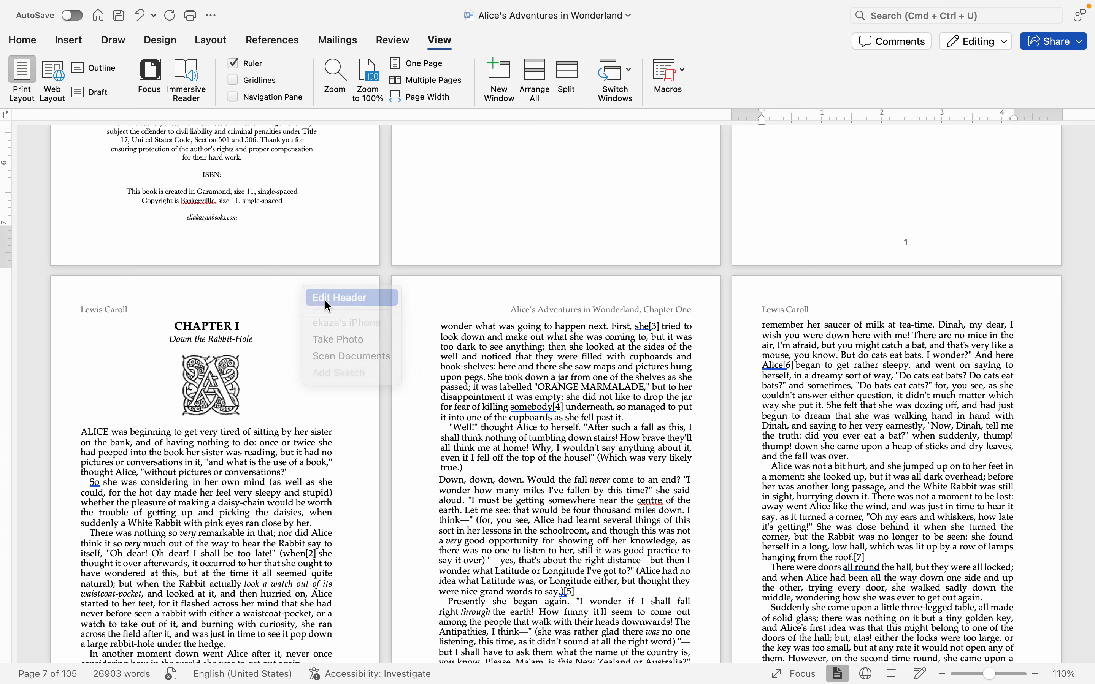
- Try removing "Lewis Caroll" from the Section 2 even page header with Different First Page turned off, and undo the deletion
left_click(324, 298)
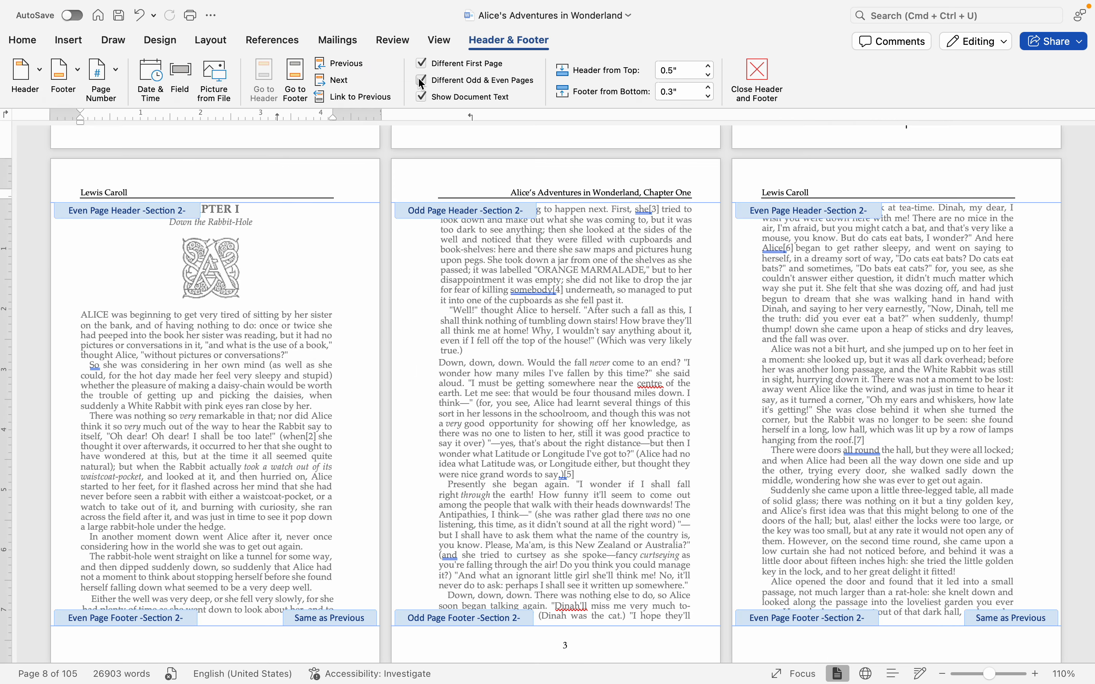
left_click(423, 64)
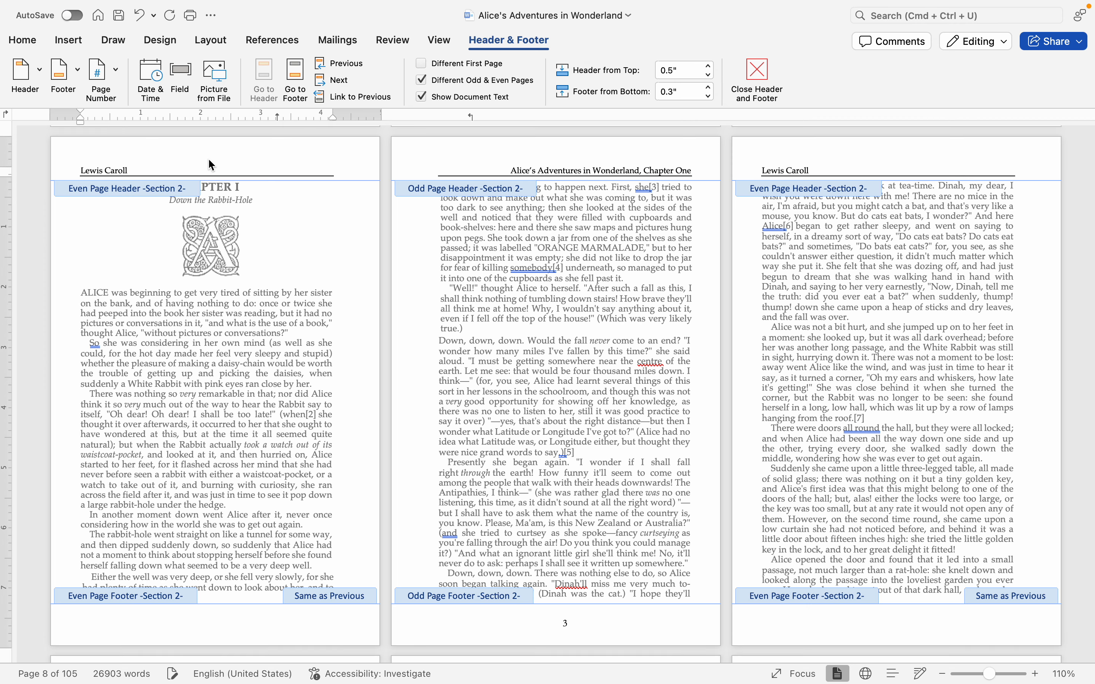
left_click_drag(213, 170, 15, 167)
key("BackSpace")
key("Escape")
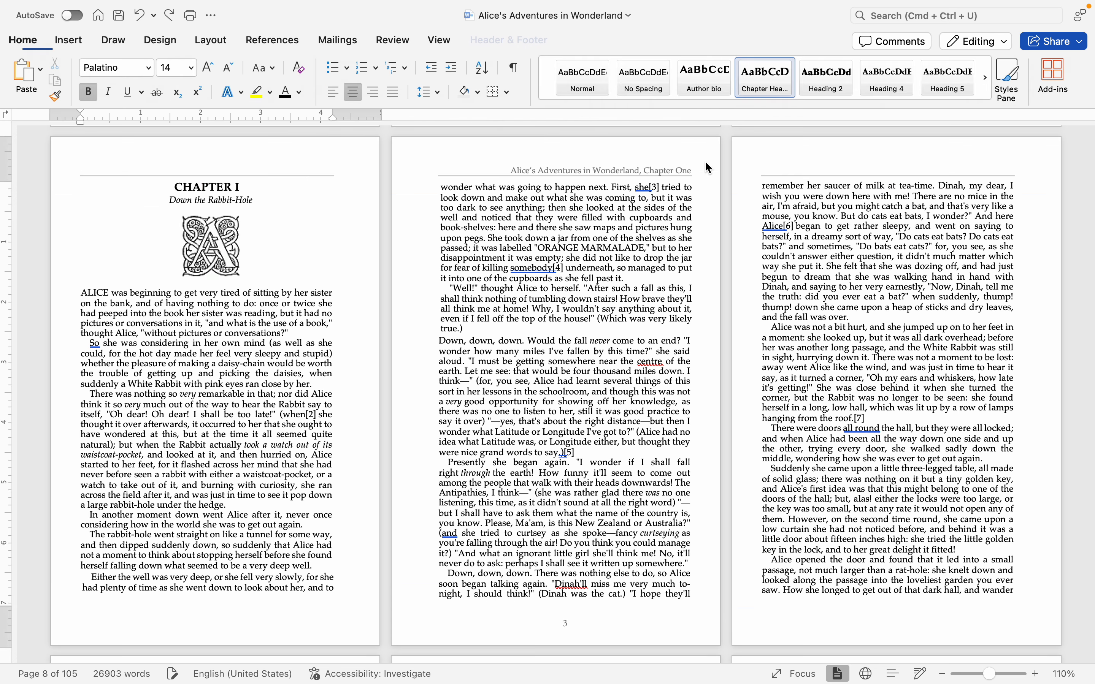
key("super+z")
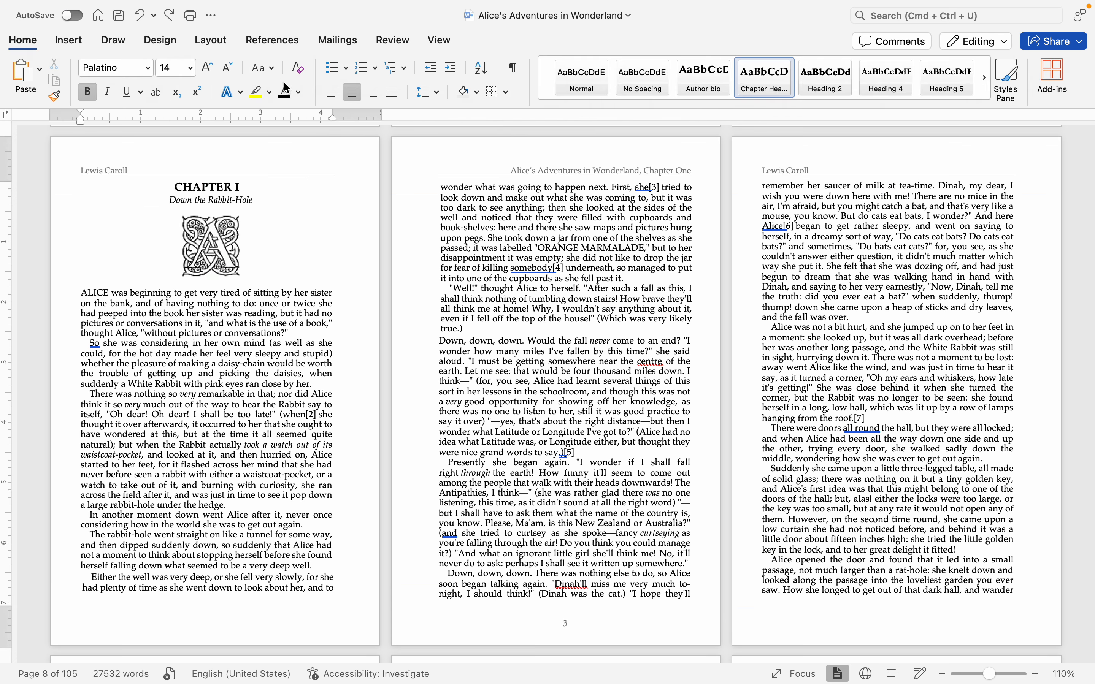
- Turn on Different First Page, link the Section 2 even page header to the previous section, replacing its content, and unlink it again
right_click(261, 162)
left_click(281, 176)
left_click(832, 166)
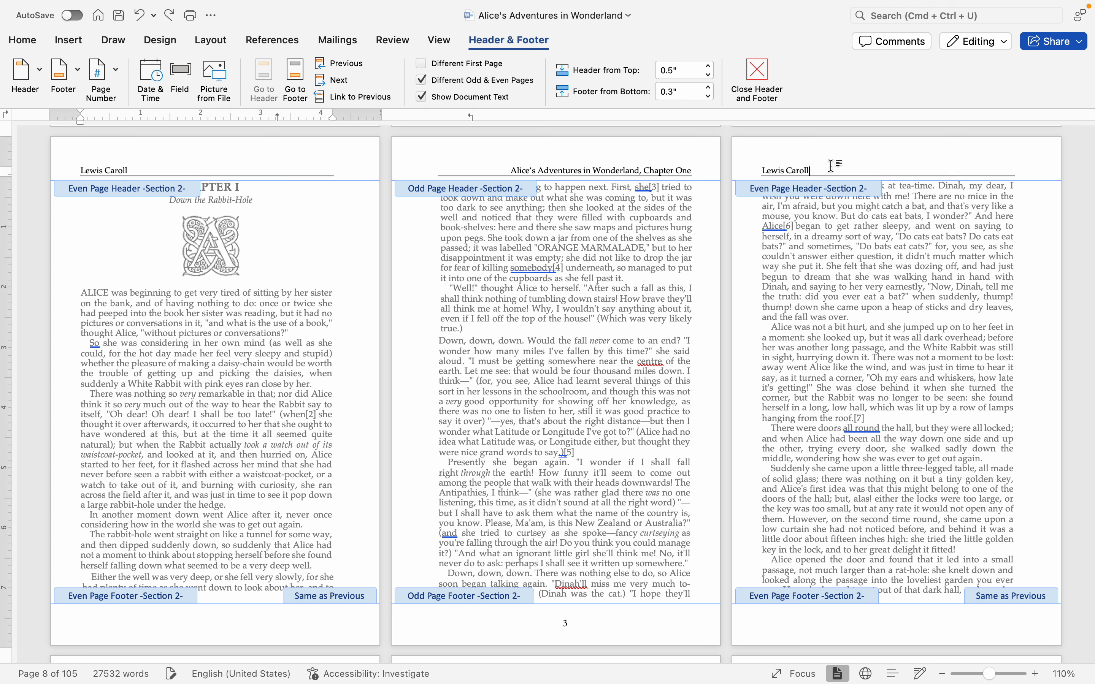
left_click(356, 101)
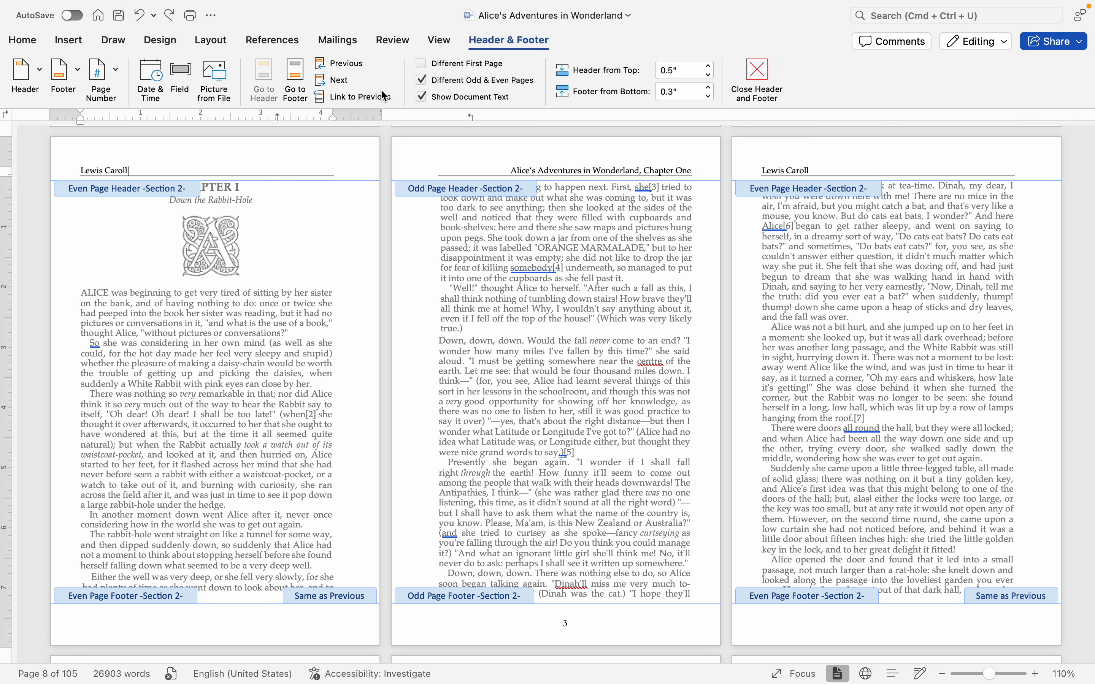
left_click(421, 64)
left_click(380, 97)
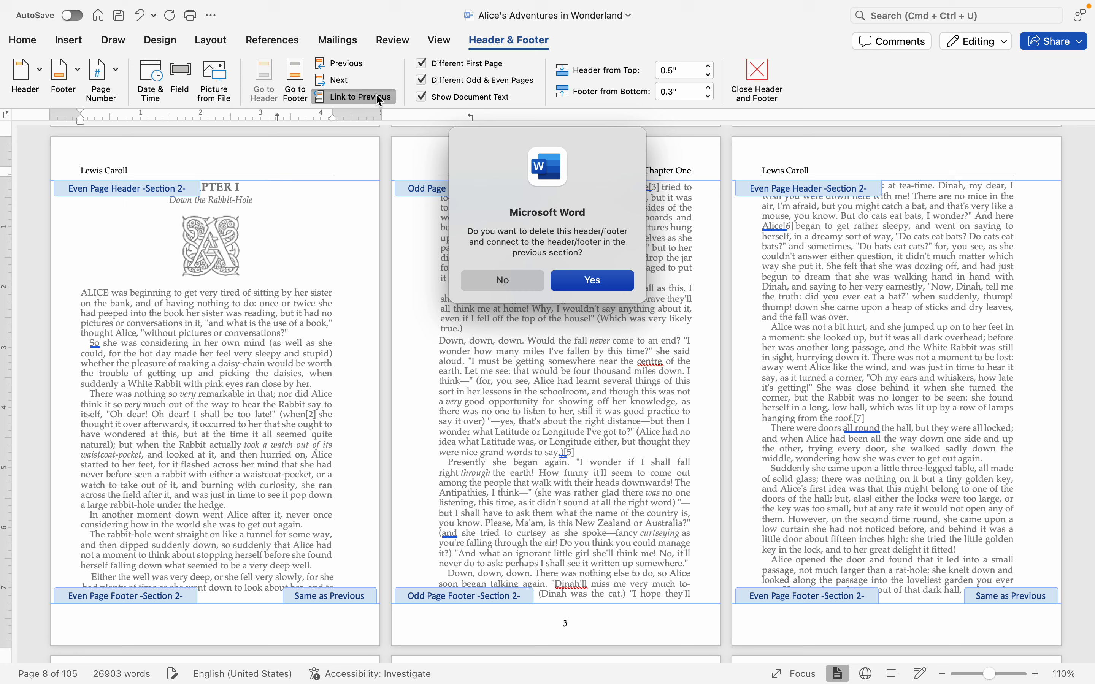
left_click(571, 282)
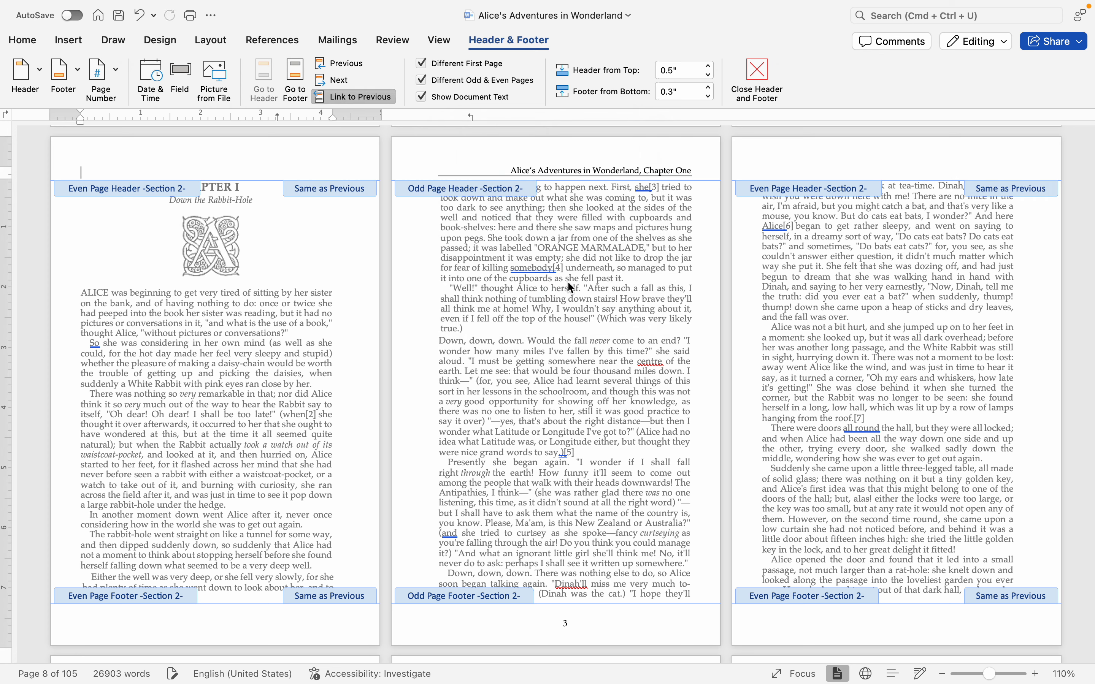
left_click(374, 96)
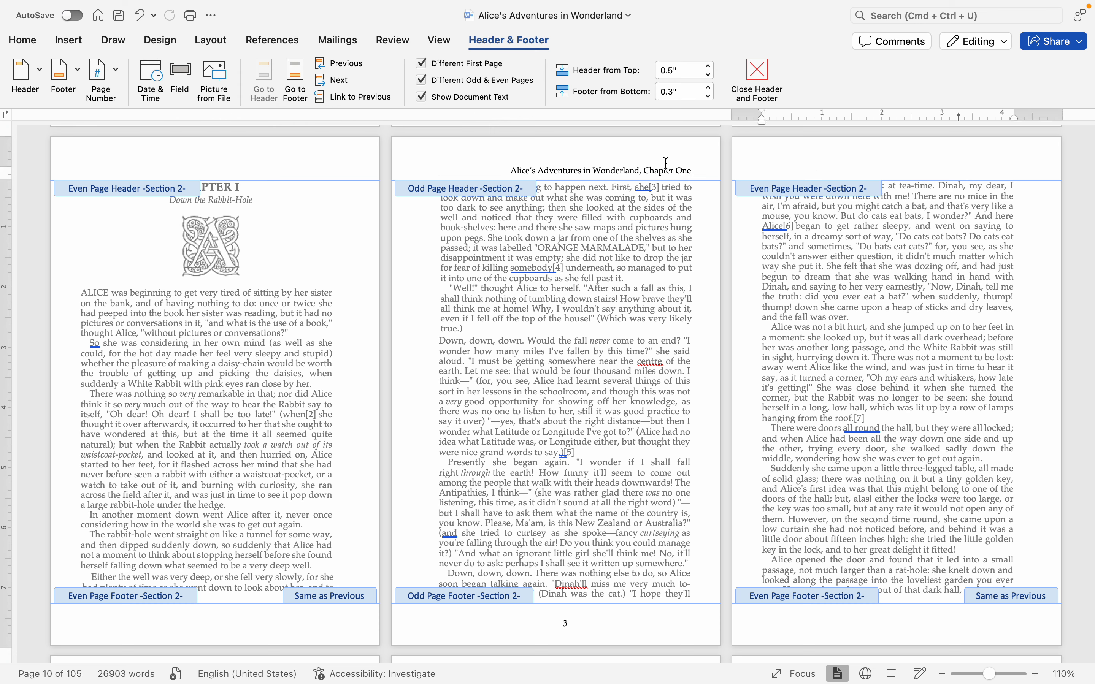
- Enter "Lewis Caroll" in the Section 2 even page header and decline linking it to the previous section
type("Lewis Caroll")
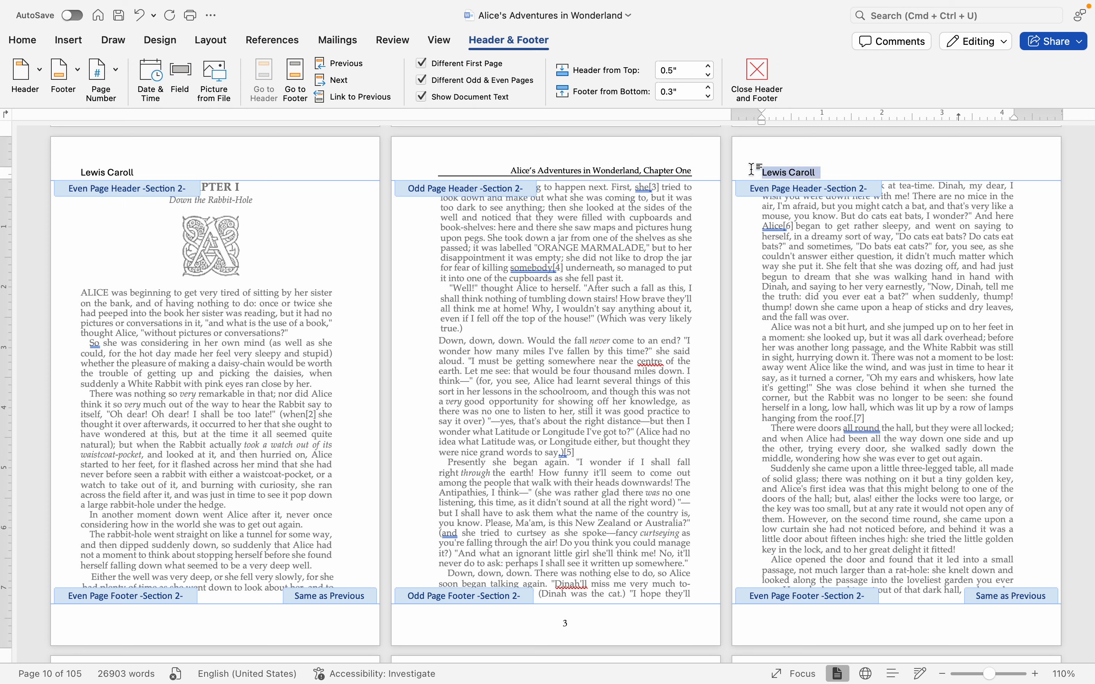
triple_click(799, 167)
left_click(368, 100)
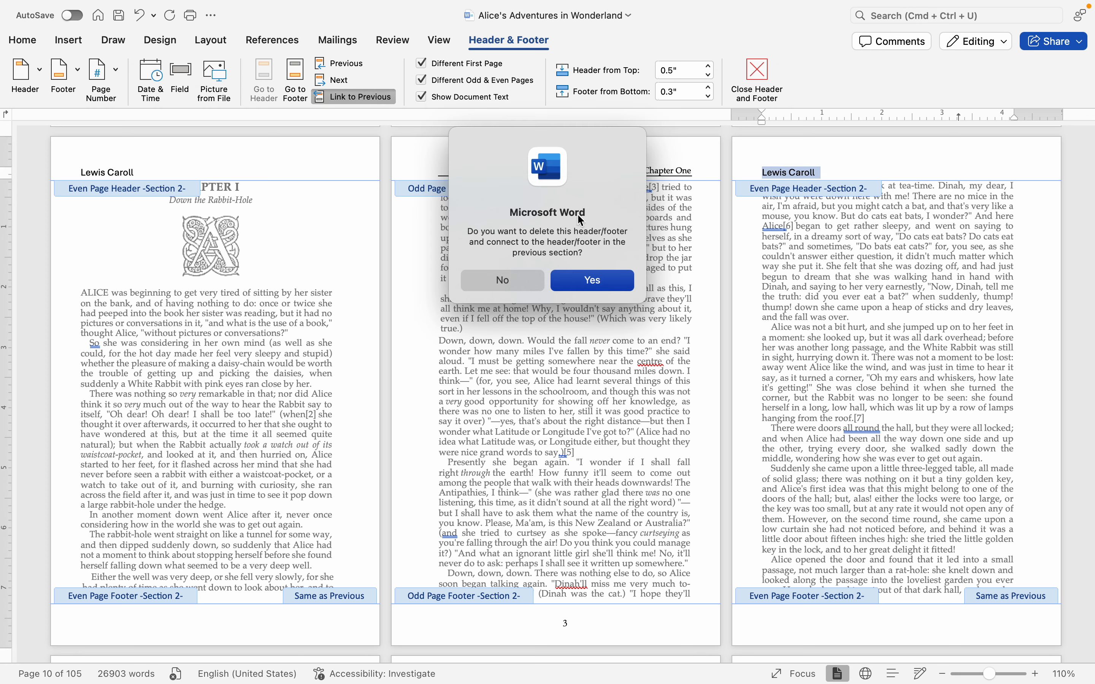
left_click(518, 285)
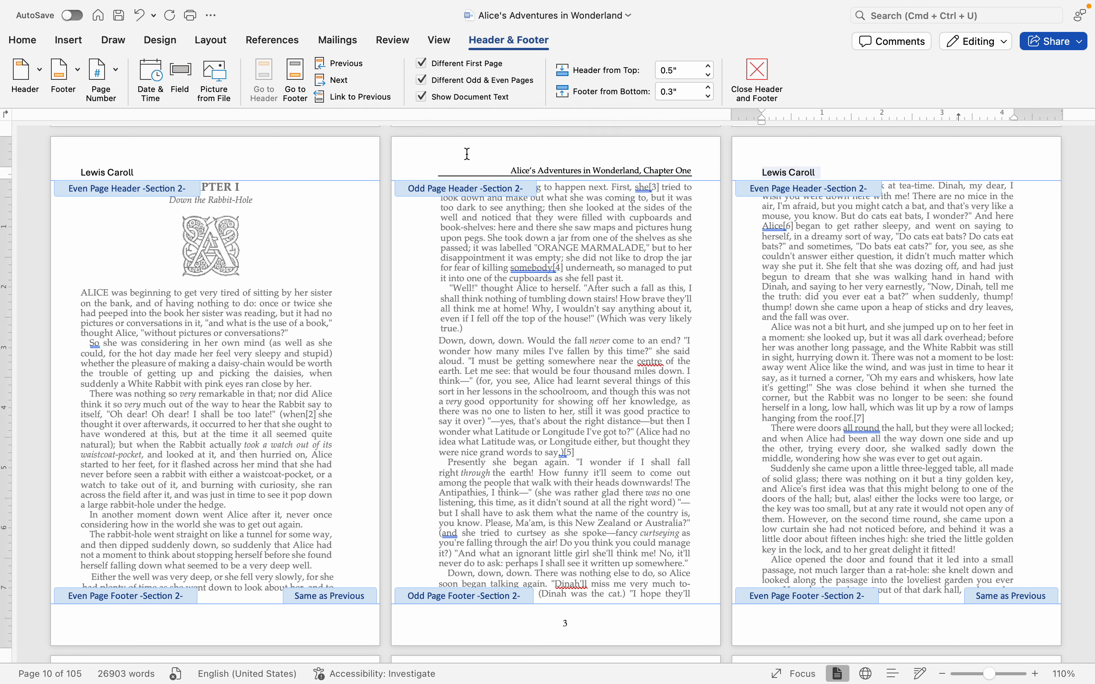
- Delete "Lewis Caroll" from the even page header above CHAPTER I, turn off Different First Page and close header editing
left_click(311, 173)
scroll(300, 175, "up", 5)
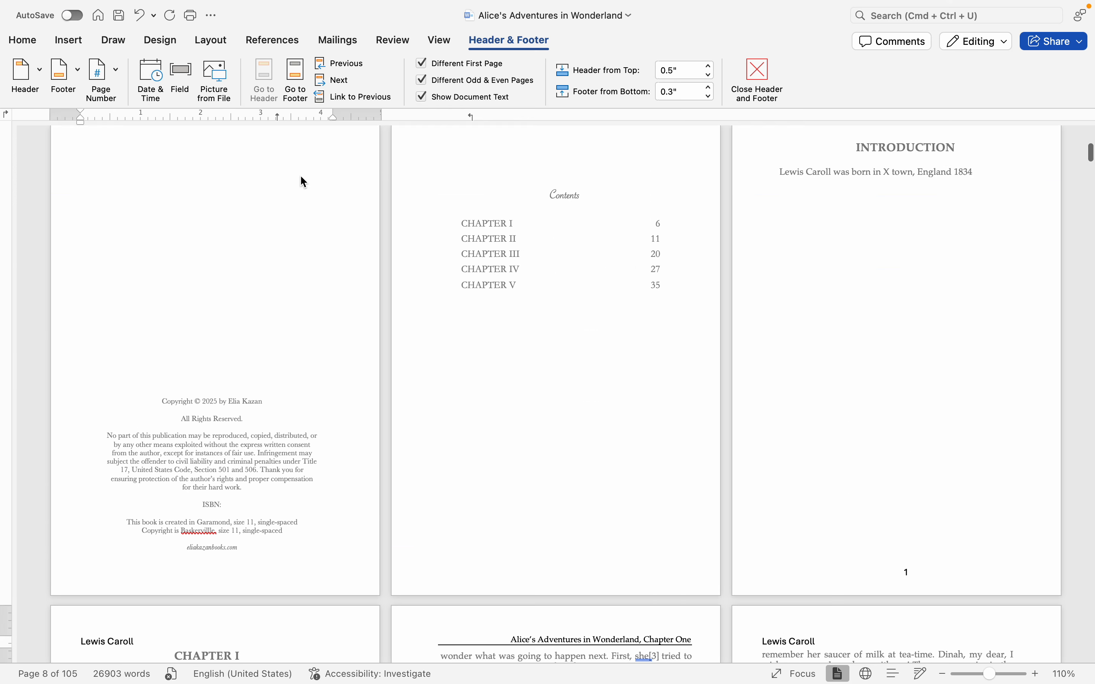
scroll(300, 177, "down", 3)
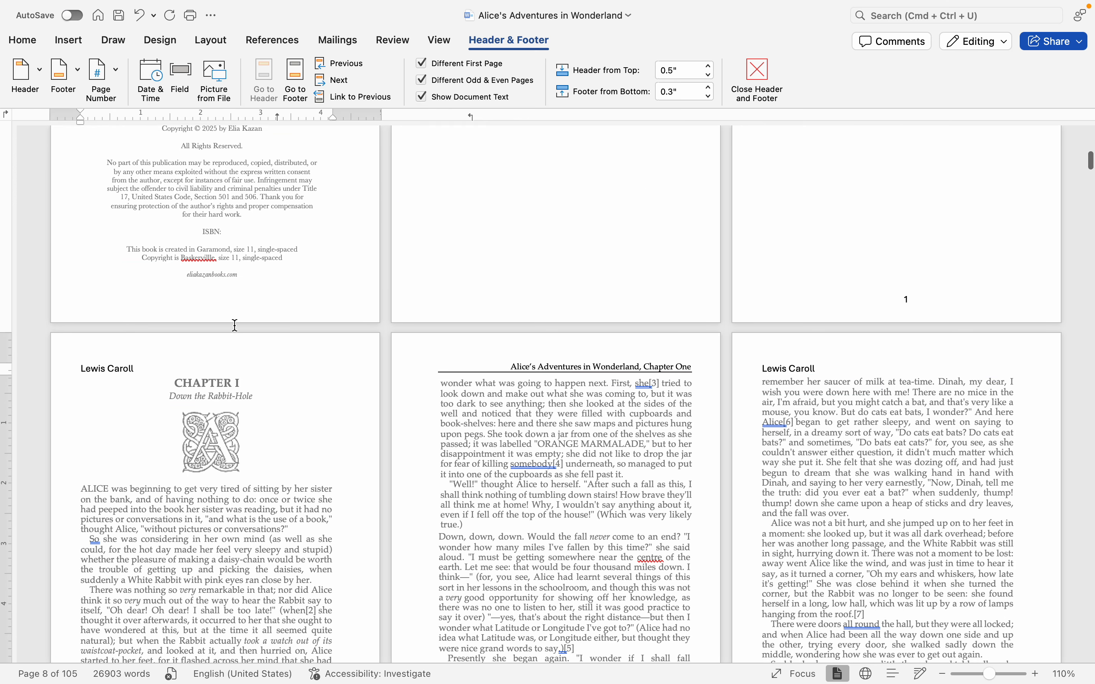
left_click_drag(135, 290, 57, 290)
key("BackSpace")
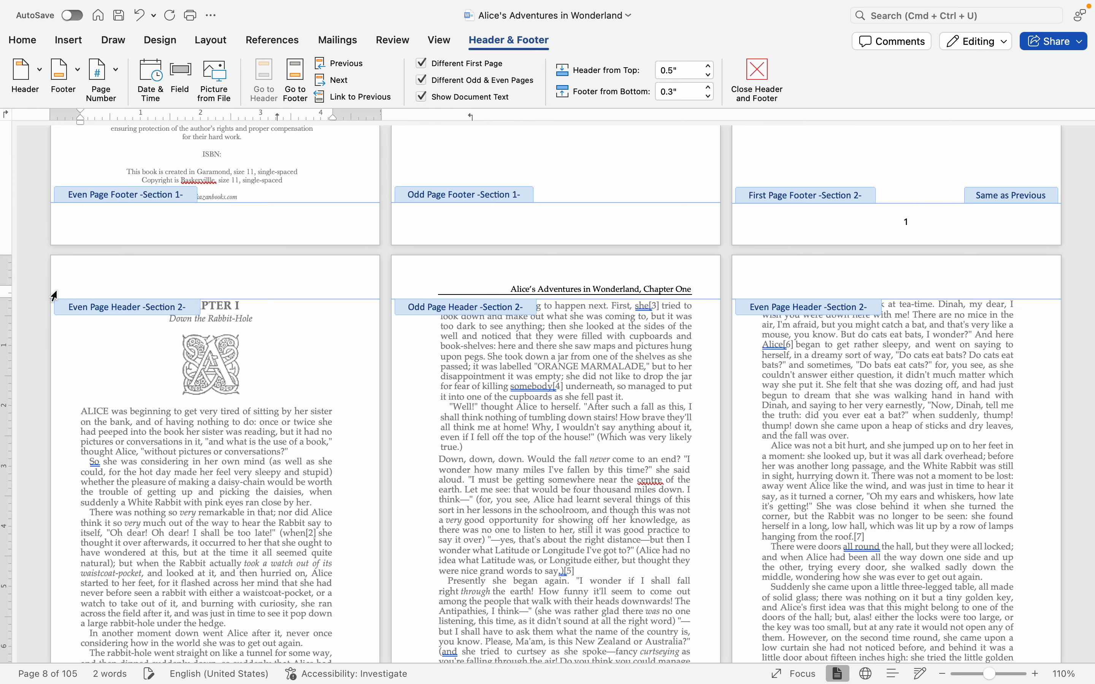
left_click(425, 64)
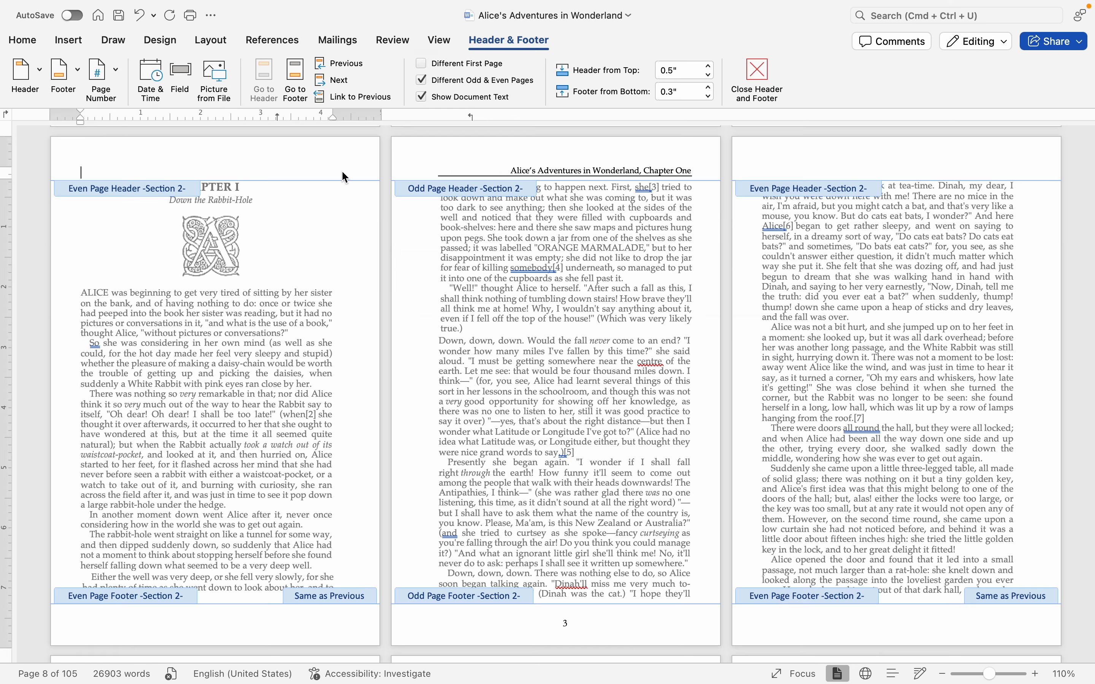
double_click(338, 243)
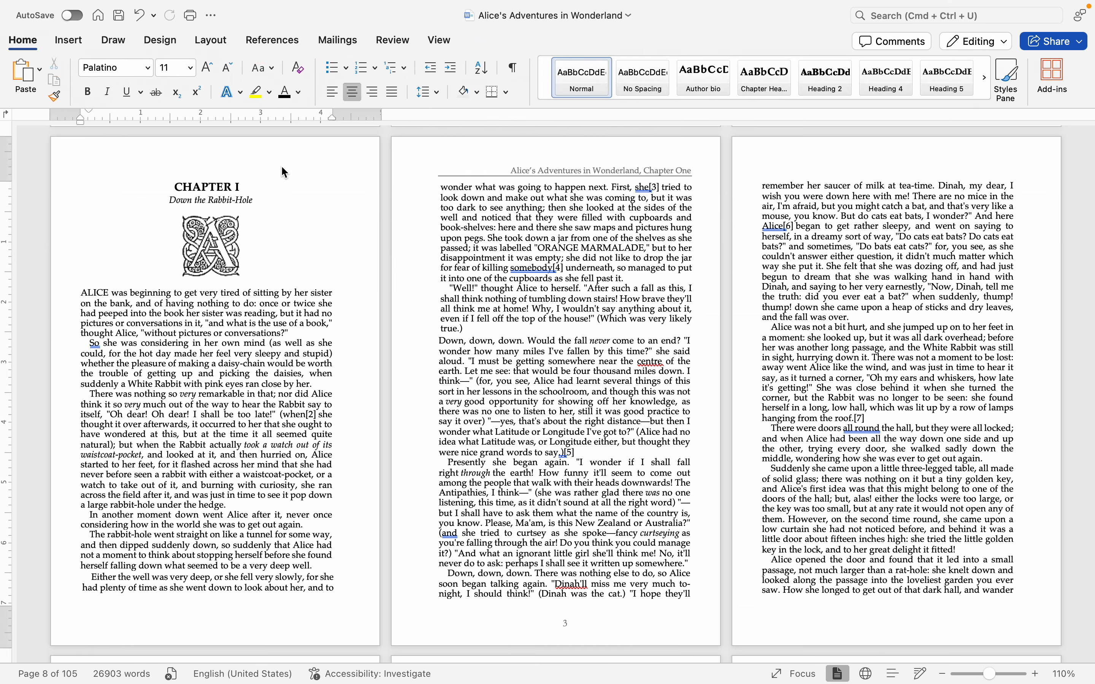
scroll(284, 173, "down", 10)
scroll(284, 172, "up", 10)
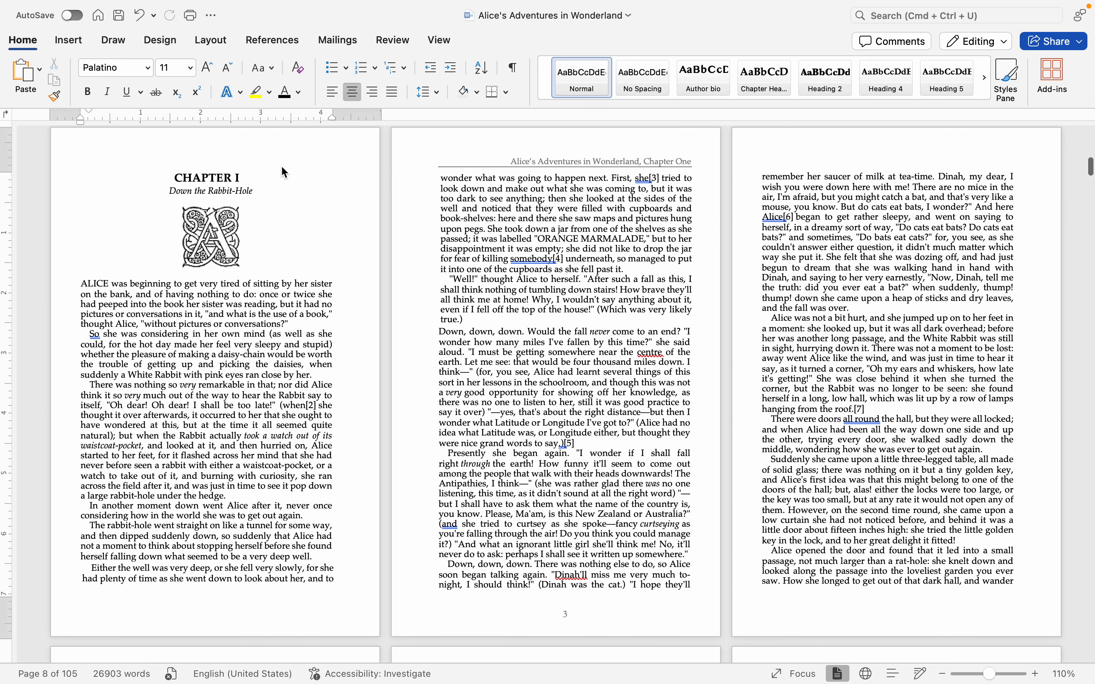
- Reopen the Section 2 headers with Different First Page on and enter "Lewis Caroll" in the even page header of page 10
right_click(780, 156)
left_click(791, 159)
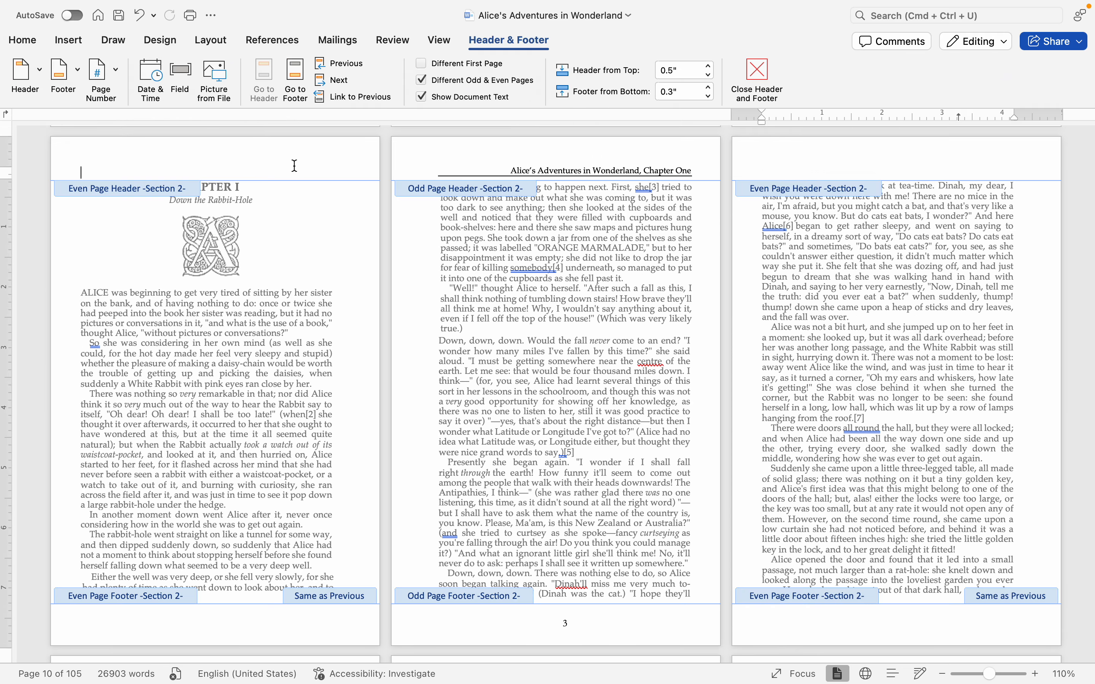
left_click(295, 164)
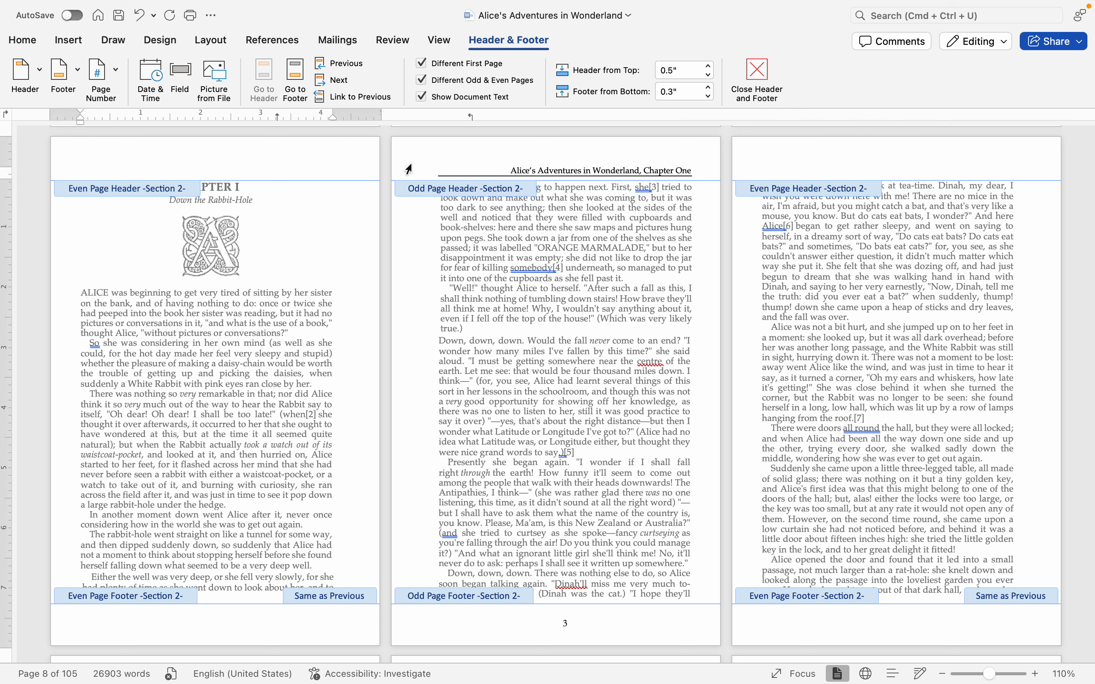
left_click(772, 166)
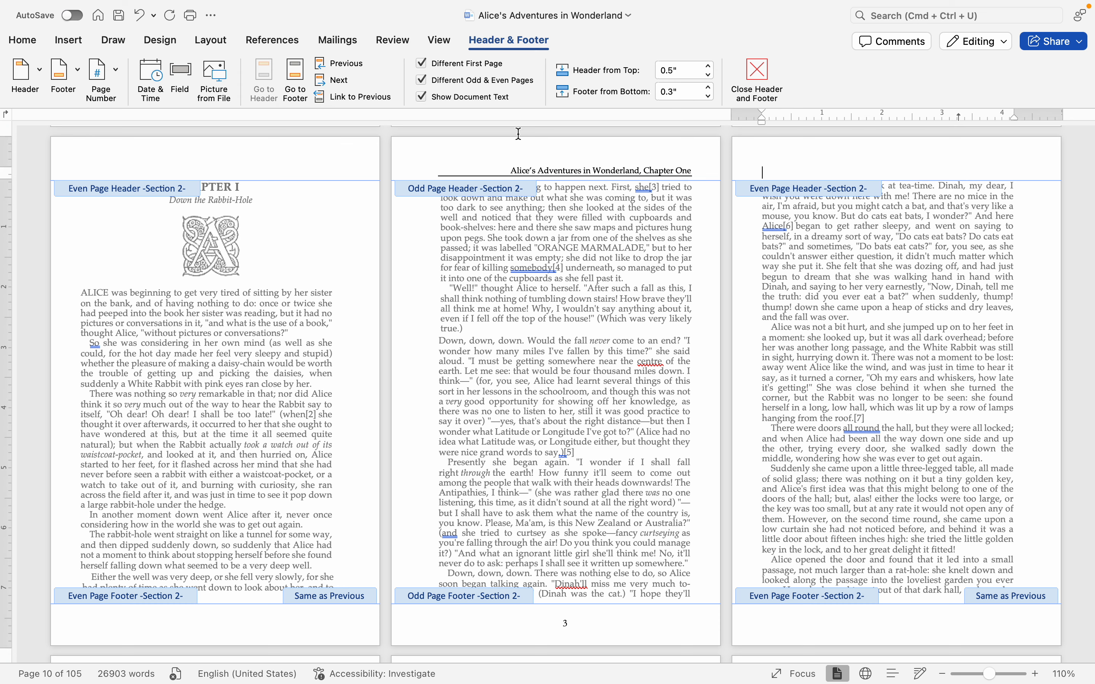
type("Lewis Caroll")
left_click_drag(826, 171, 746, 169)
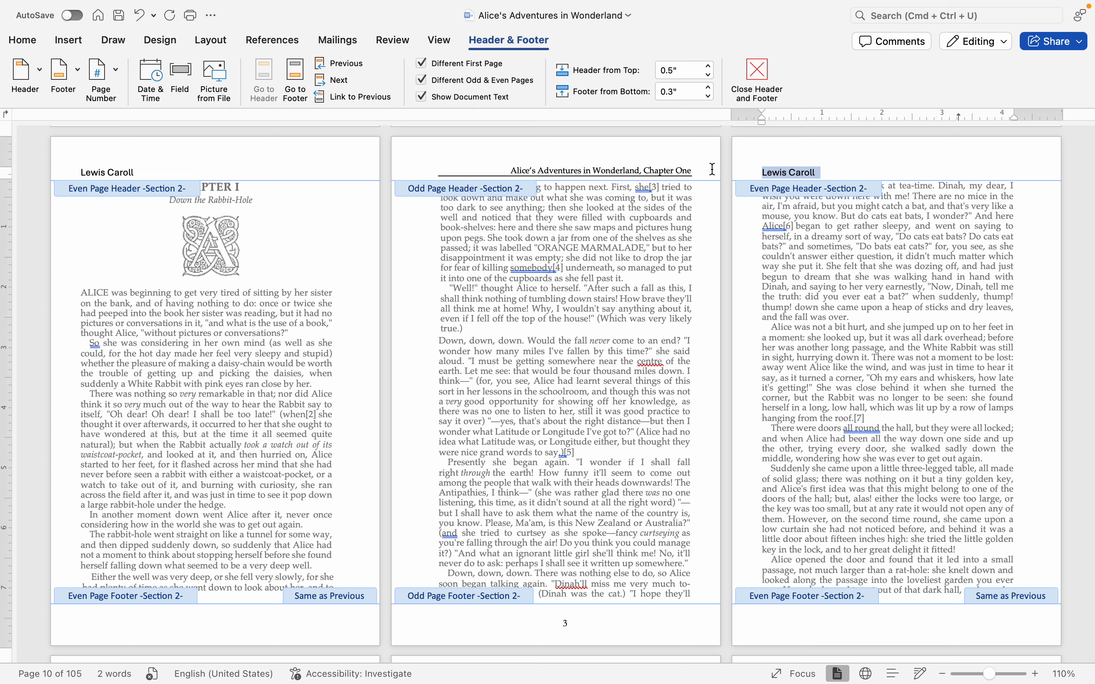
- Undo the recent Section 2 header and Different First Page edits, along with the earlier blank-line typing above CHAPTER I
key("super+z")
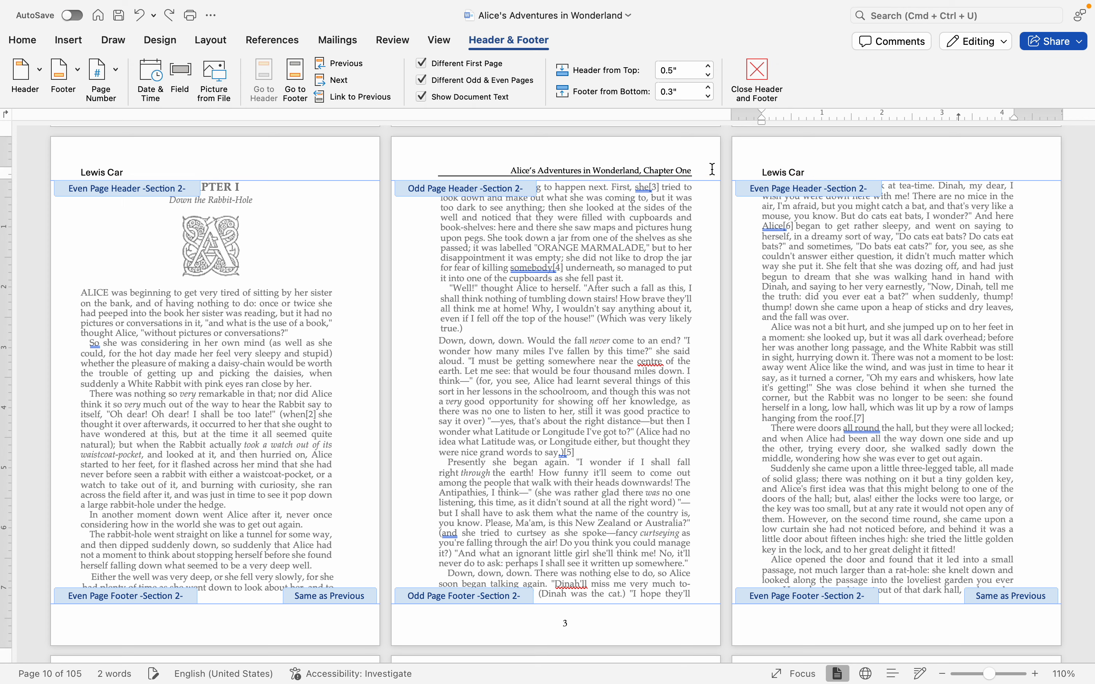
key("super+z")
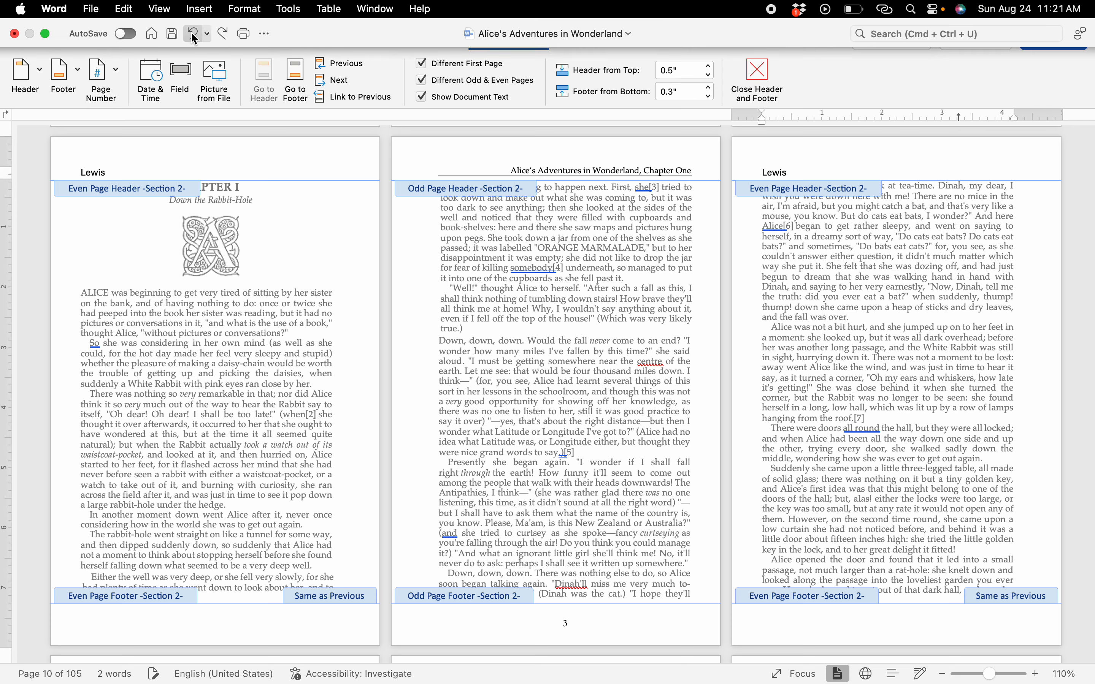
left_click(207, 34)
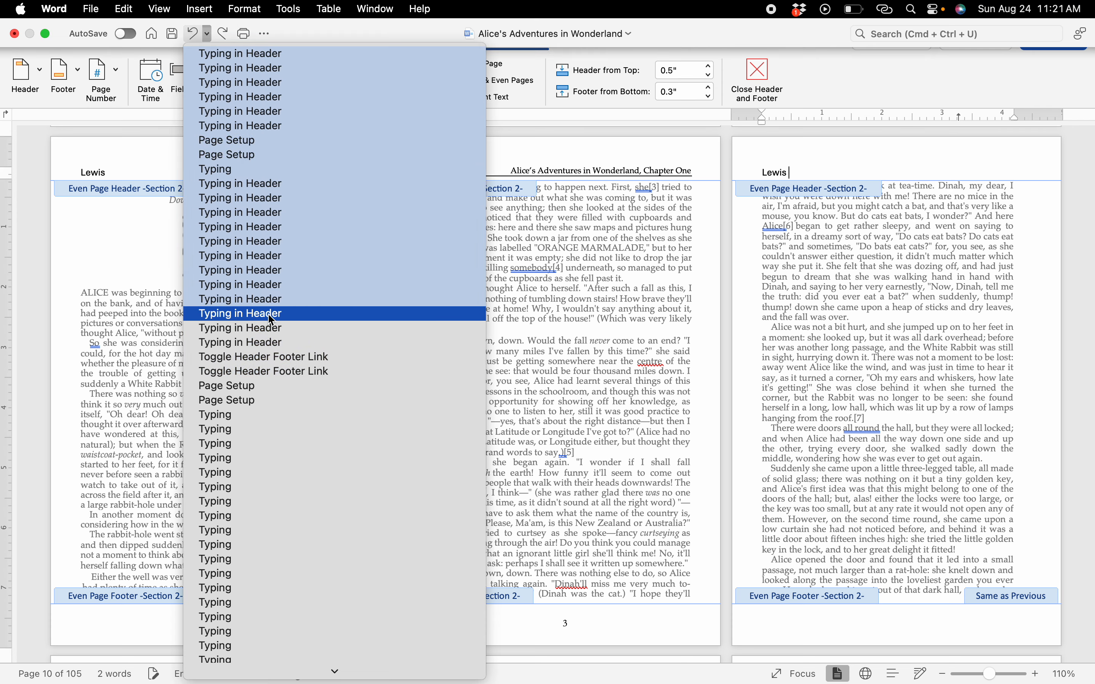
left_click(279, 408)
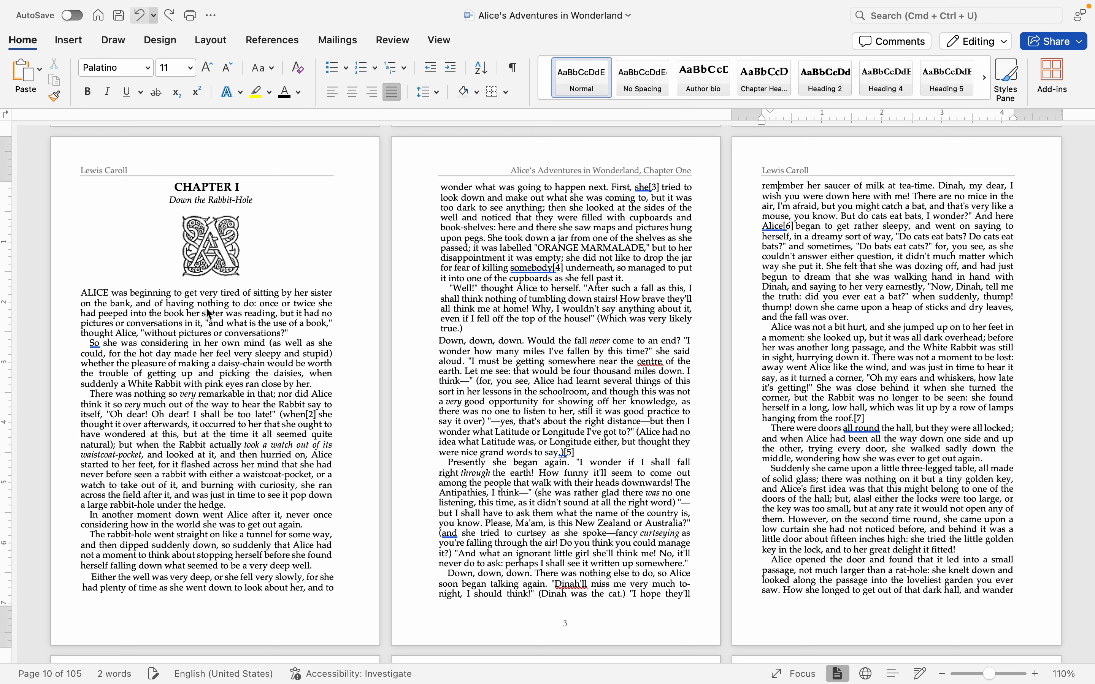
left_click(154, 15)
left_click(222, 419)
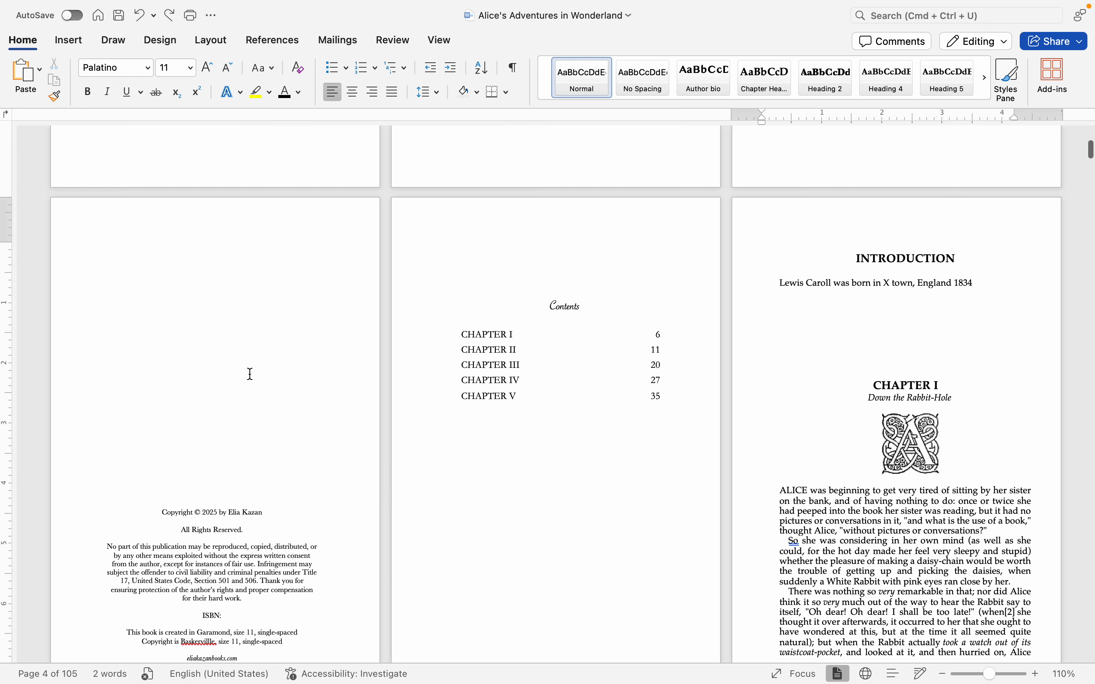
- Insert blank lines between the introduction and the CHAPTER I heading until the chapter starts on the following page
scroll(250, 374, "down", 10)
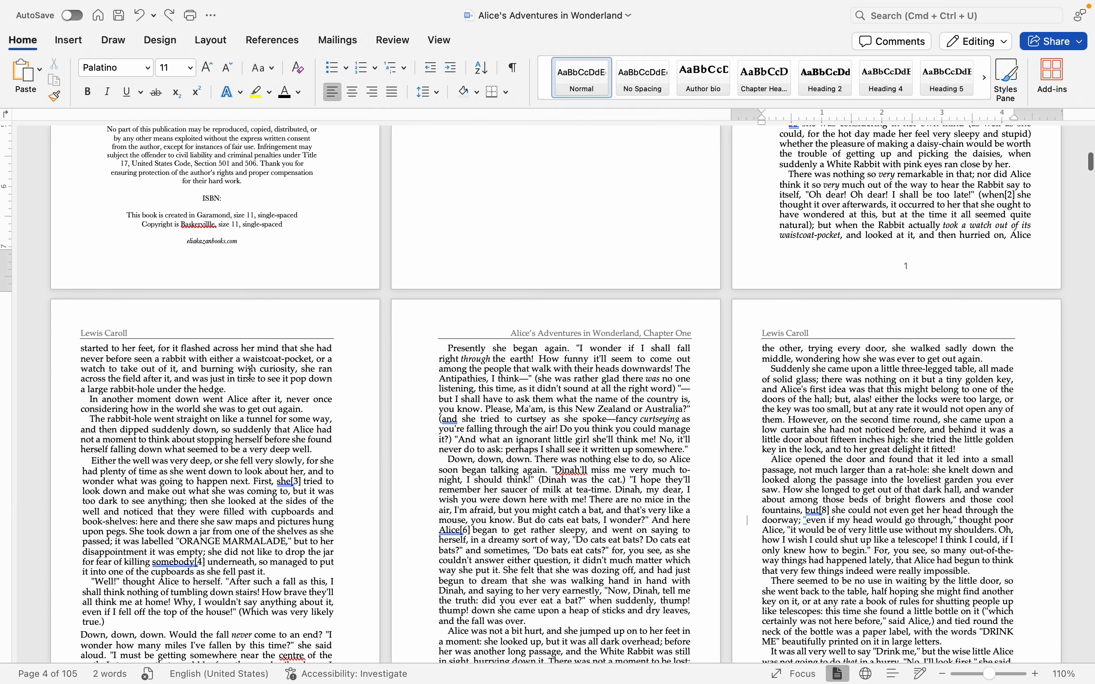
scroll(250, 373, "down", 4)
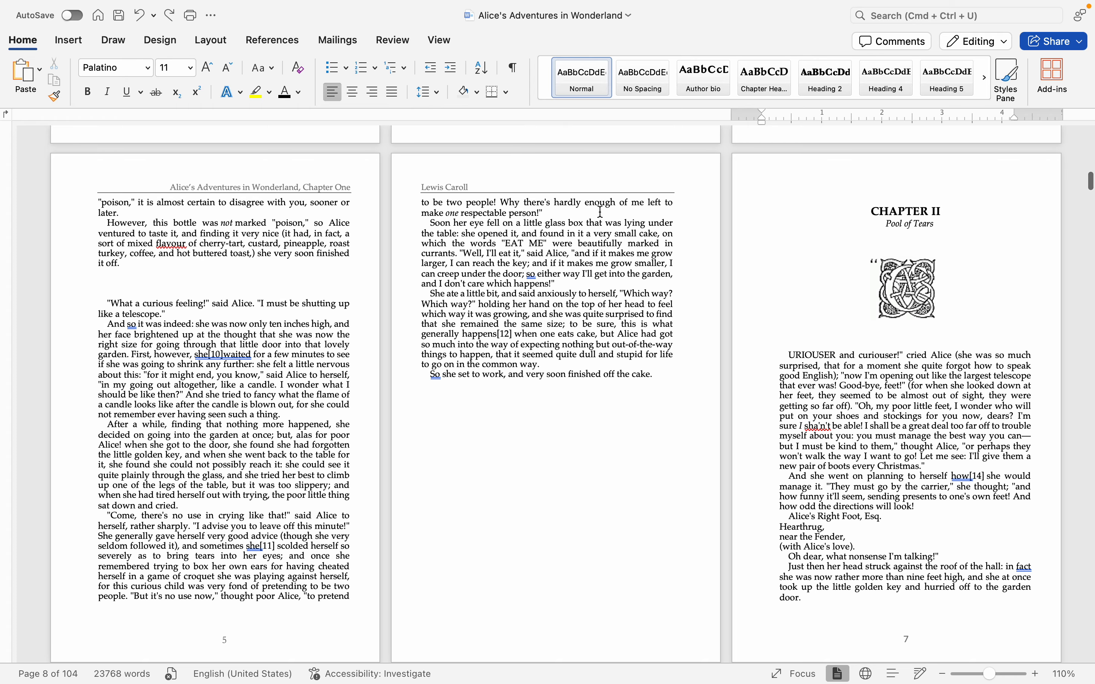
scroll(599, 211, "up", 12)
scroll(600, 212, "up", 8)
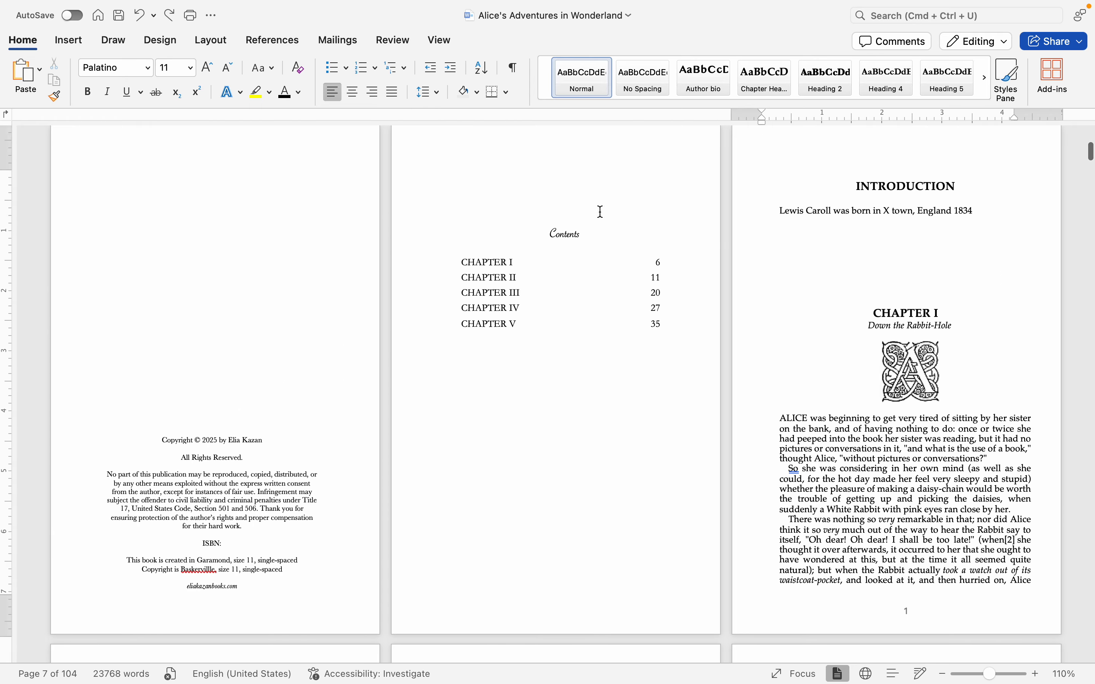
scroll(599, 213, "down", 7)
scroll(537, 258, "up", 6)
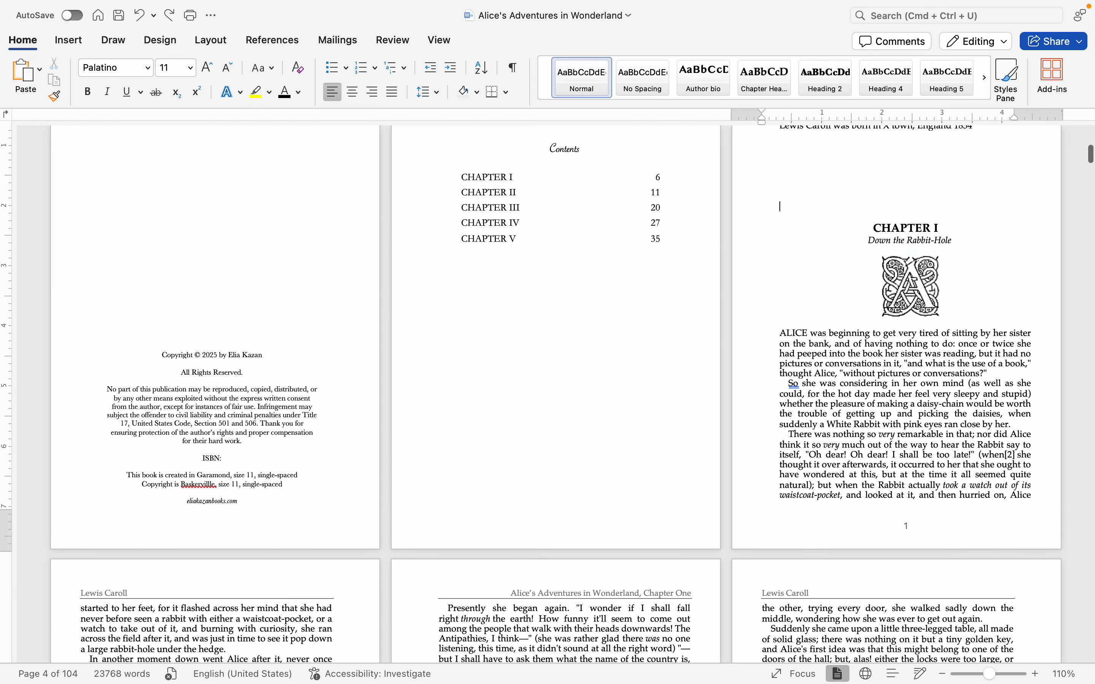
left_click(868, 217)
left_click(882, 208)
key("Return")
key("Return")
key("Return")
key("Return")
key("Return")
key("Return")
key("Return")
key("Return")
key("Return")
key("Return")
key("Return")
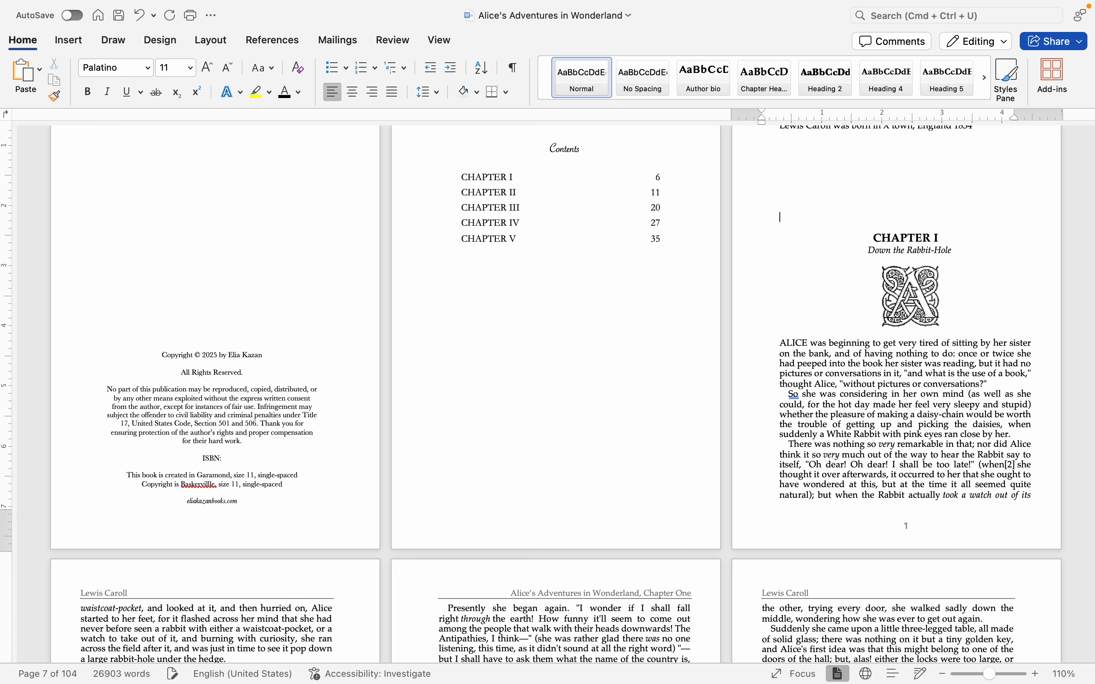
key("Return")
key("Return")
key("Return")
key("Return")
key("Return")
key("Return")
key("Return")
key("Return")
key("Return")
key("Return")
key("Return")
key("Return")
key("Return")
key("Return")
key("Return")
key("Return")
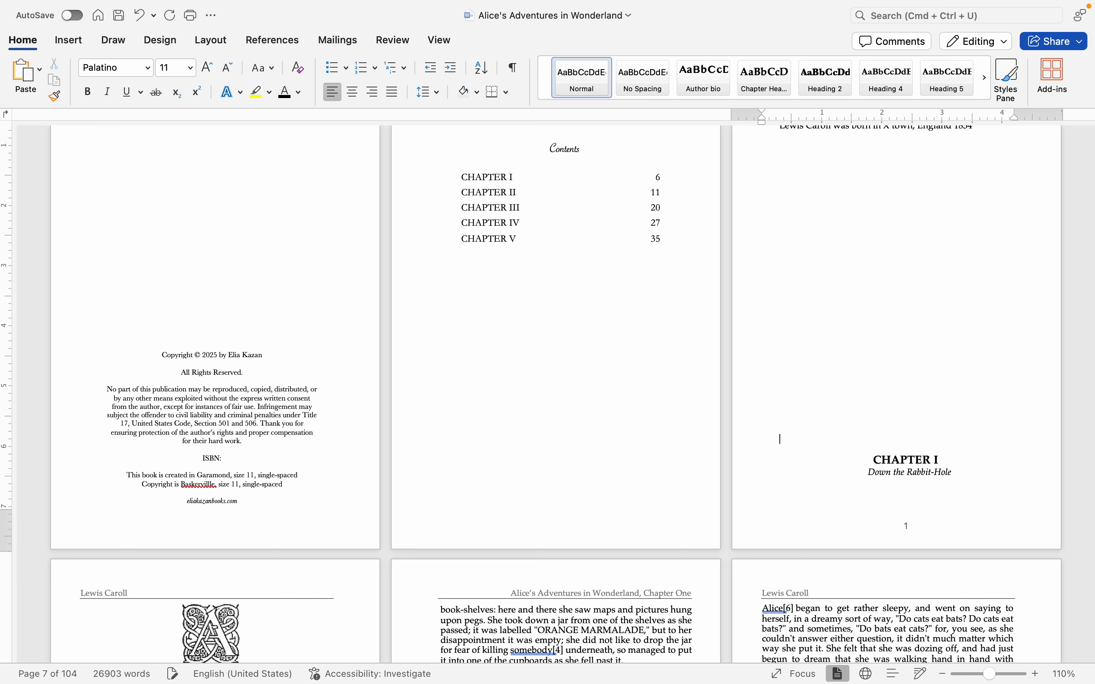
scroll(565, 289, "down", 5)
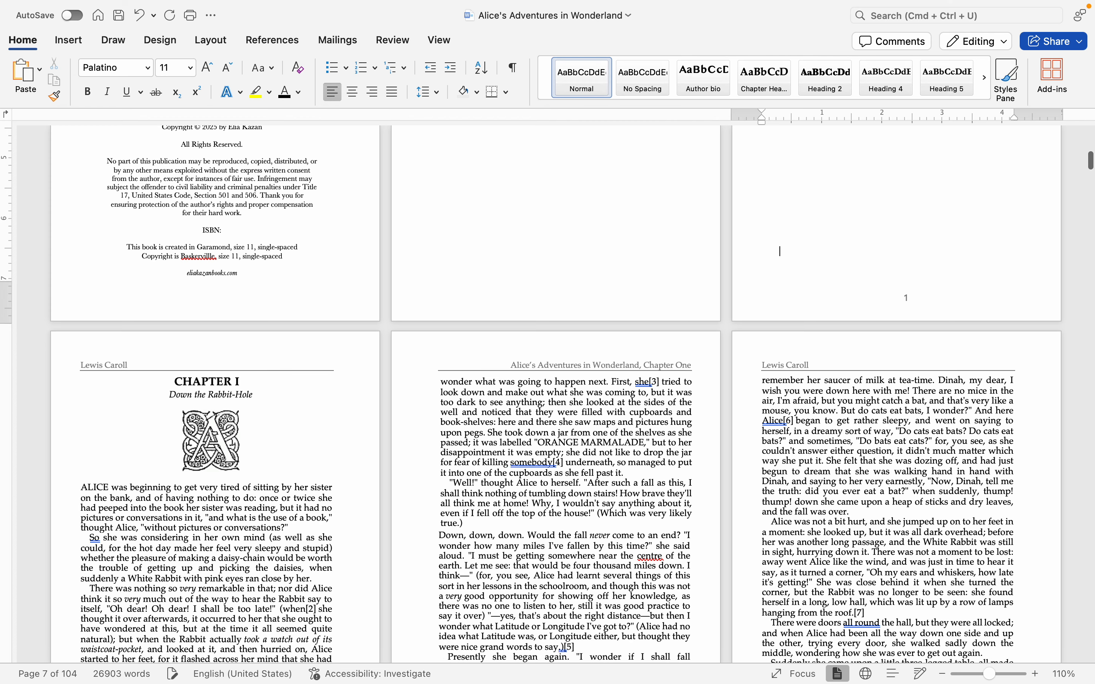
- Try to clear the Section 2 even page header above CHAPTER I by turning off Different First Page and deleting "Lewis Caroll"
right_click(315, 357)
left_click(329, 361)
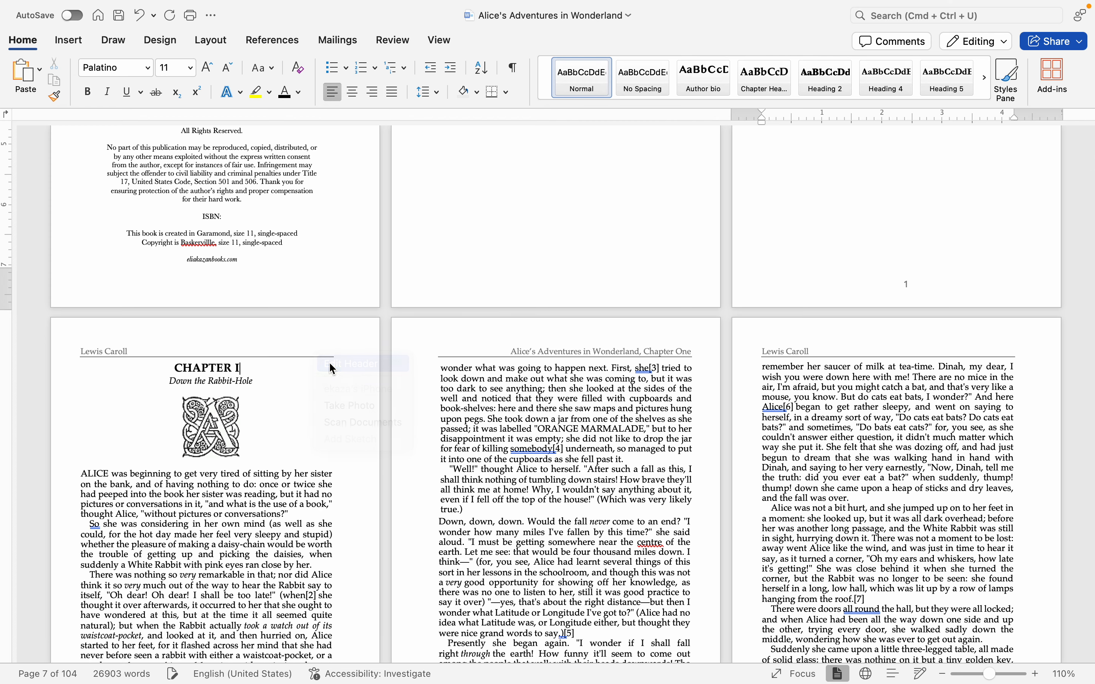
left_click(186, 157)
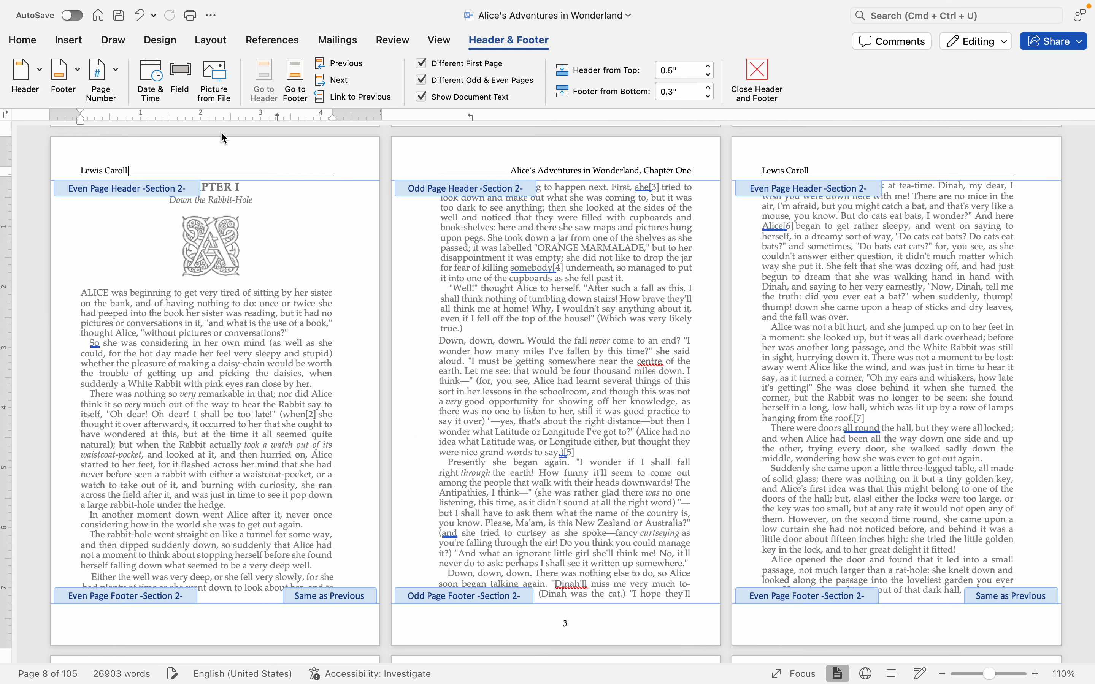
left_click(421, 63)
left_click_drag(217, 169, 3, 171)
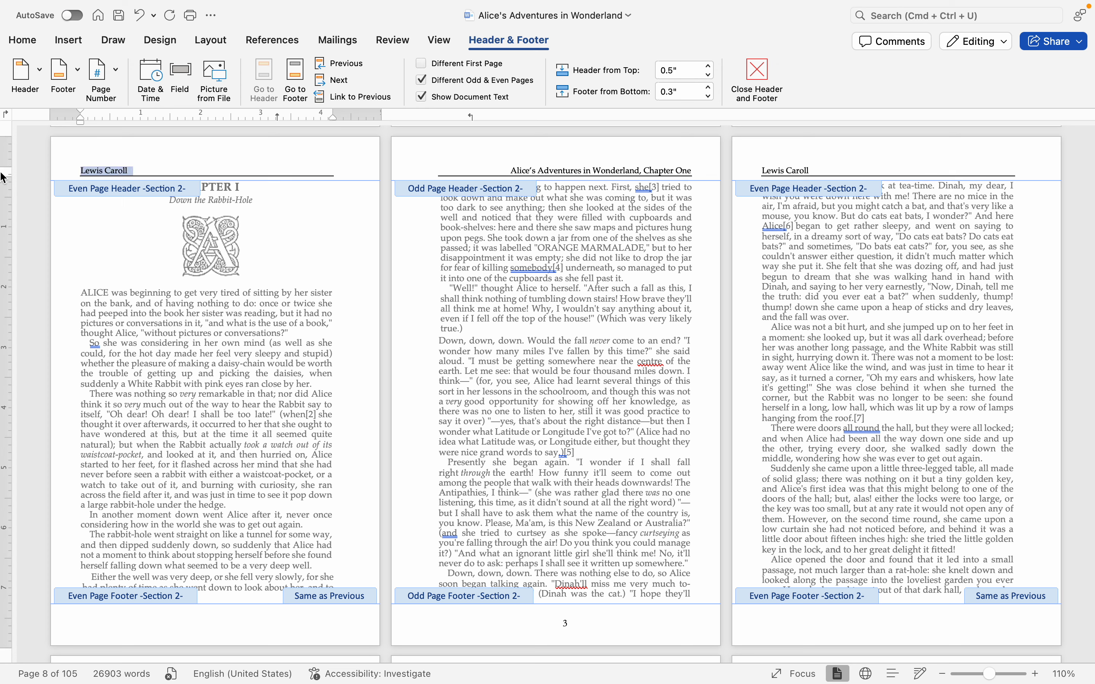
key("BackSpace")
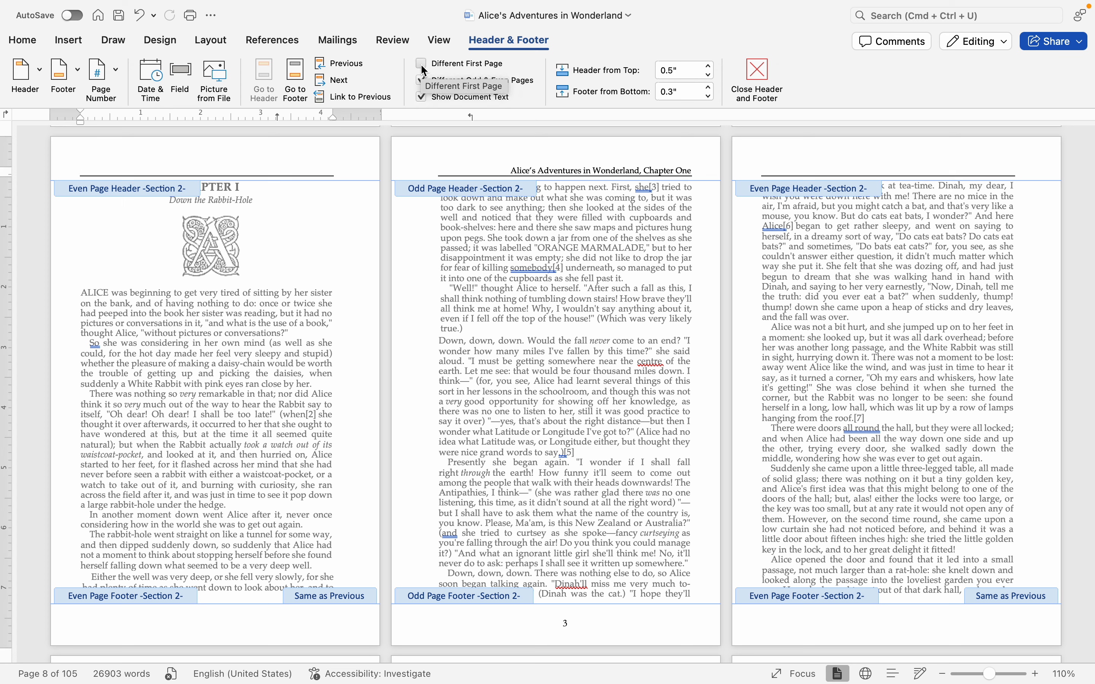
- Undo the deletion of the even page header text and turn Different First Page back on
key("super+z")
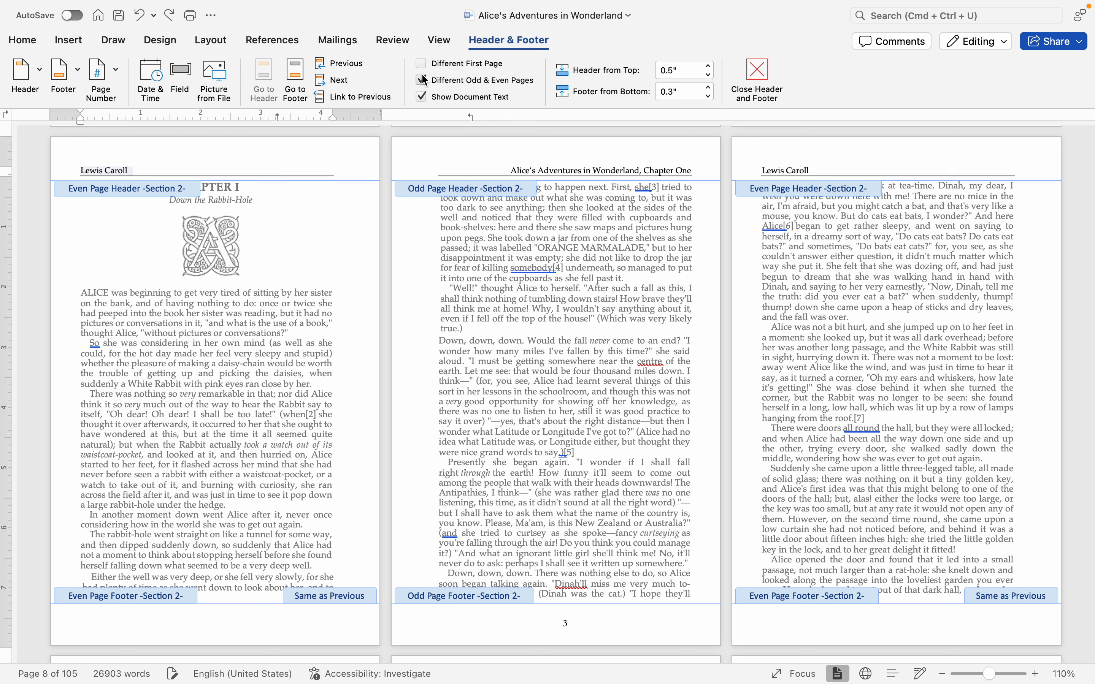
left_click(421, 64)
left_click(257, 168)
key("BackSpace")
key("BackSpace")
- Start linking the even page header of page 10 to the previous section, decline replacing its content and close header editing
left_click(836, 170)
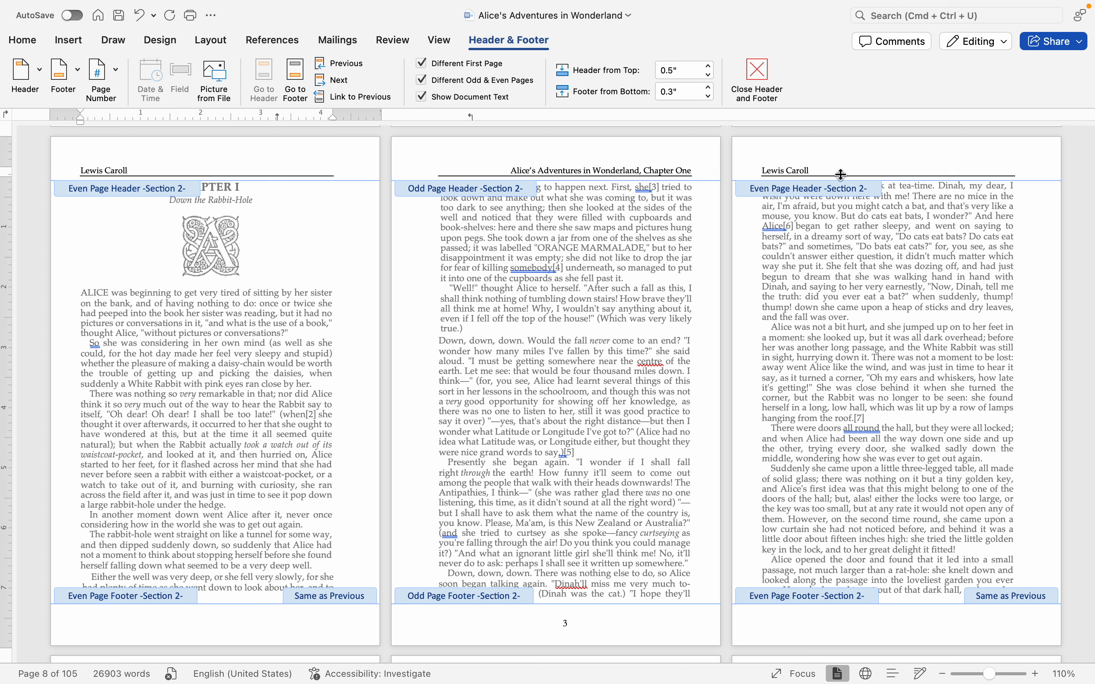
left_click(347, 97)
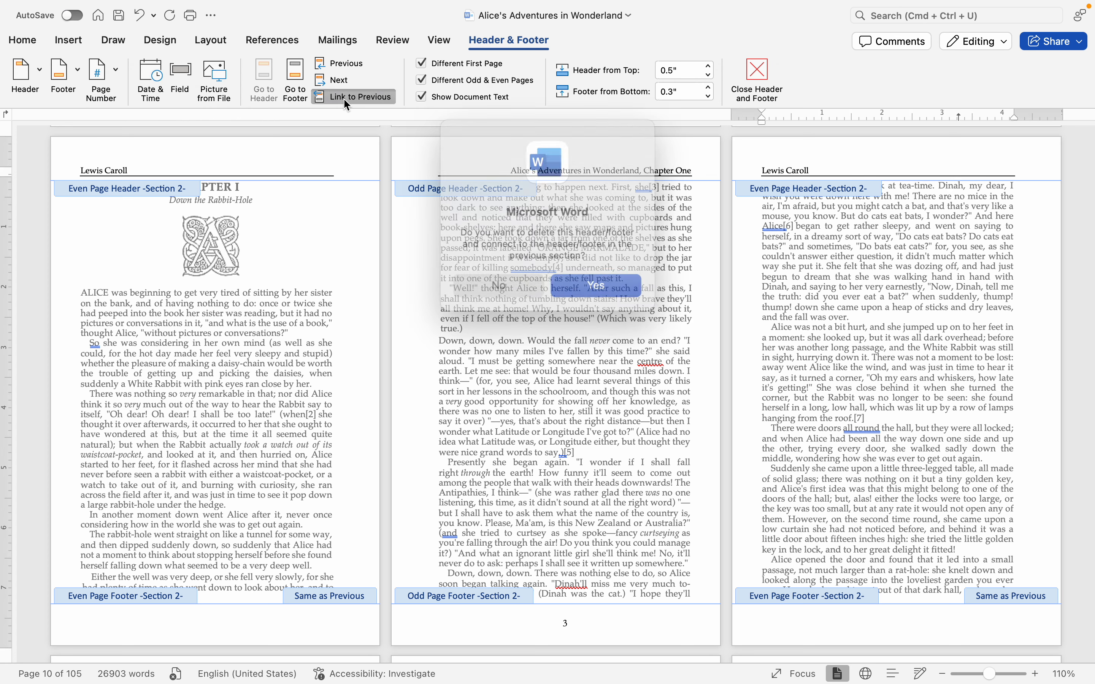
left_click(526, 281)
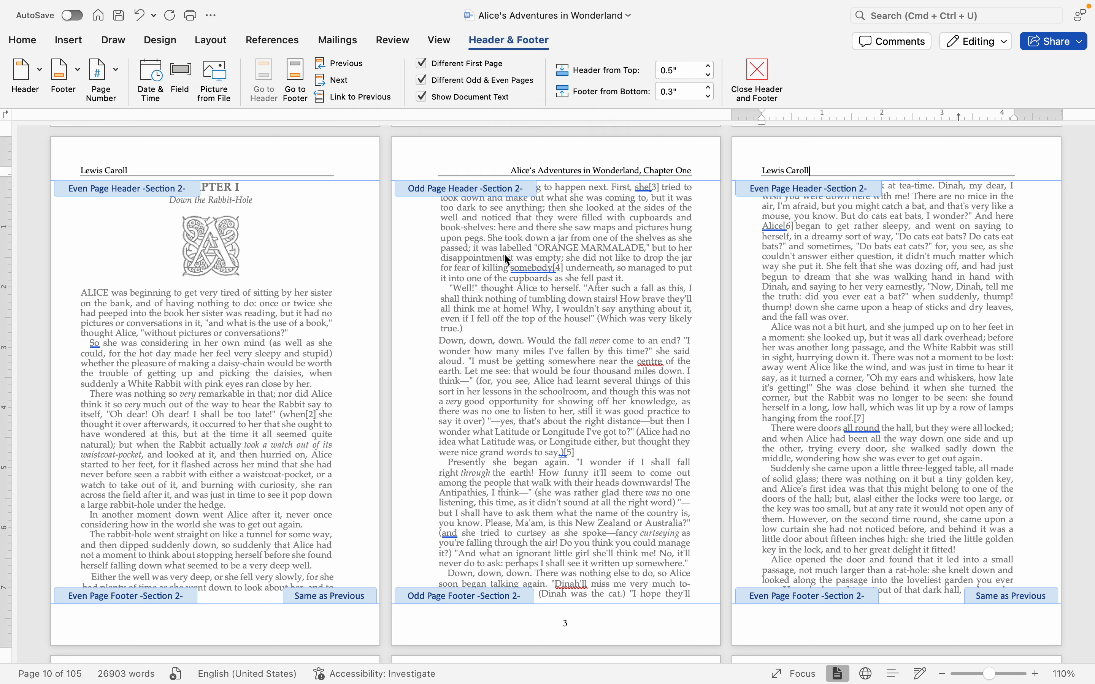
left_click(344, 162)
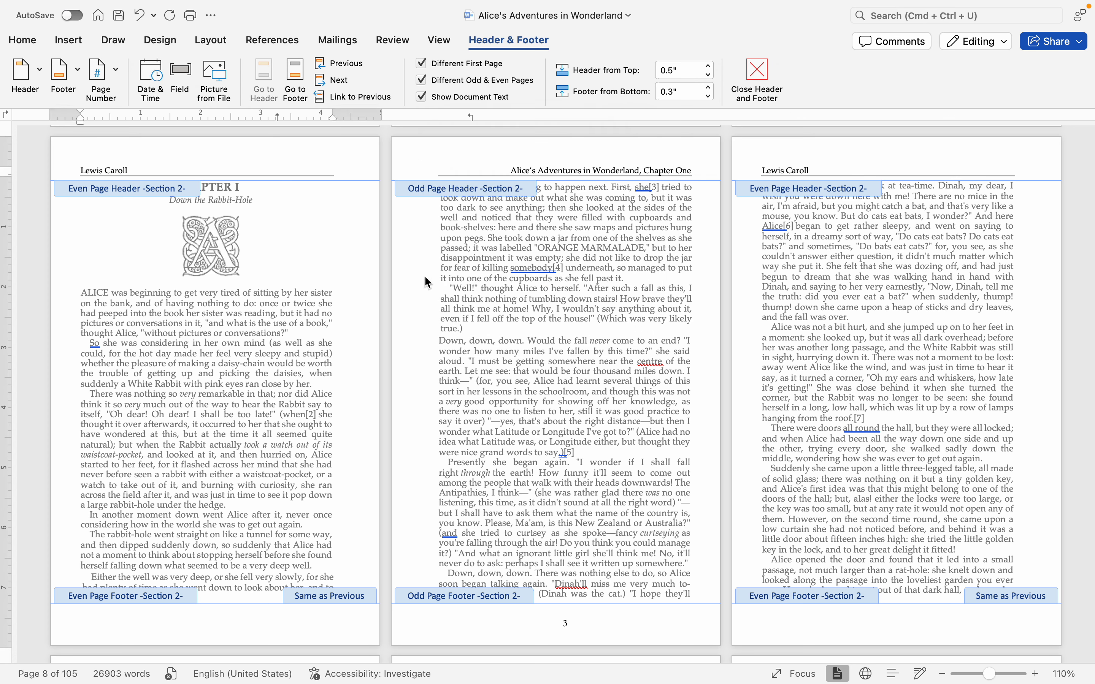
scroll(488, 379, "down", 15)
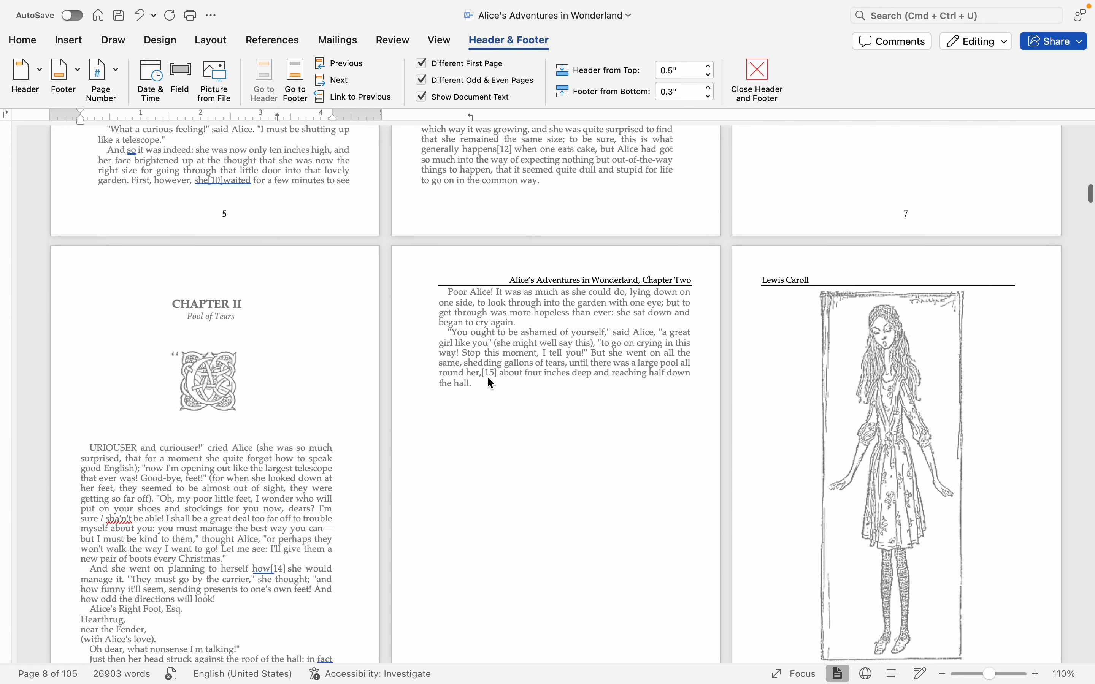
left_click(766, 73)
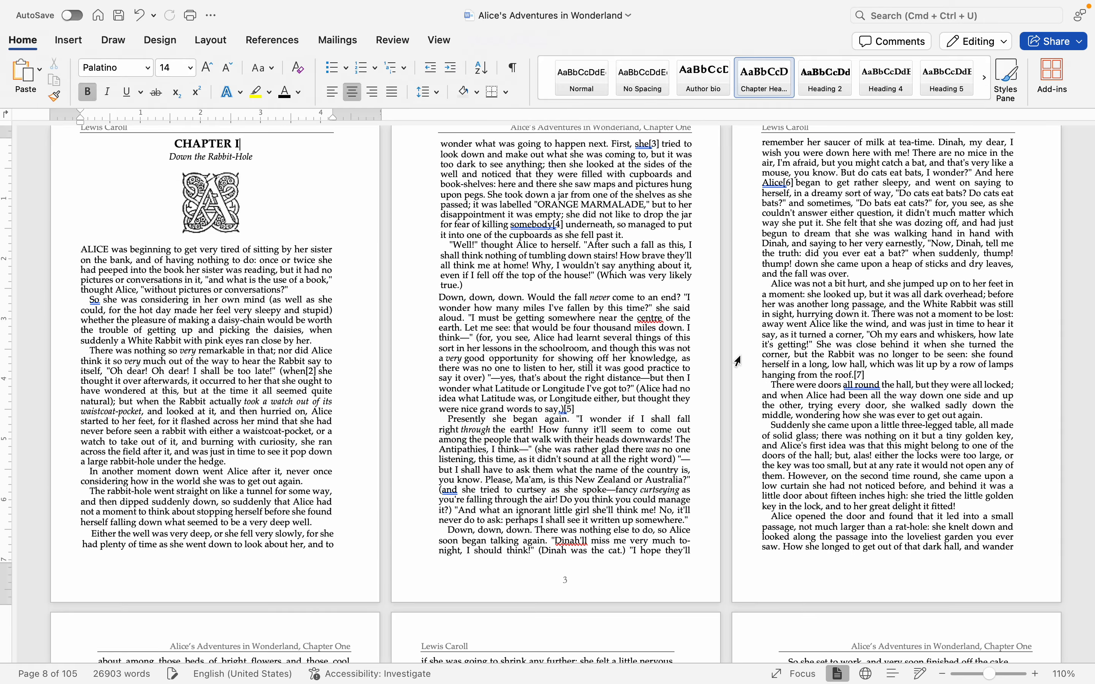
- Try Landscape orientation in Page Setup from the document's last page, look through the paper sizes and cancel both dialogs
scroll(739, 361, "down", 20)
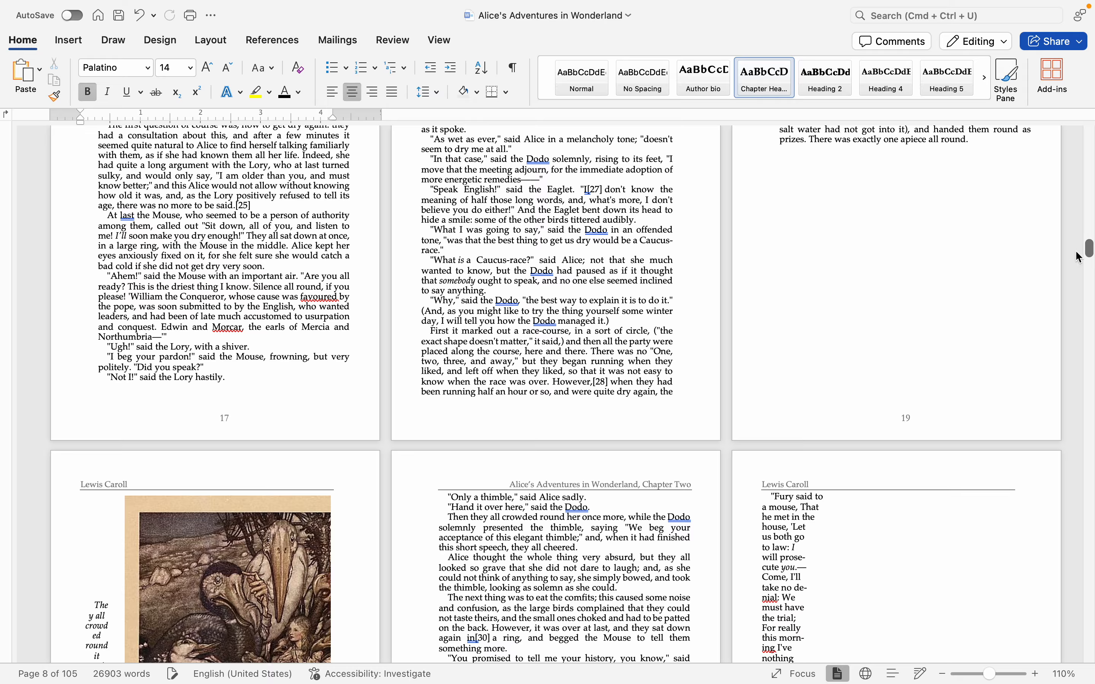
left_click_drag(1090, 251, 1090, 651)
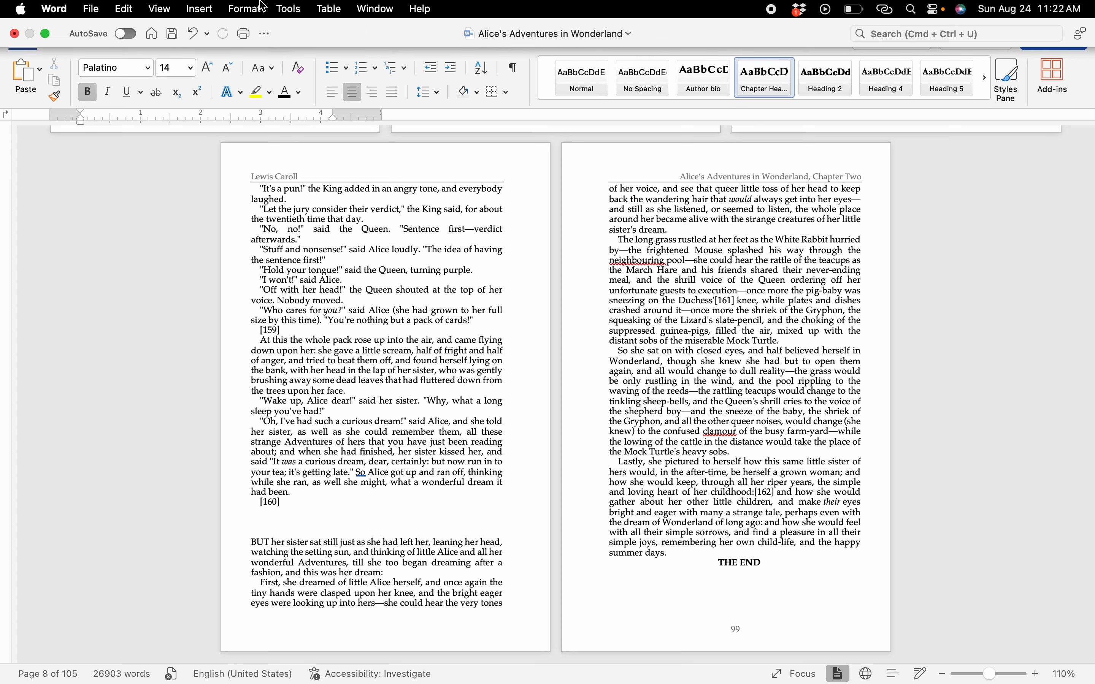
left_click(245, 9)
left_click(262, 83)
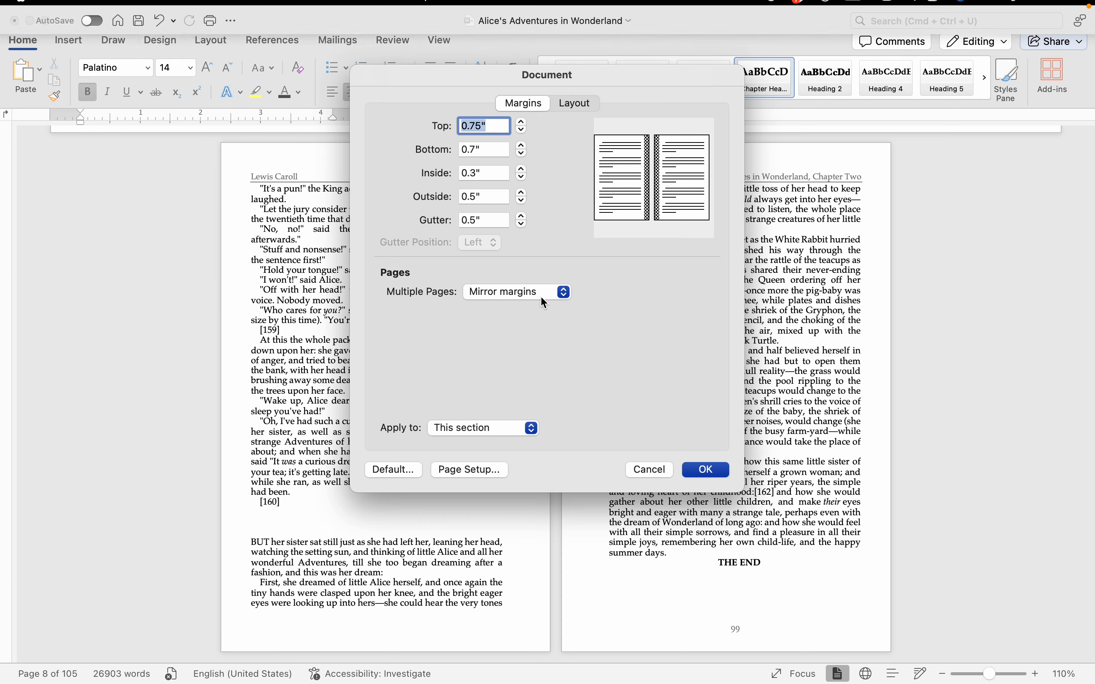
left_click(470, 470)
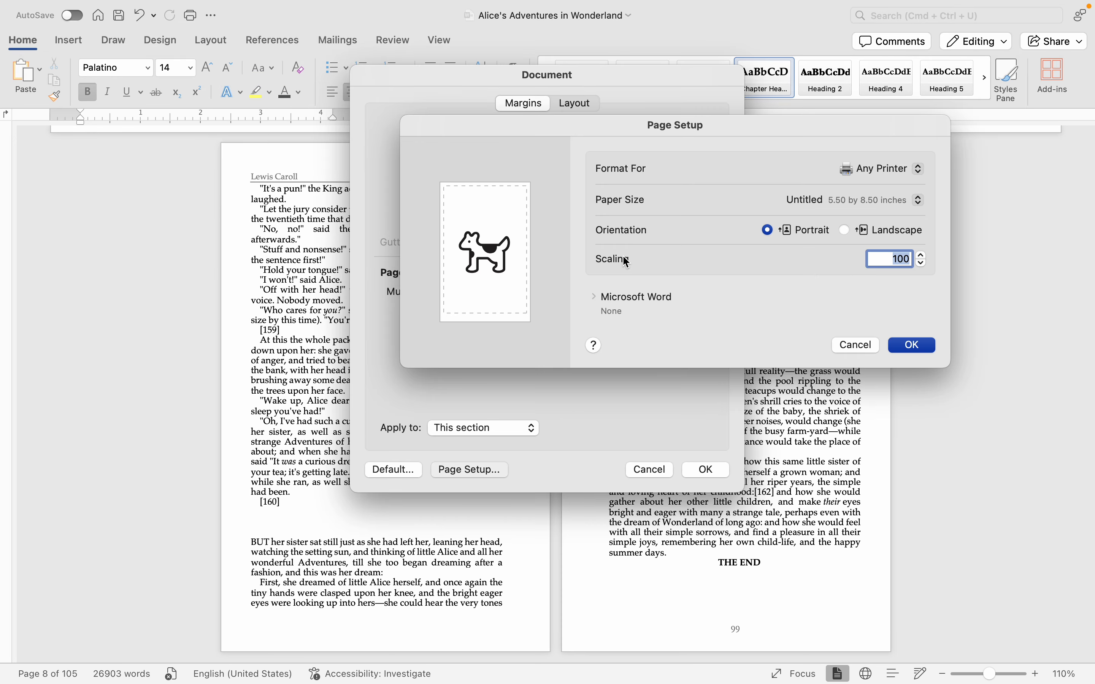
left_click(845, 231)
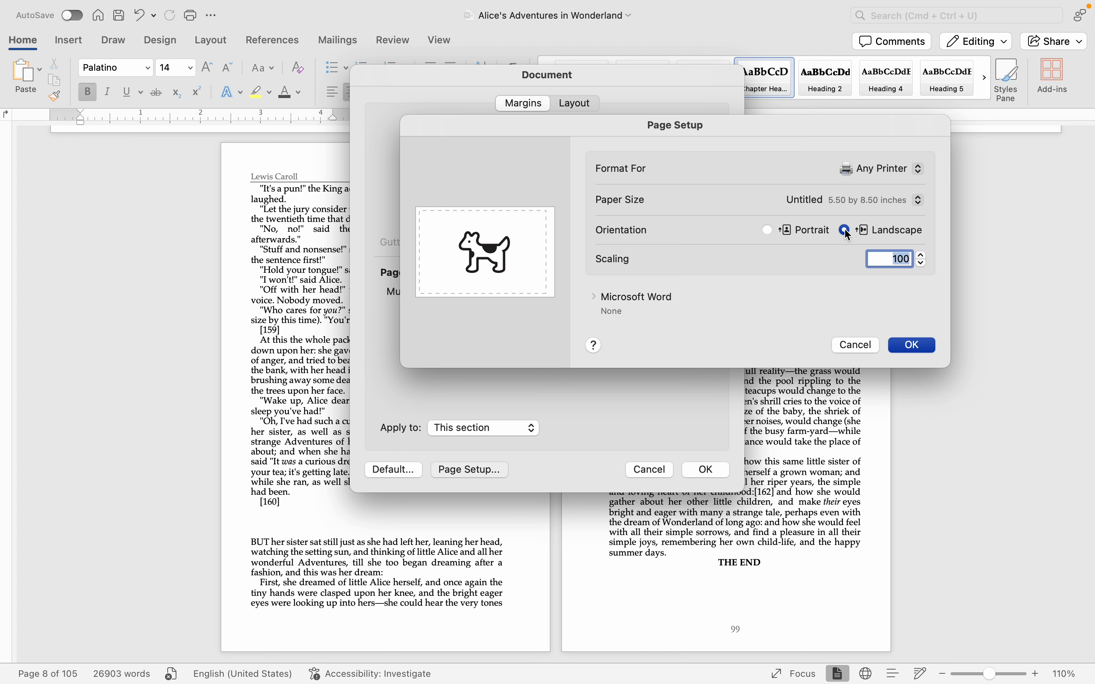
left_click(845, 202)
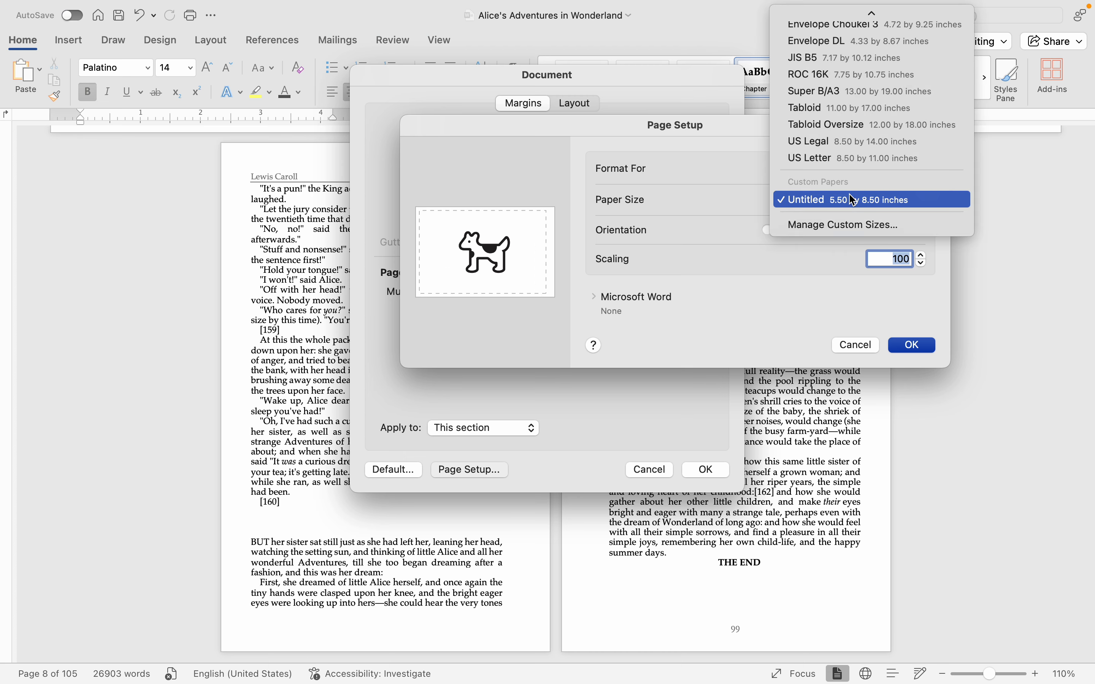
left_click(857, 321)
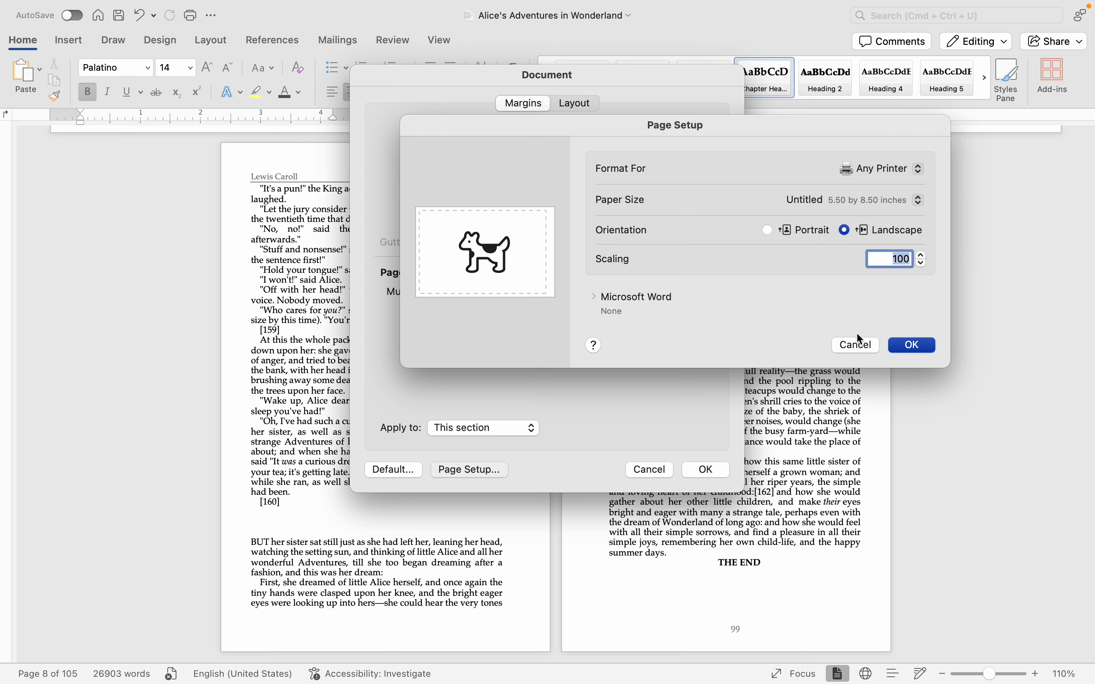
left_click(857, 342)
left_click(633, 466)
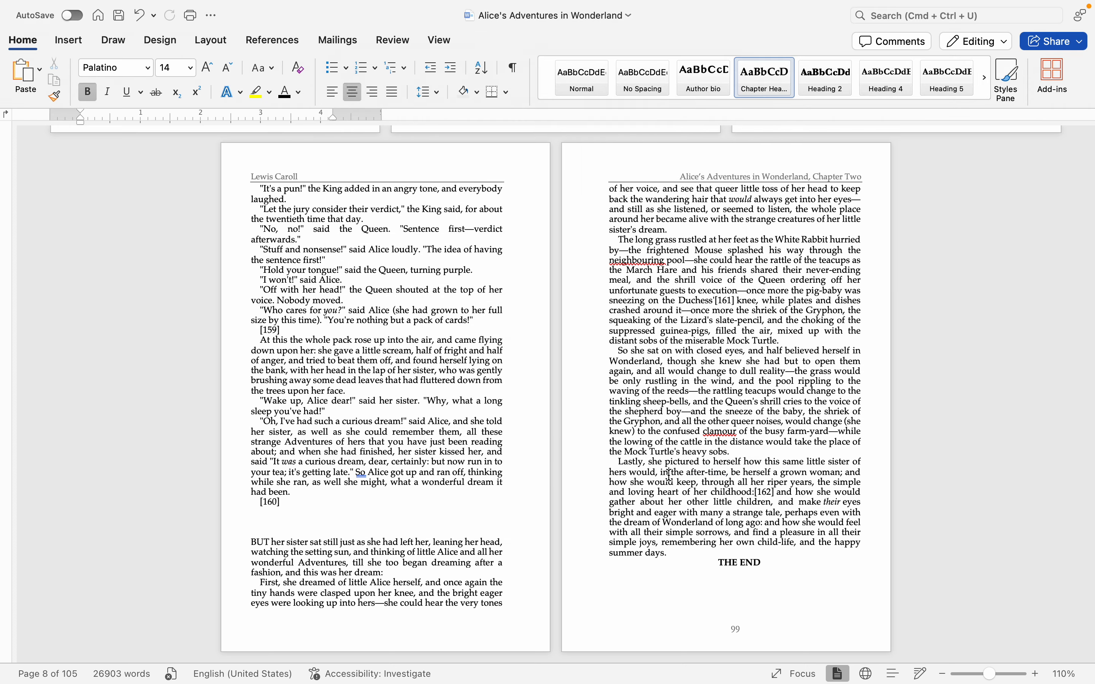
- Look through the line spacing choices for the body text on the last page without applying one
left_click(669, 473)
left_click_drag(714, 549, 573, 449)
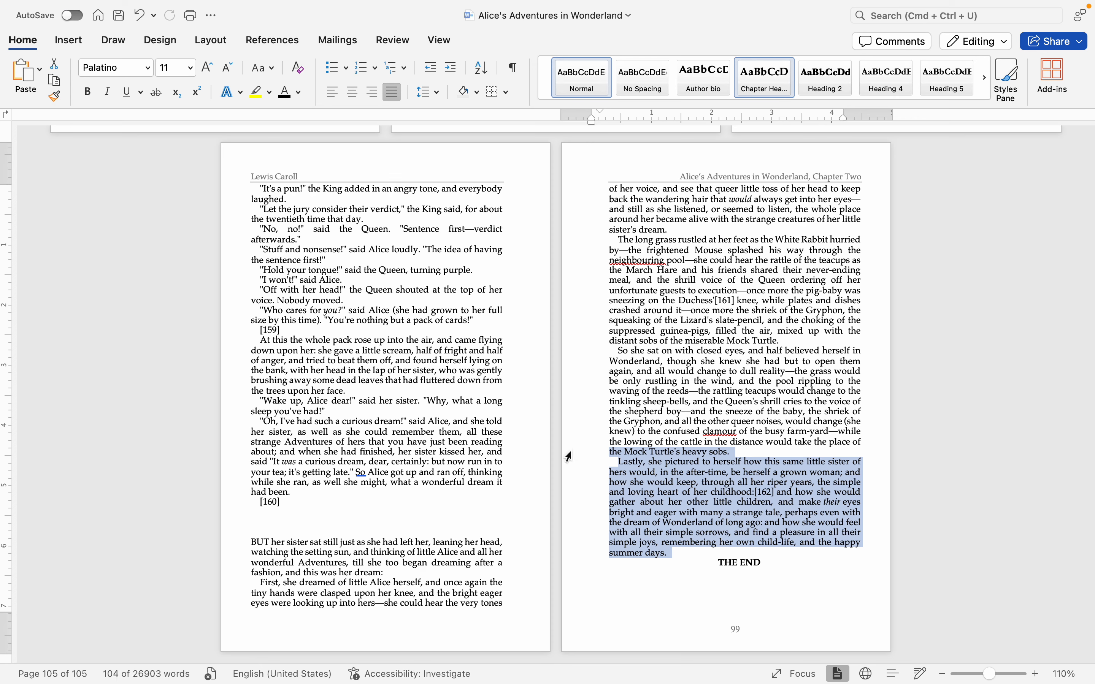
left_click(637, 473)
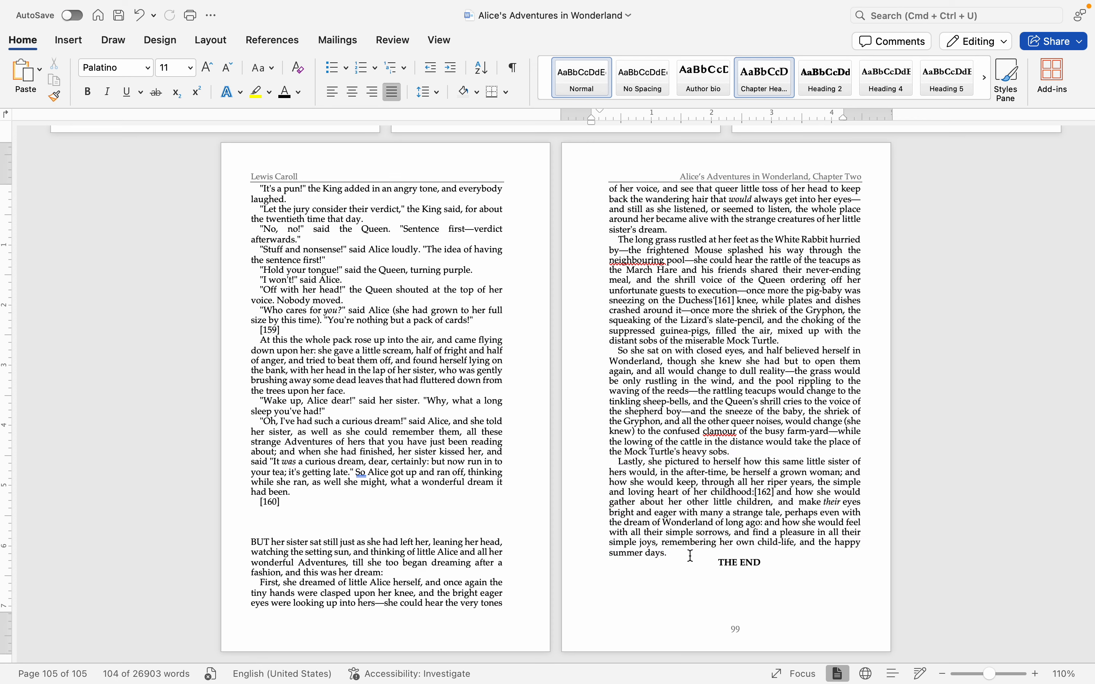
left_click_drag(691, 556, 618, 459)
left_click(674, 532)
left_click_drag(686, 558, 571, 202)
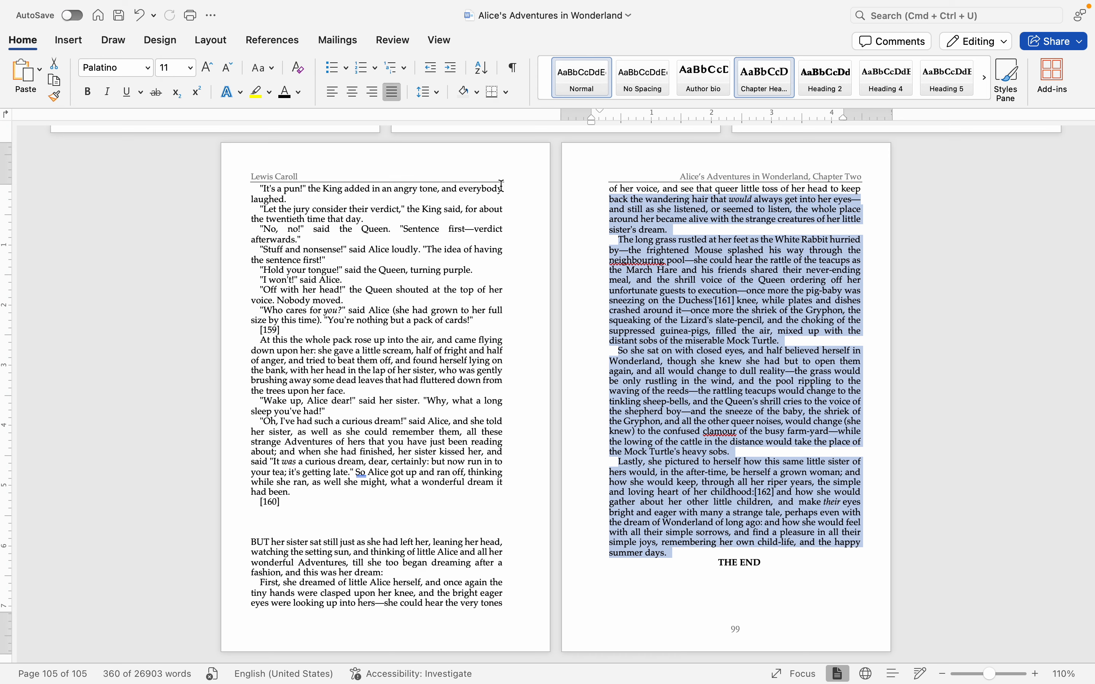
left_click(428, 93)
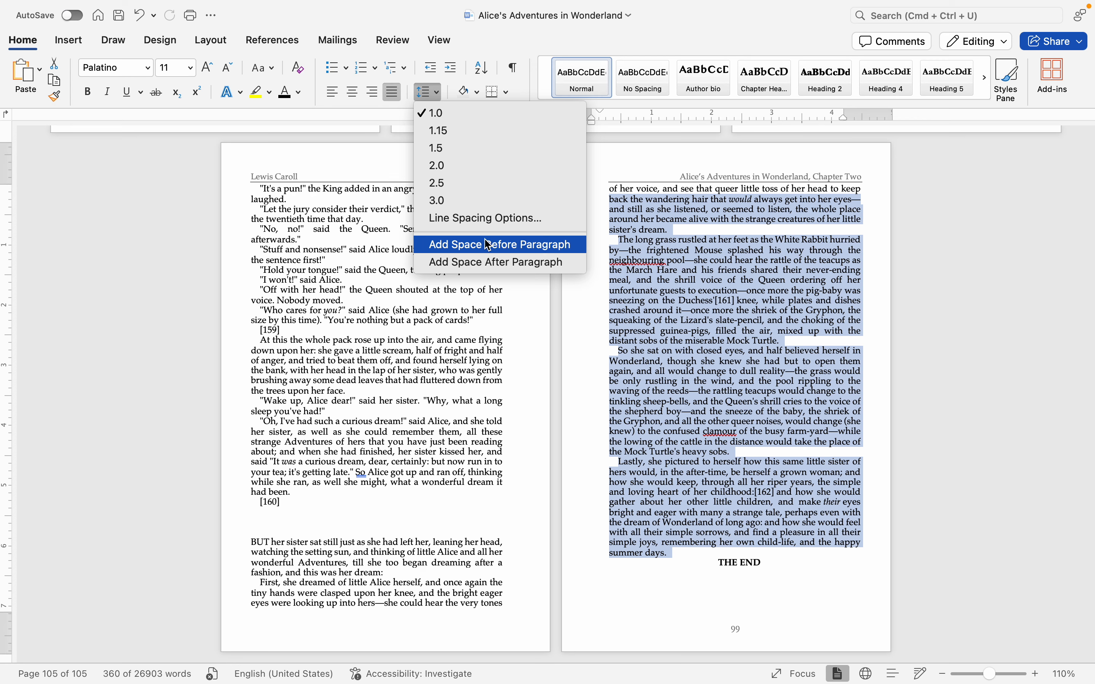
left_click(690, 552)
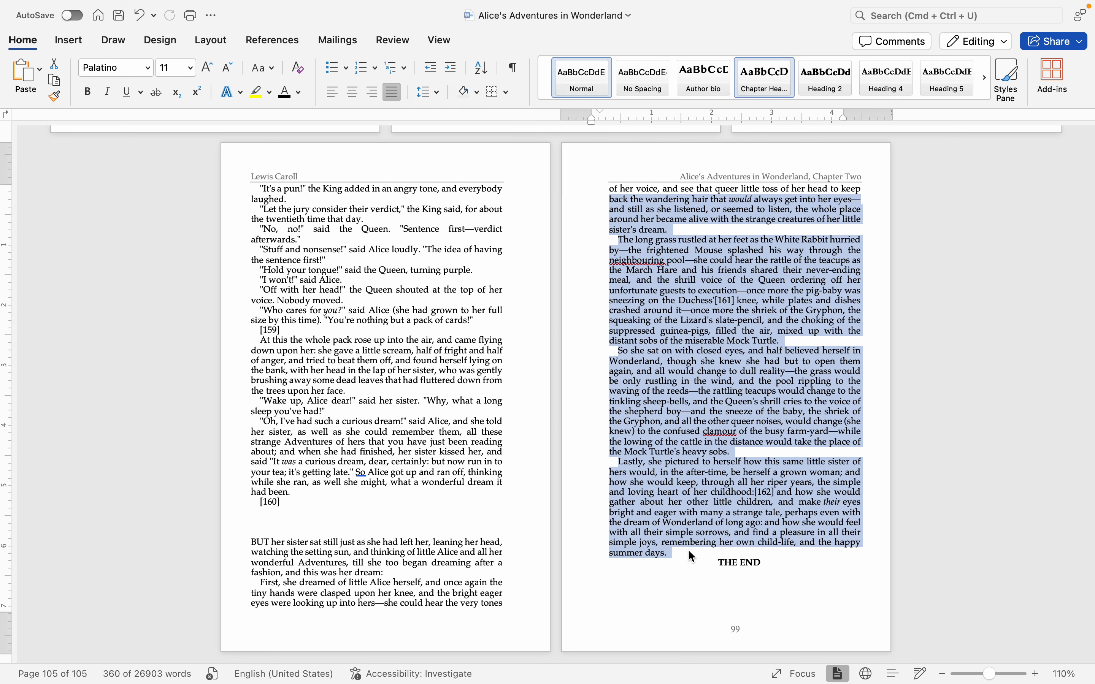
left_click(689, 551)
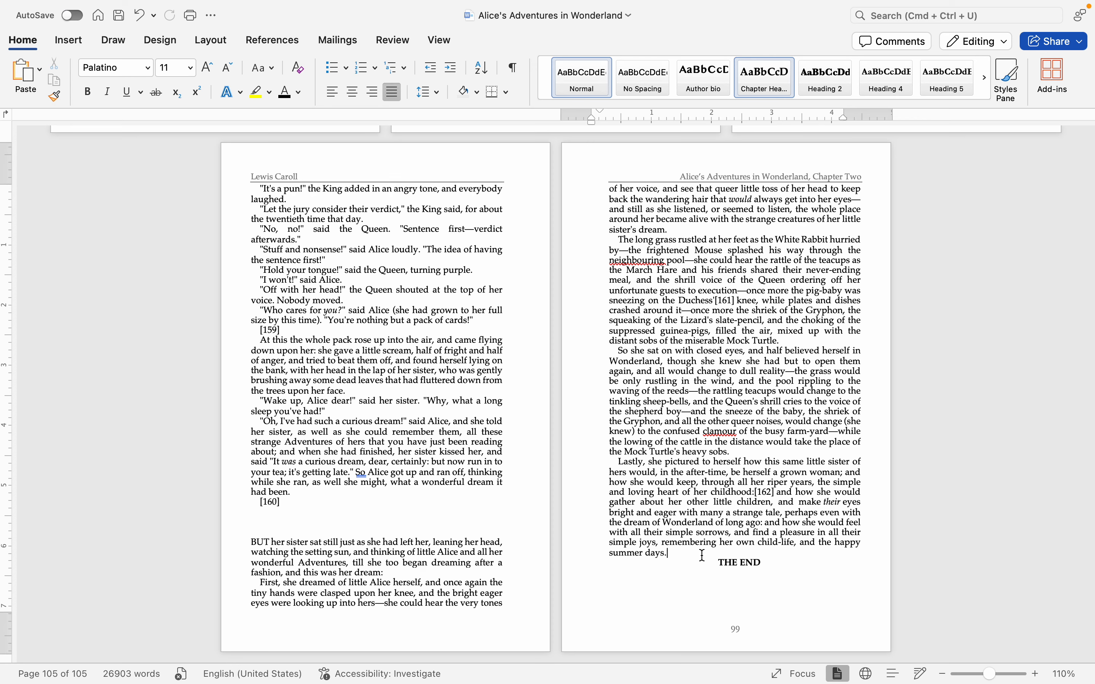
- Set the line spacing of the body text on the last two pages above THE END to 1.0
left_click_drag(702, 555, 220, 189)
left_click(429, 92)
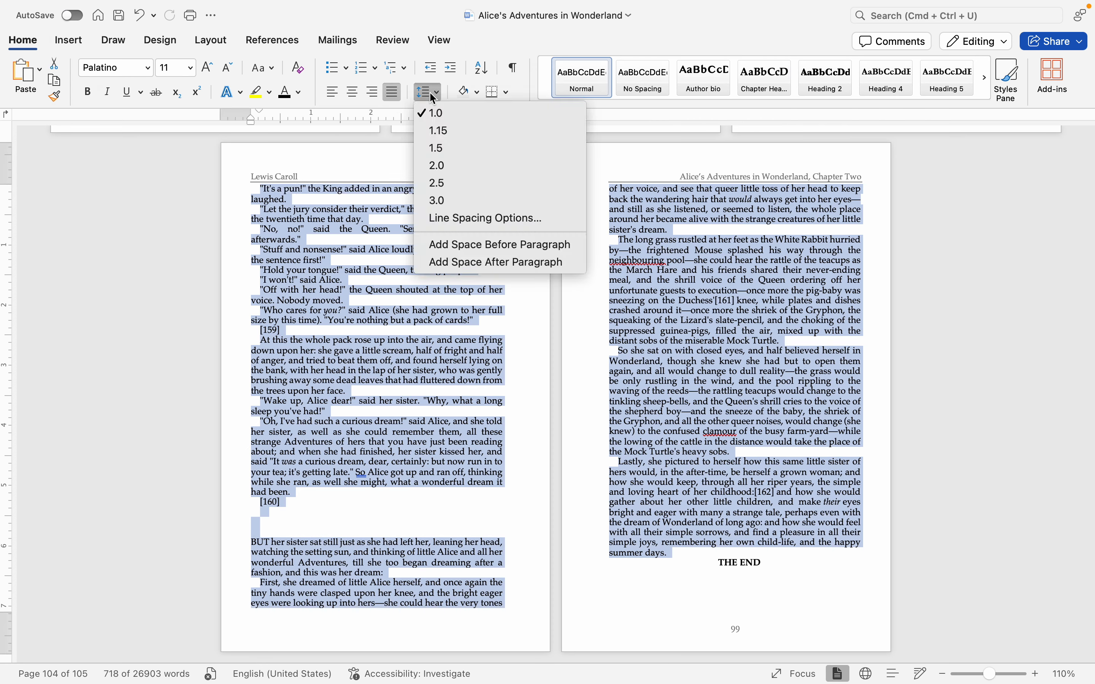
left_click(445, 113)
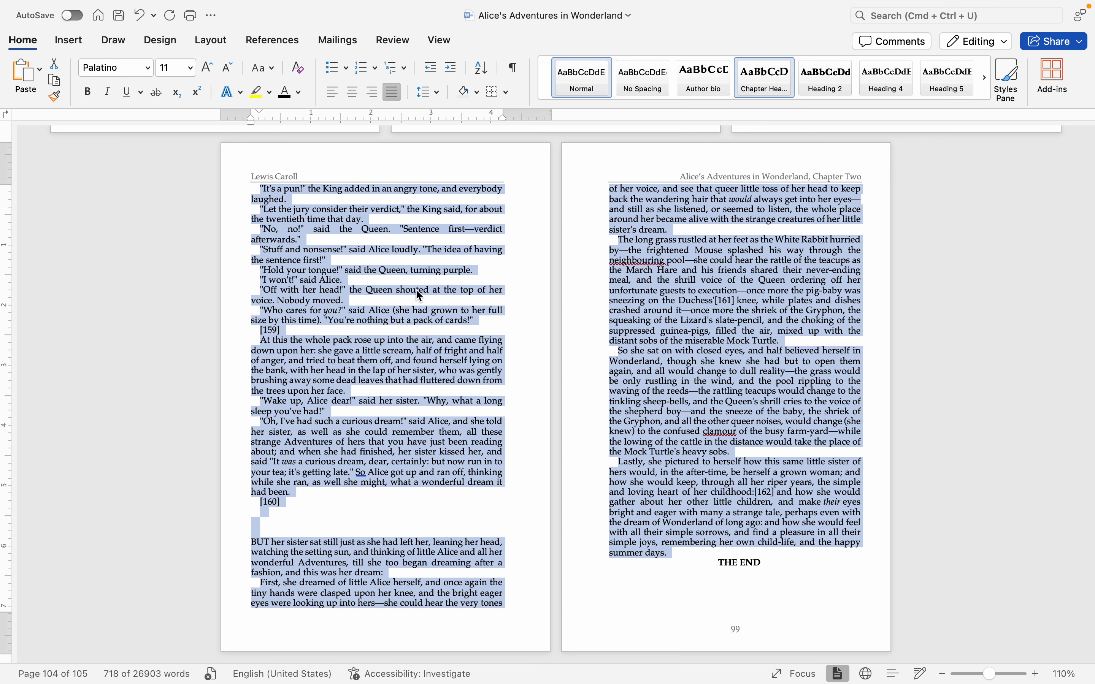
- Check the margins and the Apply to choices in the Document settings for the selected pages, and cancel
left_click(244, 9)
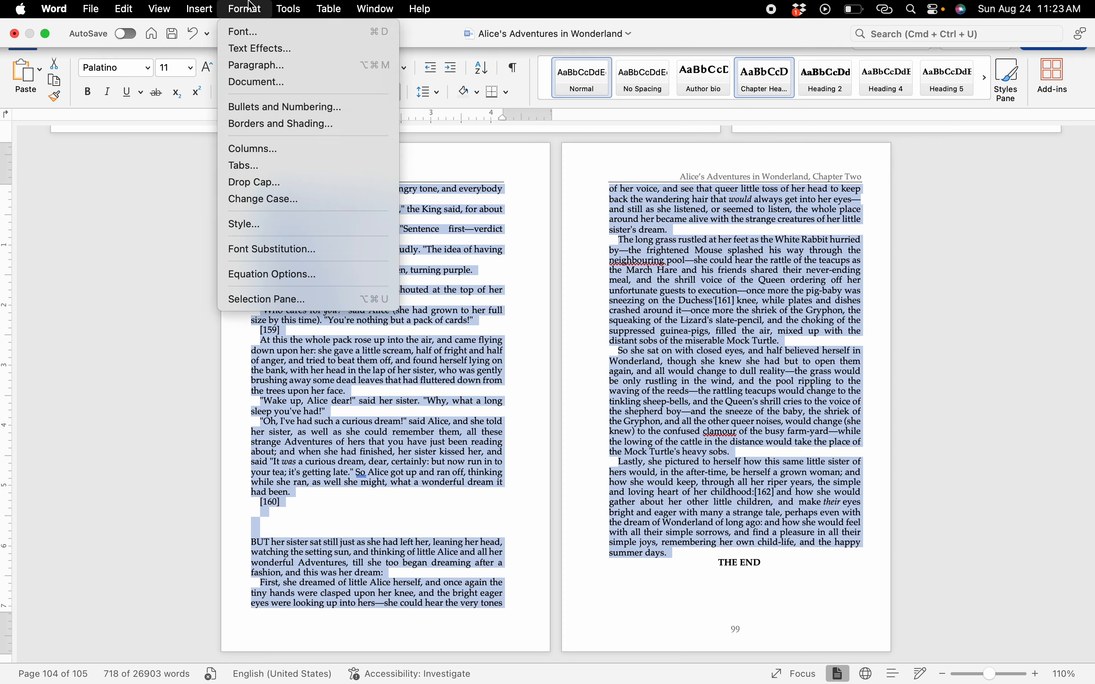
left_click(273, 84)
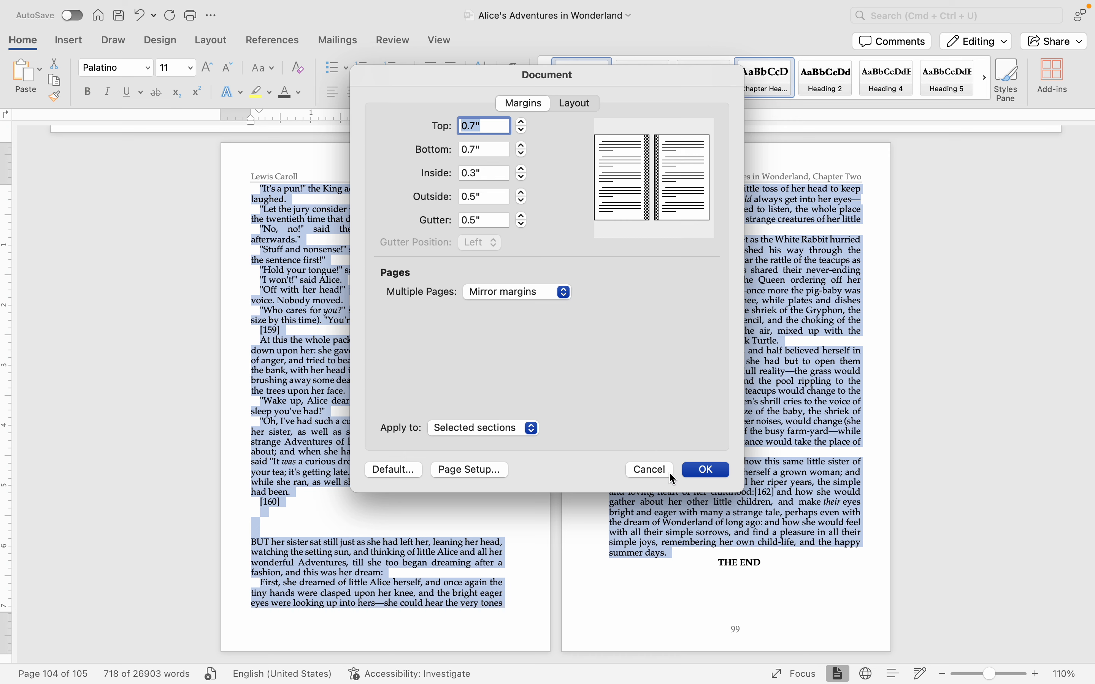
left_click(515, 431)
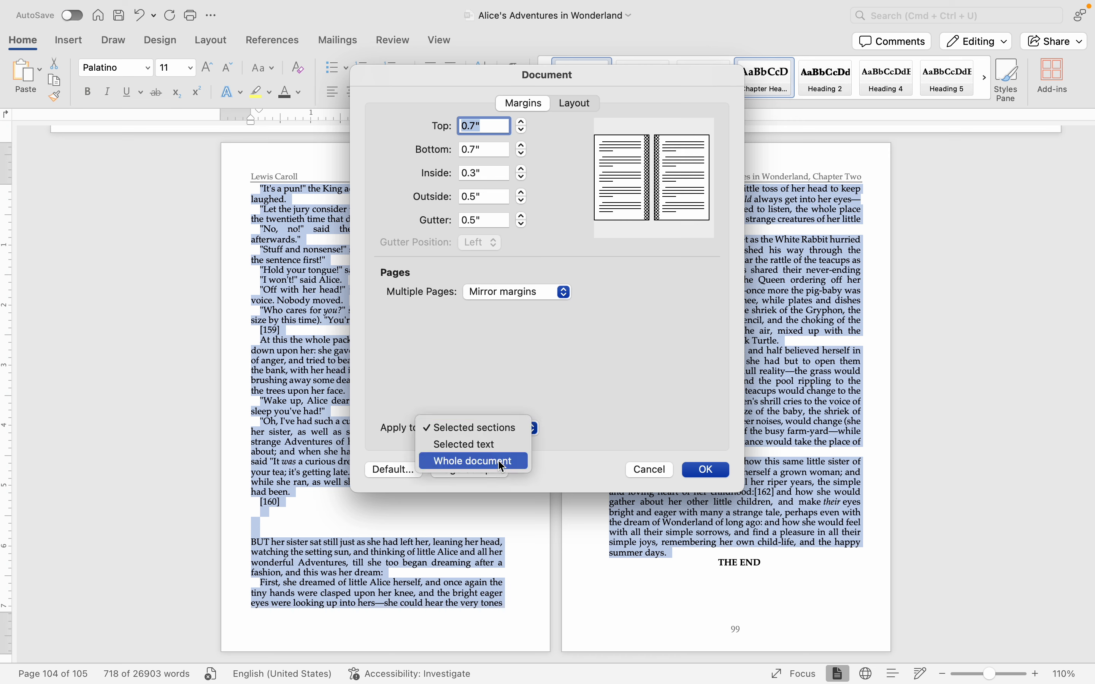
left_click(650, 470)
left_click(649, 470)
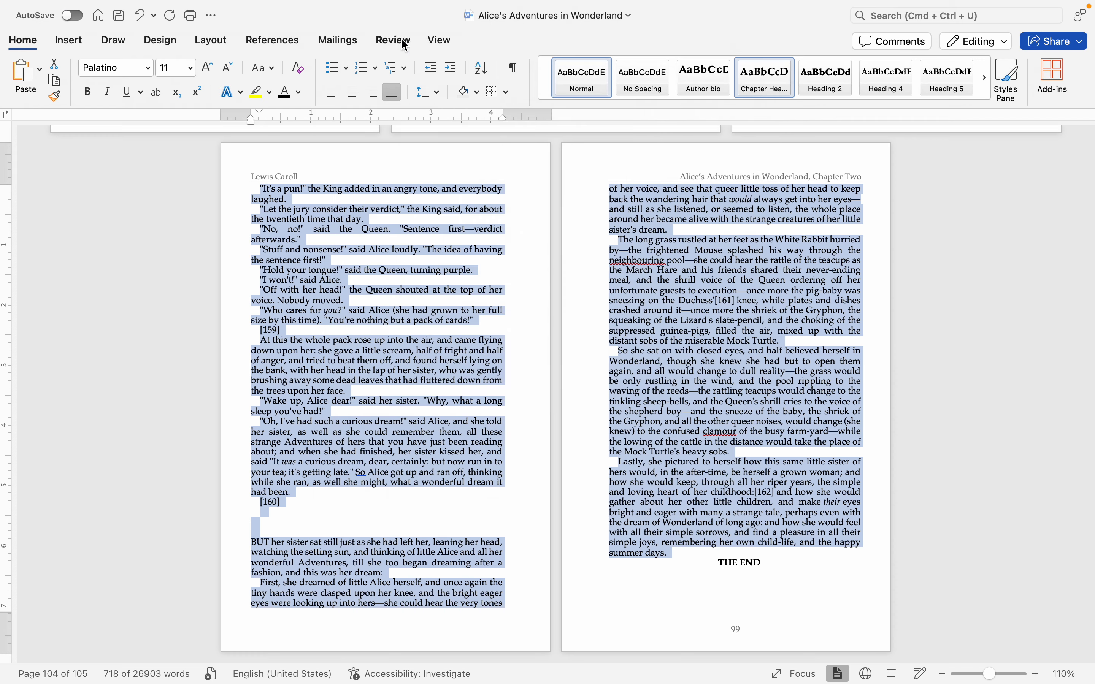
- Review the indentation and spacing in the Paragraph settings of the selected text, keep them as they are, and deselect the text
mouse_move(202, 6)
left_click(247, 6)
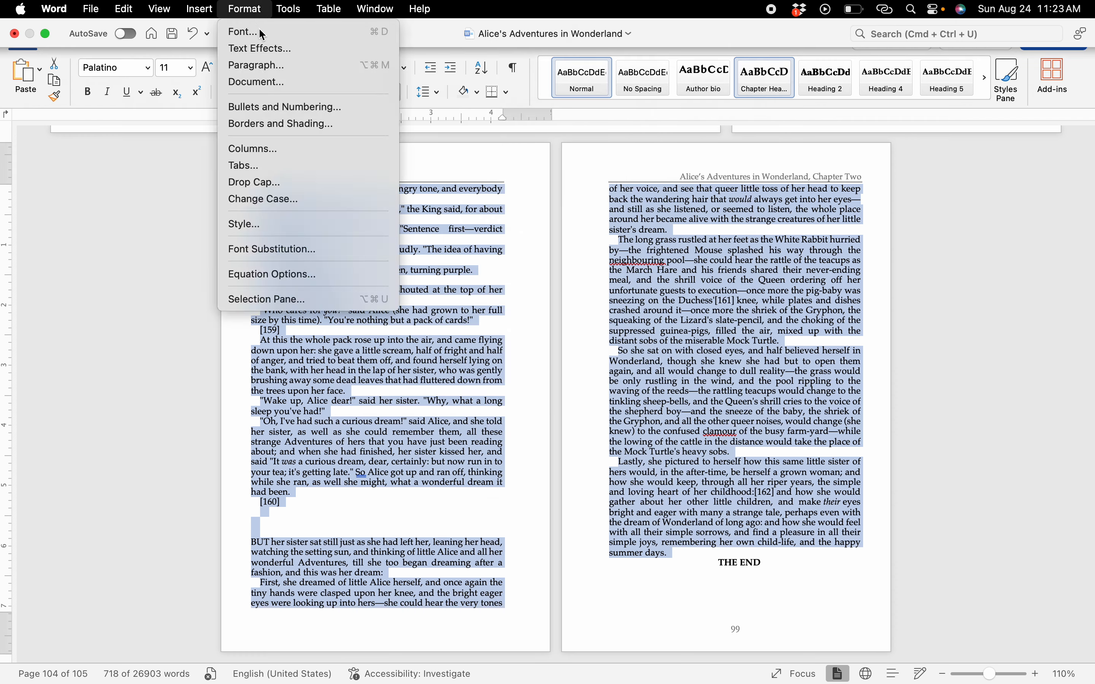
left_click(277, 65)
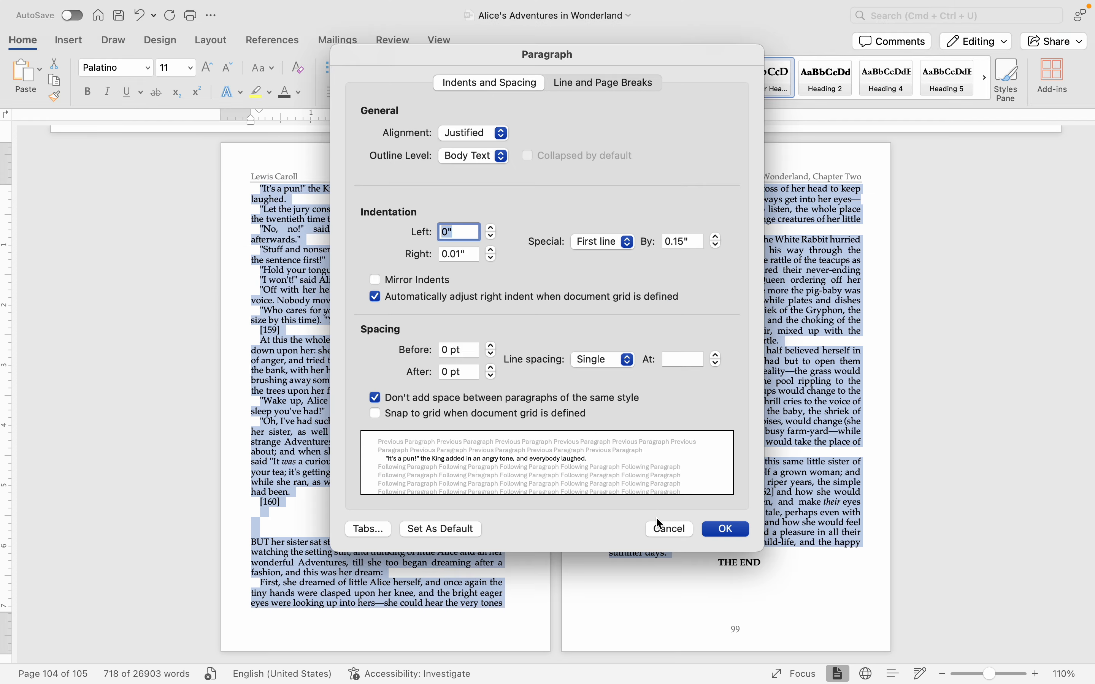
left_click(661, 528)
right_click(691, 518)
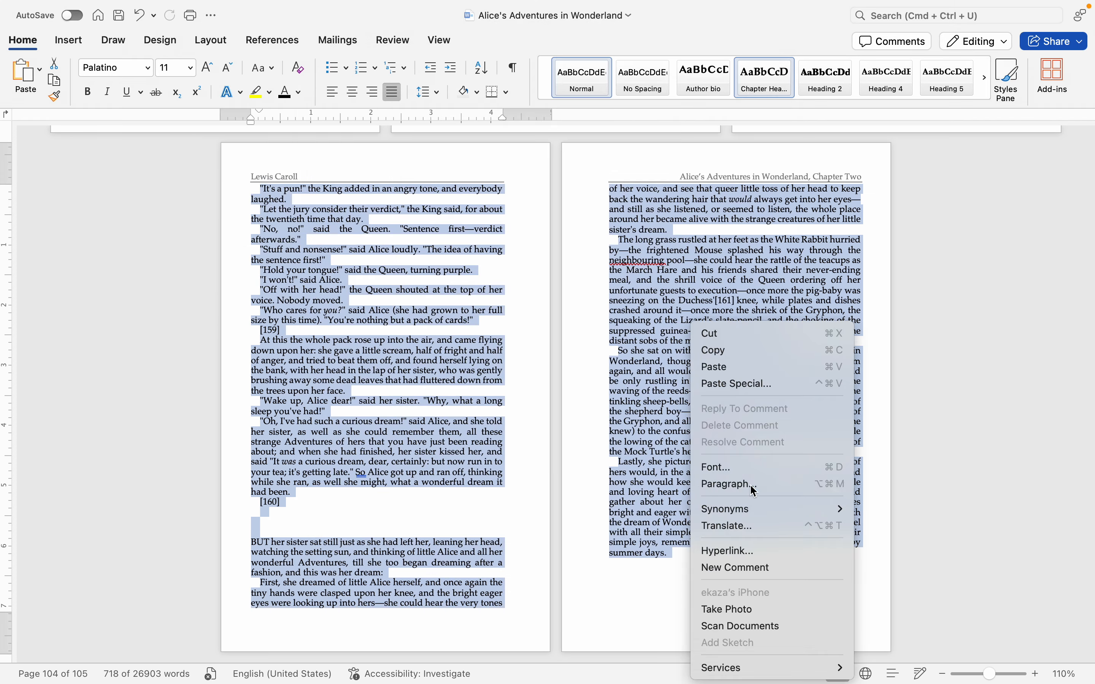
left_click(733, 484)
left_click(684, 528)
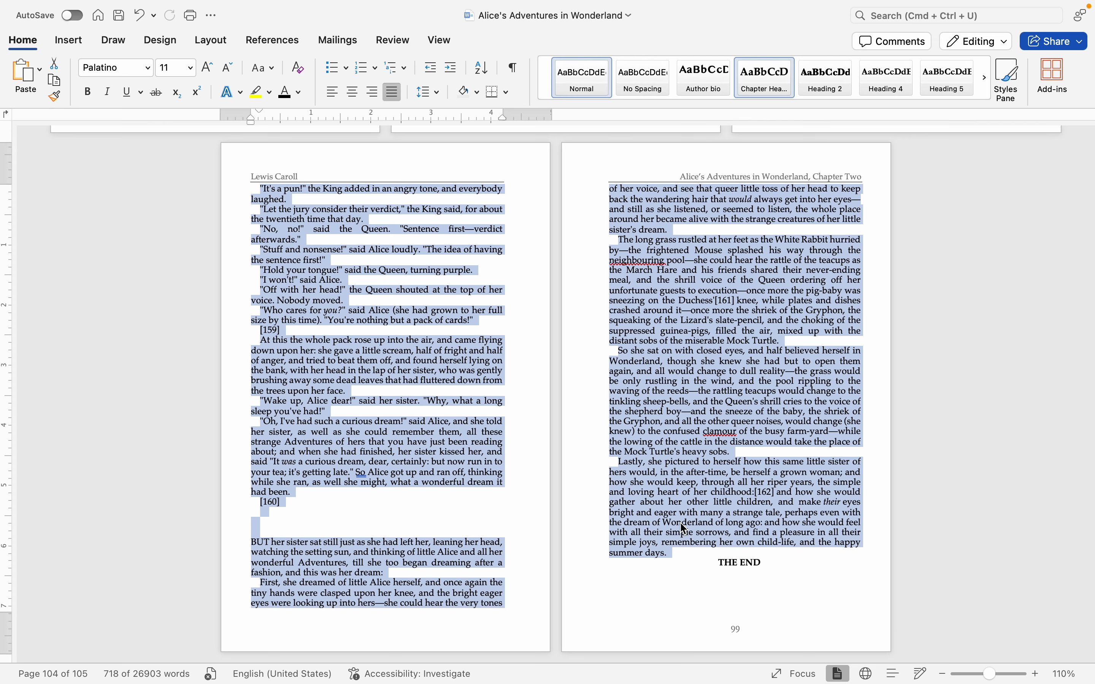
key("alt+super+m")
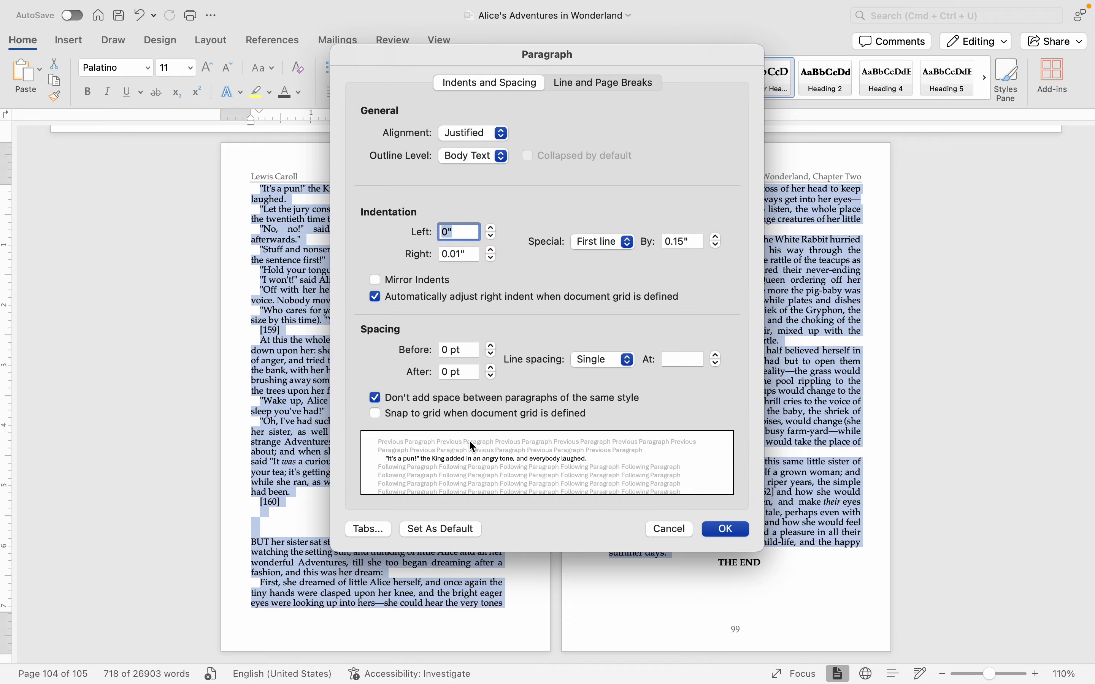
left_click(713, 533)
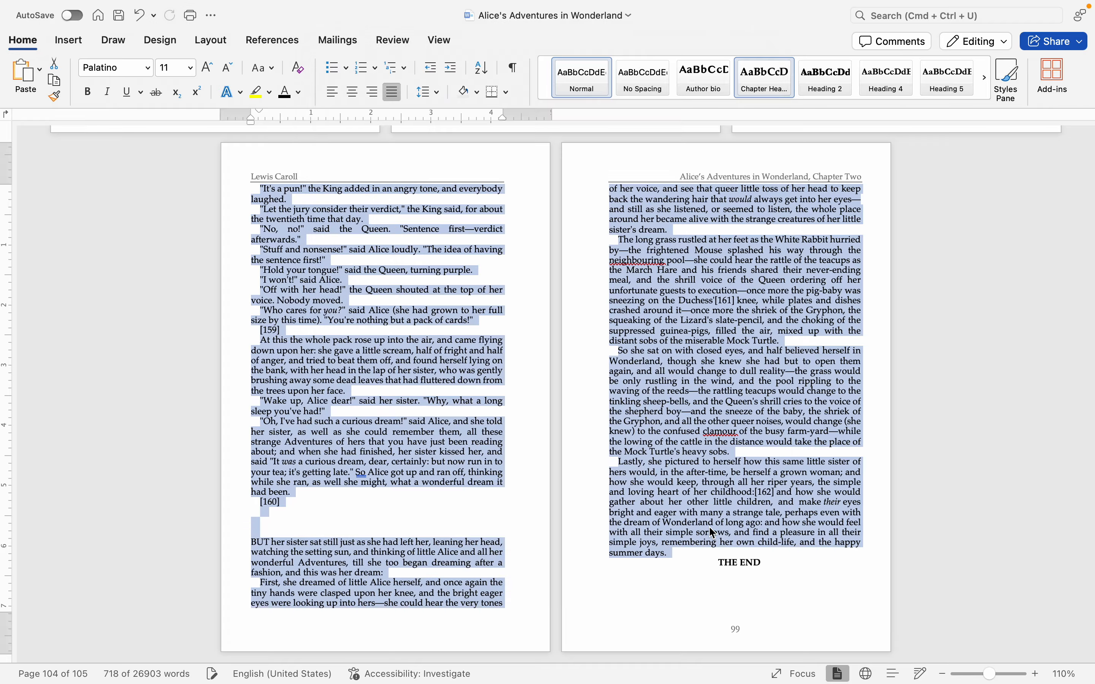
left_click(711, 554)
- Go back to the front matter, inspect the INTRODUCTION page's header and close header editing
scroll(710, 554, "up", 20)
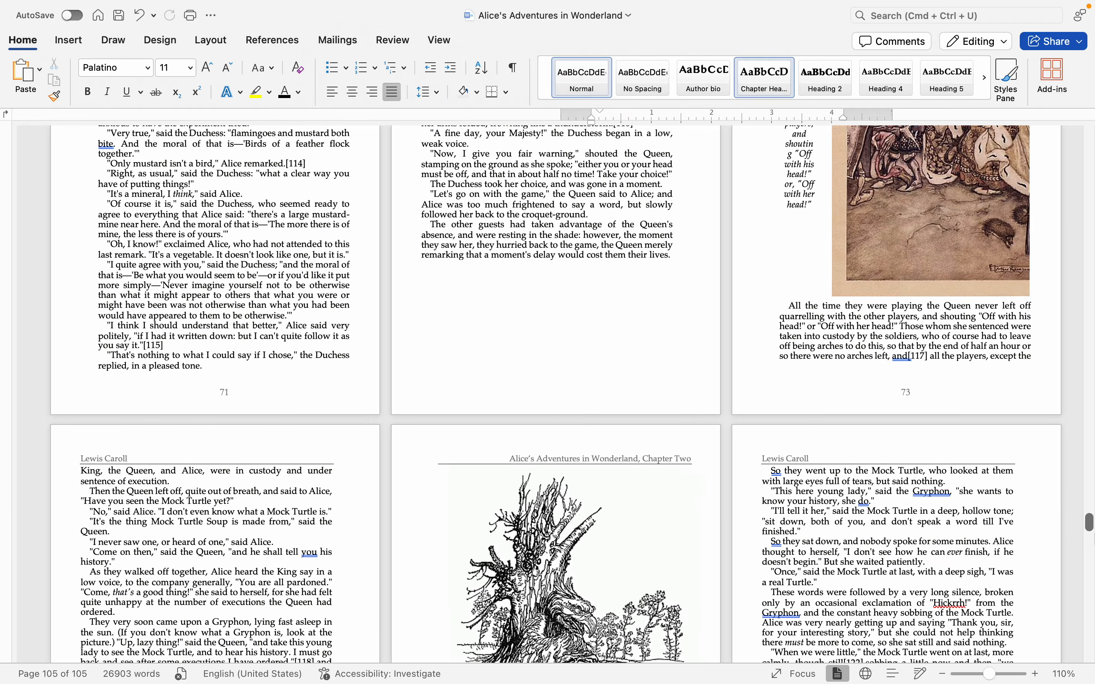
left_click_drag(1090, 523, 1068, 145)
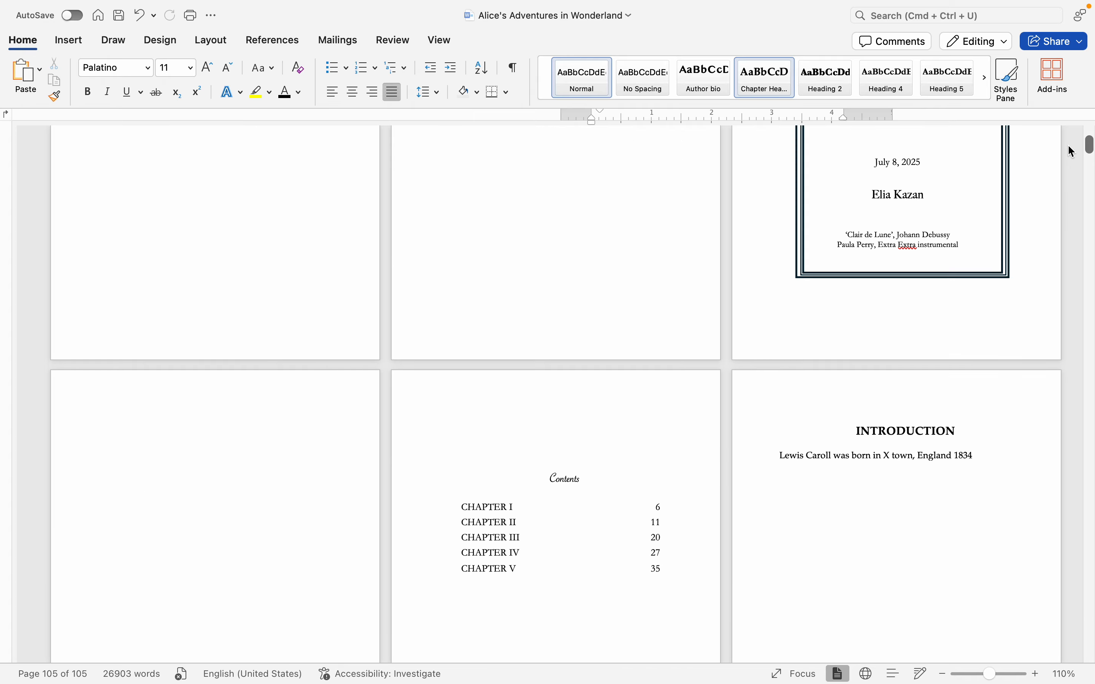
scroll(1068, 146, "down", 8)
scroll(1069, 149, "up", 4)
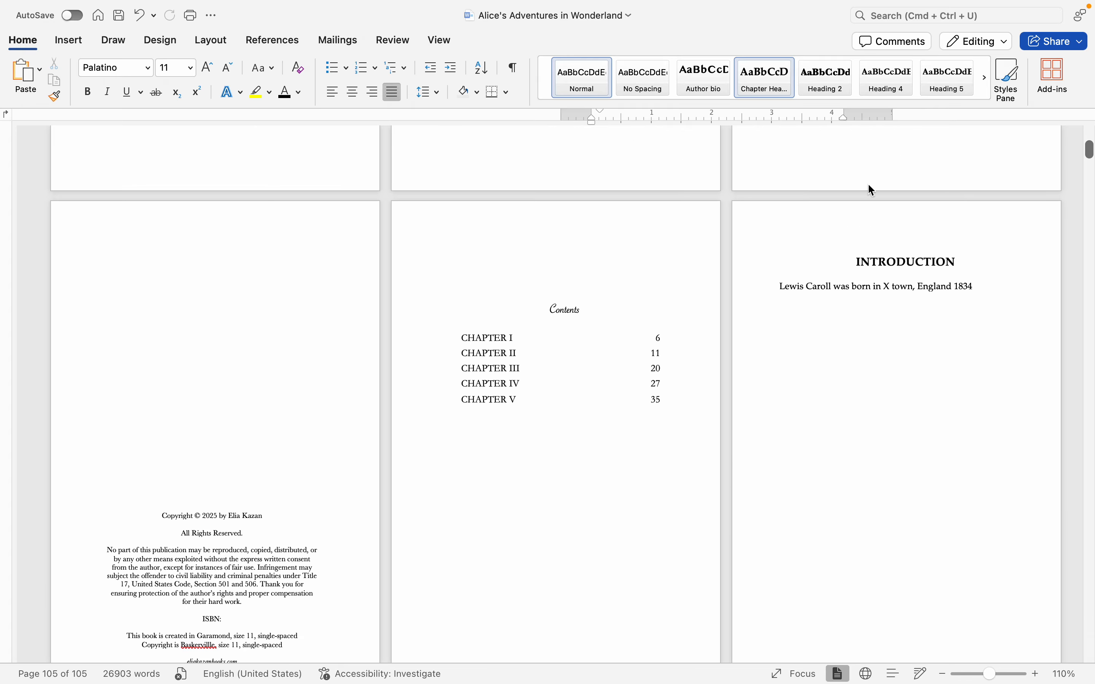
right_click(863, 214)
left_click(876, 231)
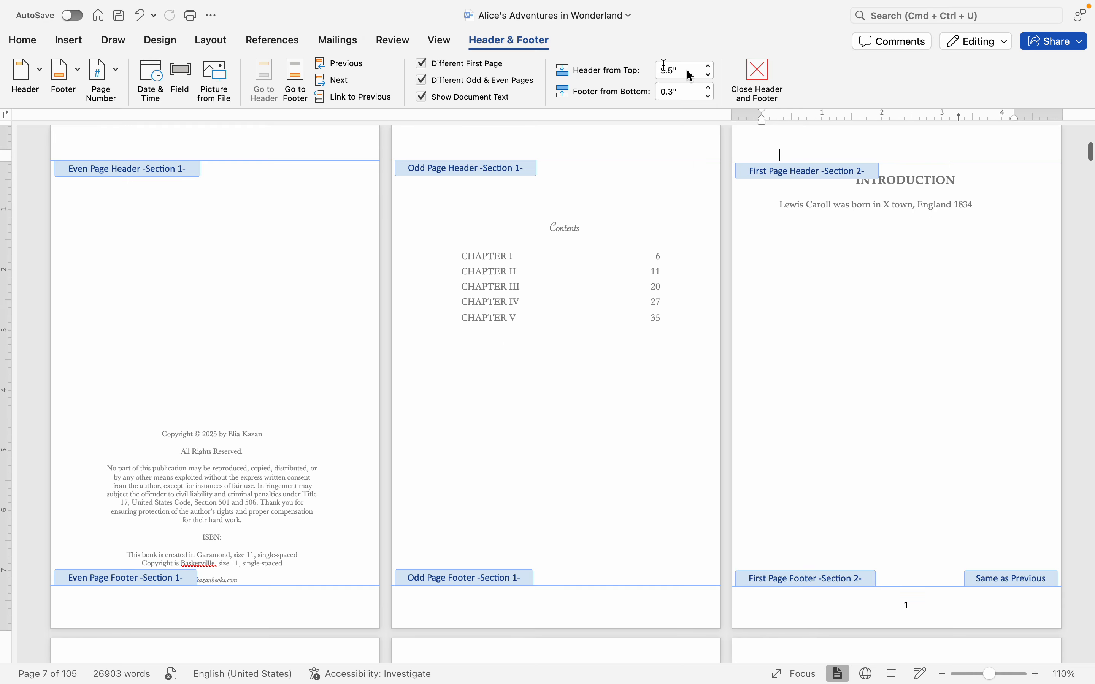
left_click(758, 81)
left_click(625, 373)
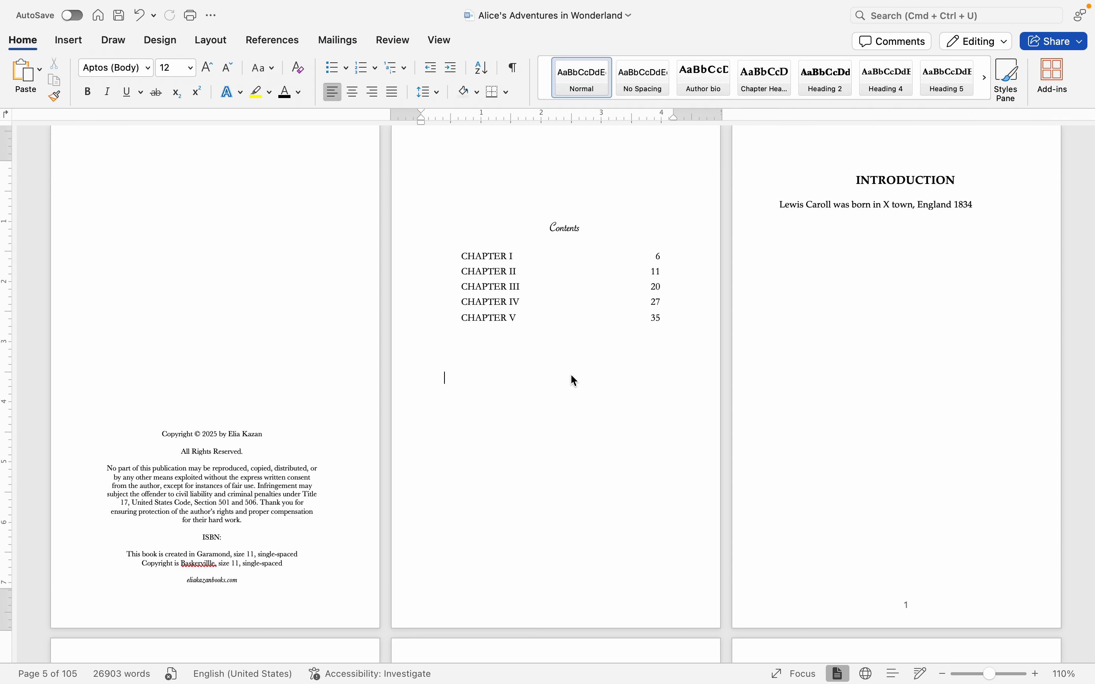
- Insert a Next Page section break below the chapter list on the Contents page
left_click(264, 42)
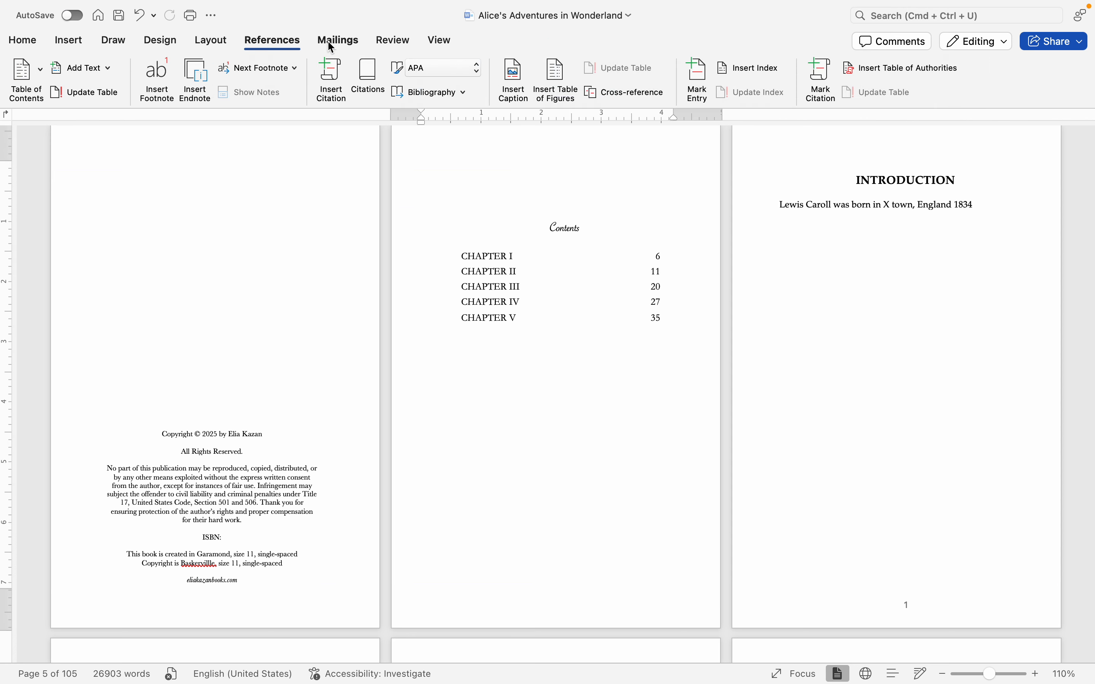
left_click(383, 41)
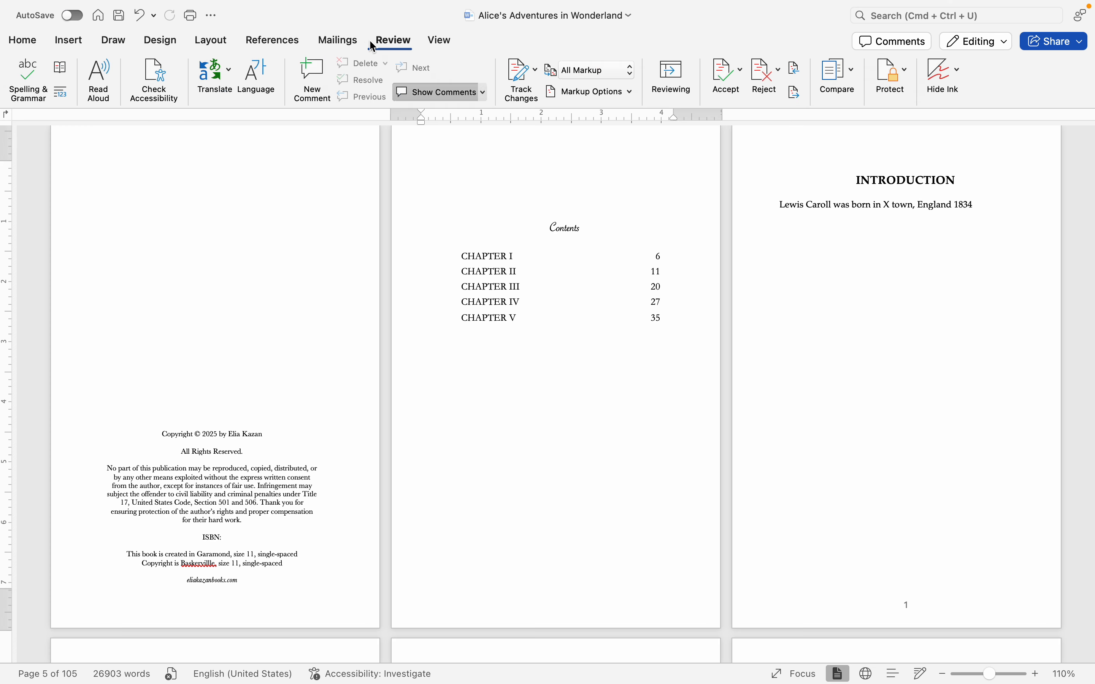
left_click(348, 45)
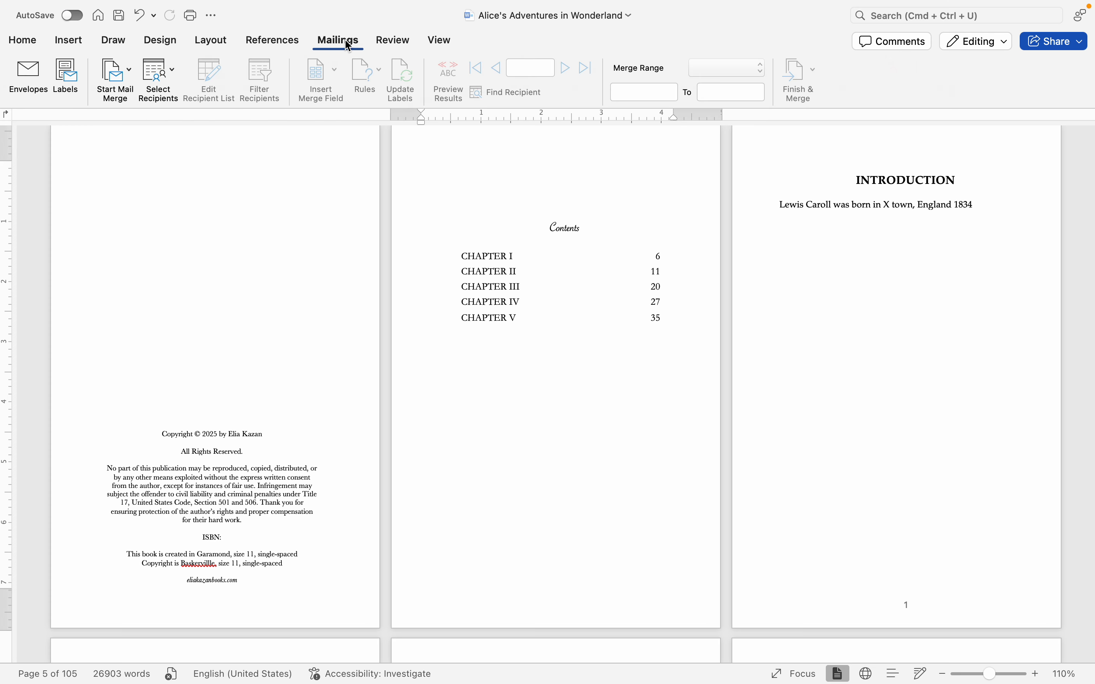
left_click(218, 45)
left_click(193, 83)
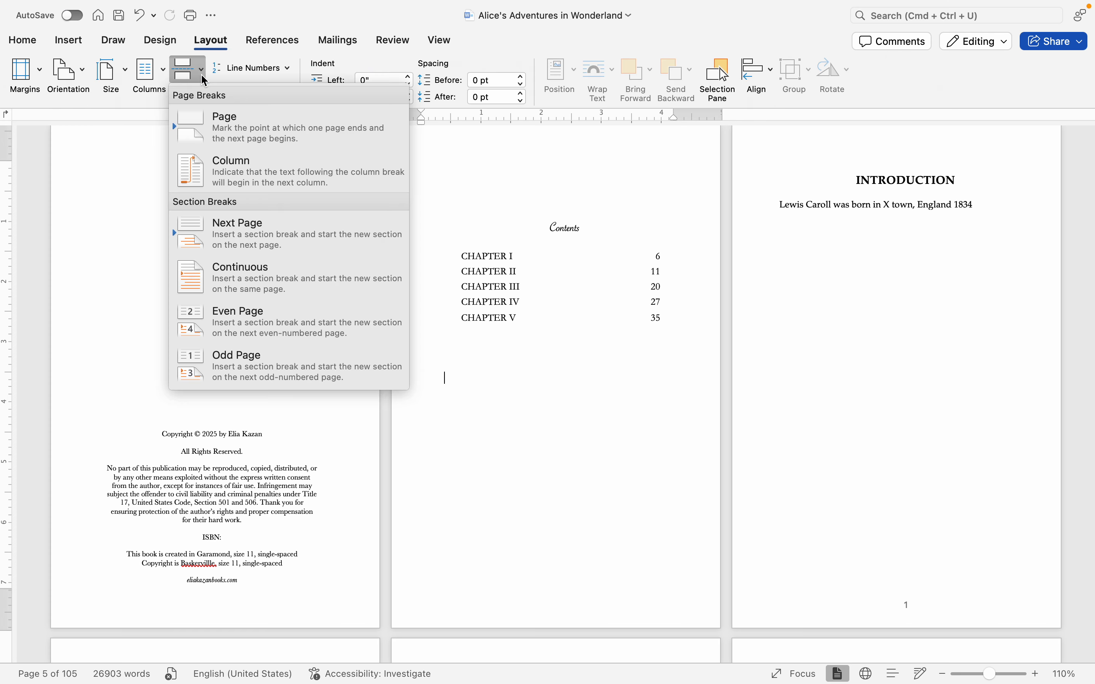
left_click(249, 213)
scroll(672, 471, "down", 3)
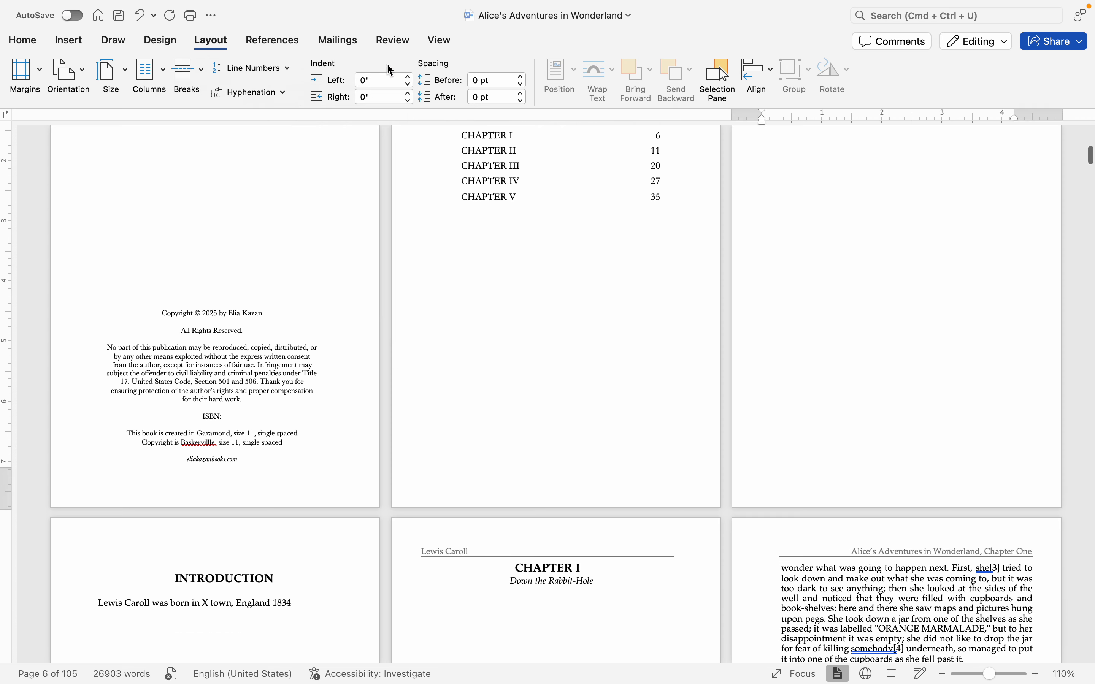
- Show the formatting marks and delete empty paragraphs between CHAPTER V and the section break on the Contents page
left_click(16, 42)
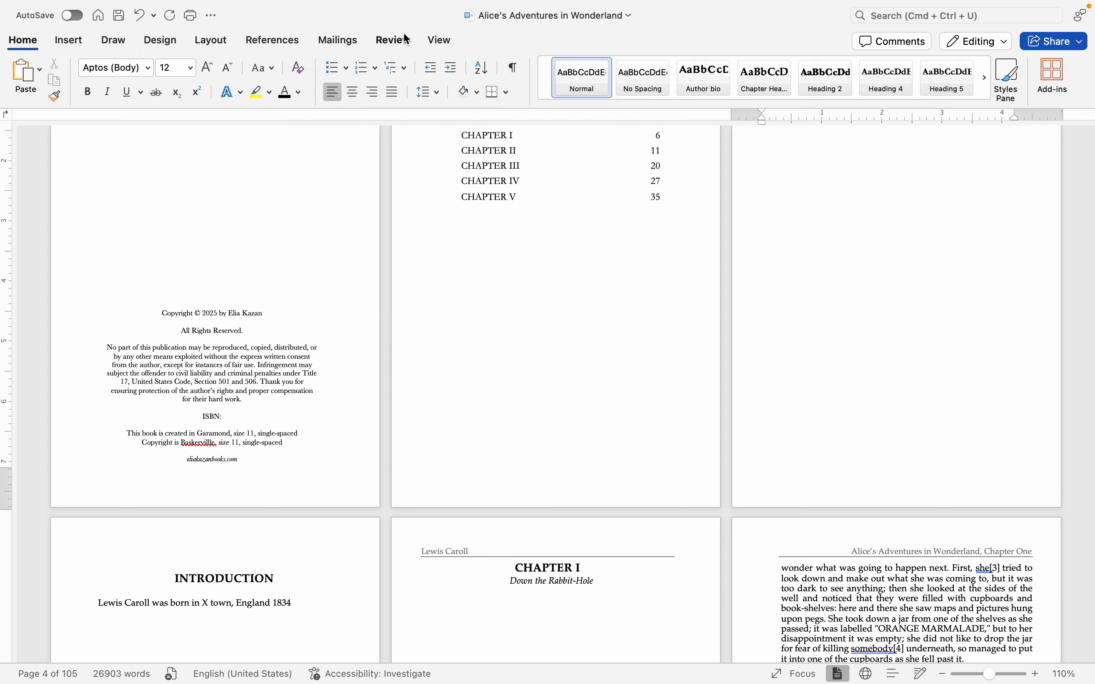
left_click(515, 67)
scroll(672, 504, "up", 5)
scroll(671, 506, "down", 6)
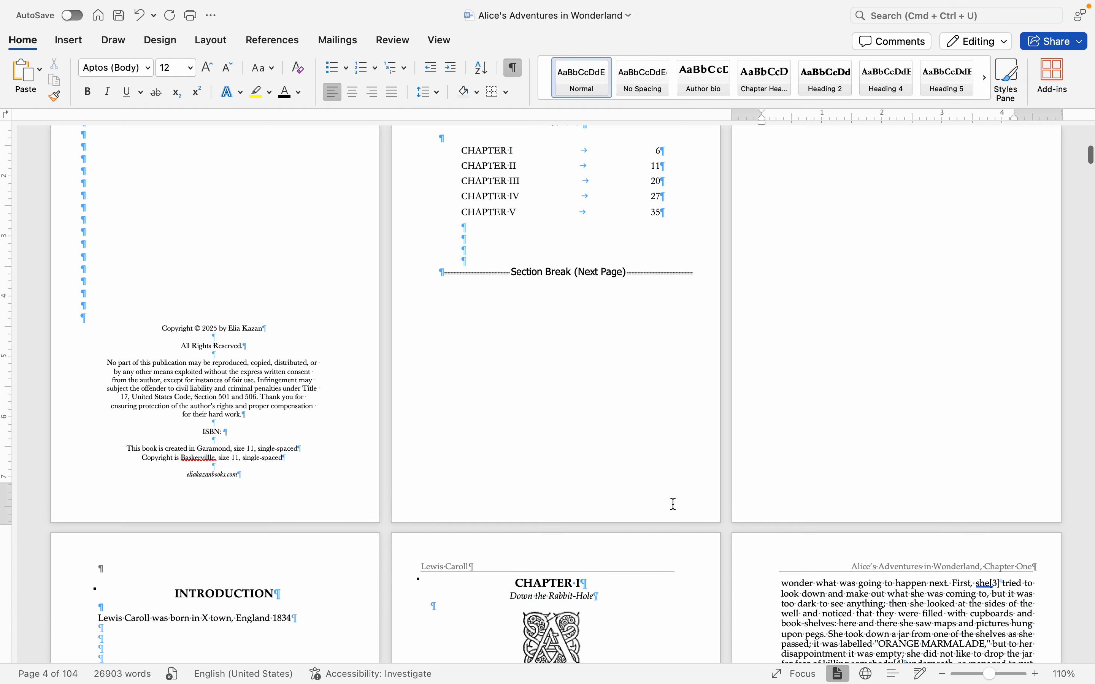
scroll(661, 452, "up", 4)
left_click_drag(545, 366, 553, 452)
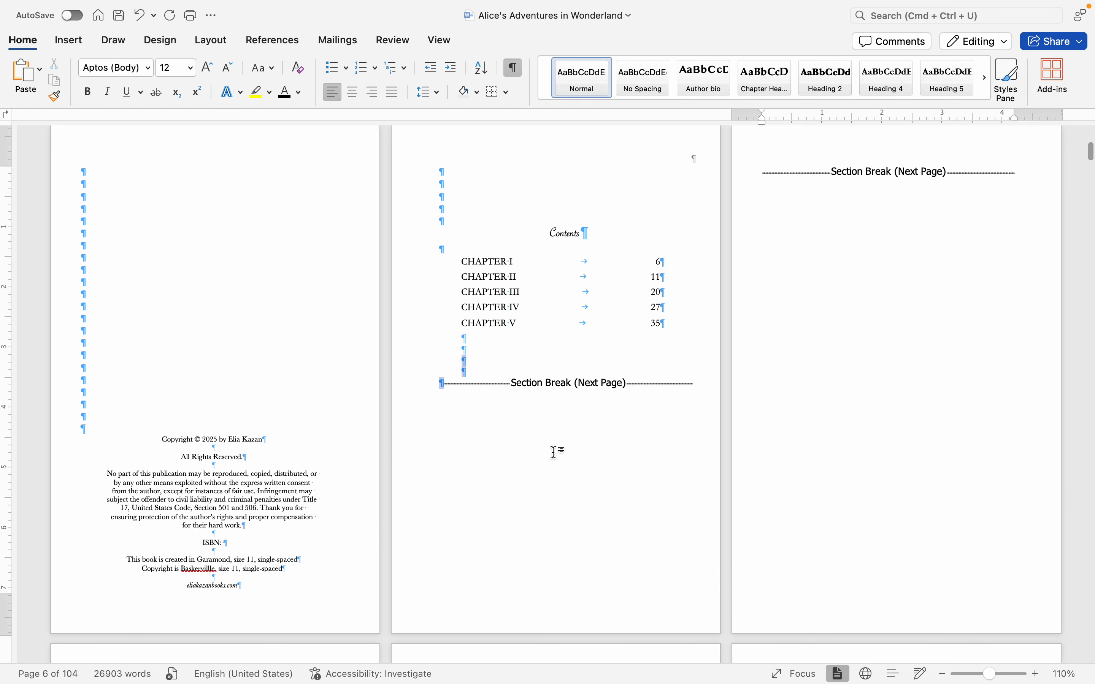
key("BackSpace")
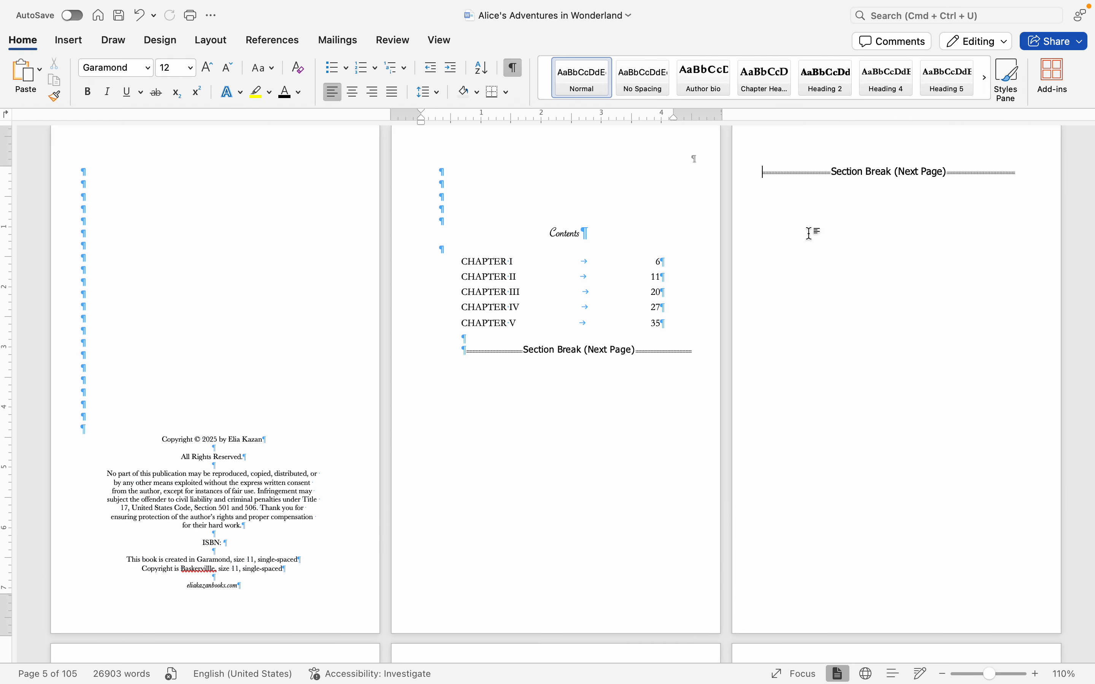
left_click(811, 233)
key("BackSpace")
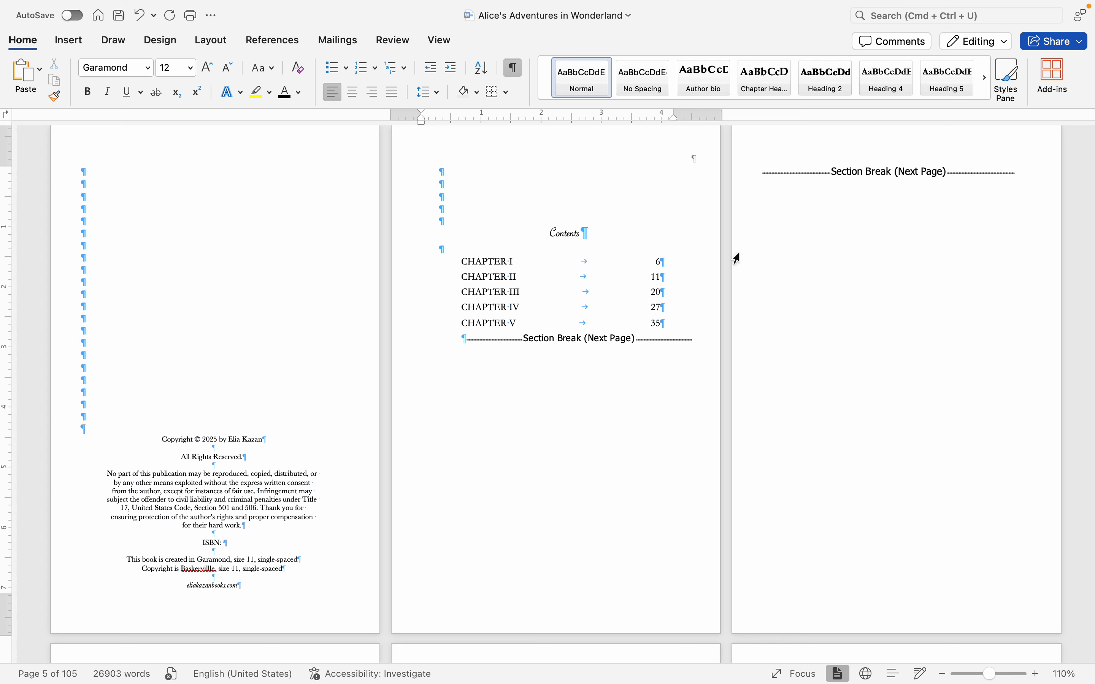
- Try to remove the blank page before INTRODUCTION, deleting the last empty paragraph under the Contents list
left_click(683, 333)
scroll(679, 376, "down", 6)
left_click(141, 400)
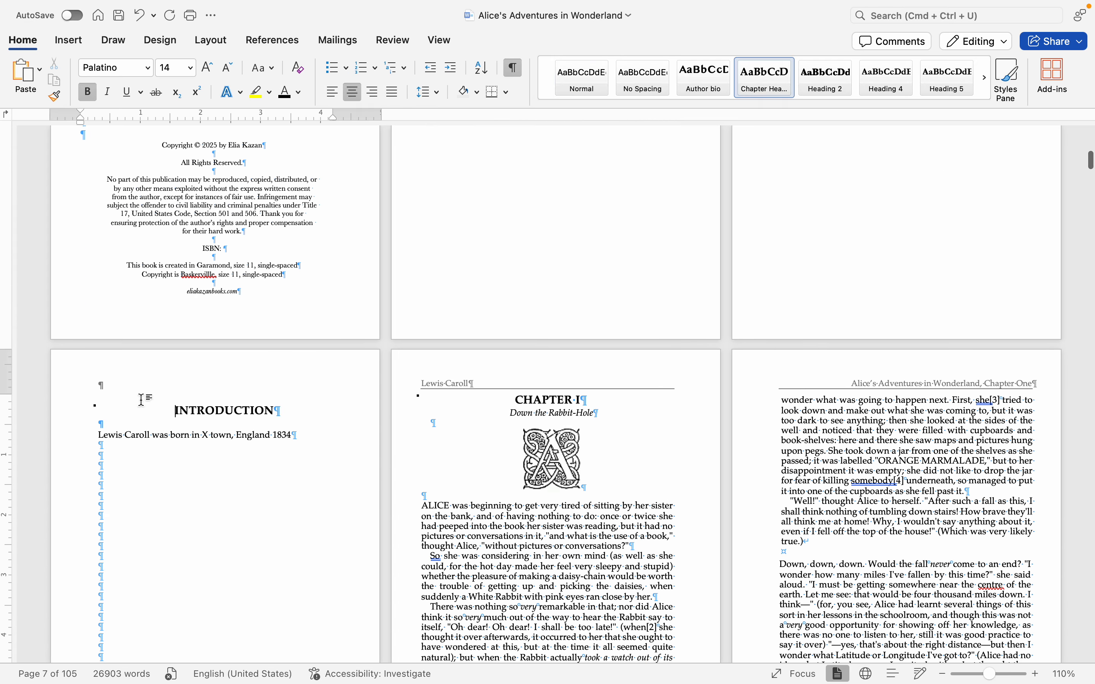
key("BackSpace")
key("BackSpace")
scroll(141, 401, "up", 3)
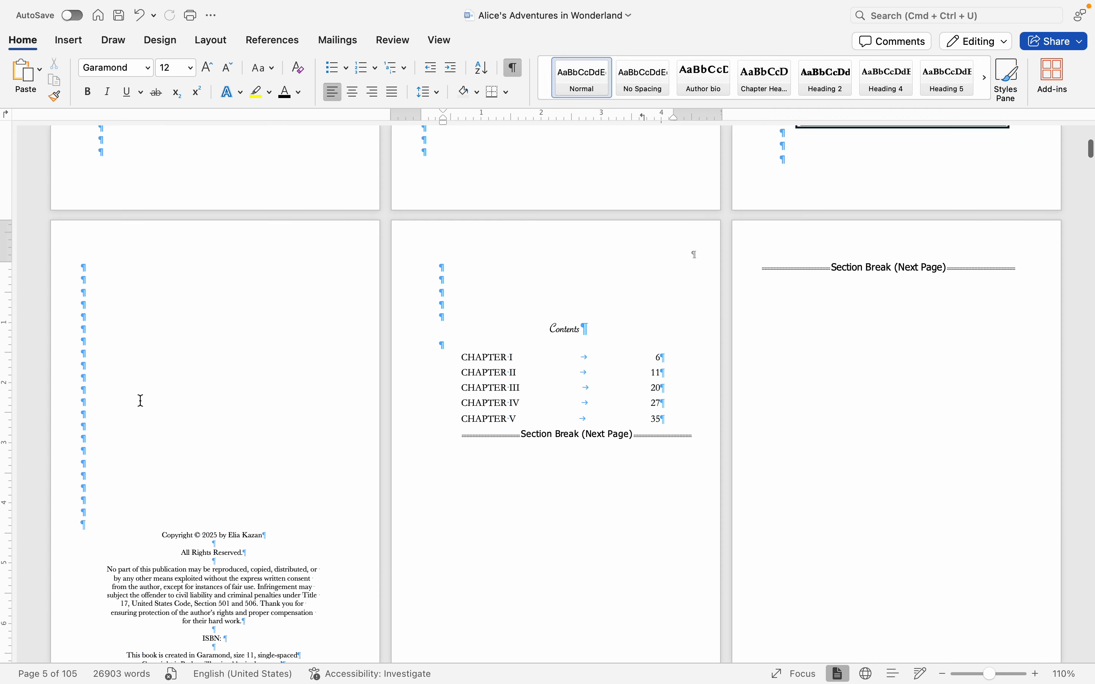
- Try to remove the blank page after Contents, and add several empty paragraphs between CHAPTER V and the section break on the Contents page
left_click(817, 303)
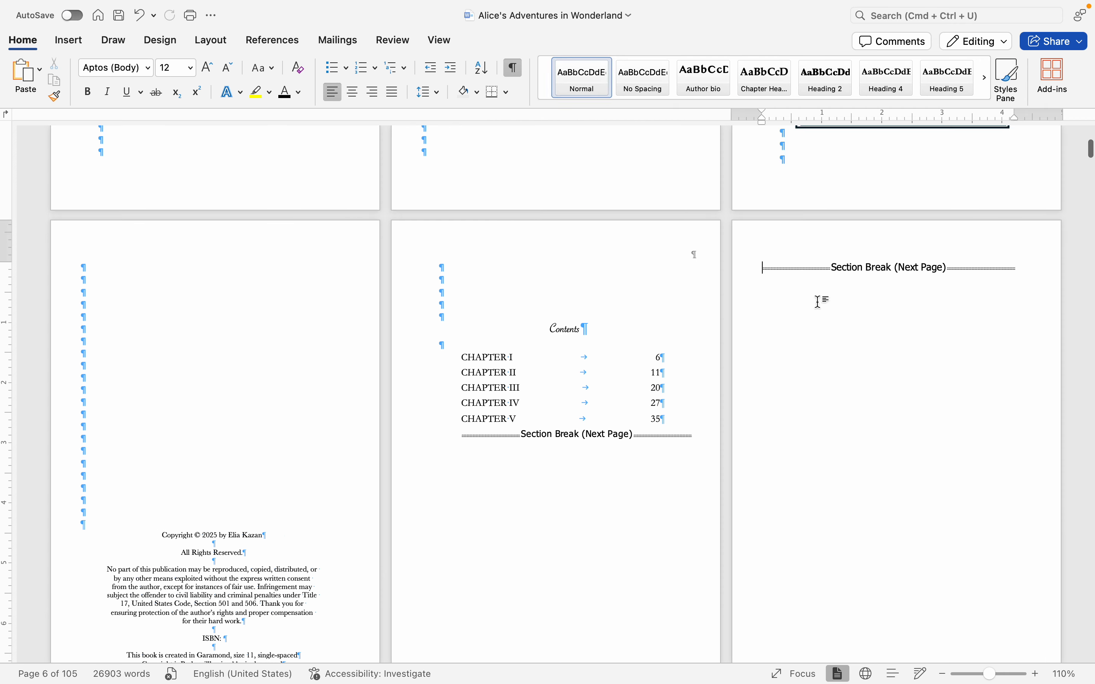
key("BackSpace")
left_click(664, 437)
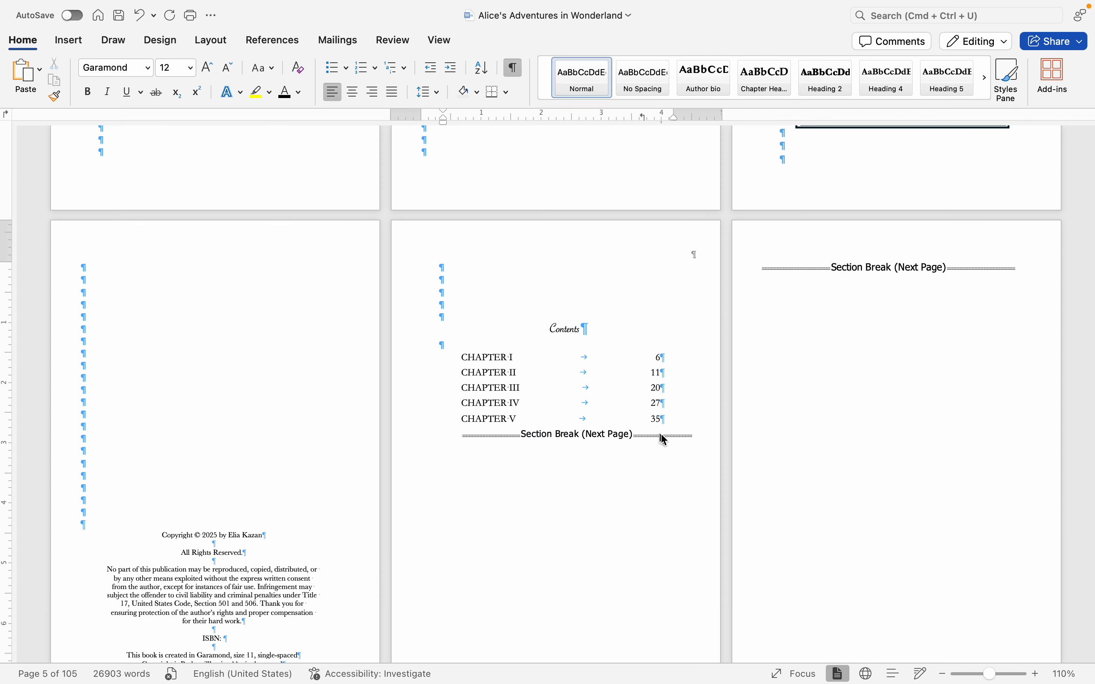
key("Return")
key("Return")
key("Return")
key("Return")
key("Return")
key("Return")
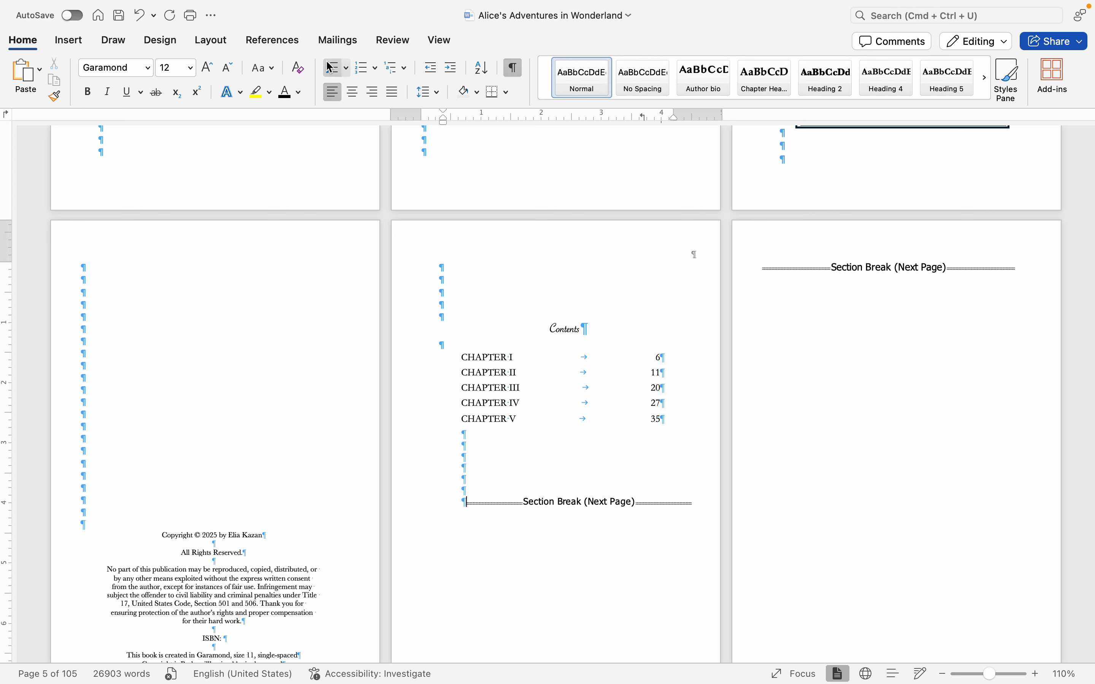
left_click(273, 40)
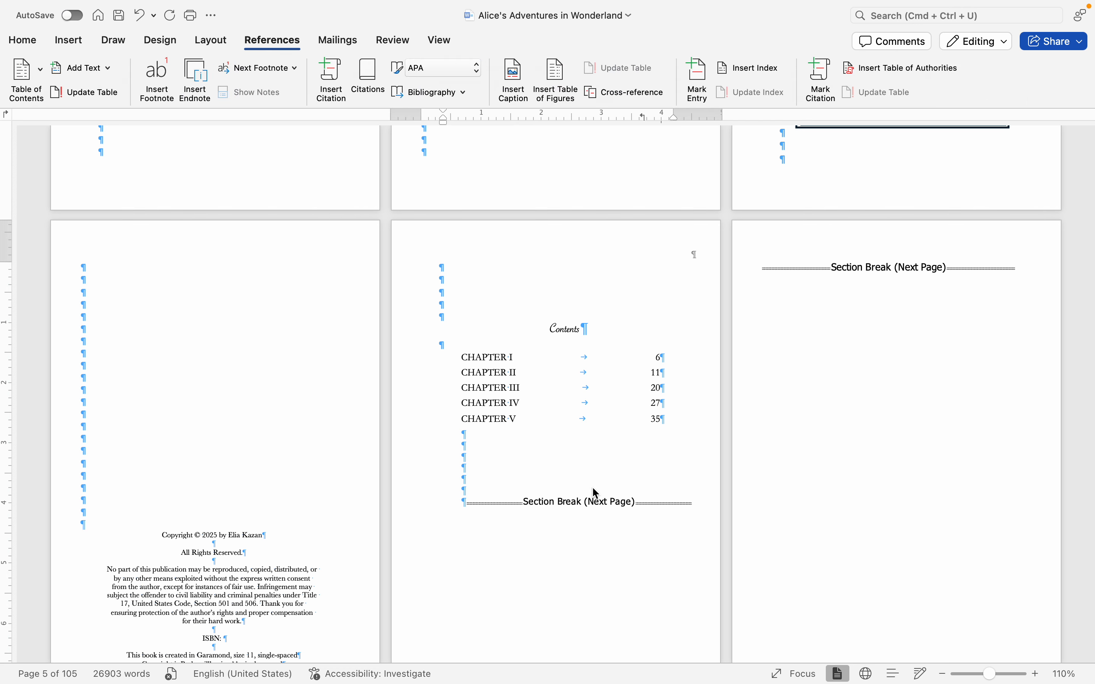
scroll(596, 491, "up", 3)
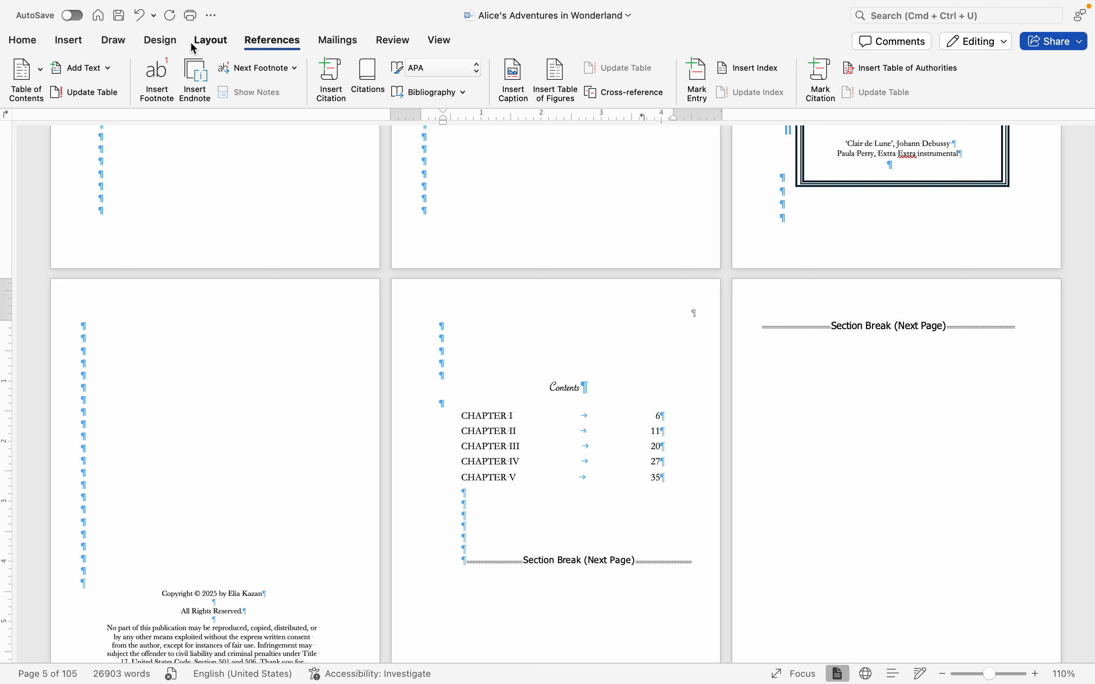
left_click(211, 41)
left_click(187, 69)
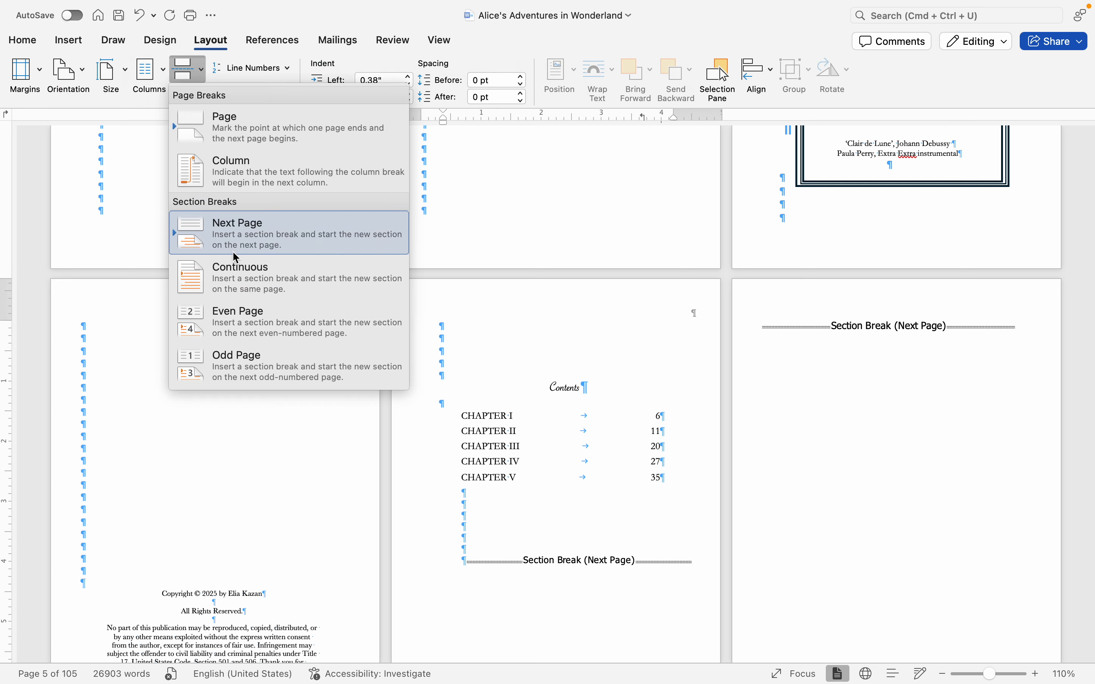
left_click(200, 71)
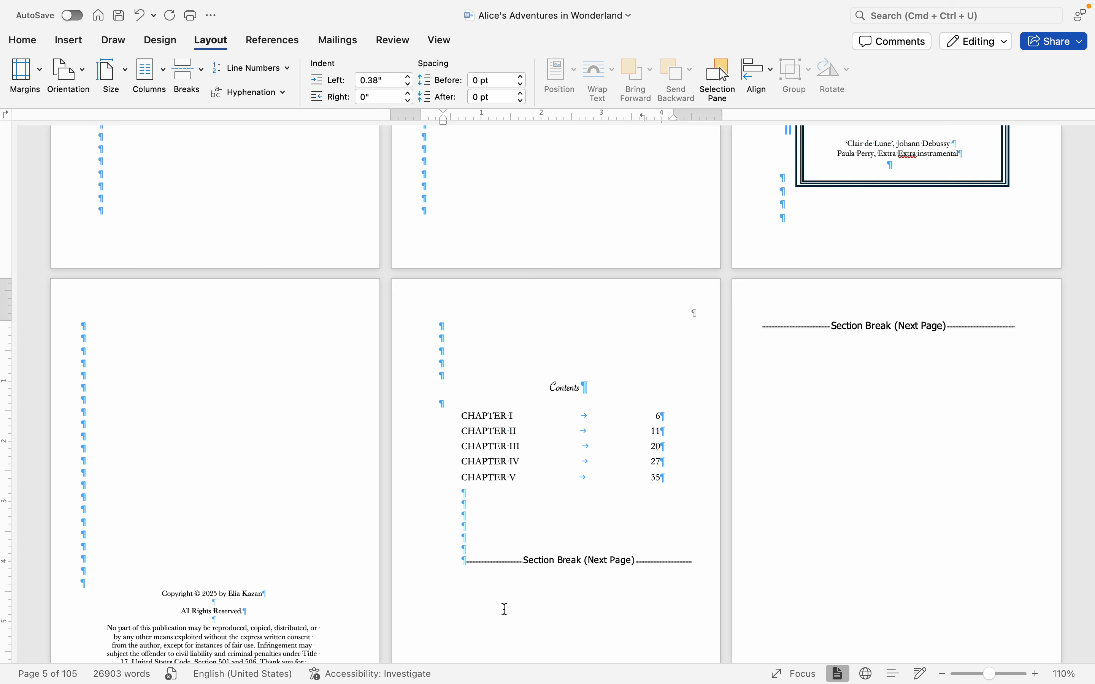
left_click_drag(652, 566, 552, 548)
left_click(544, 565)
left_click(200, 73)
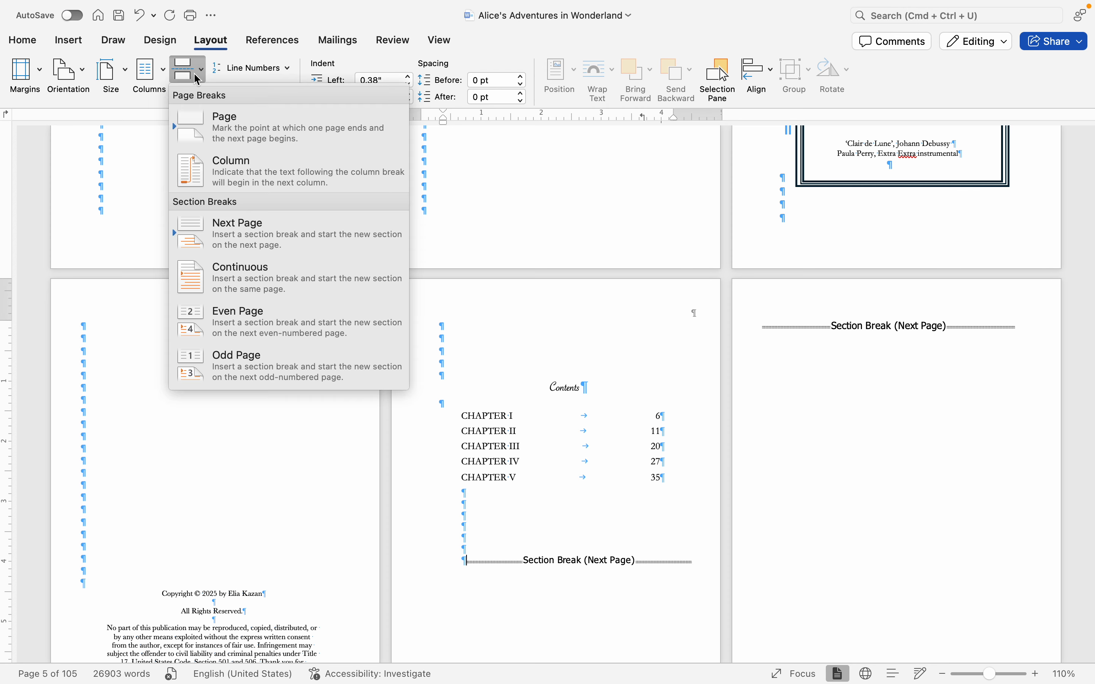
left_click(190, 58)
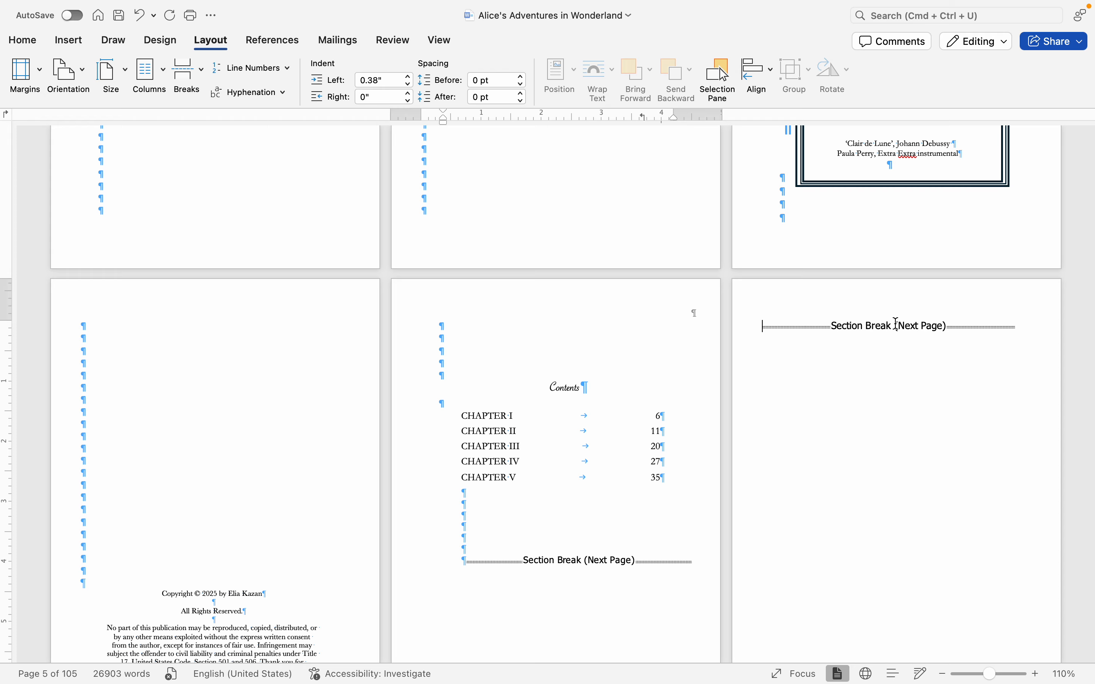
- Hide the formatting marks throughout the manuscript
scroll(872, 459, "down", 10)
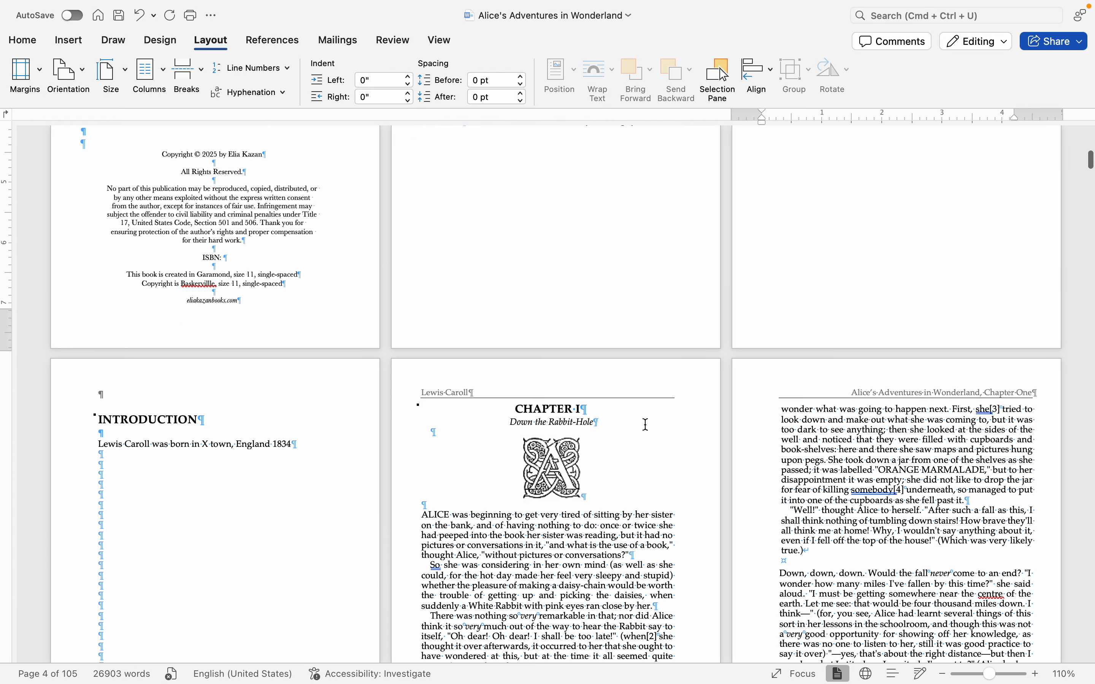
scroll(626, 443, "up", 9)
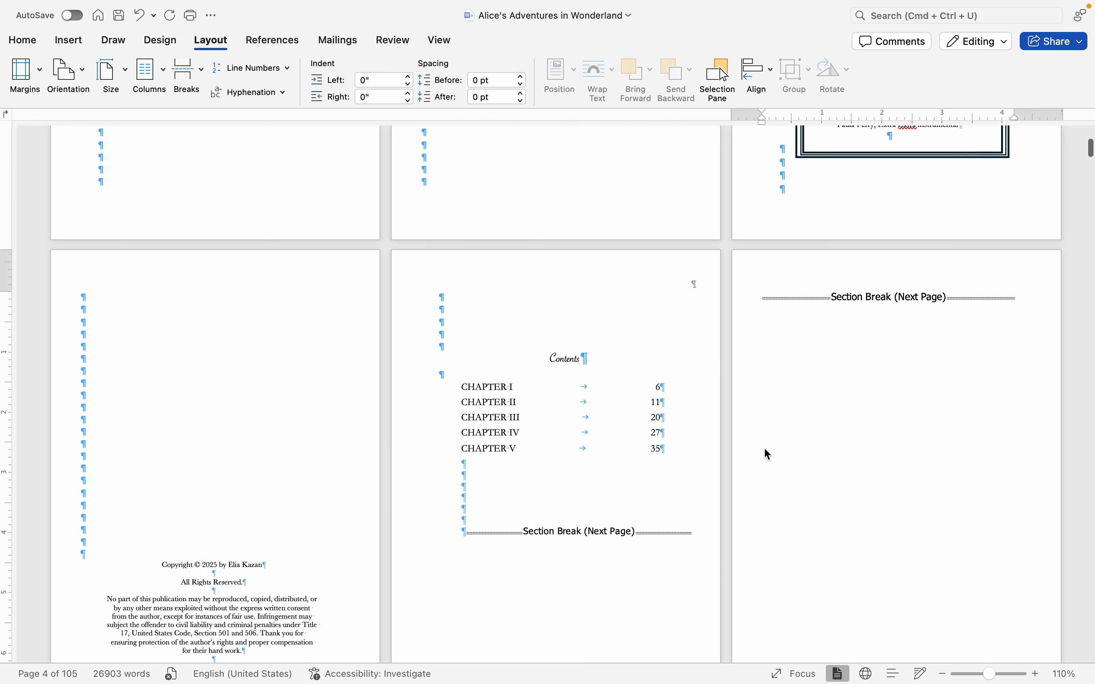
left_click(827, 390)
scroll(603, 575, "down", 3)
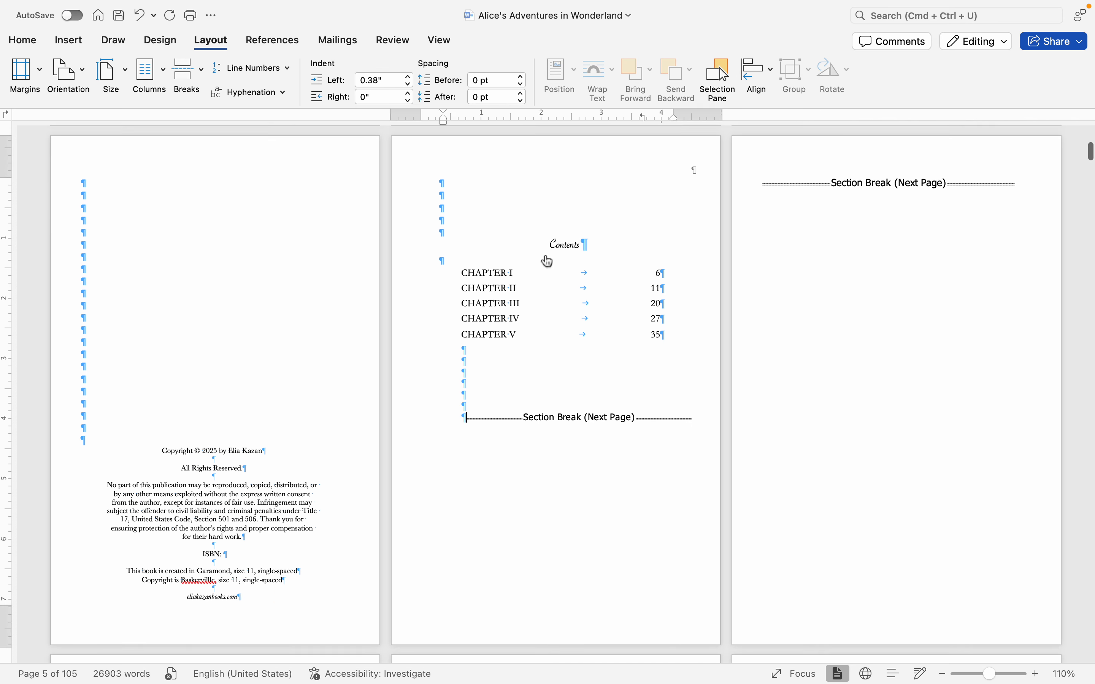
left_click(23, 40)
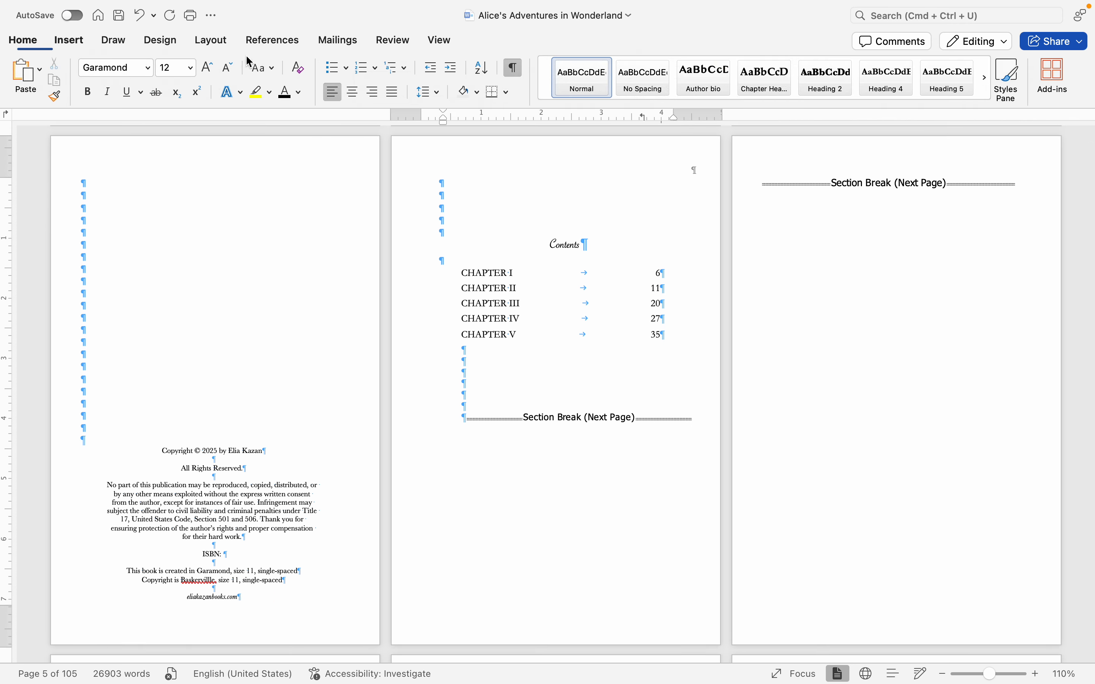
left_click(514, 68)
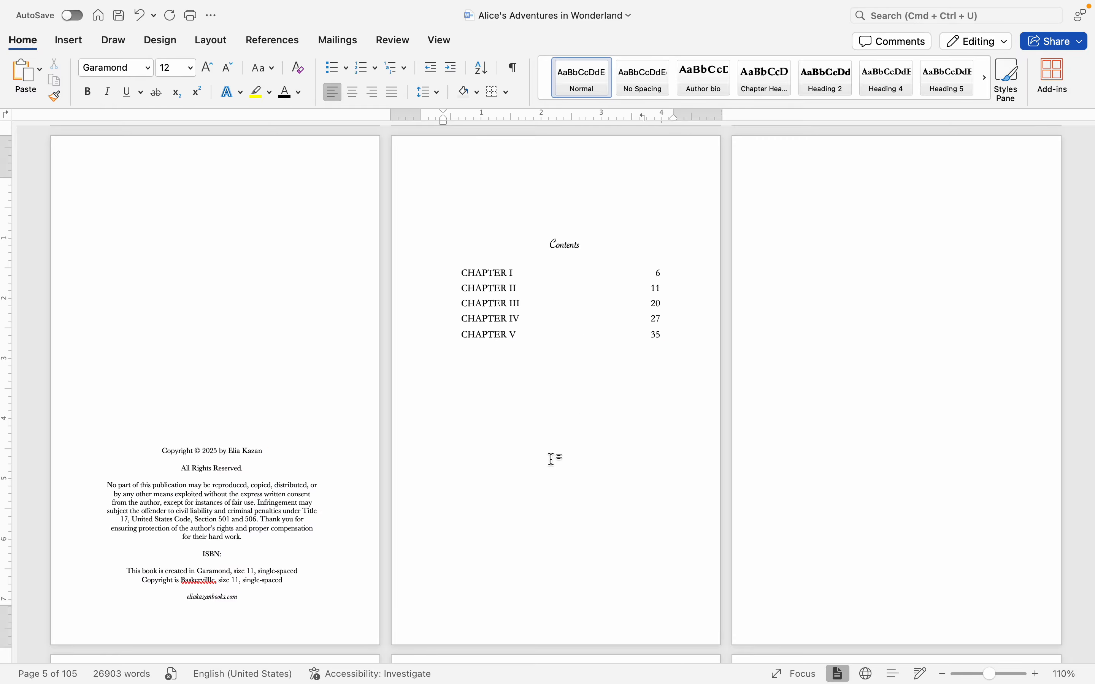
- Review the manuscript's layout, headers and page numbers from the front matter to THE END, and return to the INTRODUCTION and CHAPTER I pages
scroll(553, 459, "up", 10)
scroll(551, 459, "down", 8)
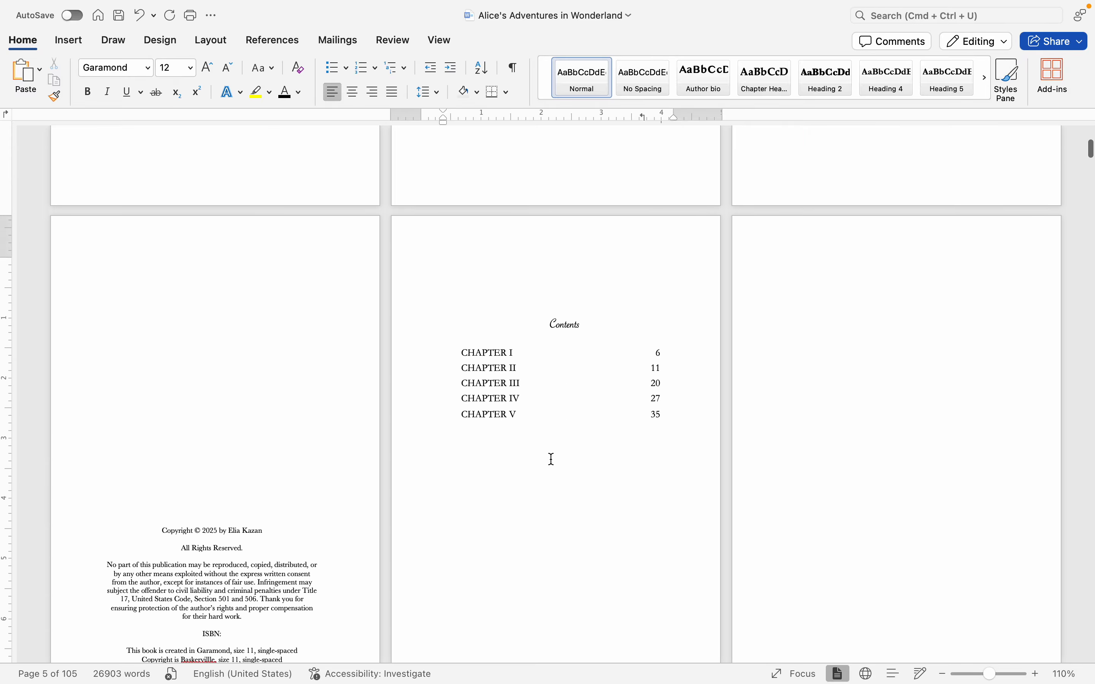
scroll(552, 460, "down", 20)
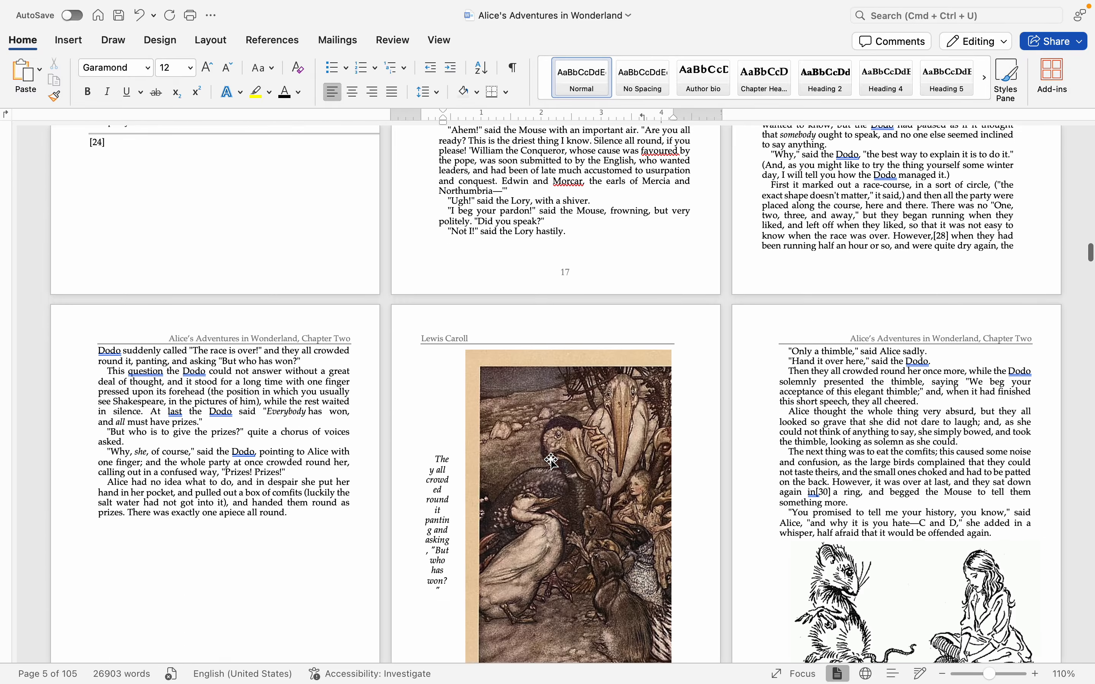
scroll(552, 461, "down", 20)
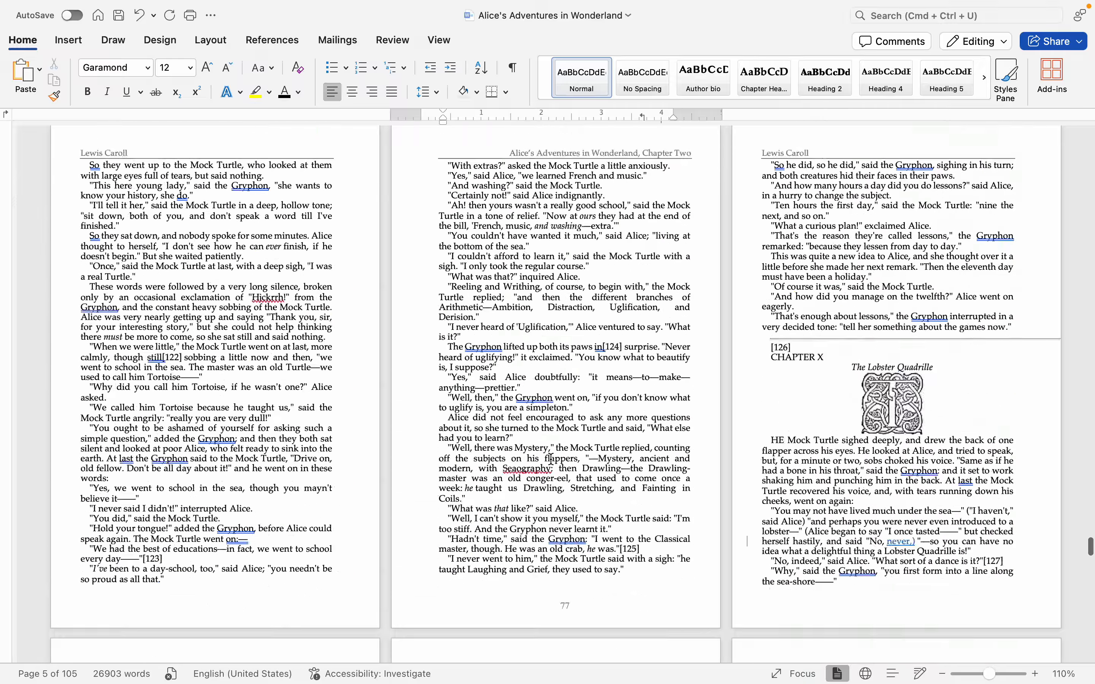
scroll(551, 458, "down", 15)
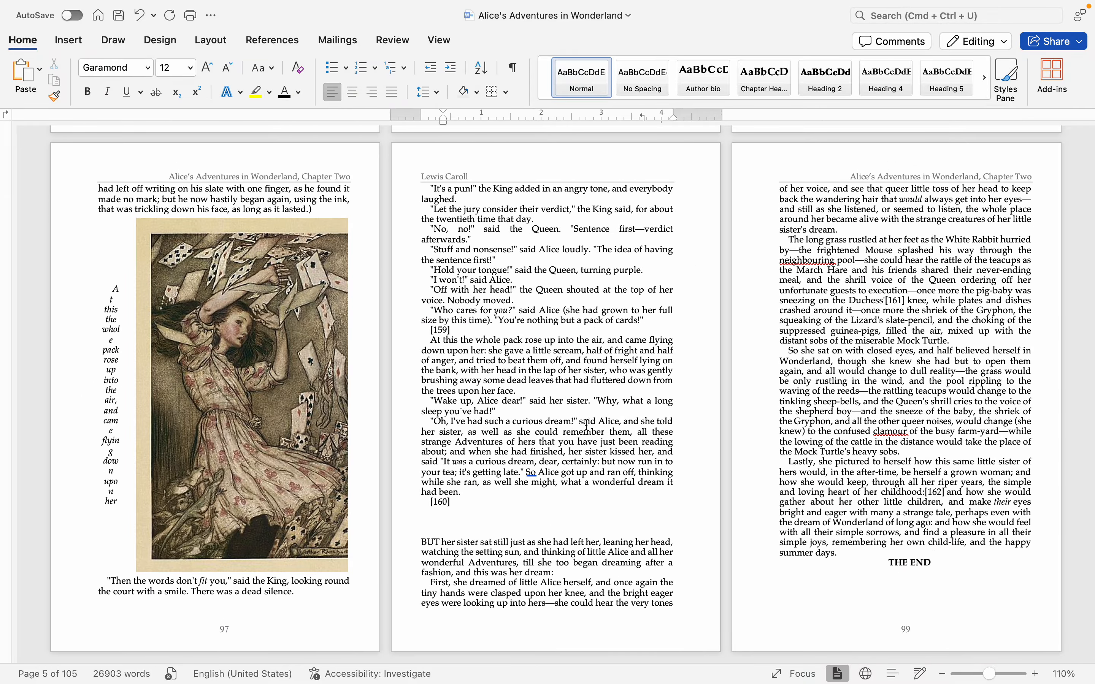
scroll(779, 424, "up", 10)
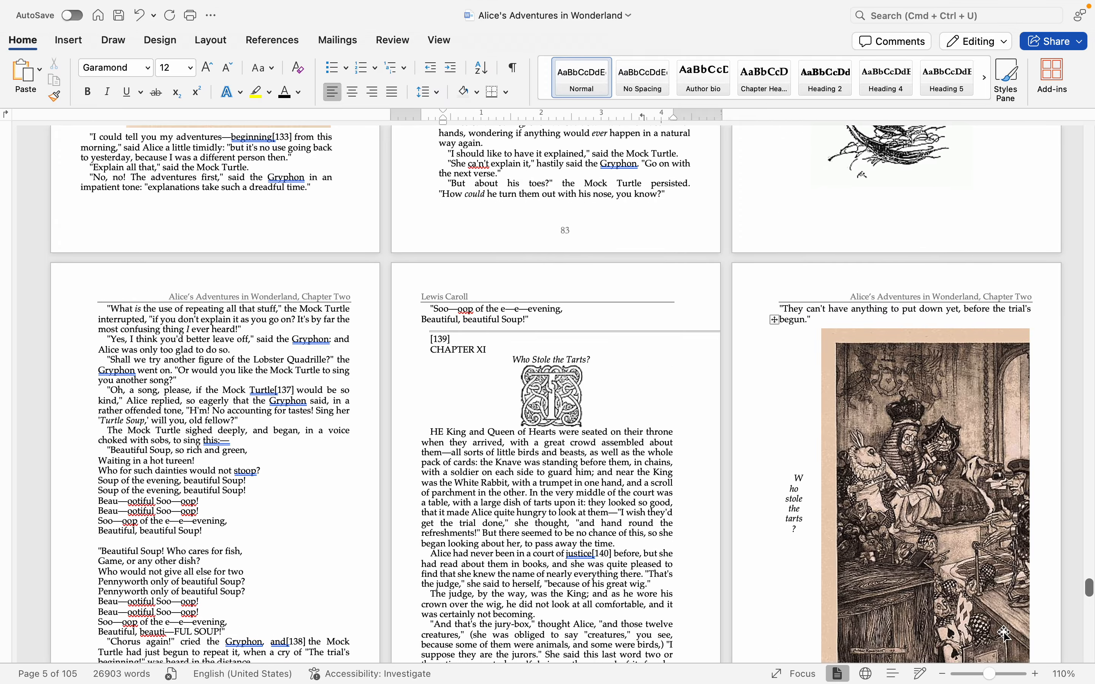
left_click_drag(1091, 590, 1068, 167)
mouse_move(783, 1)
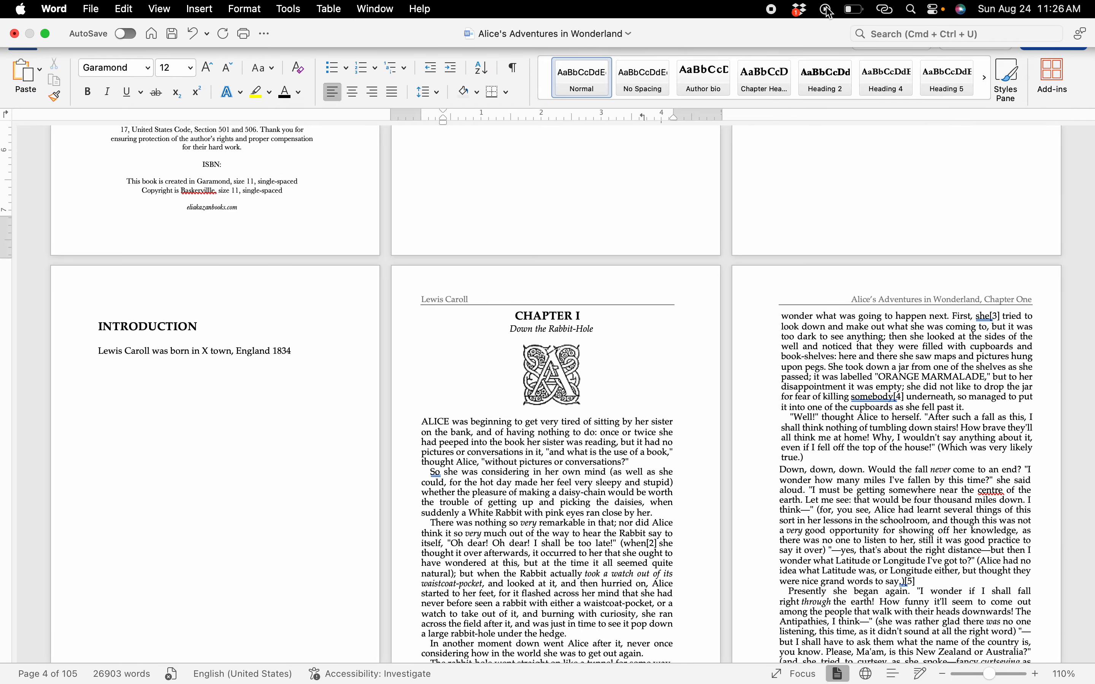